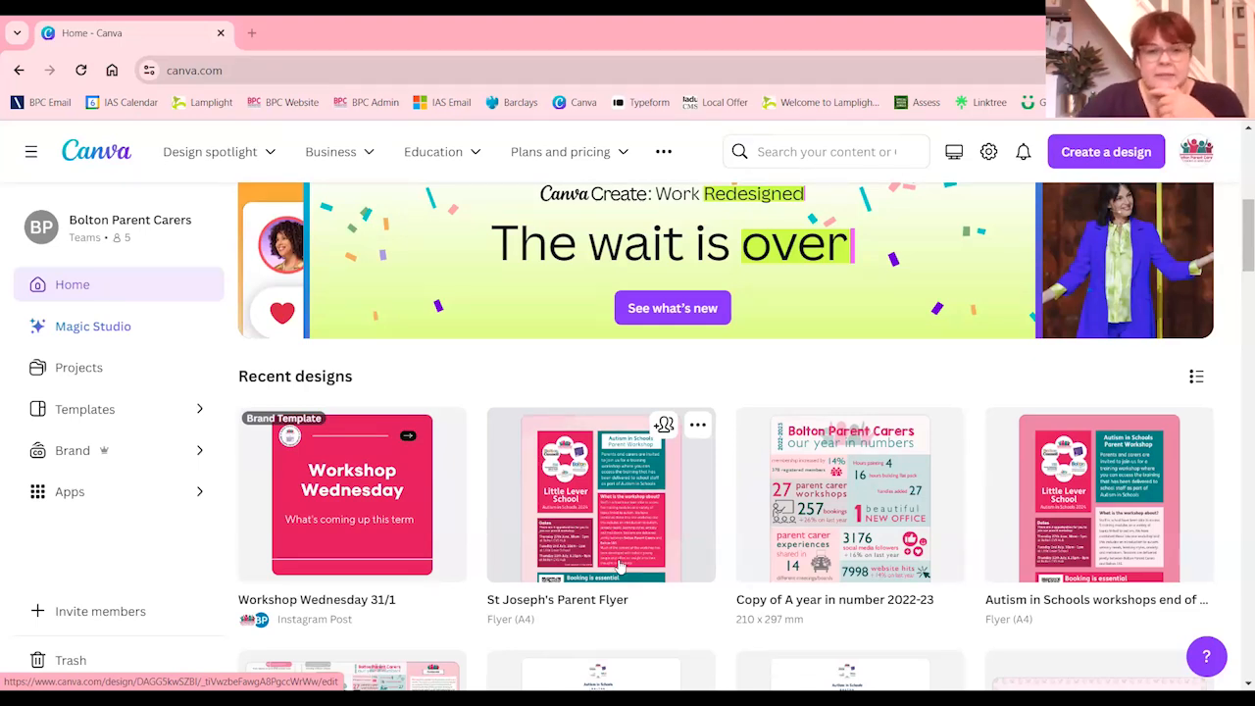
Open the Branding design from the recent designs, examine its branded layouts, and close it again
scroll(620, 566, "down", 1)
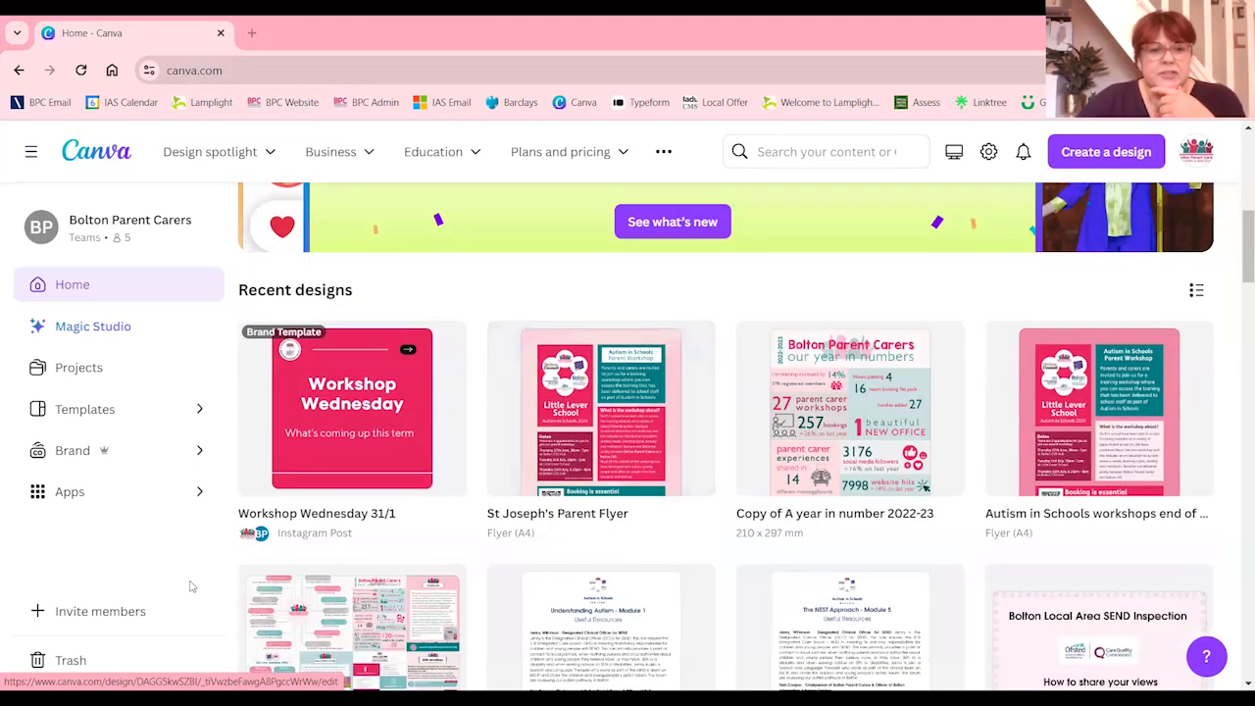
left_click(350, 628)
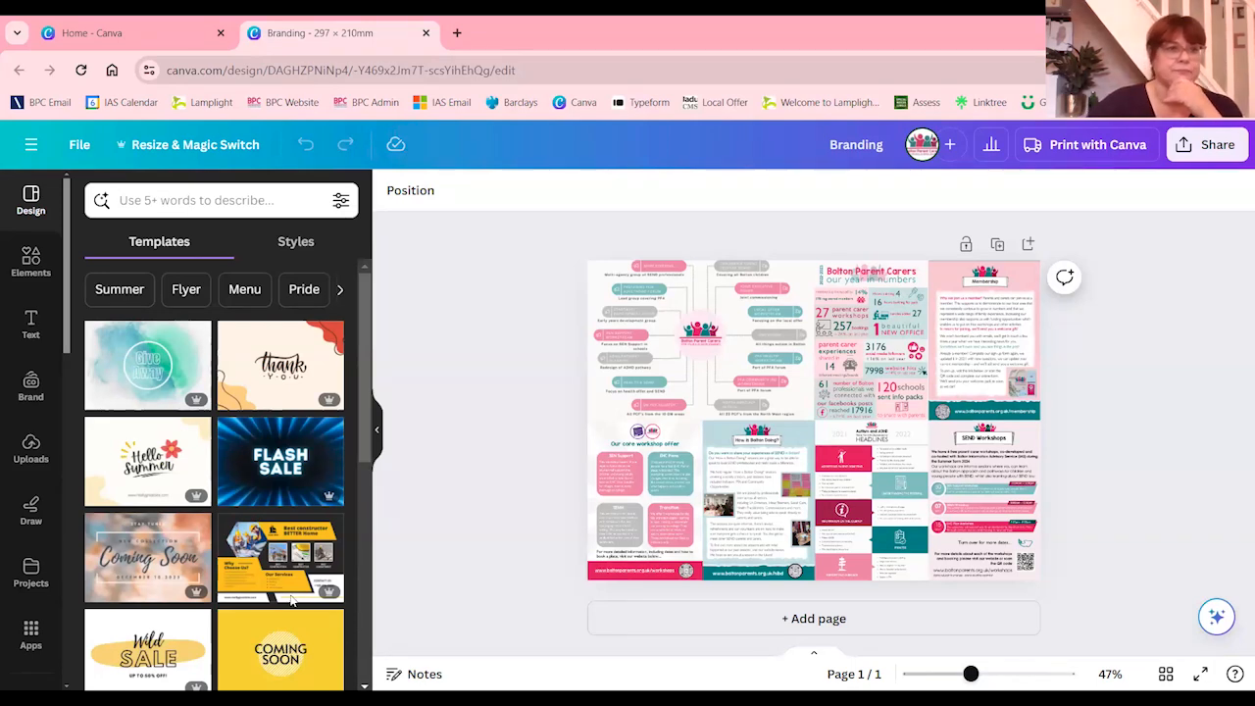
left_click(426, 32)
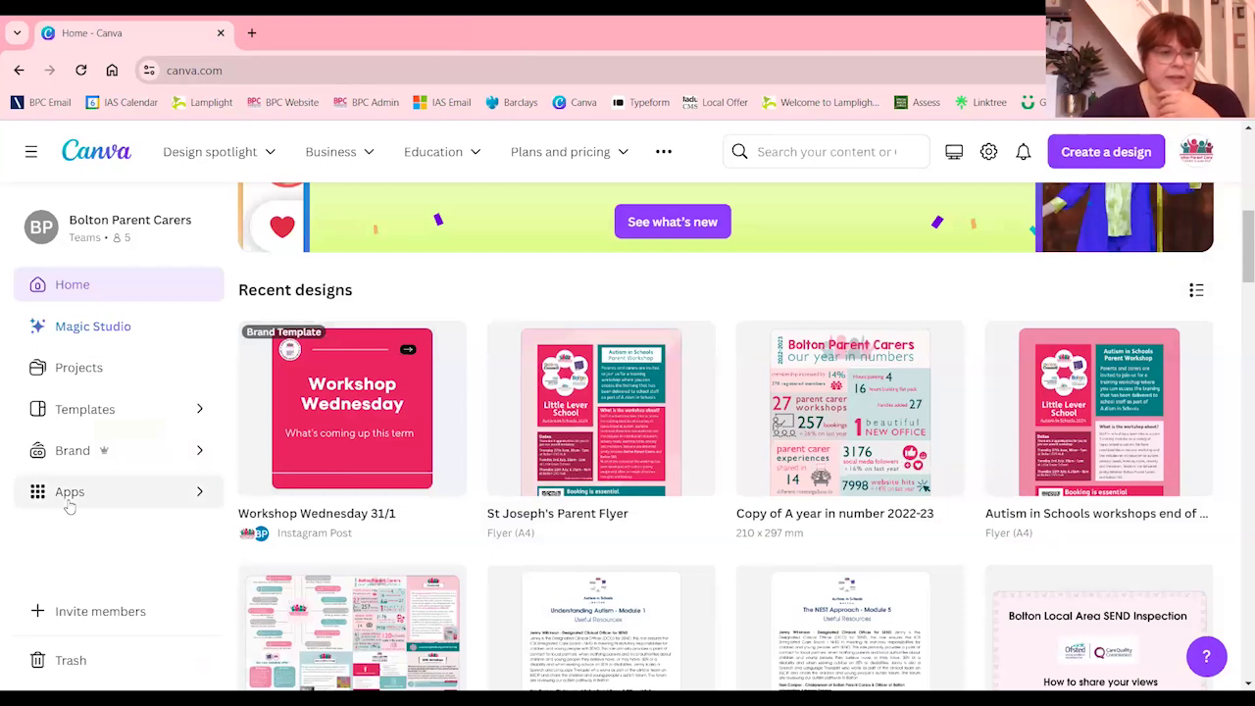
Open the Bolton Parent Carers brand kit and examine its logos, colours and fonts, including the Heading style's settings
left_click(72, 454)
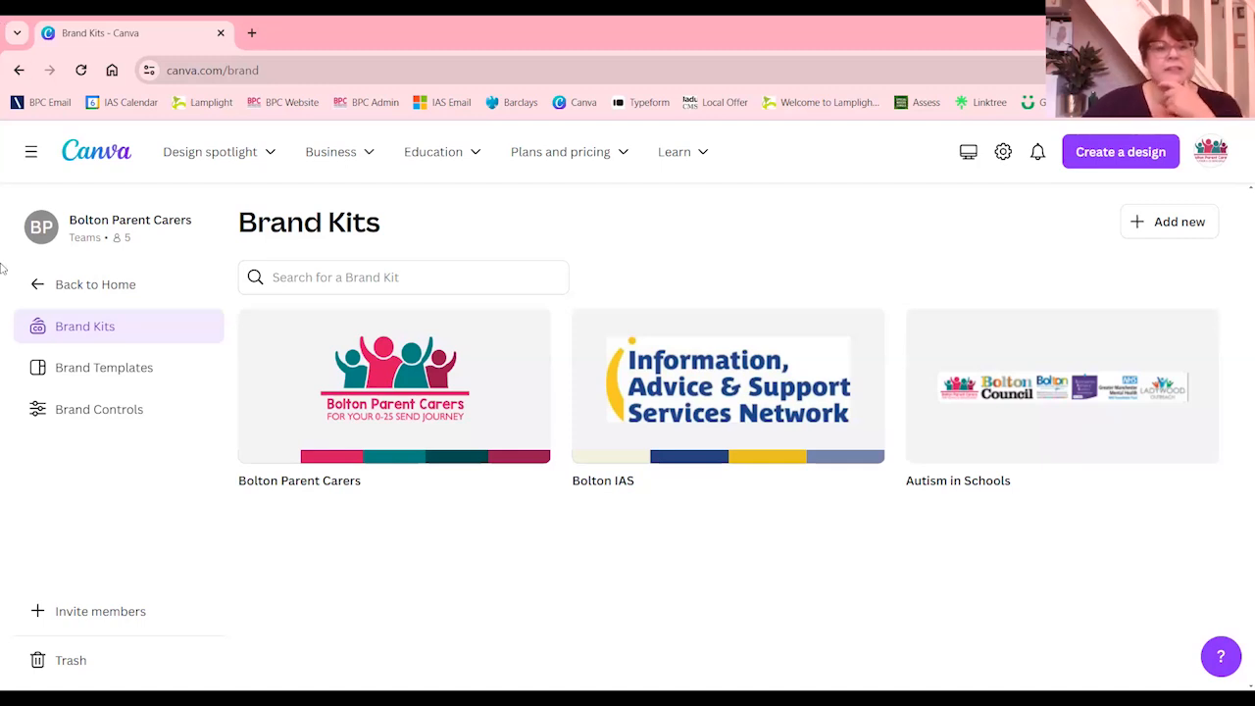
left_click(373, 362)
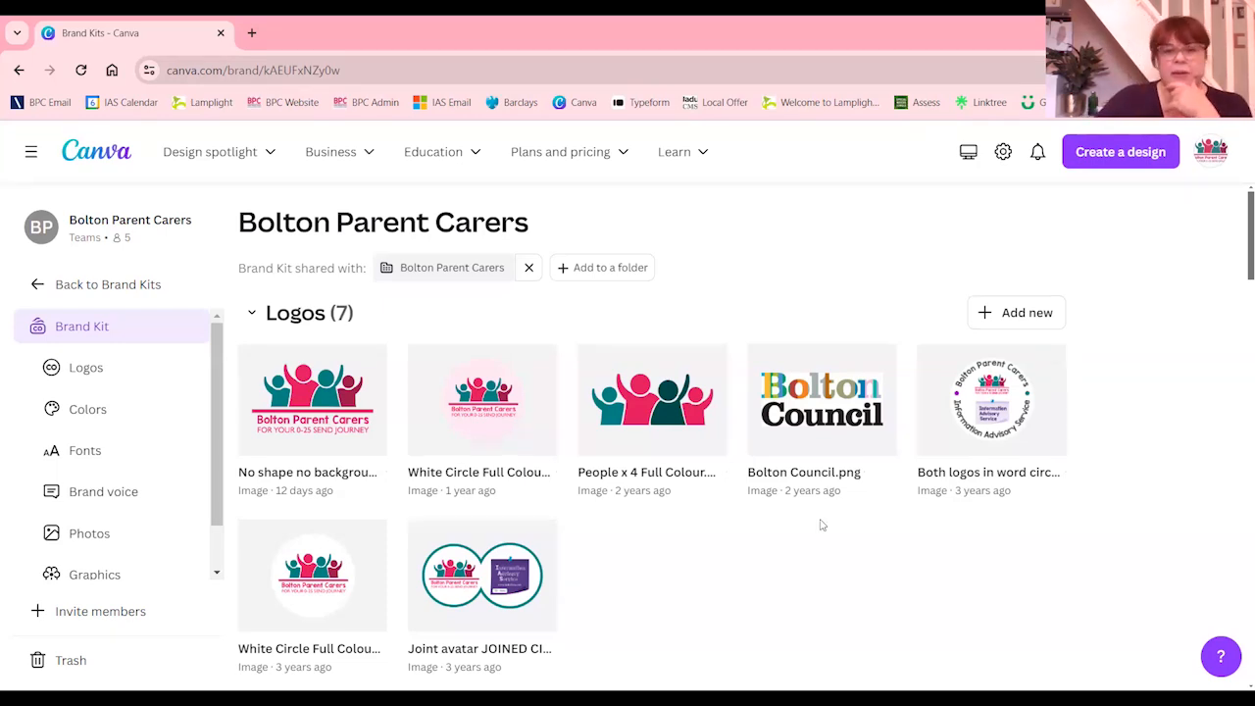
scroll(496, 446, "down", 5)
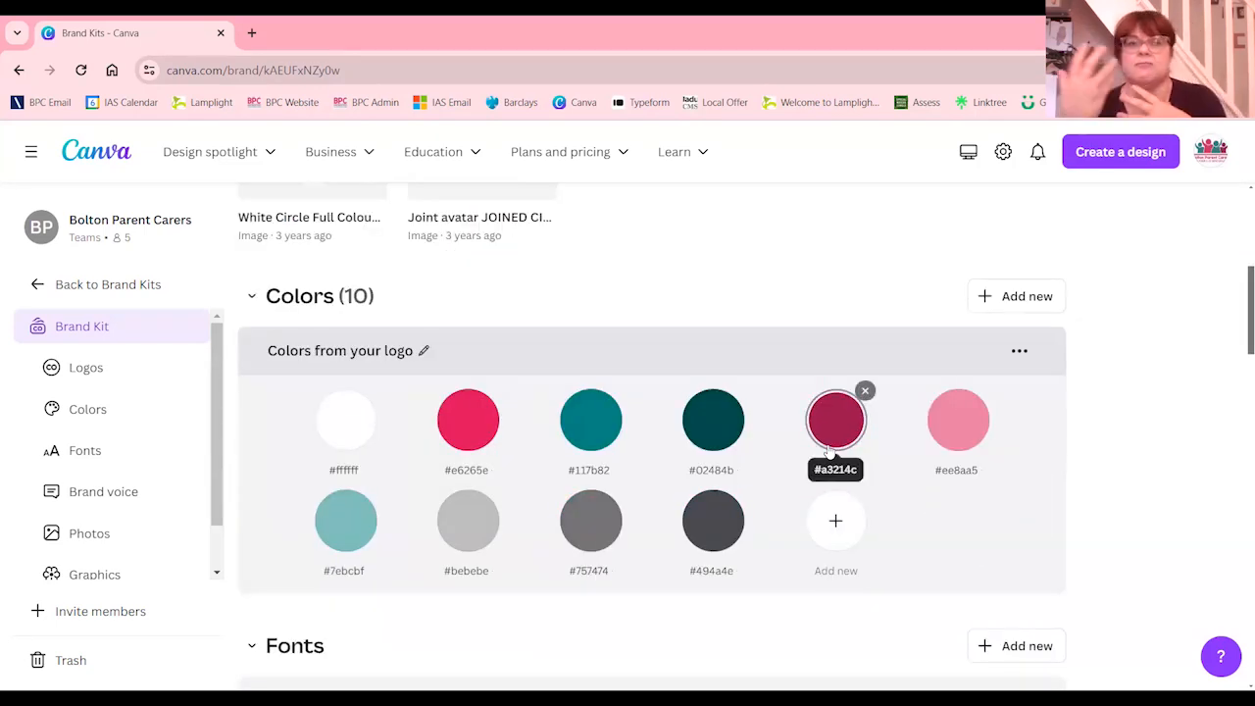
scroll(755, 417, "down", 2)
scroll(751, 420, "up", 2)
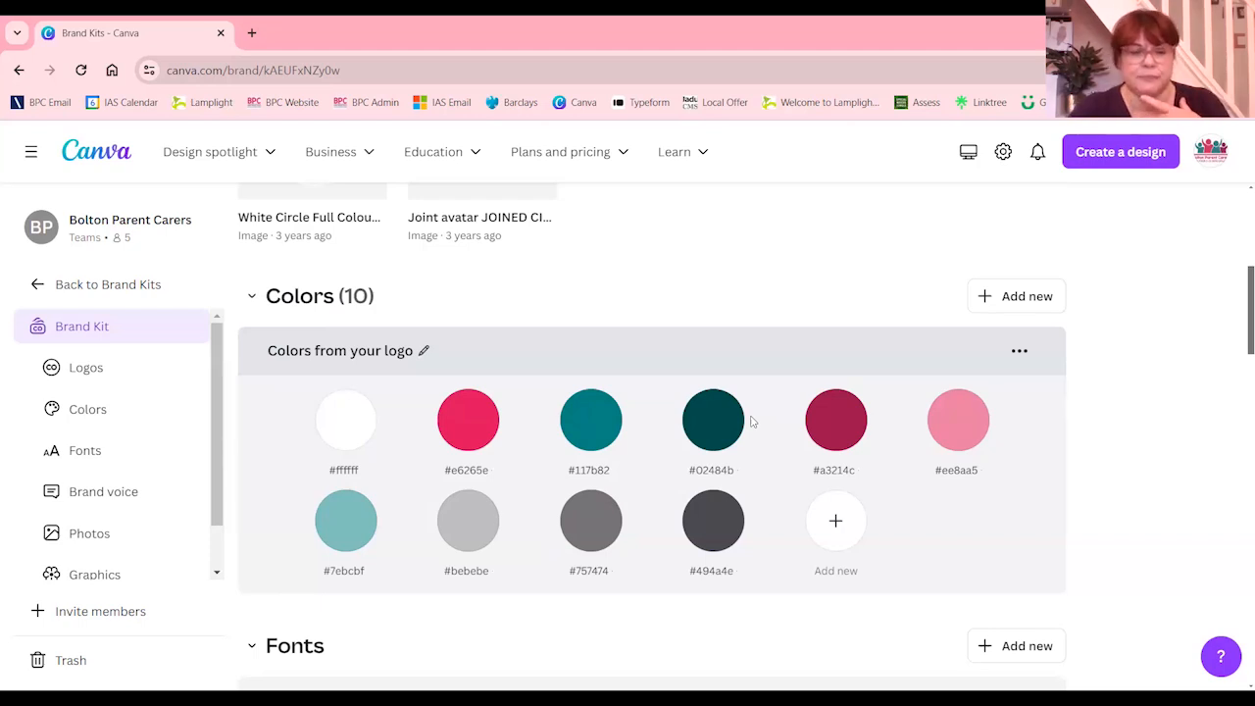
scroll(751, 422, "down", 2)
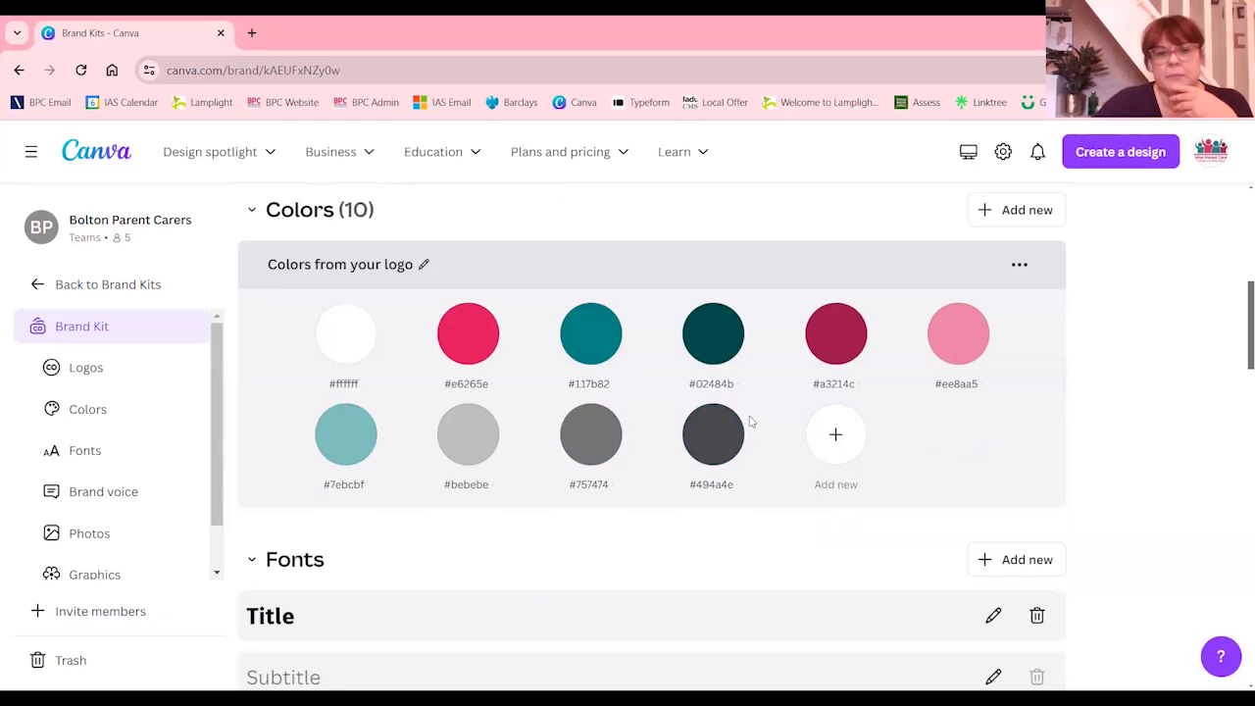
scroll(751, 421, "down", 3)
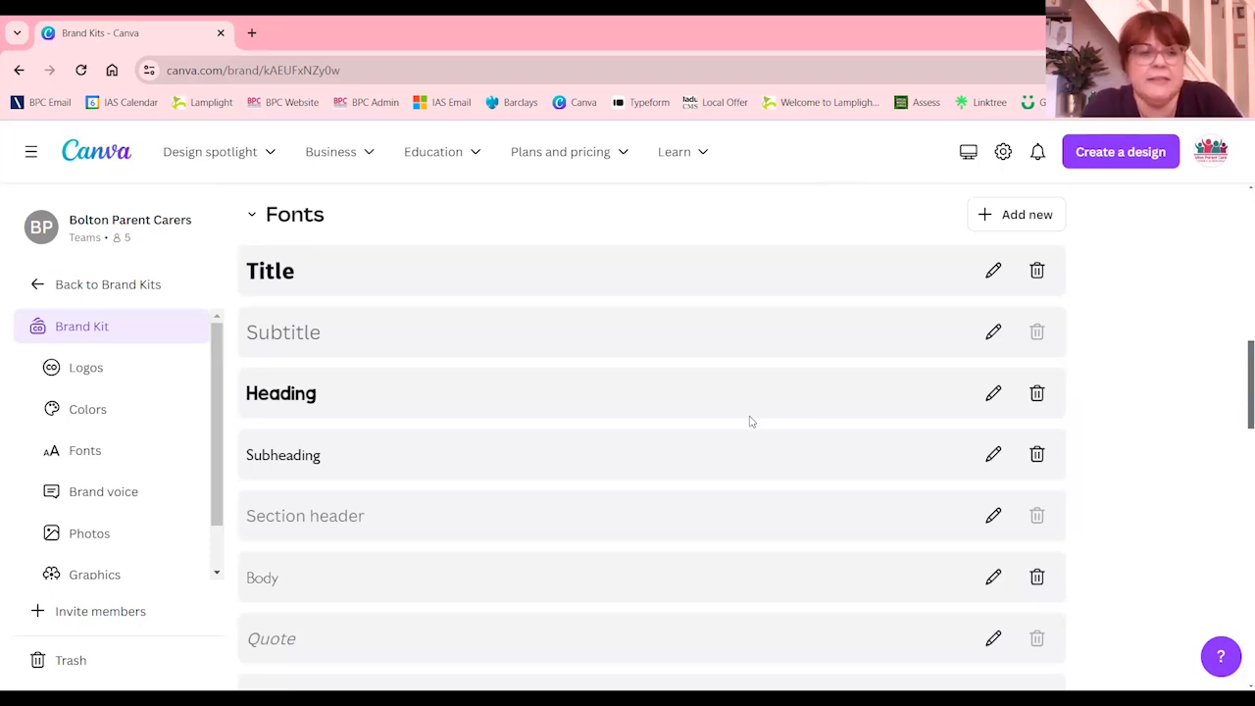
left_click(277, 393)
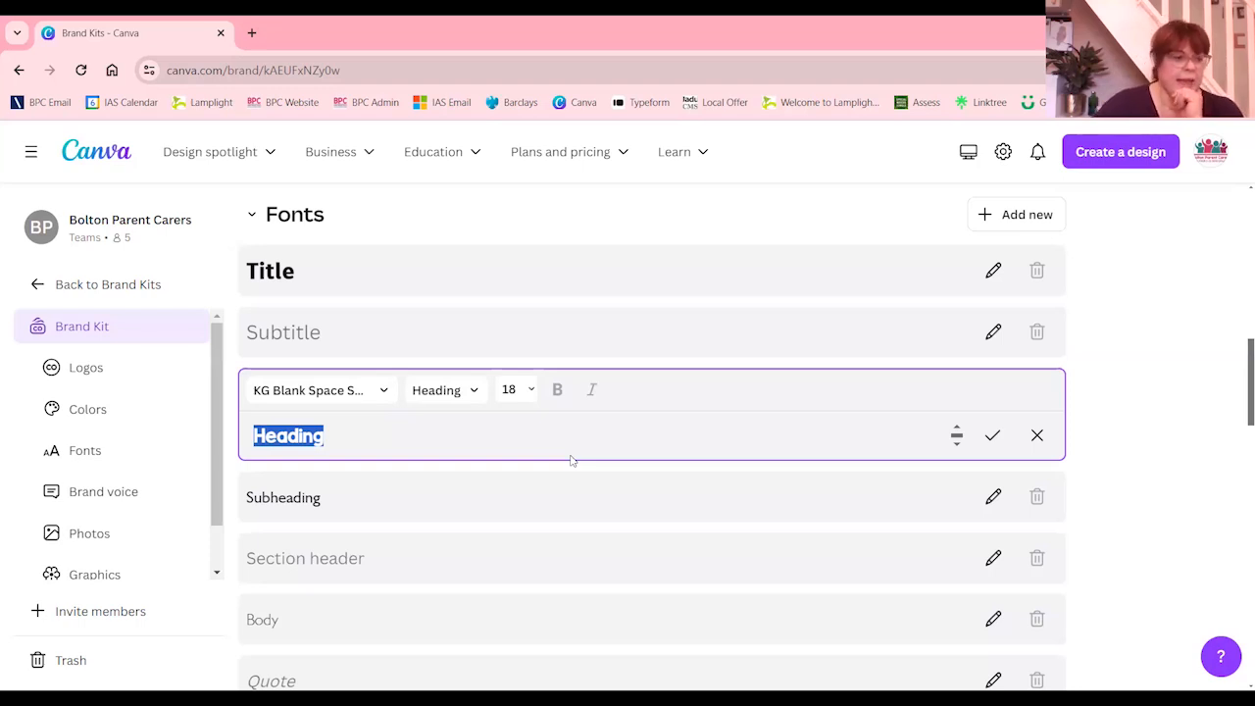
left_click(495, 215)
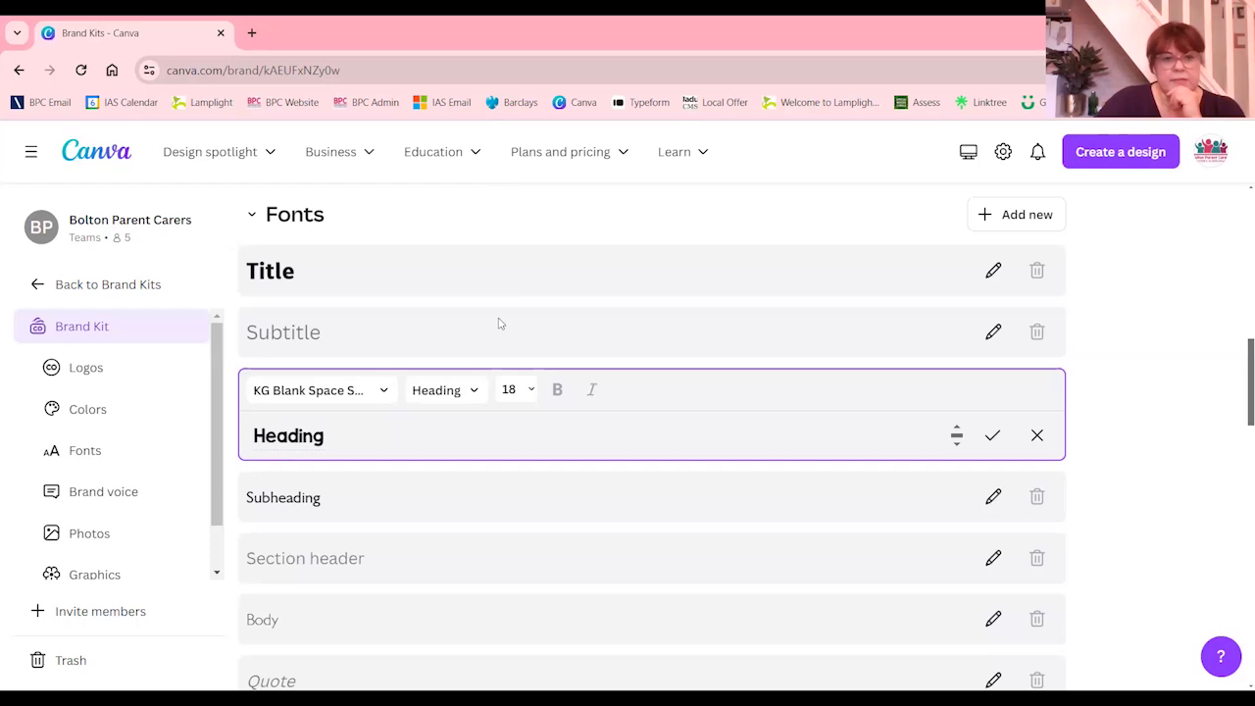
Look through the photos stored in the Bolton Parent Carers brand kit
scroll(510, 345, "up", 1)
scroll(521, 367, "down", 6)
scroll(482, 389, "down", 3)
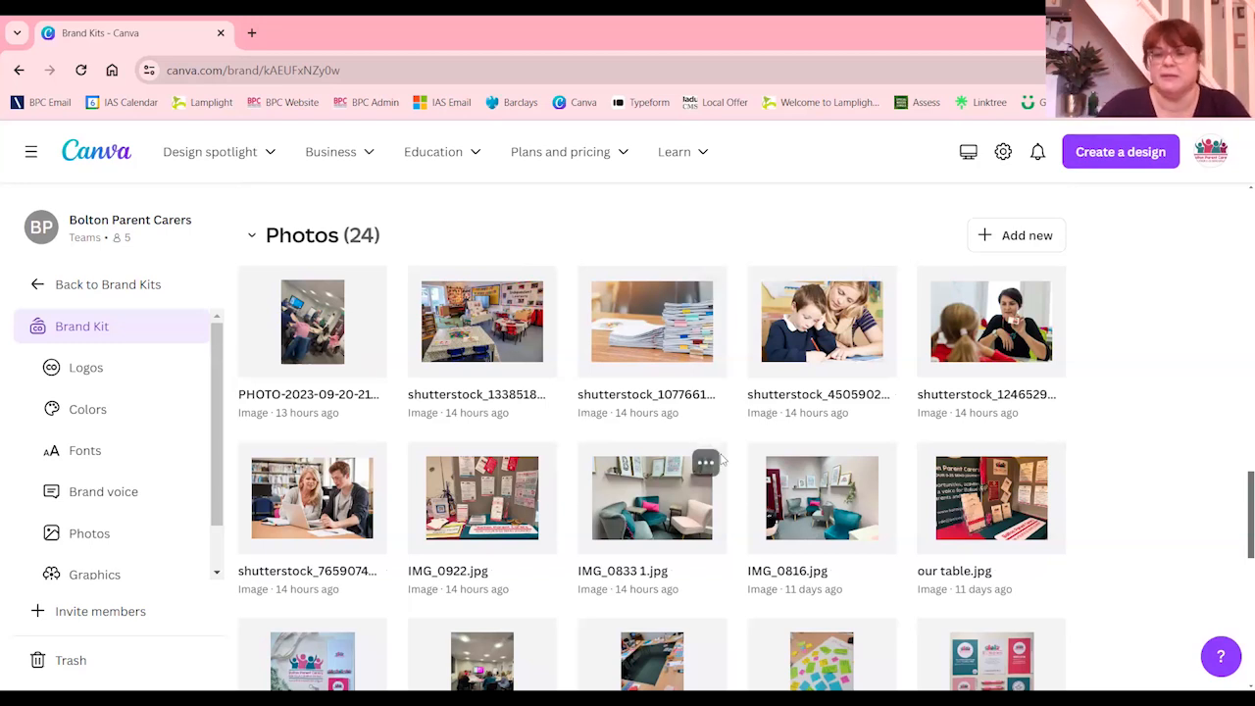
scroll(722, 459, "down", 1)
scroll(721, 459, "down", 1)
scroll(716, 459, "down", 2)
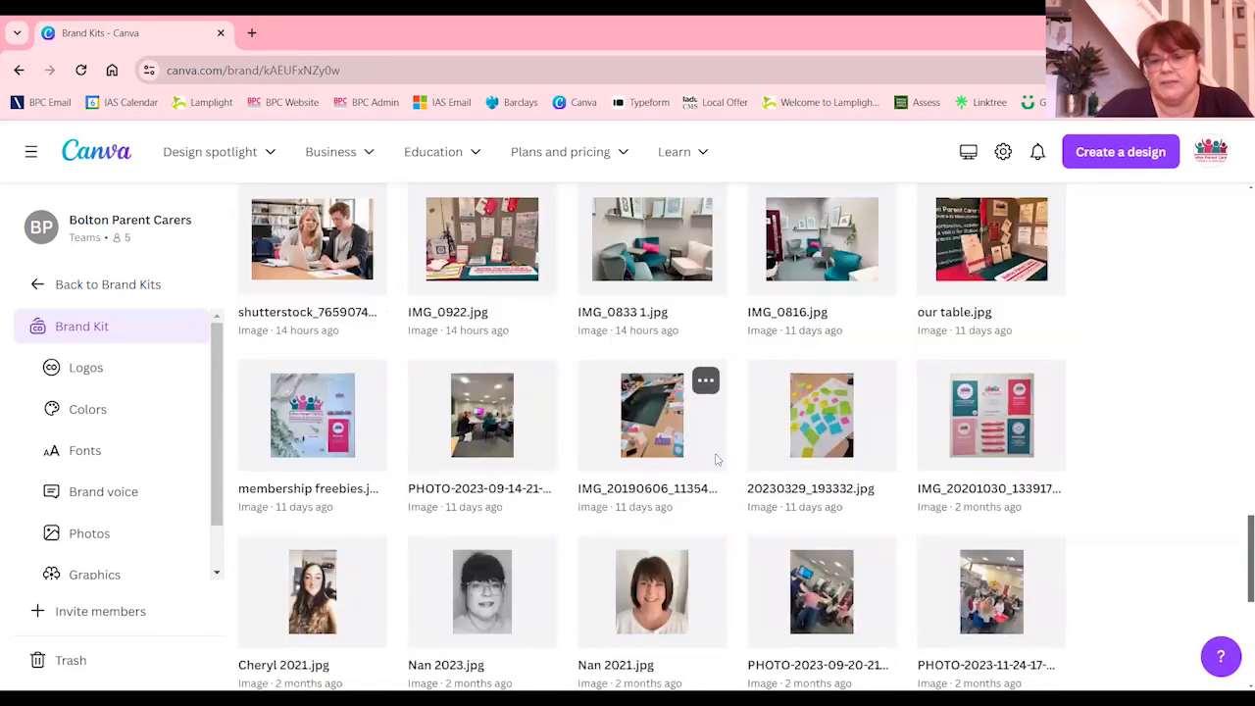
scroll(1046, 469, "up", 1)
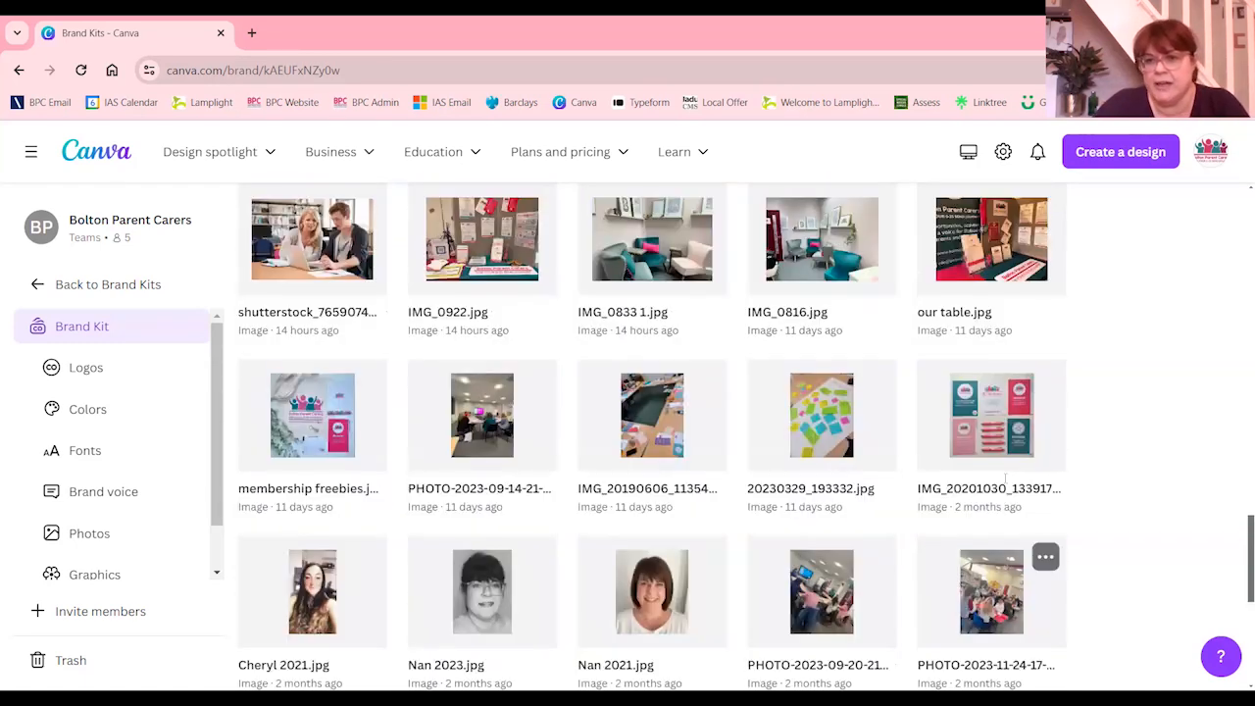
scroll(890, 459, "up", 1)
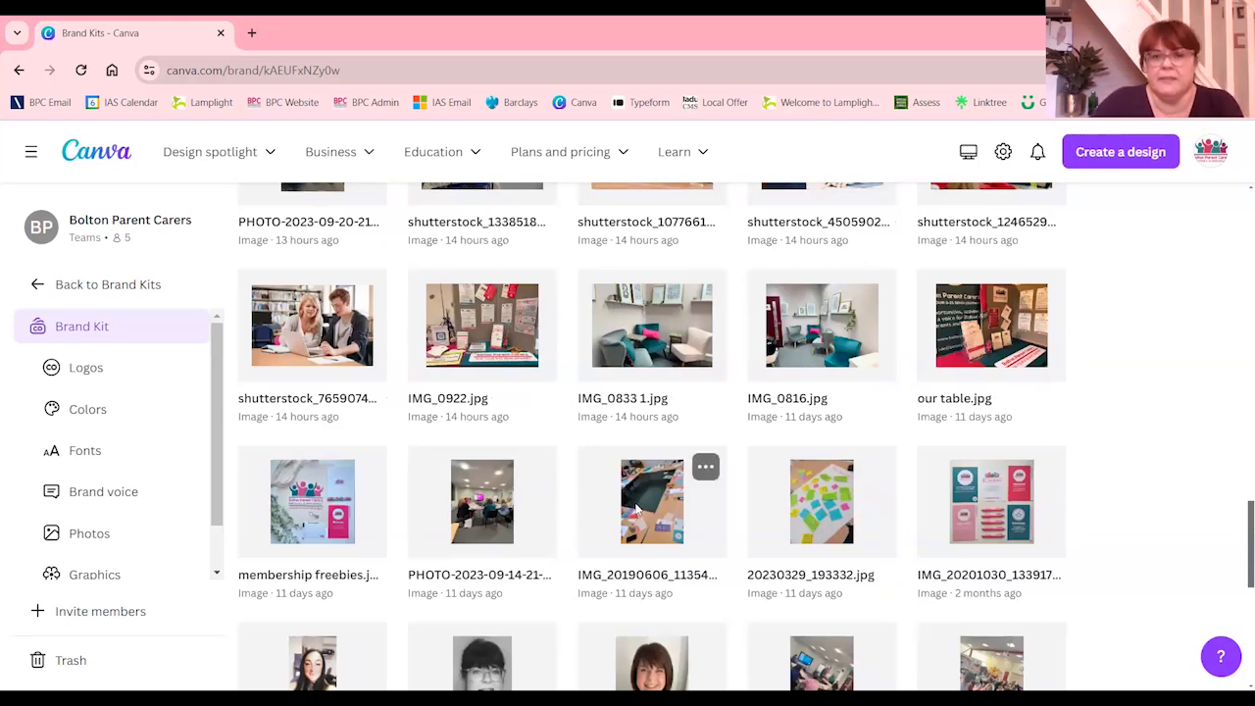
scroll(665, 529, "up", 1)
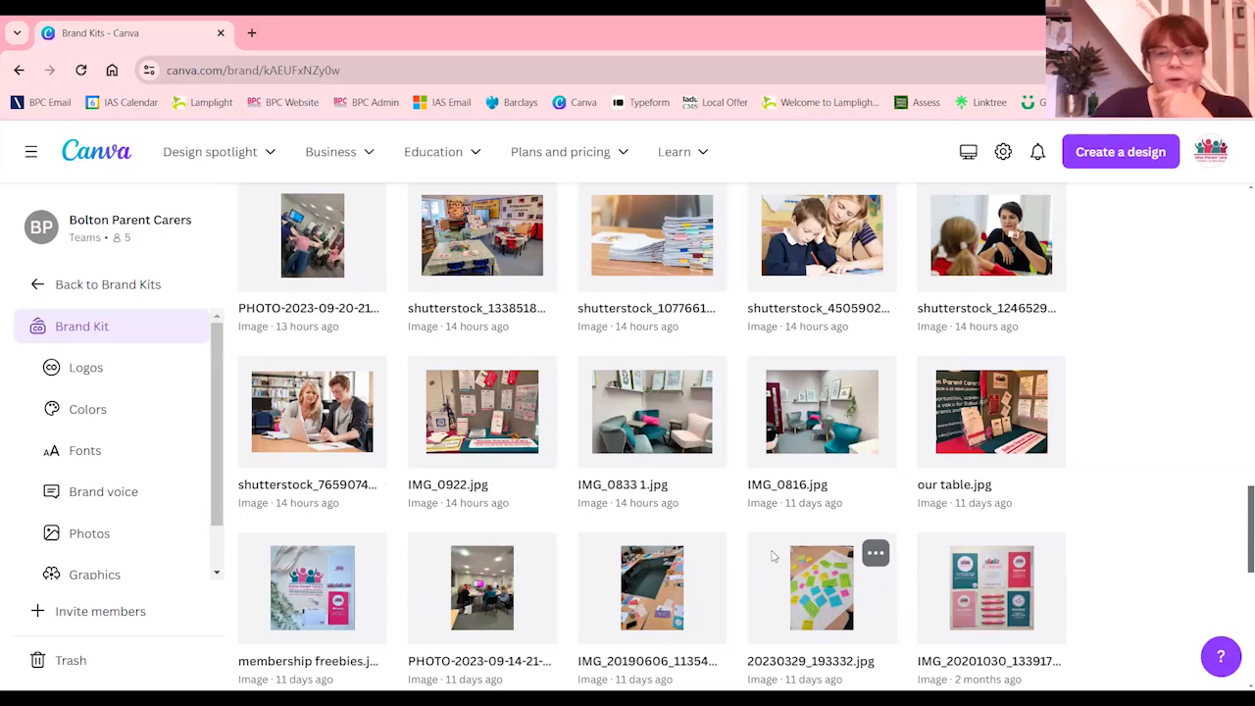
scroll(642, 557, "up", 3)
scroll(642, 556, "up", 15)
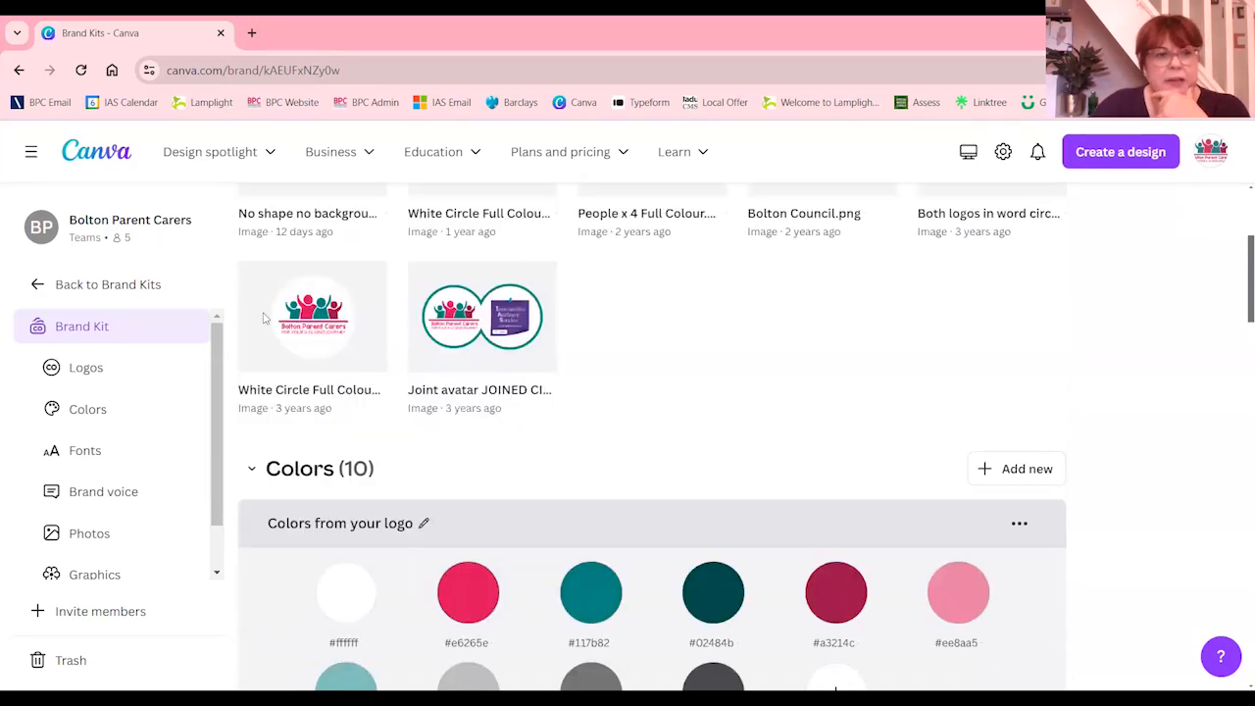
Open the Bolton IAS brand kit and upload the logo "sticky note with pin 2" from the 1 Canva folder
left_click(39, 287)
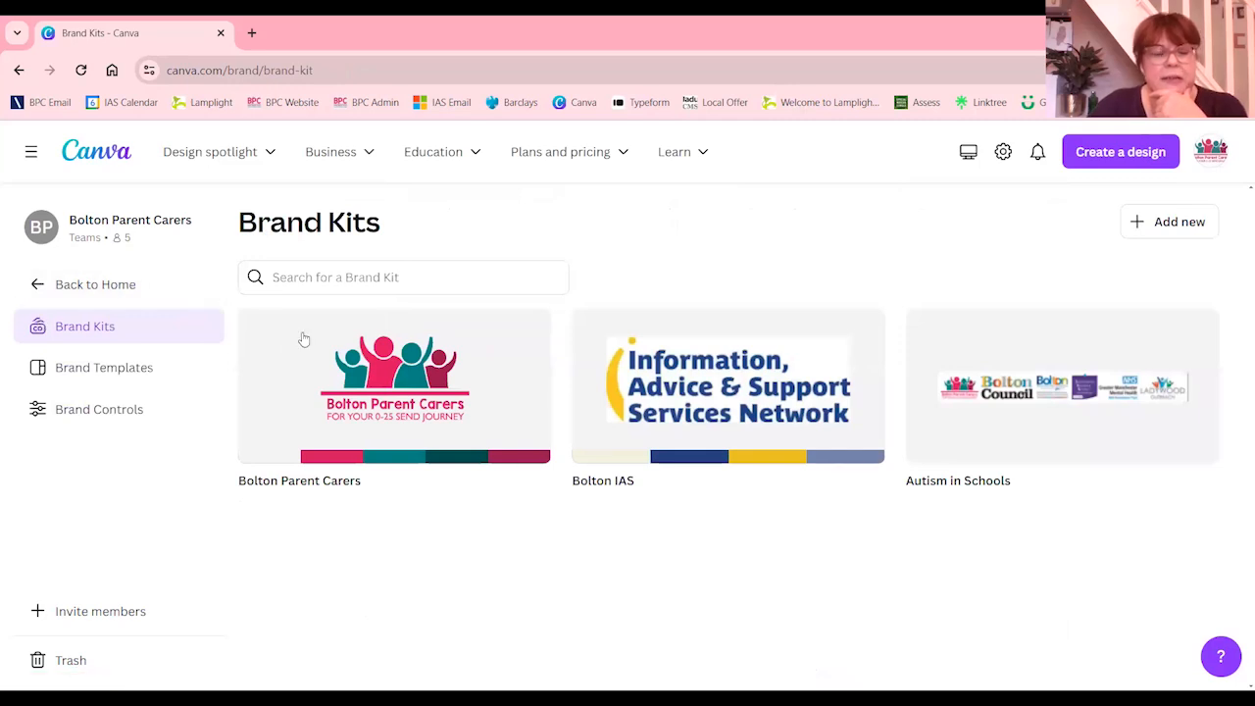
left_click(745, 400)
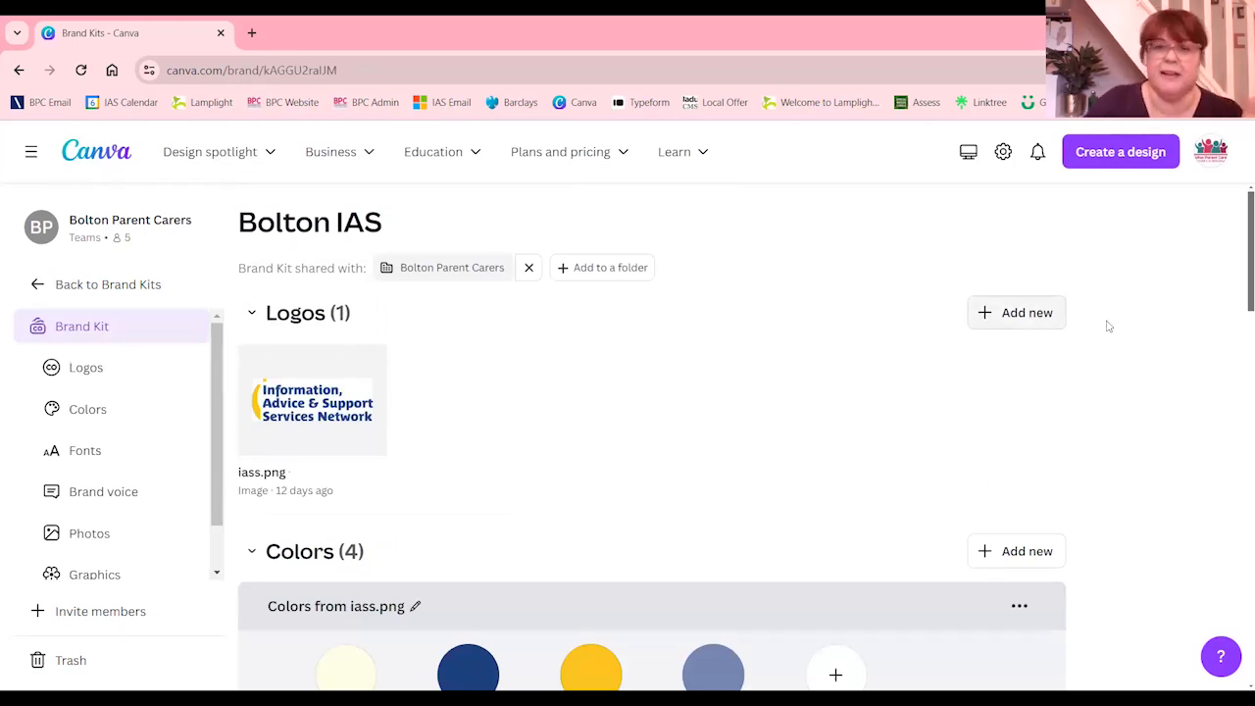
left_click(1012, 312)
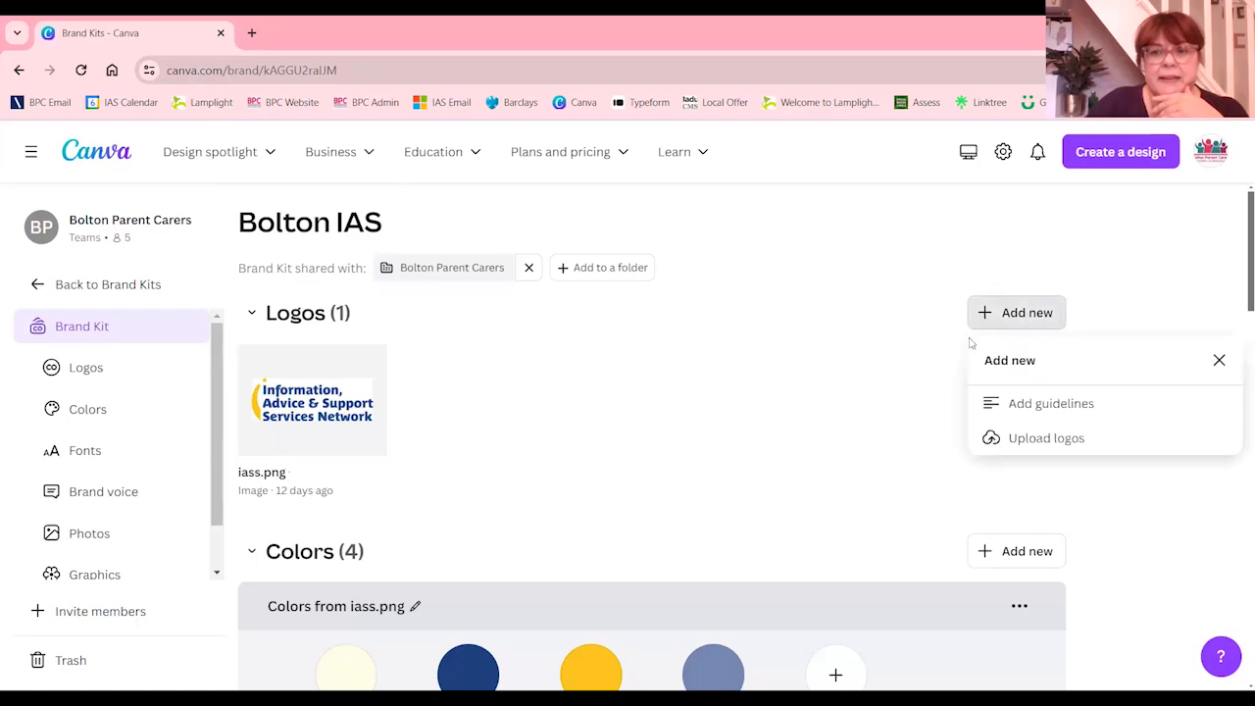
left_click(1061, 439)
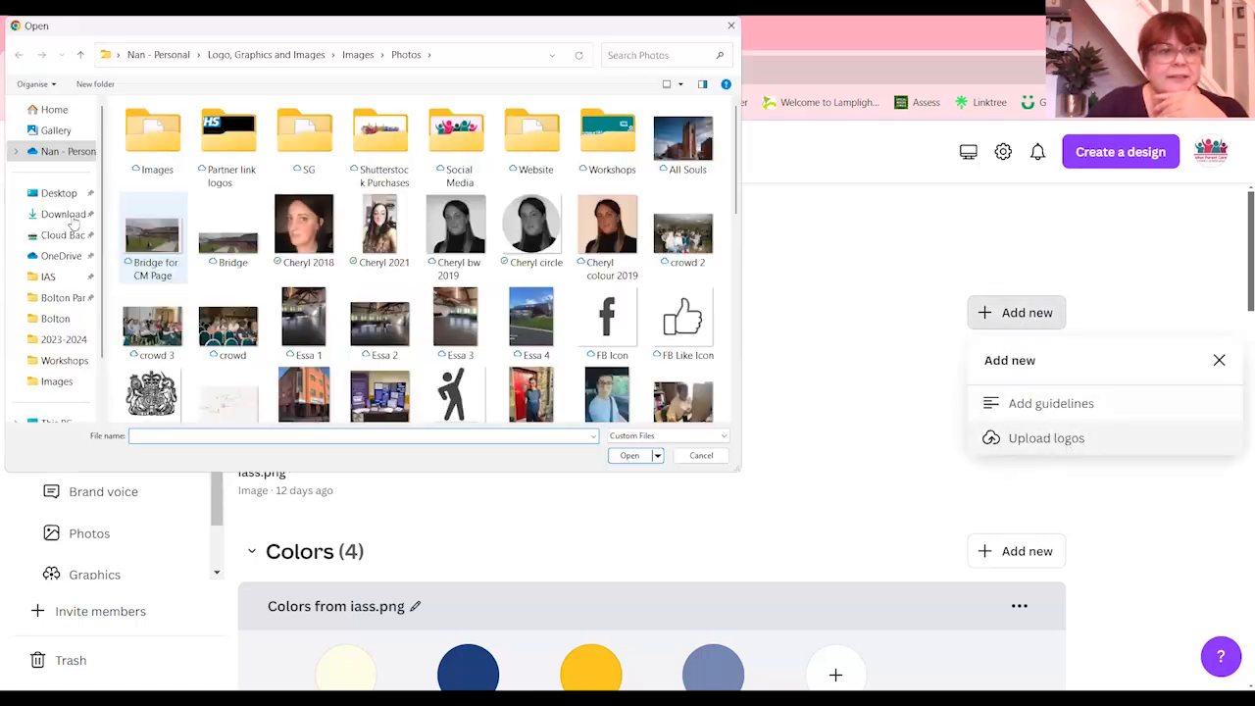
left_click(61, 255)
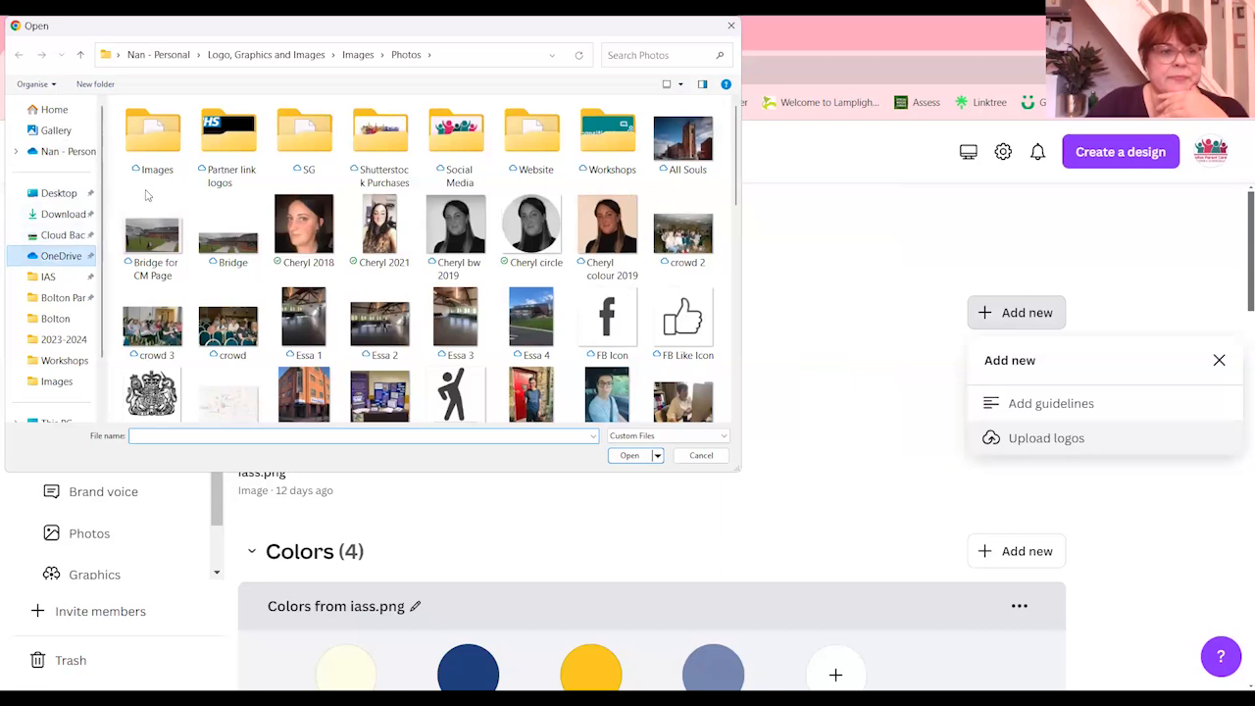
double_click(152, 138)
left_click(232, 138)
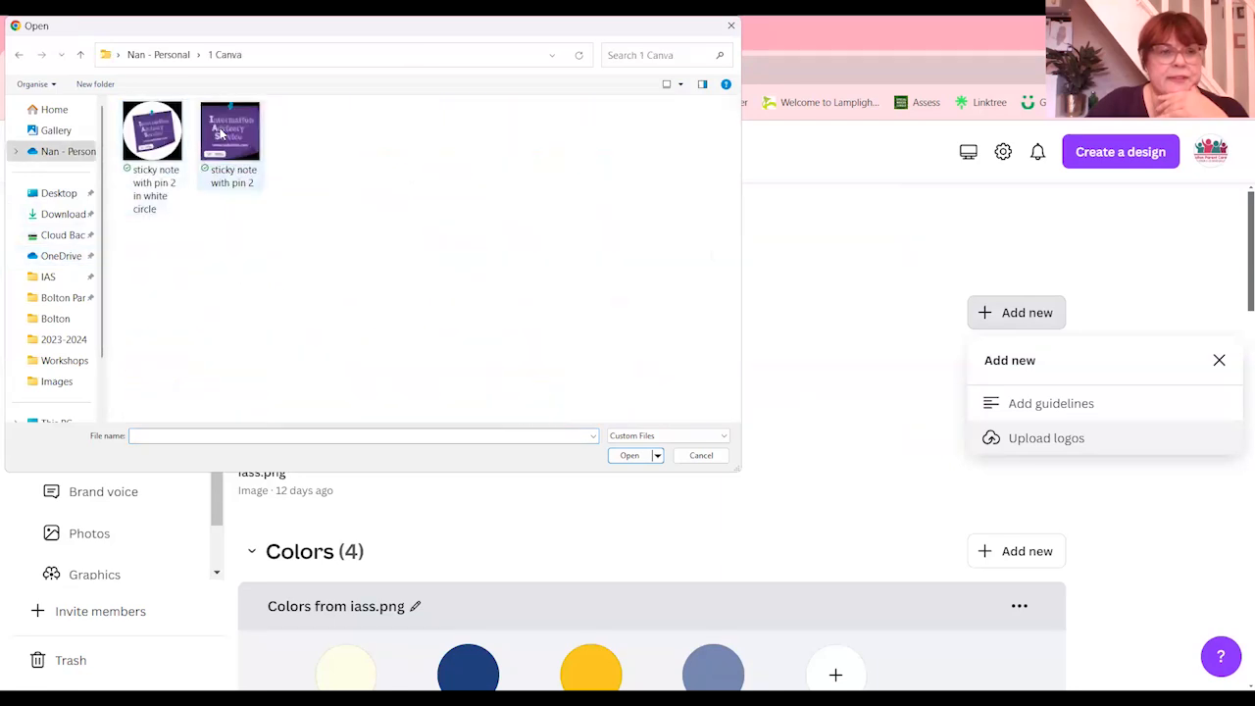
left_click(631, 455)
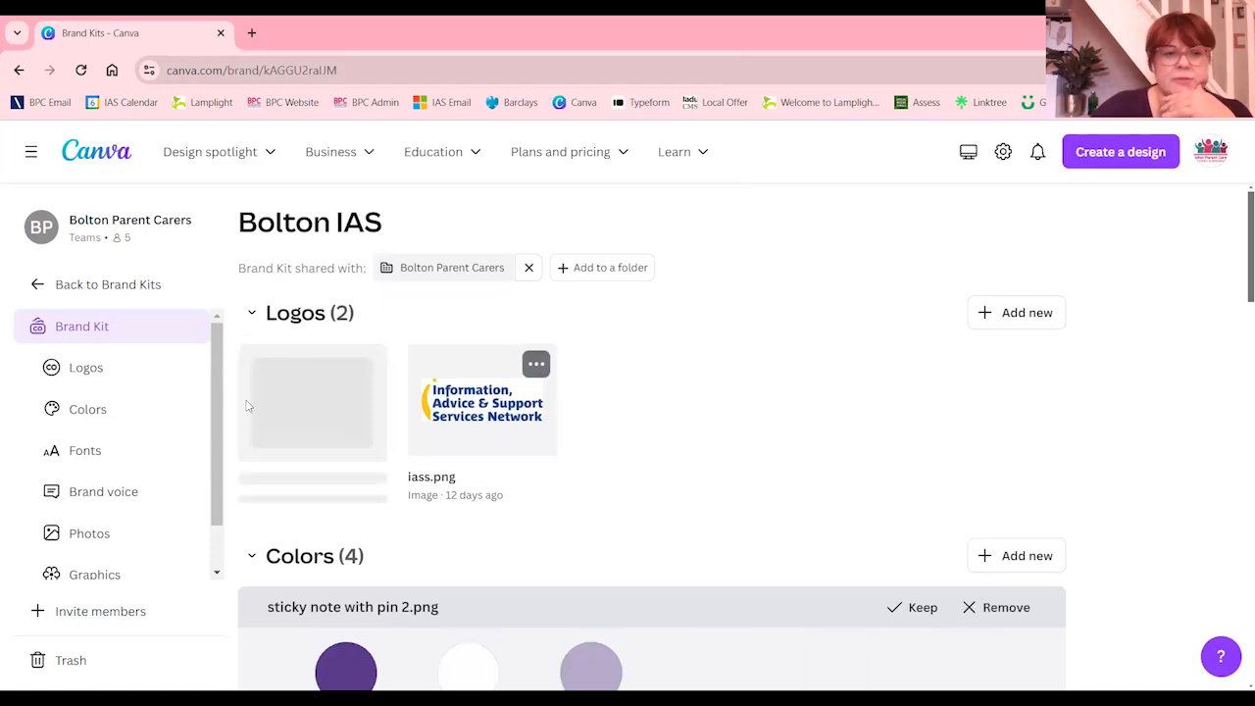
Check the colour palette taken from the uploaded logo and return to the home page
scroll(338, 414, "down", 3)
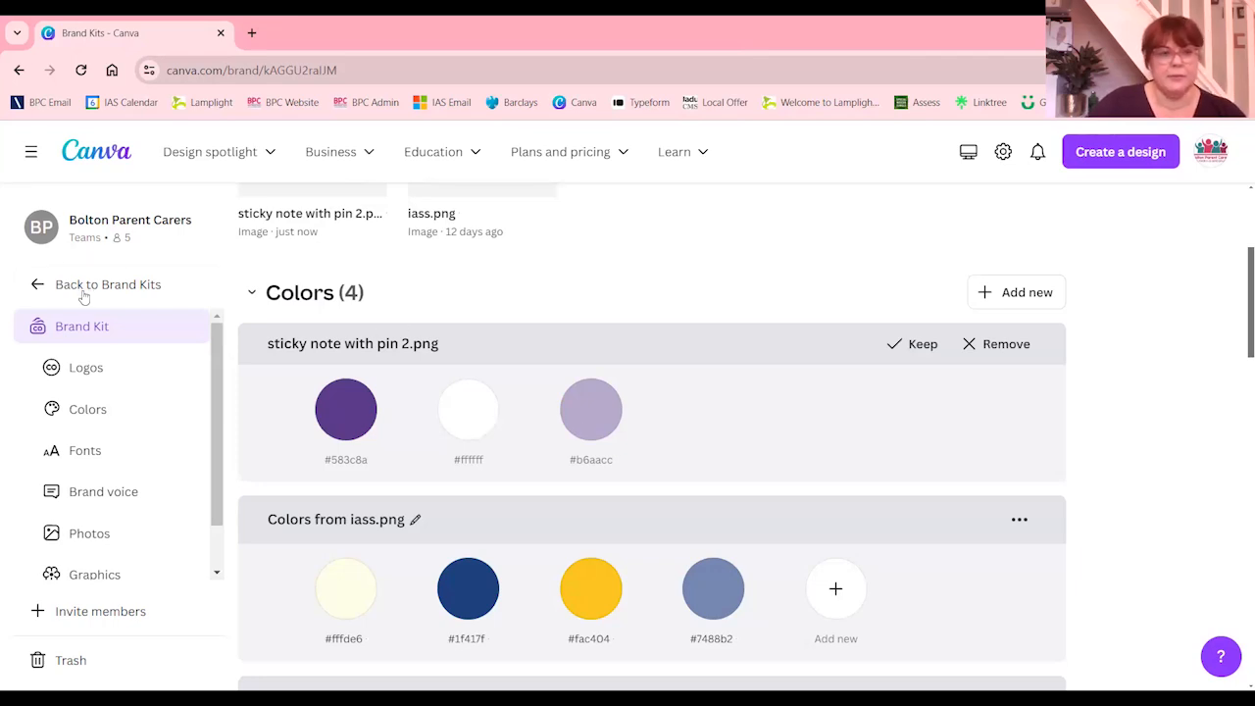
left_click(47, 286)
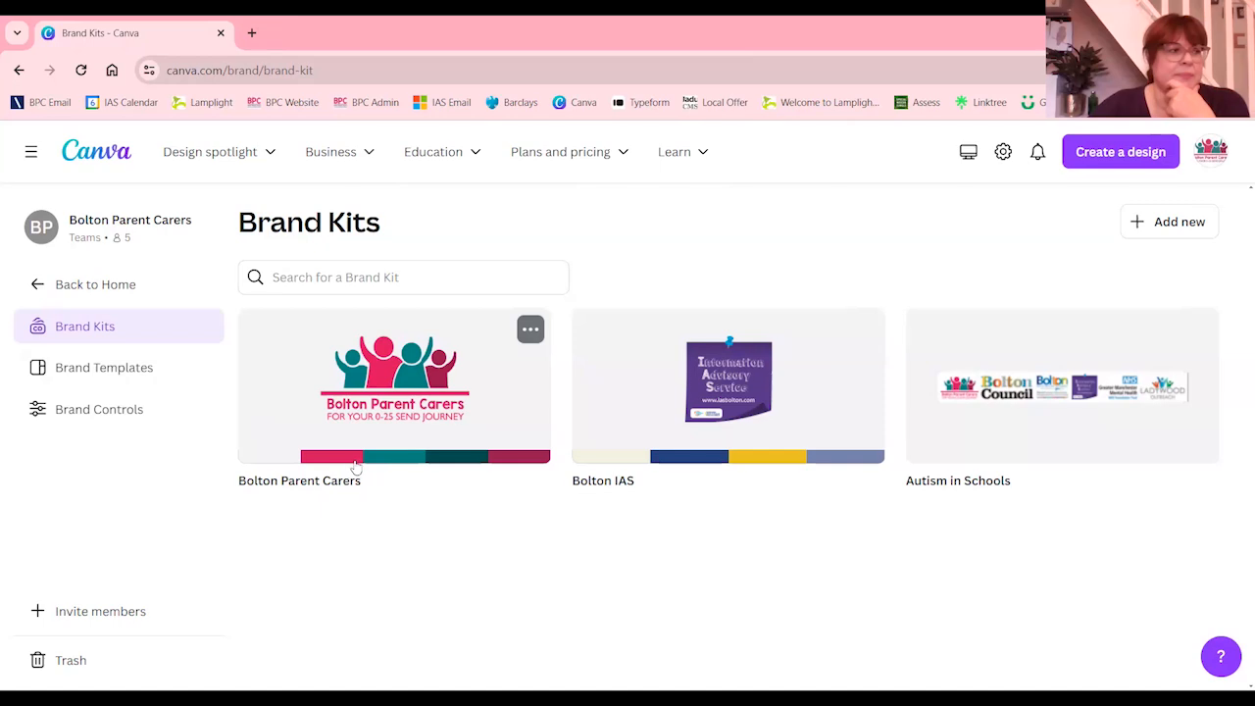
left_click(37, 285)
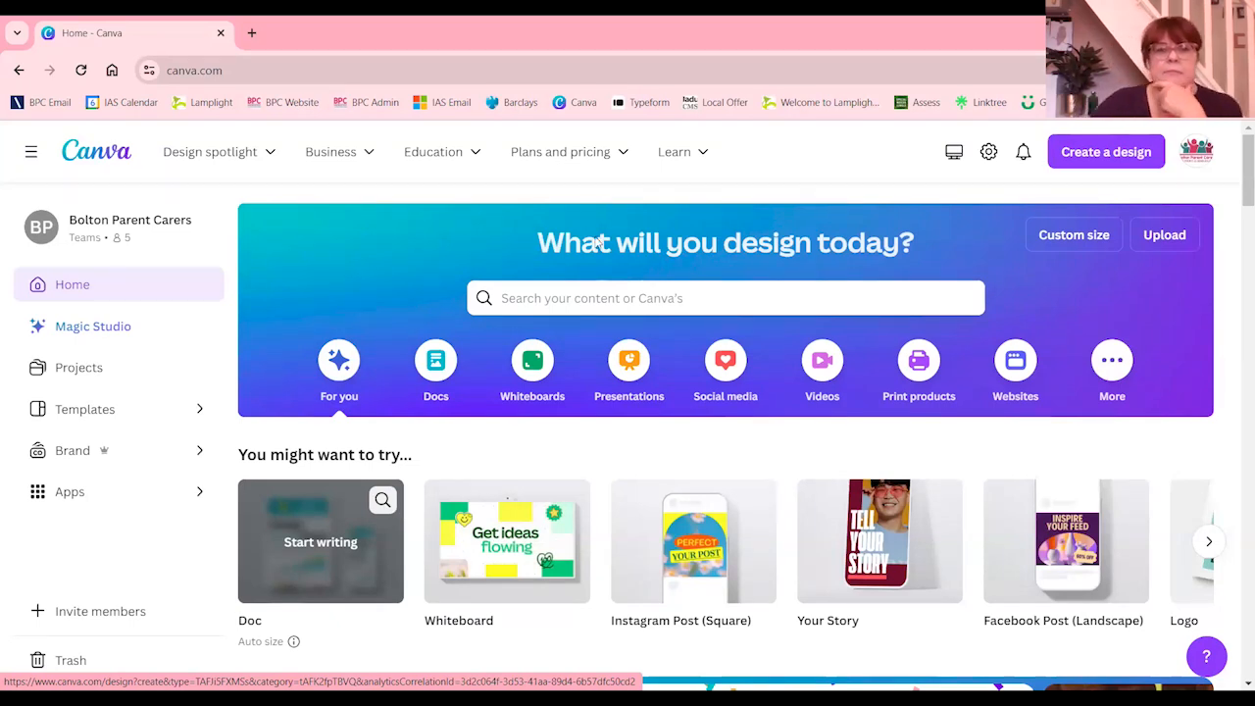
Open the Not-for-profit plan page, read through its offer and application options, and return to the home page
mouse_move(621, 158)
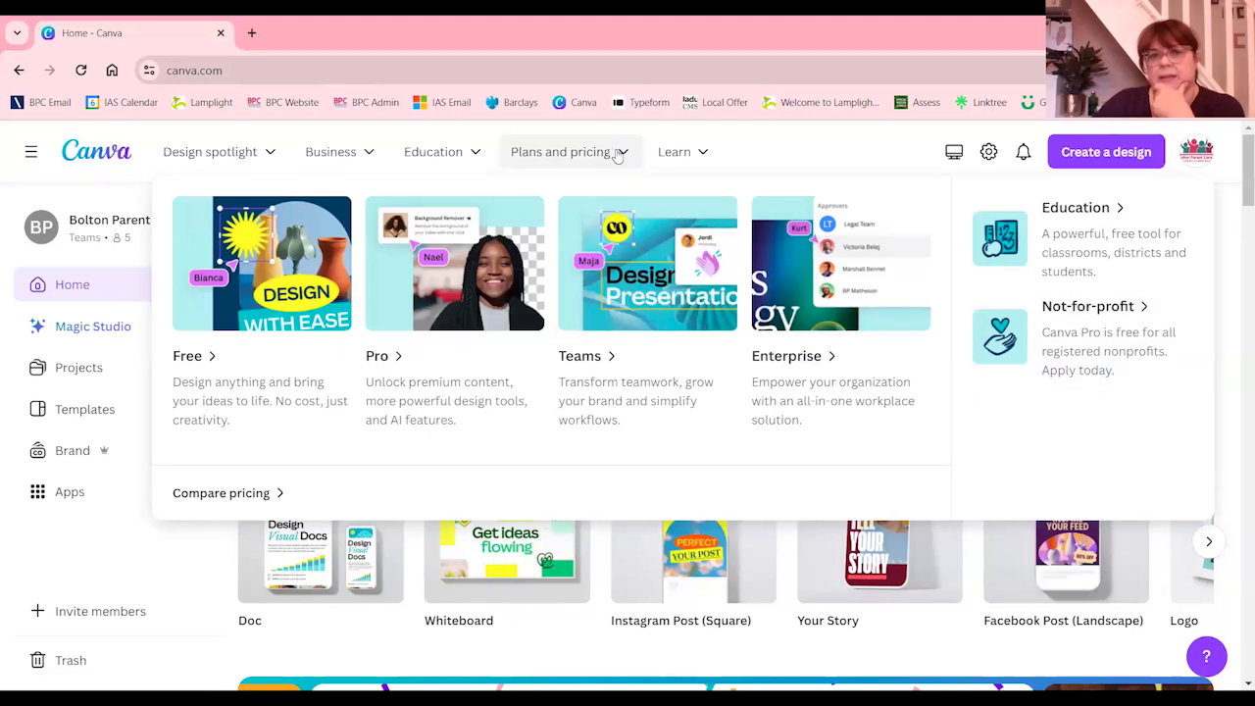
left_click(1098, 350)
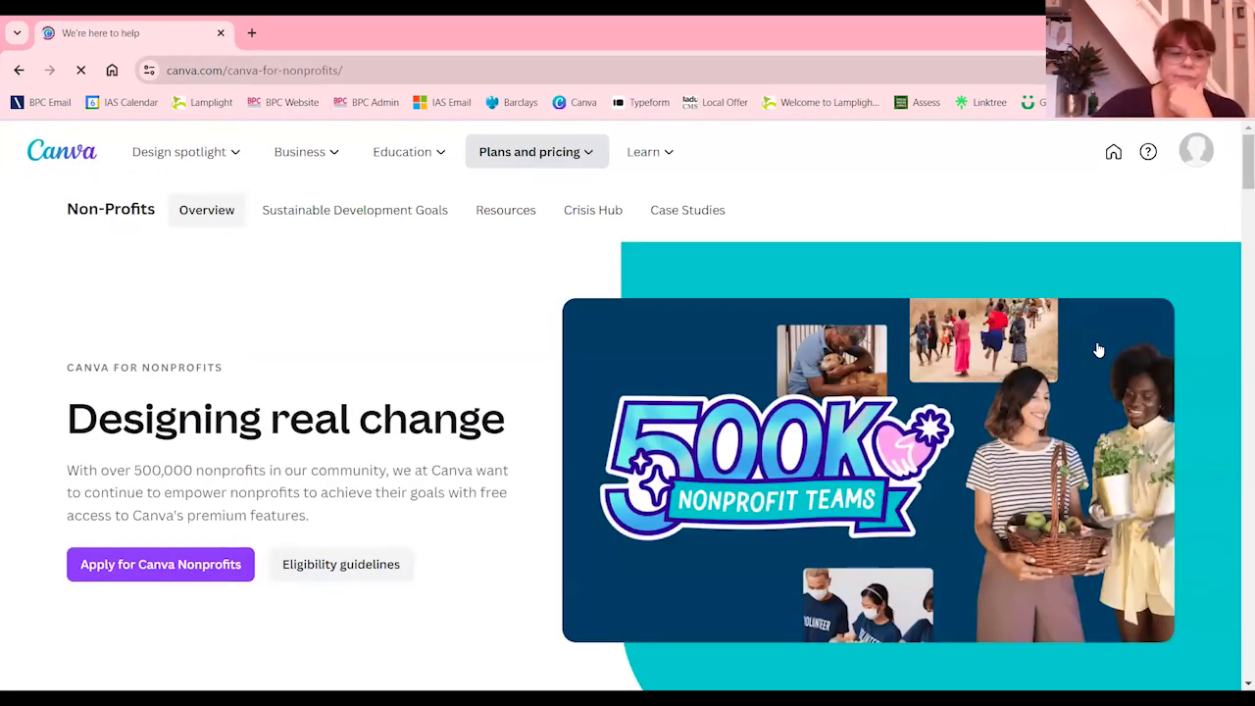
scroll(577, 484, "down", 2)
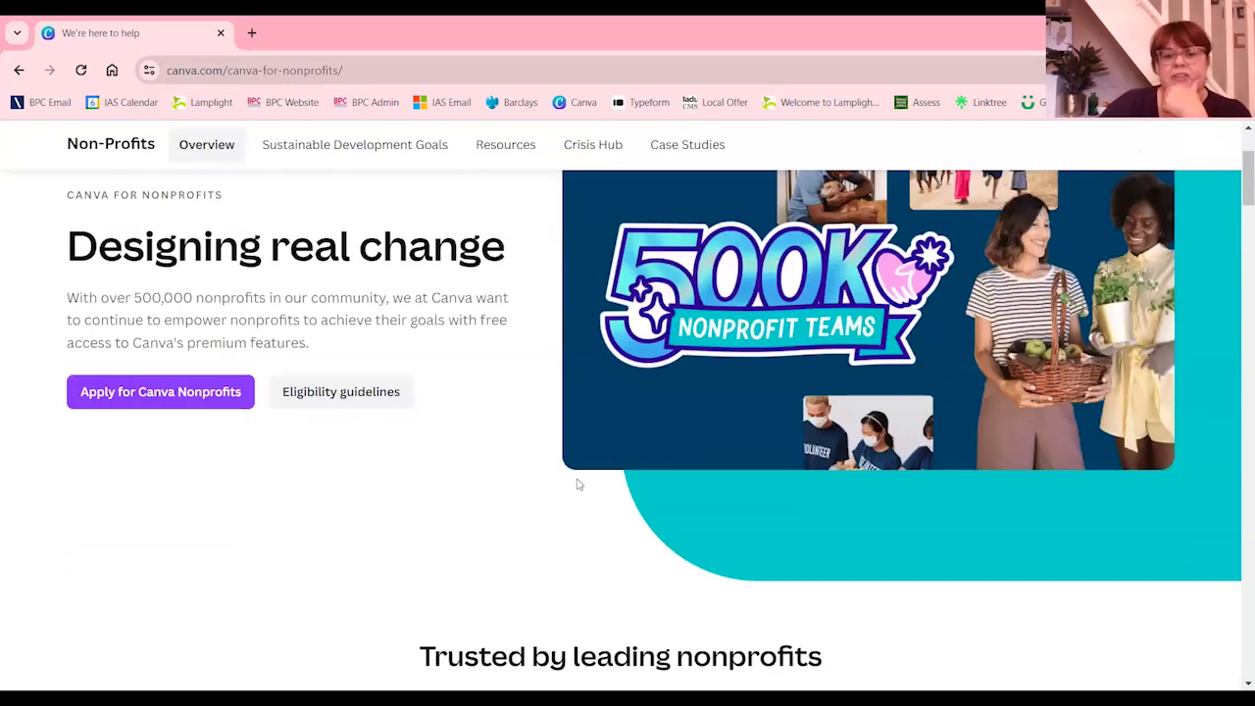
scroll(578, 483, "down", 6)
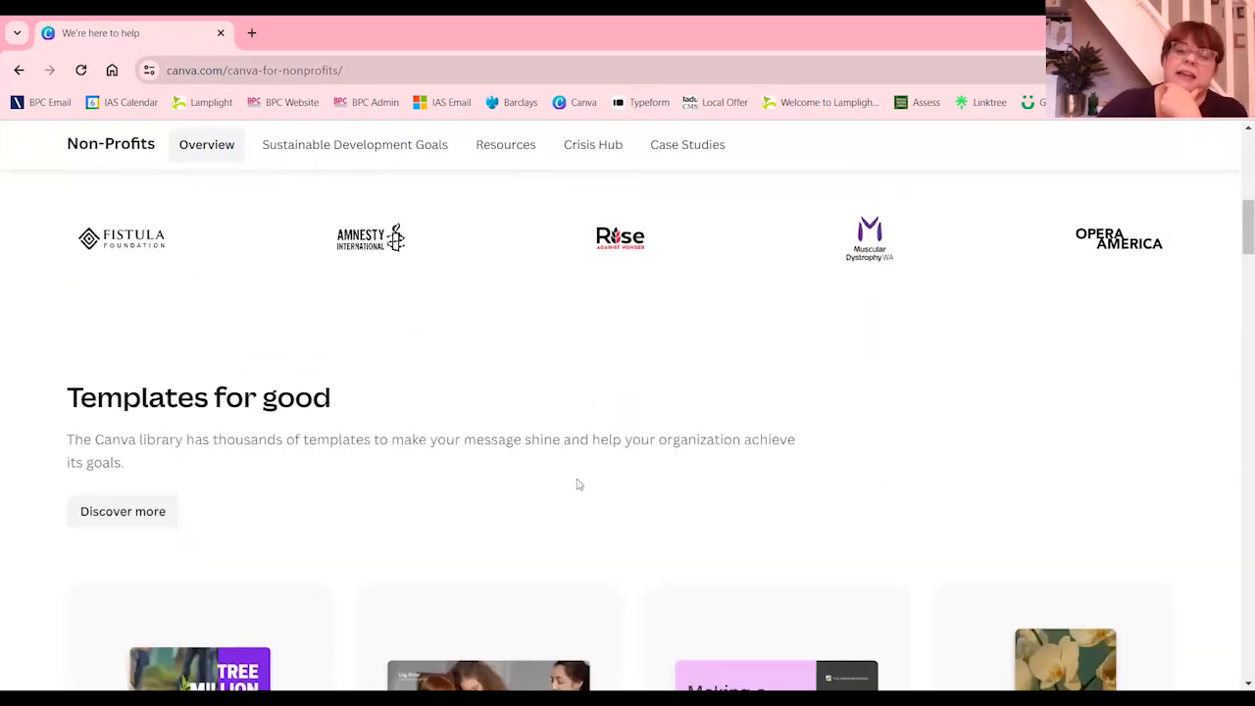
scroll(578, 483, "down", 4)
scroll(578, 484, "up", 7)
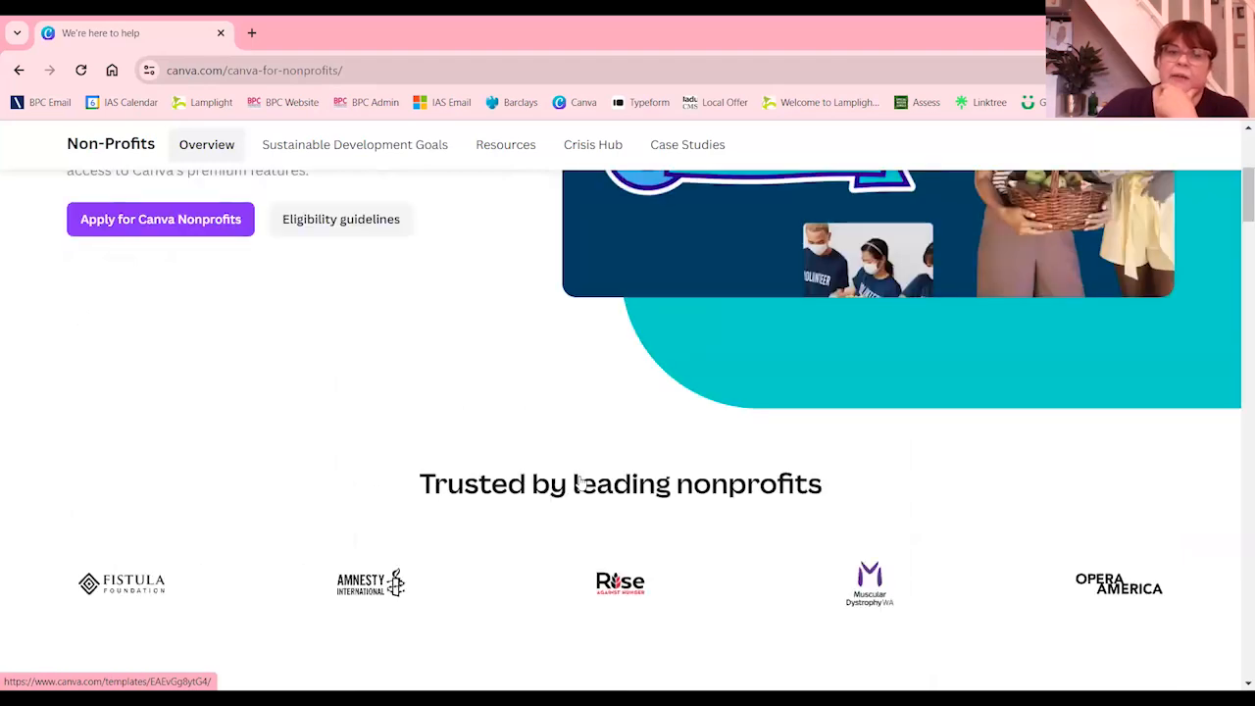
scroll(578, 480, "up", 4)
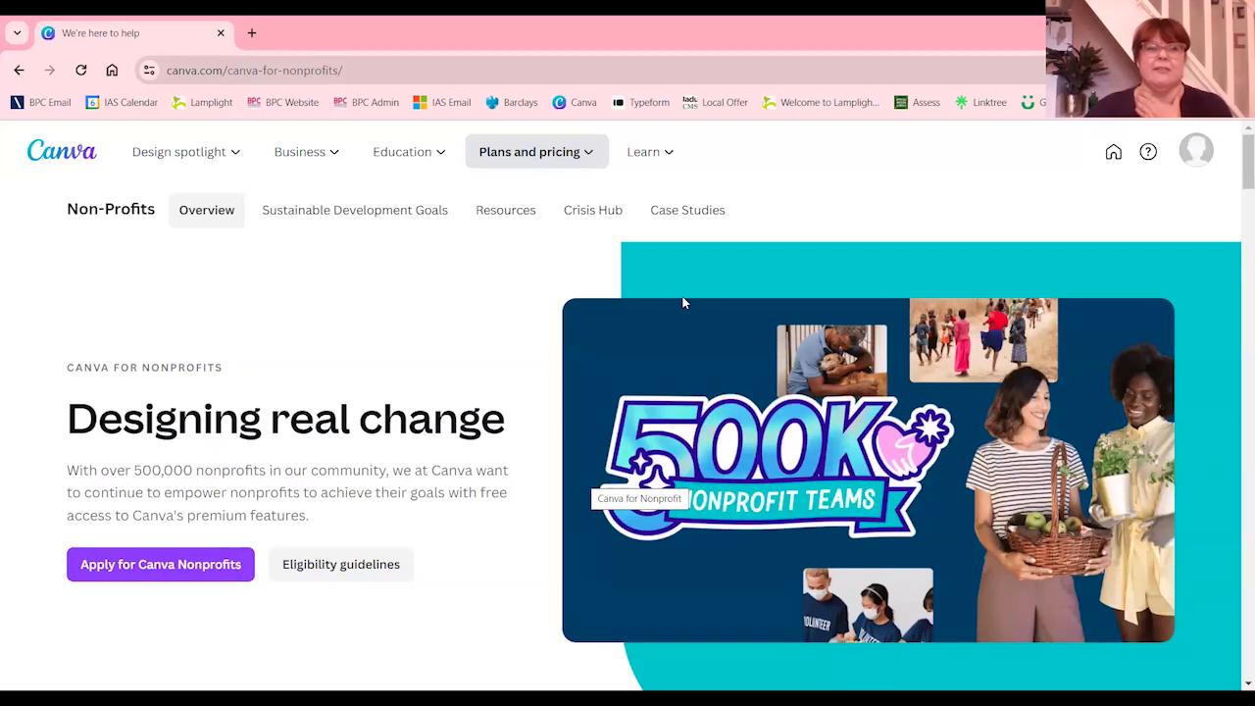
left_click(548, 157)
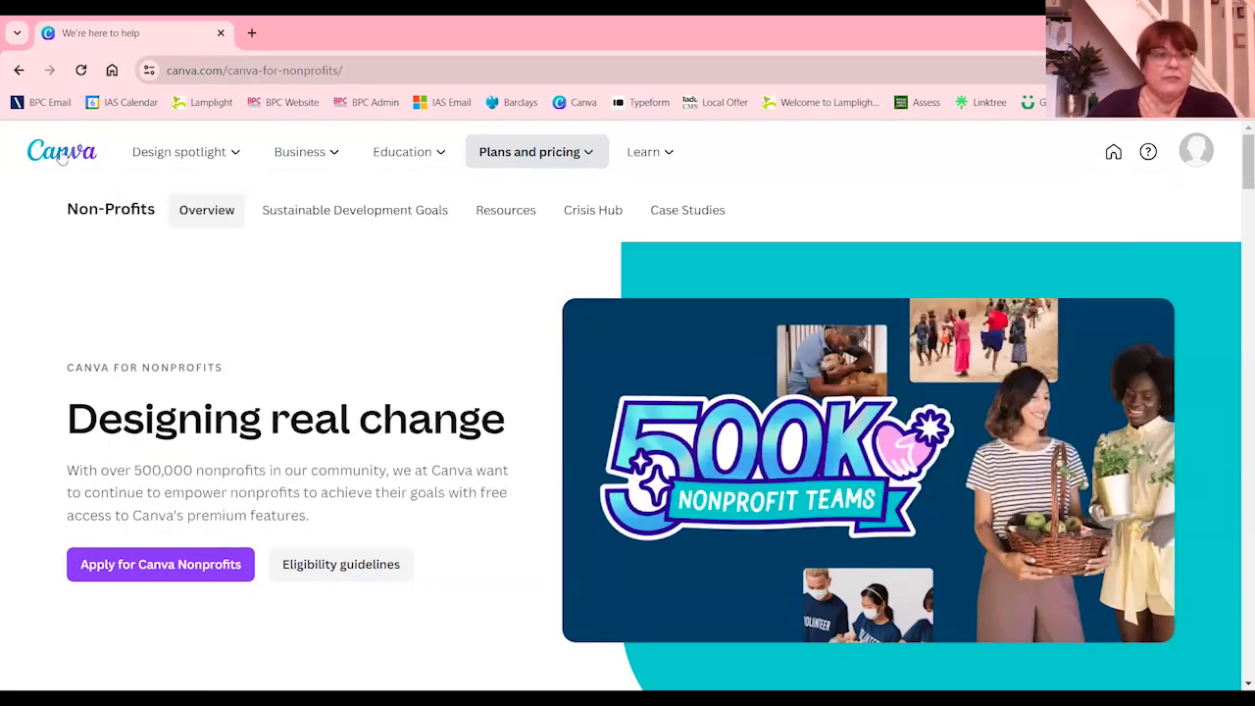
left_click(63, 166)
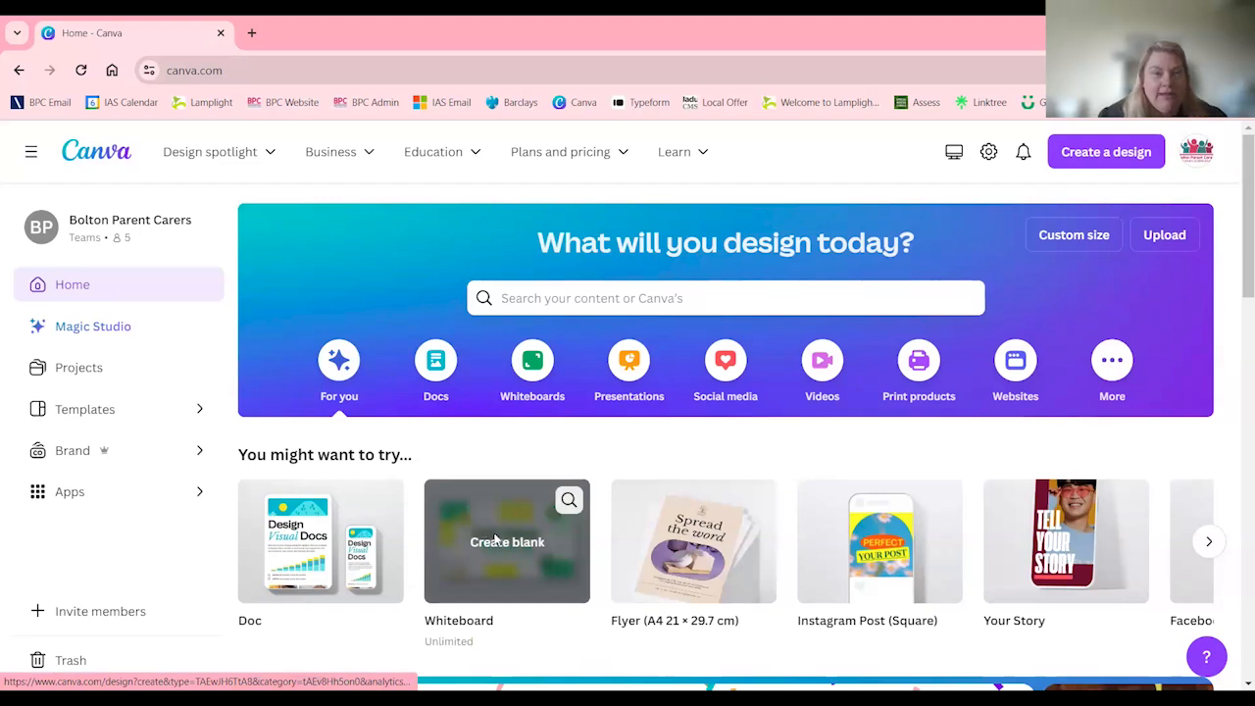
Create a new blank Doc design from the home page
scroll(492, 535, "down", 1)
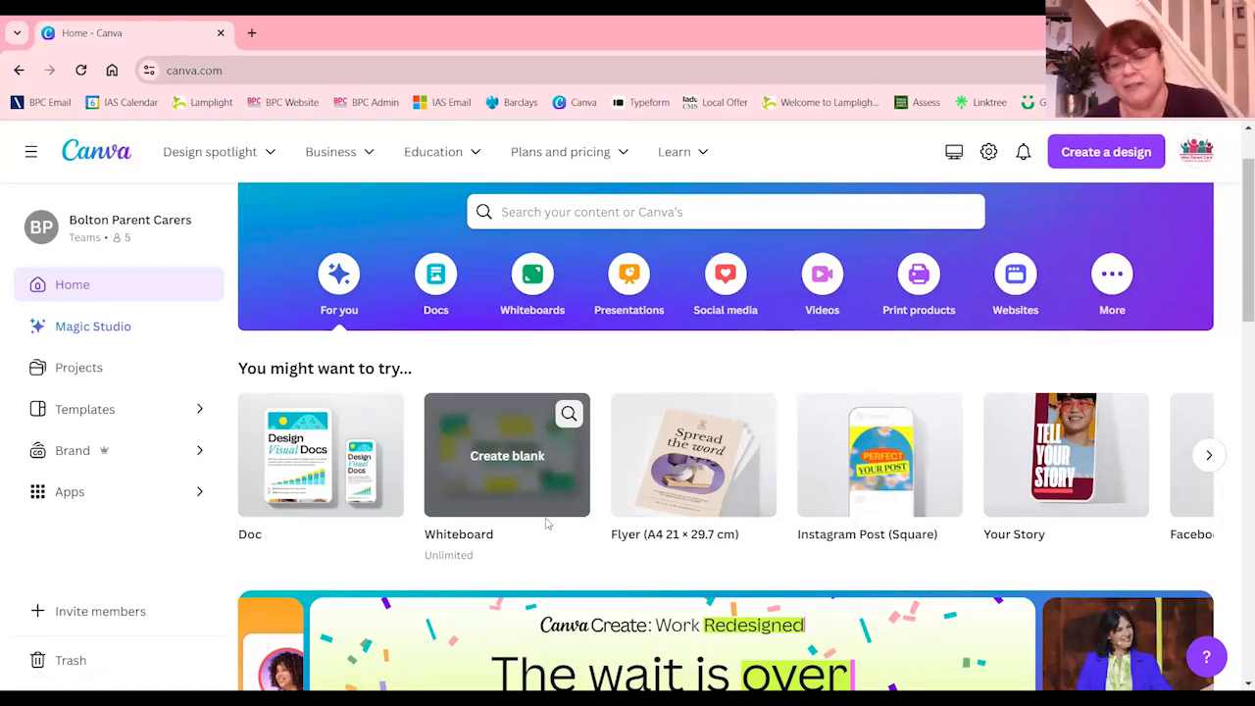
scroll(533, 546, "down", 1)
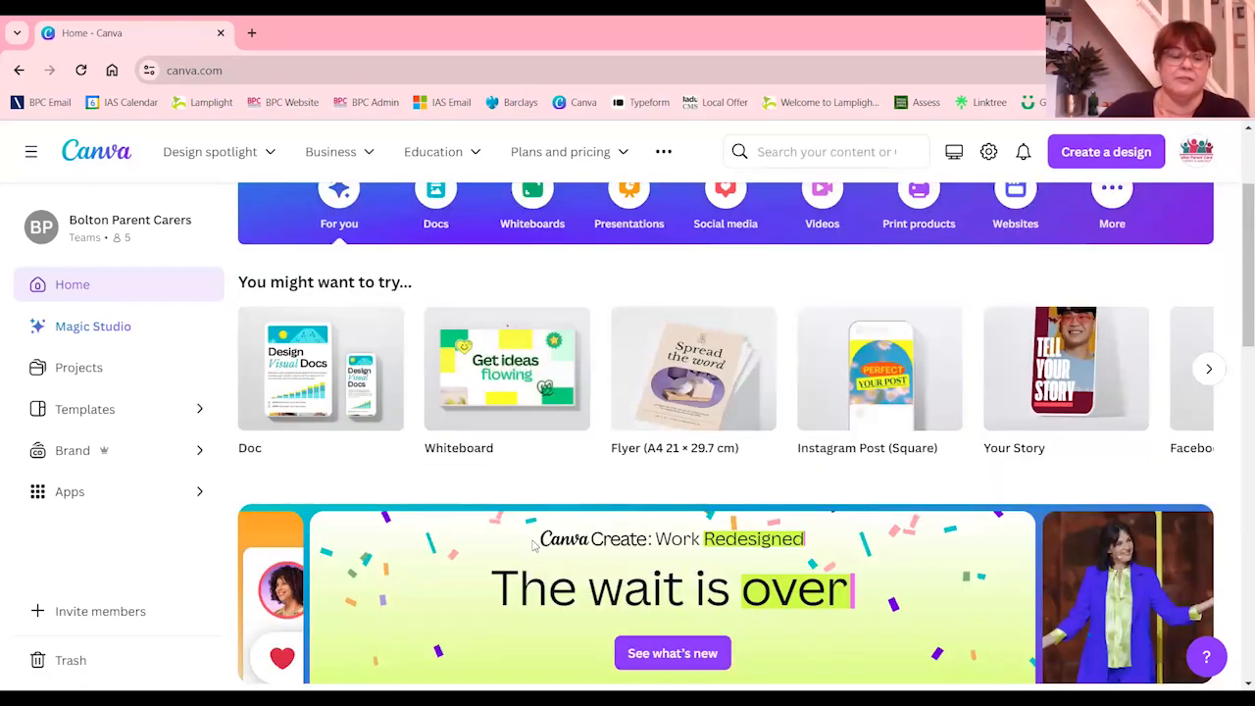
scroll(538, 546, "up", 1)
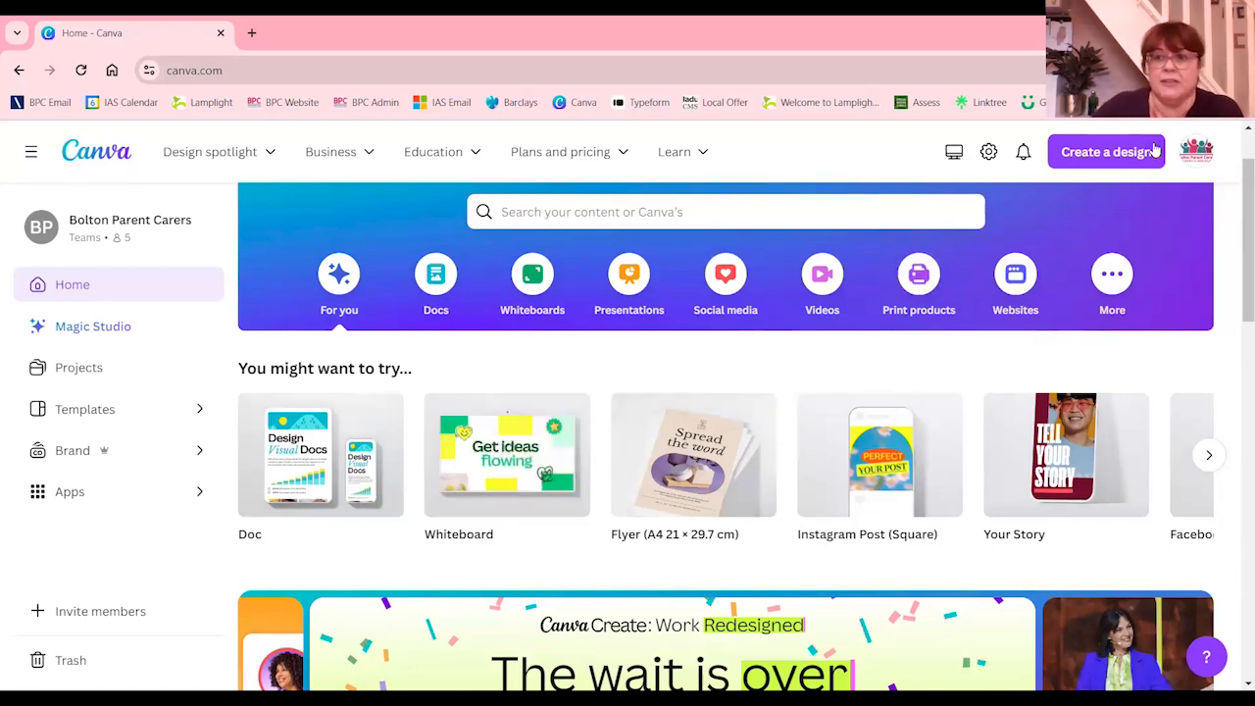
left_click(1071, 151)
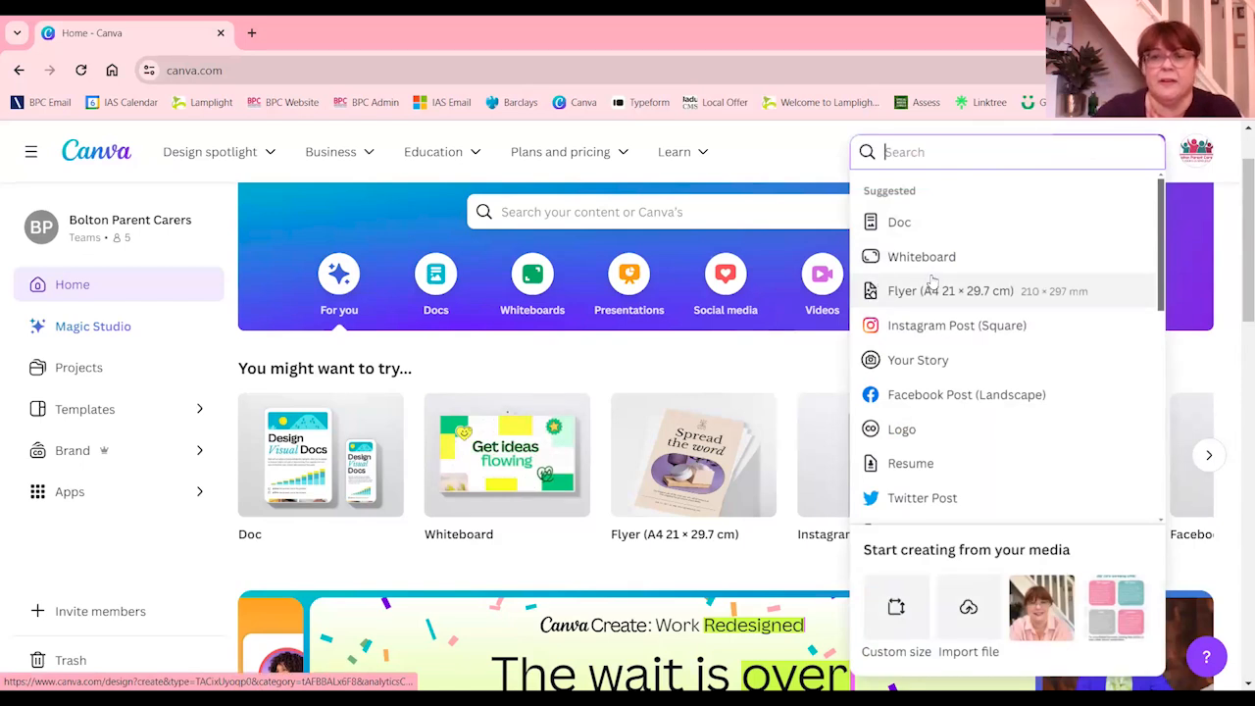
left_click(912, 230)
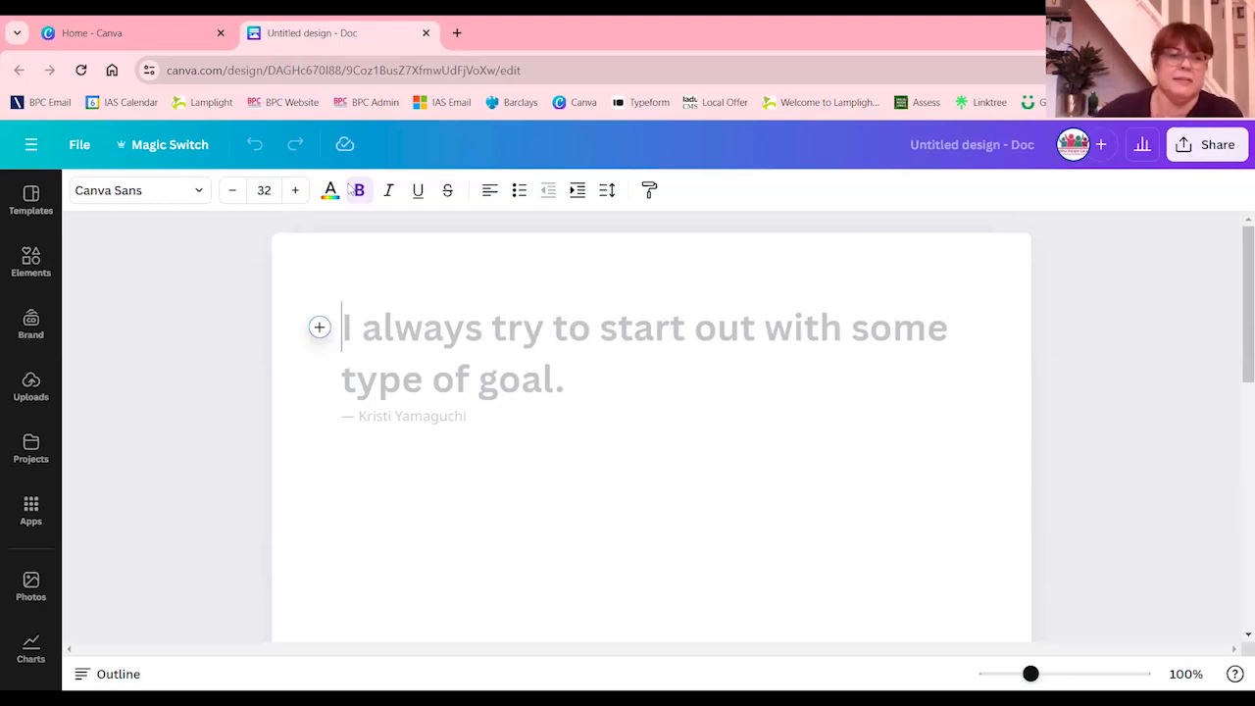
View the selectable brand kits, apply the Bolton Parent Carers Title text style, and enter "I am using" in the document
left_click(197, 190)
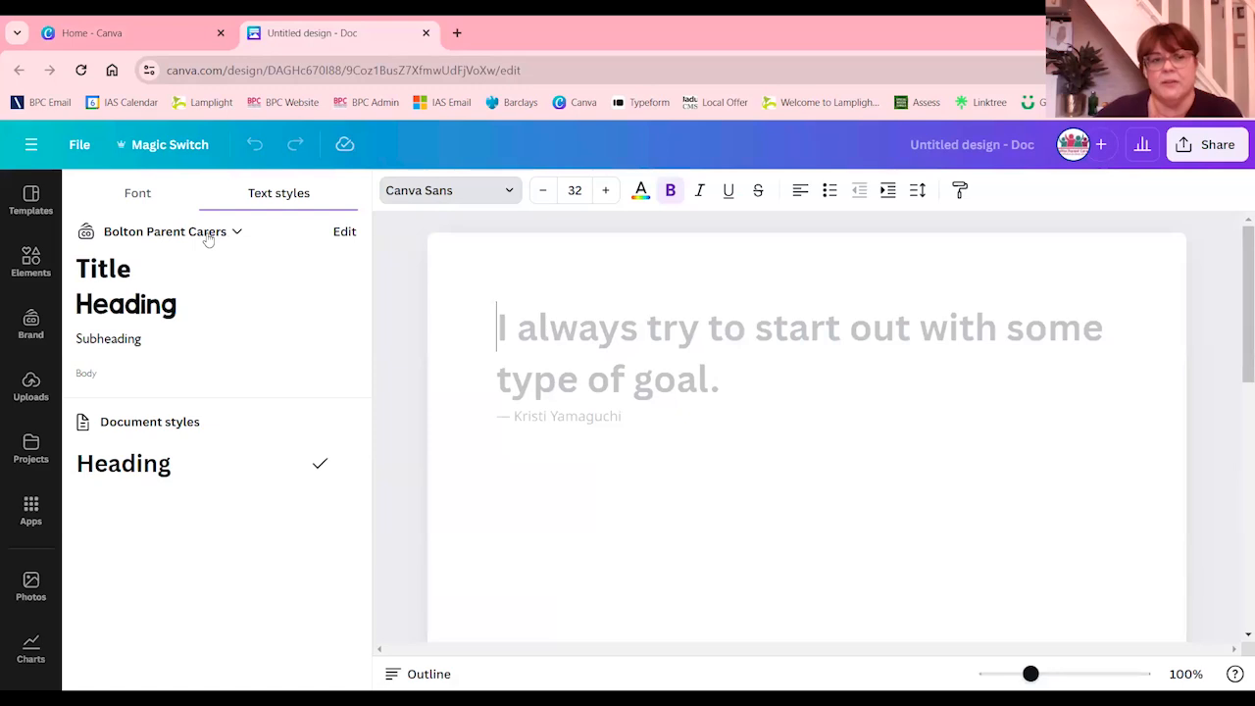
left_click(207, 235)
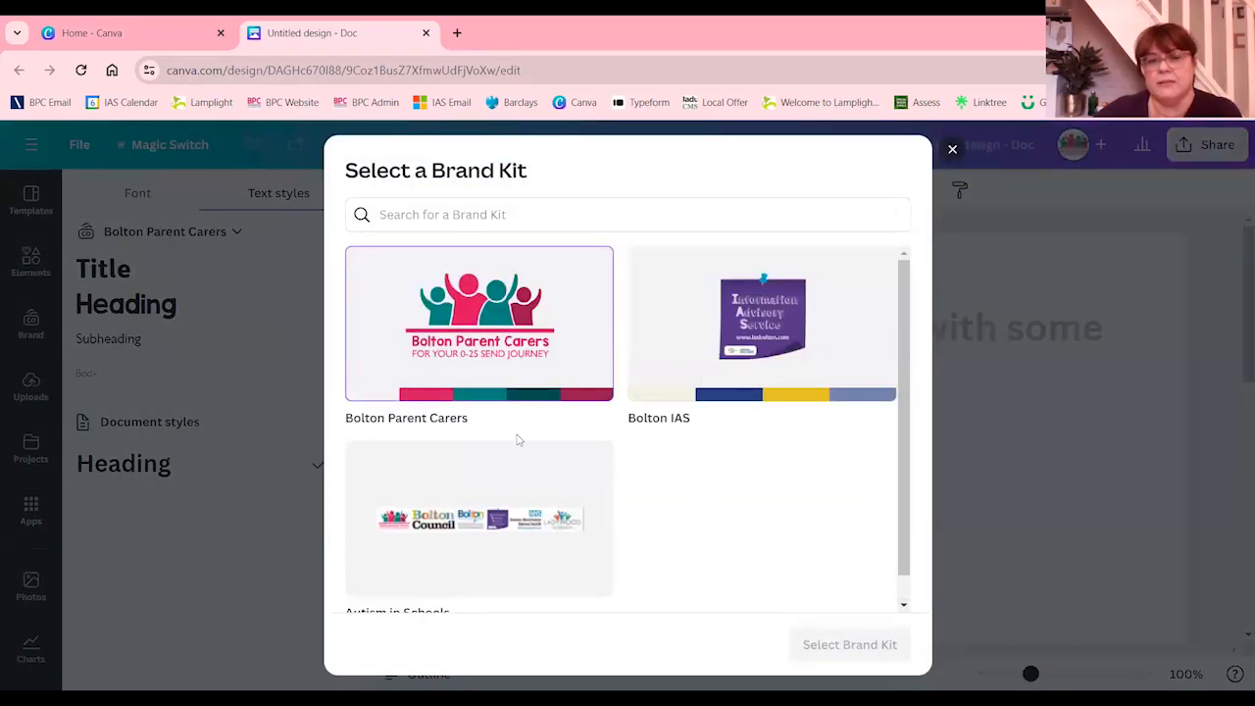
left_click(950, 151)
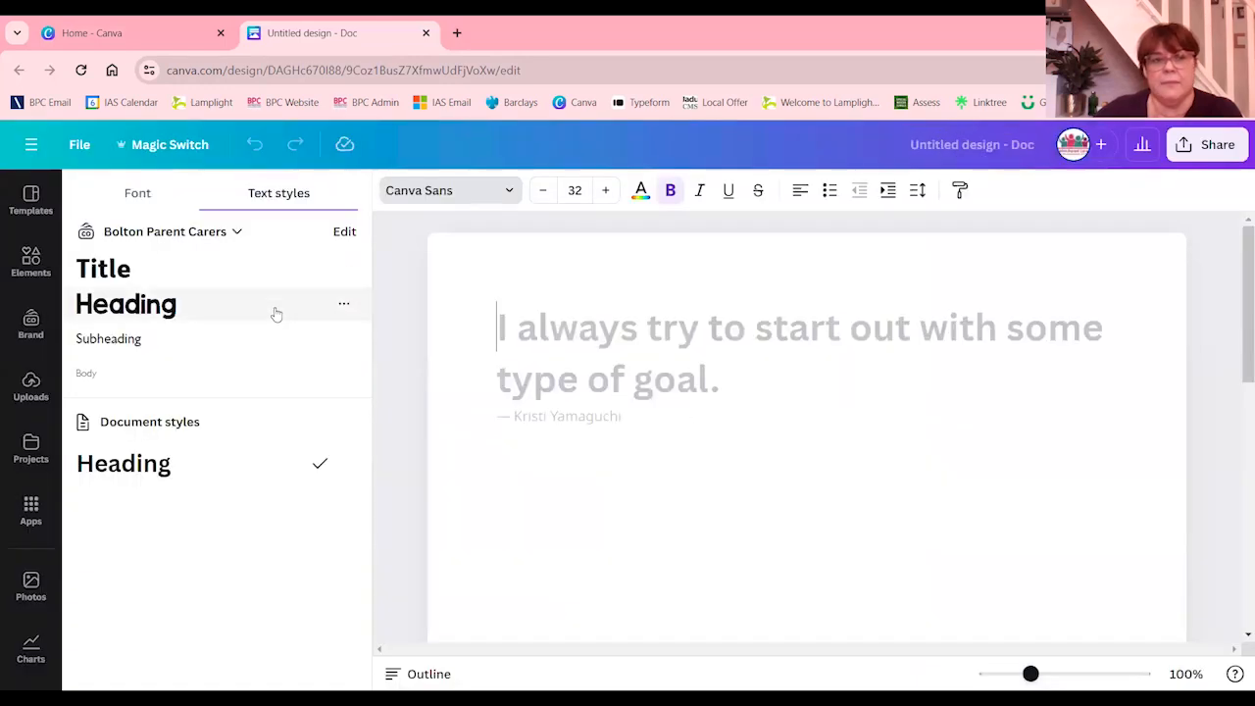
left_click(108, 270)
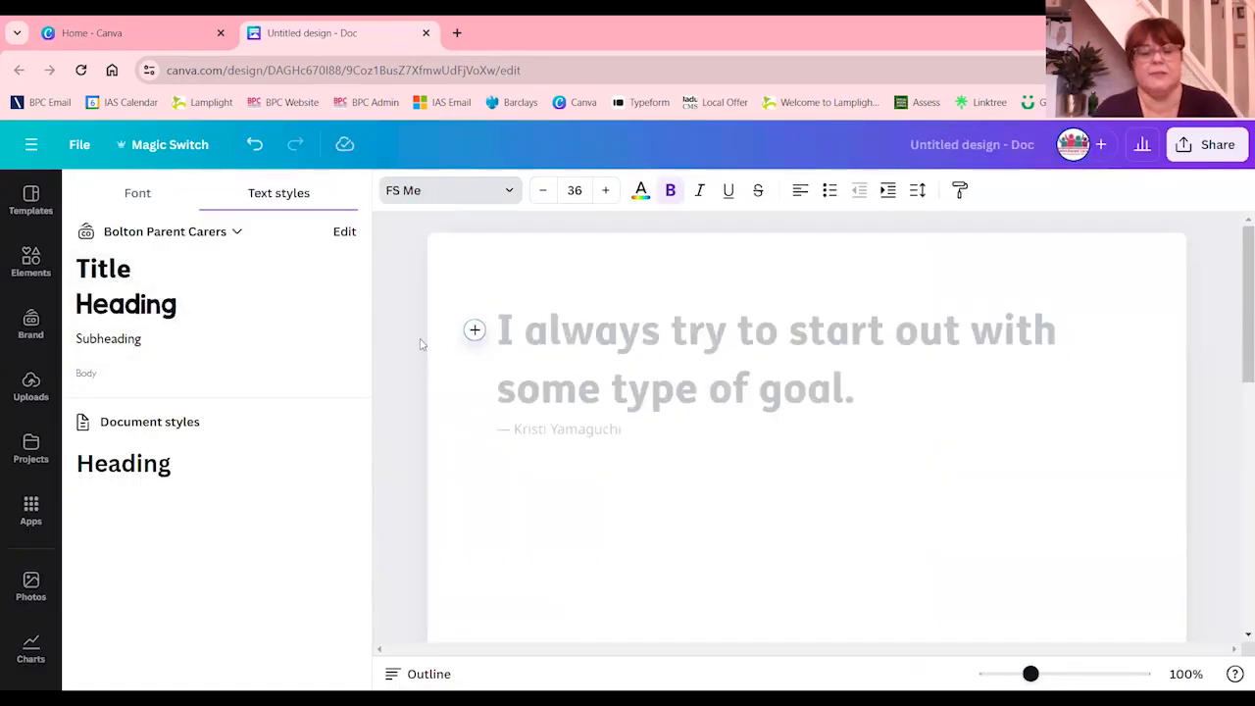
type("I am using")
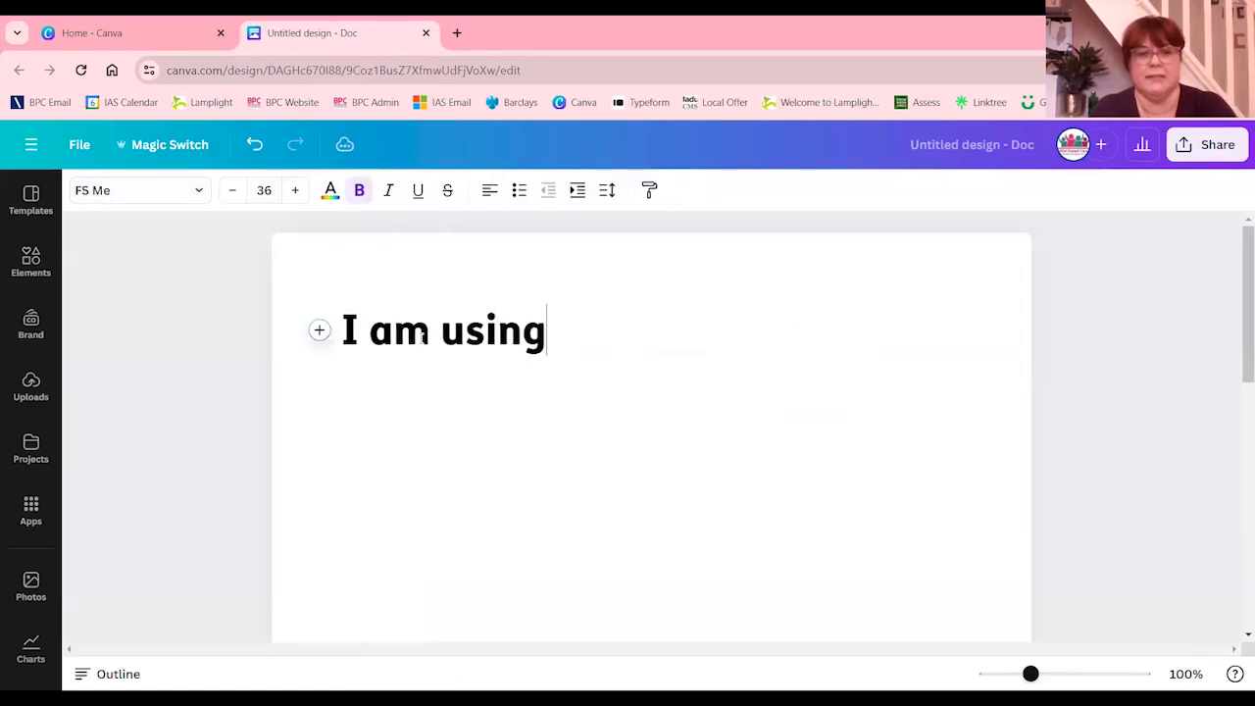
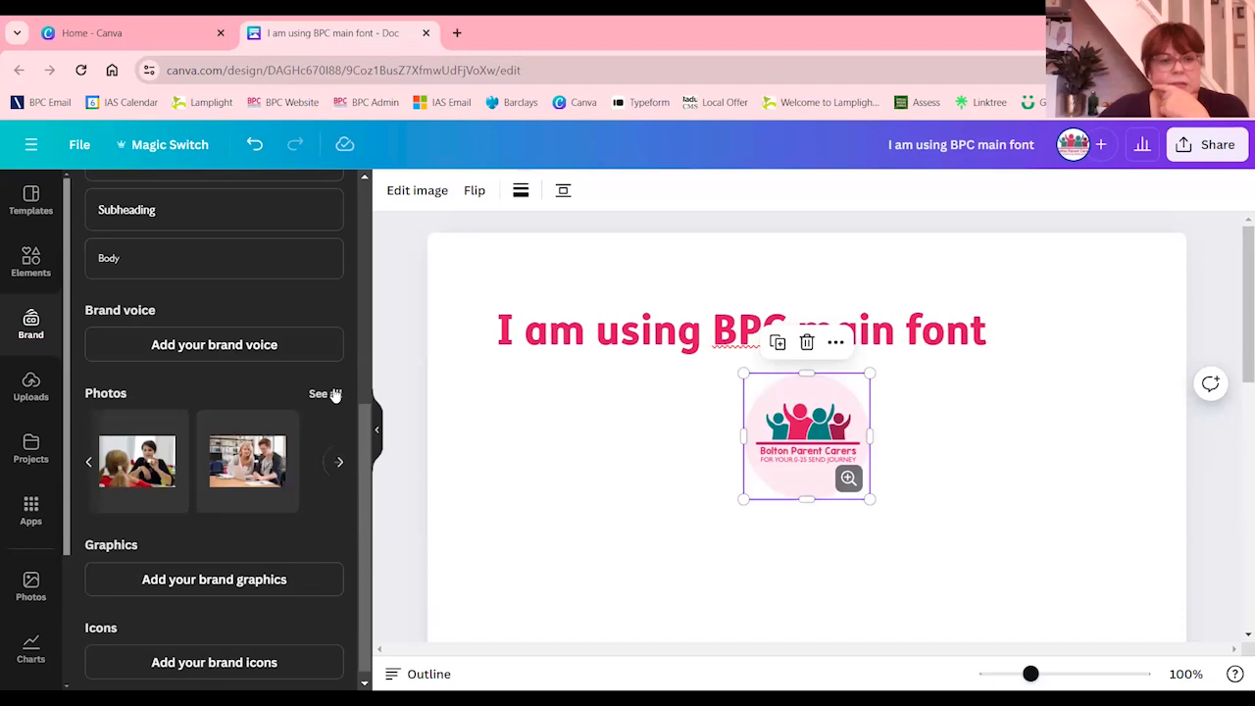
Insert the brand photo IMG_0833 1.jpg beneath the logo in the document and make it slightly smaller
scroll(221, 469, "down", 3)
scroll(221, 468, "down", 1)
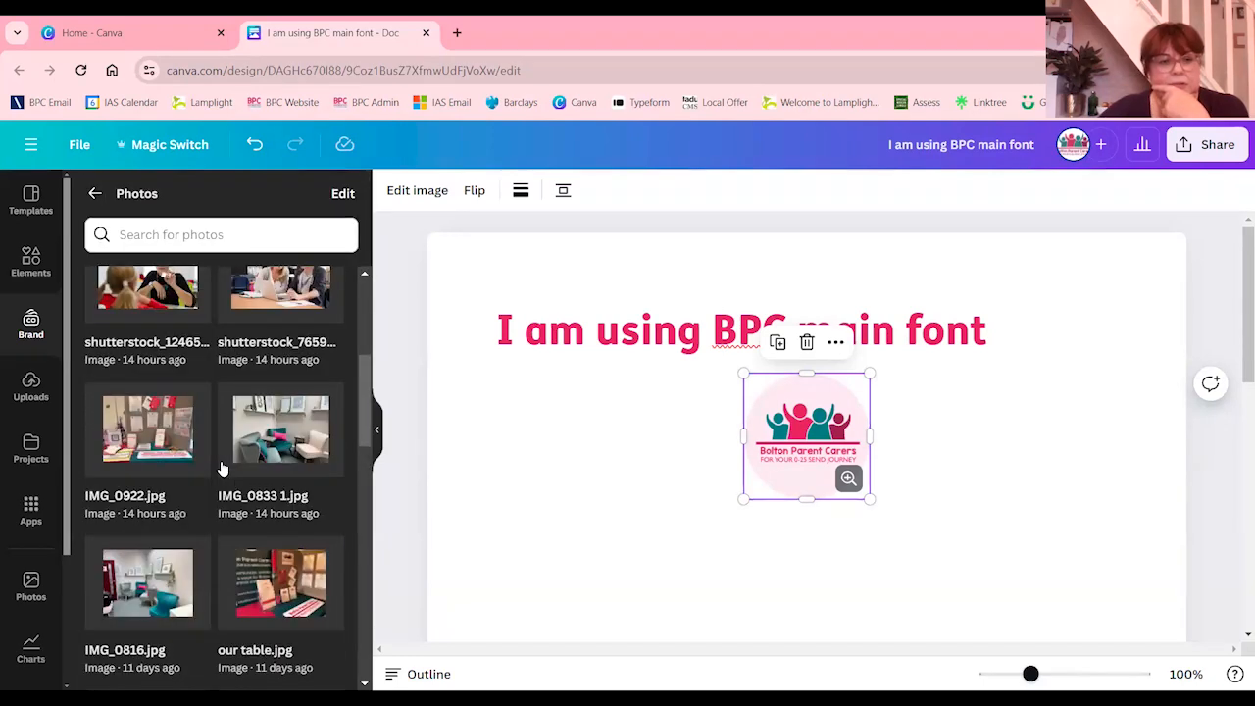
left_click(266, 437)
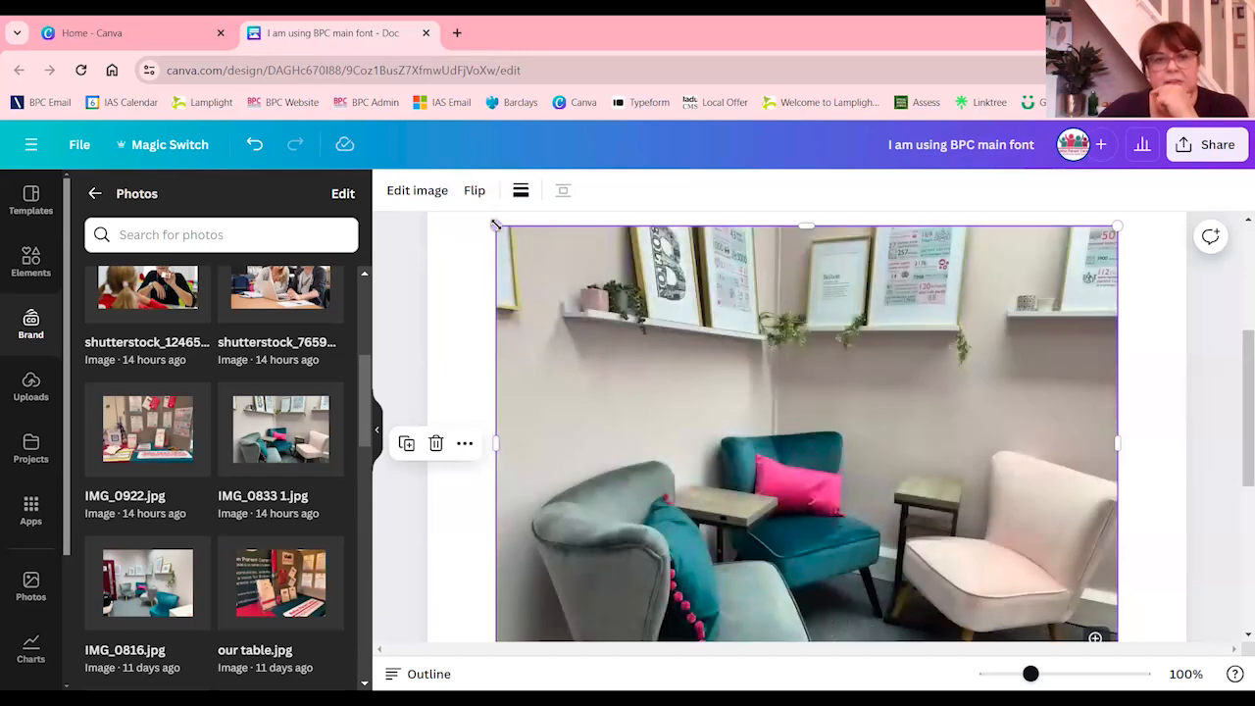
left_click_drag(510, 252, 538, 245)
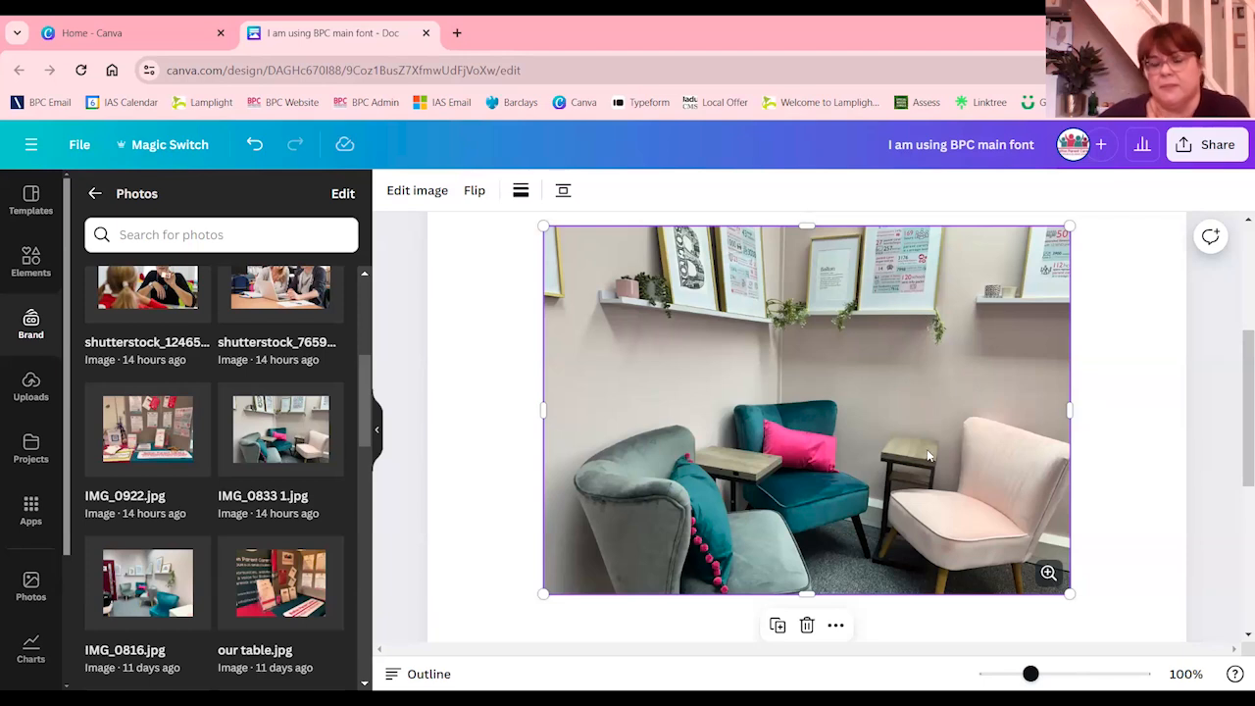
scroll(930, 448, "up", 1)
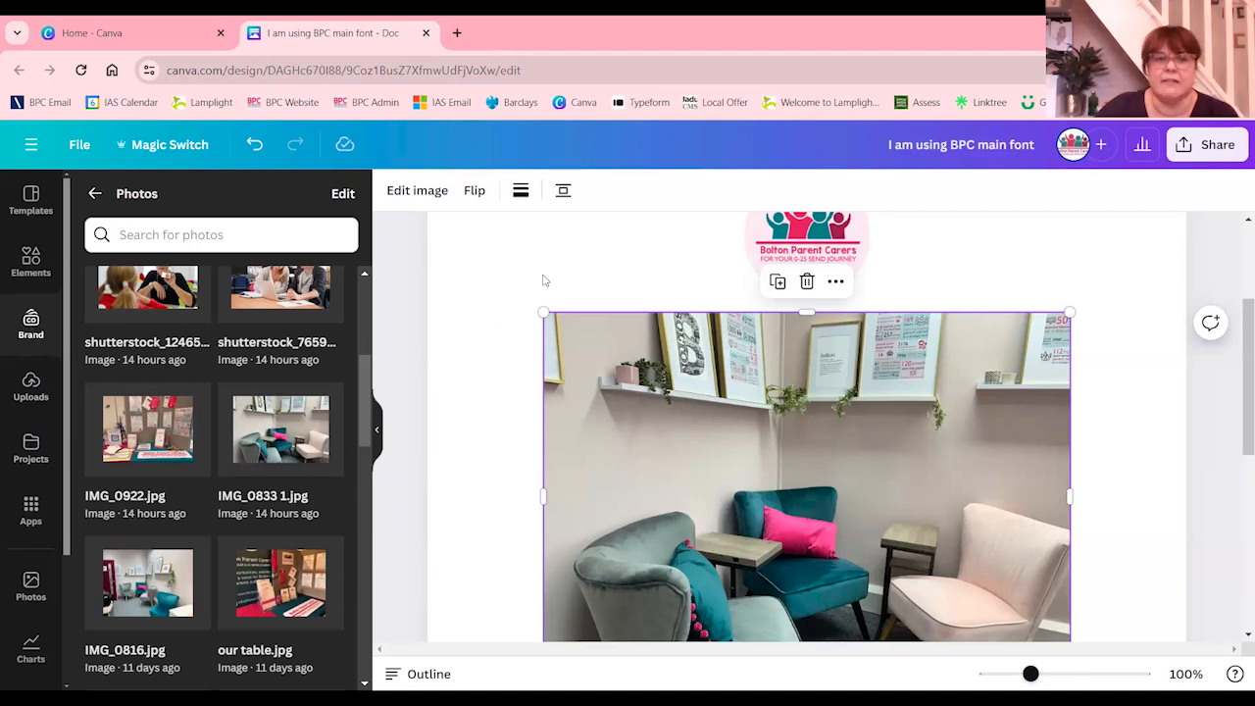
left_click(254, 146)
left_click(94, 196)
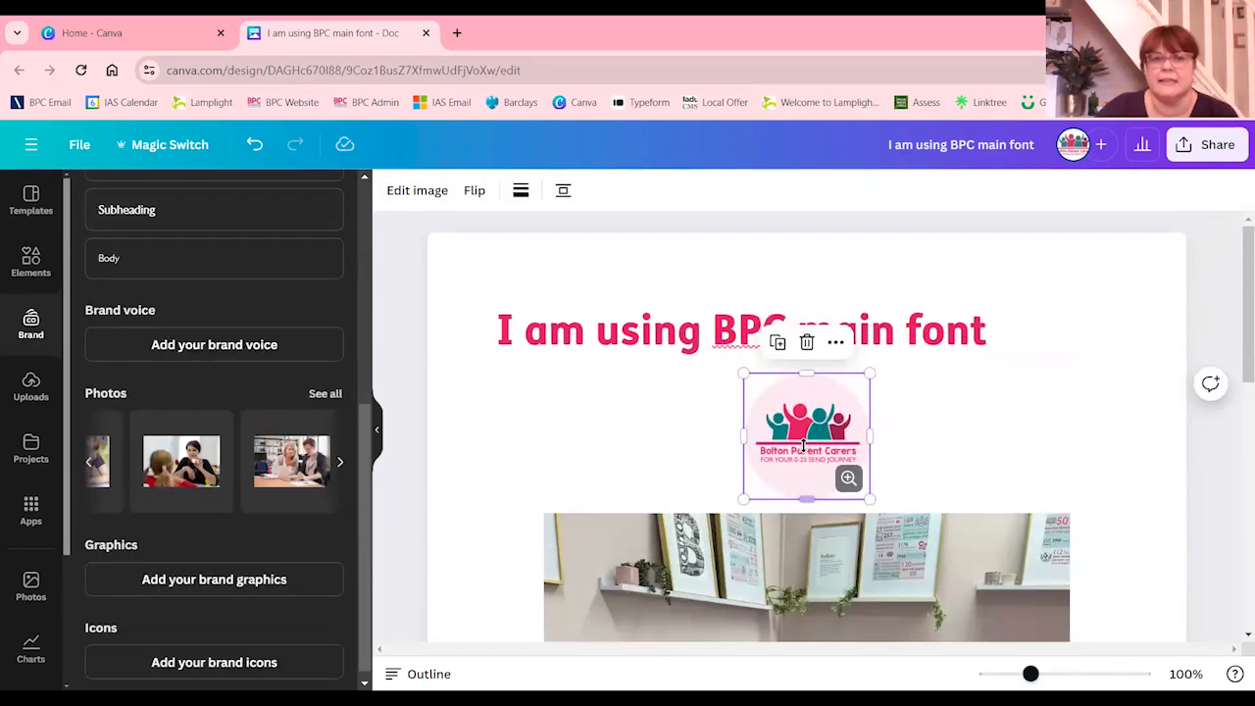
Add a new line reading "Add paragraph font" directly below the document's title
left_click(1016, 322)
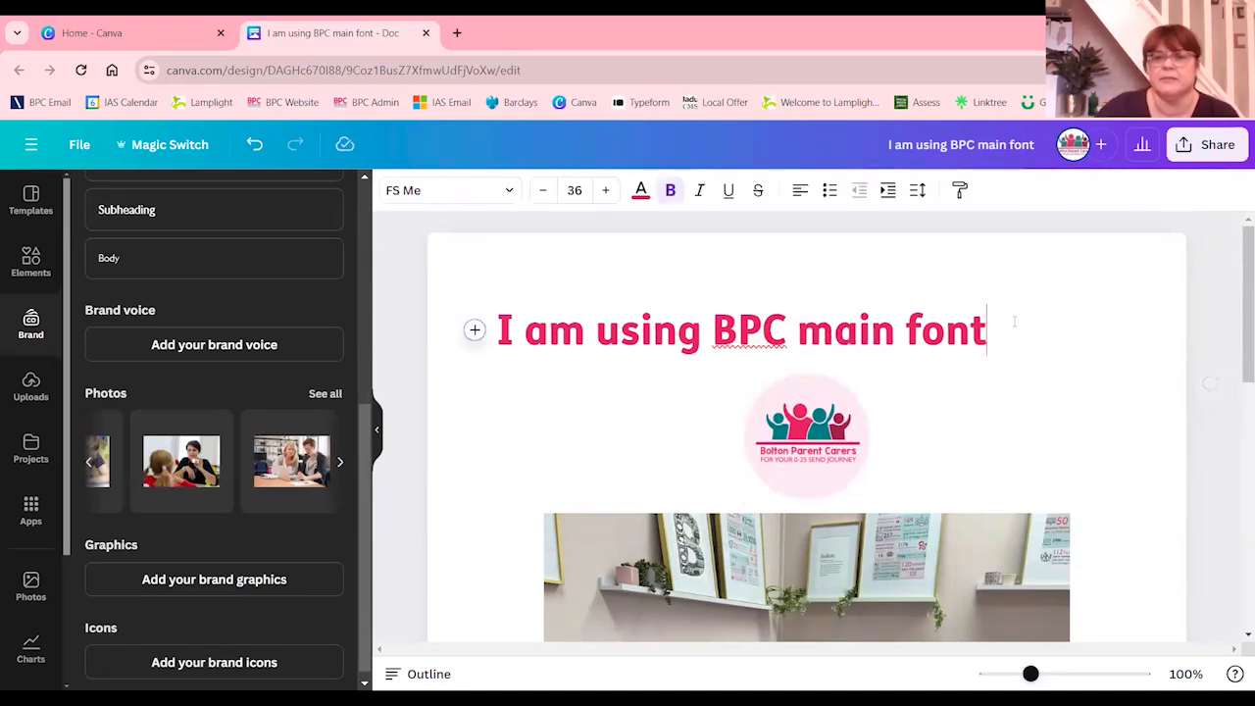
key("Return")
type("Add")
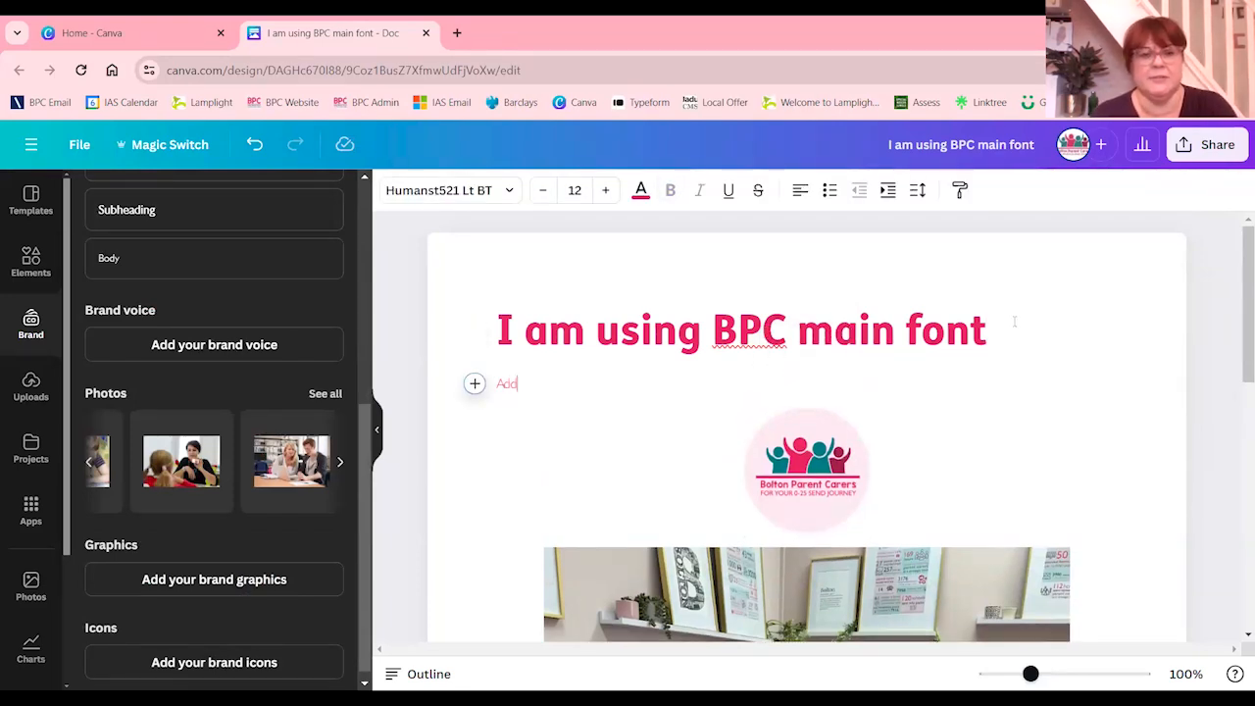
type(" paragraph fonyt")
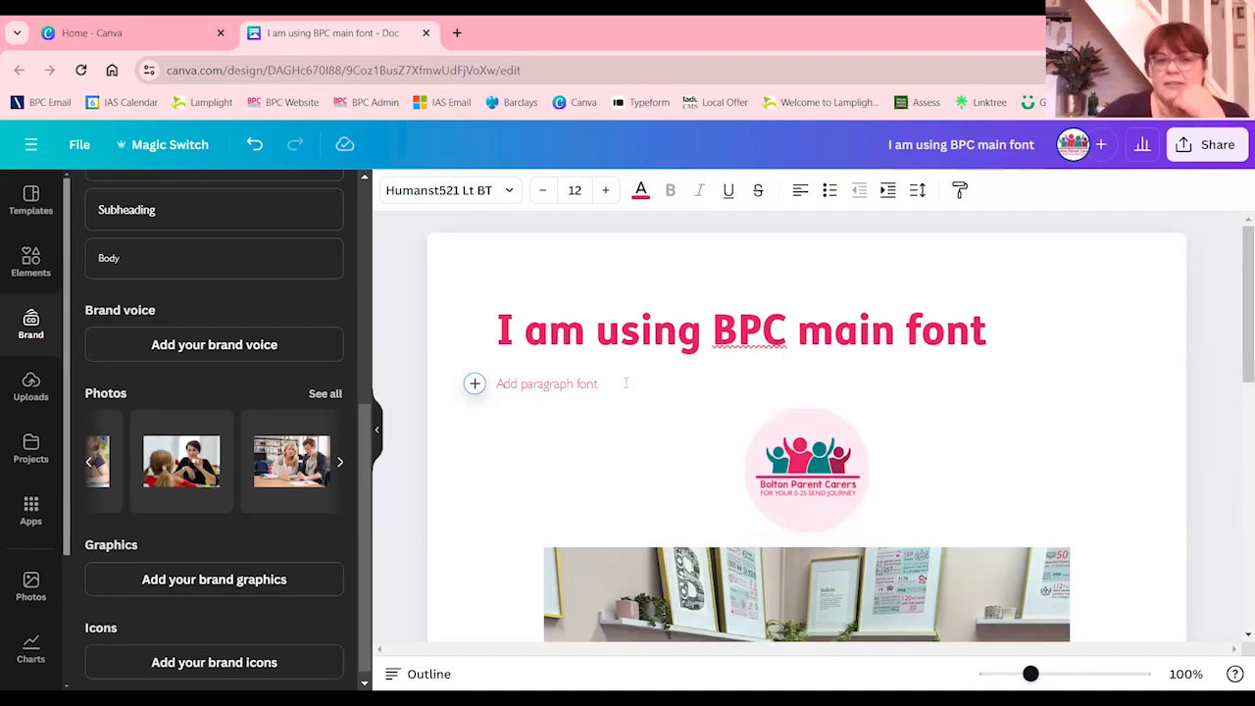
Apply the Bolton Parent Carers Subheading style to the "Add paragraph font" line and set its size to 27
key("shift+Home")
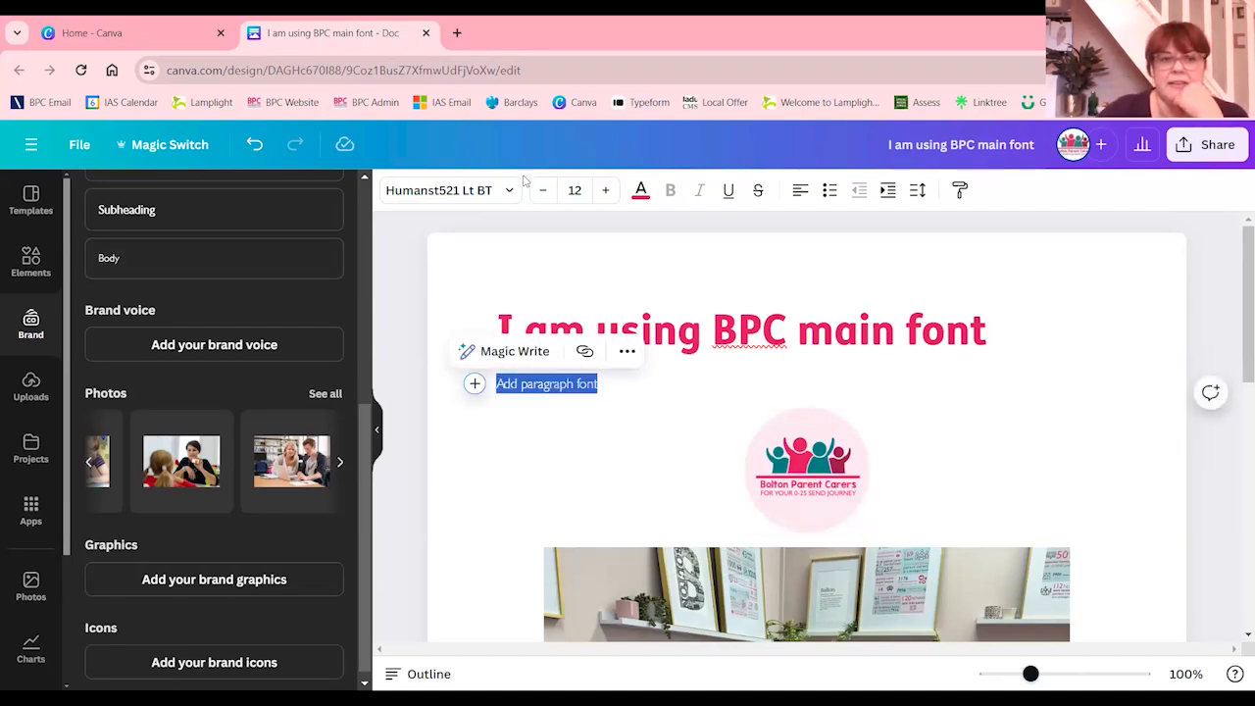
left_click(502, 190)
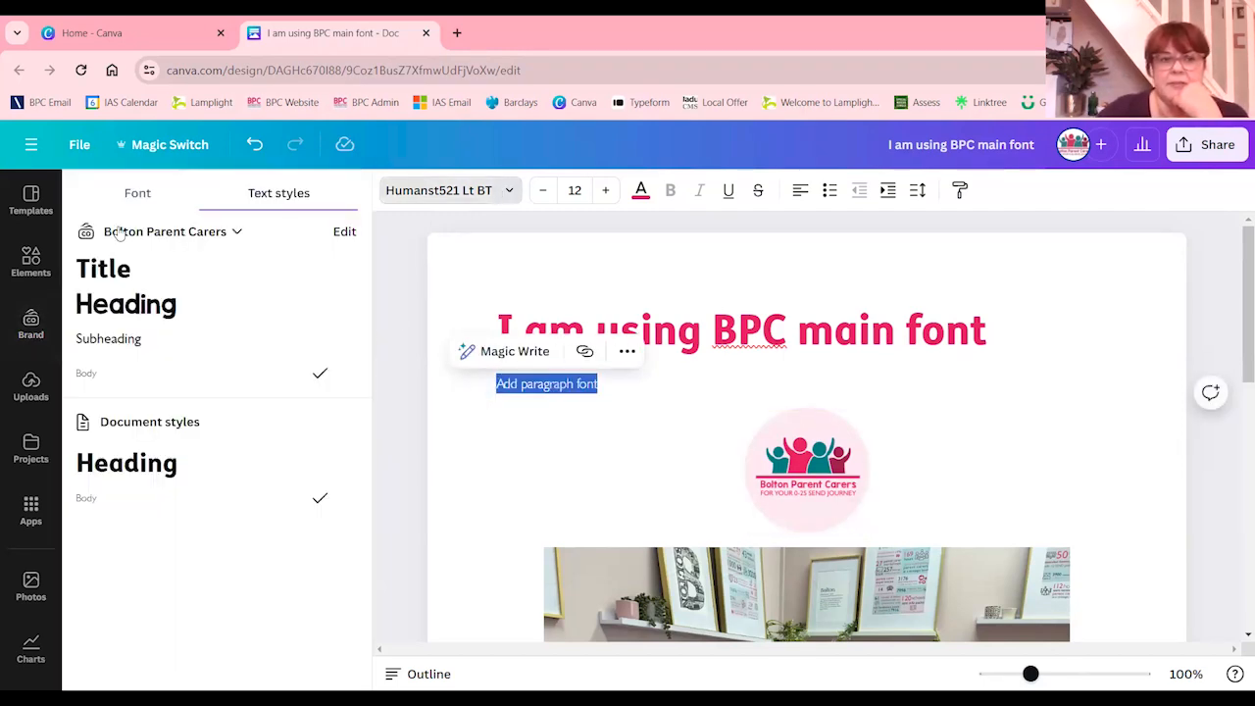
left_click(131, 345)
left_click(607, 190)
left_click(607, 190)
left_click(607, 190)
left_click(608, 190)
left_click(608, 191)
left_click(609, 191)
left_click(608, 192)
left_click(609, 192)
left_click(609, 191)
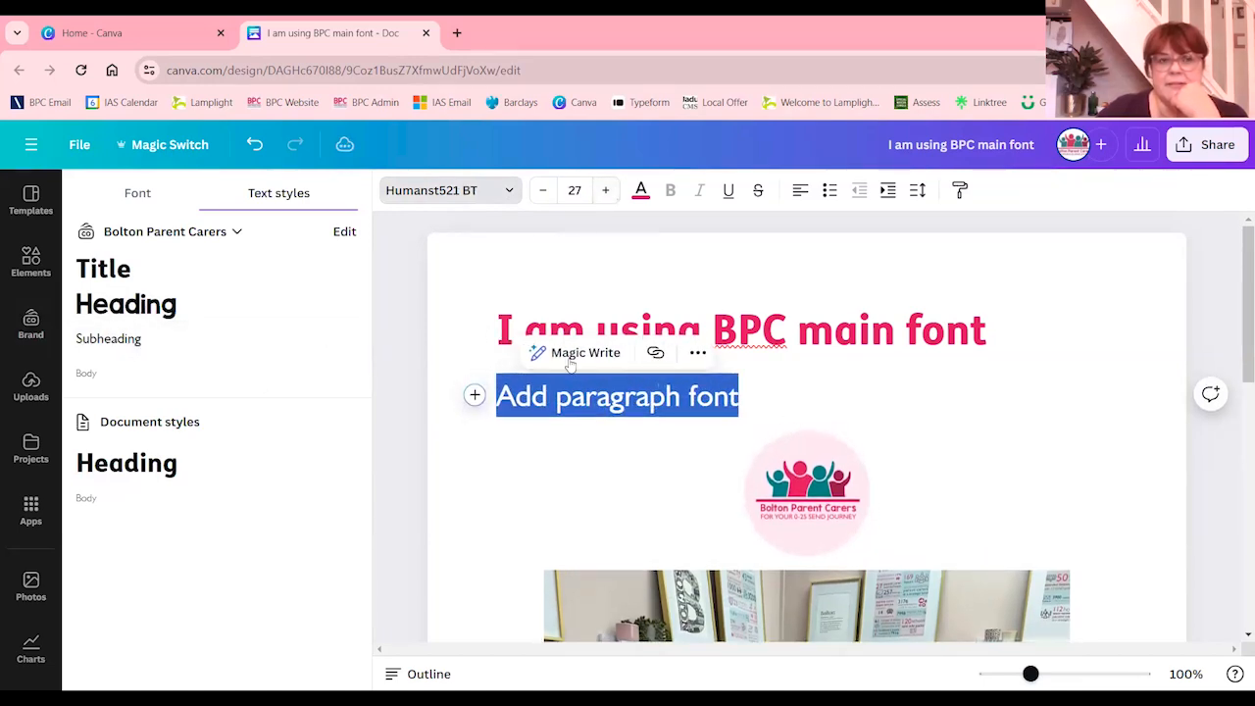
Change the "Add paragraph font" line's text colour to the brand teal
left_click(619, 332)
left_click_drag(741, 397, 494, 397)
left_click(640, 190)
left_click(188, 425)
left_click(715, 410)
left_click(770, 444)
left_click(977, 397)
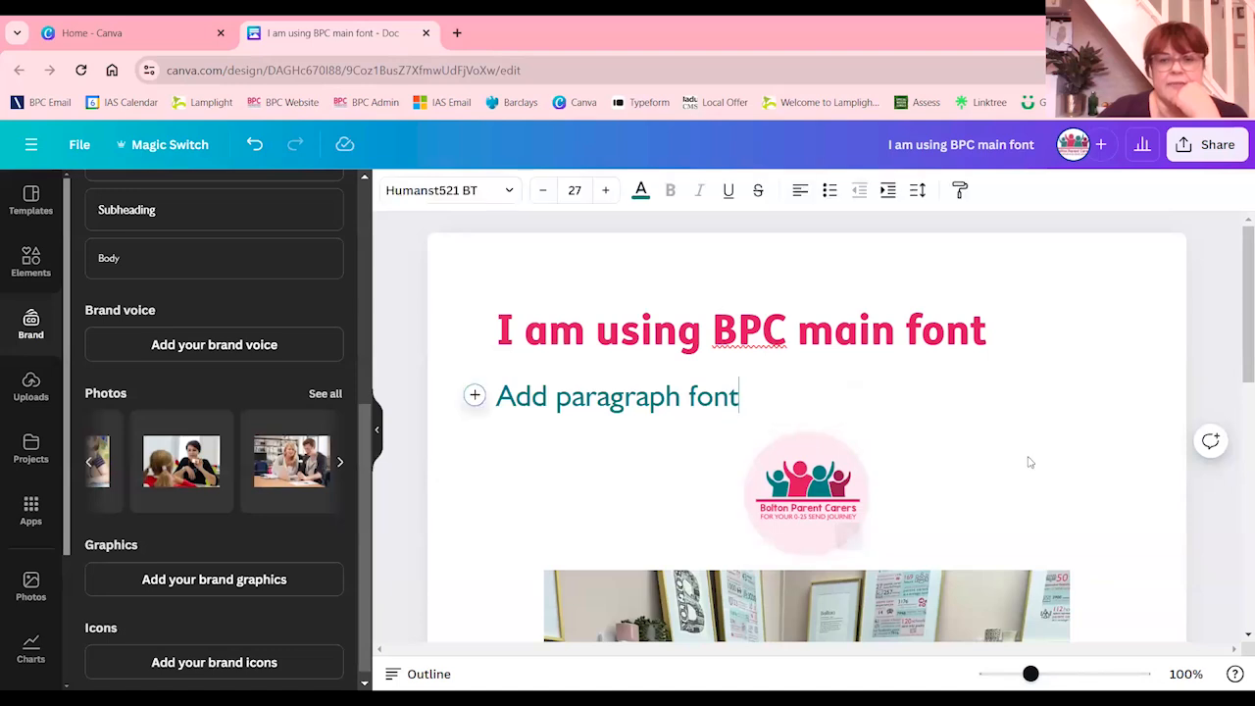
scroll(1030, 461, "down", 1)
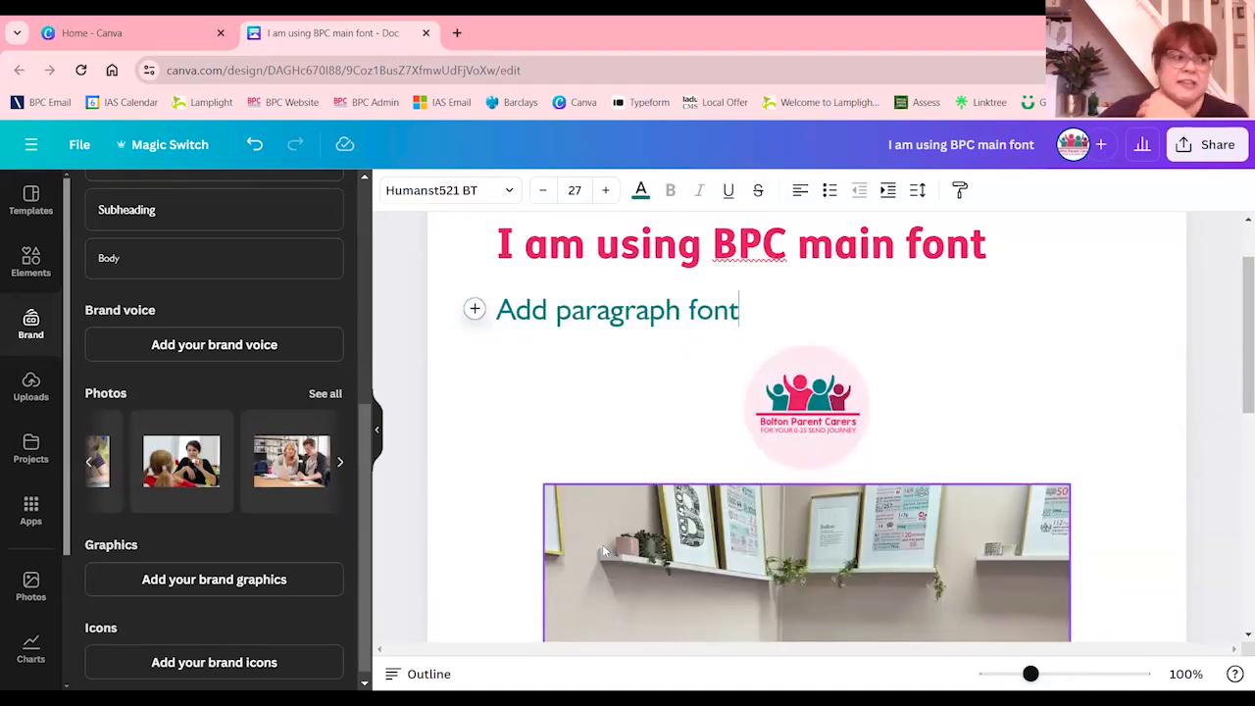
scroll(673, 565, "up", 1)
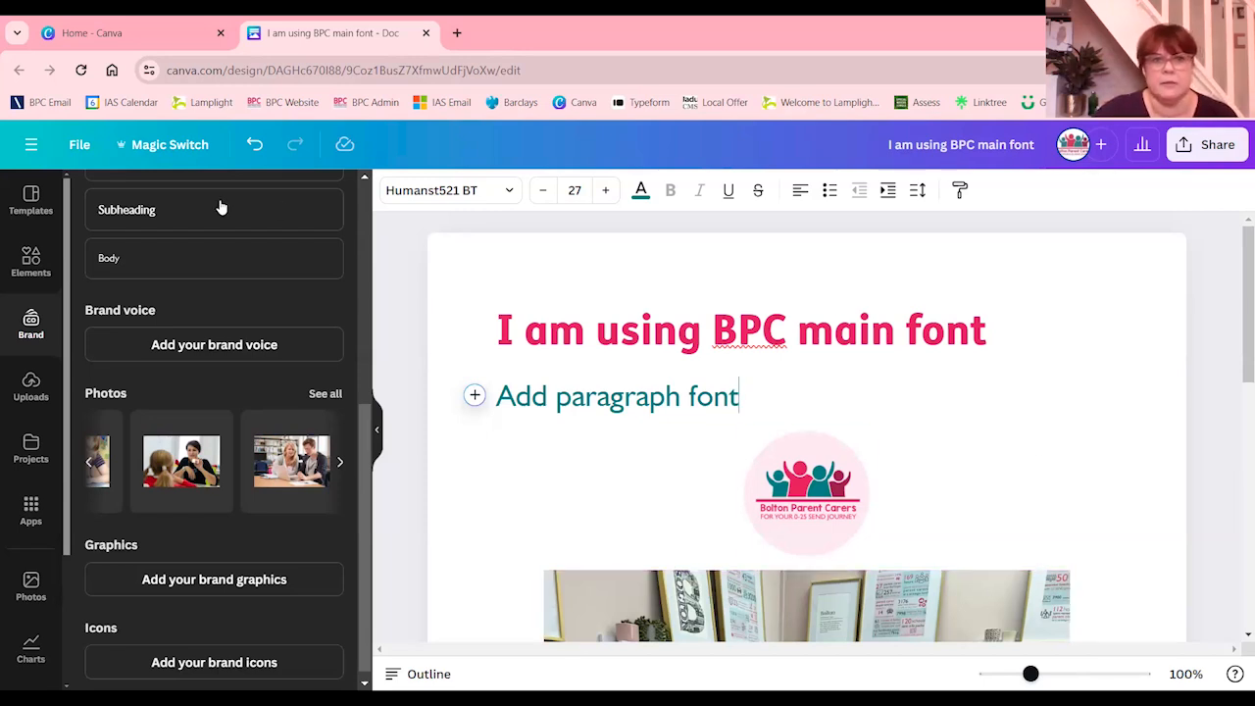
Close the Doc and create a blank square Instagram Post design with the page thumbnails hidden
left_click(427, 34)
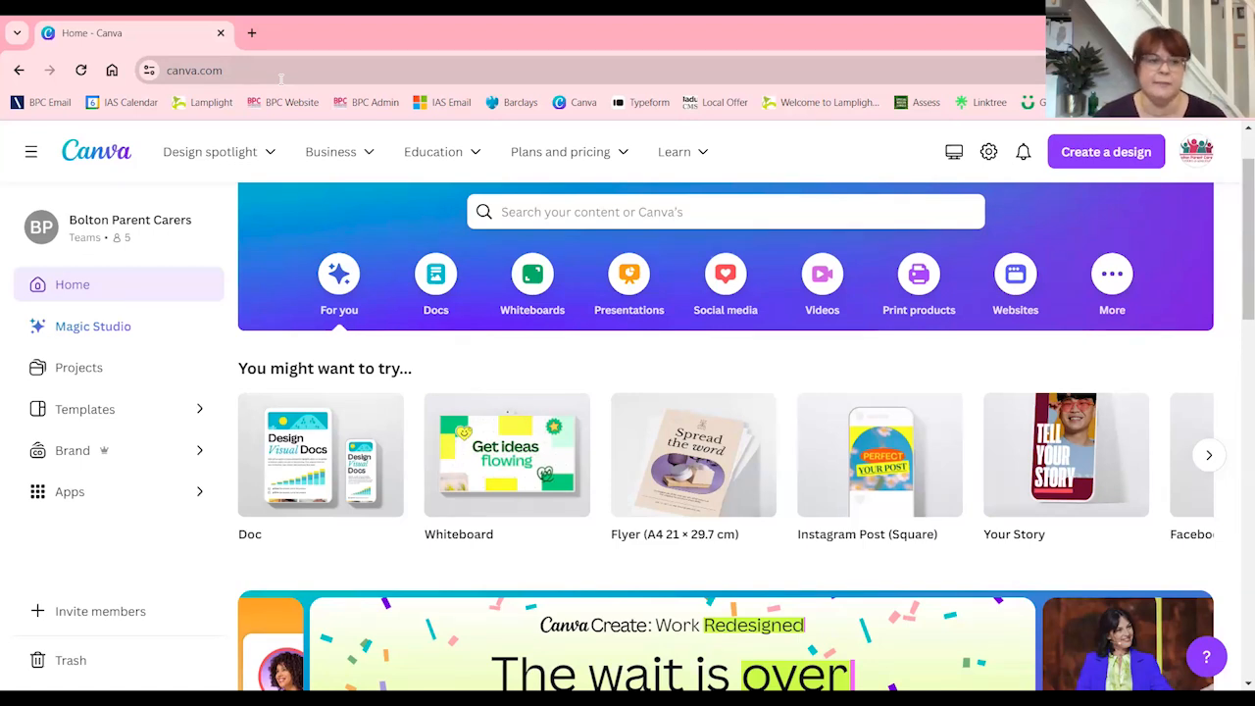
left_click(1088, 156)
left_click(1039, 325)
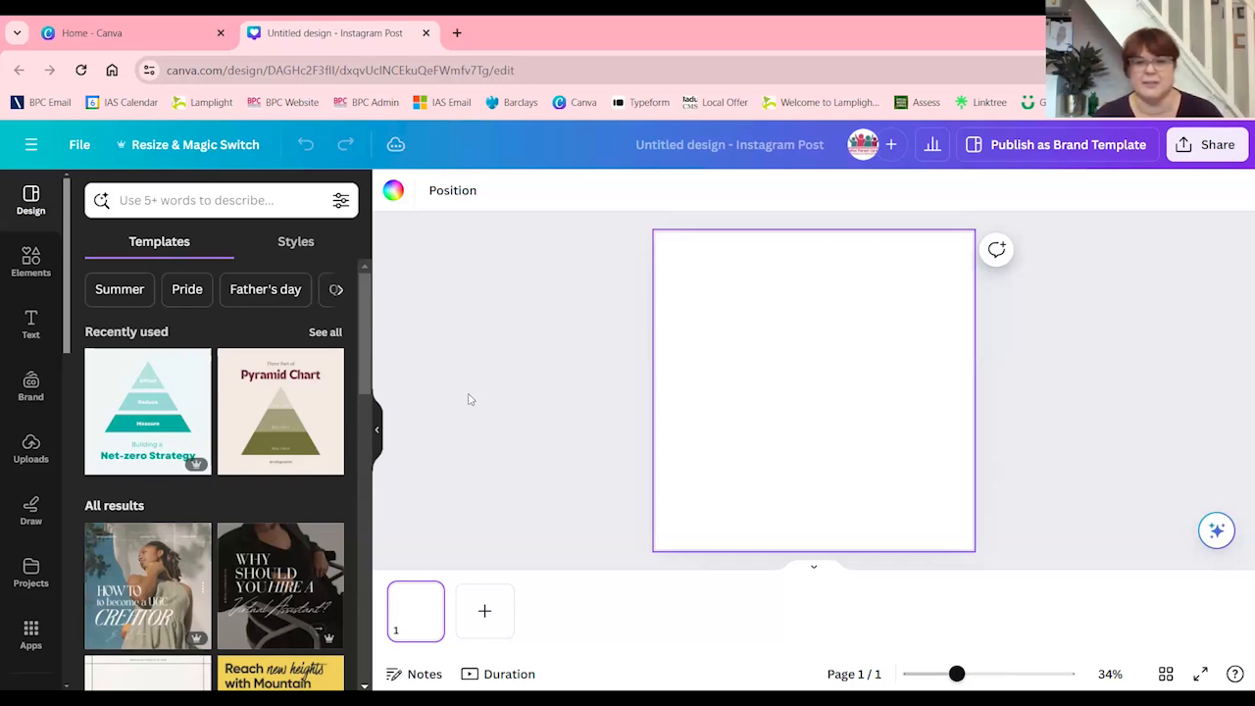
left_click(813, 568)
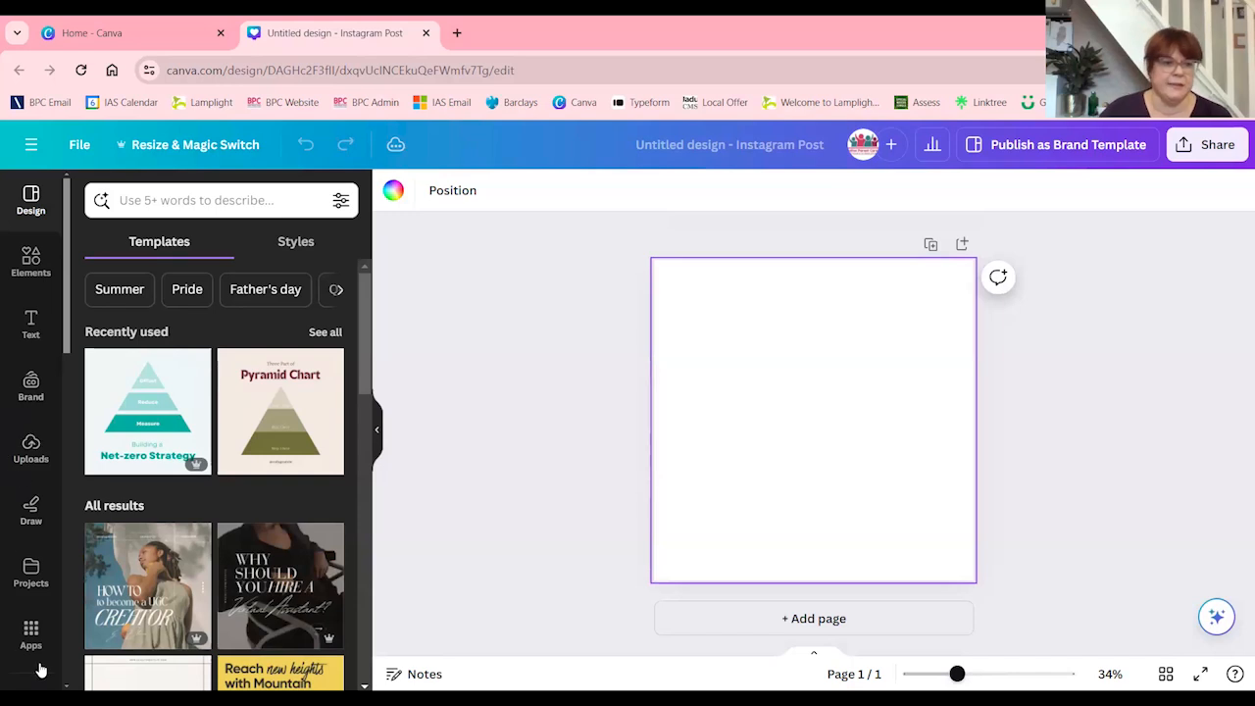
Search the design's apps for "shade" and open the Shade app
left_click(30, 635)
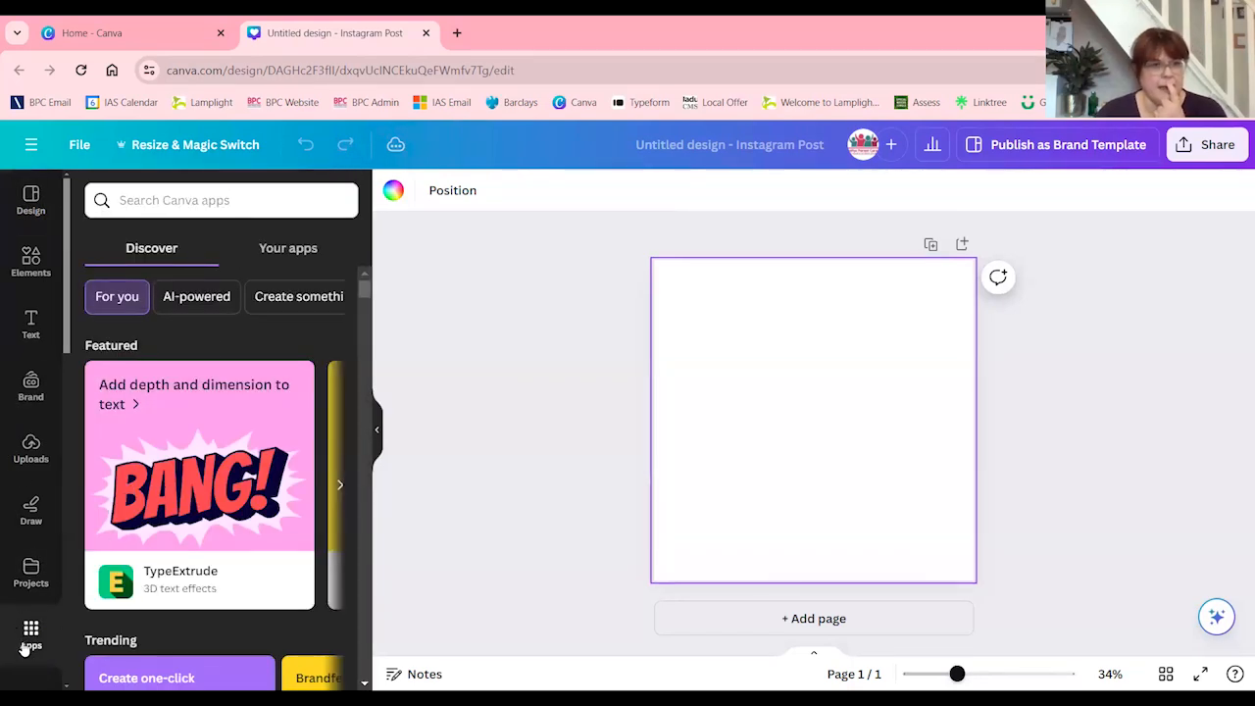
left_click(307, 196)
type("shade")
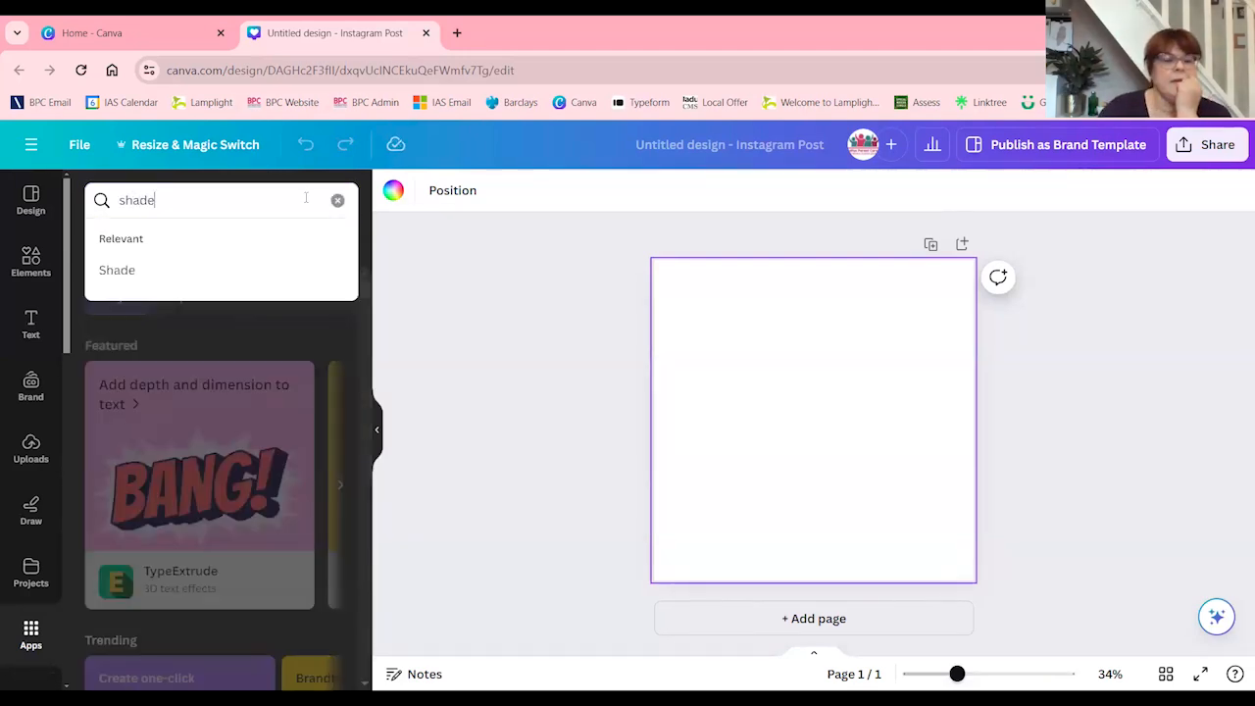
left_click(151, 281)
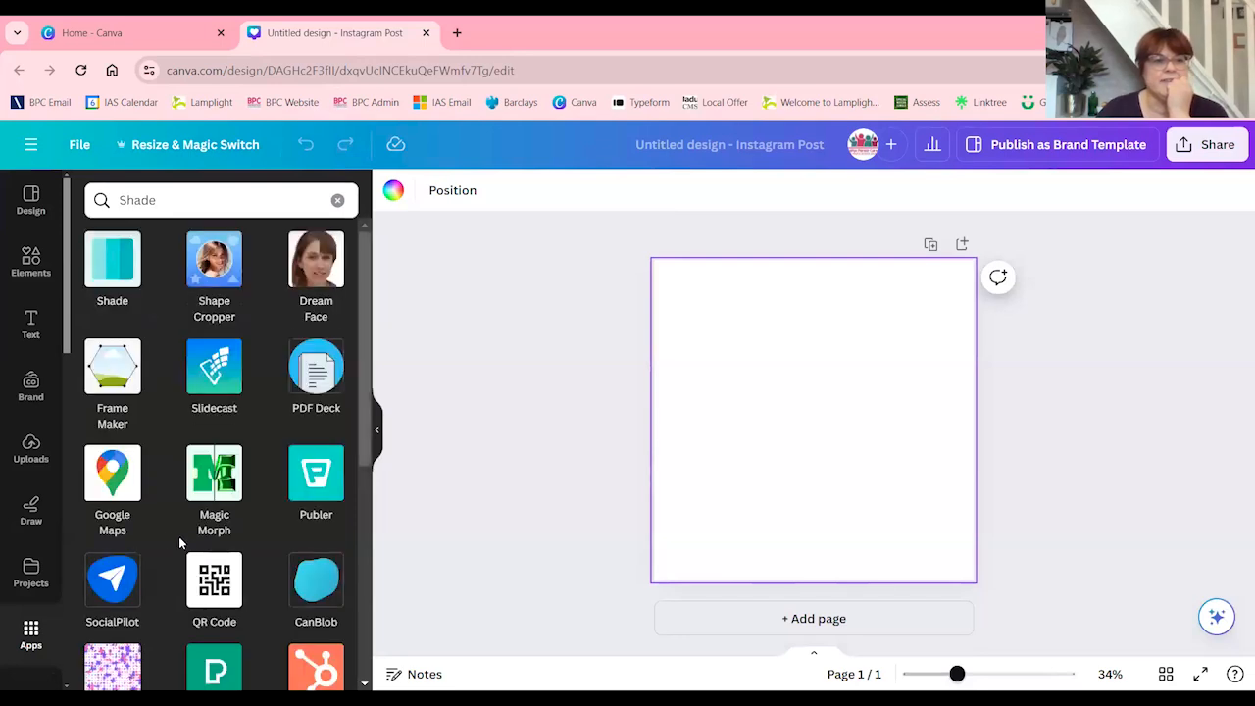
left_click(111, 260)
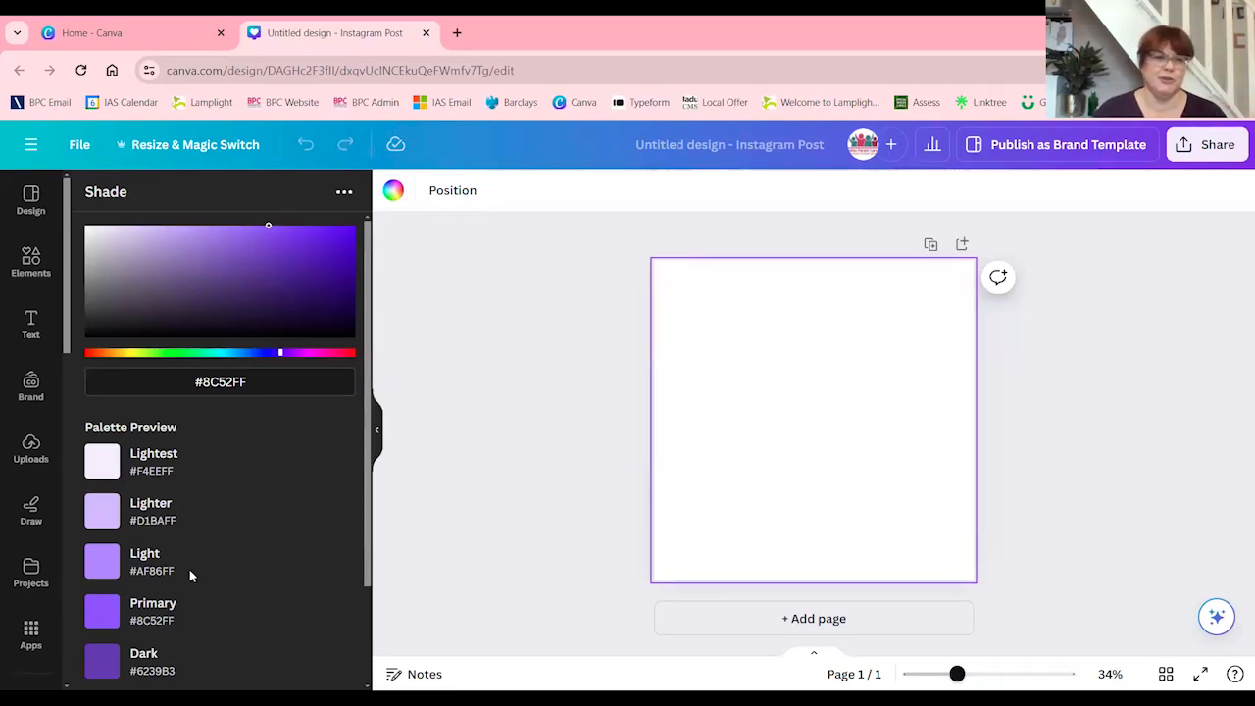
Generate a shade palette from the colour #E6265E and add it to the design
left_click_drag(271, 381, 189, 382)
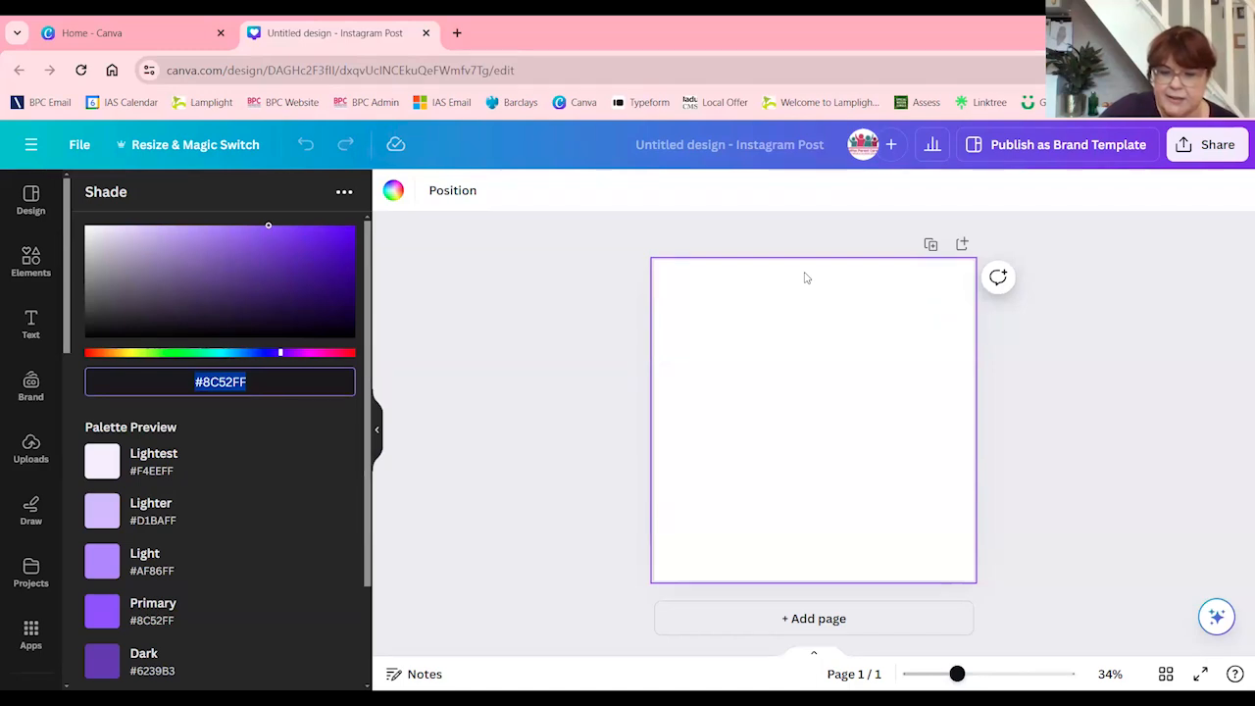
type("#e6")
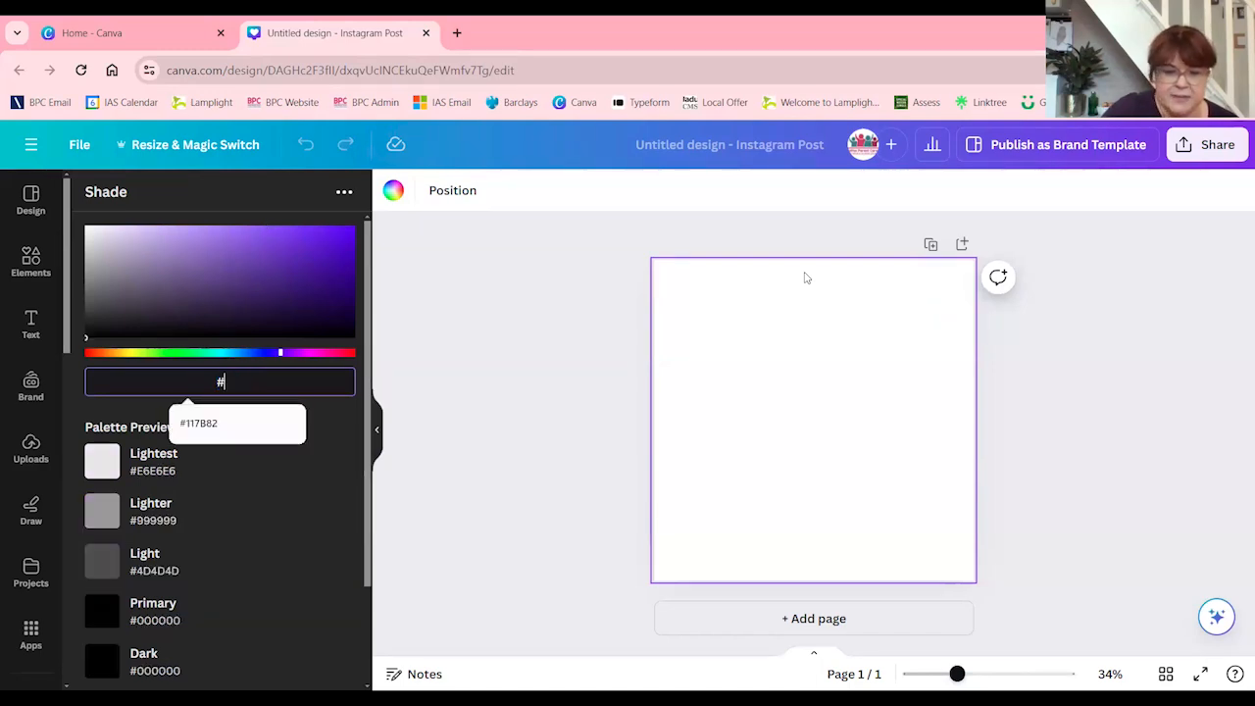
type("e6265e")
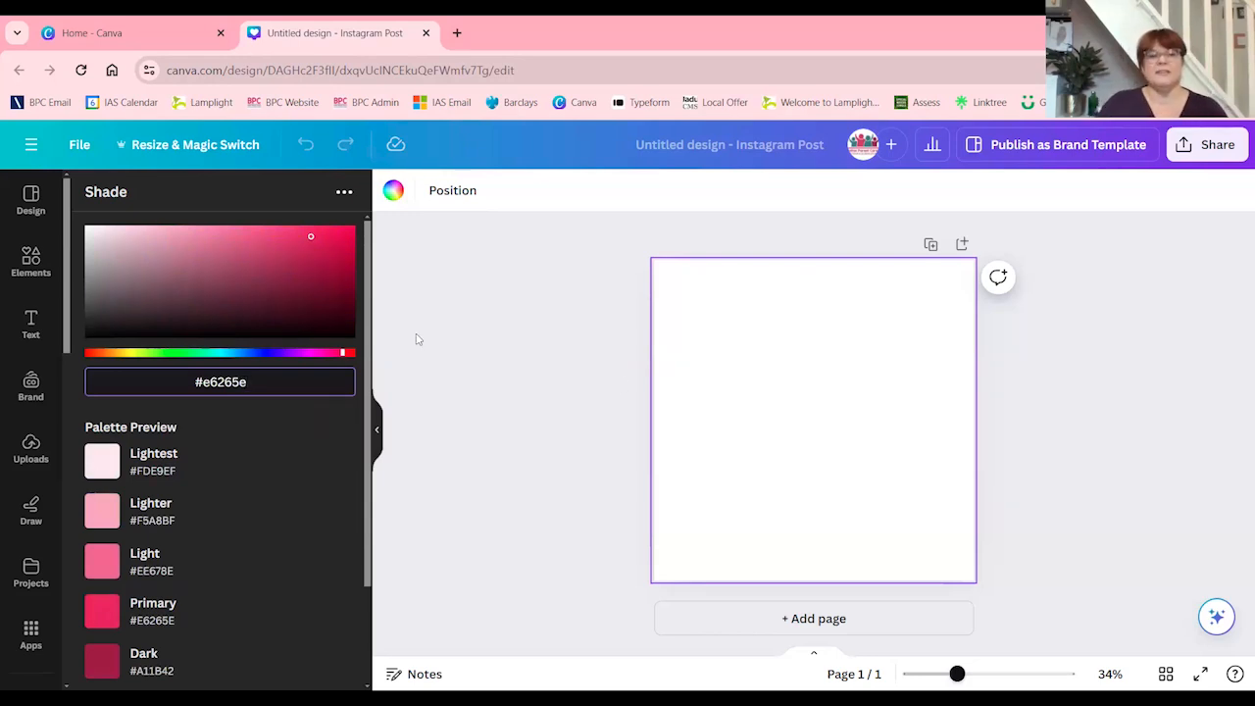
scroll(134, 527, "down", 1)
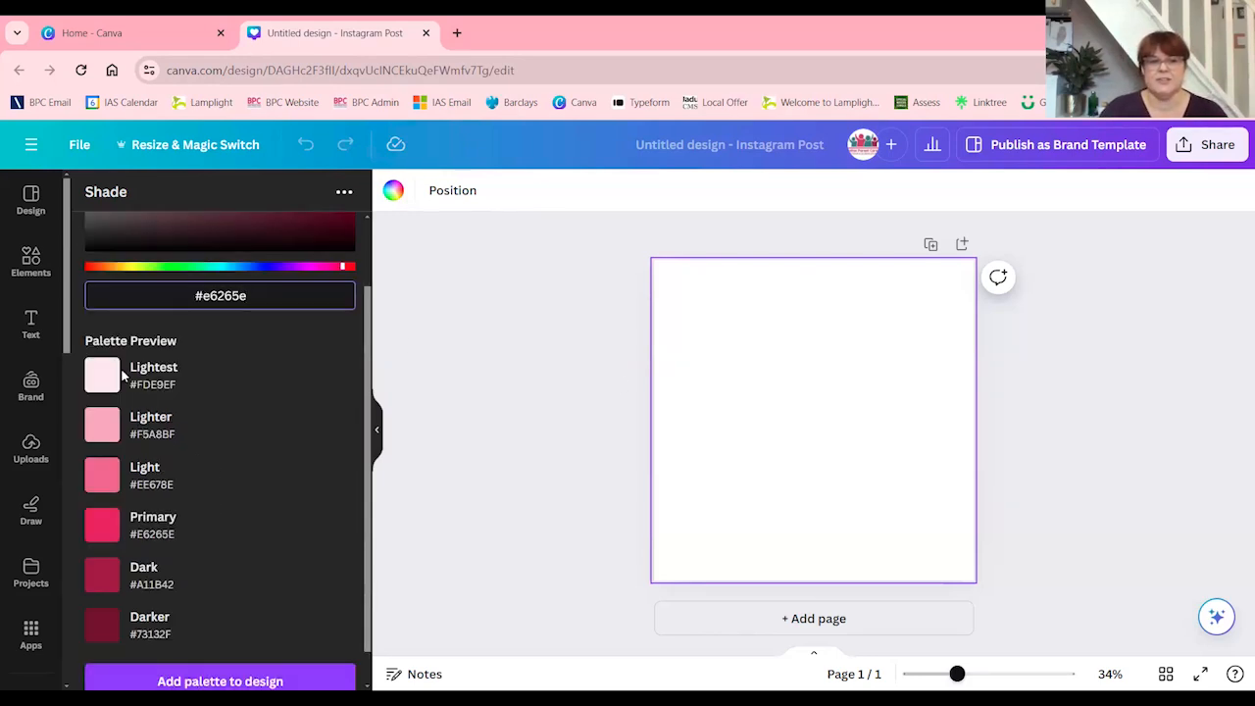
left_click(198, 682)
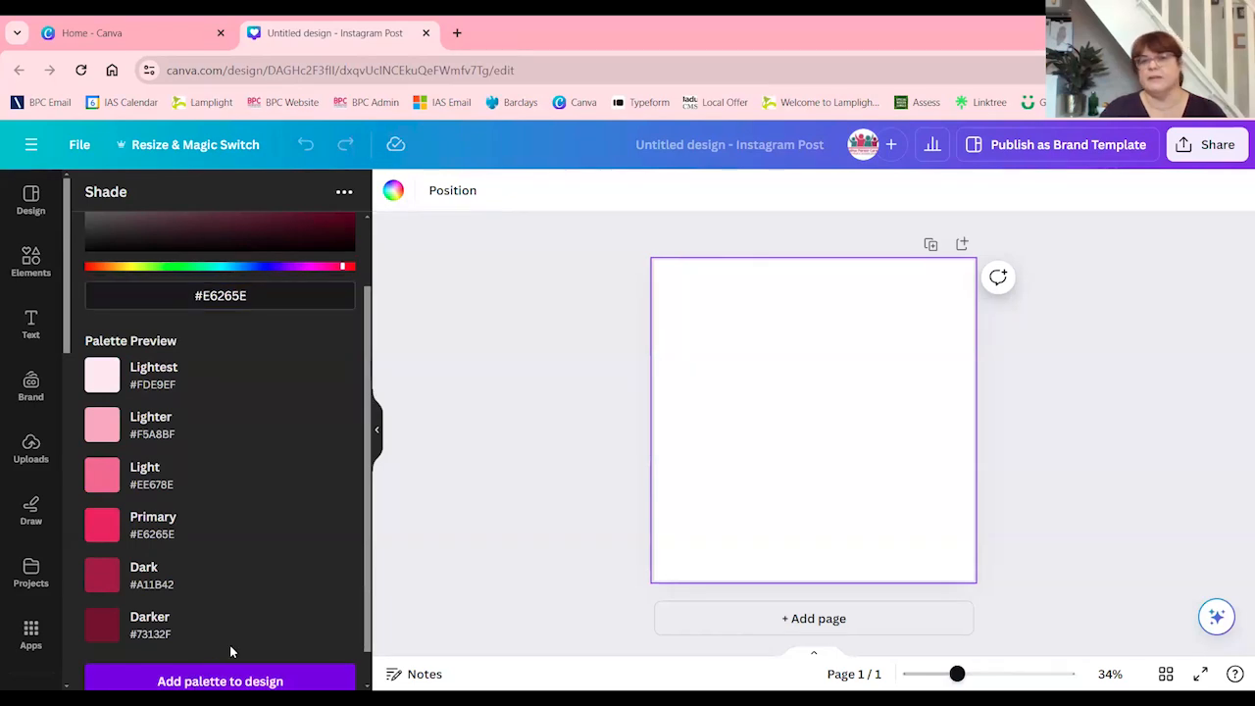
Move the pink palette to the left side of the page and enlarge it to nearly the page's height
left_click_drag(712, 383, 701, 326)
left_click_drag(756, 493, 780, 541)
left_click_drag(737, 434, 741, 443)
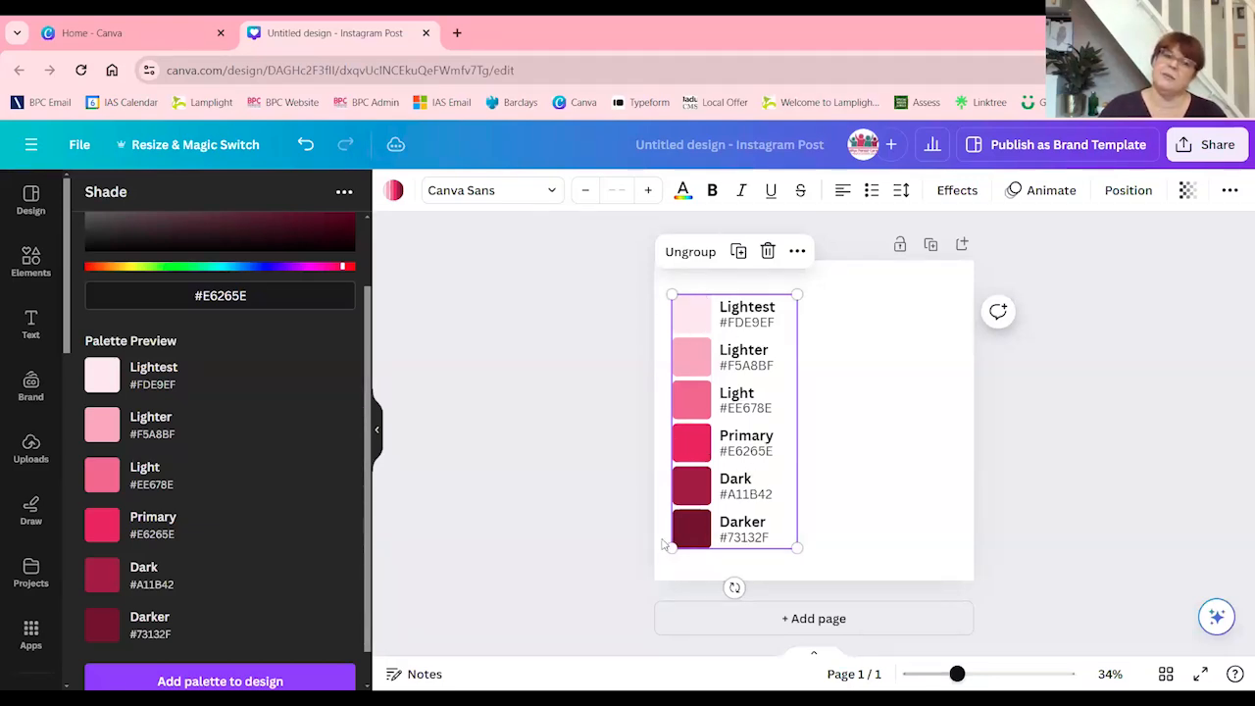
left_click(882, 463)
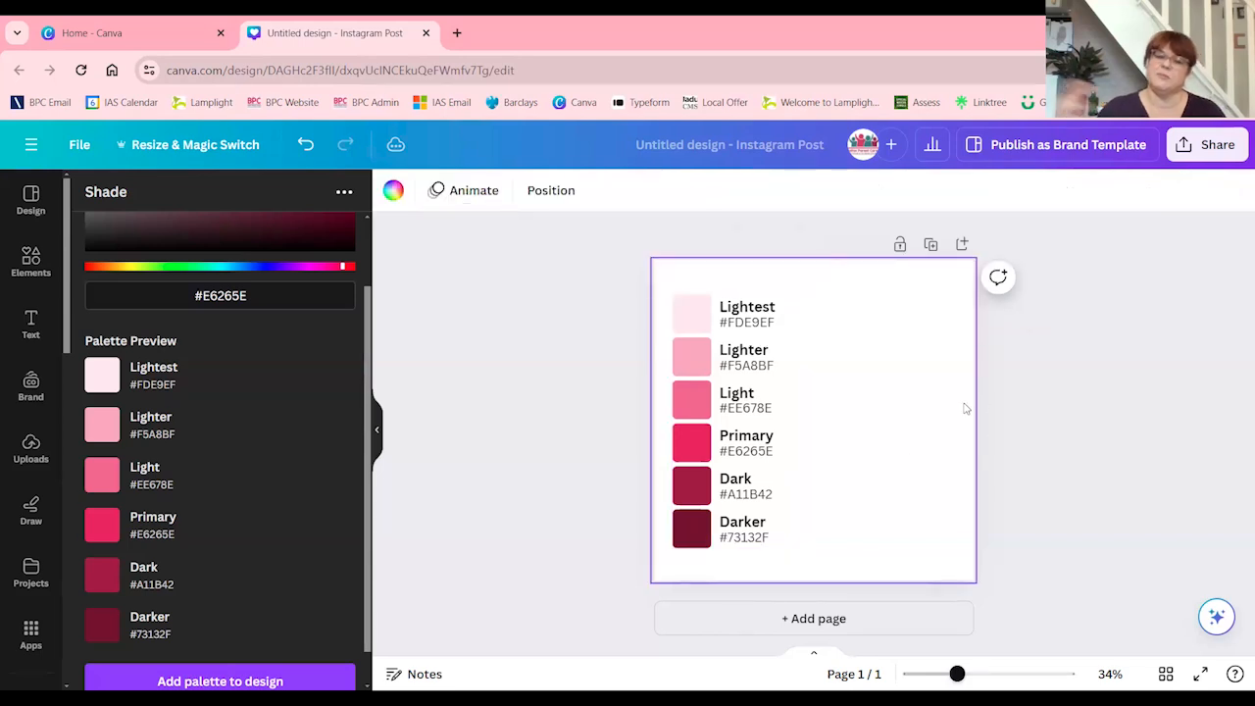
Generate a second shade palette from the colour #117B82 and add it to the design
scroll(283, 431, "up", 2)
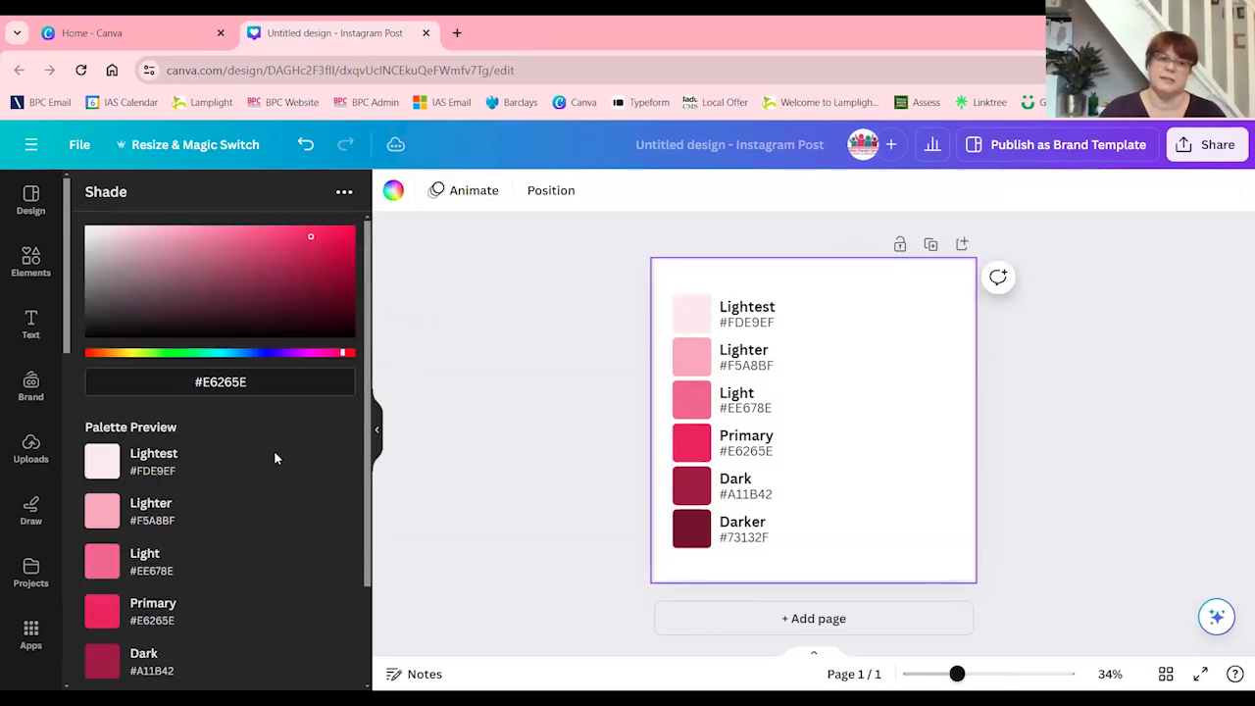
left_click_drag(208, 385, 333, 370)
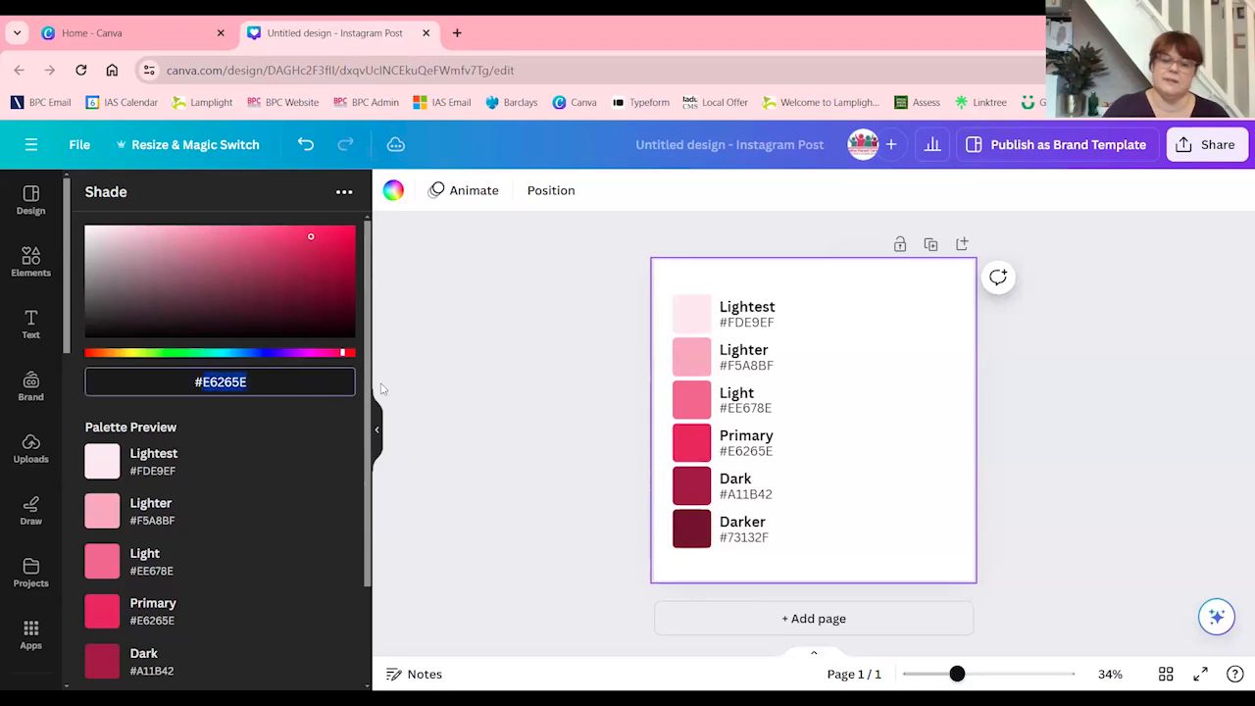
type("117b8")
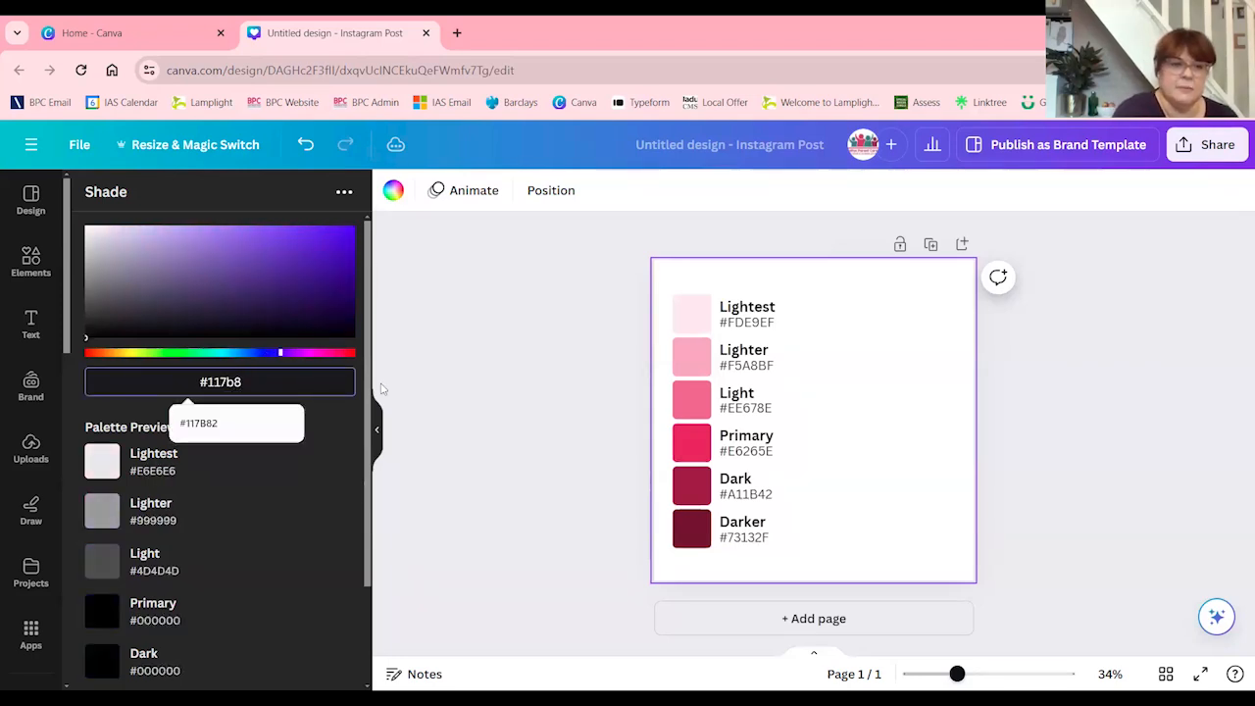
type("2")
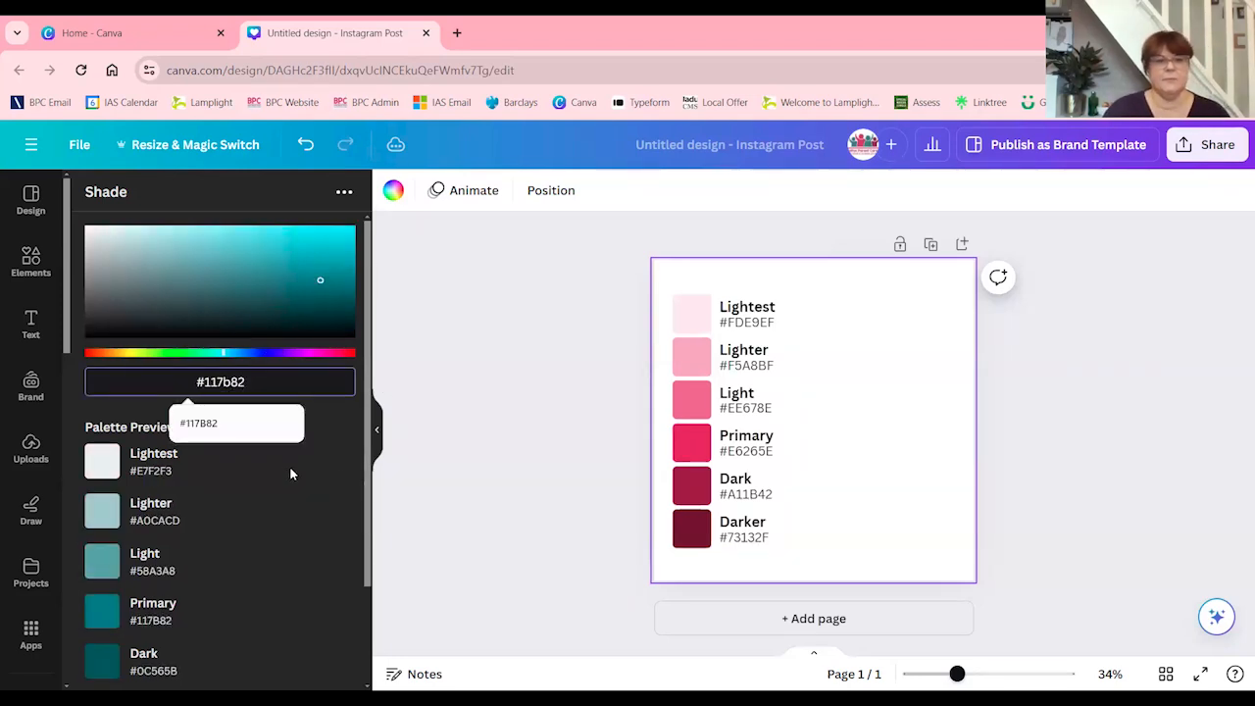
left_click(254, 522)
scroll(240, 415, "down", 2)
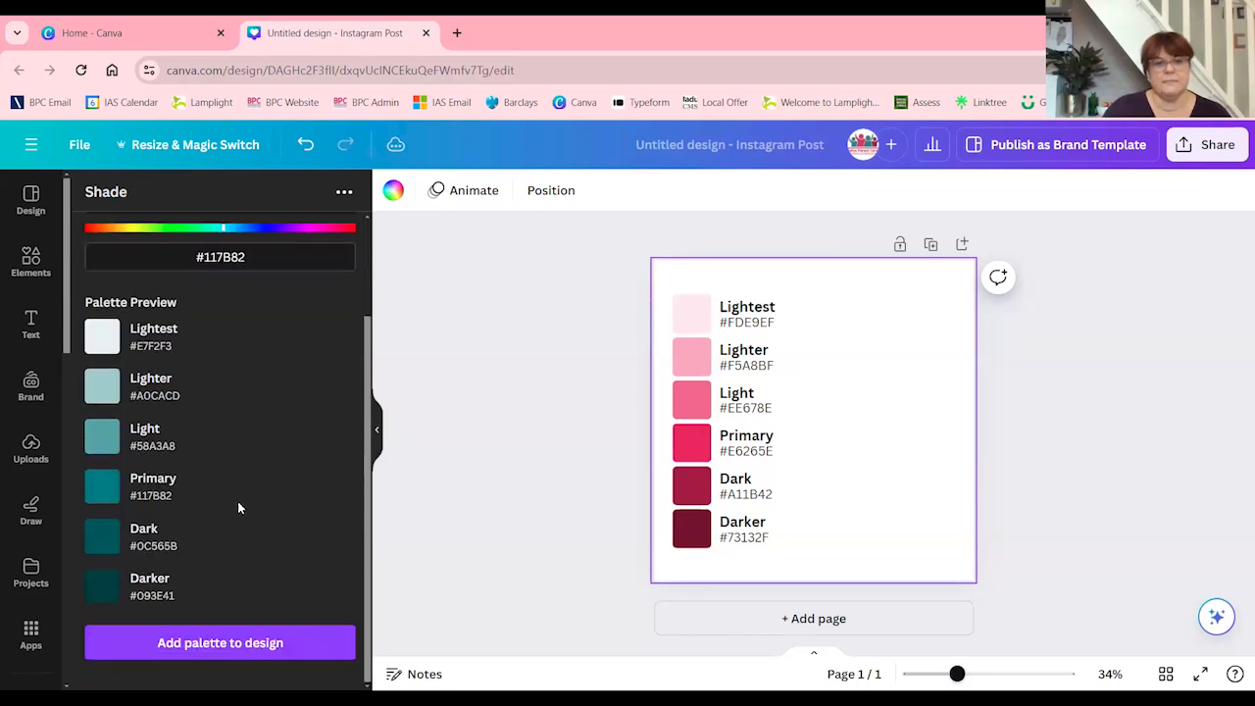
left_click(259, 643)
Place the teal palette to the right of the pink one and enlarge both to matching heights
left_click_drag(804, 383, 831, 318)
left_click_drag(871, 422, 938, 557)
left_click(788, 560)
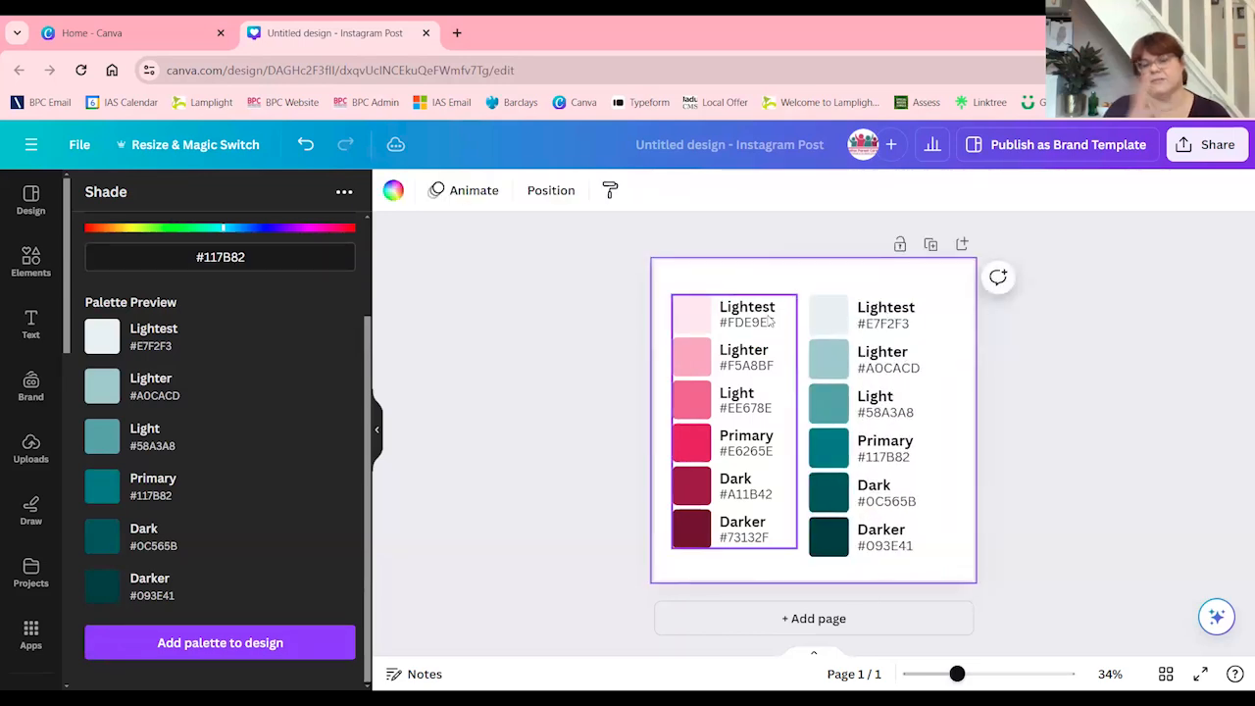
left_click(763, 551)
left_click_drag(796, 551, 801, 560)
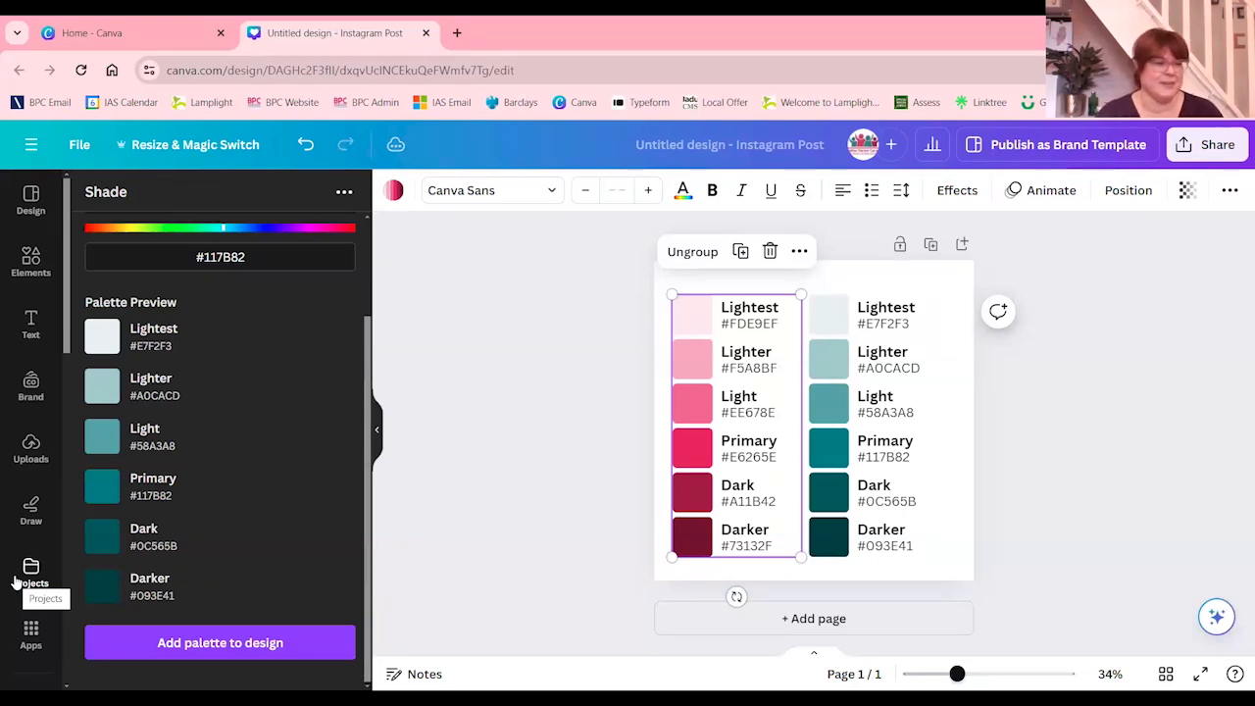
Look through the app results for Shade, and clear the search to return to the app discovery listing
left_click(30, 633)
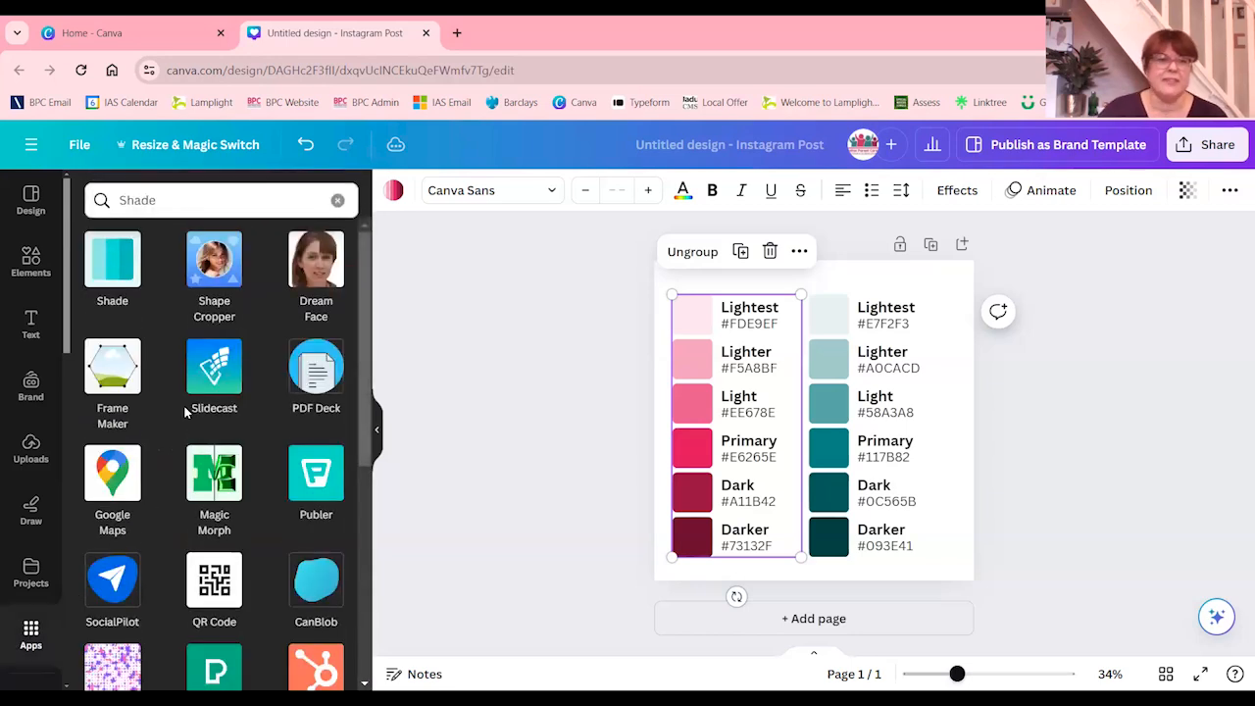
scroll(197, 393, "down", 2)
scroll(193, 402, "down", 1)
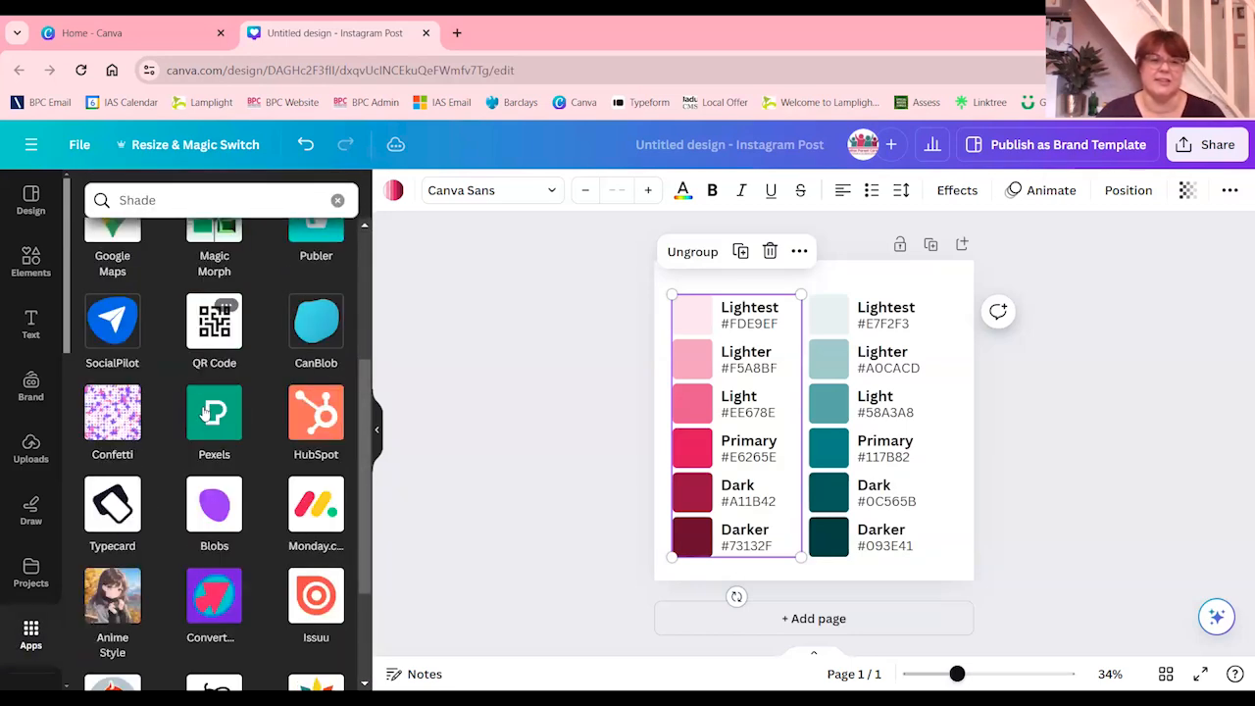
scroll(193, 512, "down", 2)
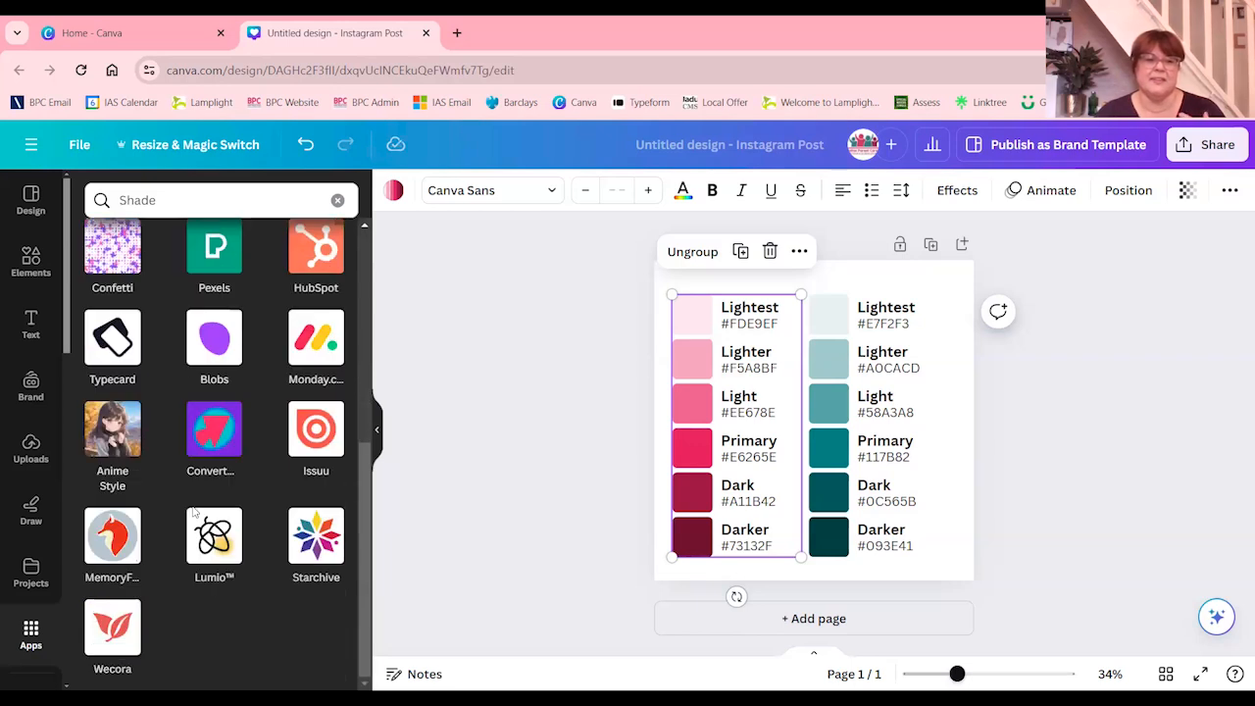
scroll(196, 514, "up", 5)
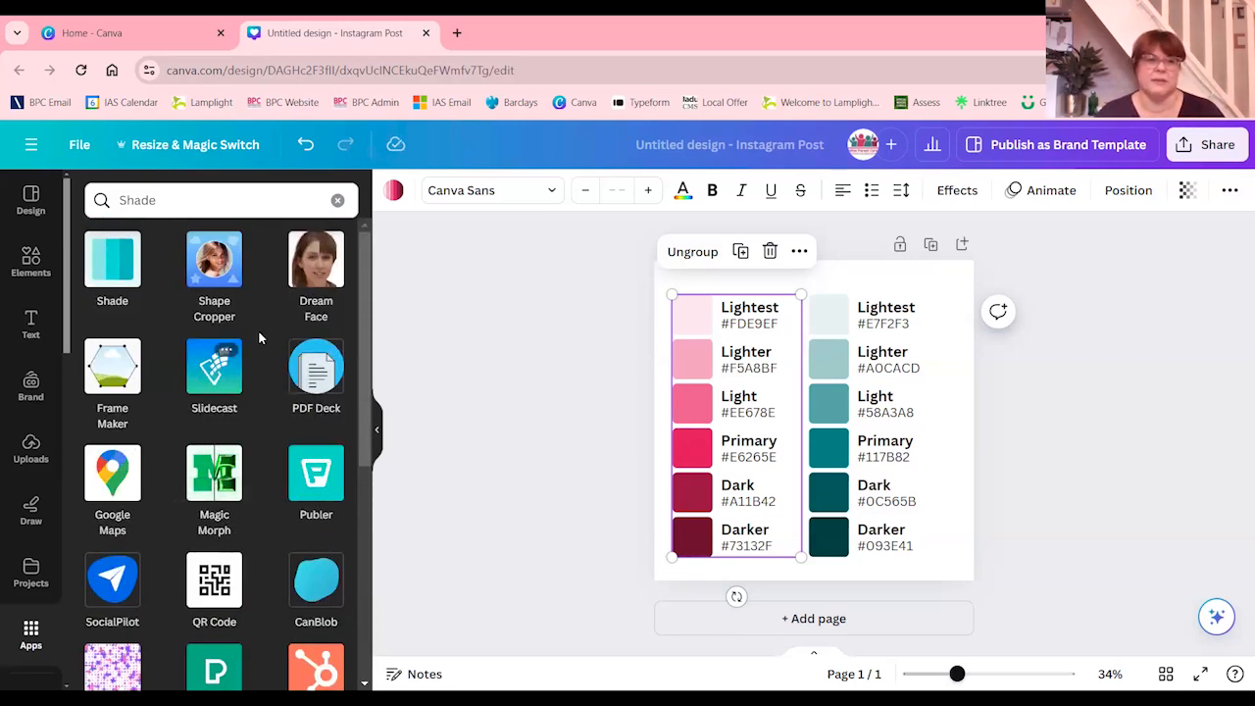
left_click(338, 200)
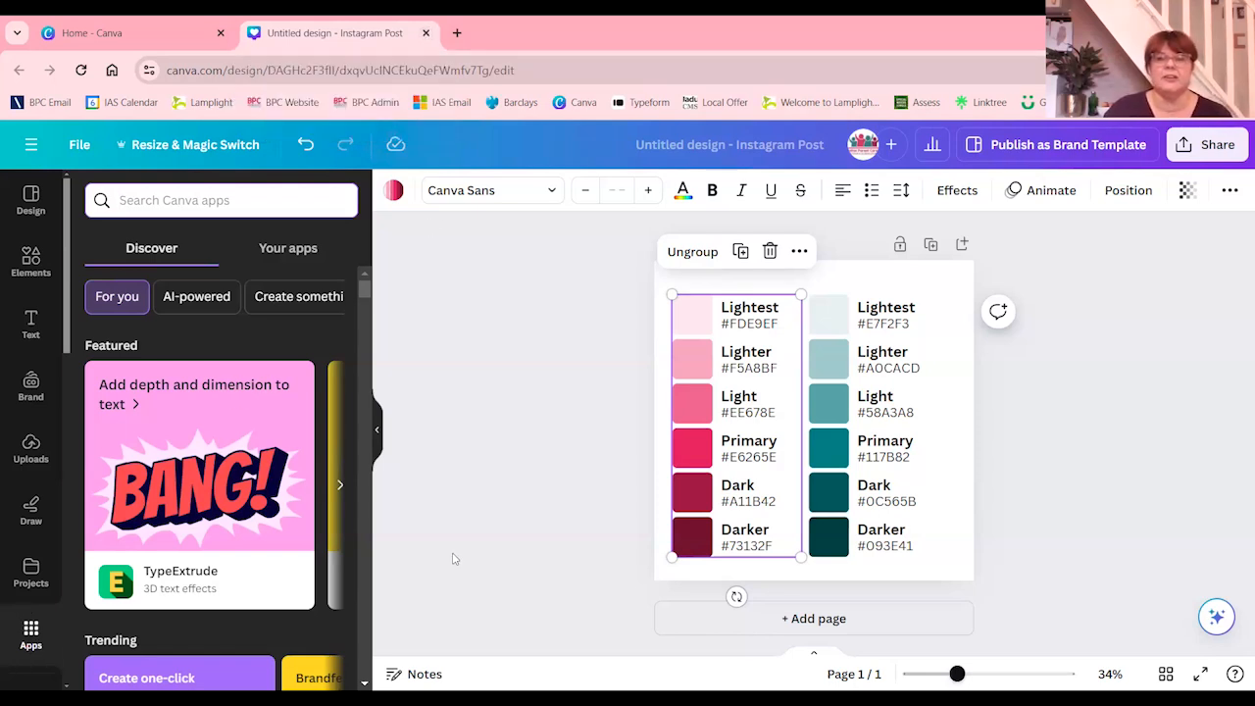
Deselect the pink palette and name the design Shading
left_click(518, 398)
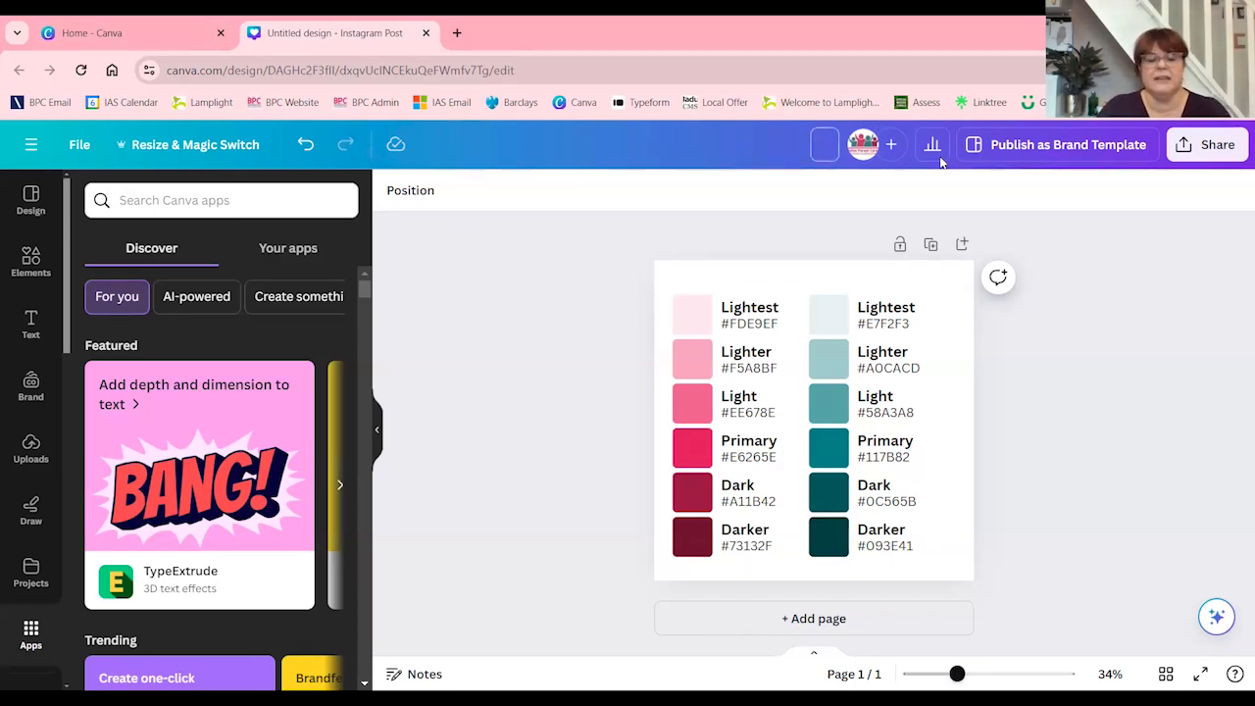
type("Shae")
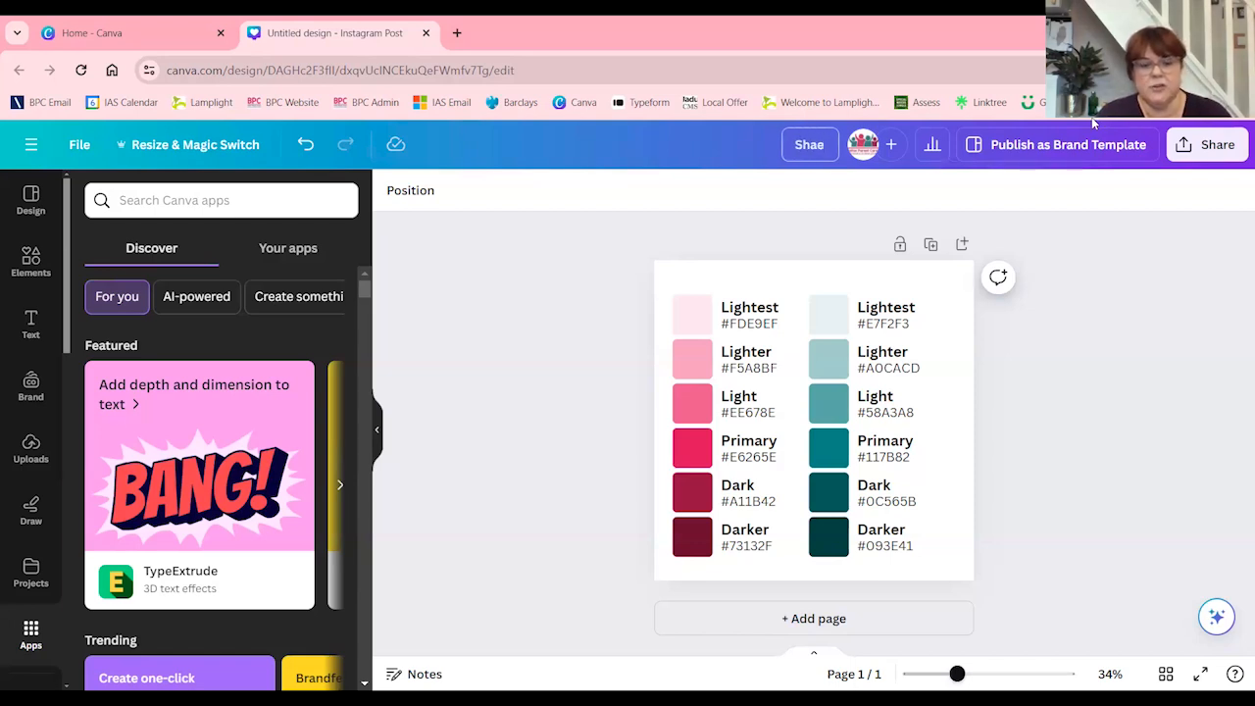
key("BackSpace")
type("ding")
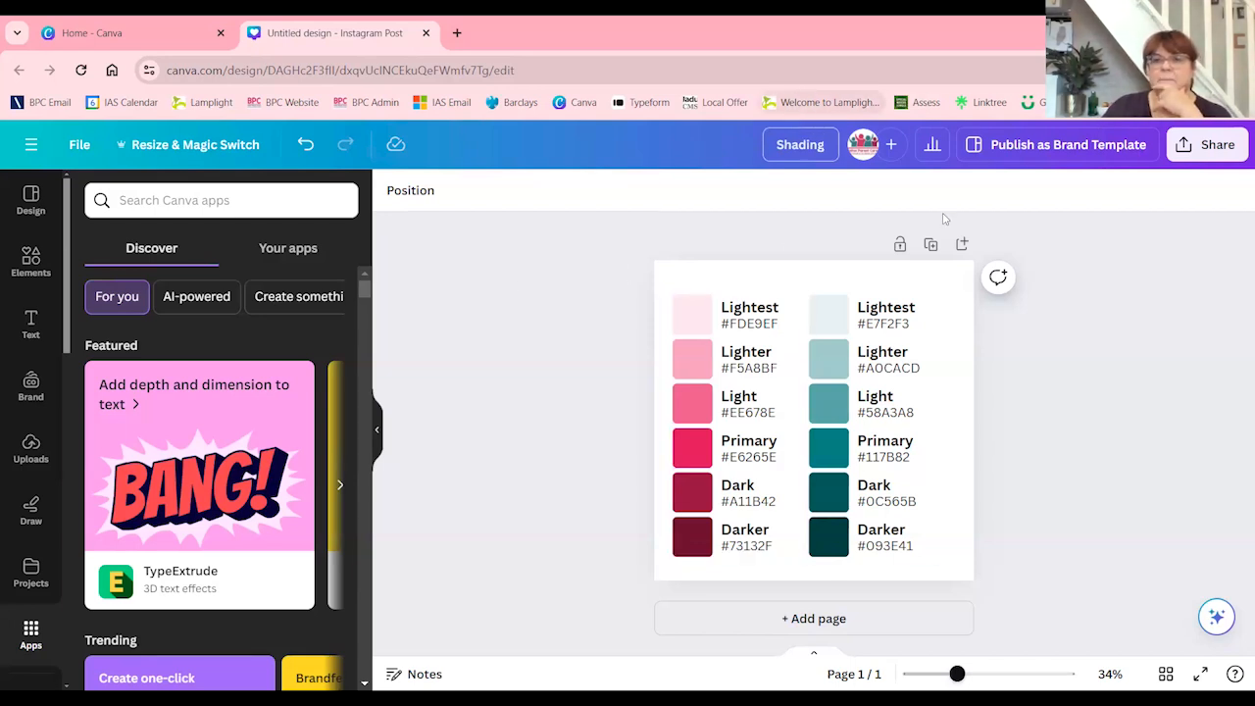
left_click(1071, 233)
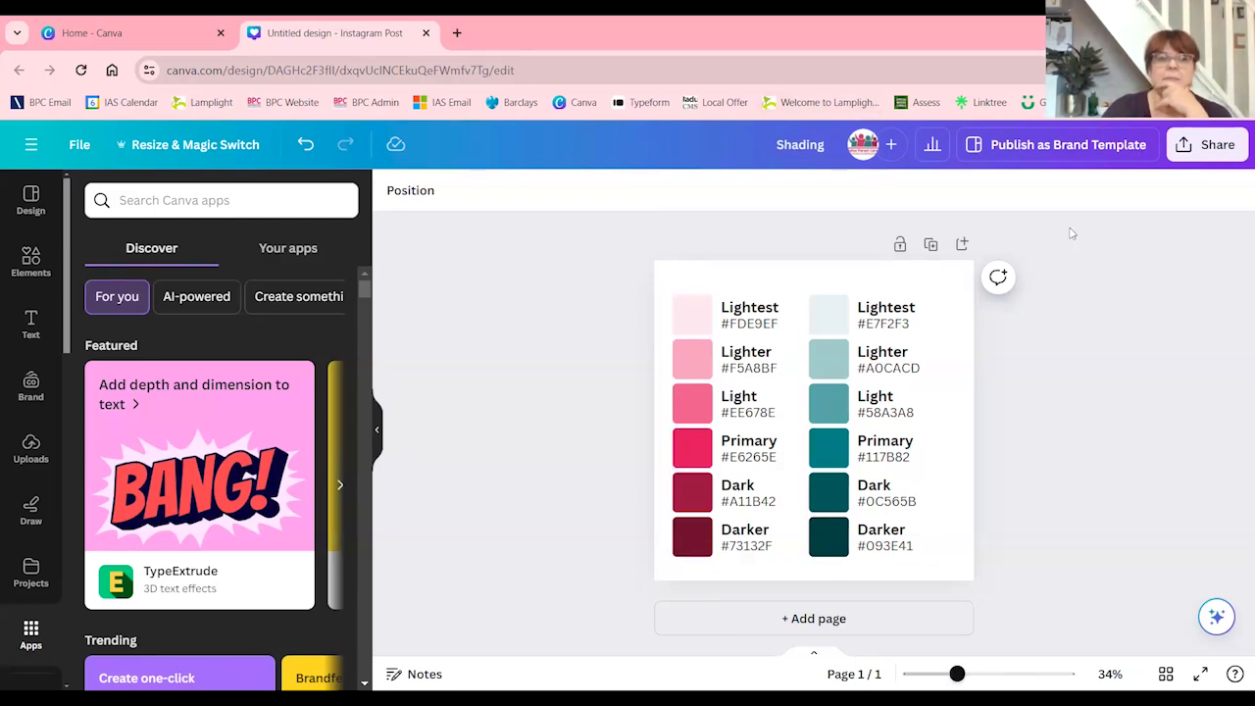
Close the design and reopen Shading from the recent designs on the home page
left_click(425, 33)
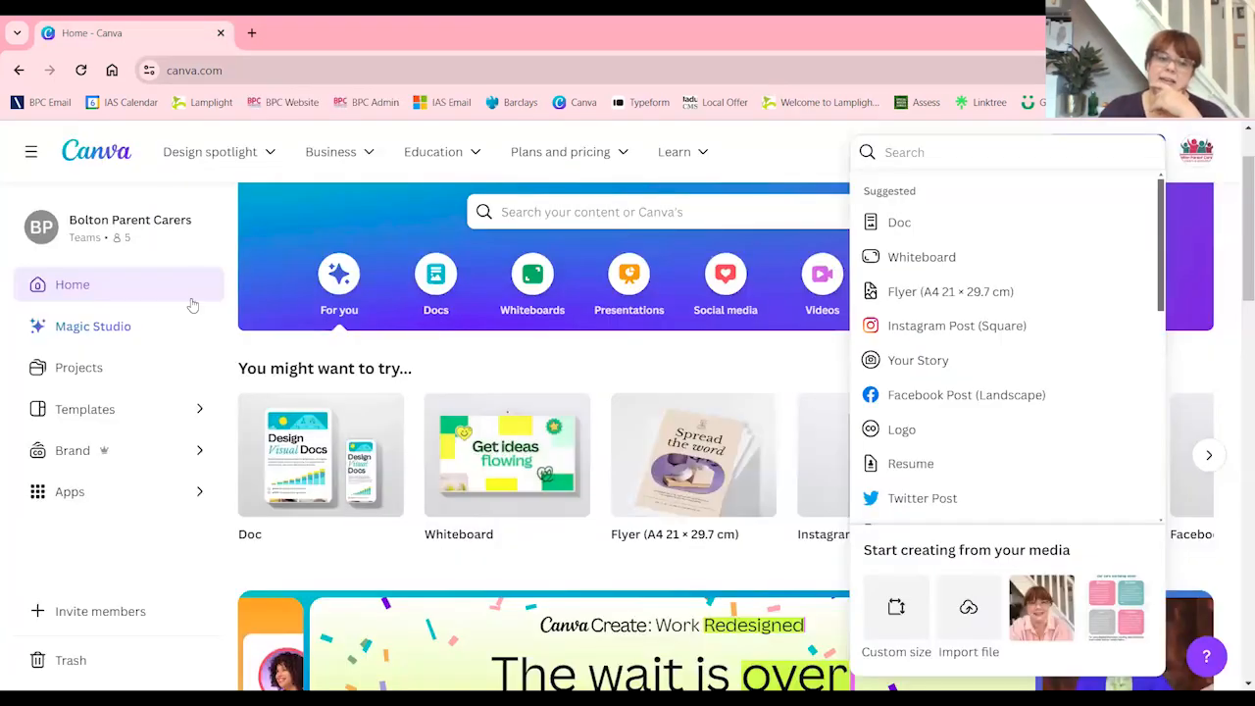
scroll(549, 613, "down", 5)
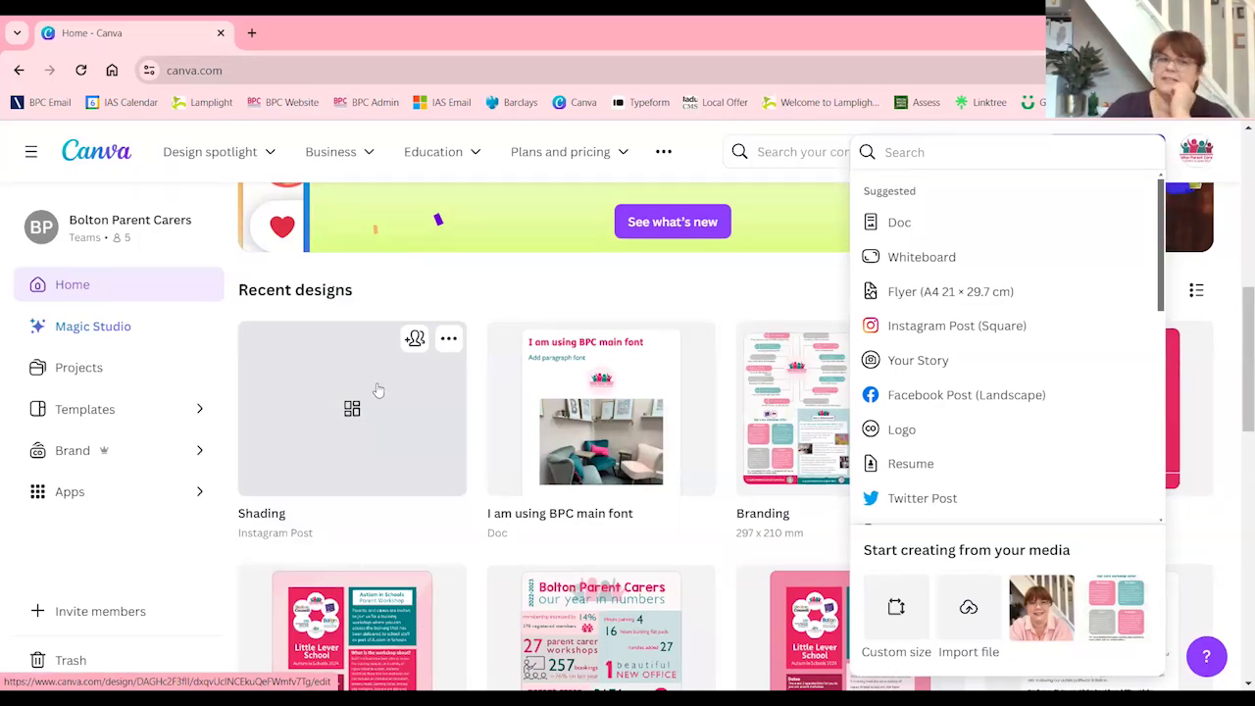
left_click(205, 381)
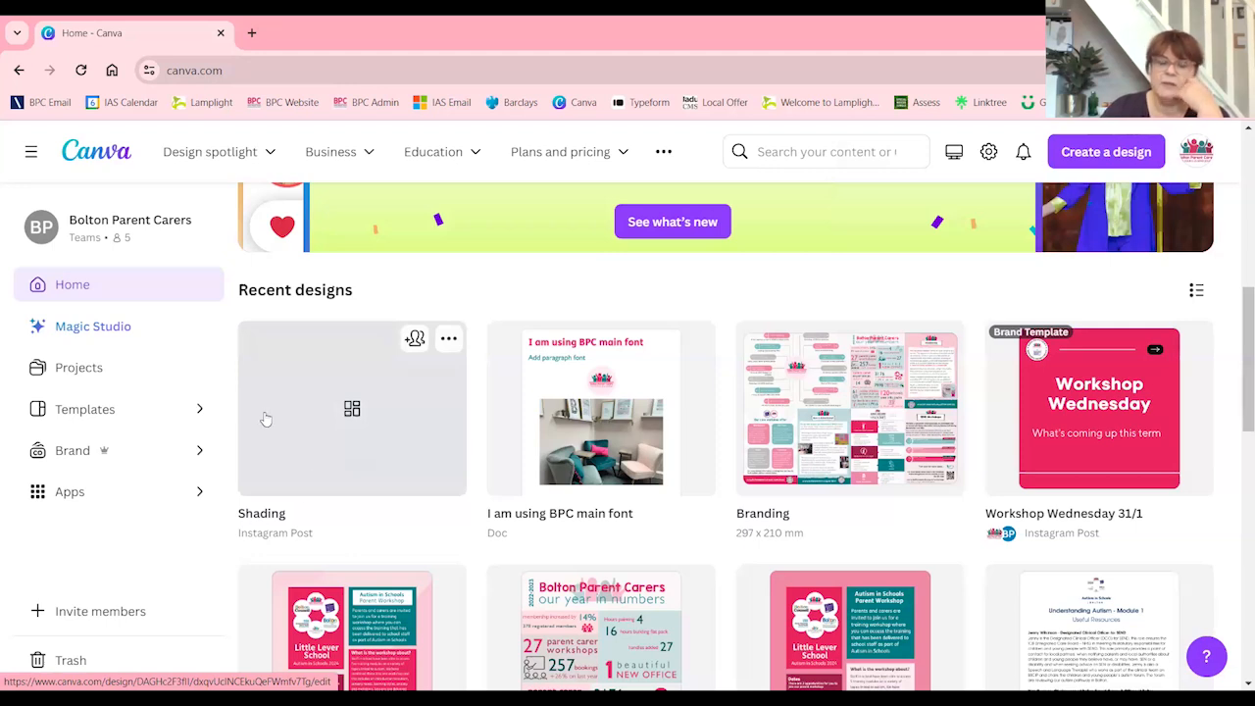
left_click(343, 424)
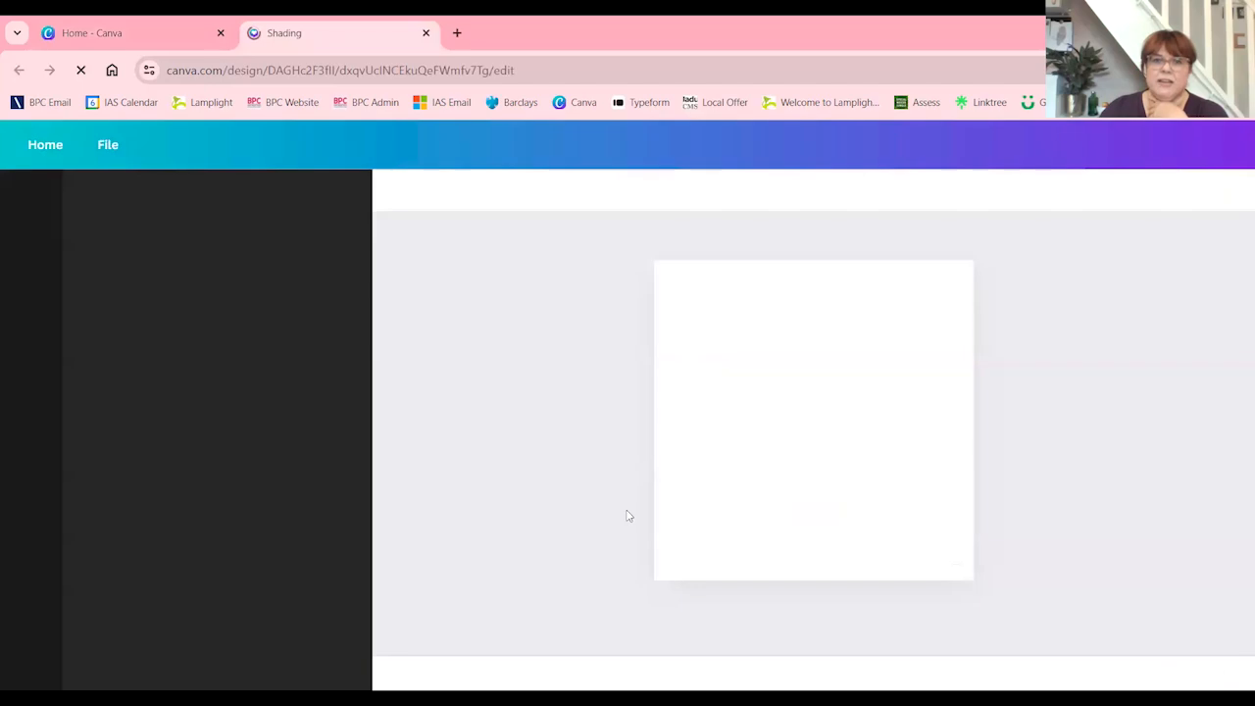
Delete the teal palette group from the page and close the design
left_click(859, 487)
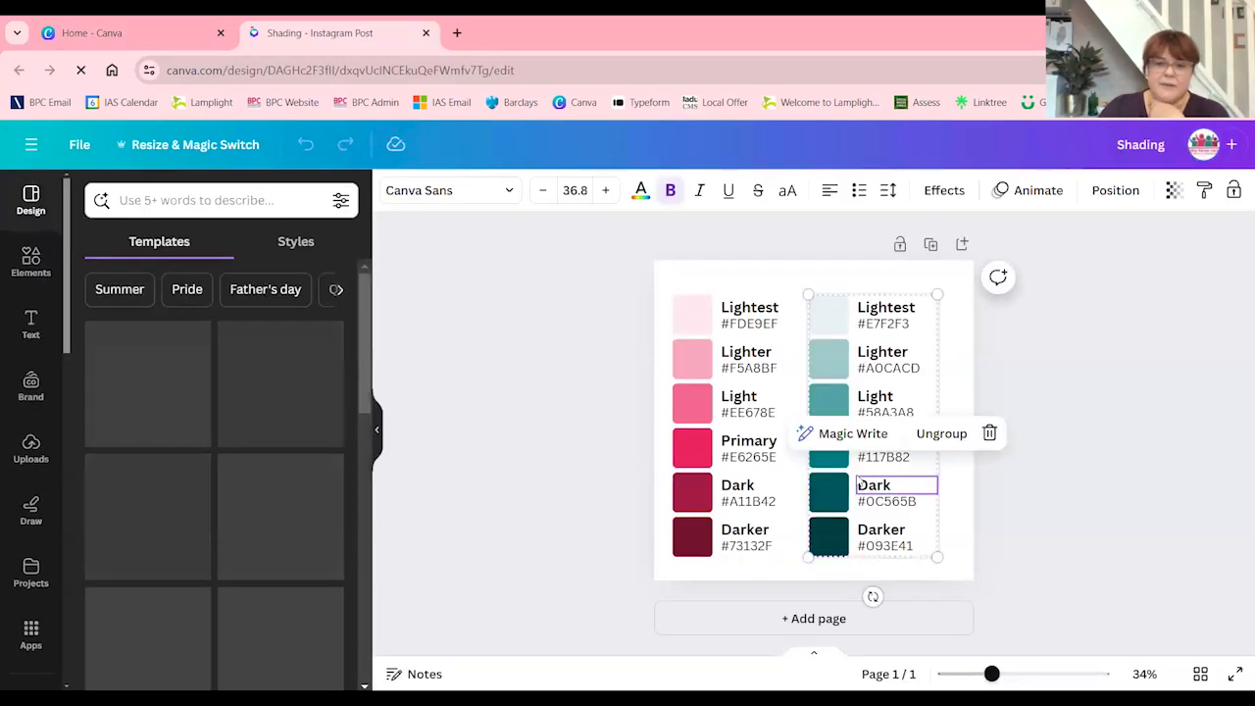
key("Escape")
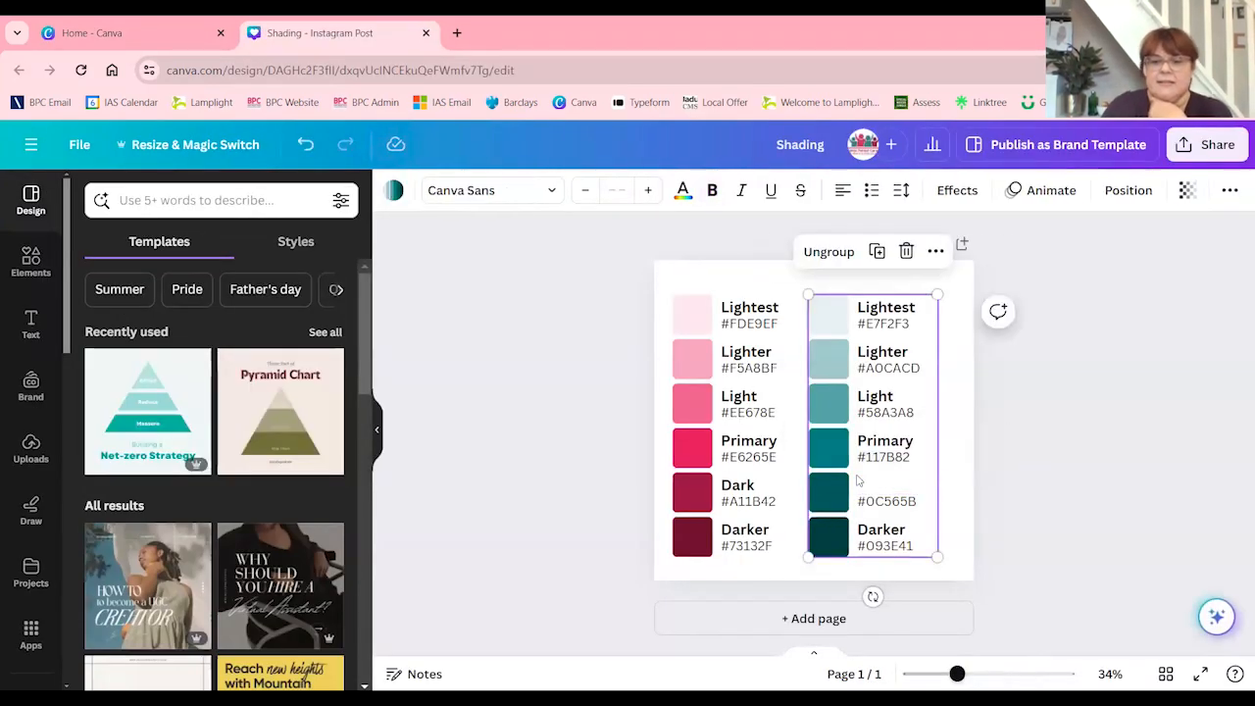
key("Delete")
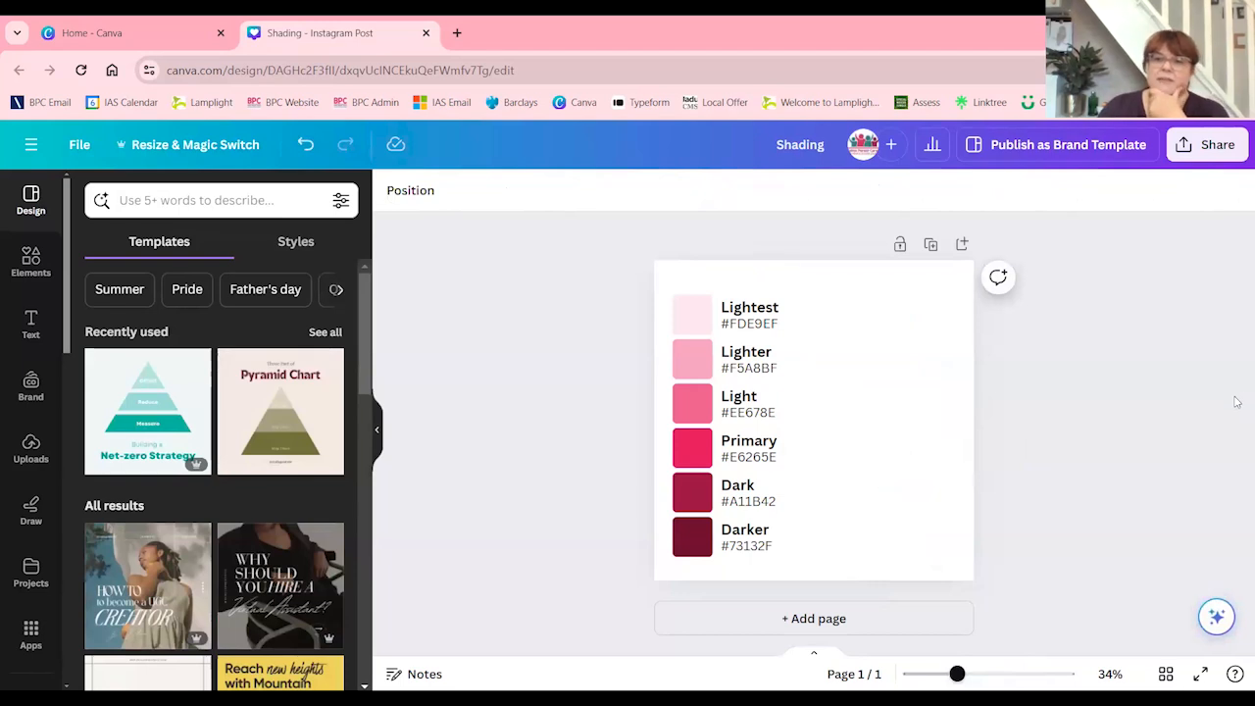
left_click(425, 32)
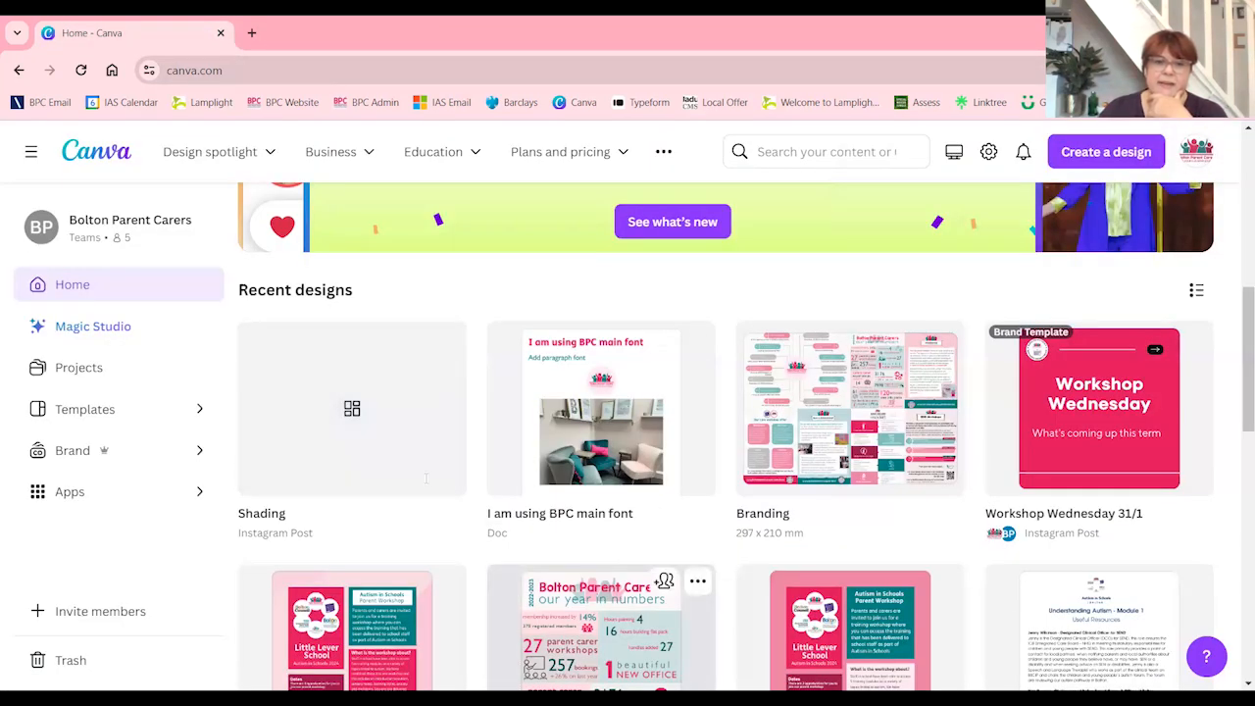
Reopen the Shading design to check its contents, close it, and view its options among the recent designs
left_click(337, 432)
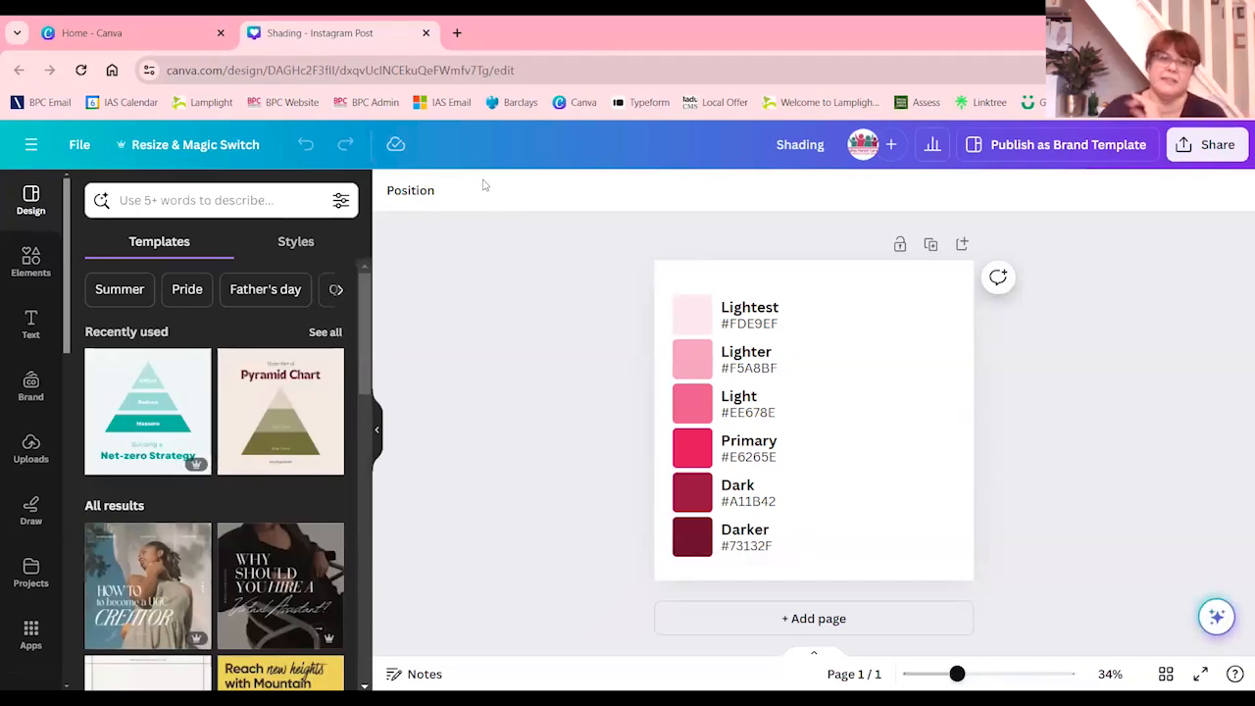
left_click(426, 35)
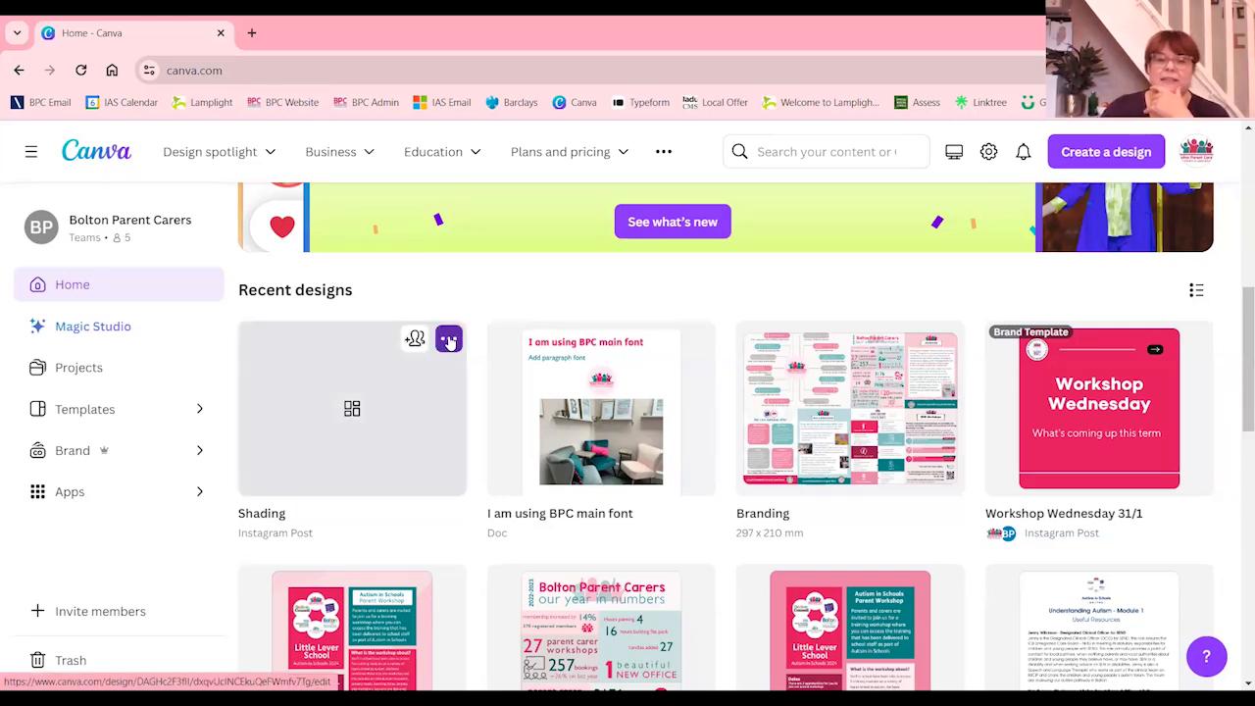
left_click(449, 340)
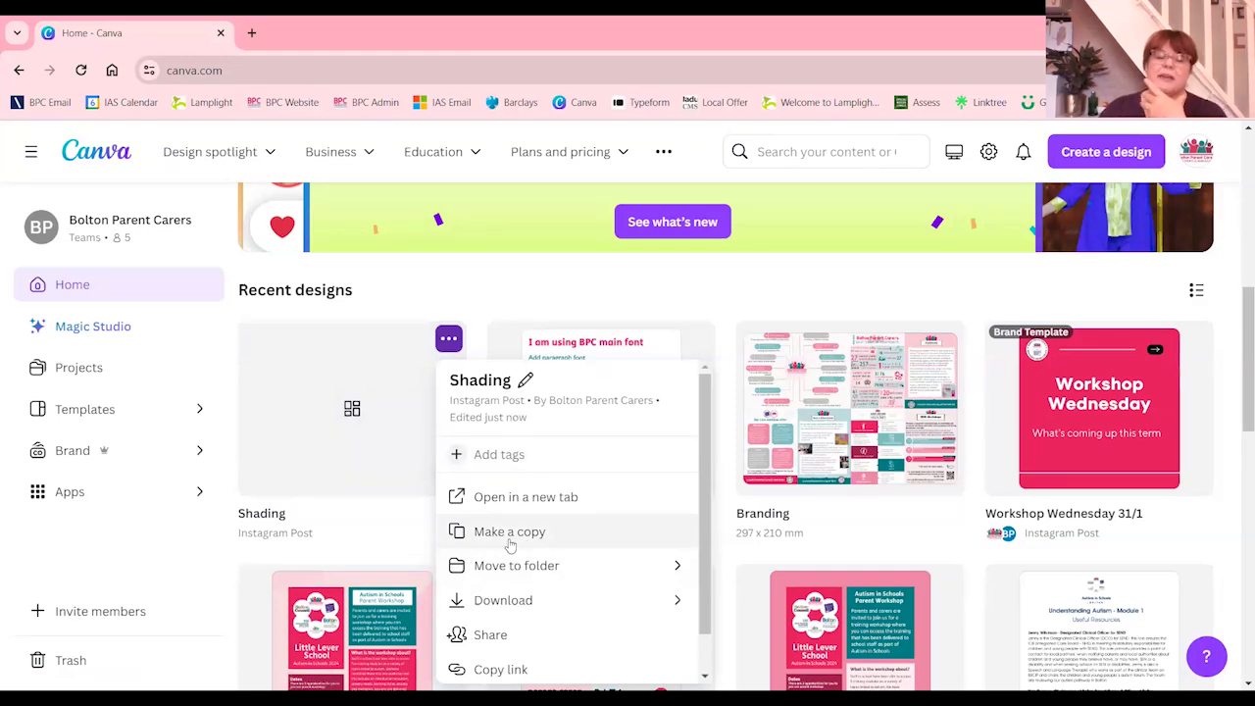
left_click(385, 282)
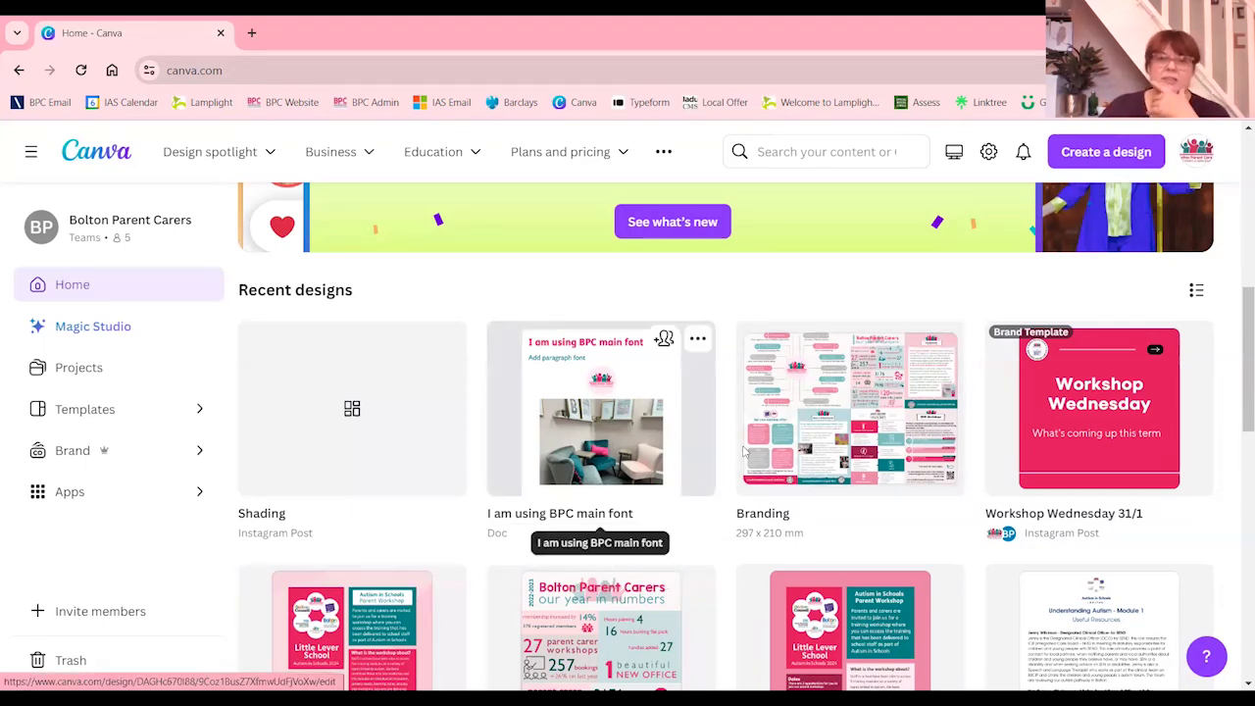
Look through the recent designs on the home page and return to the start of the list
scroll(631, 493, "down", 1)
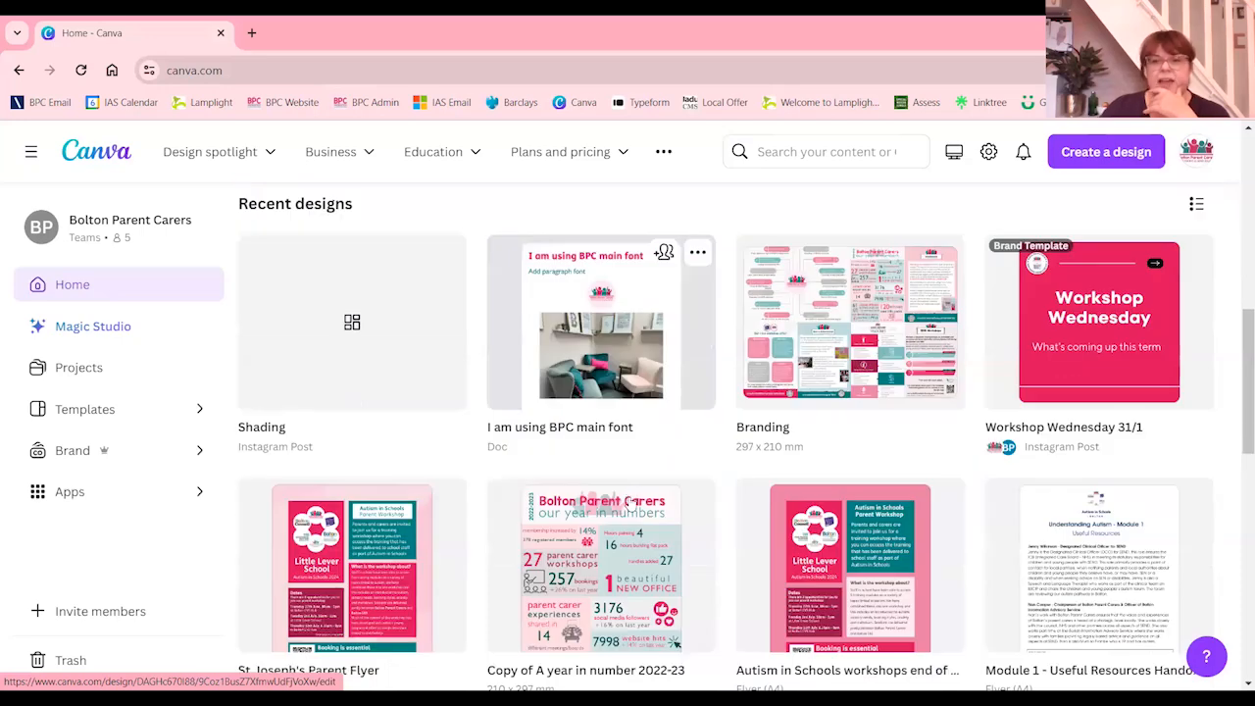
scroll(630, 501, "down", 5)
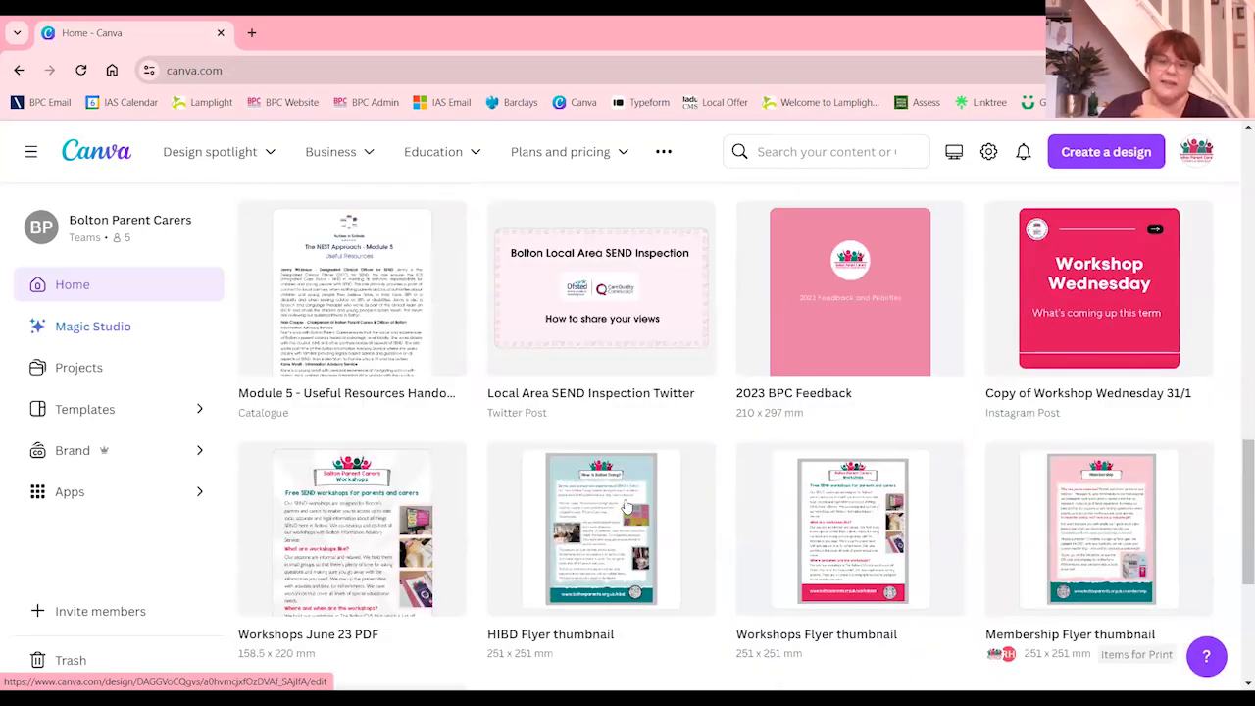
scroll(628, 505, "down", 3)
scroll(627, 506, "down", 5)
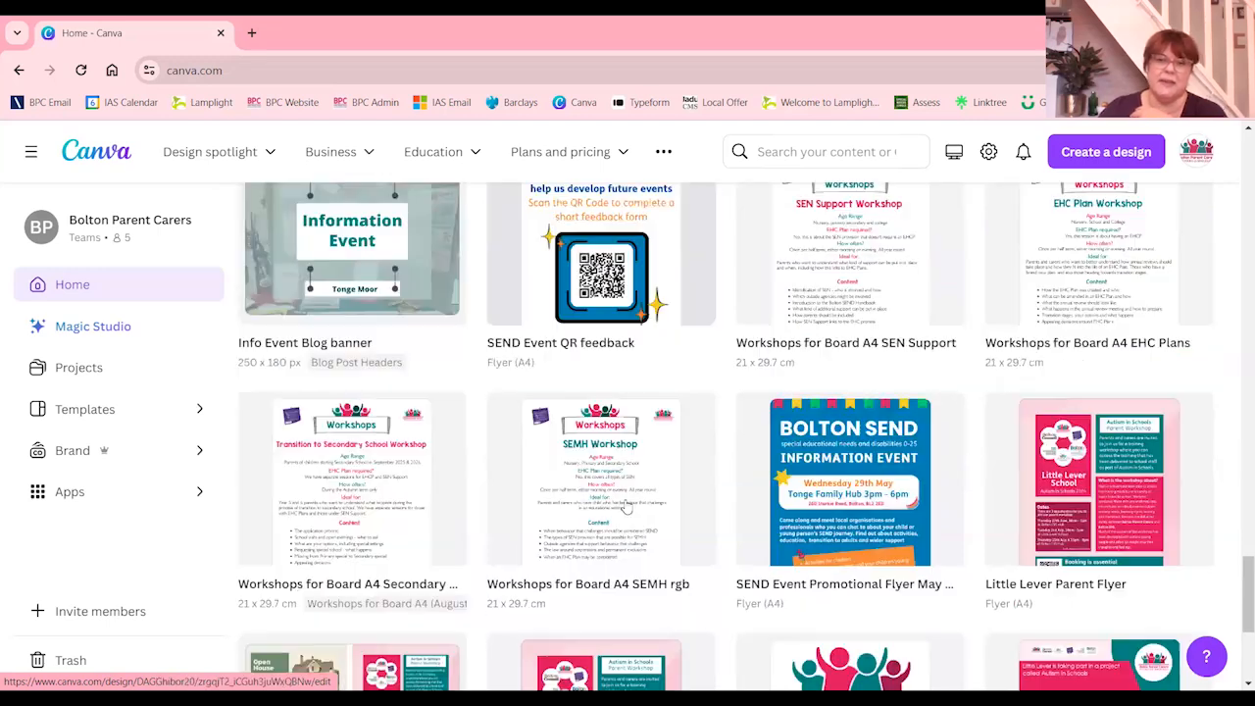
scroll(624, 523, "up", 5)
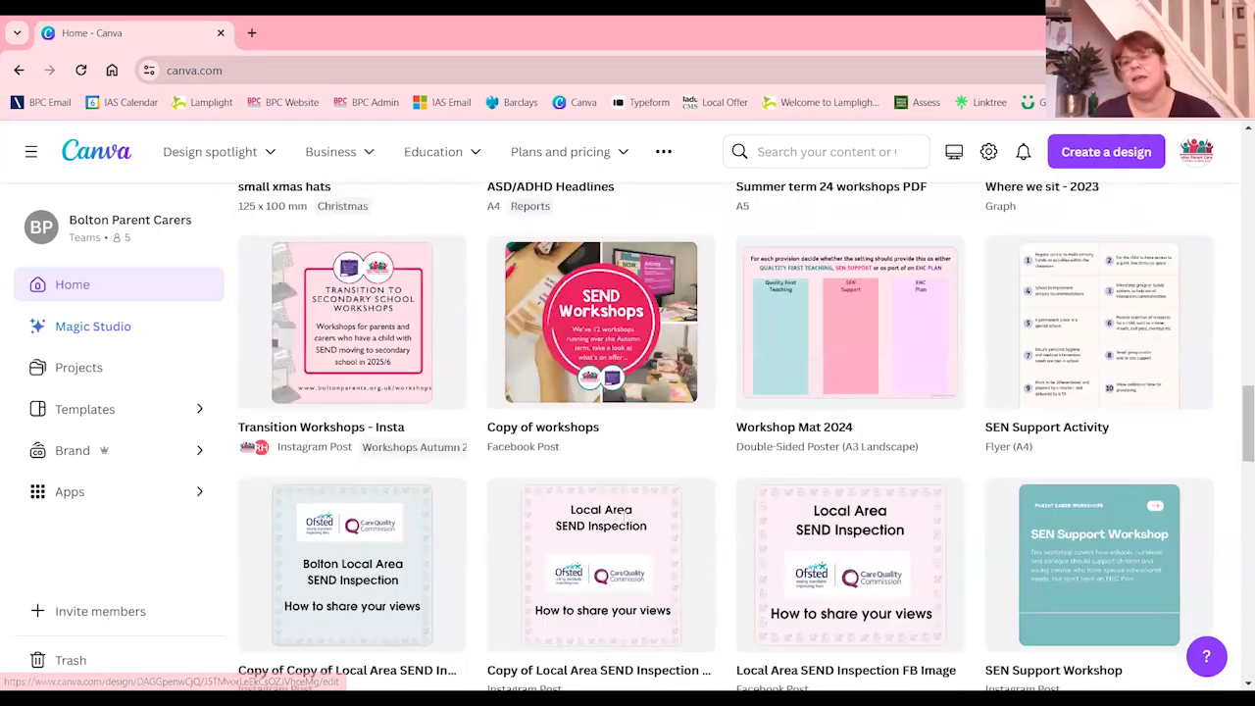
scroll(624, 522, "up", 10)
scroll(625, 520, "down", 2)
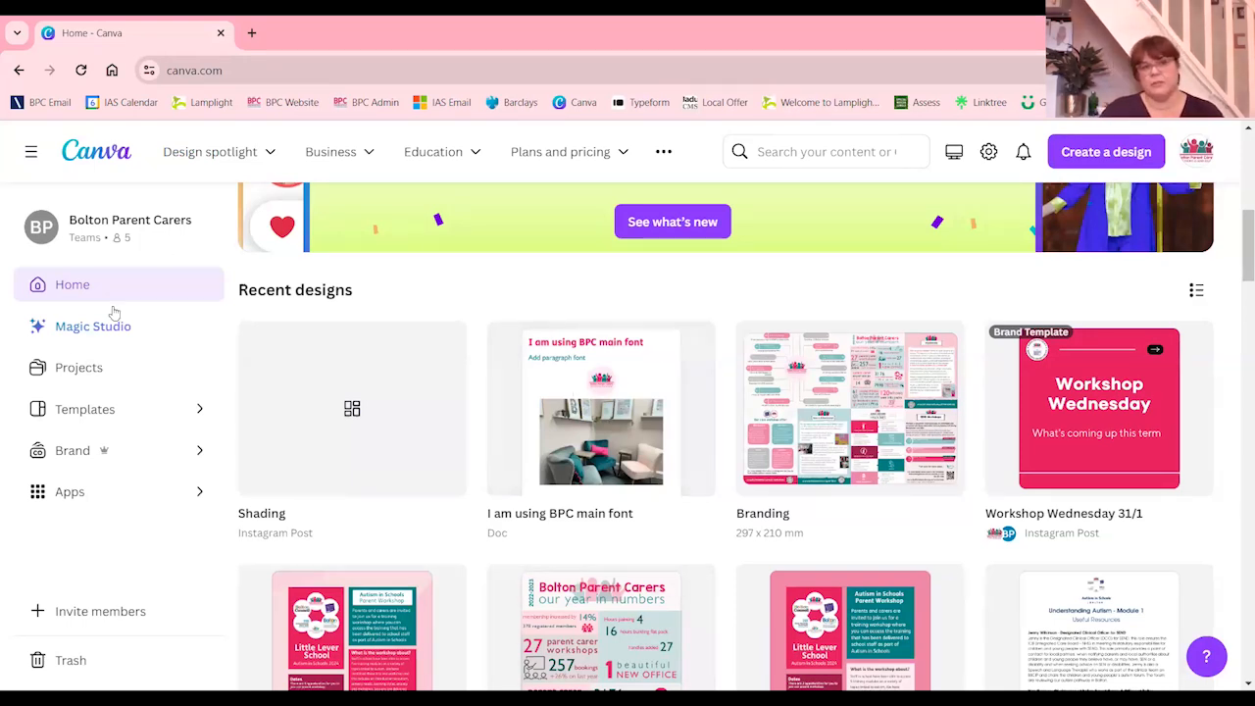
Open the Autism in Schools folder in Projects and look through its designs and brand templates
left_click(81, 369)
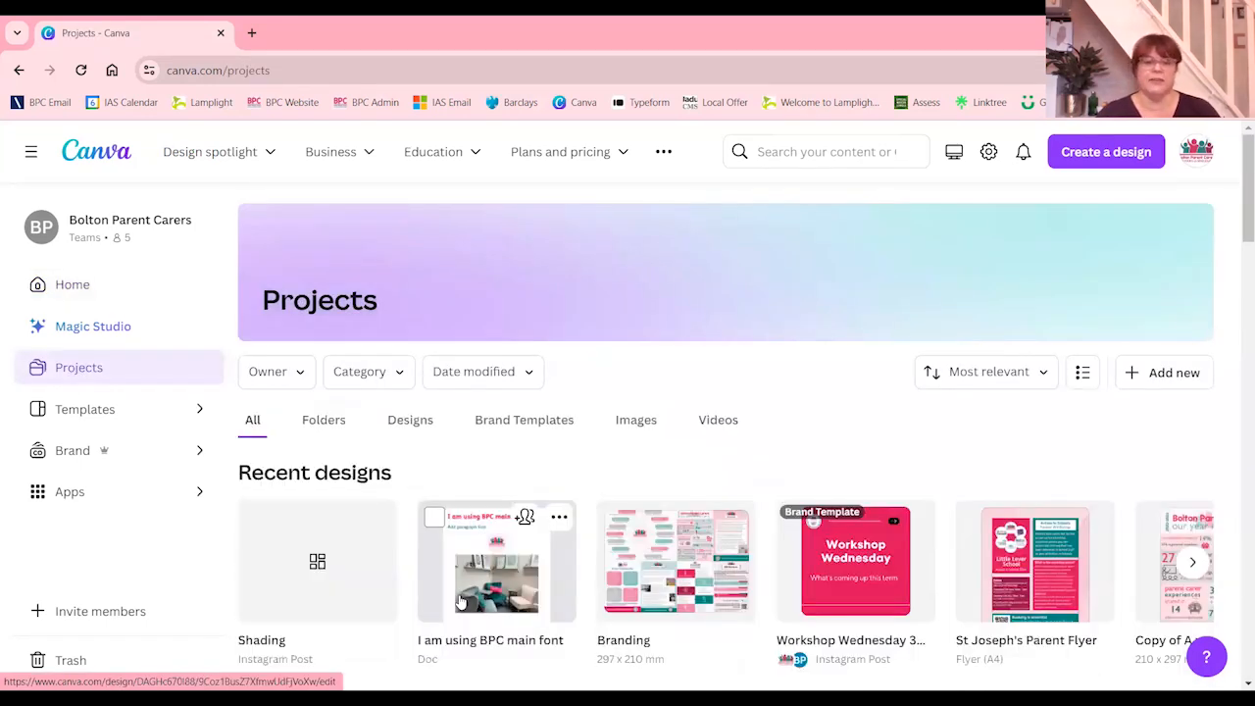
scroll(529, 529, "down", 2)
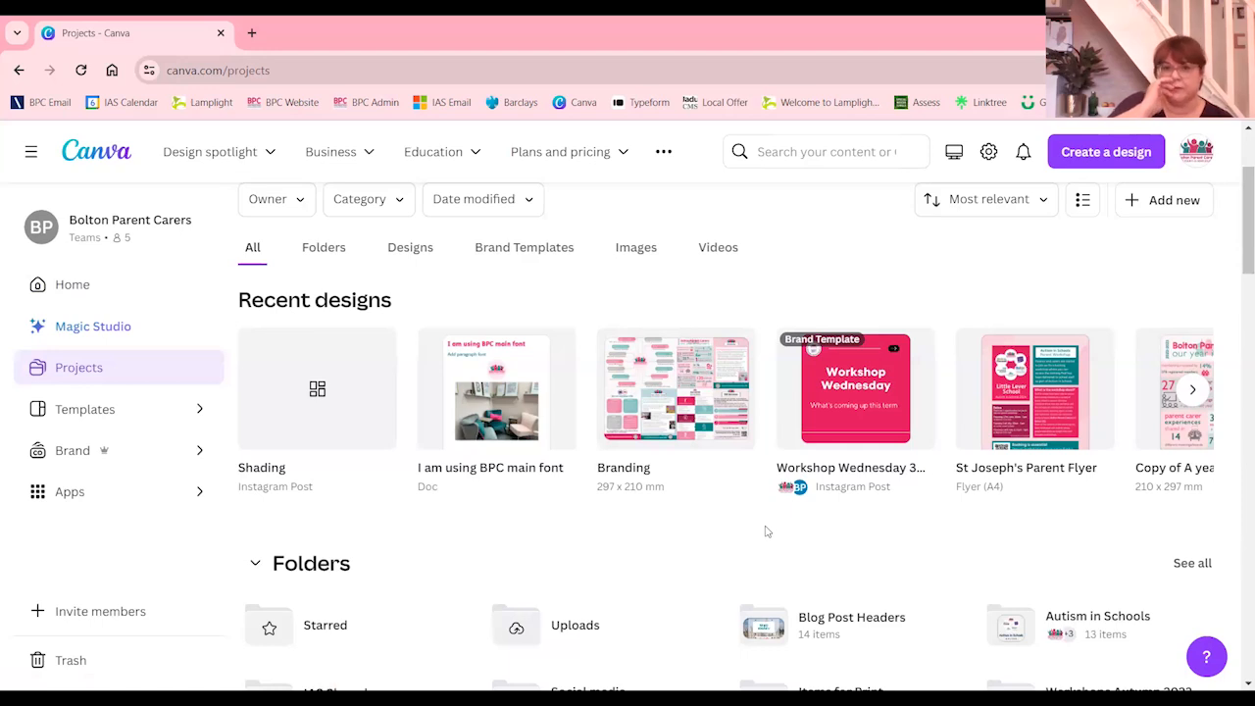
scroll(667, 504, "down", 1)
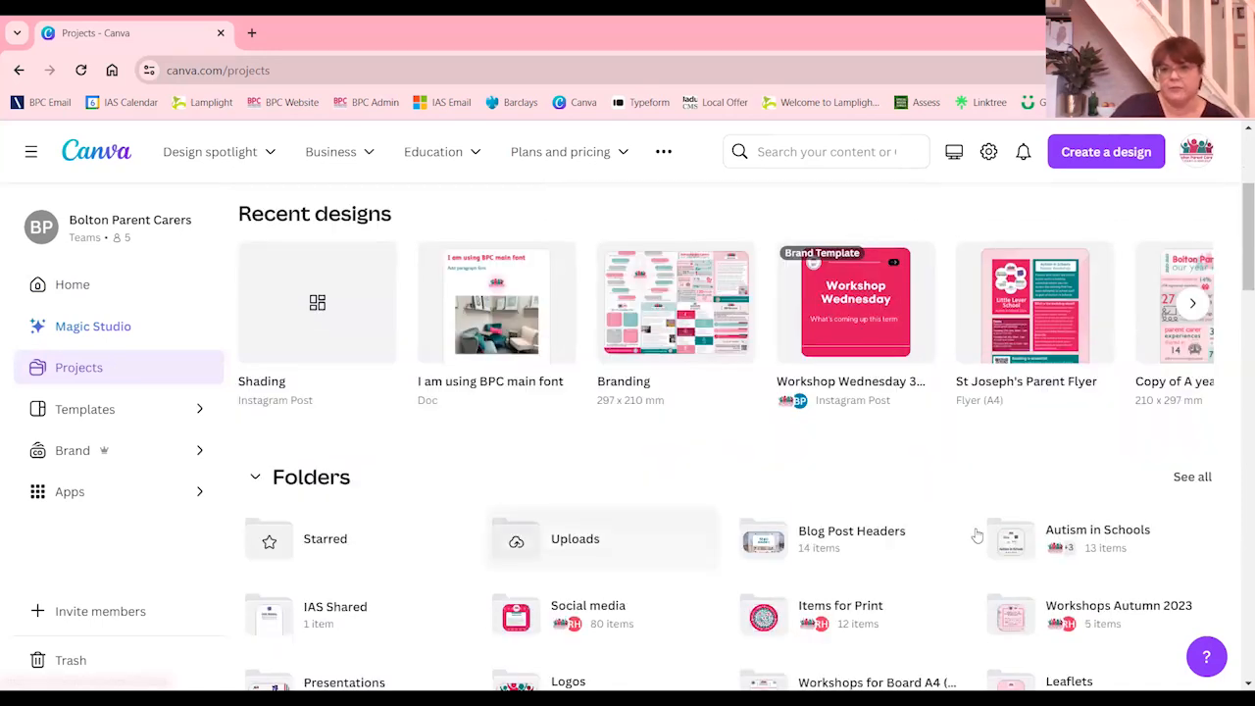
left_click(1111, 551)
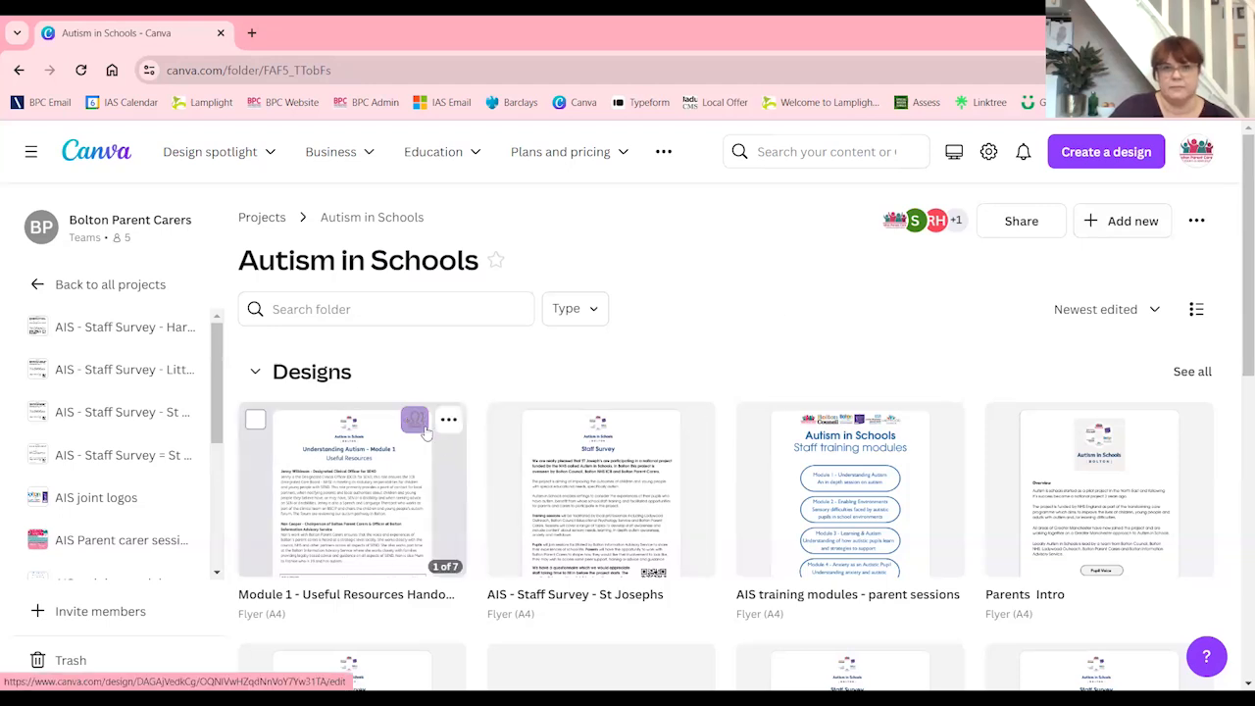
scroll(441, 517, "down", 4)
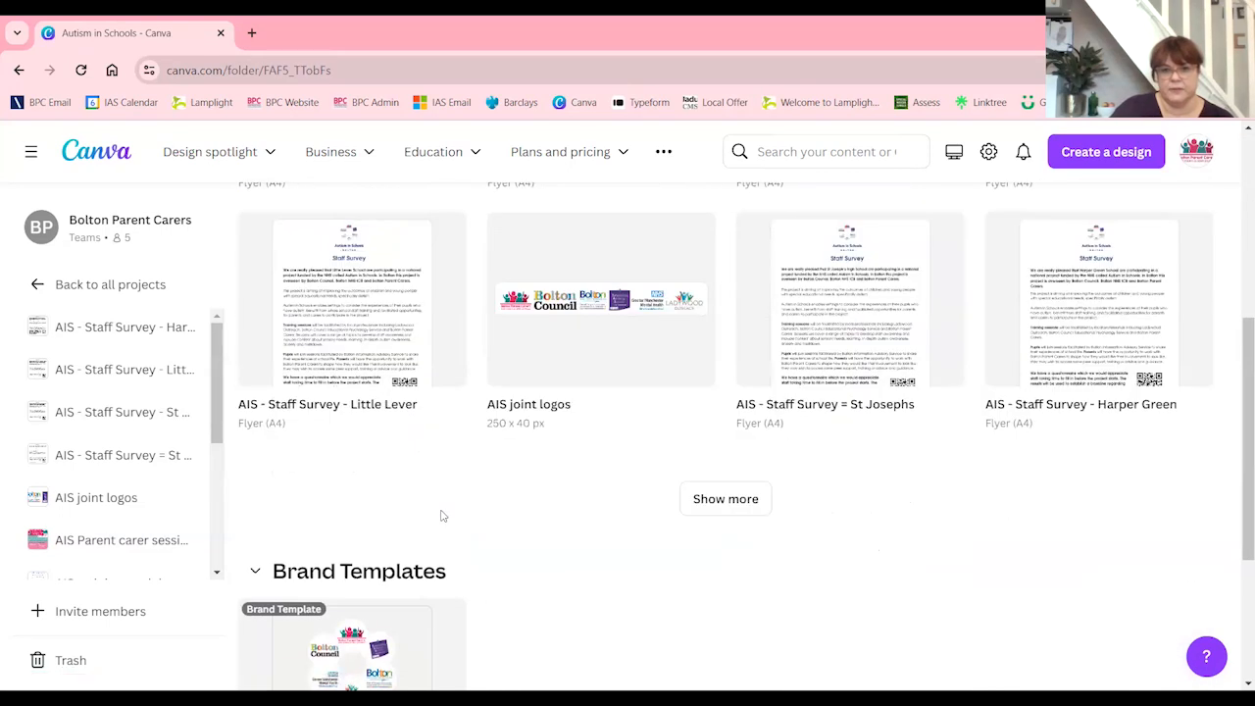
scroll(440, 518, "up", 3)
scroll(425, 522, "up", 2)
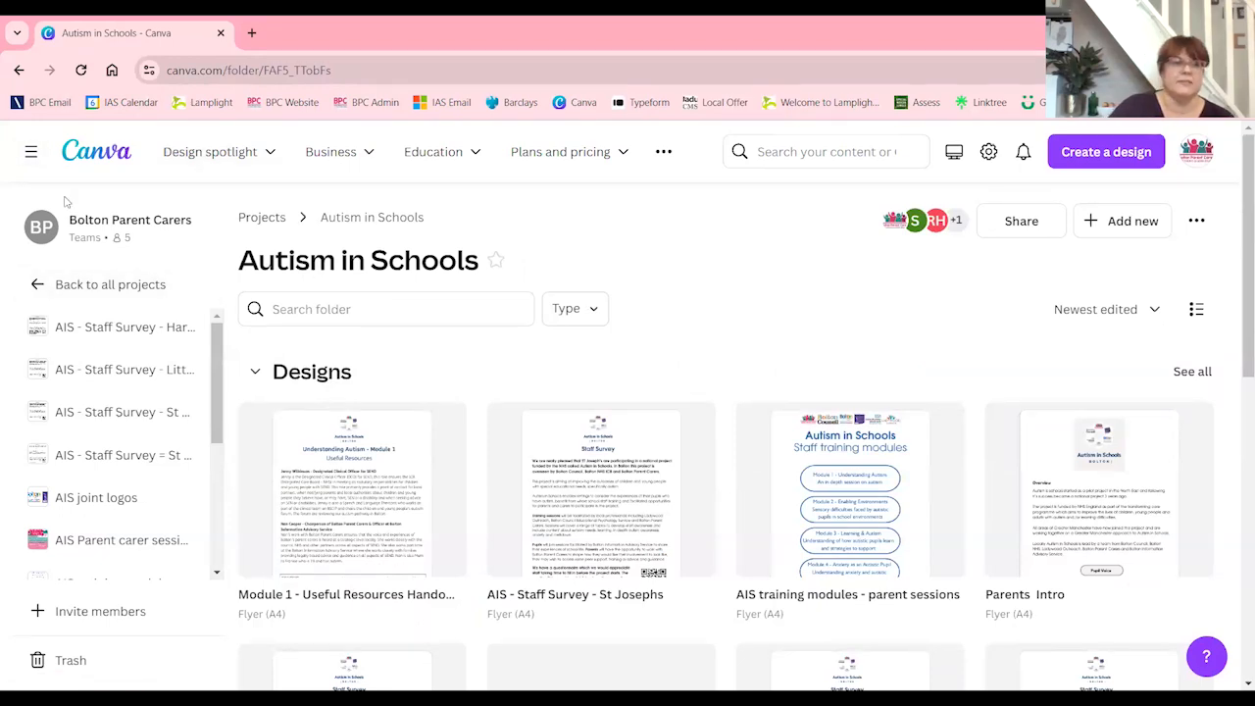
Hide the navigation sidebar and return to the recent designs on the home page
left_click(31, 151)
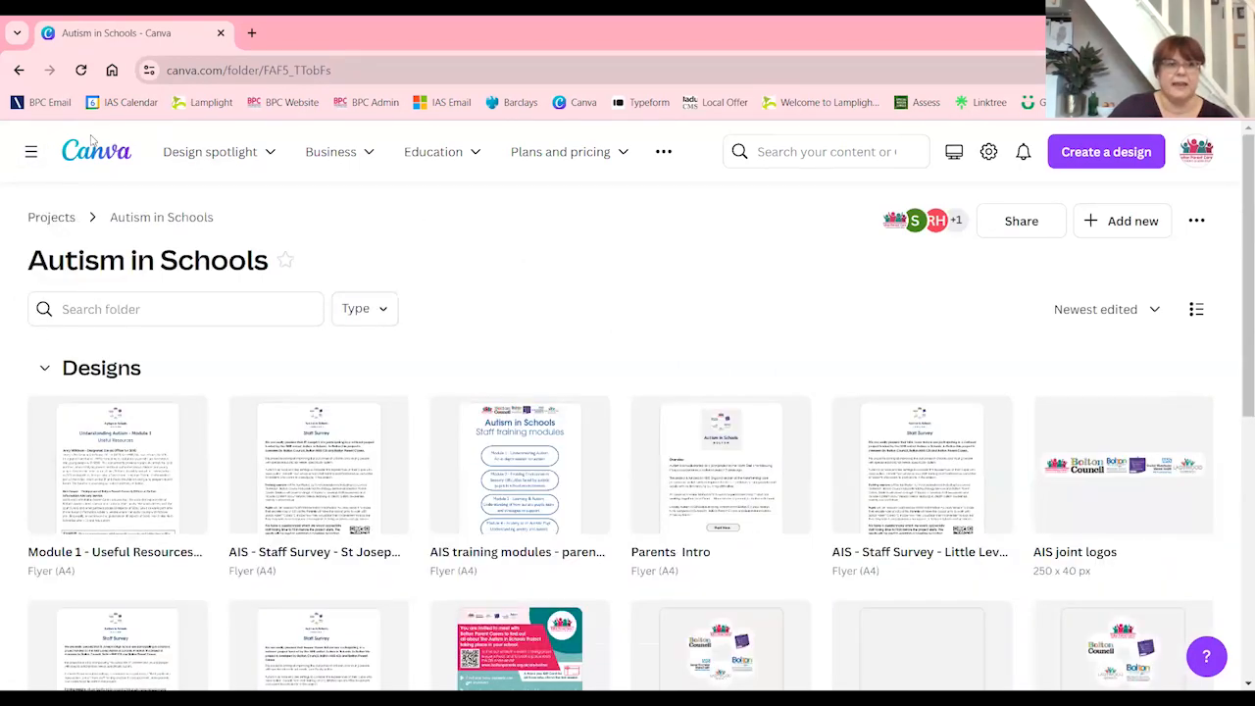
left_click(88, 155)
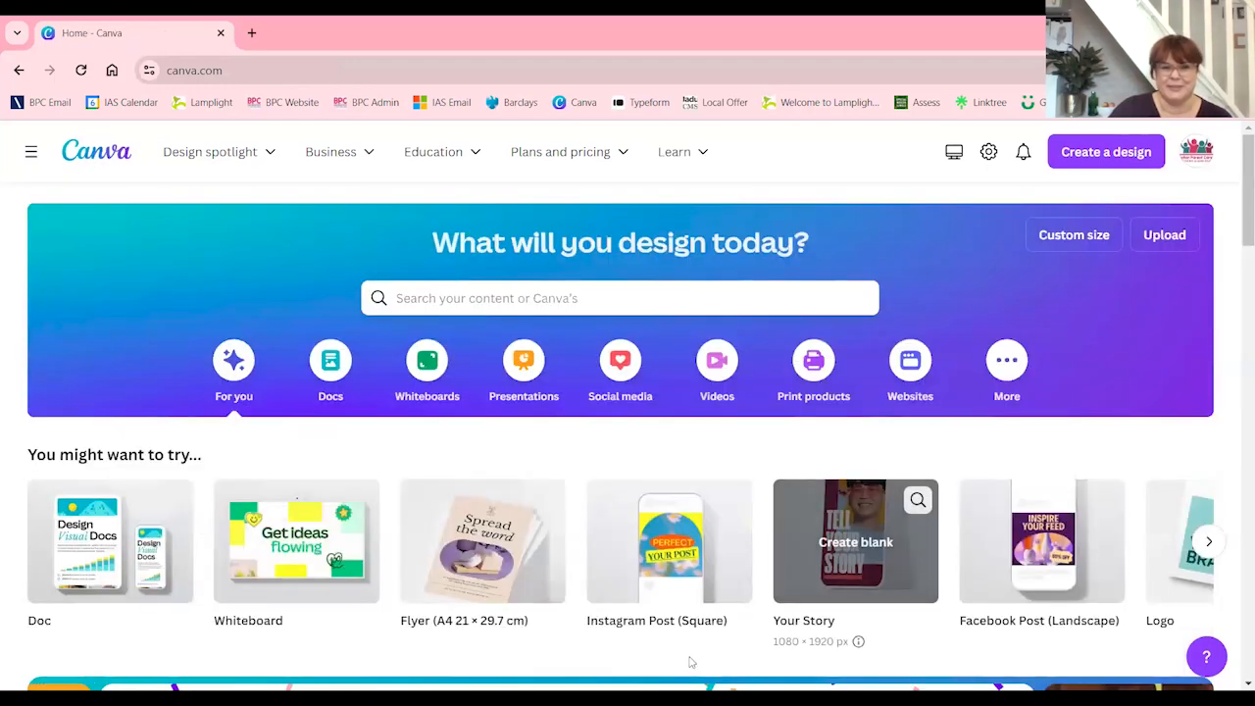
scroll(522, 521, "down", 2)
scroll(521, 521, "down", 2)
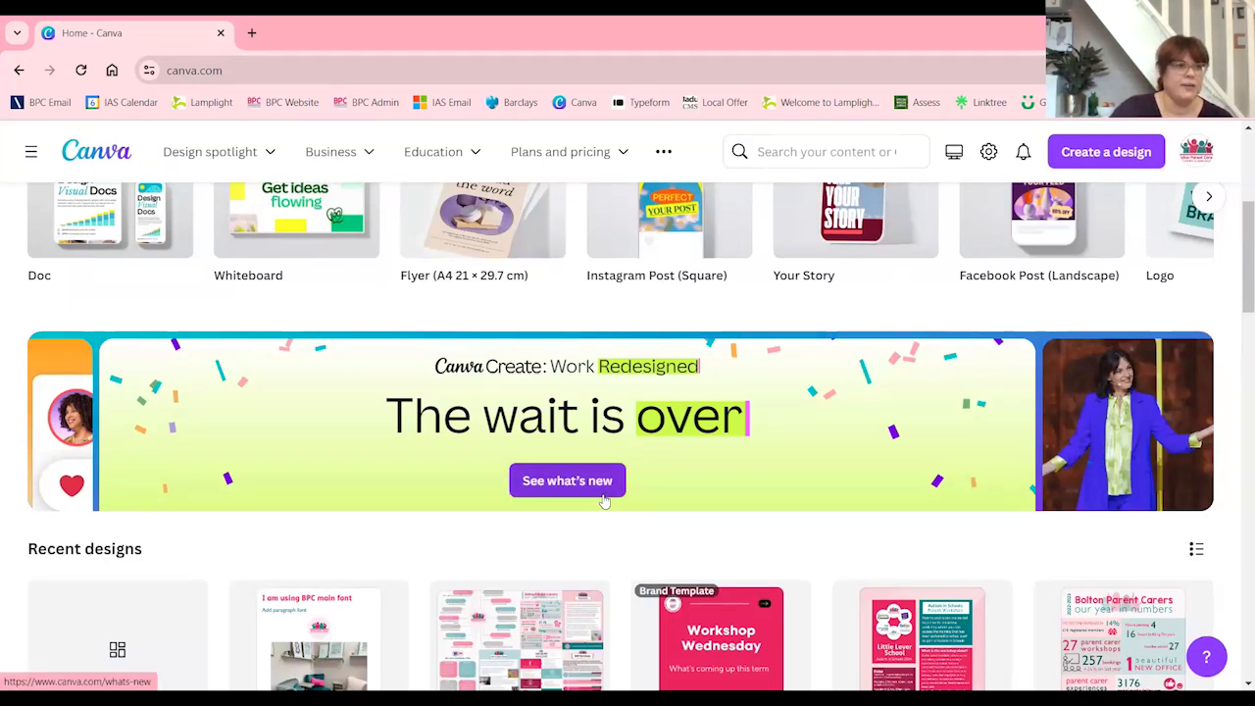
Open the Module 1 - Useful Resources flyer from the recent designs
scroll(605, 501, "down", 2)
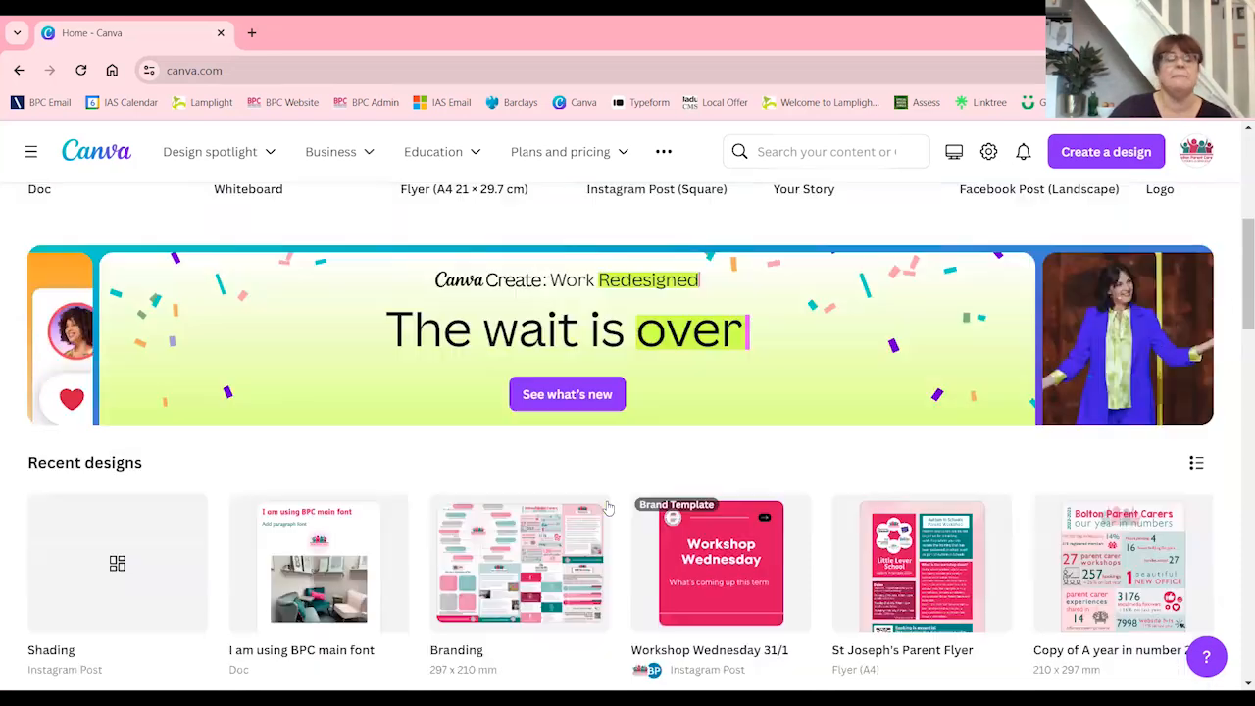
scroll(605, 506, "down", 1)
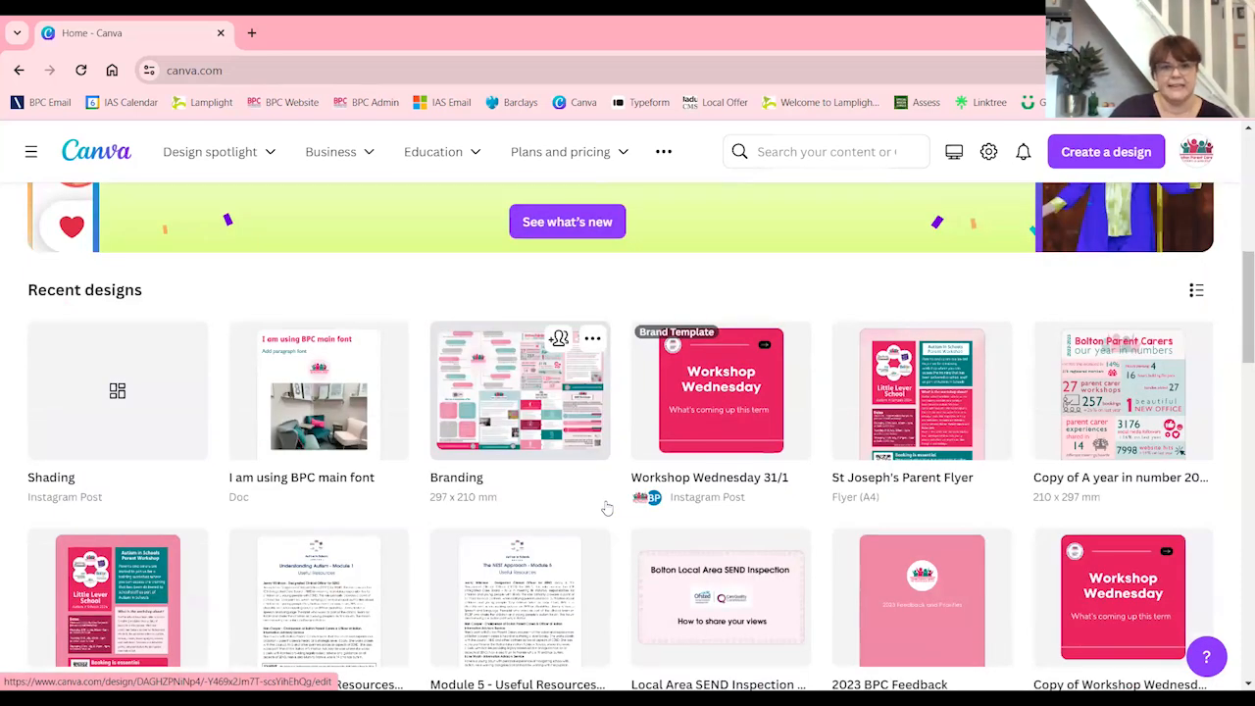
scroll(606, 508, "down", 1)
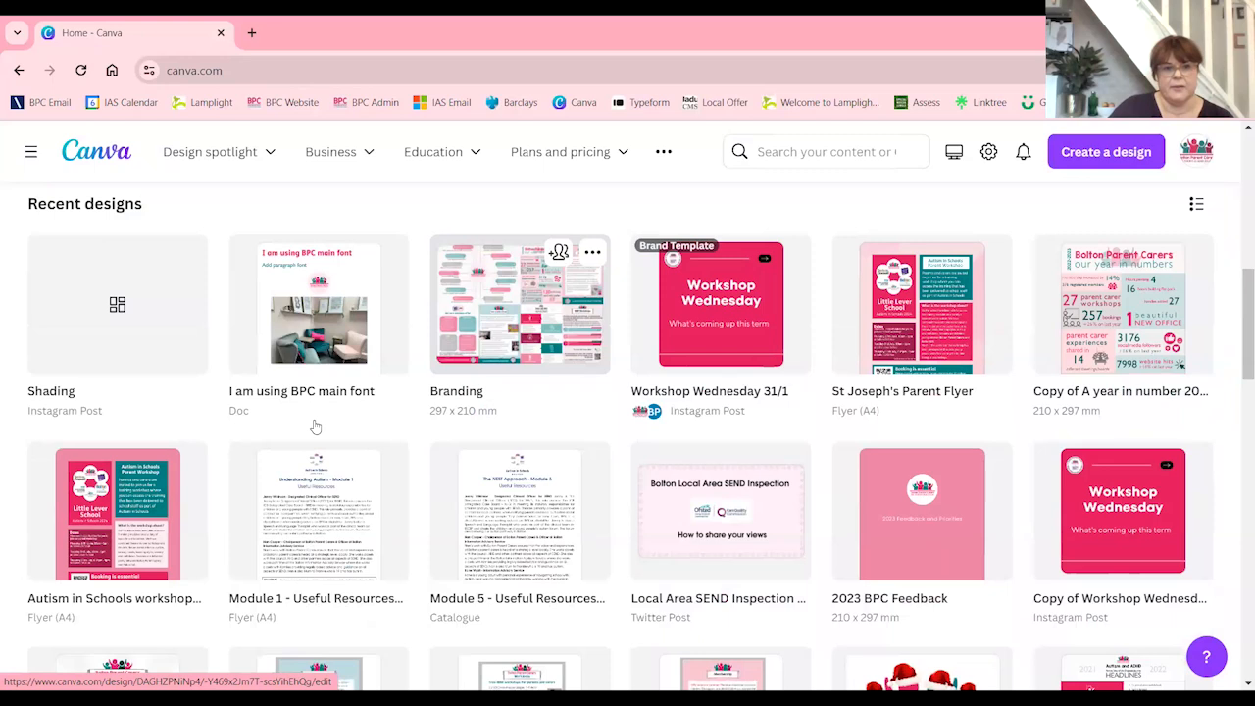
left_click(299, 526)
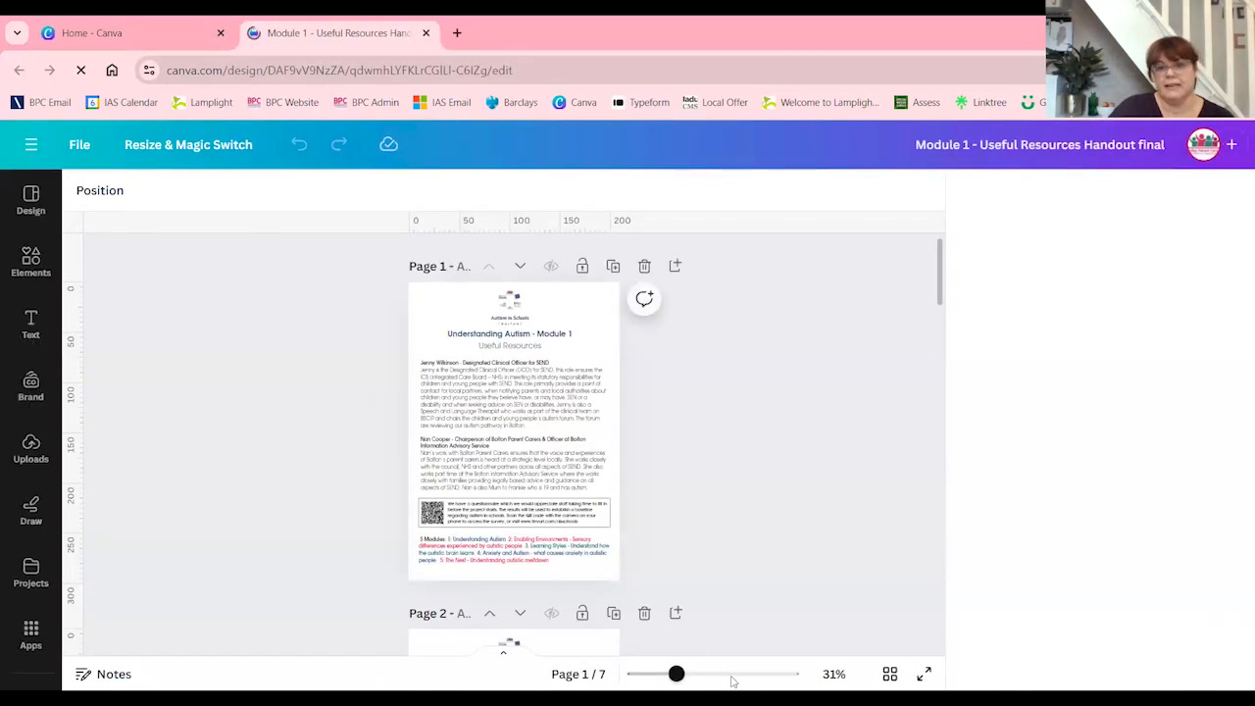
Examine page 1 of the handout, from the logo and heading styles down to the coloured list of five modules
left_click(678, 677)
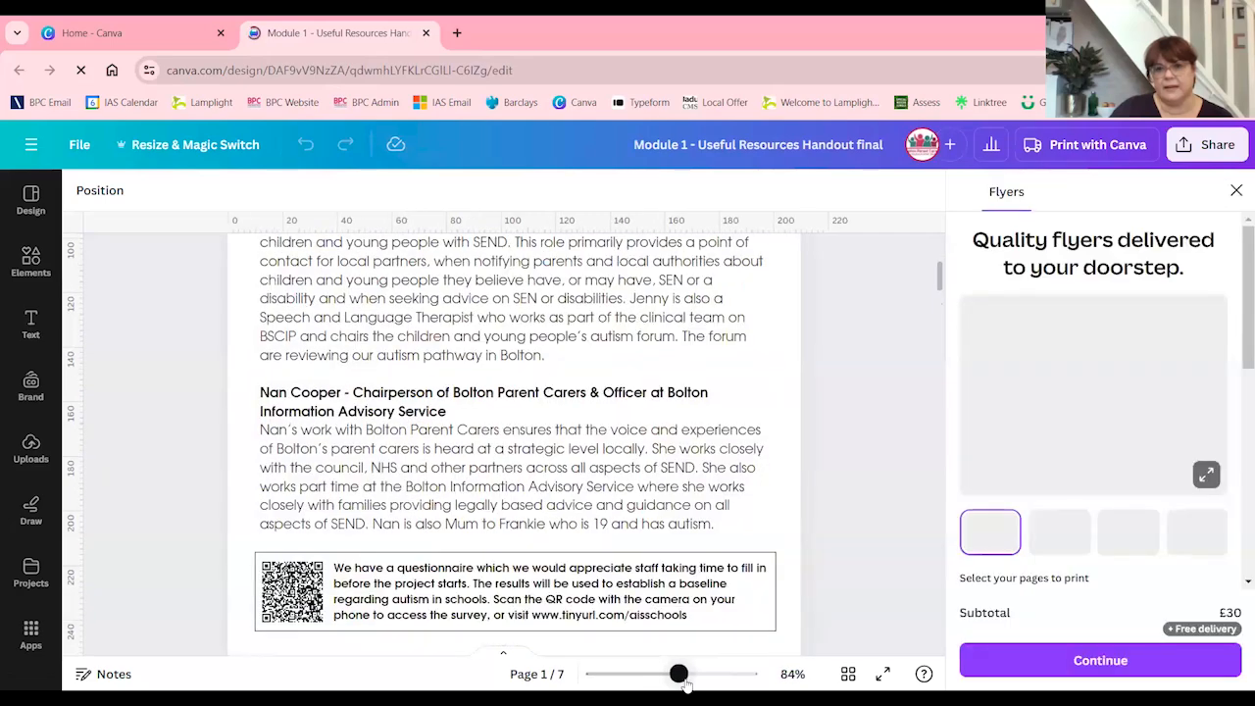
left_click_drag(685, 679, 687, 677)
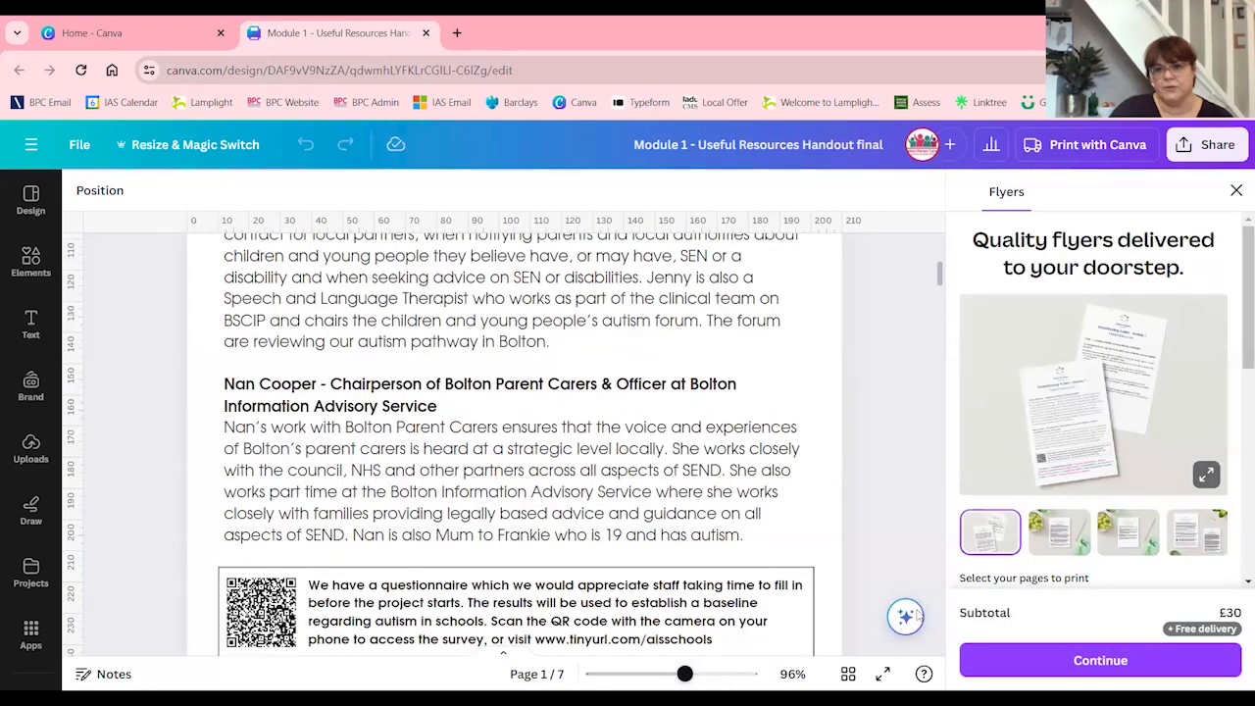
scroll(802, 515, "up", 5)
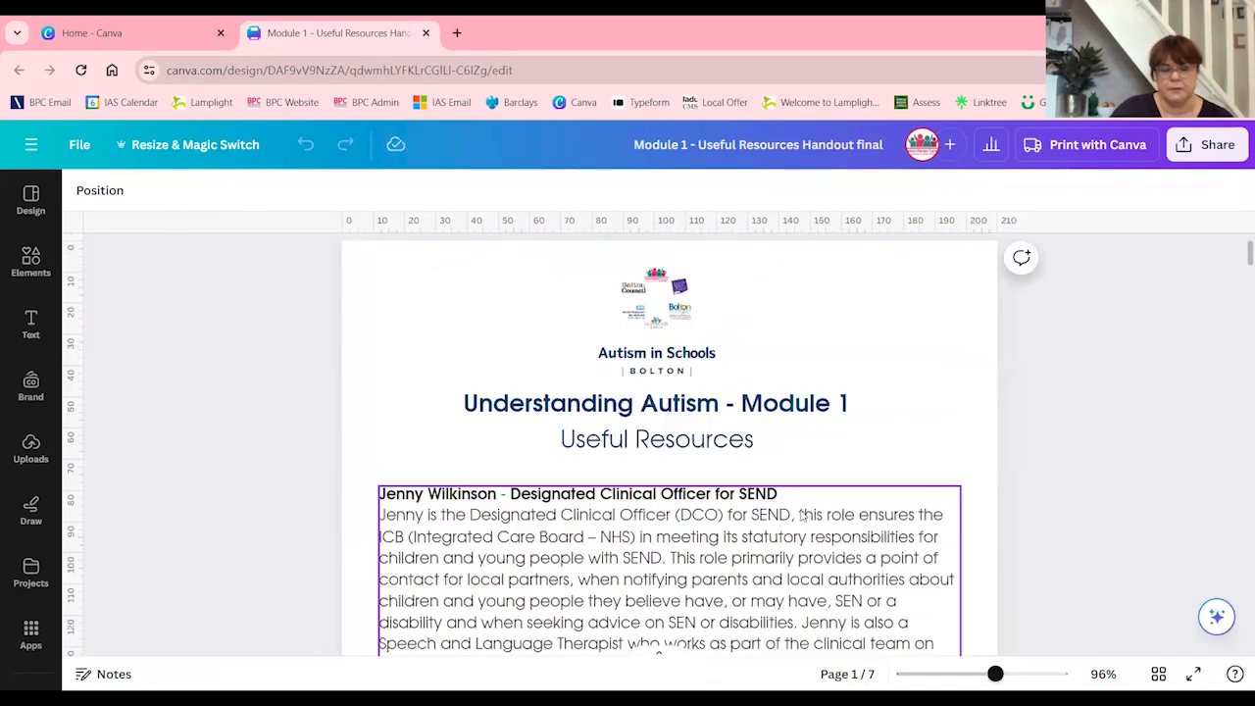
scroll(800, 514, "up", 1)
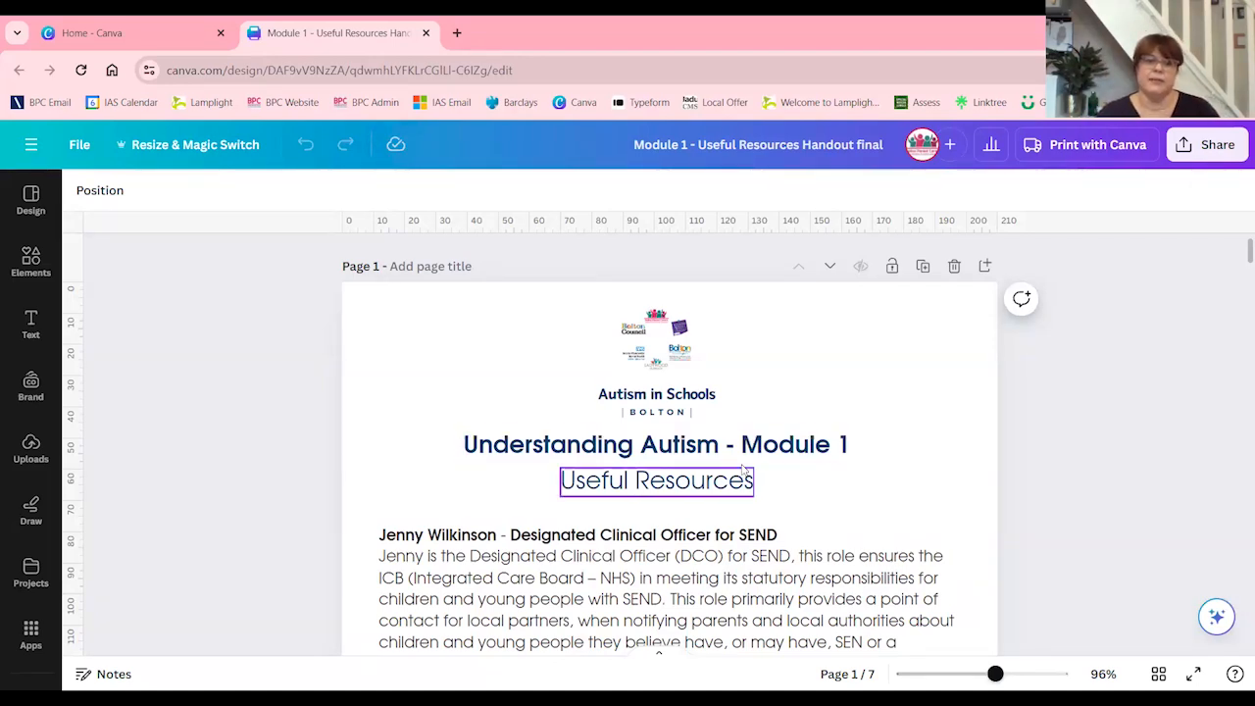
scroll(743, 472, "down", 2)
scroll(742, 472, "down", 12)
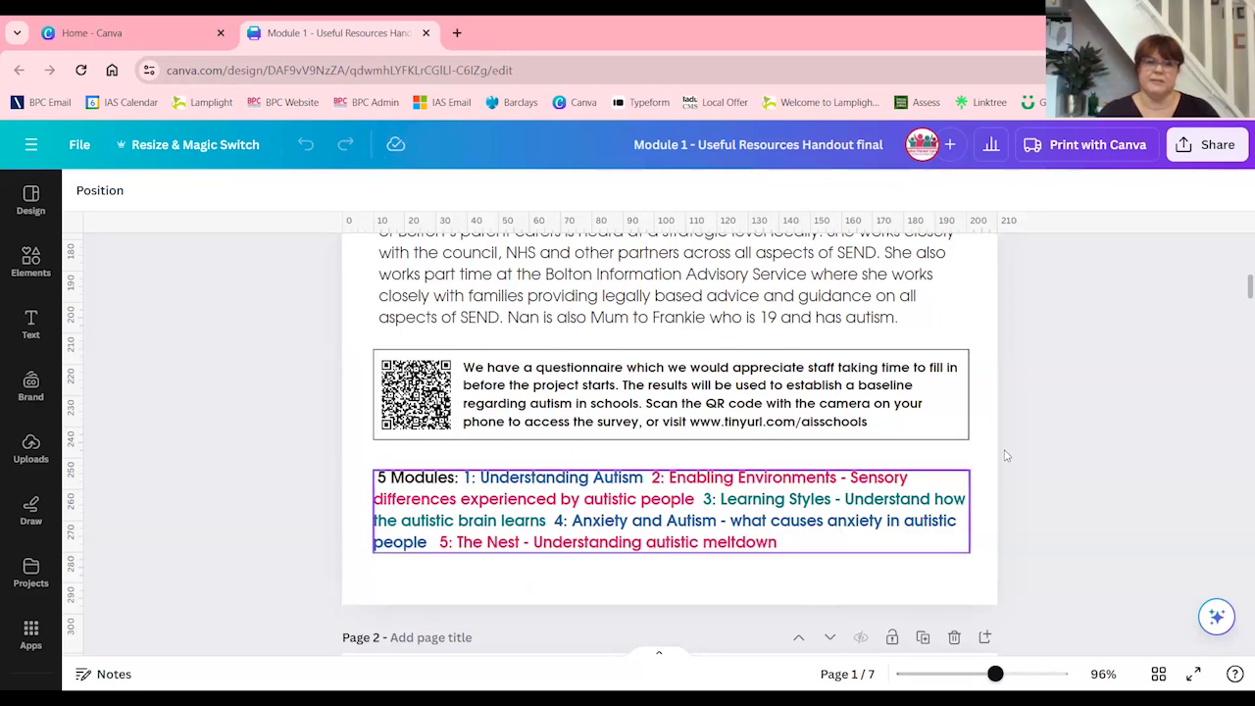
left_click_drag(995, 673, 959, 673)
scroll(666, 441, "up", 5)
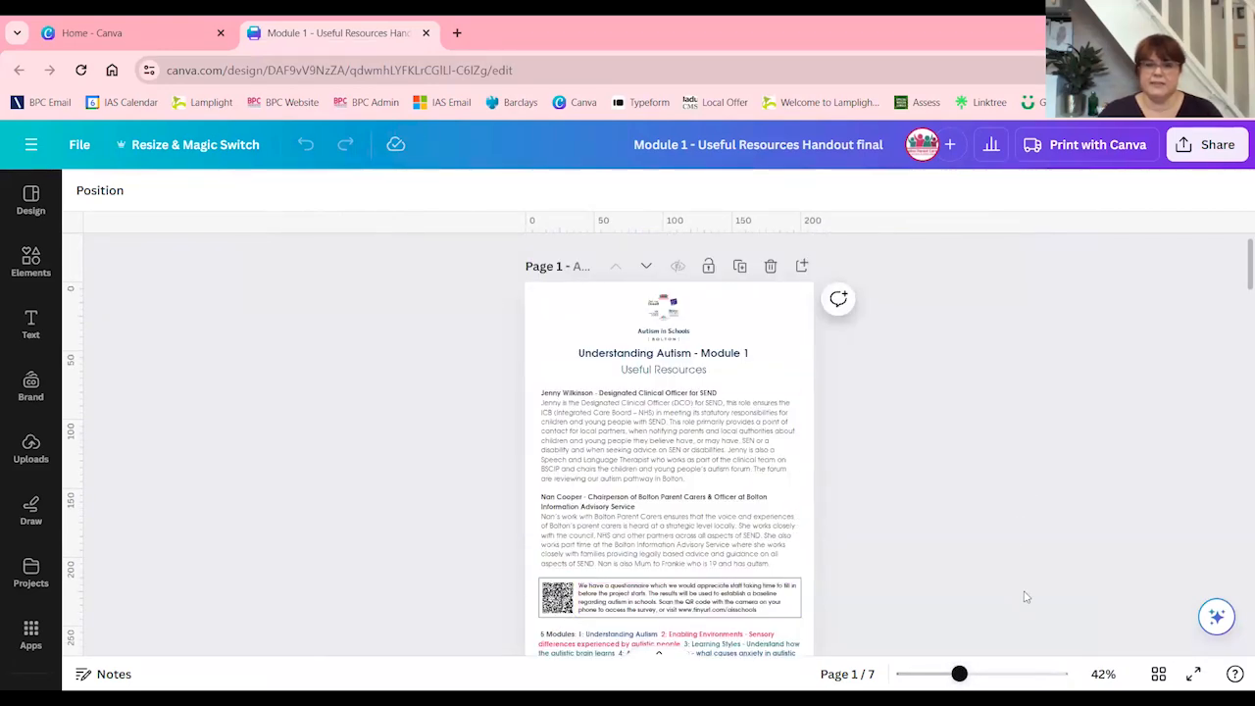
Delete the existing QR code from the questionnaire box on page 1
left_click_drag(959, 673, 980, 673)
scroll(546, 517, "down", 3)
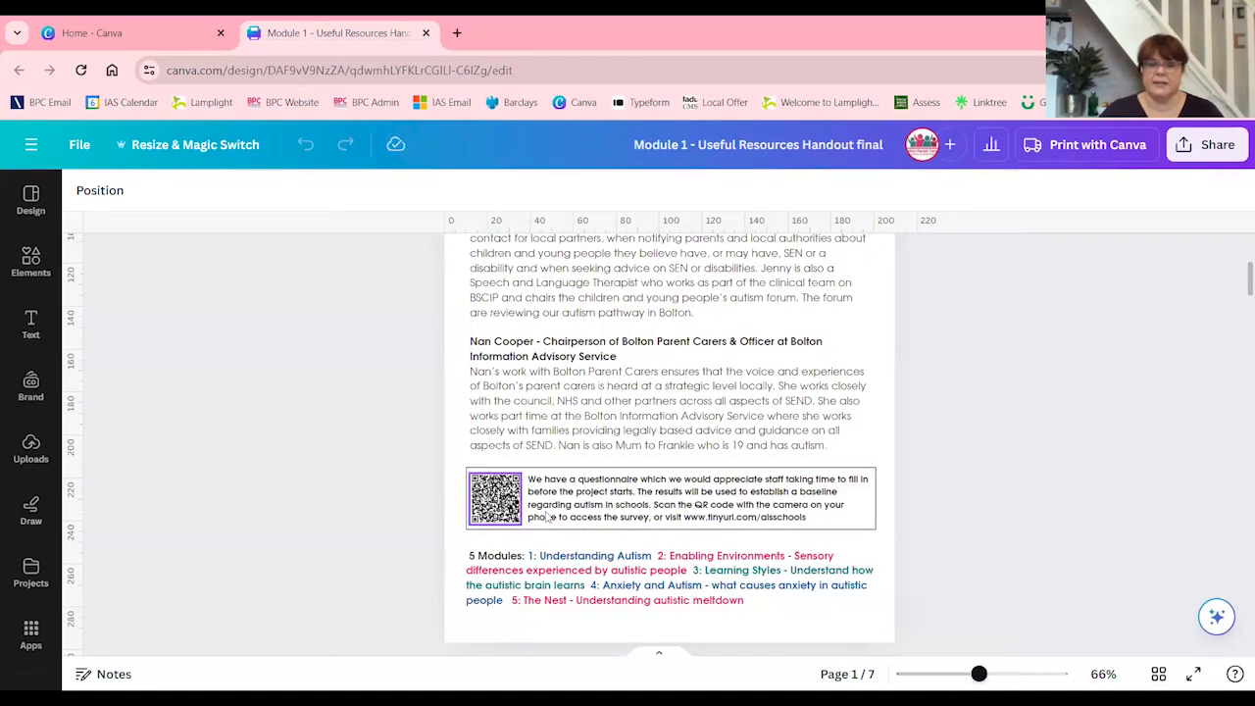
left_click(495, 520)
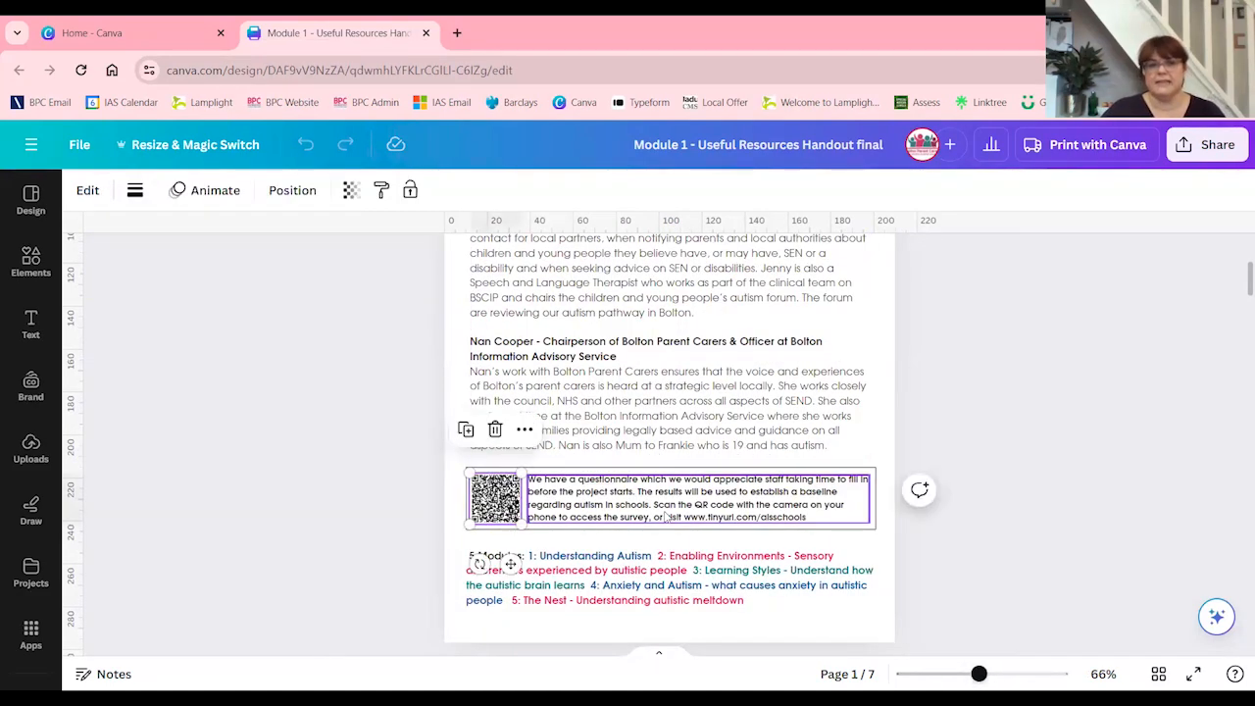
key("Delete")
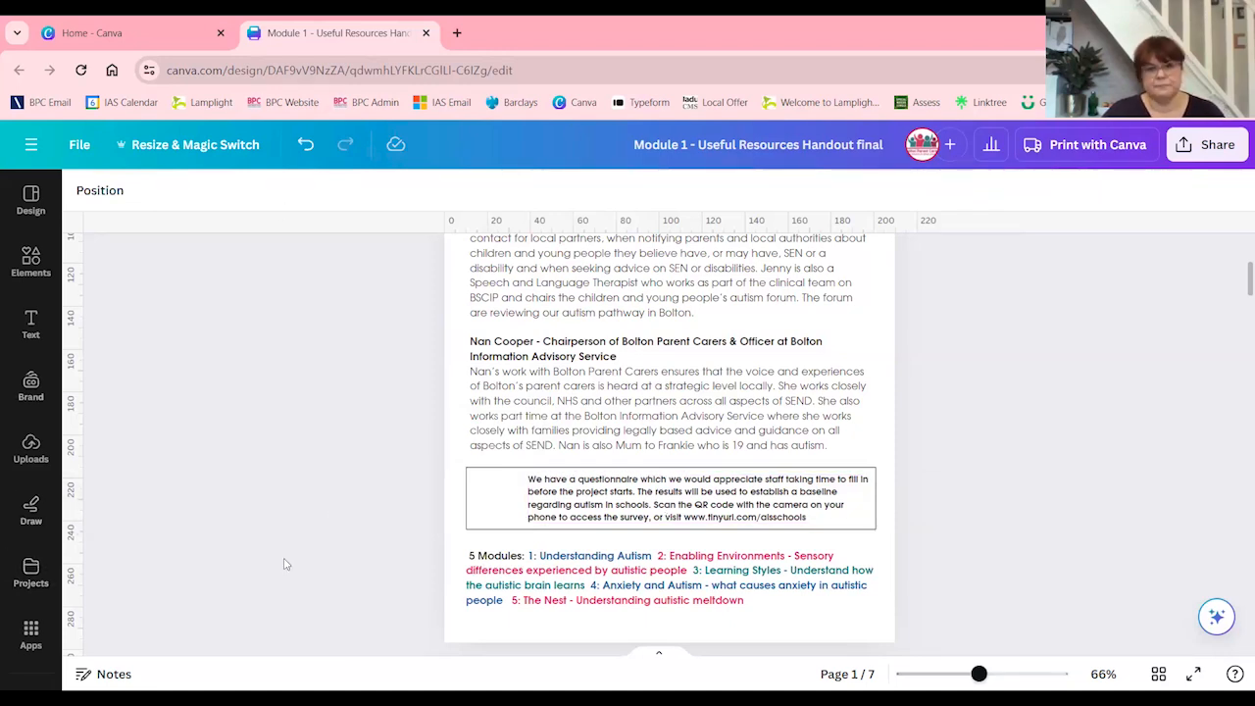
Search the Canva apps for "qr", look through the matching apps, and clear the search
left_click(31, 638)
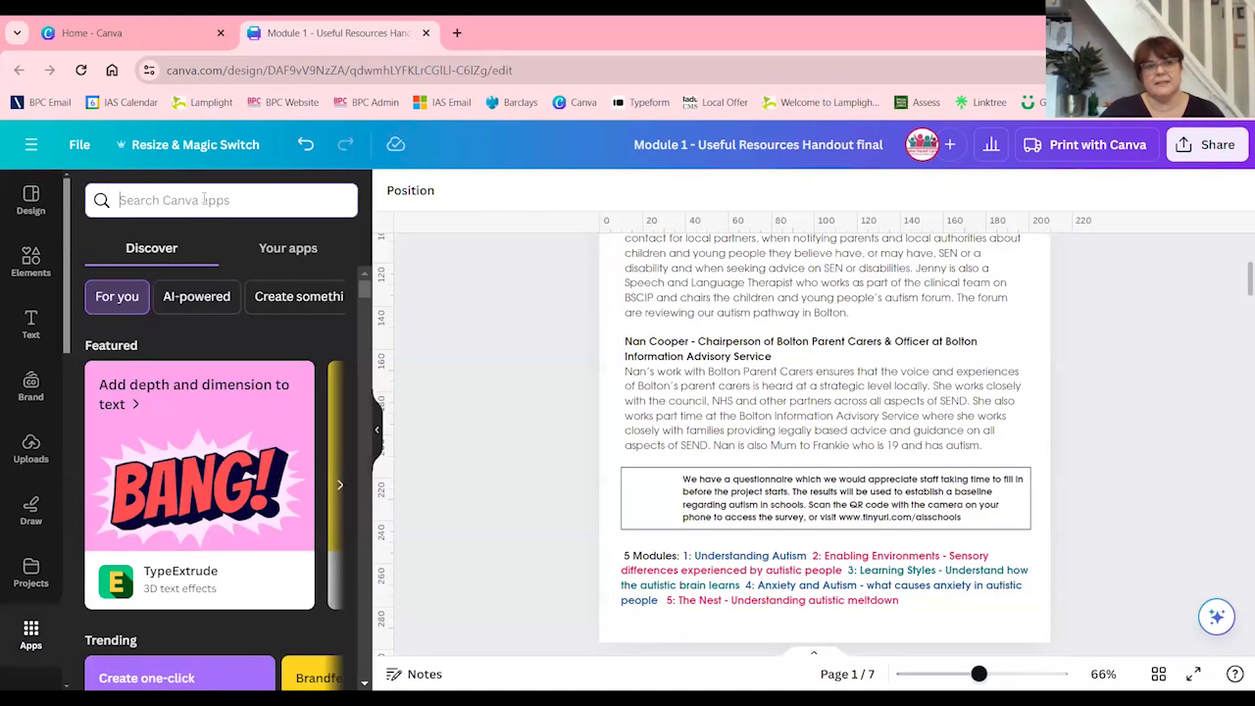
left_click(204, 199)
type("qr")
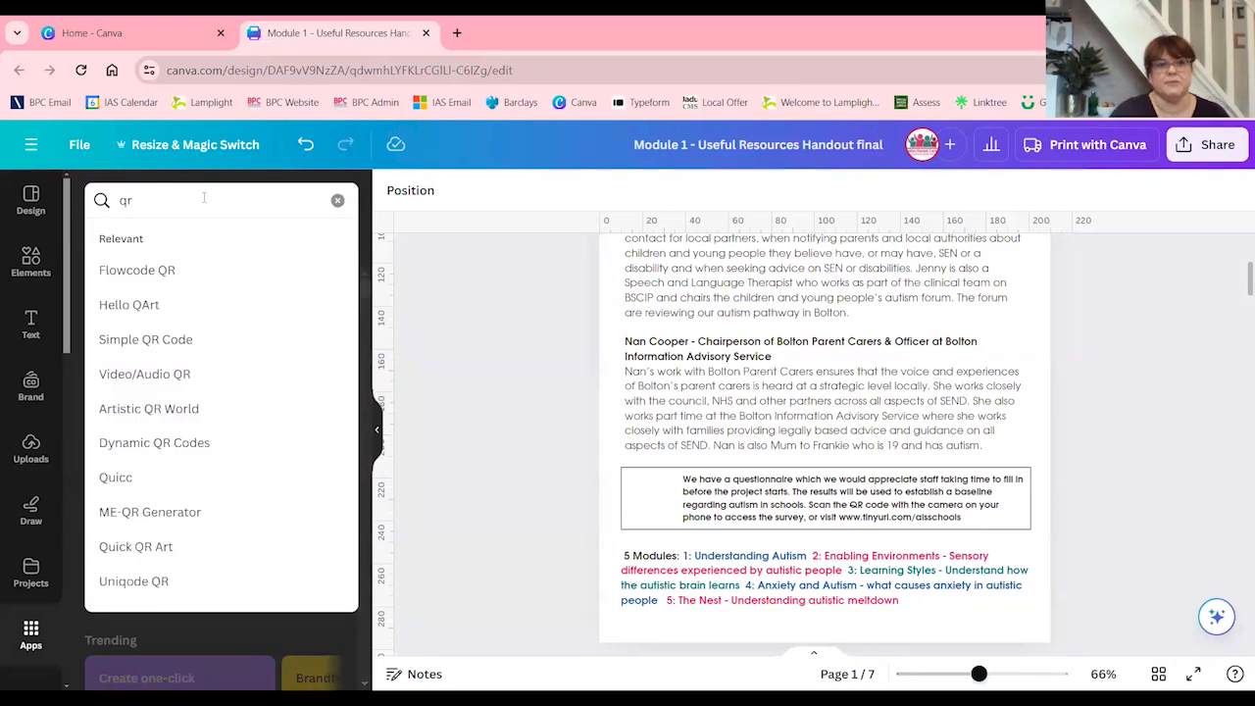
key("Return")
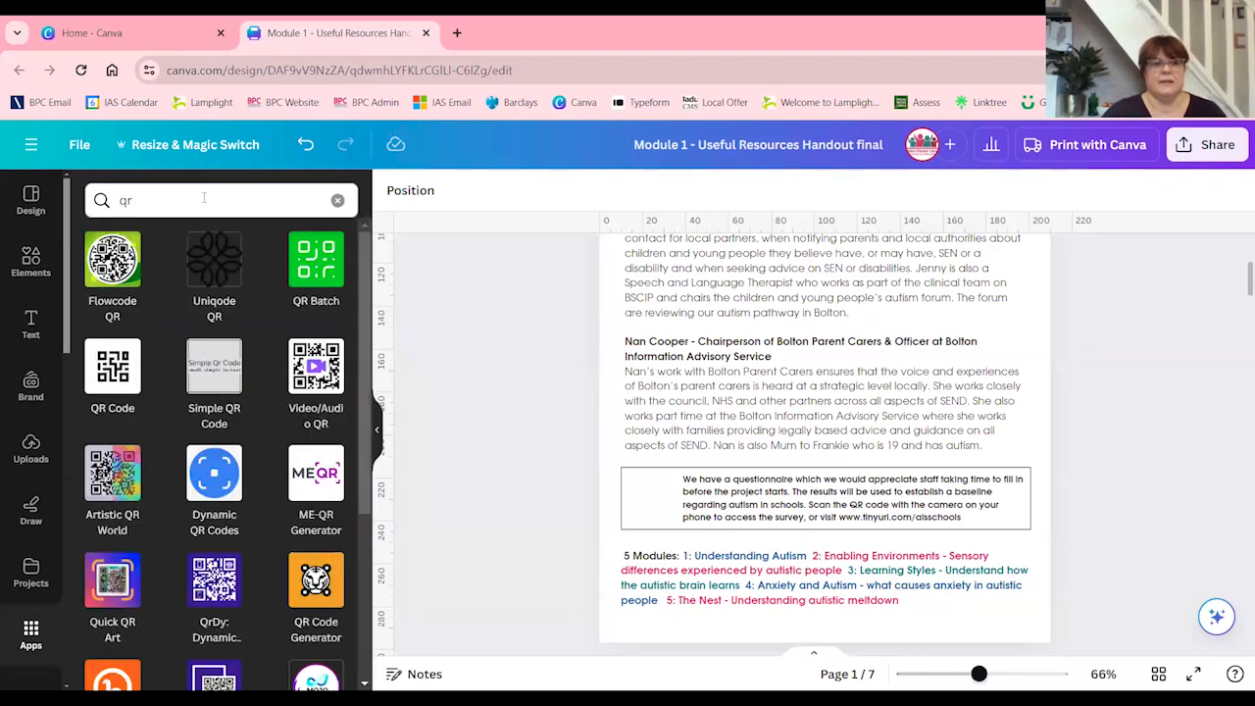
scroll(243, 488, "down", 3)
scroll(242, 481, "up", 3)
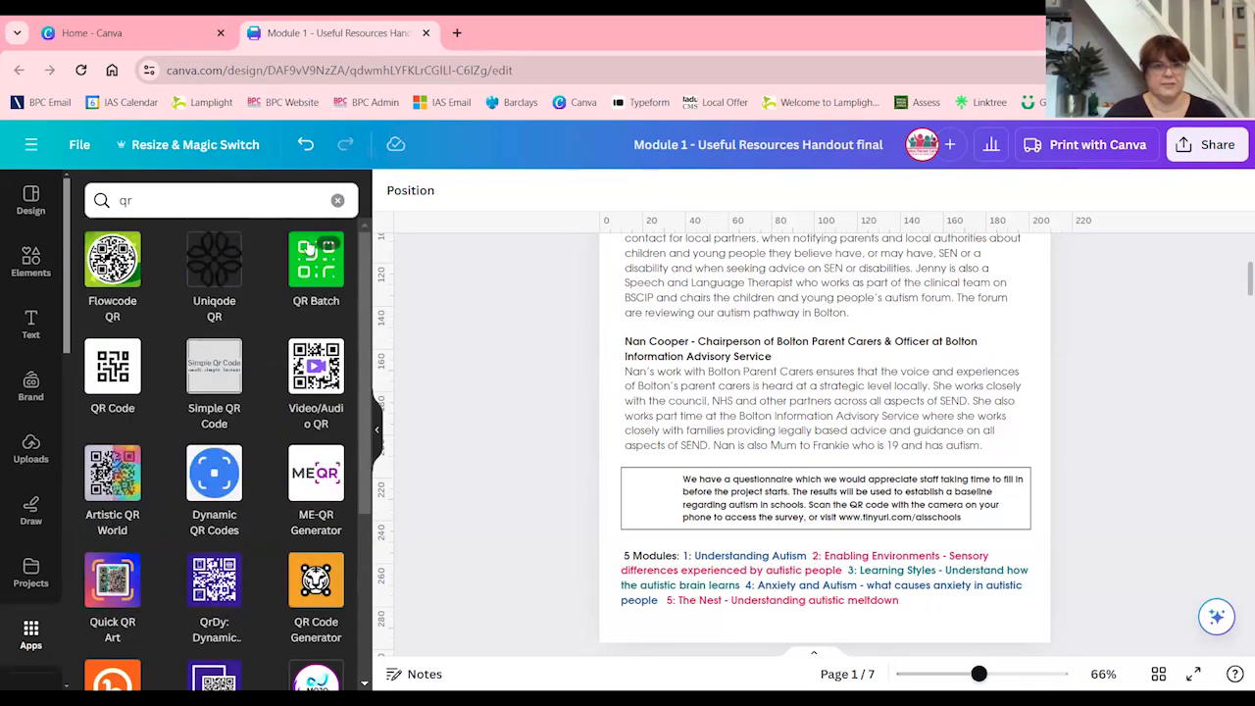
left_click(336, 200)
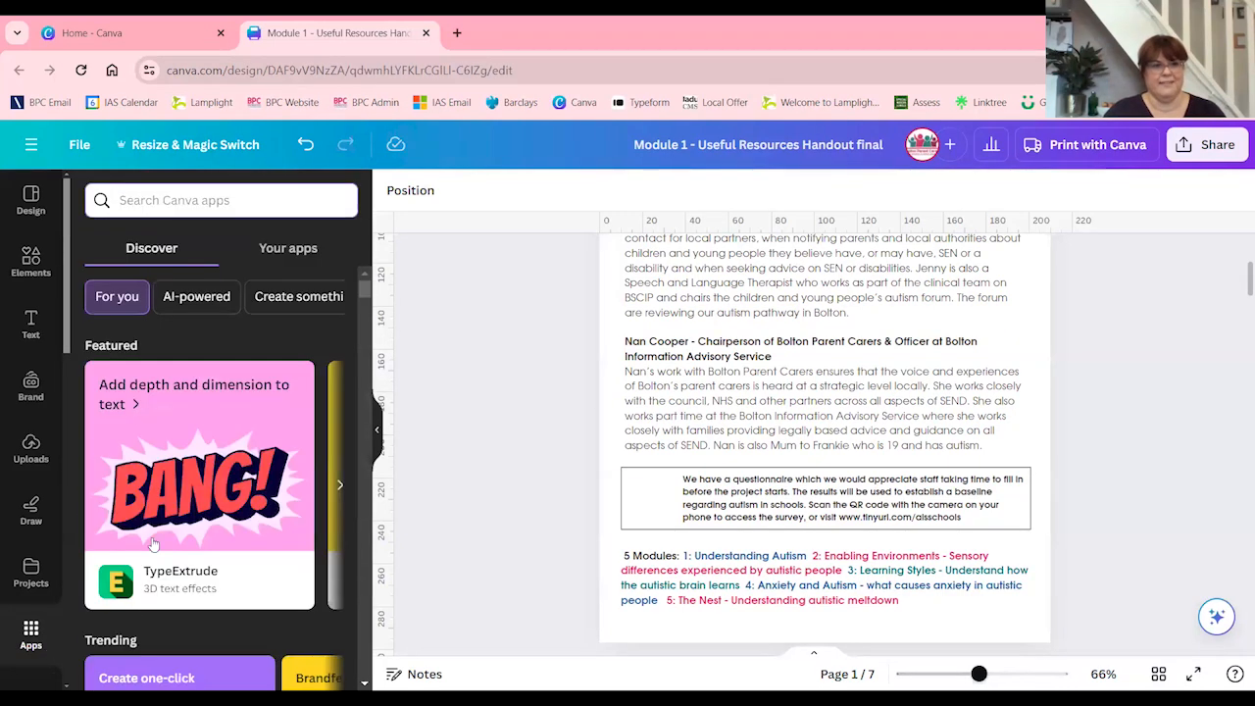
Open the QR Code app from the Popular group of Canva apps
scroll(152, 544, "down", 5)
scroll(200, 529, "down", 2)
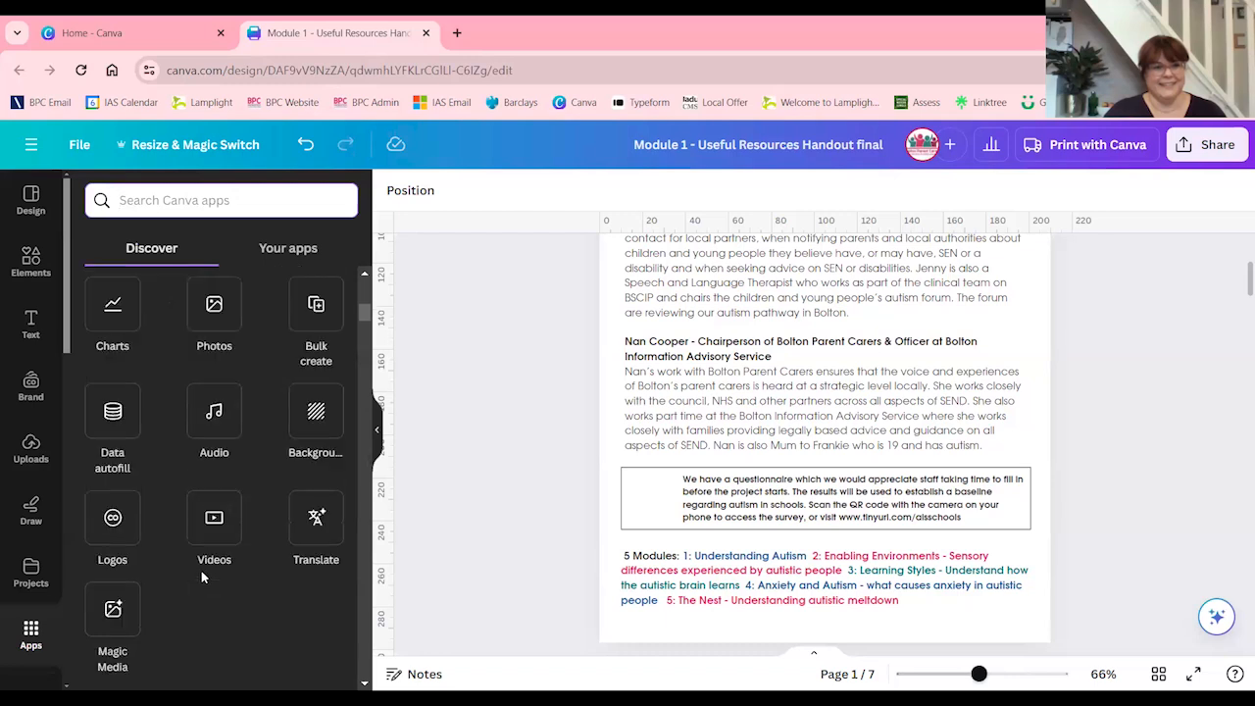
scroll(201, 570, "down", 6)
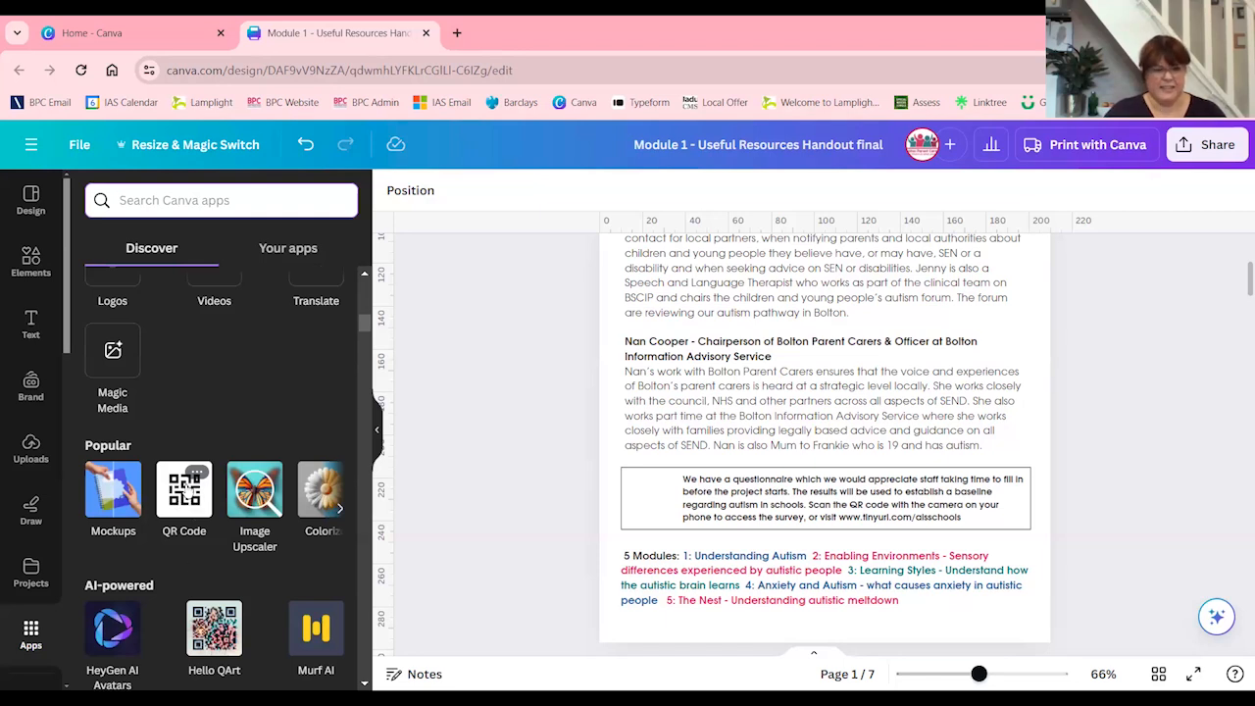
left_click(184, 495)
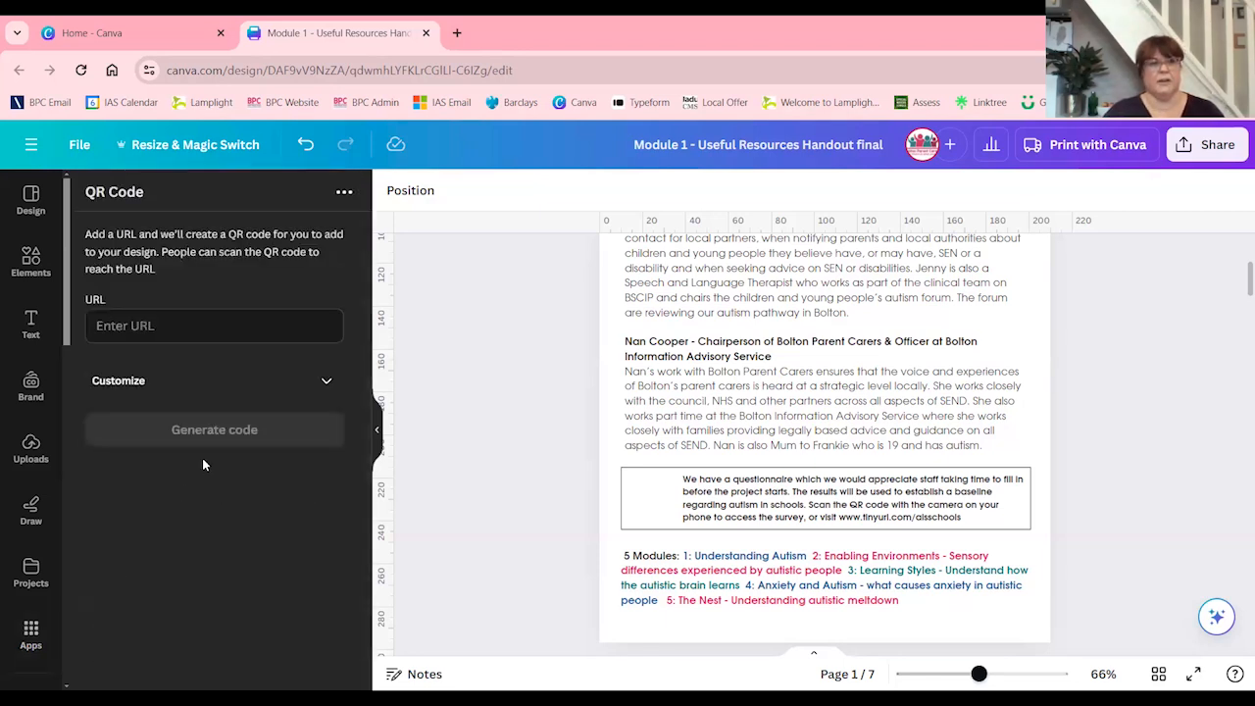
left_click(147, 334)
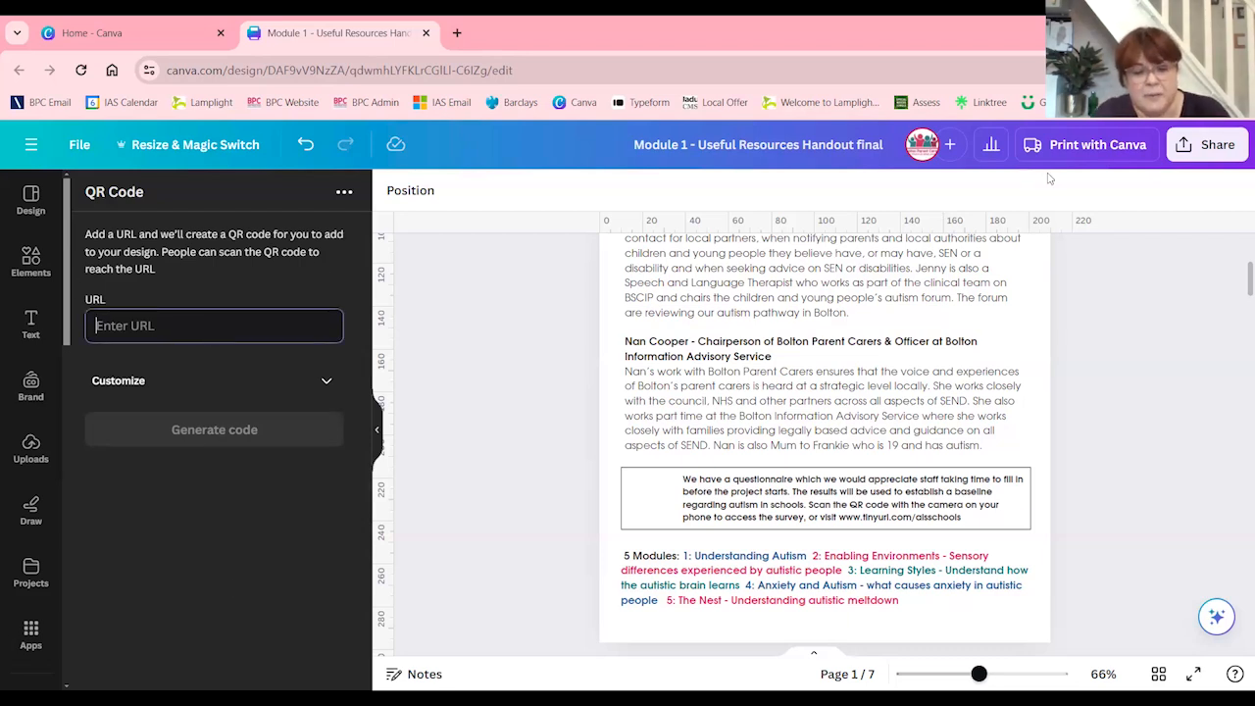
type("www.")
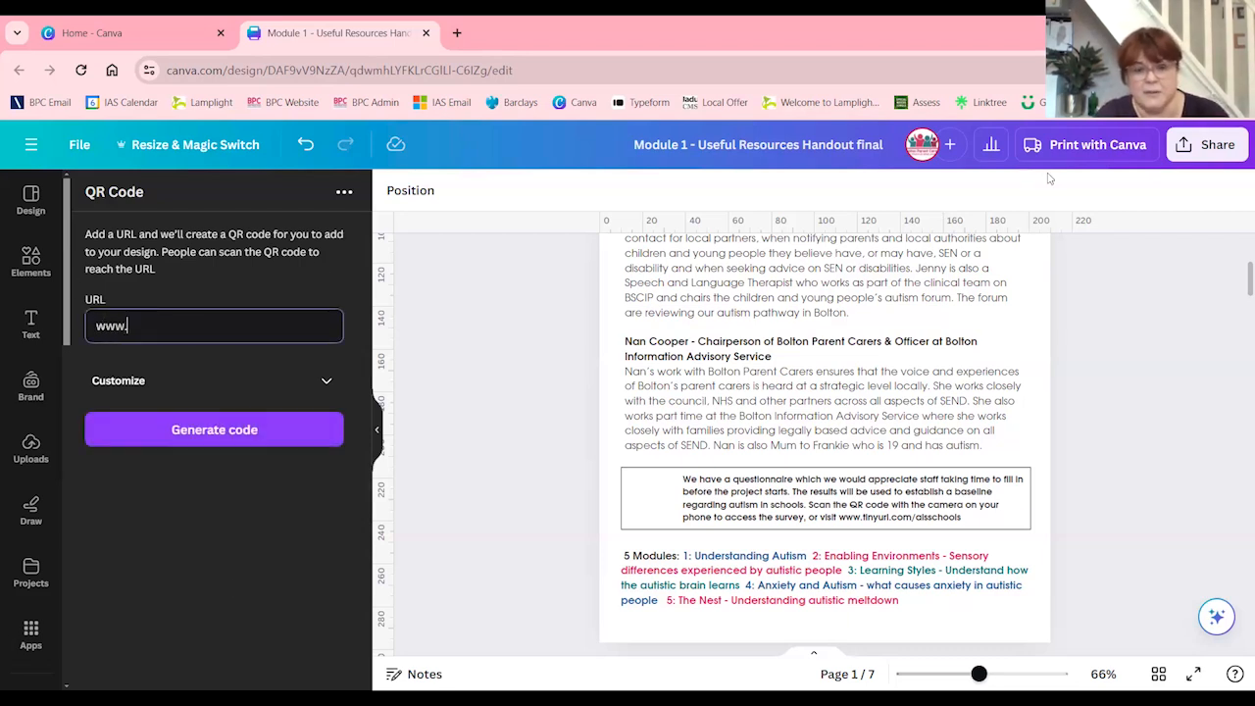
type("boltonparenmt")
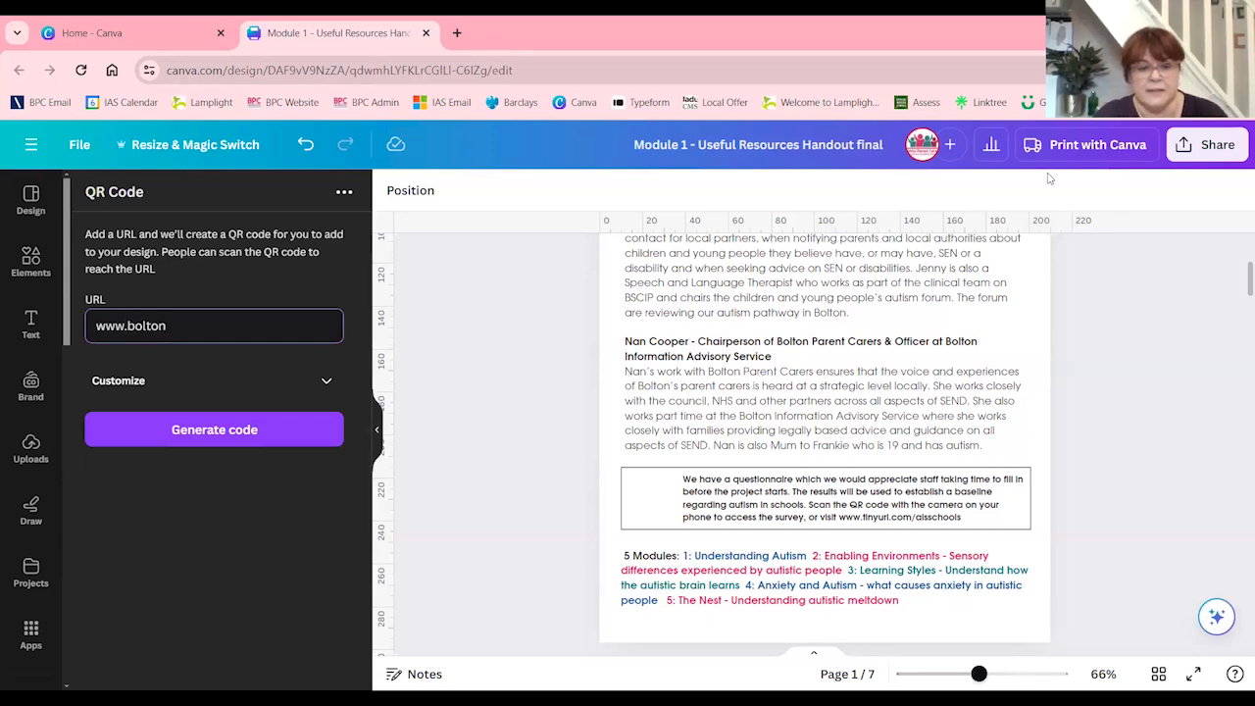
key("BackSpace")
key("BackSpace")
type("nt")
key("BackSpace")
key("BackSpace")
type("ts.o")
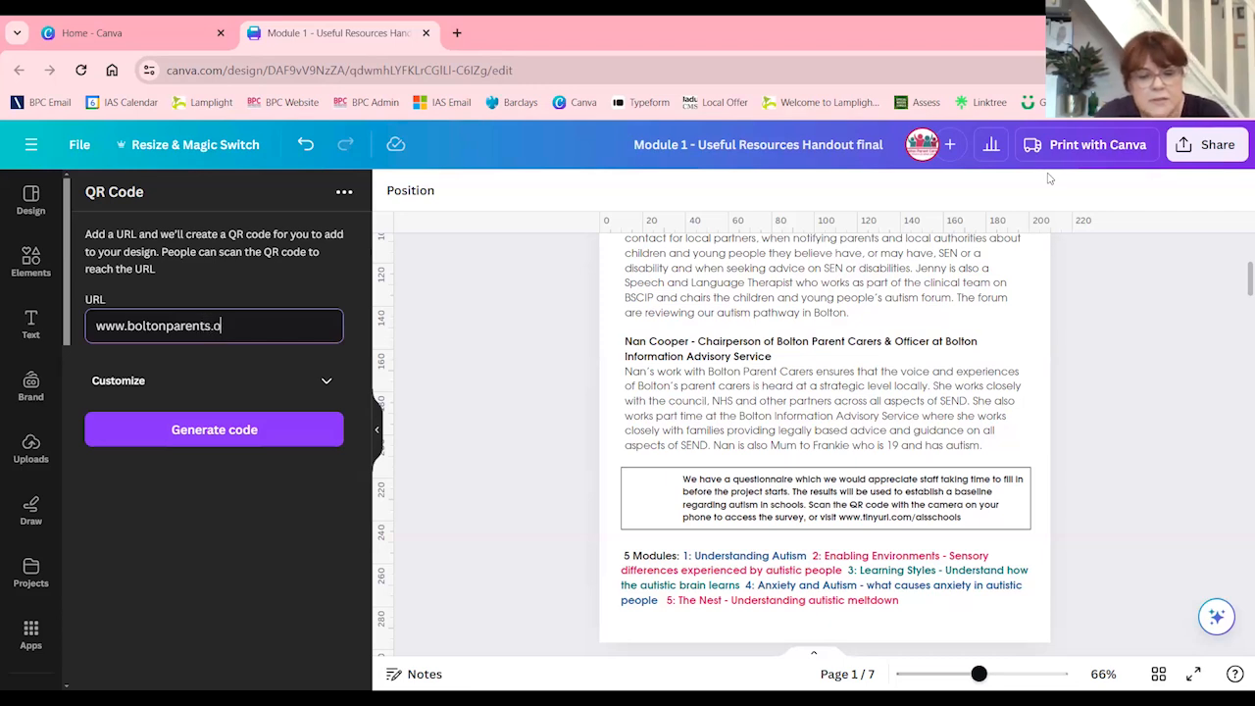
type("rg.uk")
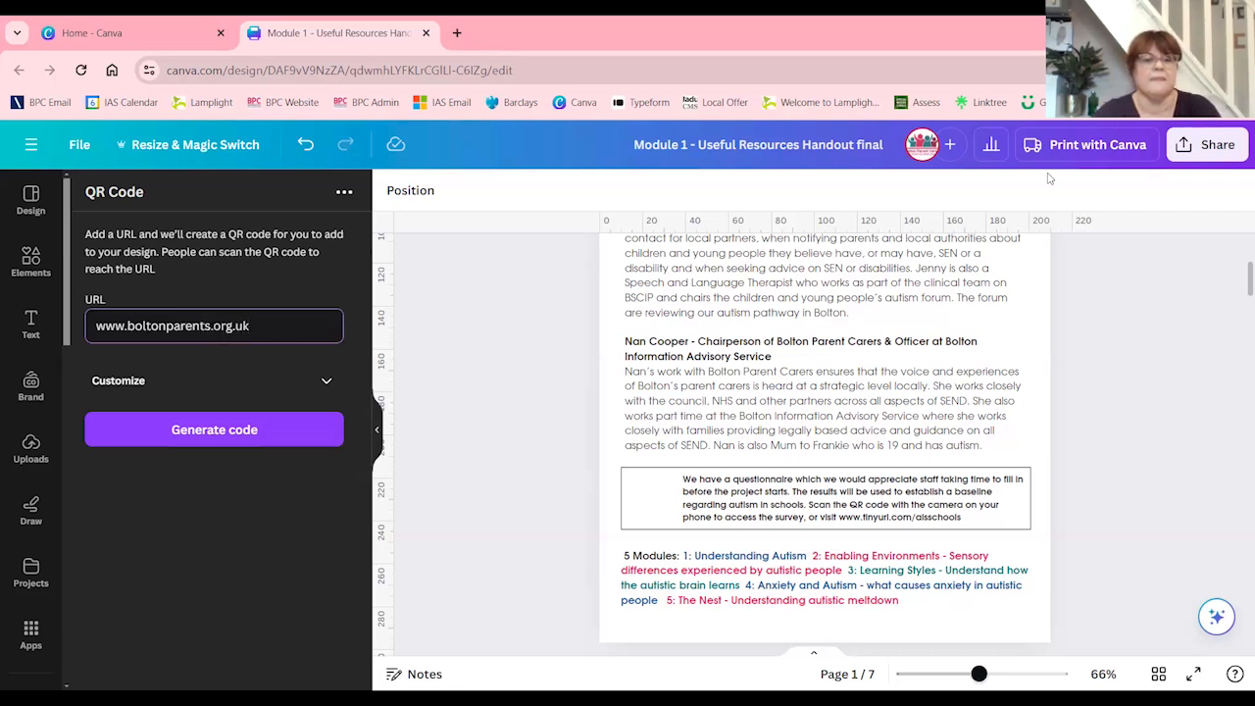
Generate the QR code, shrink it, and place it in the empty space beside the questionnaire text
left_click(241, 428)
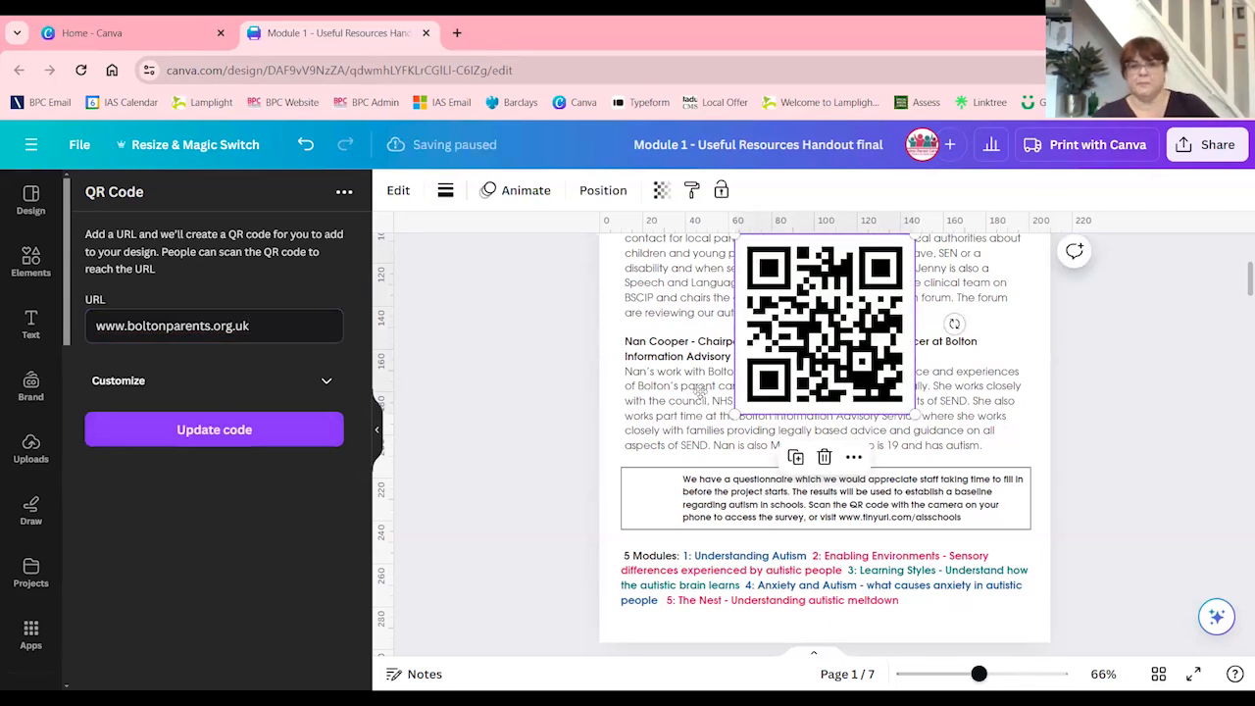
left_click_drag(802, 280, 692, 385)
left_click_drag(815, 348, 643, 481)
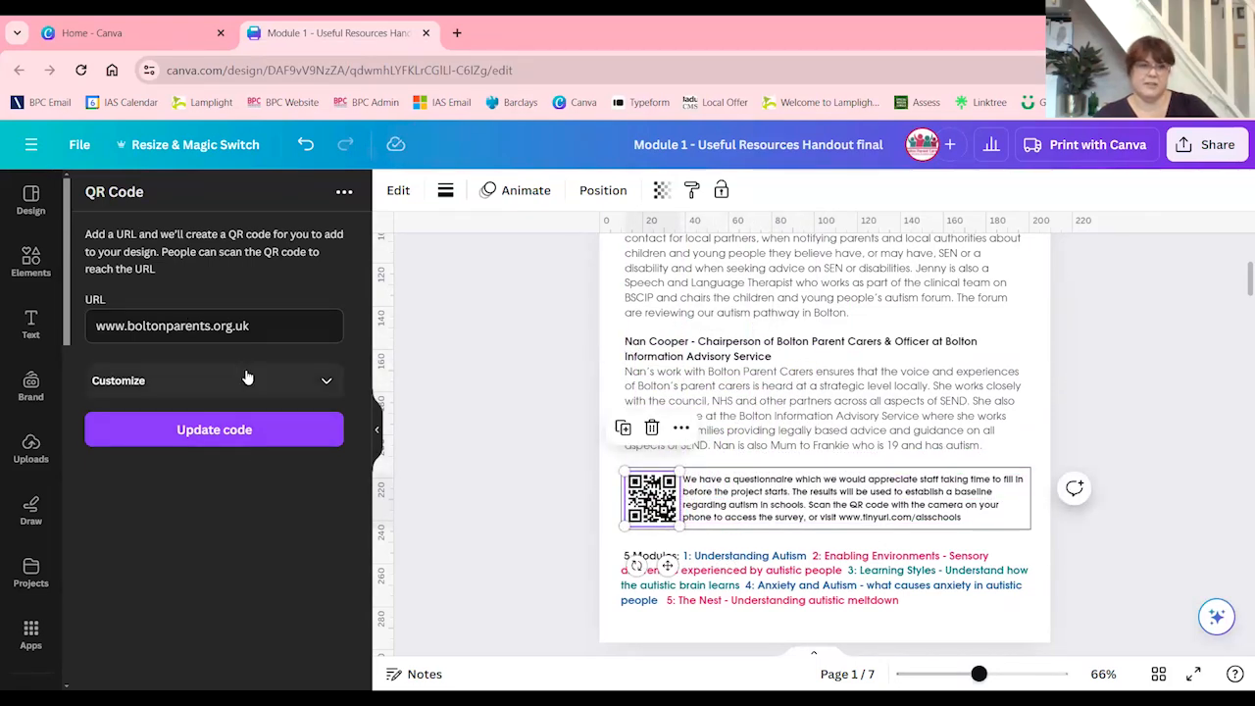
Customize the QR code with foreground color #AB1717 and a margin of 6, update it, and deselect it
left_click(249, 380)
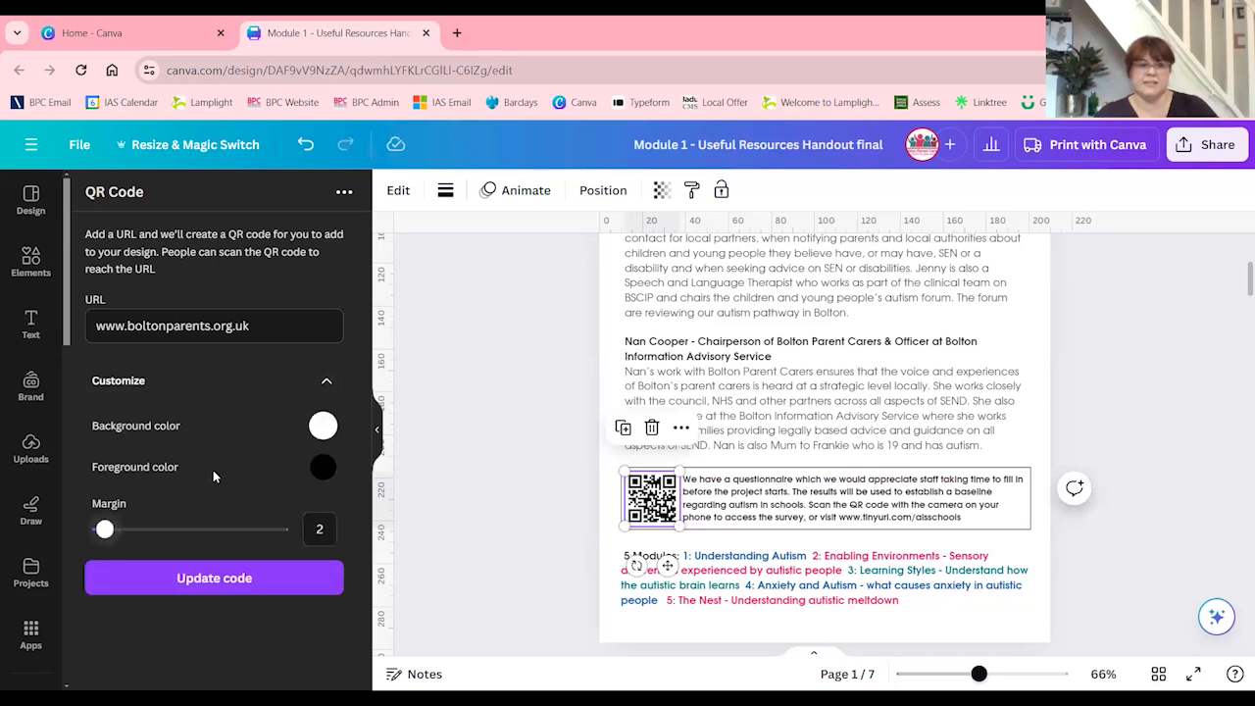
left_click(323, 466)
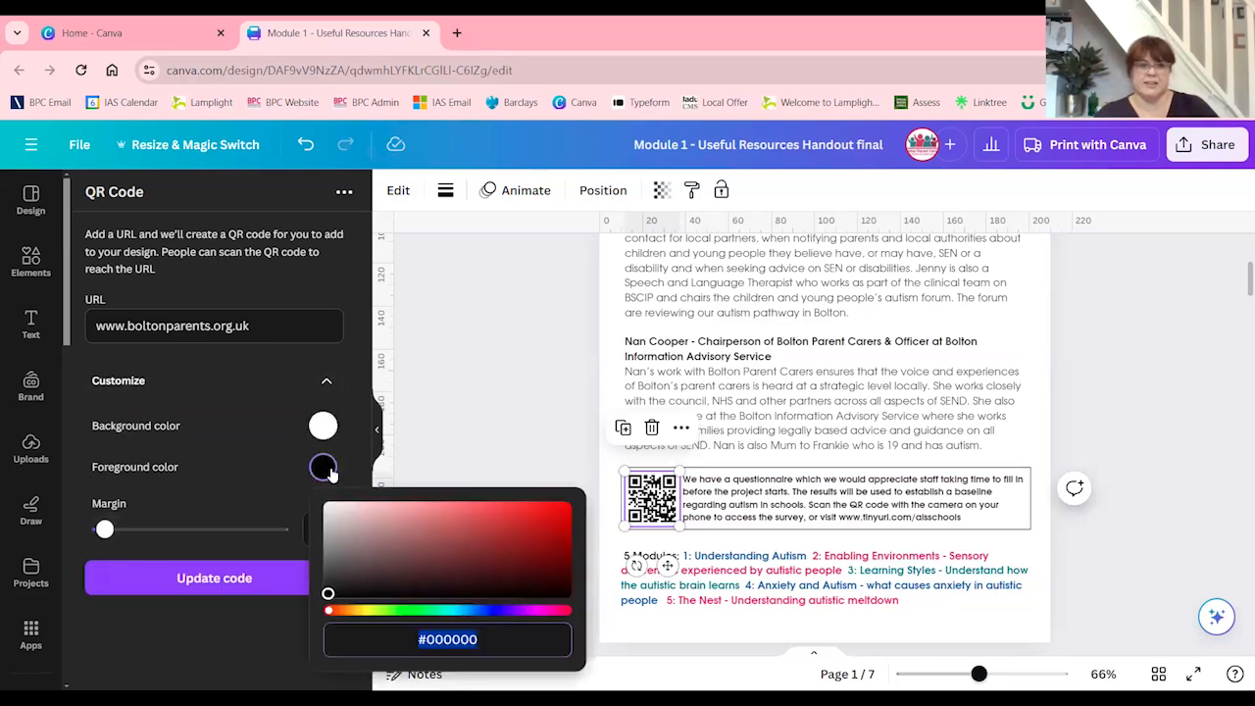
type("#A60717")
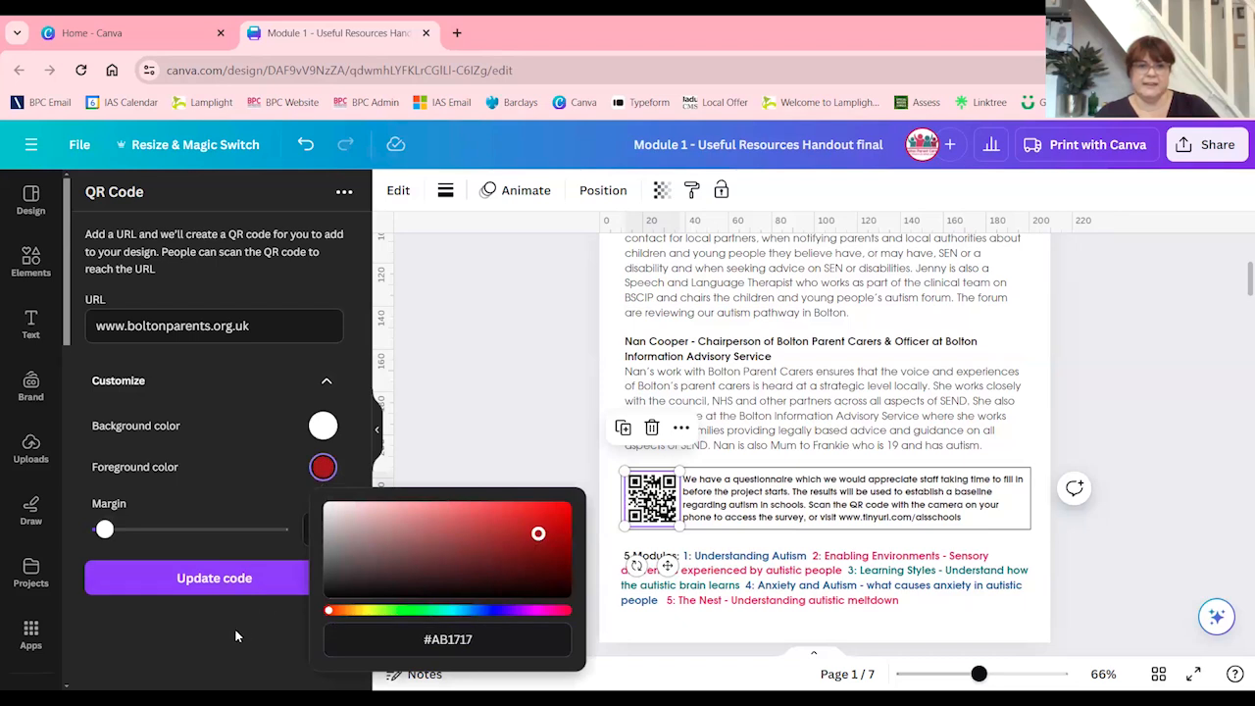
left_click(238, 637)
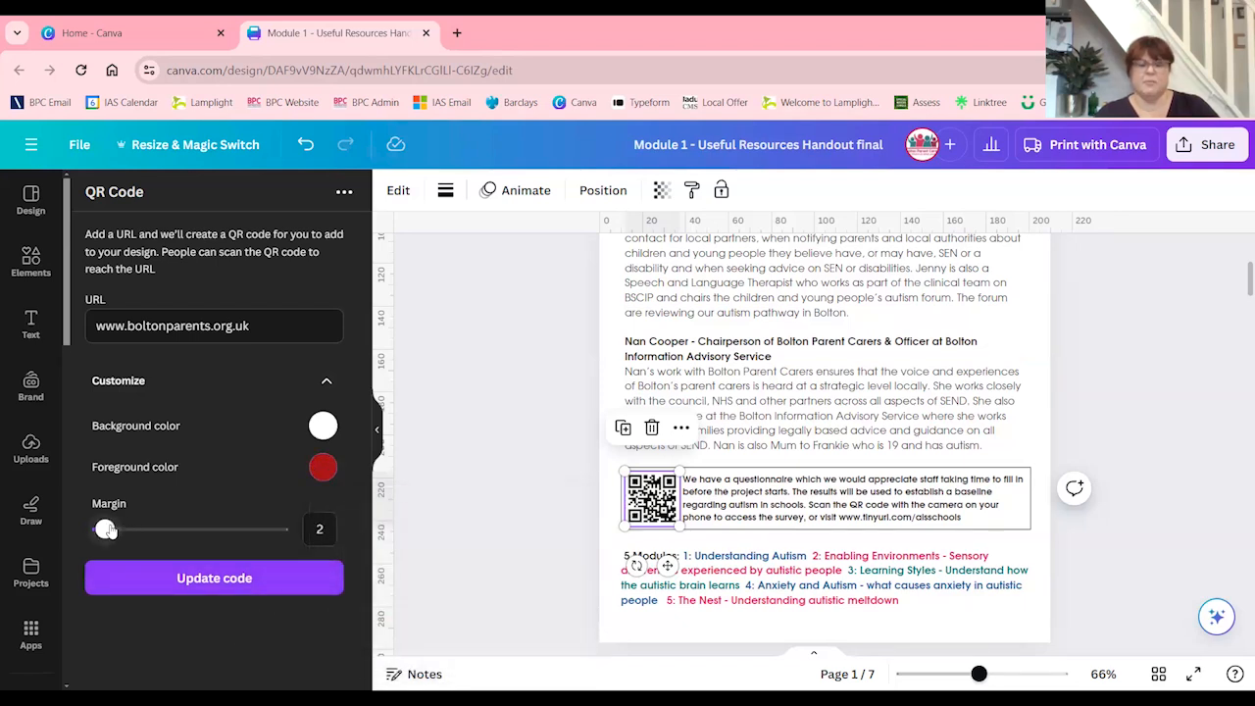
left_click_drag(105, 529, 131, 530)
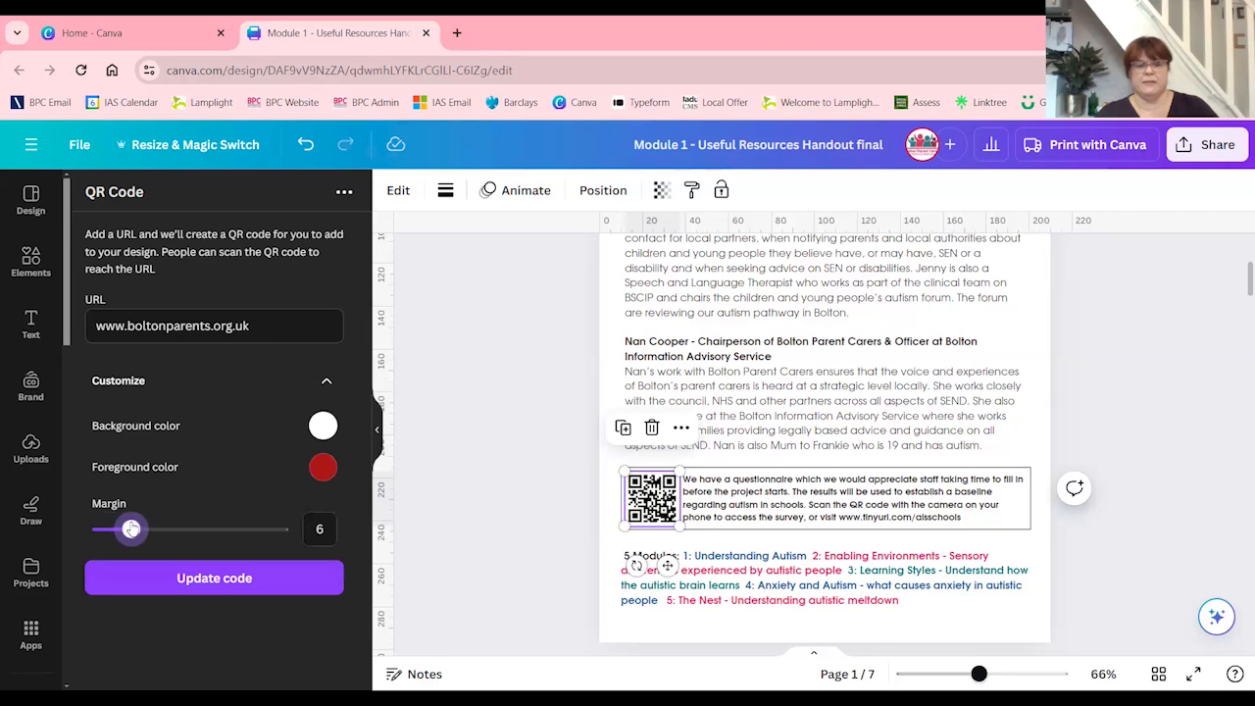
left_click(238, 580)
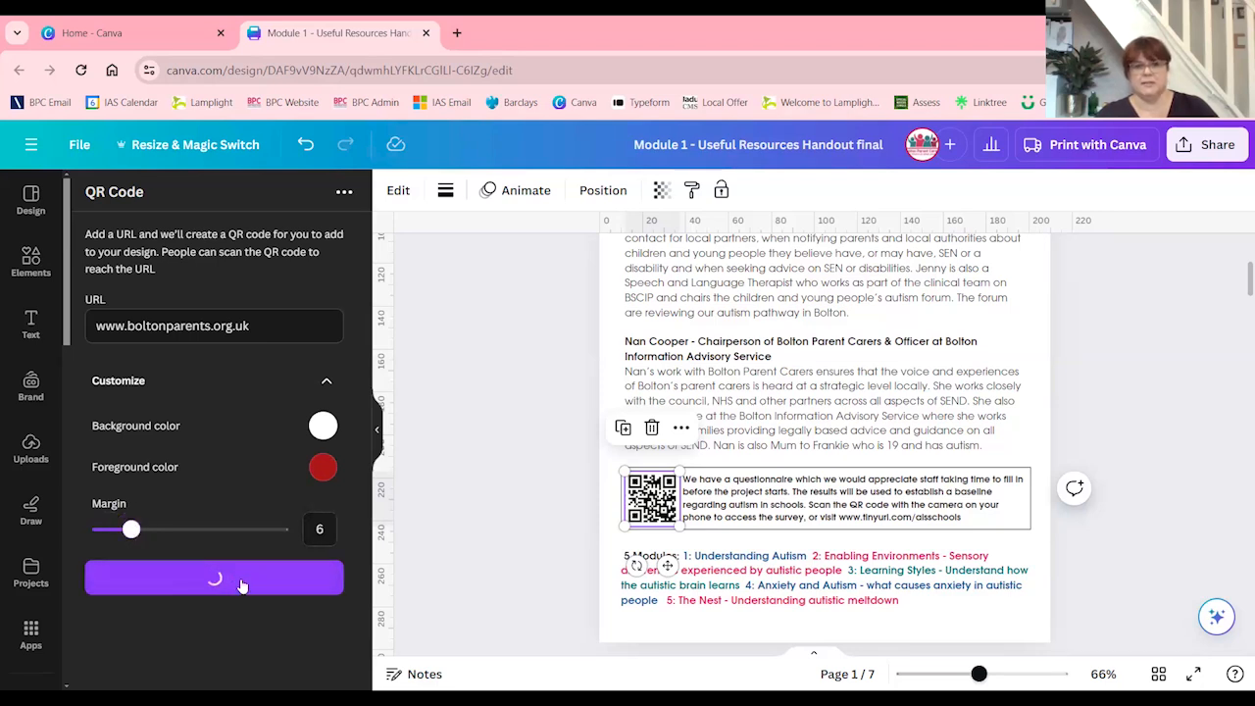
left_click(617, 459)
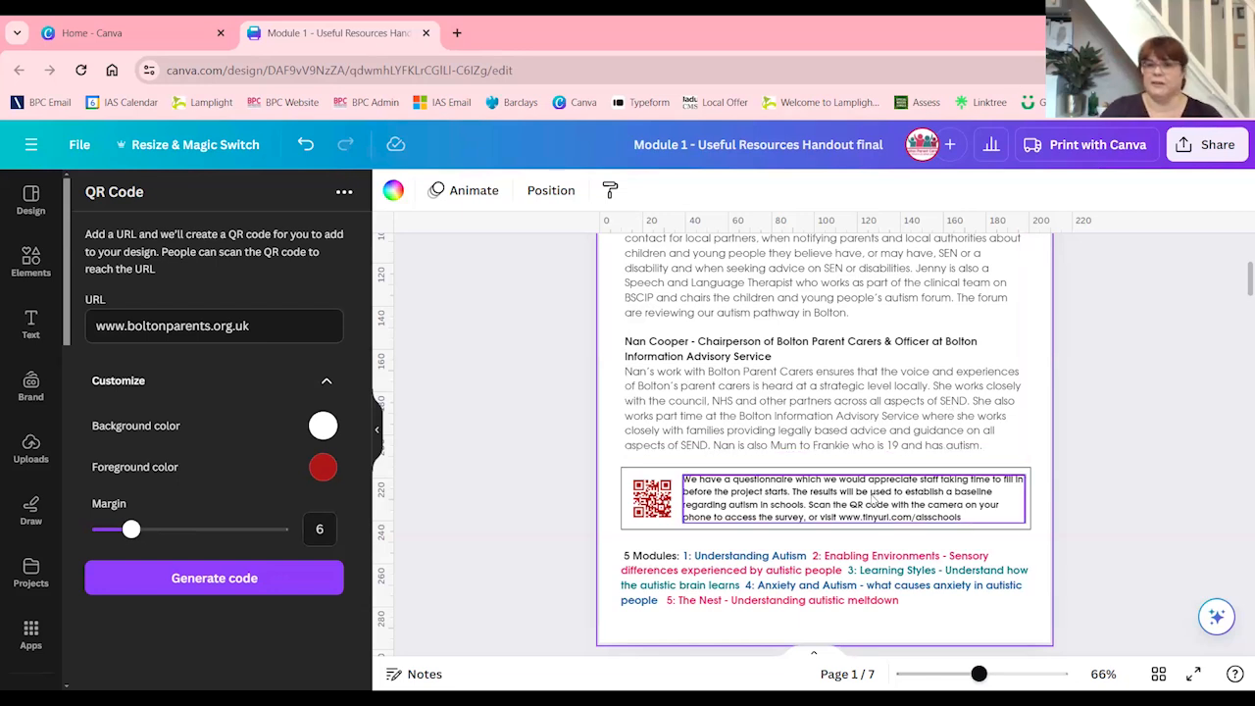
Examine the handout's resource pages, their QR codes and illustrations, through to the end of page 7
scroll(872, 498, "down", 10)
left_click_drag(1236, 354, 1237, 383)
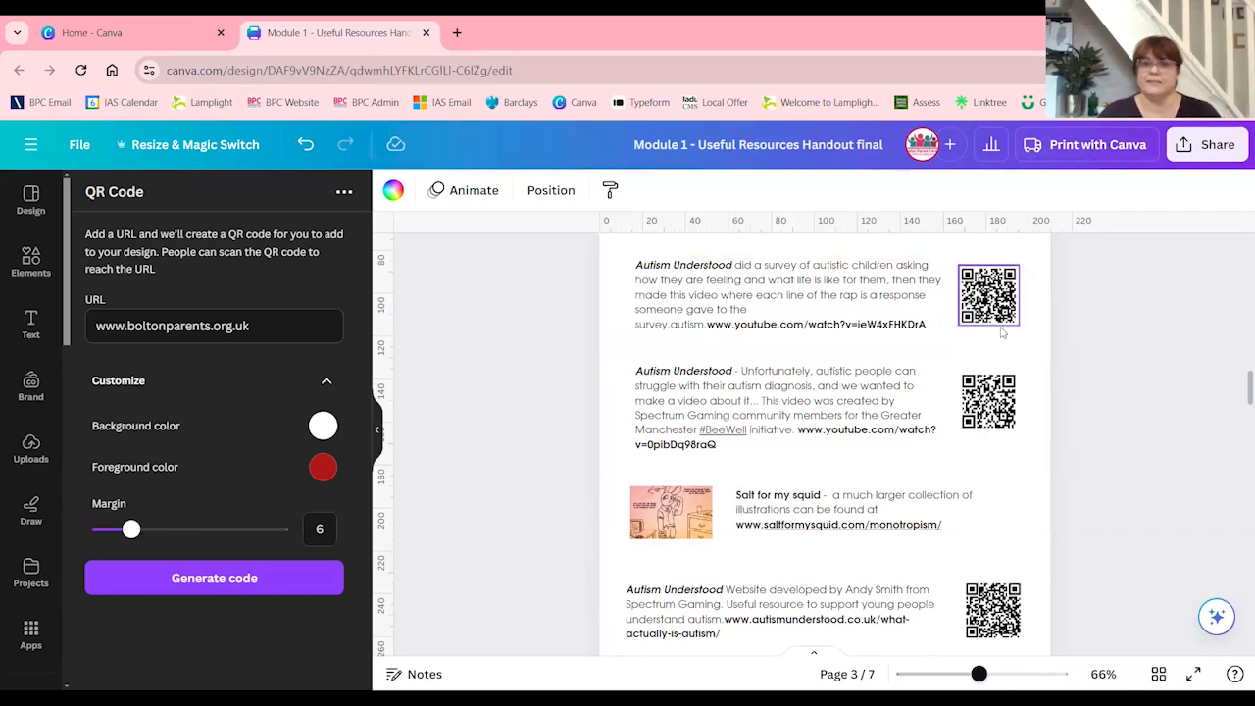
scroll(999, 425, "down", 4)
scroll(998, 425, "down", 3)
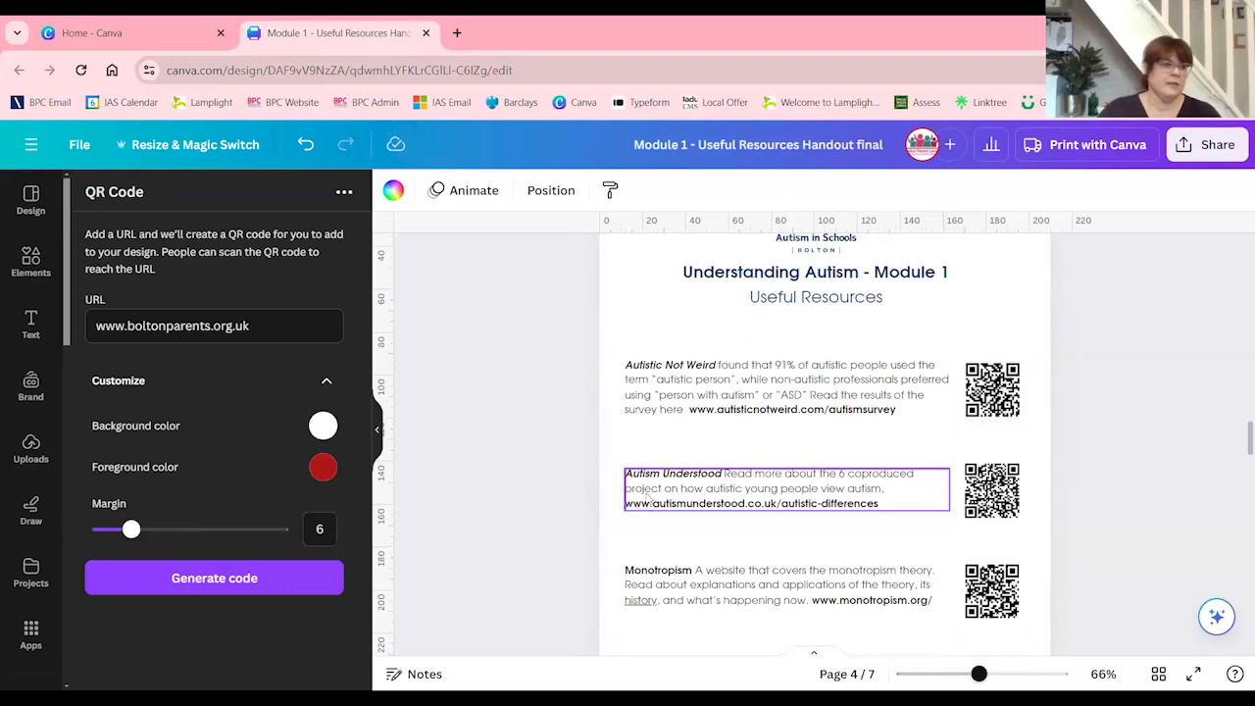
scroll(648, 502, "down", 4)
scroll(648, 500, "down", 3)
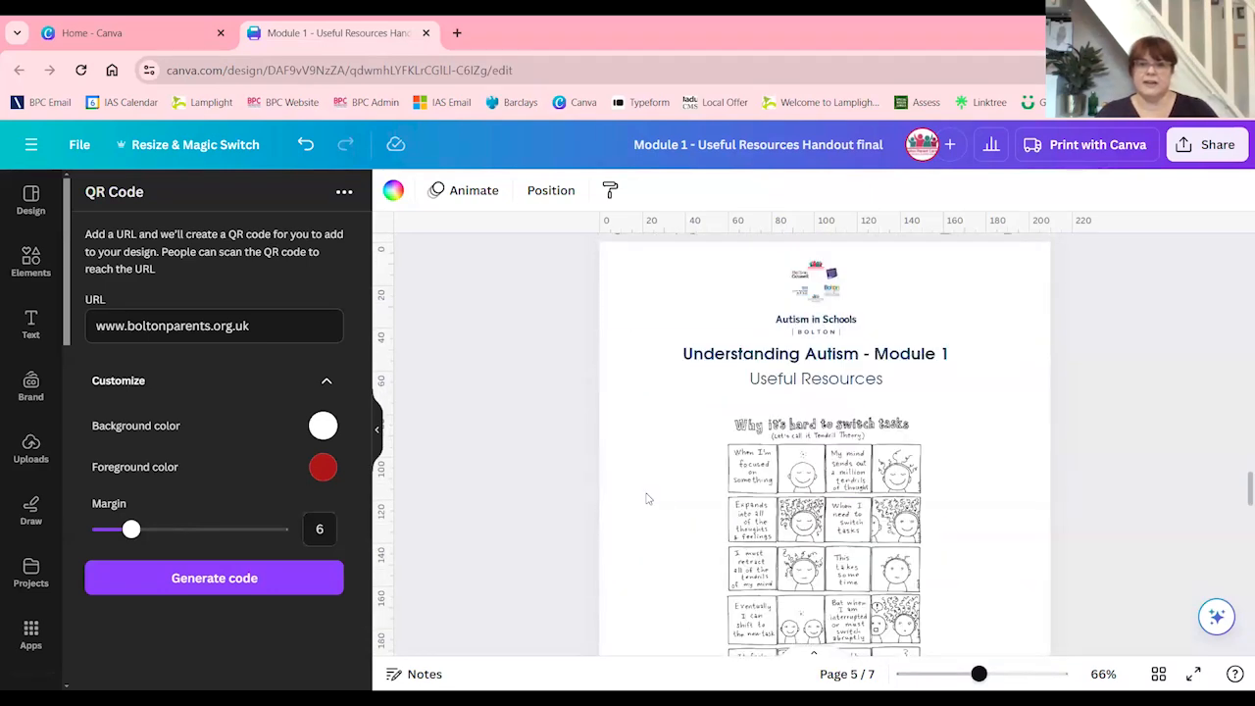
scroll(646, 499, "down", 1)
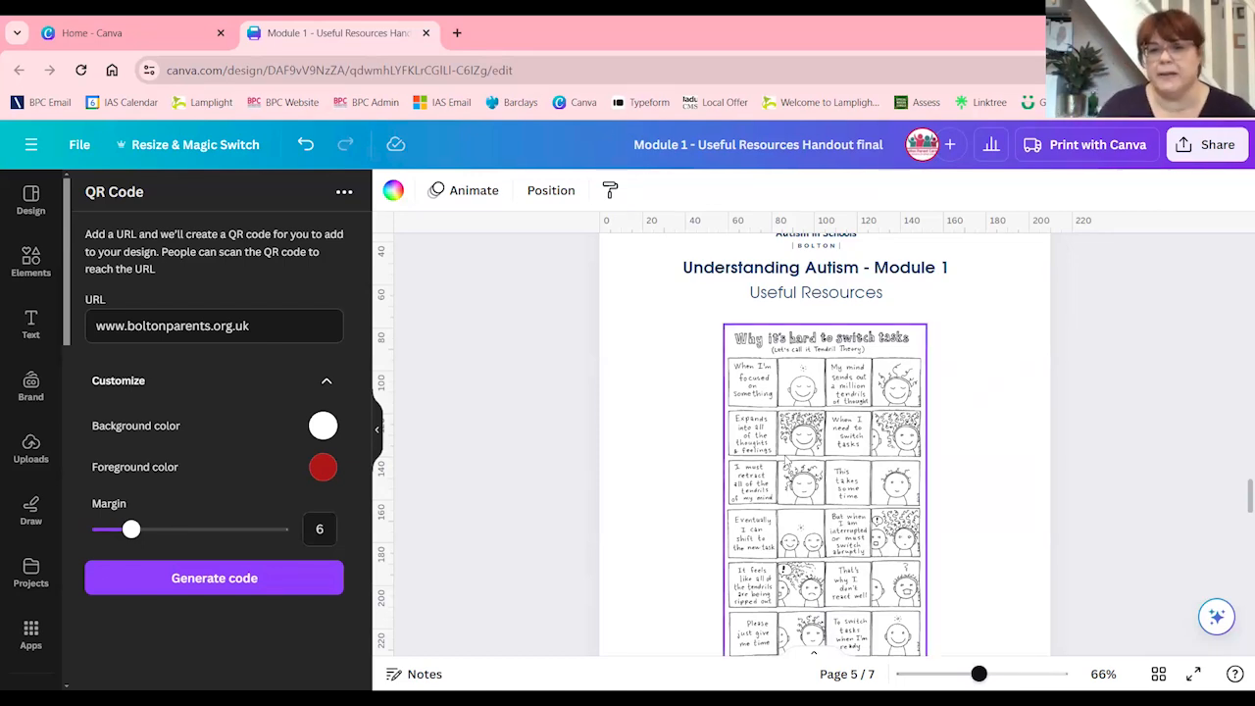
scroll(827, 471, "down", 15)
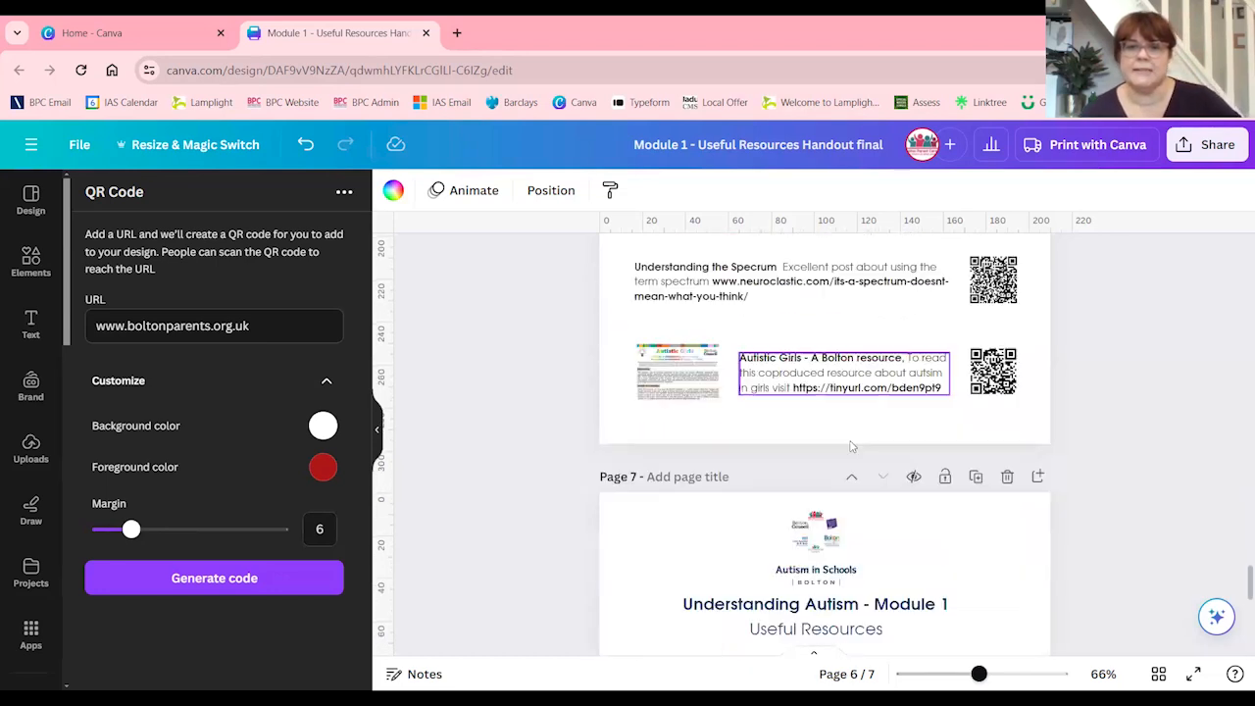
scroll(806, 450, "up", 8)
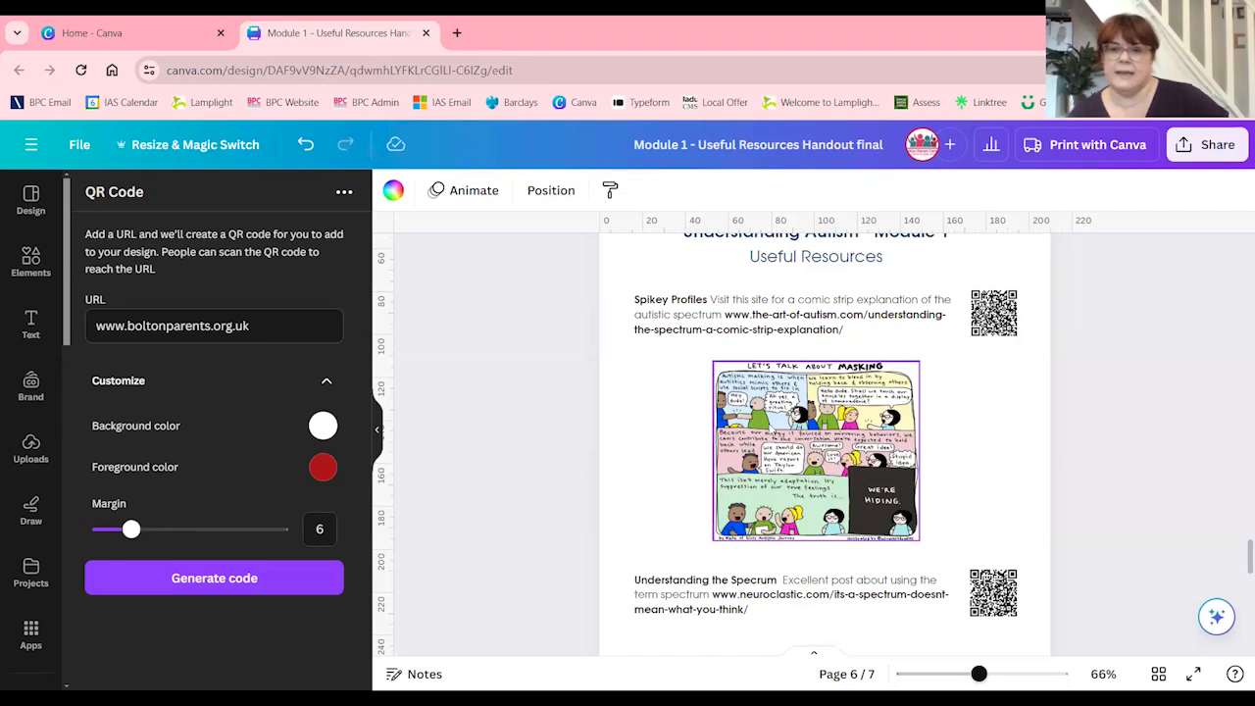
scroll(771, 432, "down", 1)
scroll(763, 449, "down", 6)
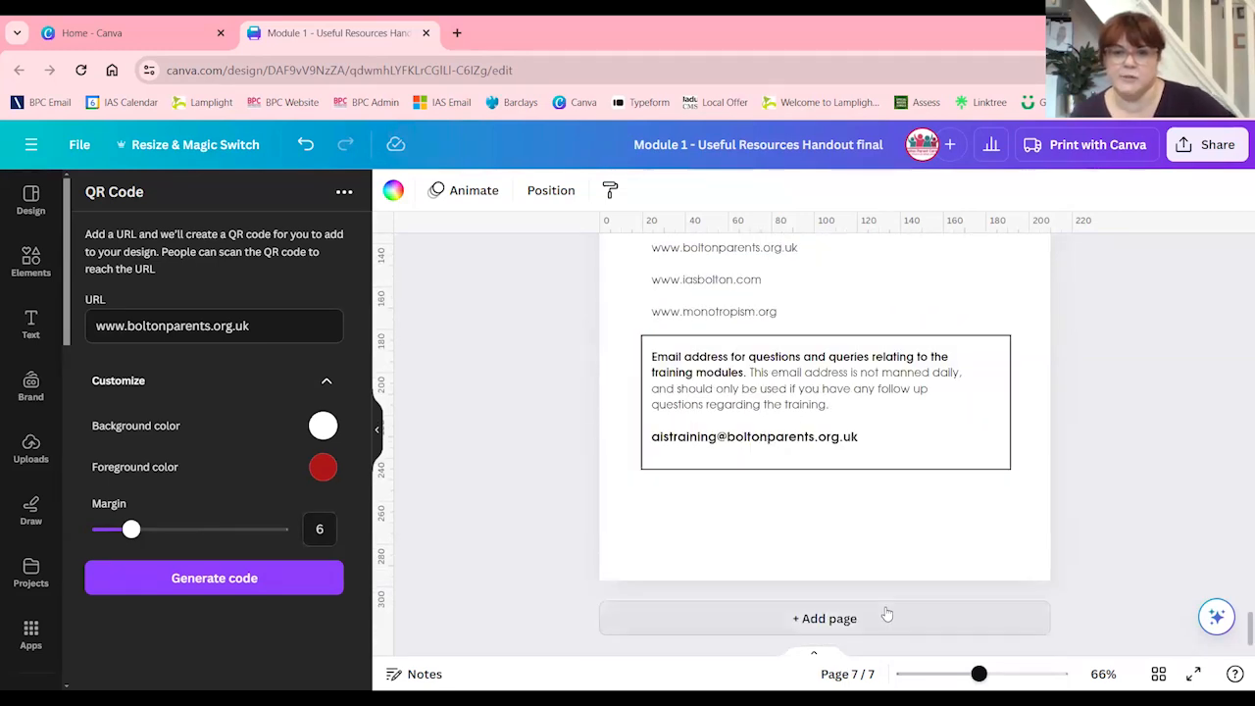
Add a blank page at the end of the handout and collapse the QR Code app
left_click(886, 613)
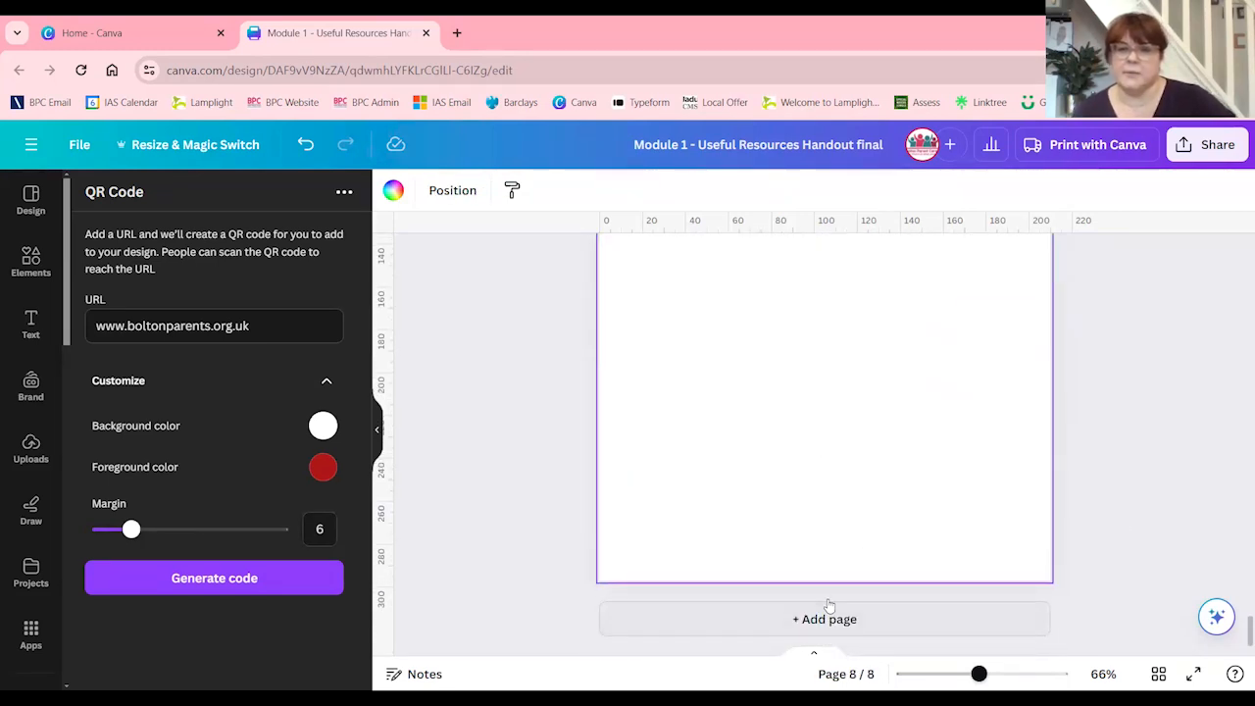
scroll(823, 603, "up", 4)
scroll(823, 603, "up", 8)
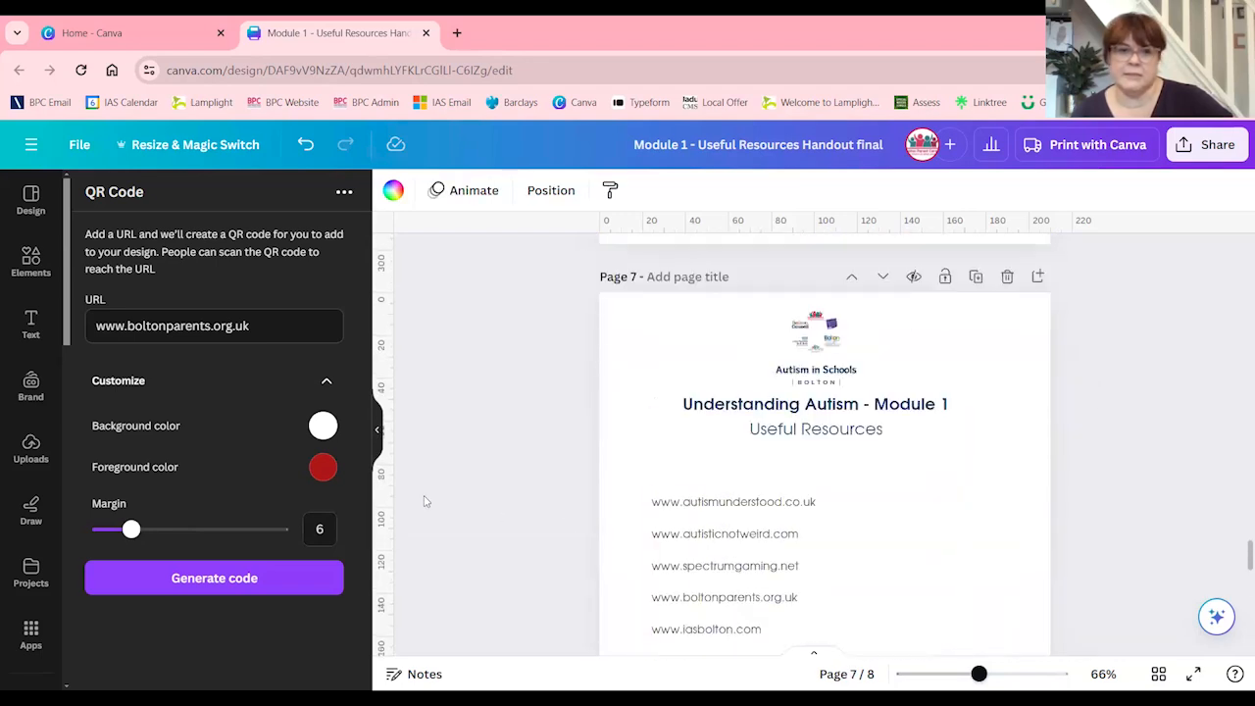
left_click(376, 429)
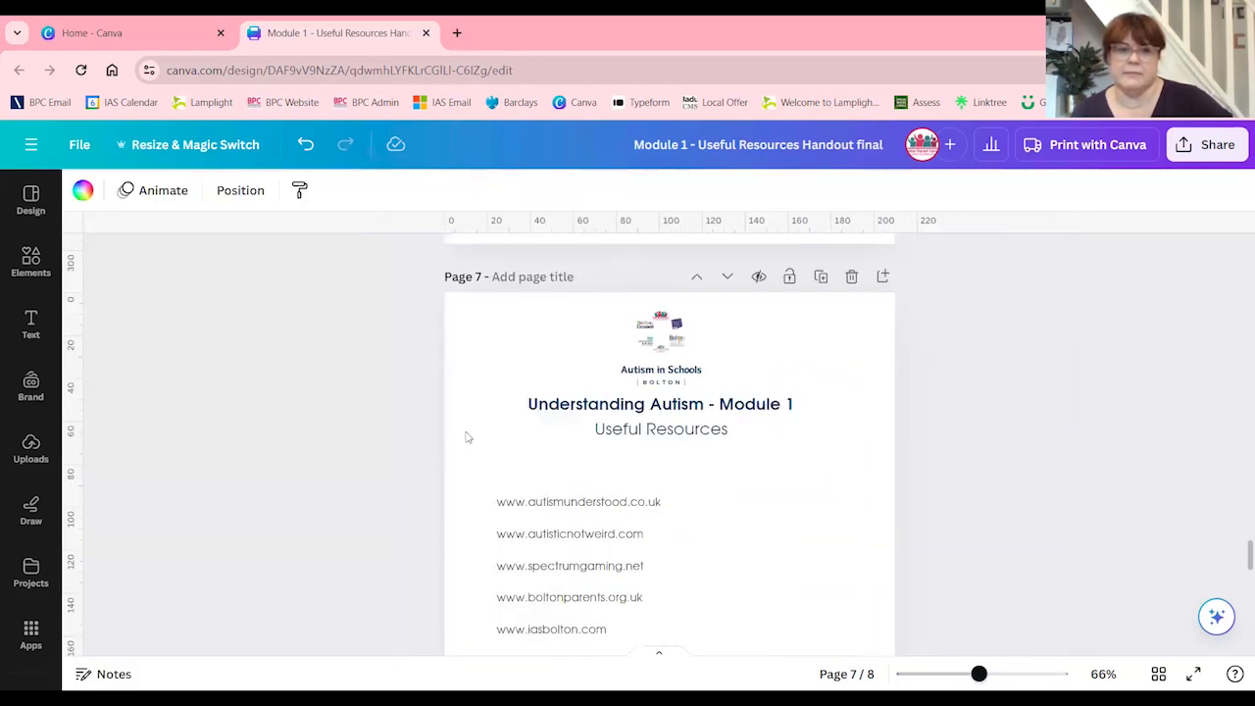
scroll(575, 512, "down", 3)
scroll(575, 511, "down", 6)
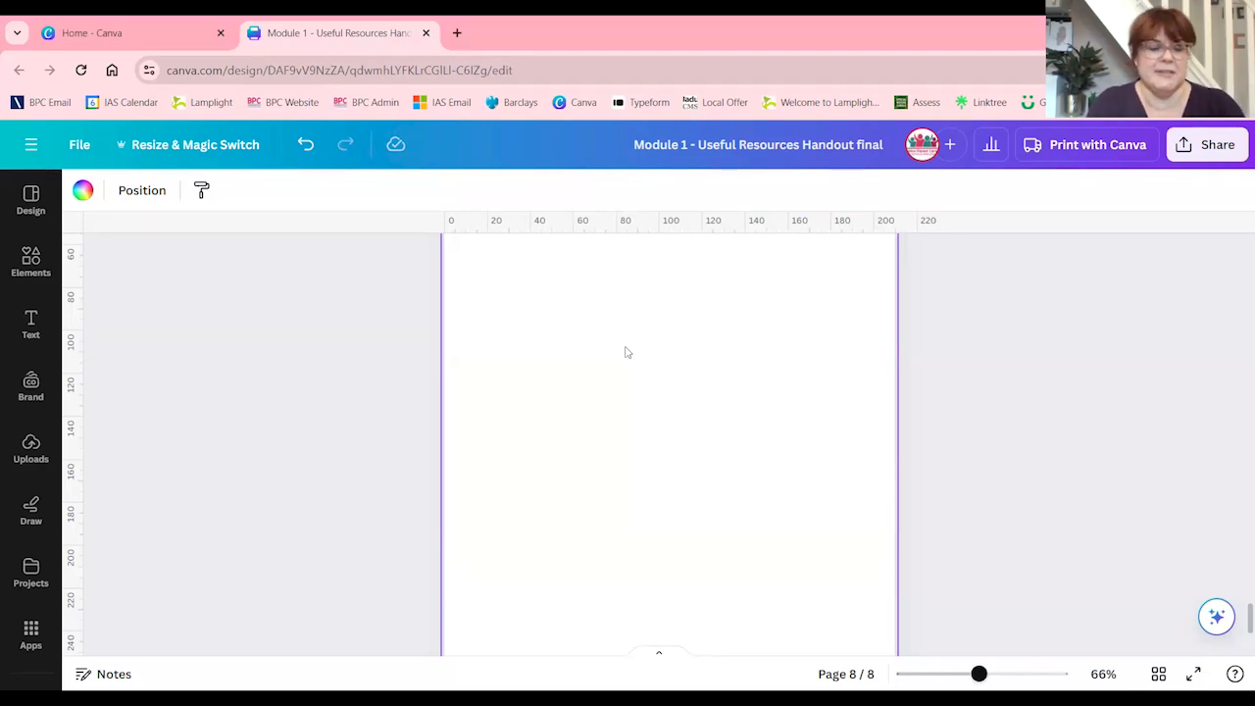
Paste the copied meltdowns poster with the dinosaur silhouette onto blank page 8
scroll(627, 352, "up", 3)
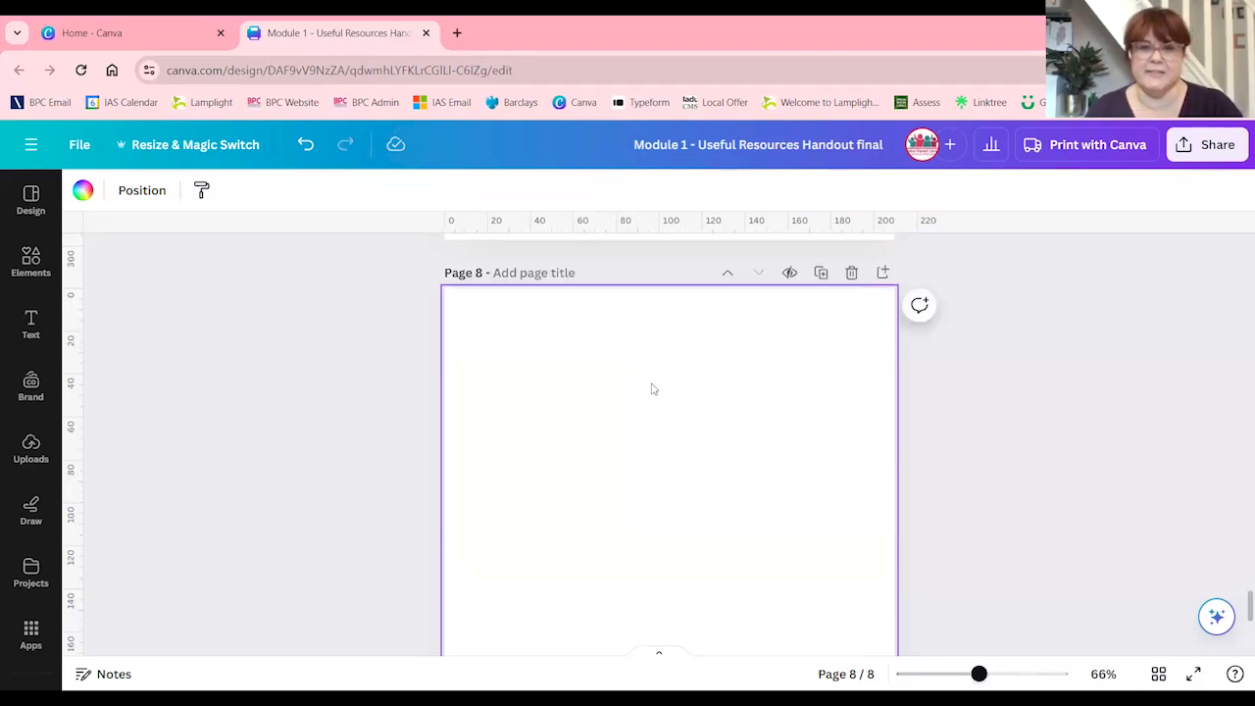
right_click(677, 504)
left_click(722, 559)
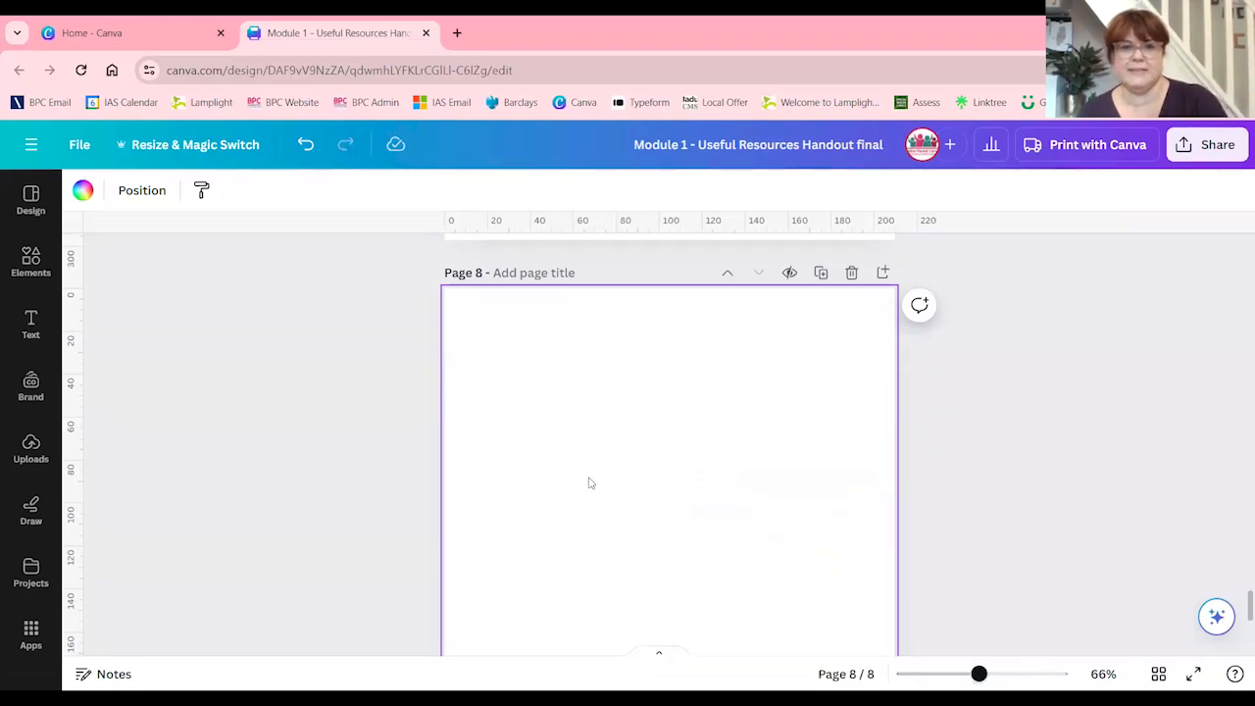
scroll(588, 481, "down", 2)
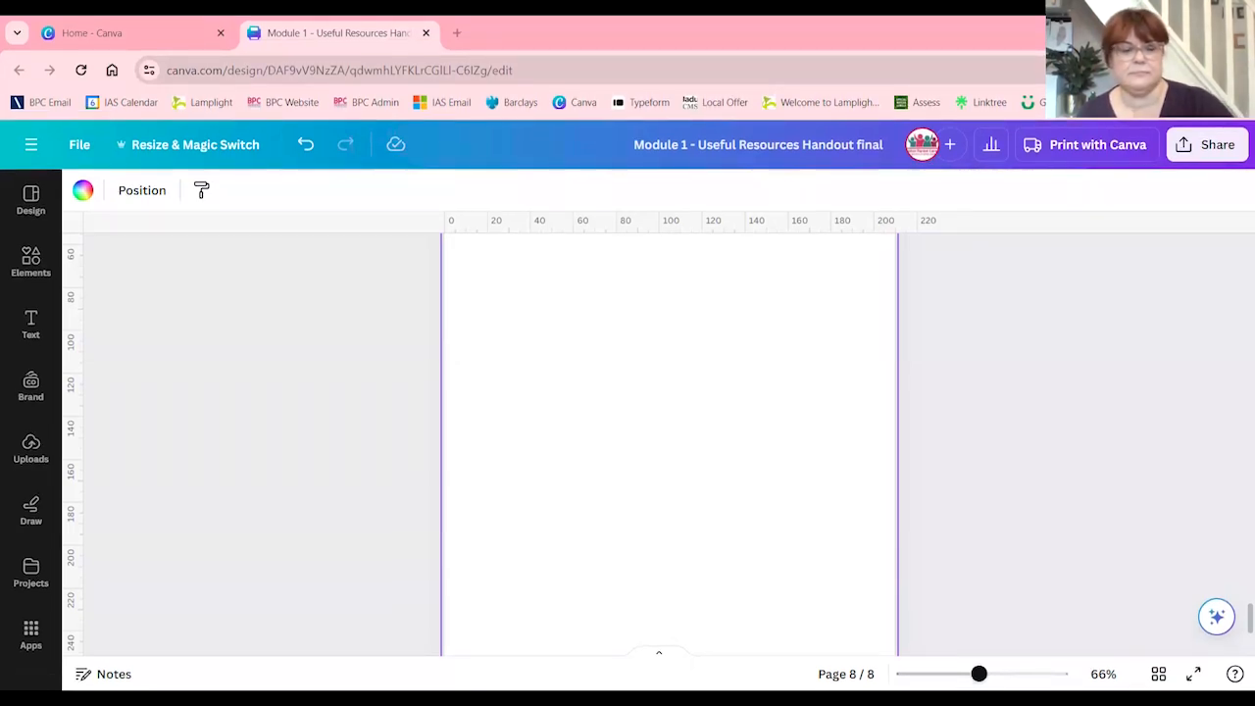
key("ctrl+v")
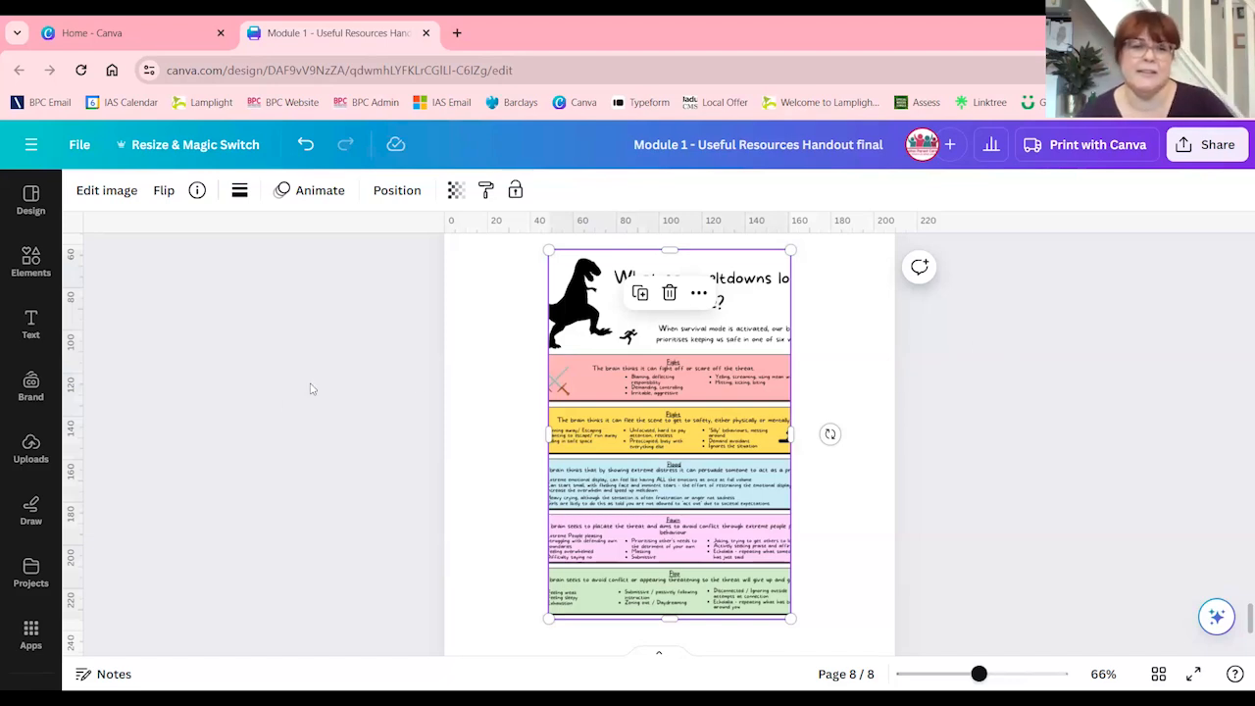
right_click(478, 378)
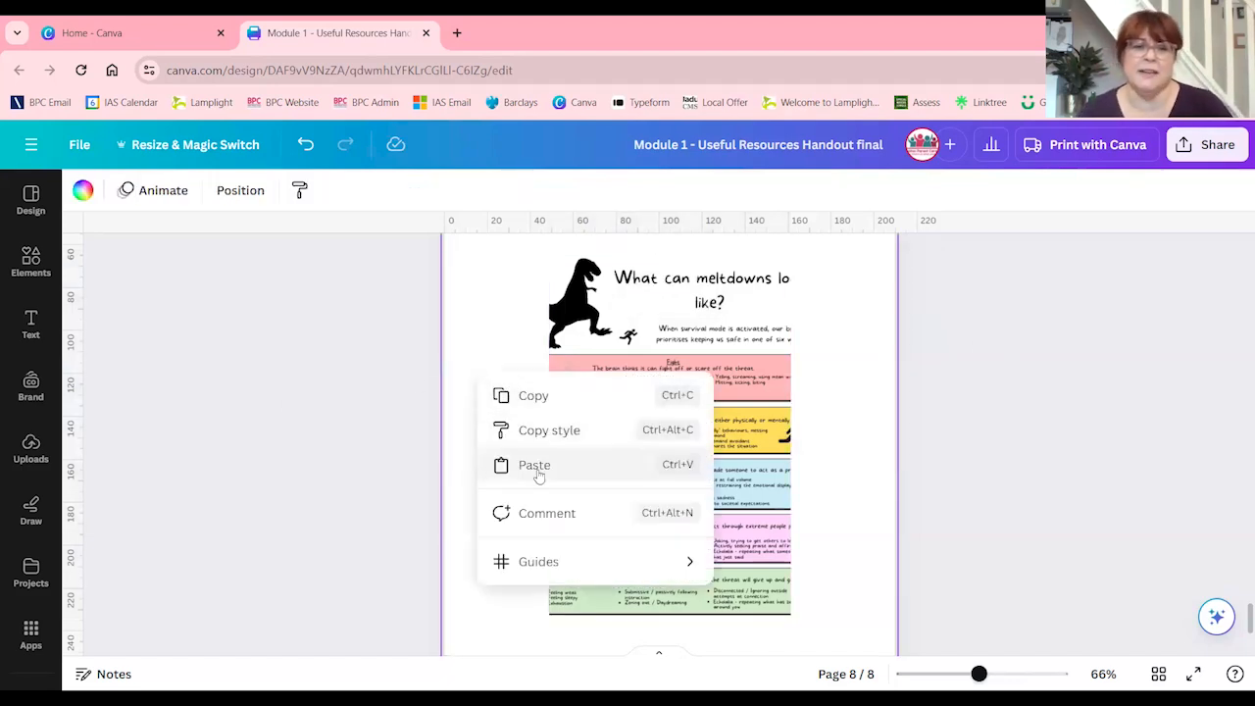
left_click(841, 433)
Move the meltdowns poster towards the left margin of page 8, enlarge it to about 150 mm wide, and deselect it
left_click_drag(711, 479, 652, 498)
scroll(700, 546, "down", 1)
left_click_drag(751, 583, 863, 667)
left_click(856, 436)
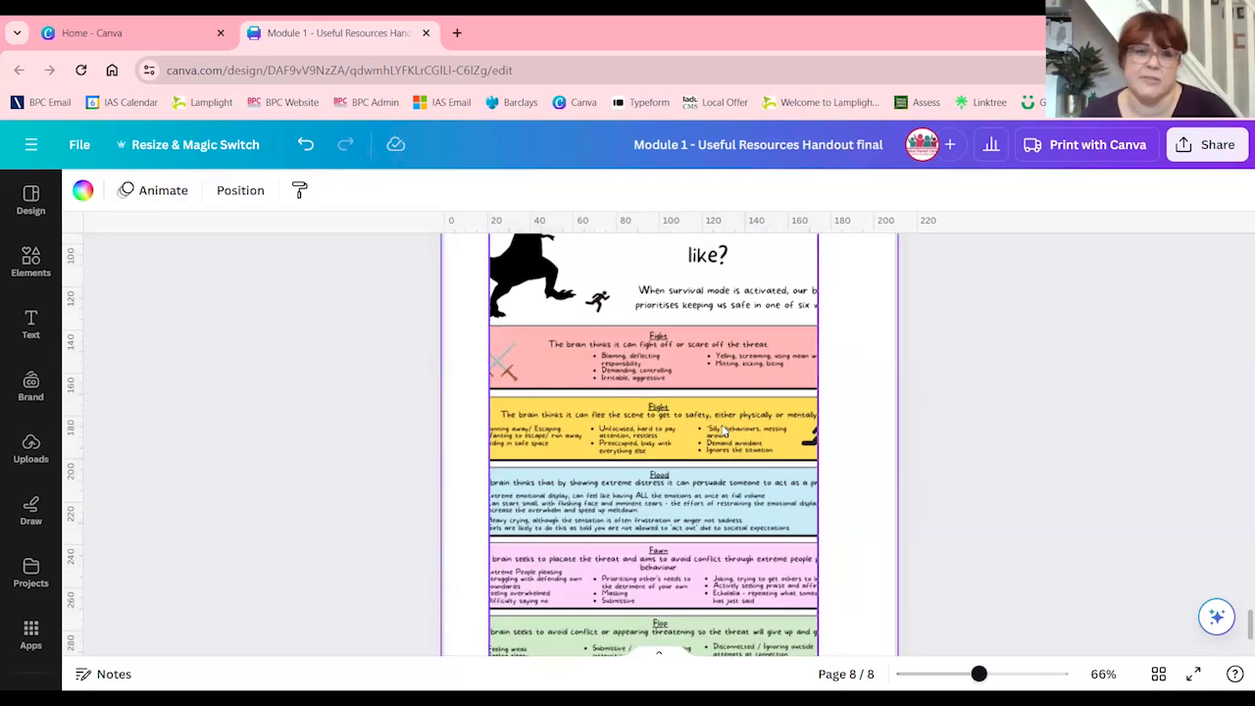
scroll(688, 429, "up", 3)
scroll(698, 424, "down", 3)
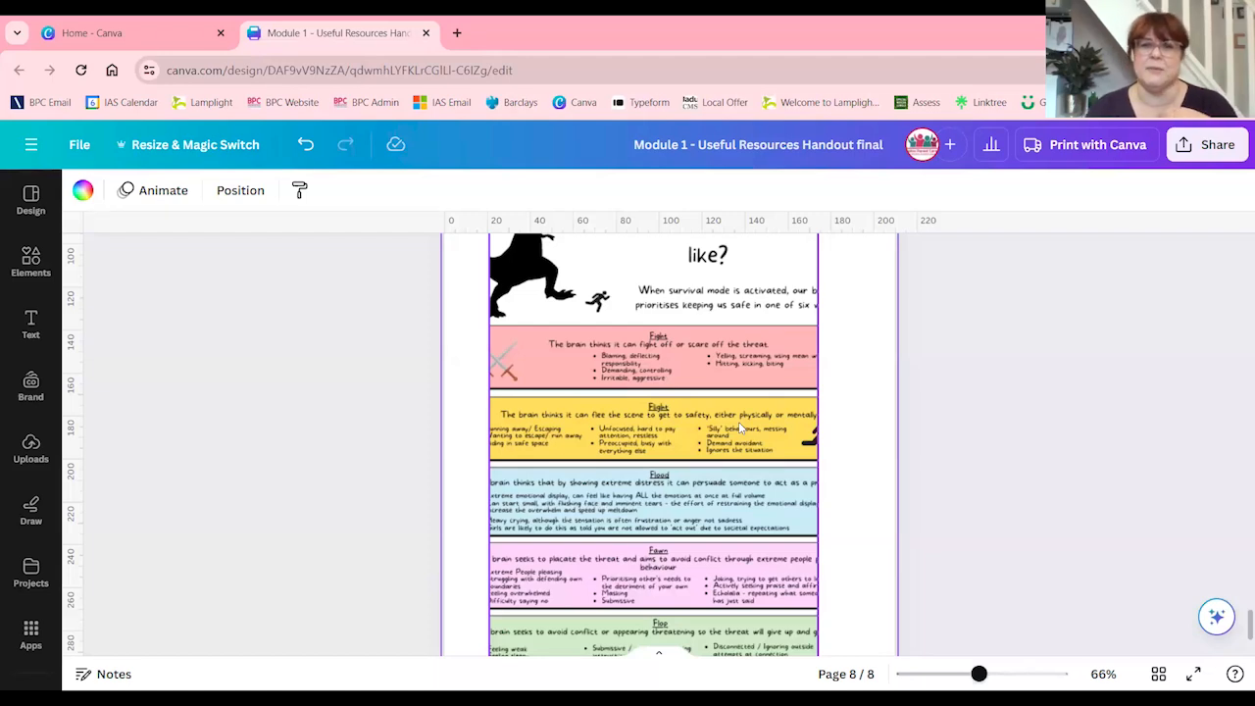
Crop the "Why it's hard to switch tasks" comic on page 5 from below, keeping its title and first two rows
scroll(741, 428, "up", 15)
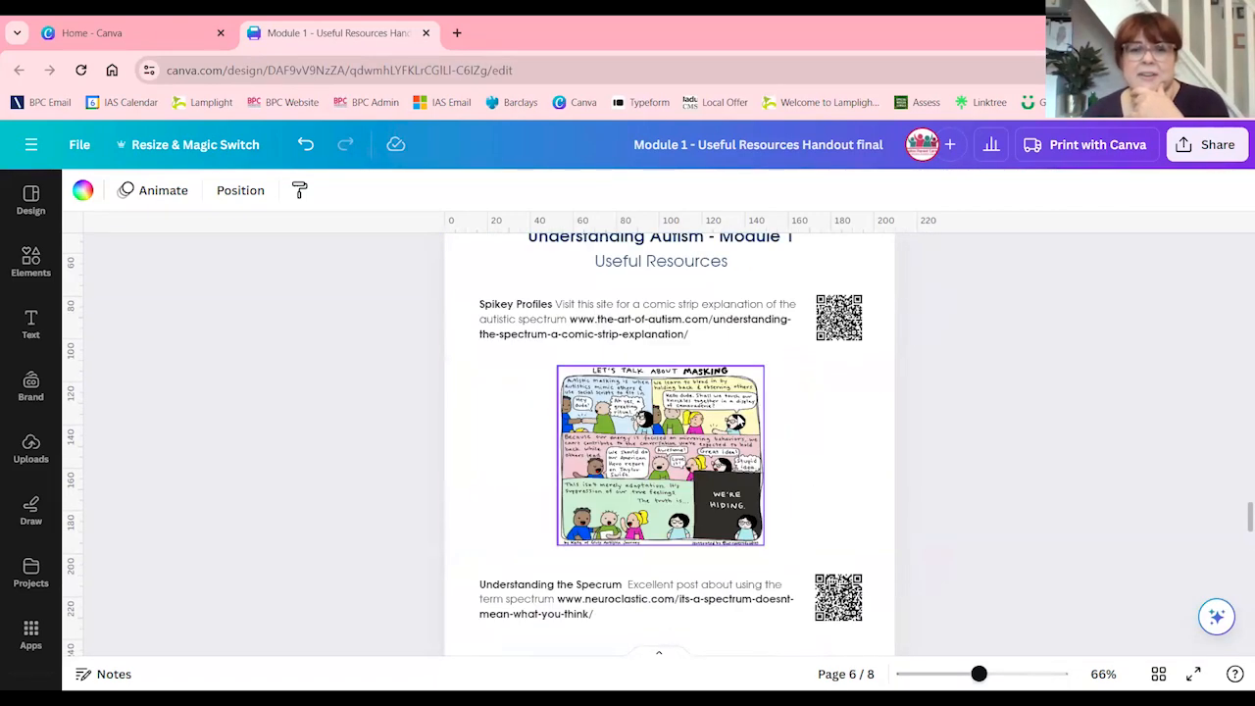
scroll(651, 446, "up", 3)
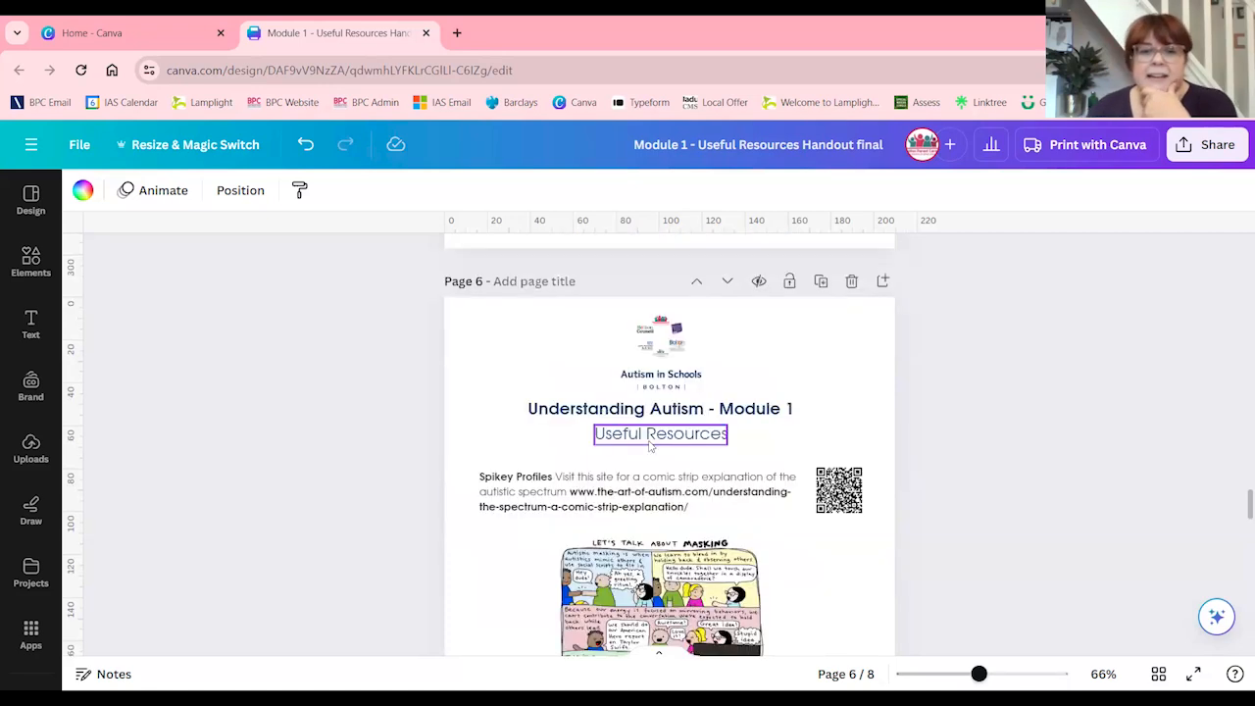
scroll(651, 446, "up", 6)
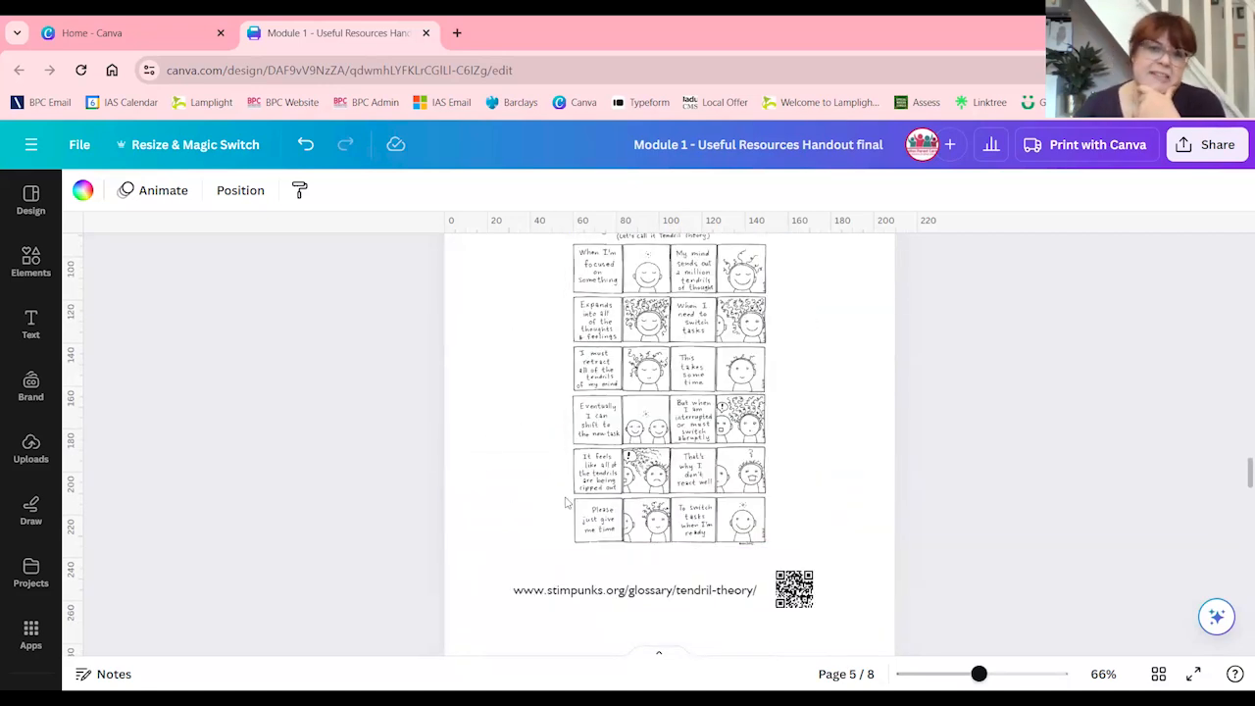
scroll(623, 481, "up", 2)
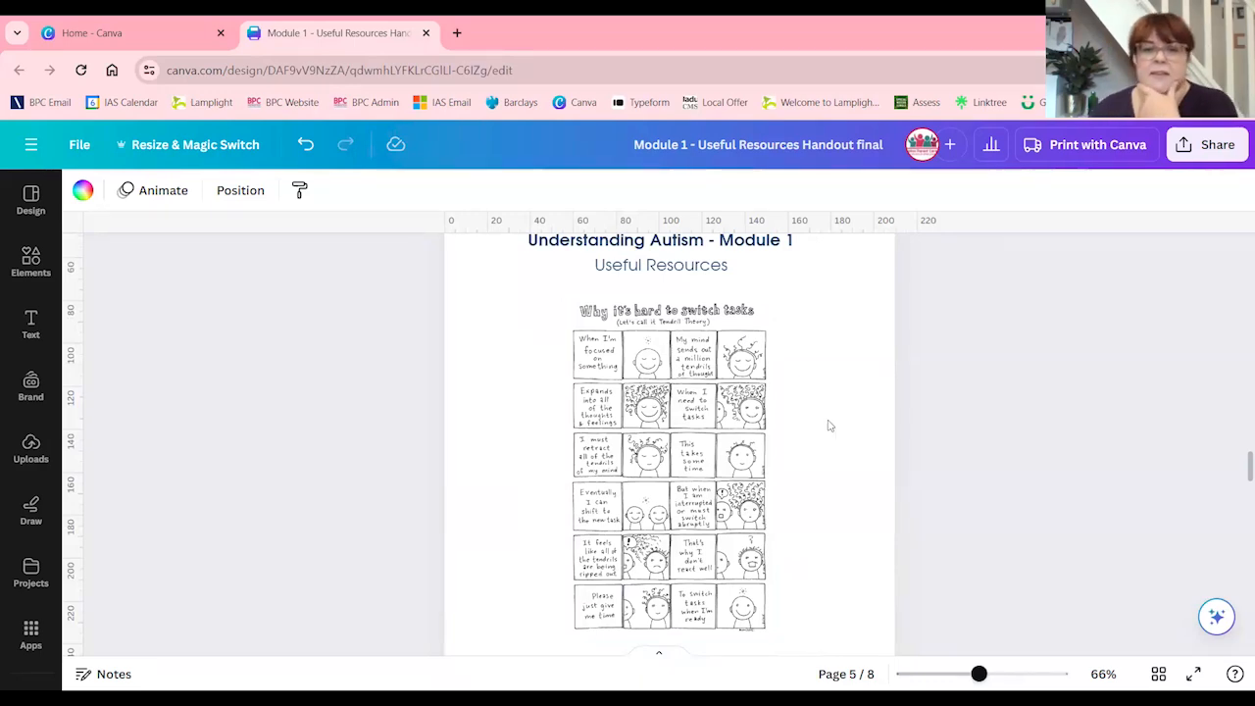
scroll(763, 440, "up", 12)
scroll(766, 441, "up", 2)
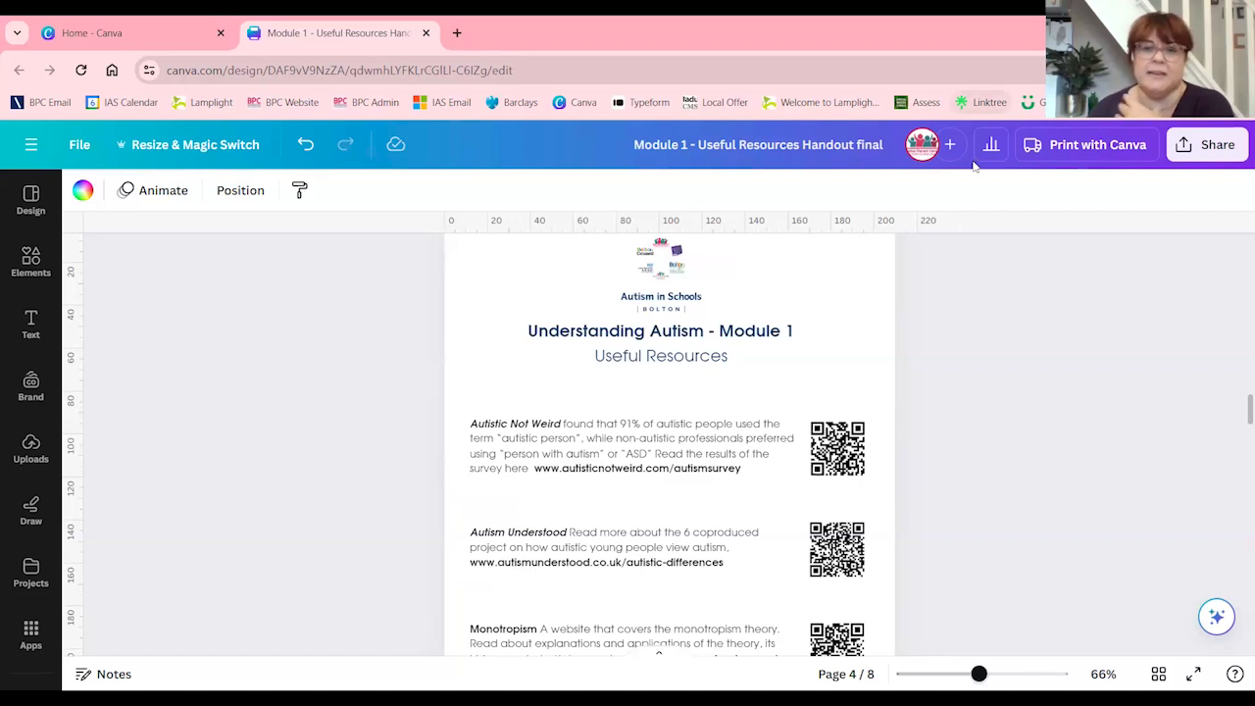
scroll(949, 221, "down", 14)
left_click(656, 453)
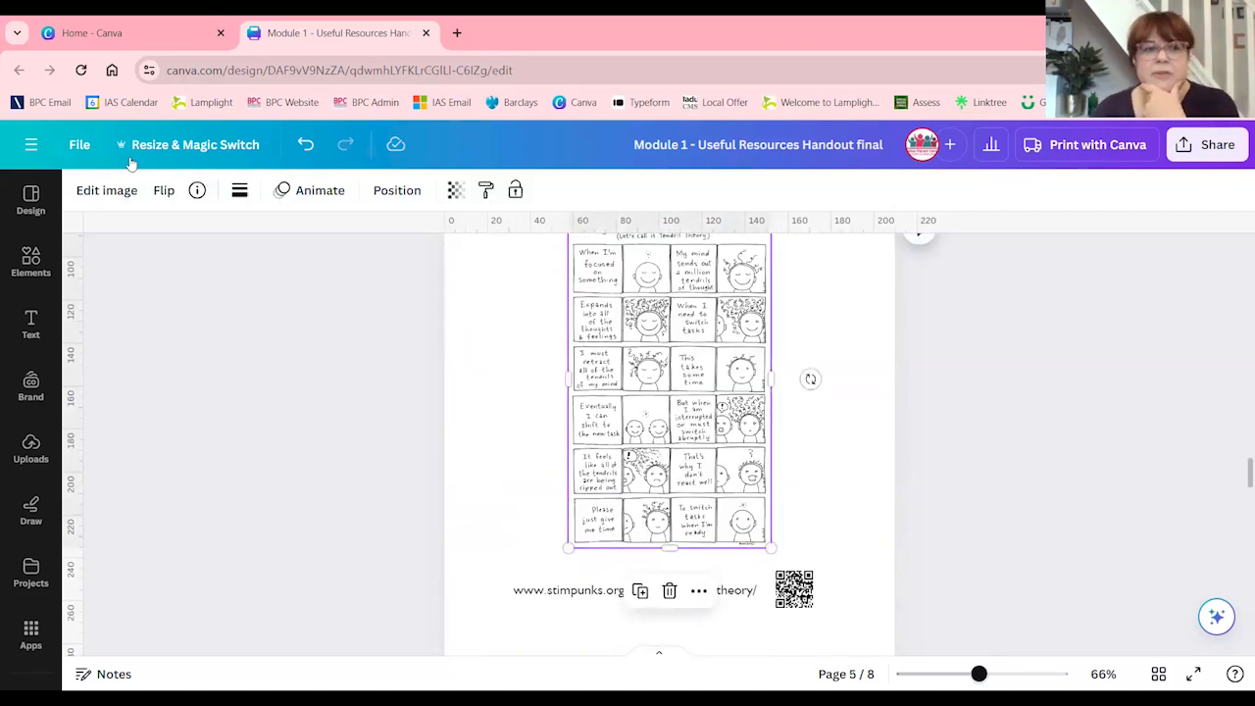
left_click(106, 190)
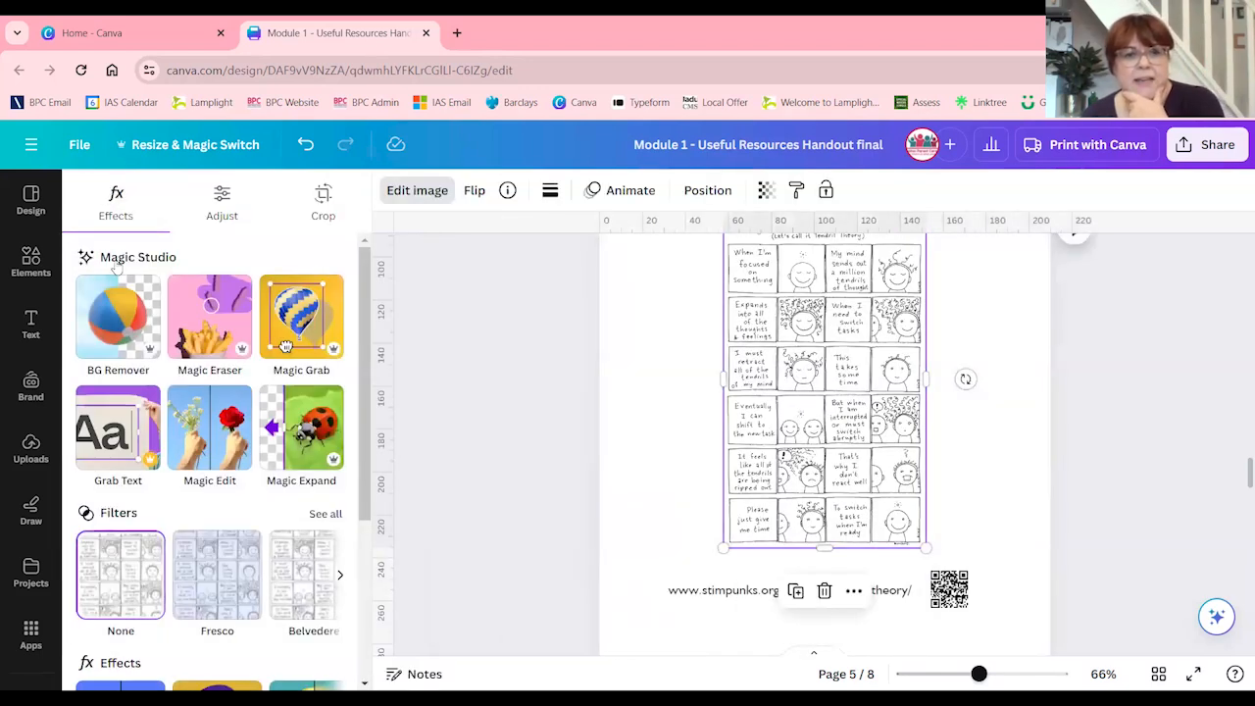
left_click(318, 203)
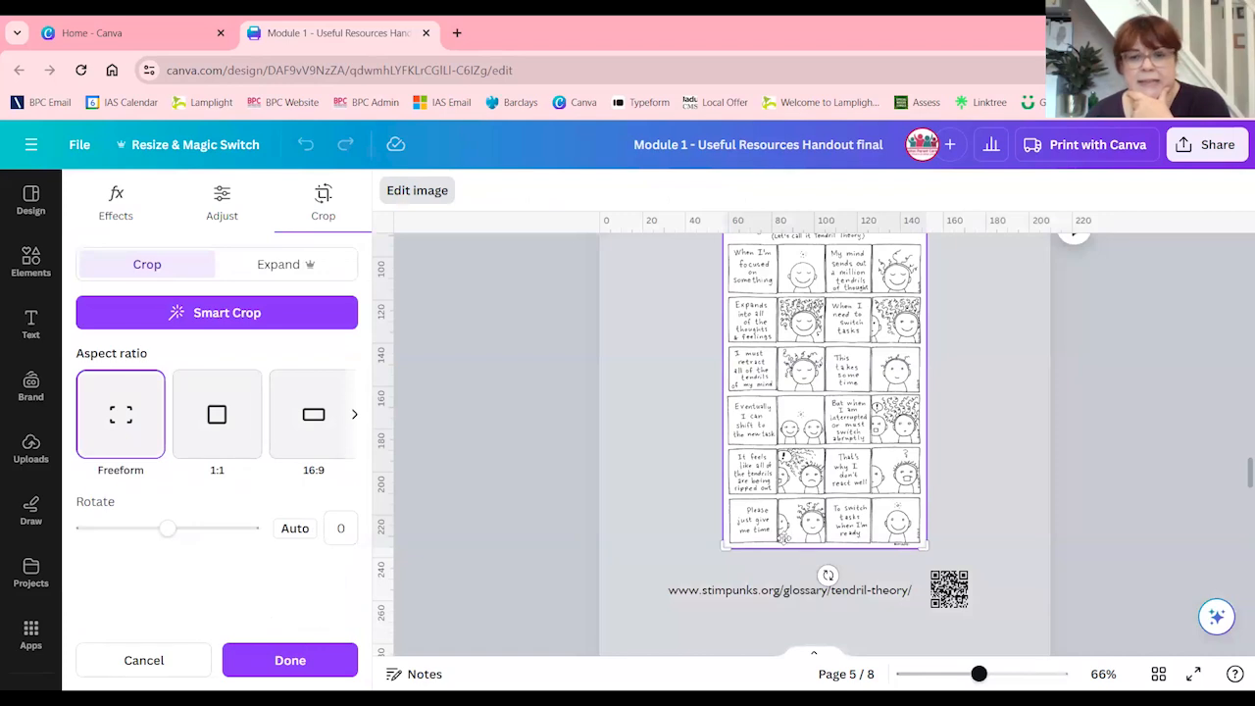
left_click_drag(726, 545, 727, 490)
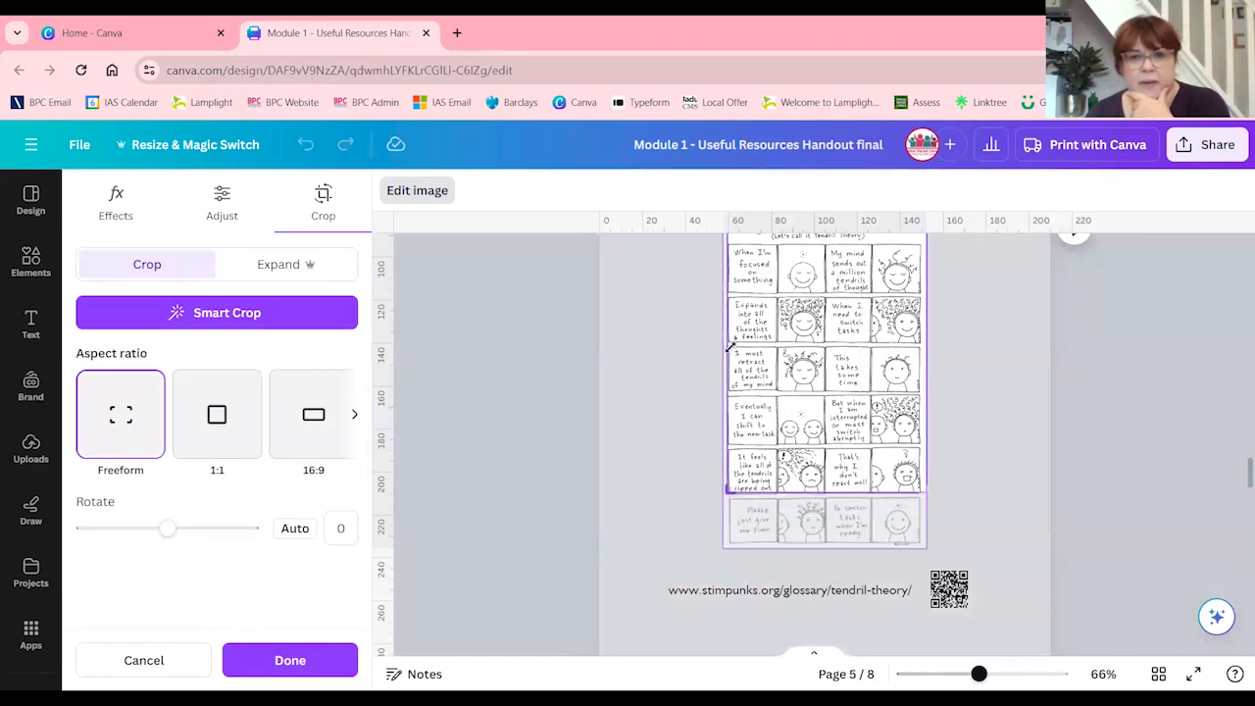
left_click_drag(729, 348, 729, 355)
left_click(290, 660)
Shift the cropped comic slightly down and left beneath the Useful Resources heading and deselect it
scroll(755, 446, "up", 2)
mouse_move(669, 470)
left_mouse_down()
mouse_move(611, 475)
mouse_move(664, 500)
mouse_move(664, 489)
left_mouse_up()
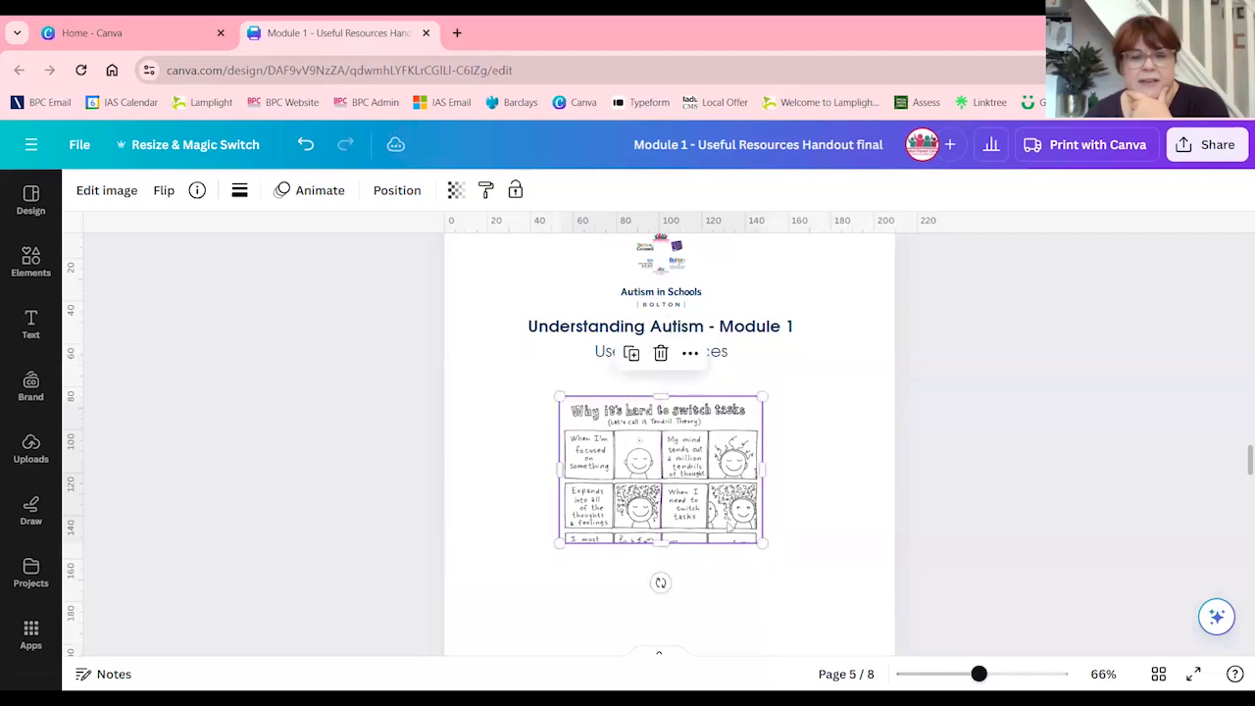
left_click(806, 505)
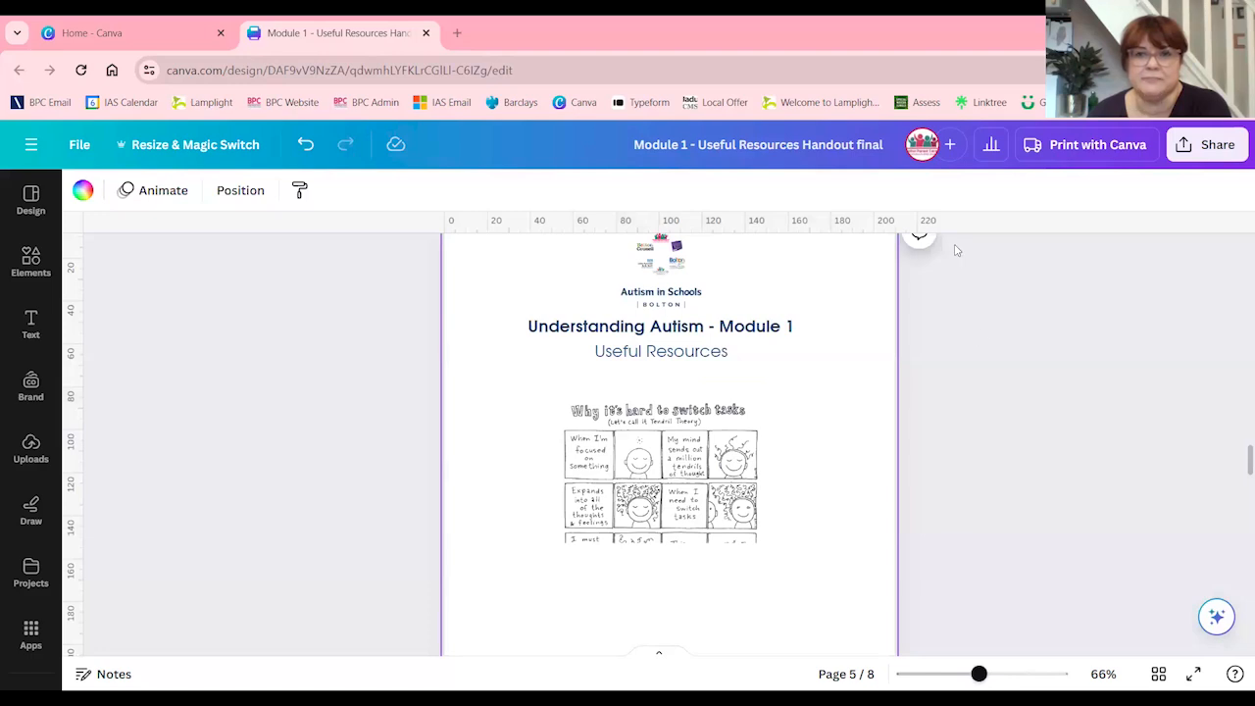
left_click(978, 317)
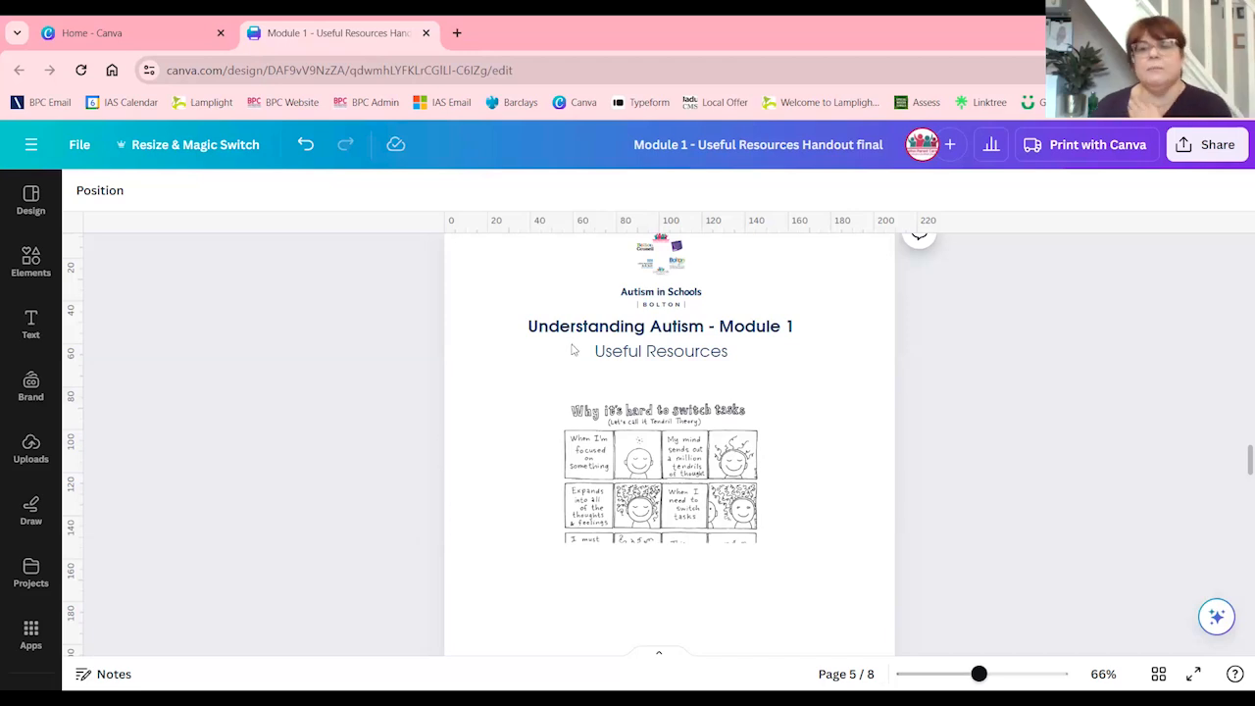
scroll(582, 347, "down", 7)
scroll(589, 344, "down", 6)
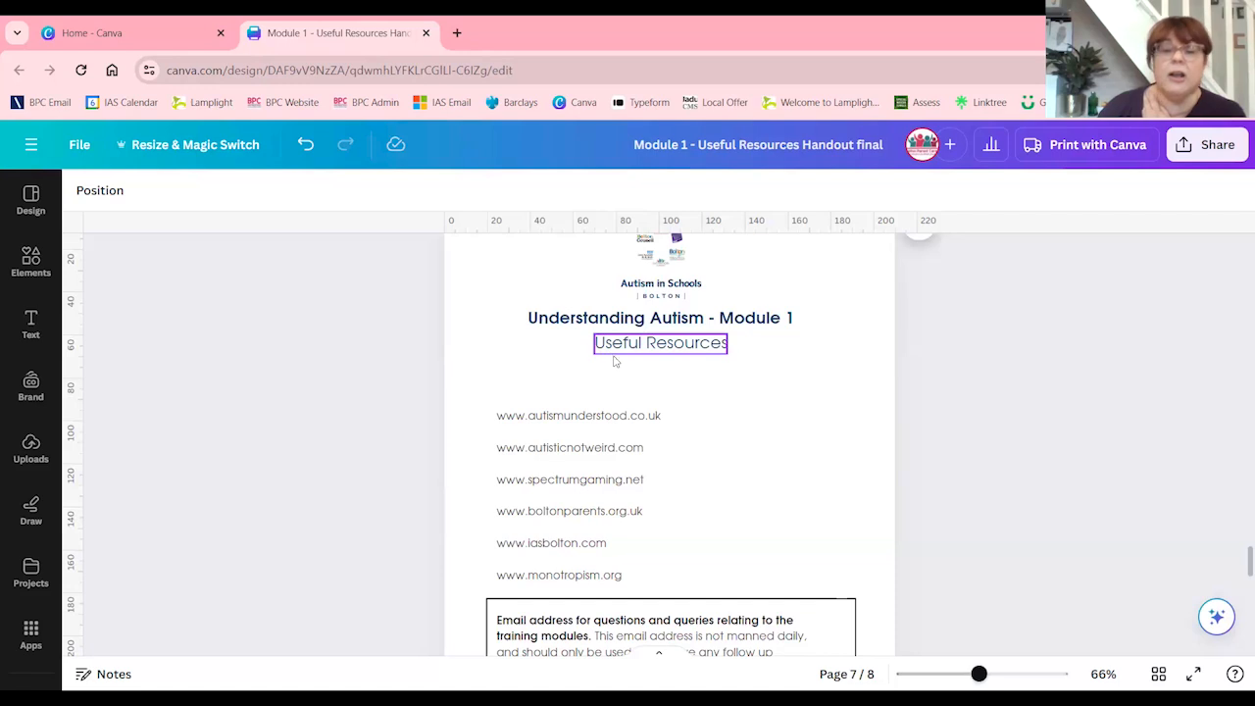
scroll(623, 372, "down", 2)
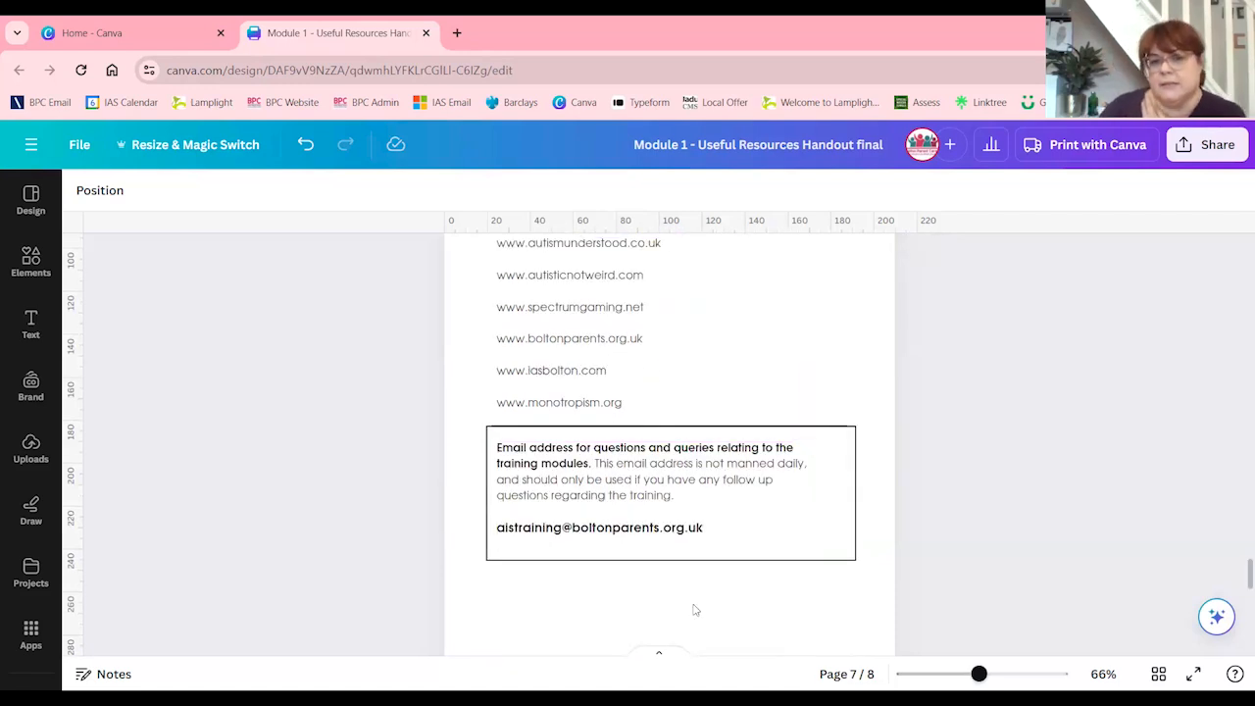
scroll(692, 608, "up", 1)
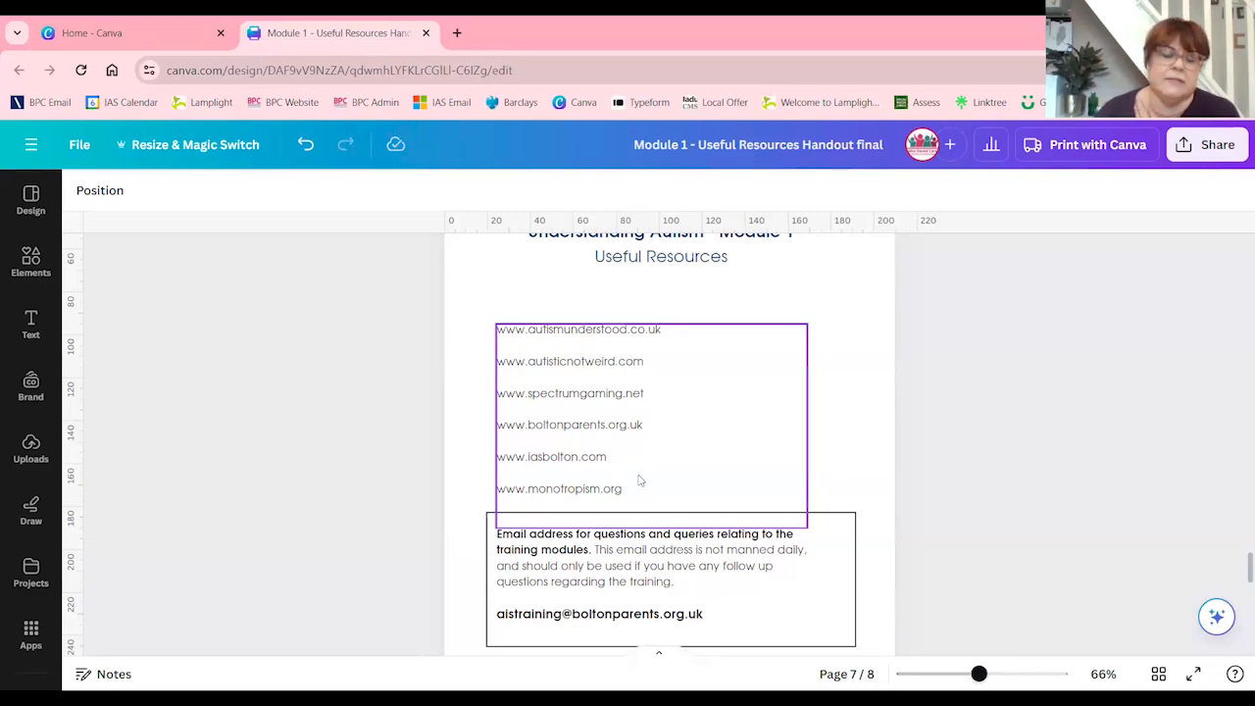
double_click(604, 394)
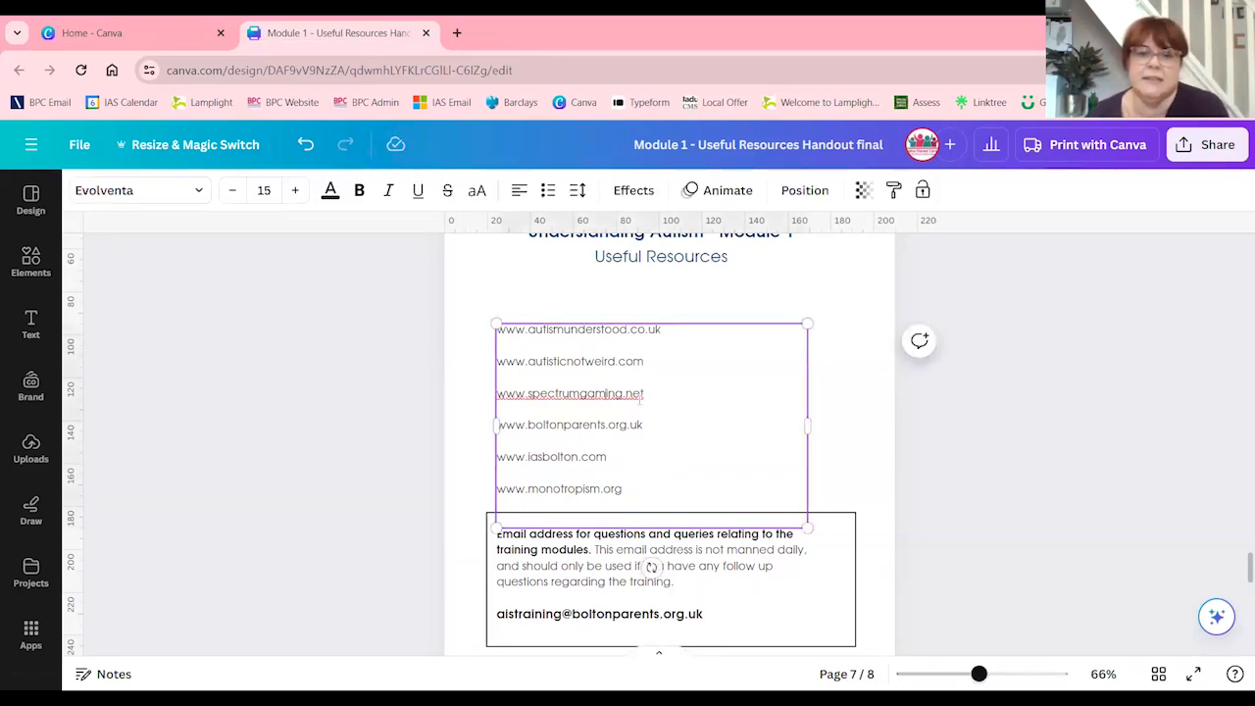
left_click_drag(656, 391, 500, 394)
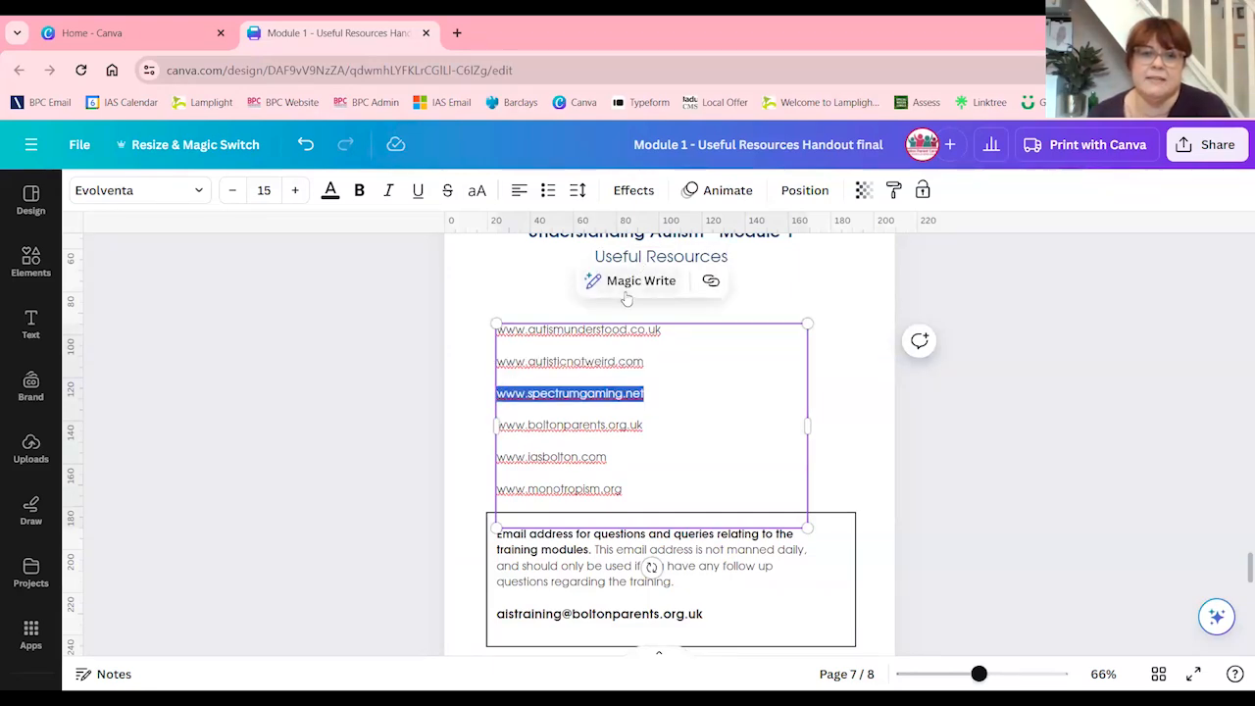
left_click(711, 280)
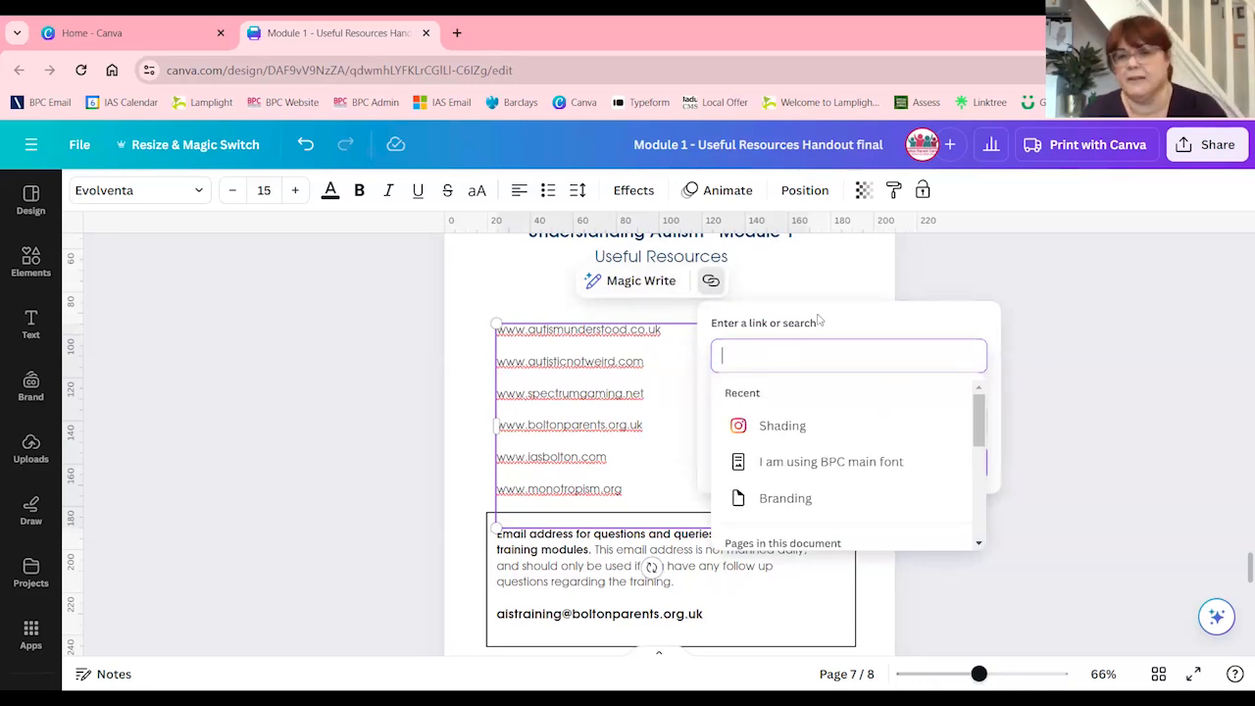
type("www.")
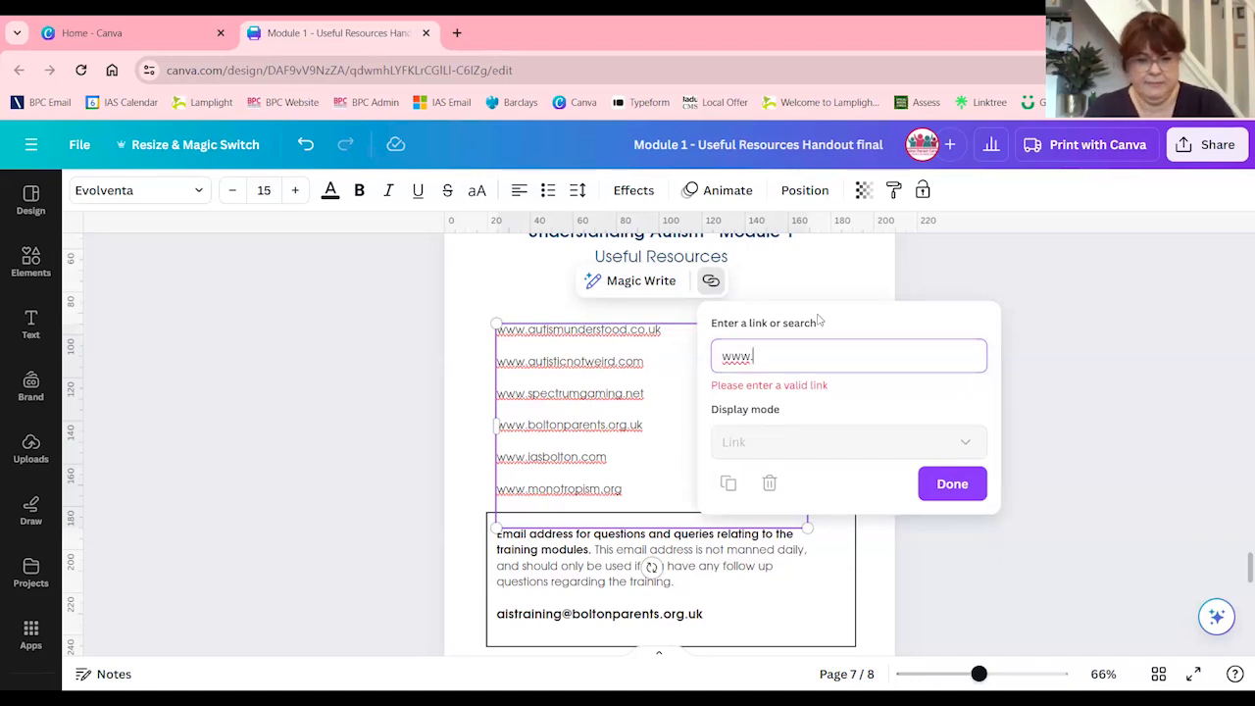
type("boltonparents.org.uk")
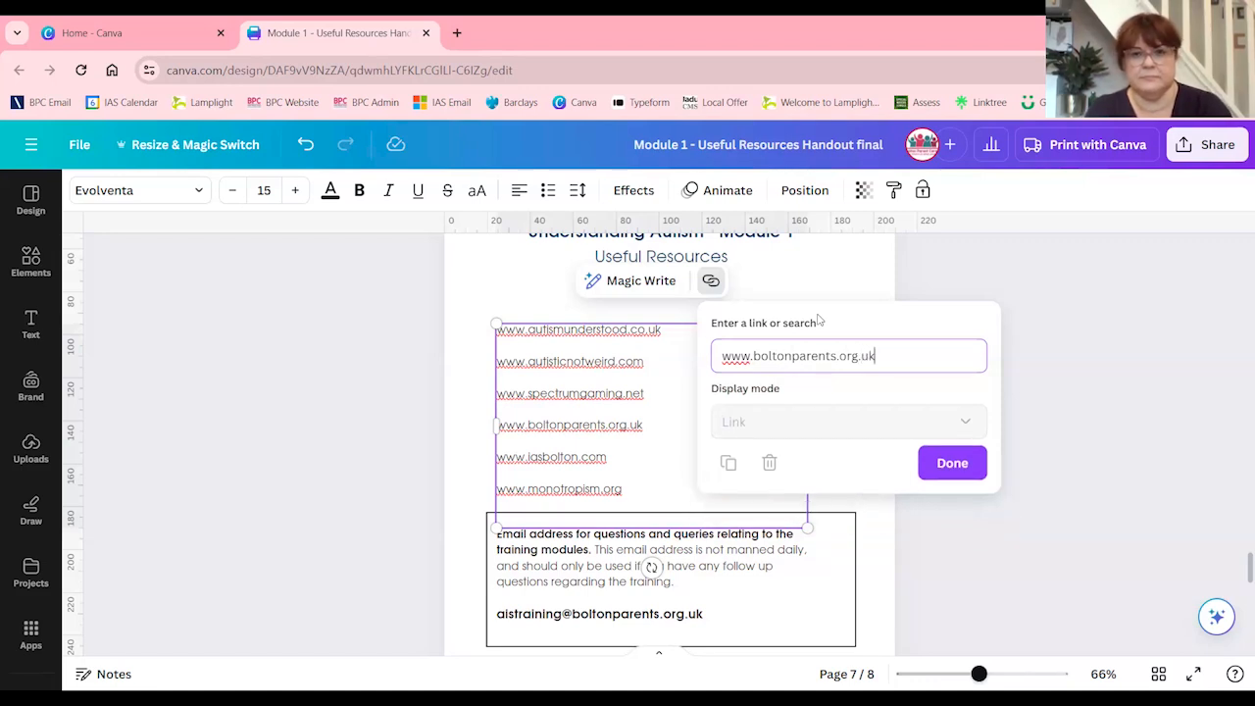
left_click(949, 465)
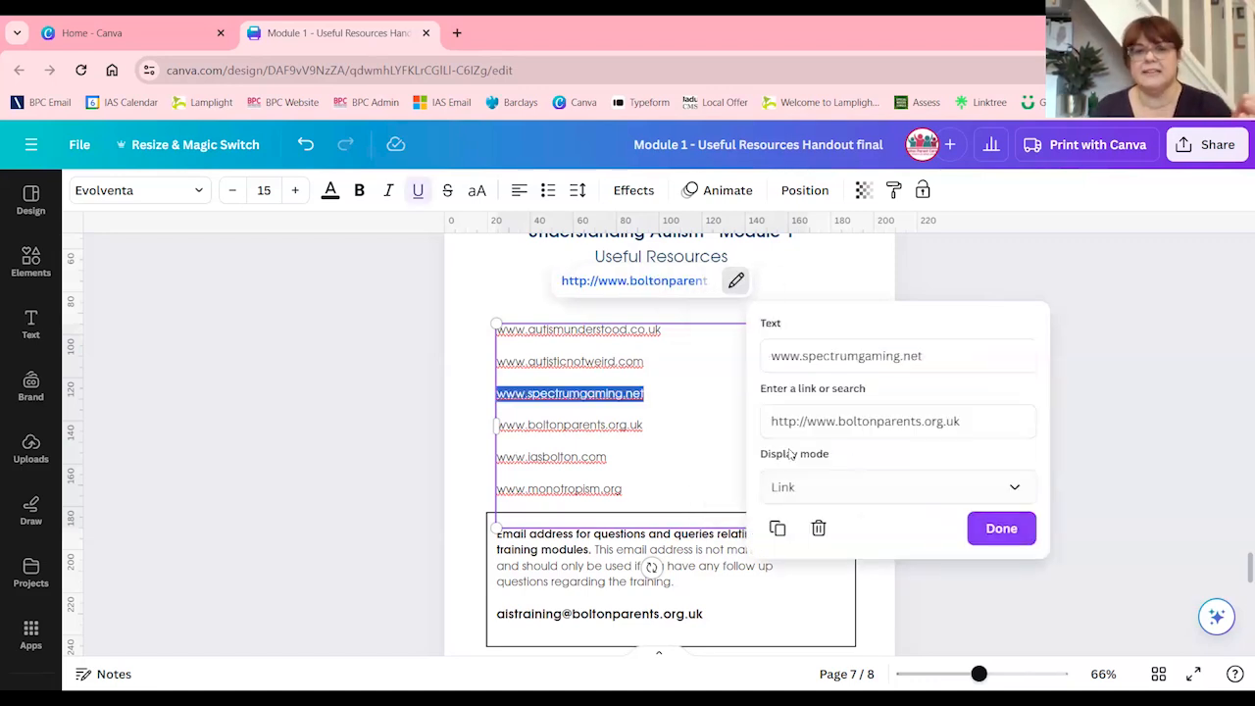
left_click(1020, 535)
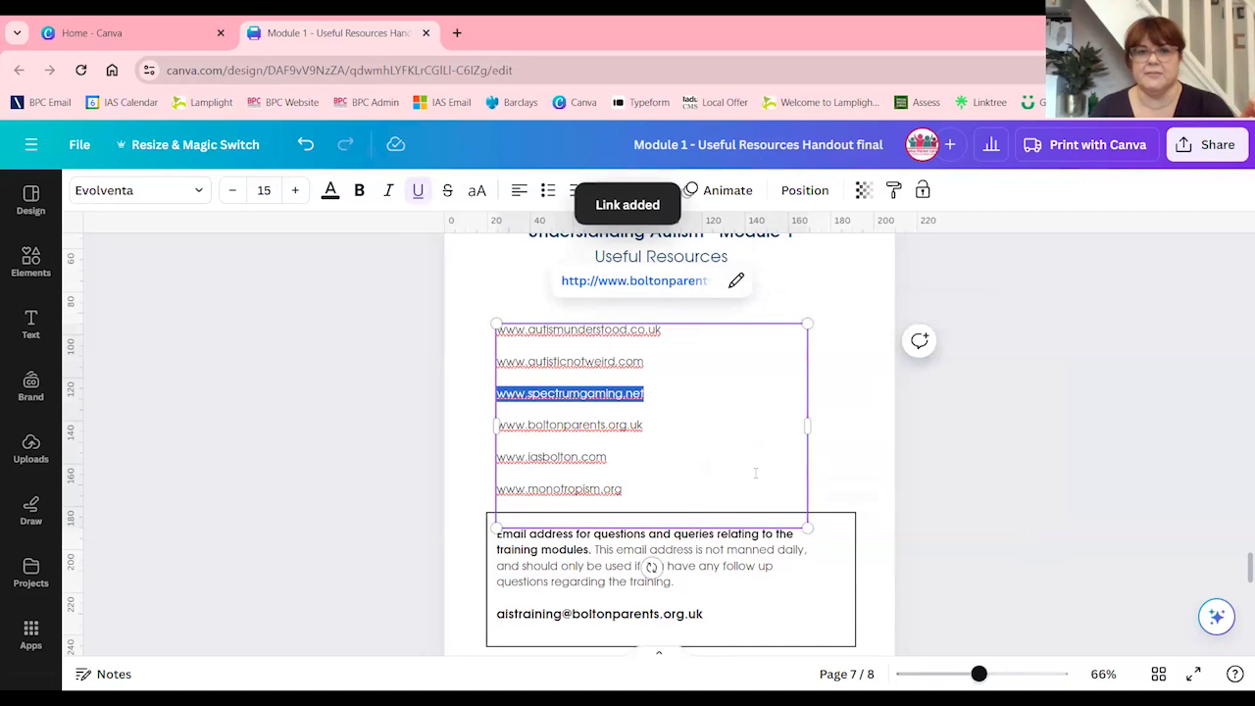
left_click(863, 456)
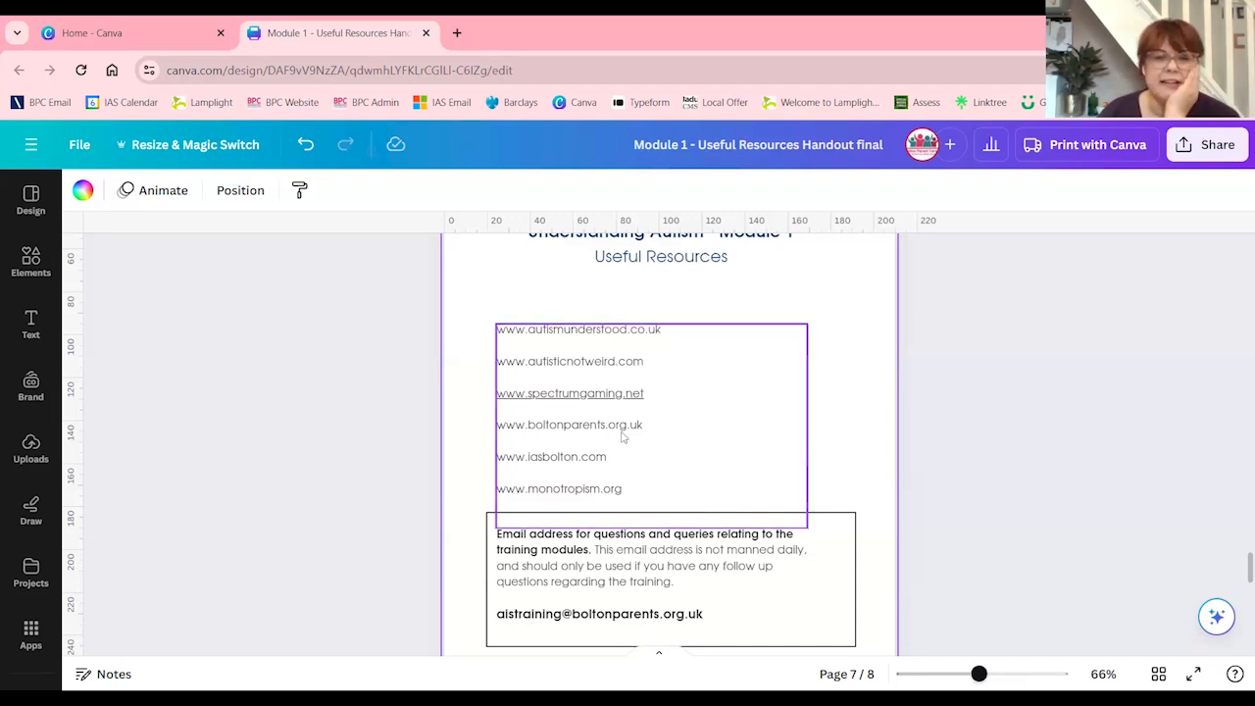
Add a blank page 9 after the meltdowns poster page
scroll(720, 551, "down", 1)
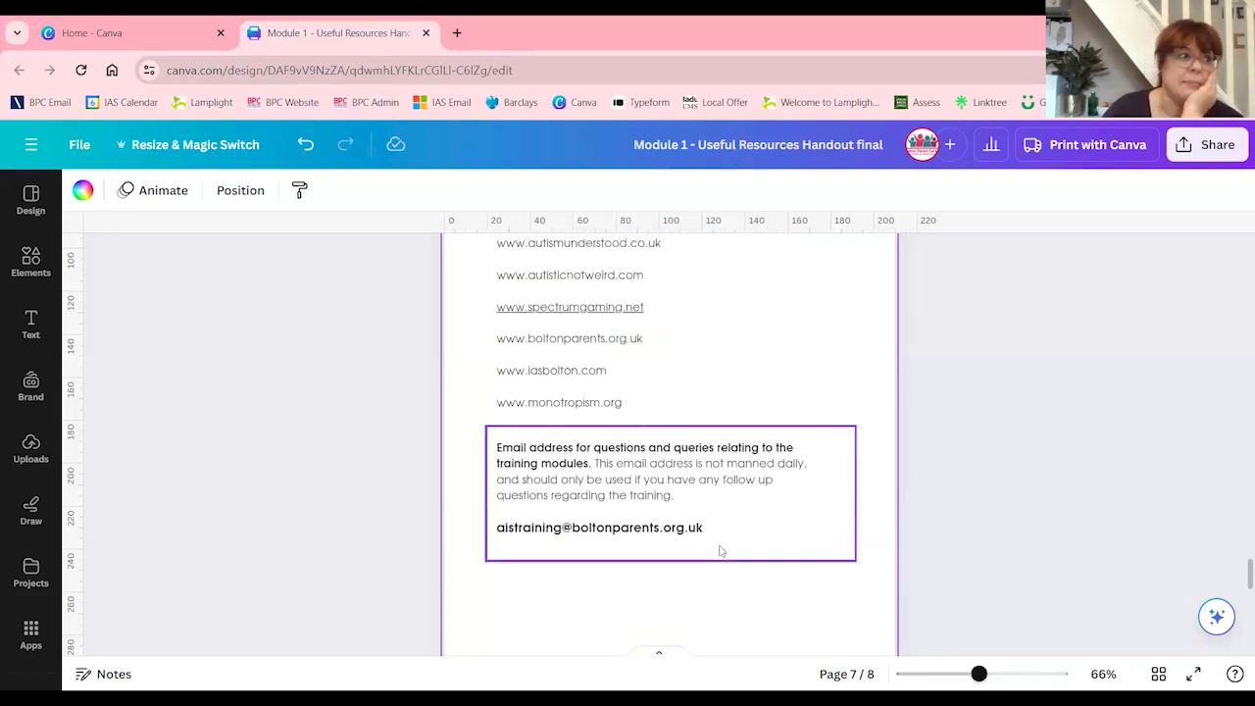
scroll(720, 551, "down", 5)
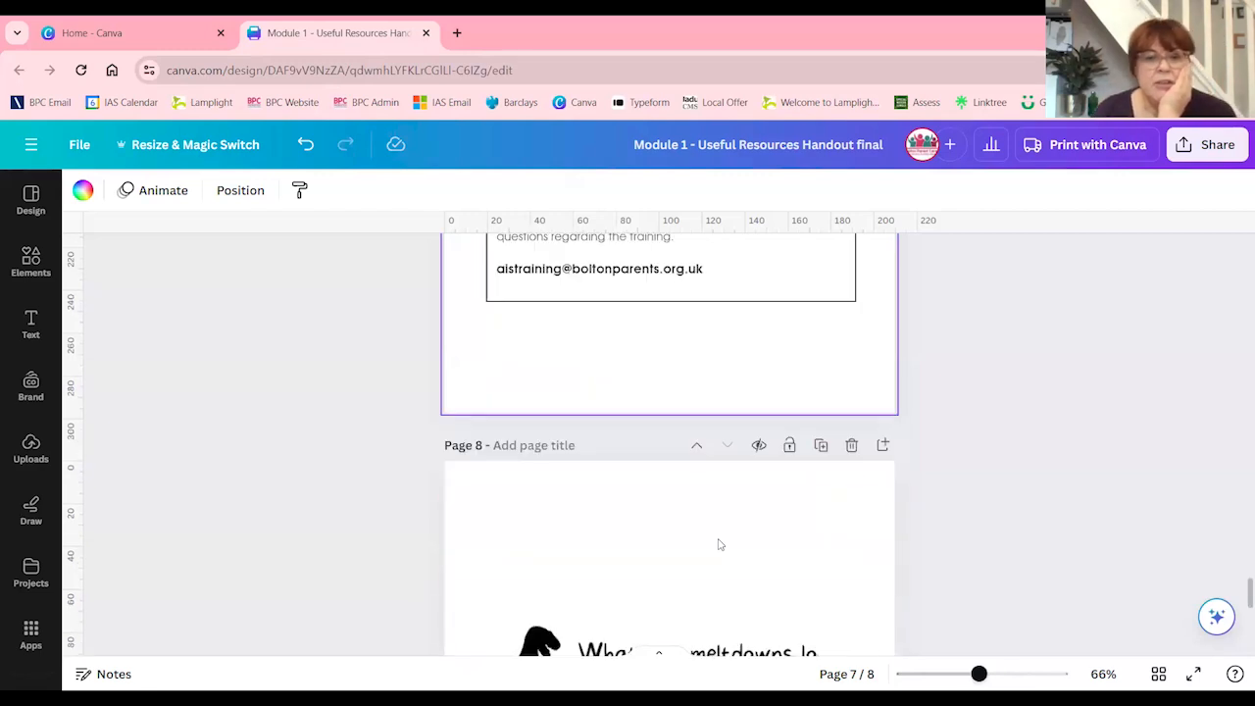
scroll(714, 536, "down", 4)
left_click(686, 619)
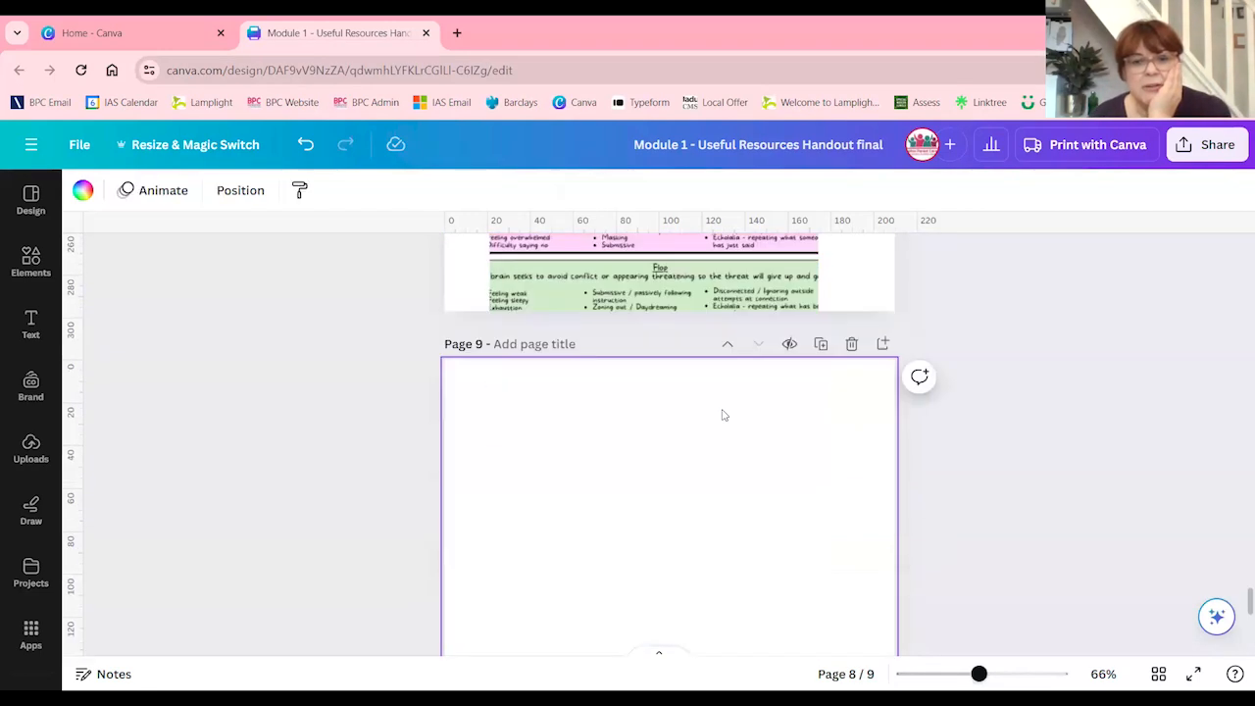
scroll(696, 412, "up", 4)
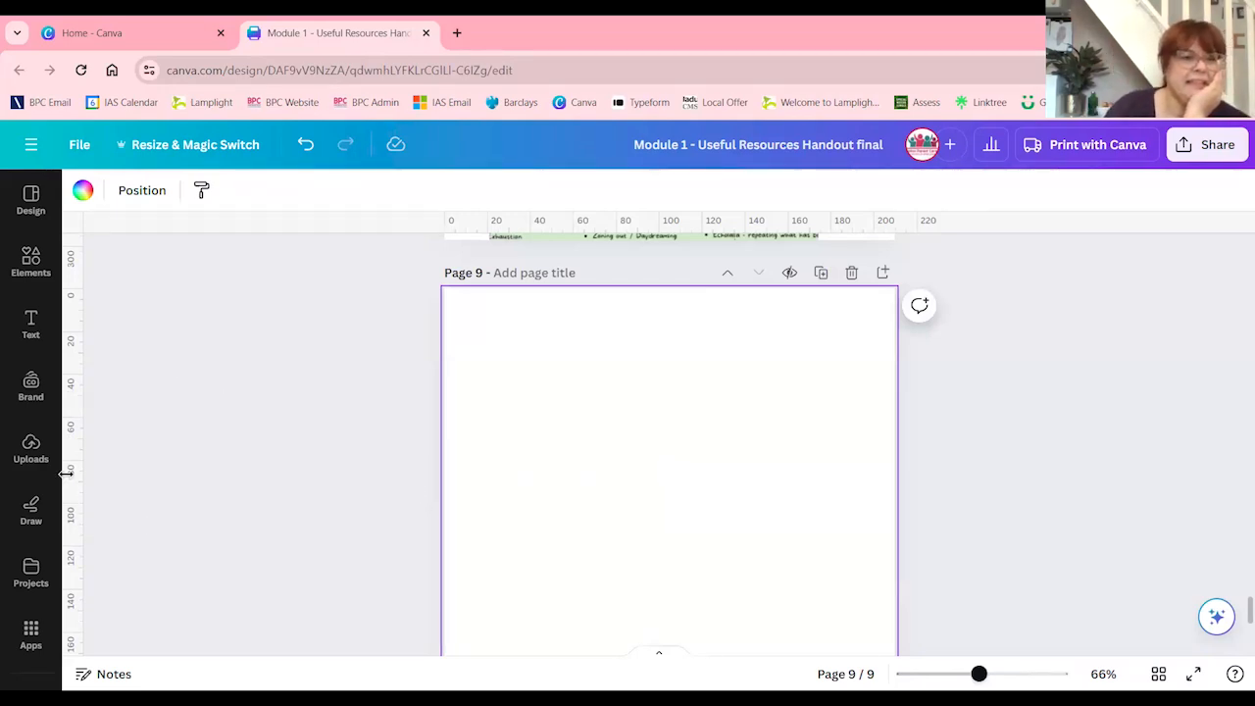
Search the elements for "table" and insert the plain table with three columns and four rows on page 9
left_click(30, 265)
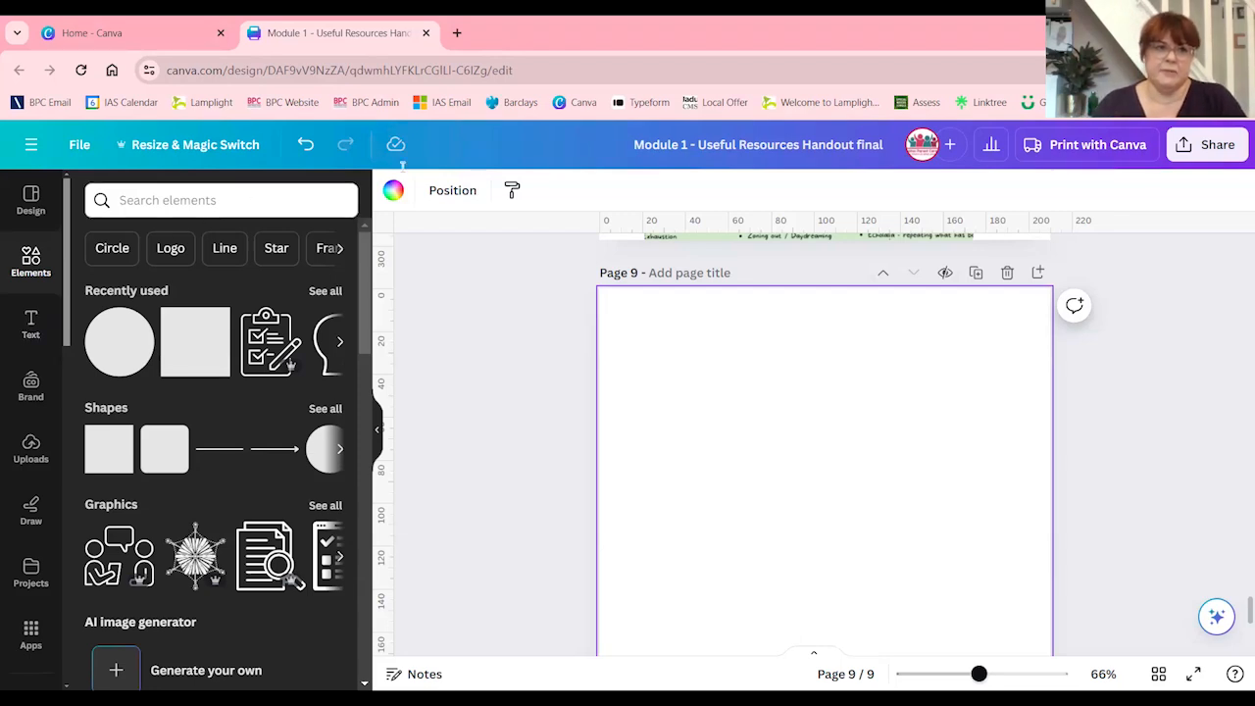
left_click(196, 200)
type("table")
key("Return")
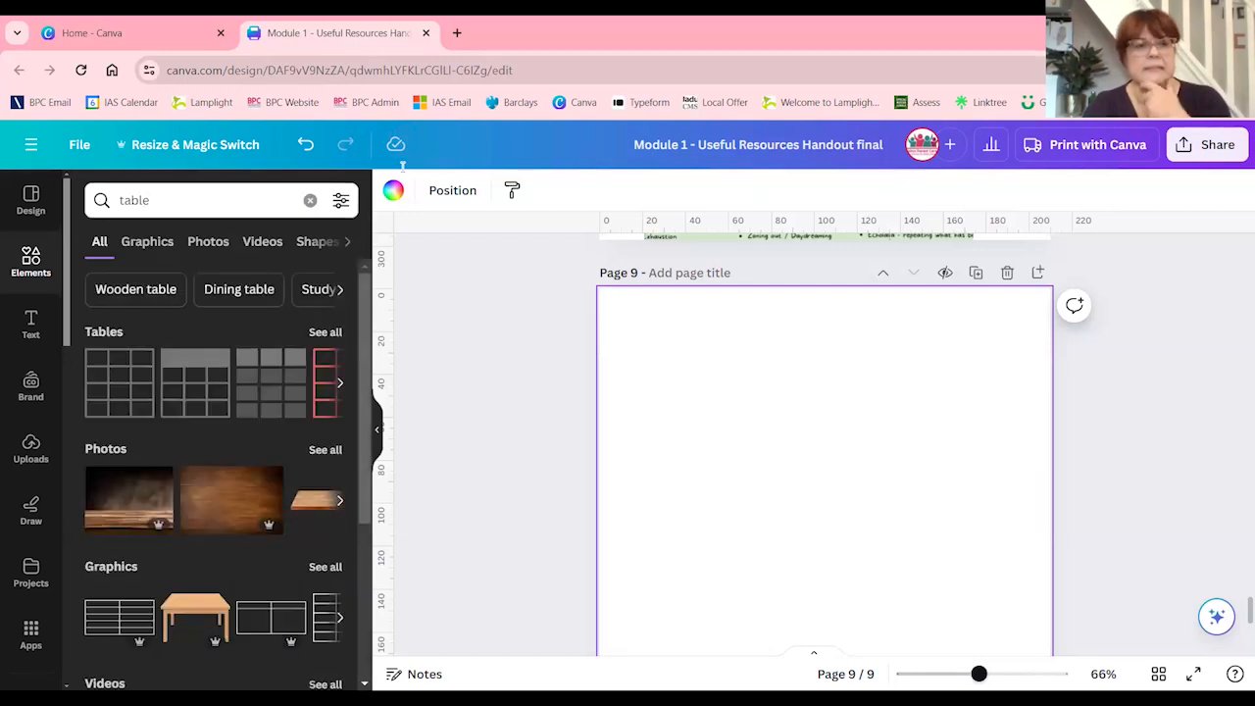
left_click(127, 383)
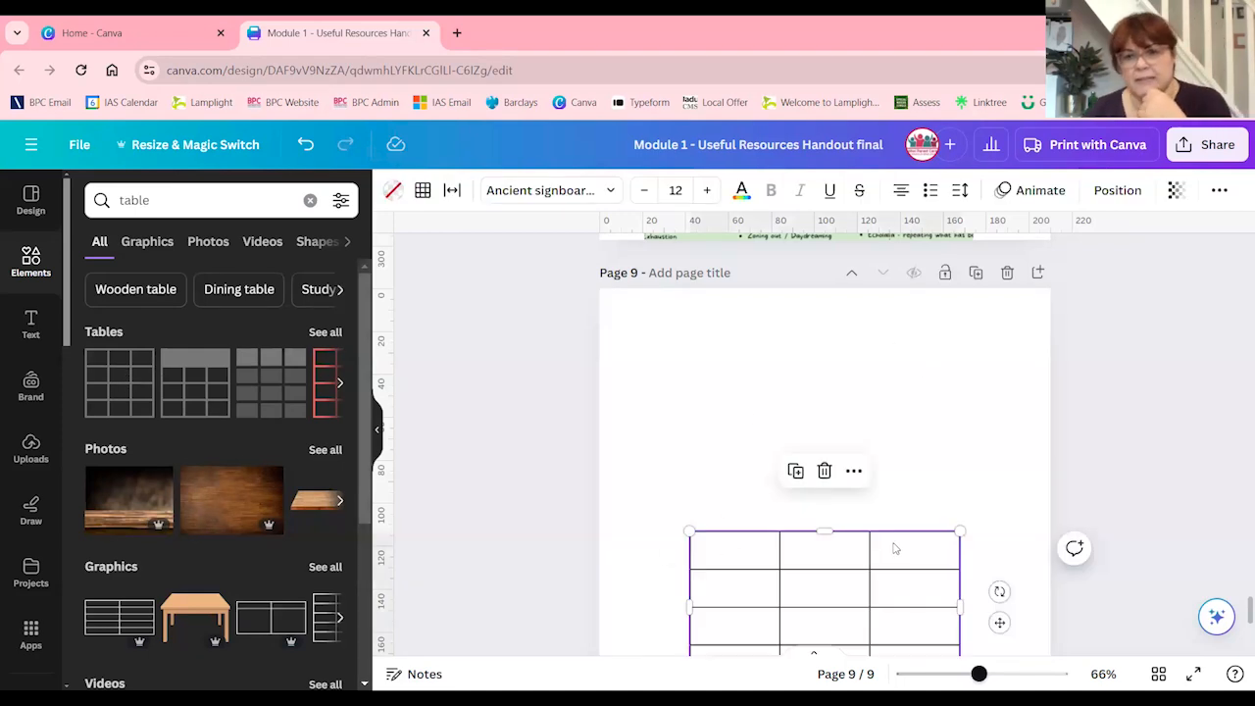
Move the table to the upper part of page 9, enlarge it to about 160 mm wide, and deselect it
left_click_drag(891, 557, 850, 355)
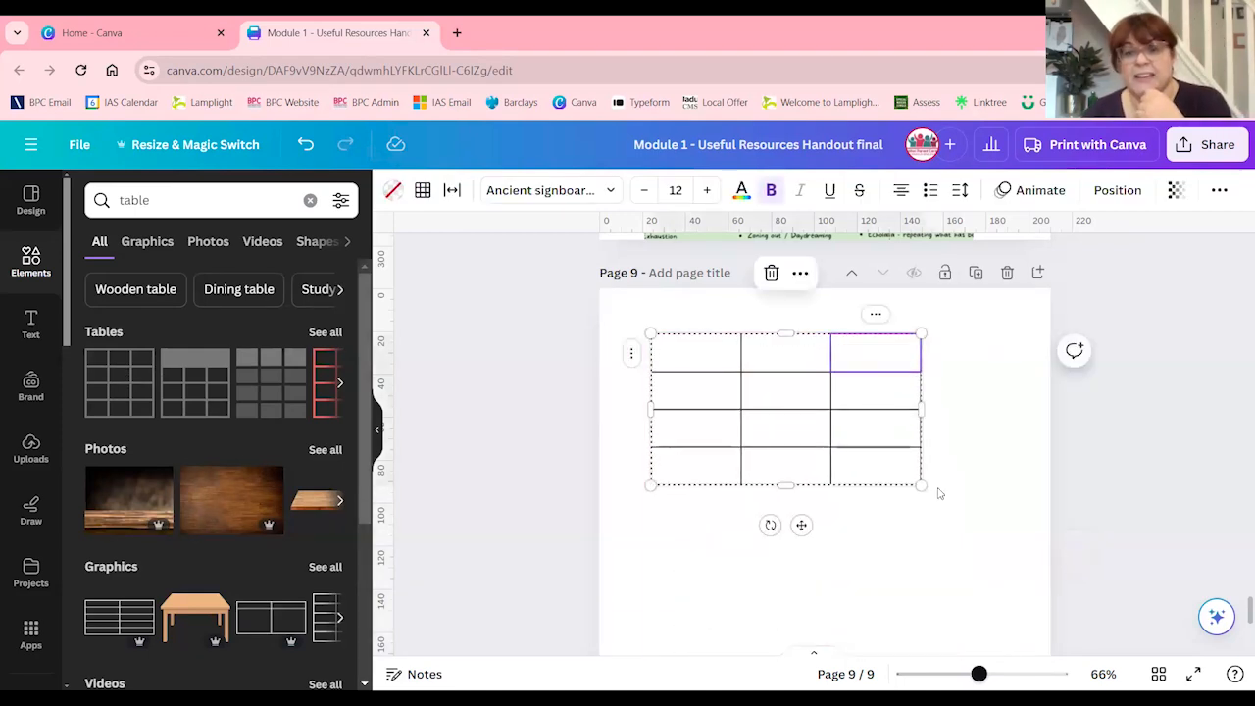
left_click_drag(920, 485, 991, 588)
left_click(815, 506)
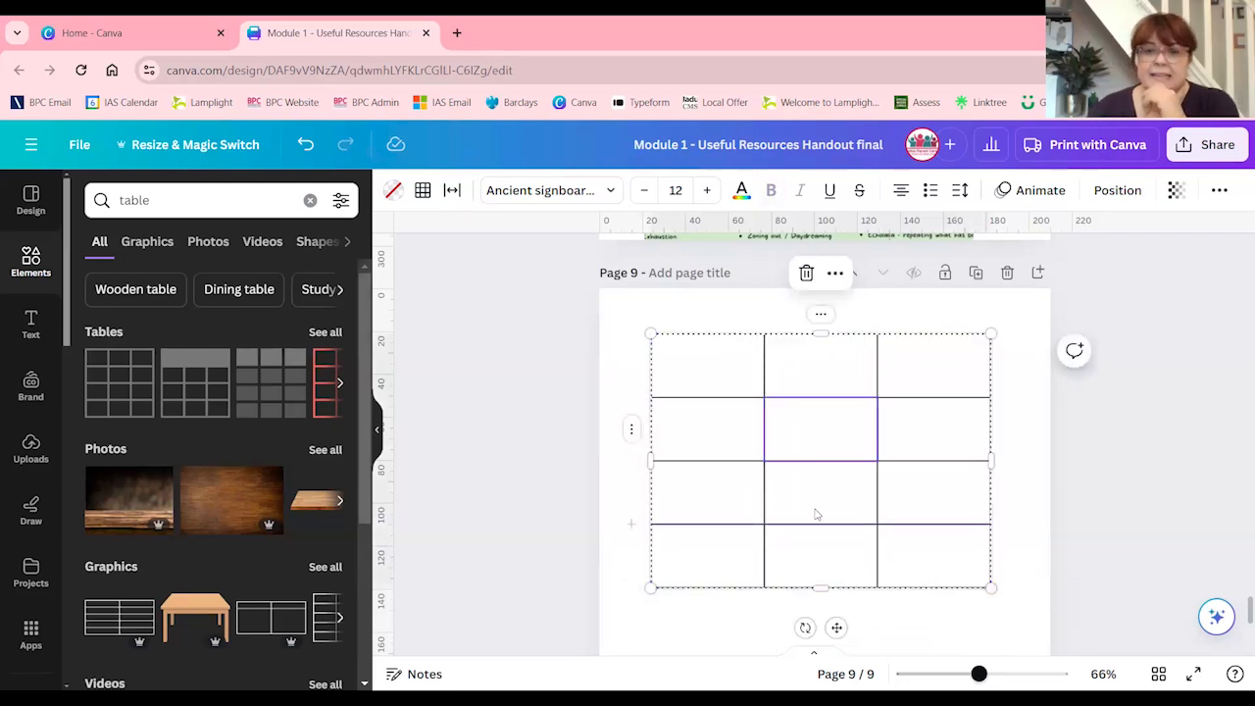
left_click(727, 632)
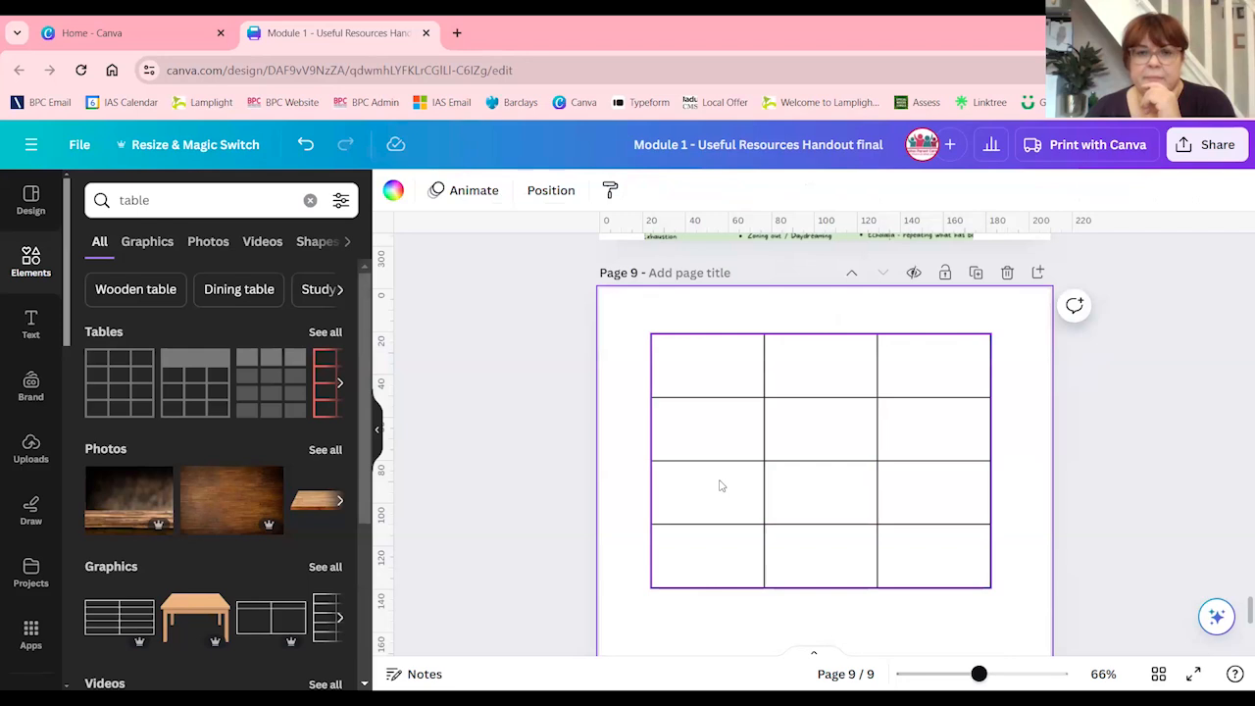
Enter a sample name in each of the first two cells of the table's second row
left_click(712, 437)
left_click(699, 422)
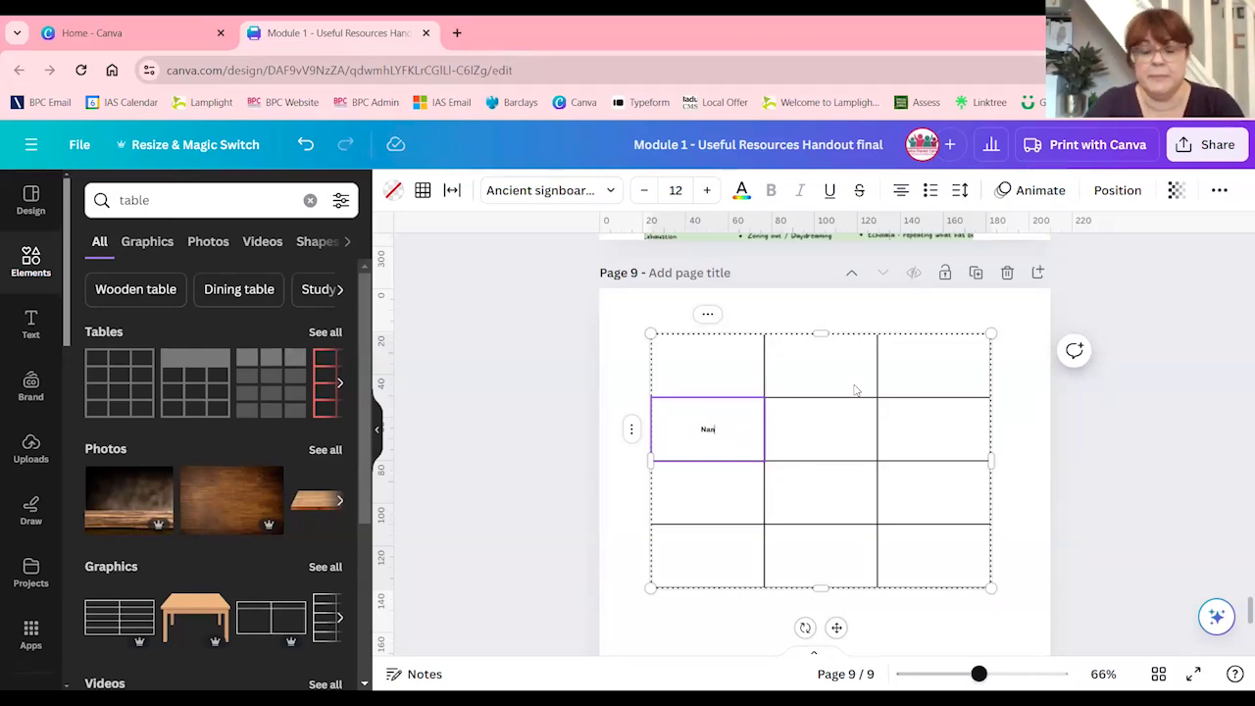
left_click(839, 434)
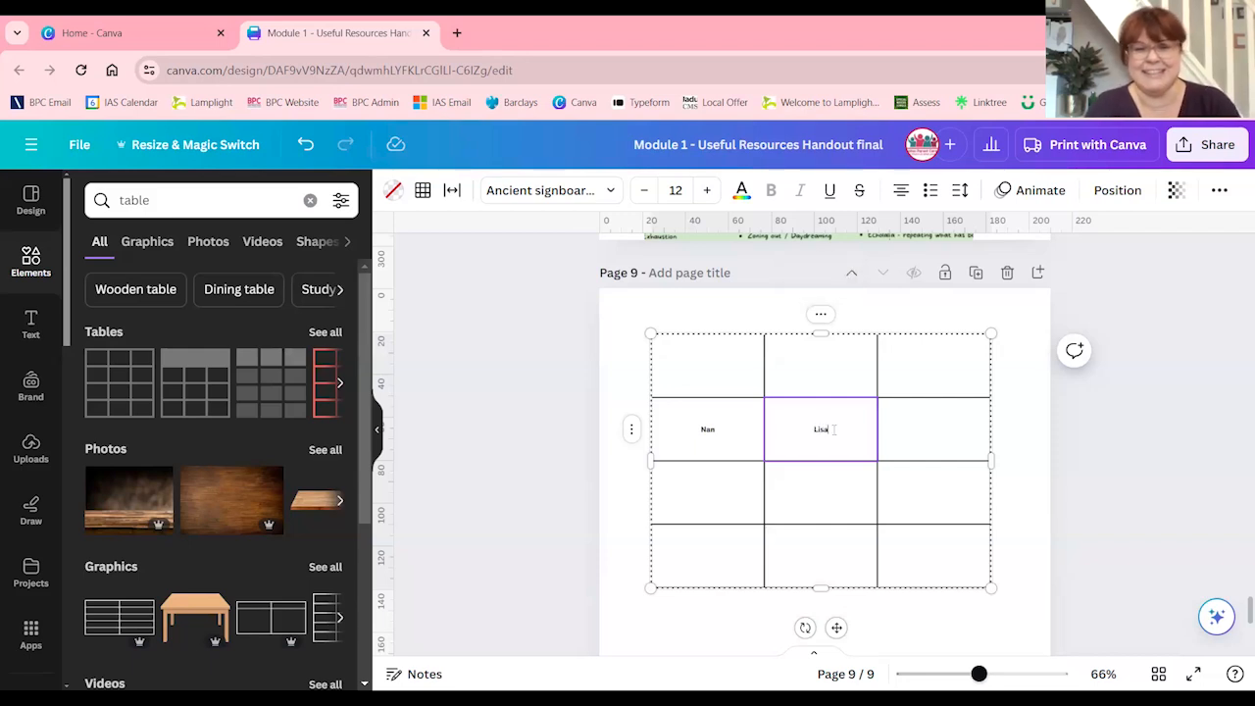
left_click(824, 500)
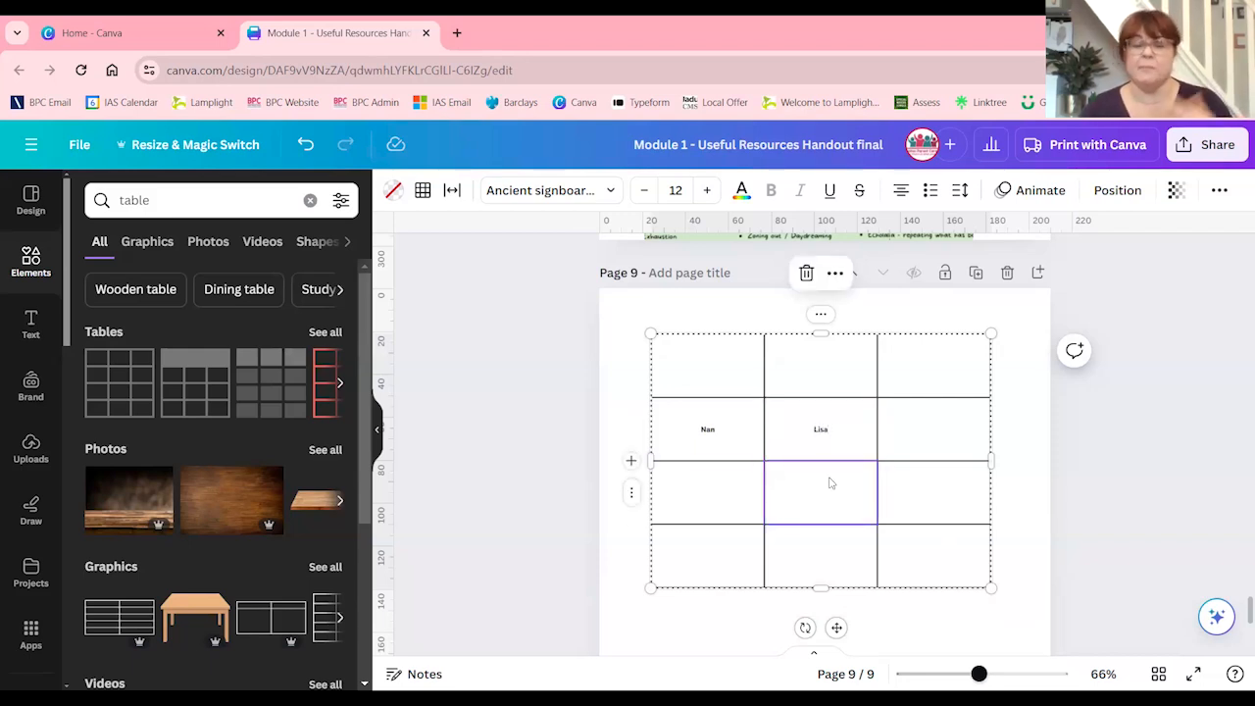
left_click(739, 366)
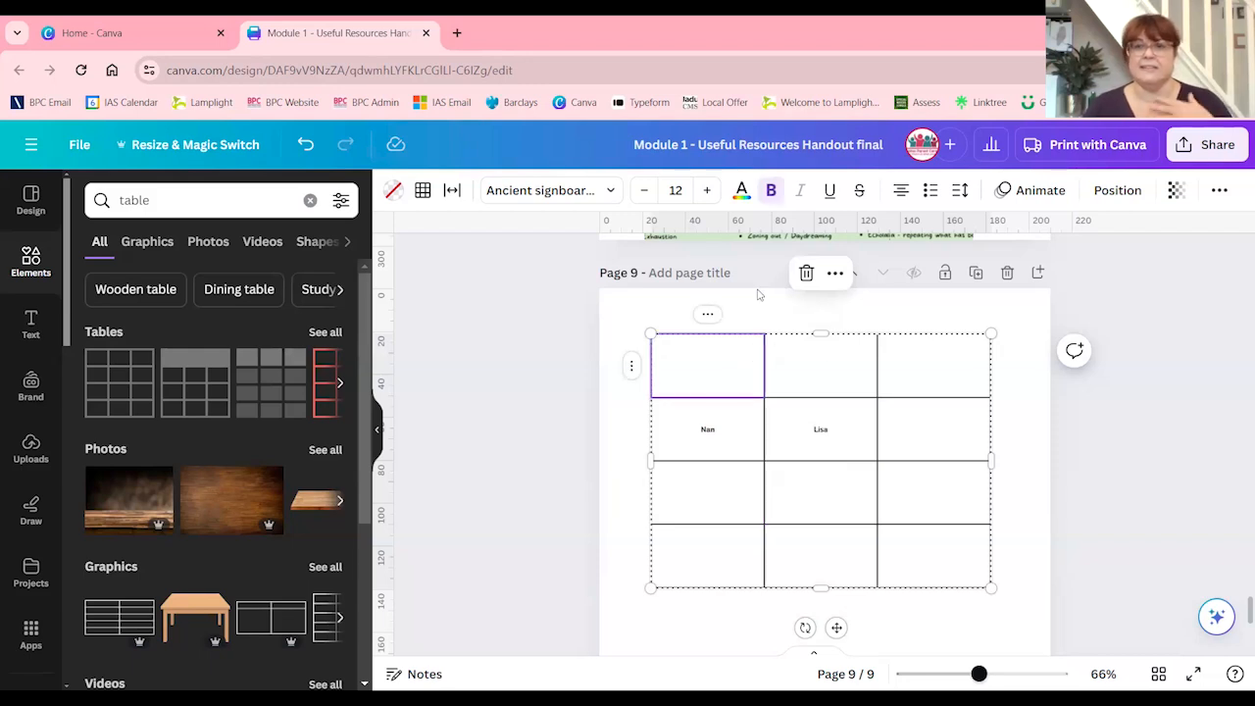
Delete the whole table from page 9
left_click(380, 418)
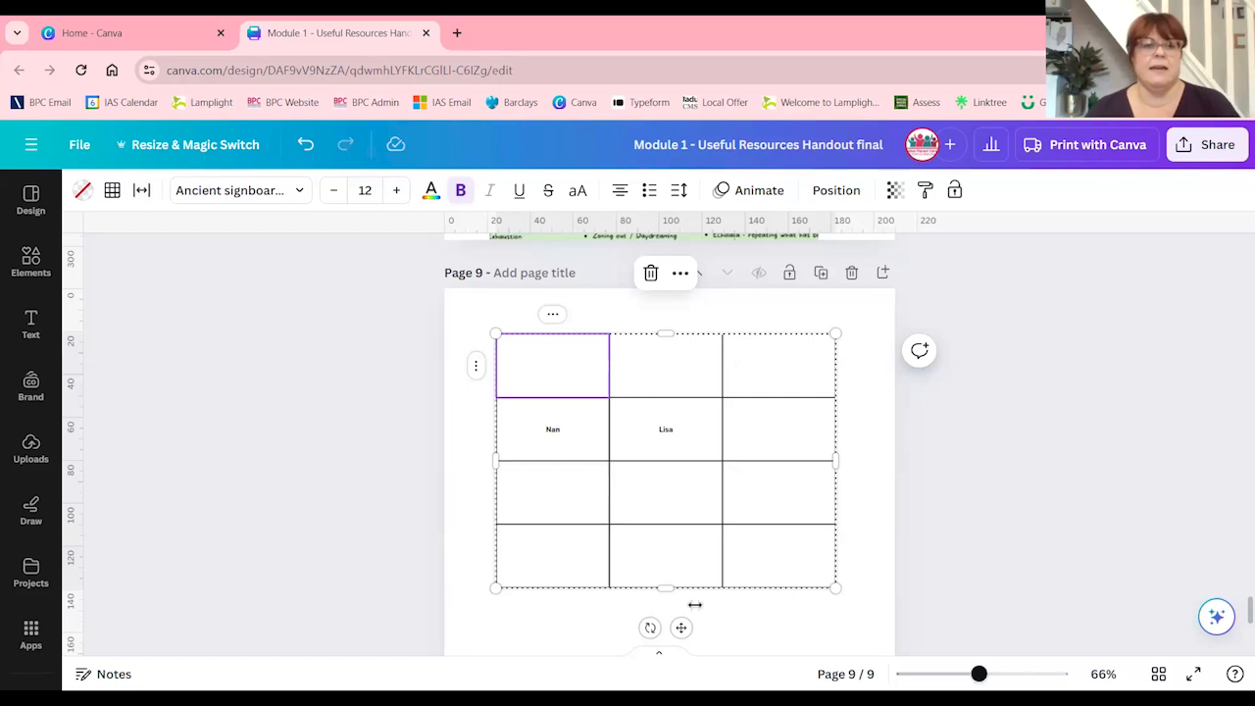
left_click(557, 619)
left_click(800, 451)
left_click(650, 274)
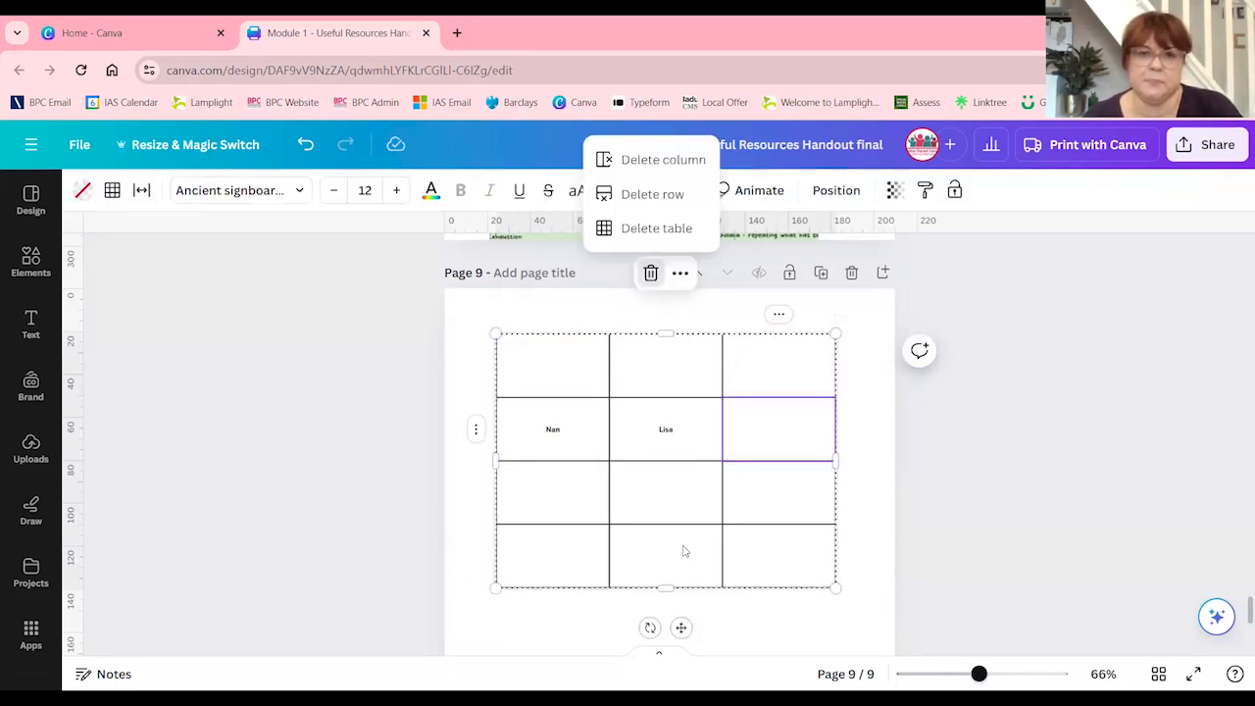
left_click(630, 227)
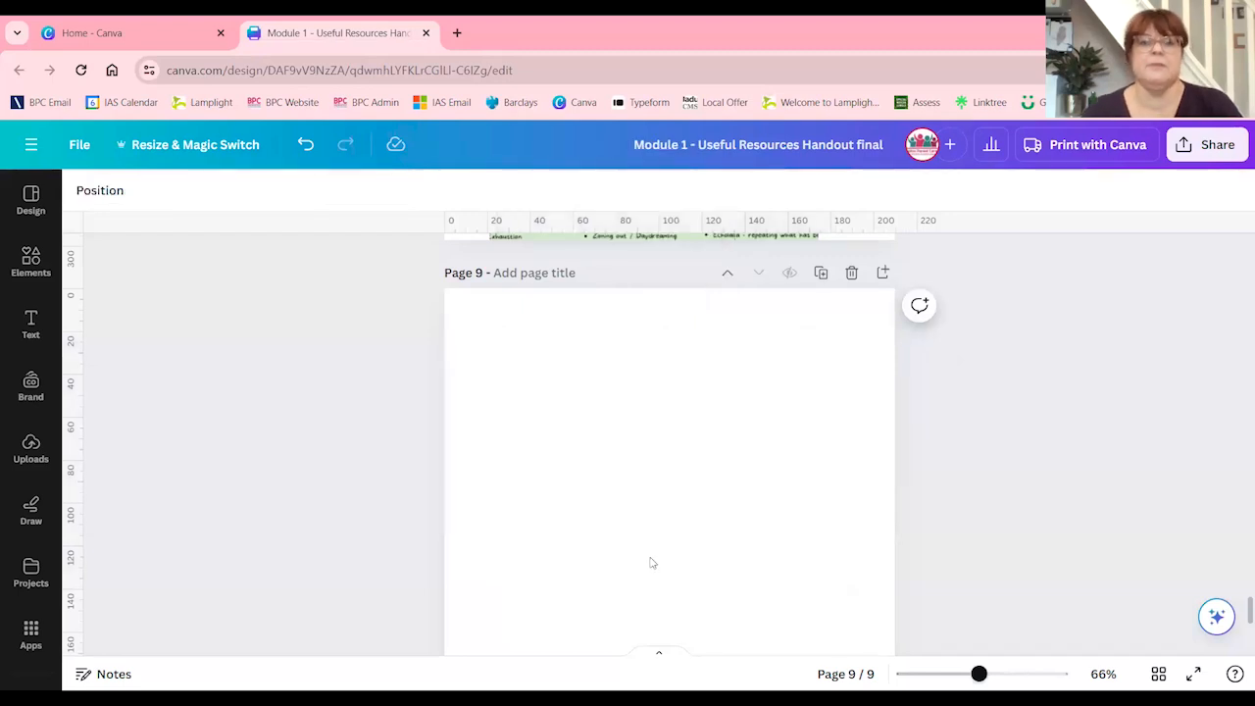
Search the elements for "chart" and add a pie chart to blank page 9
scroll(650, 560, "up", 10)
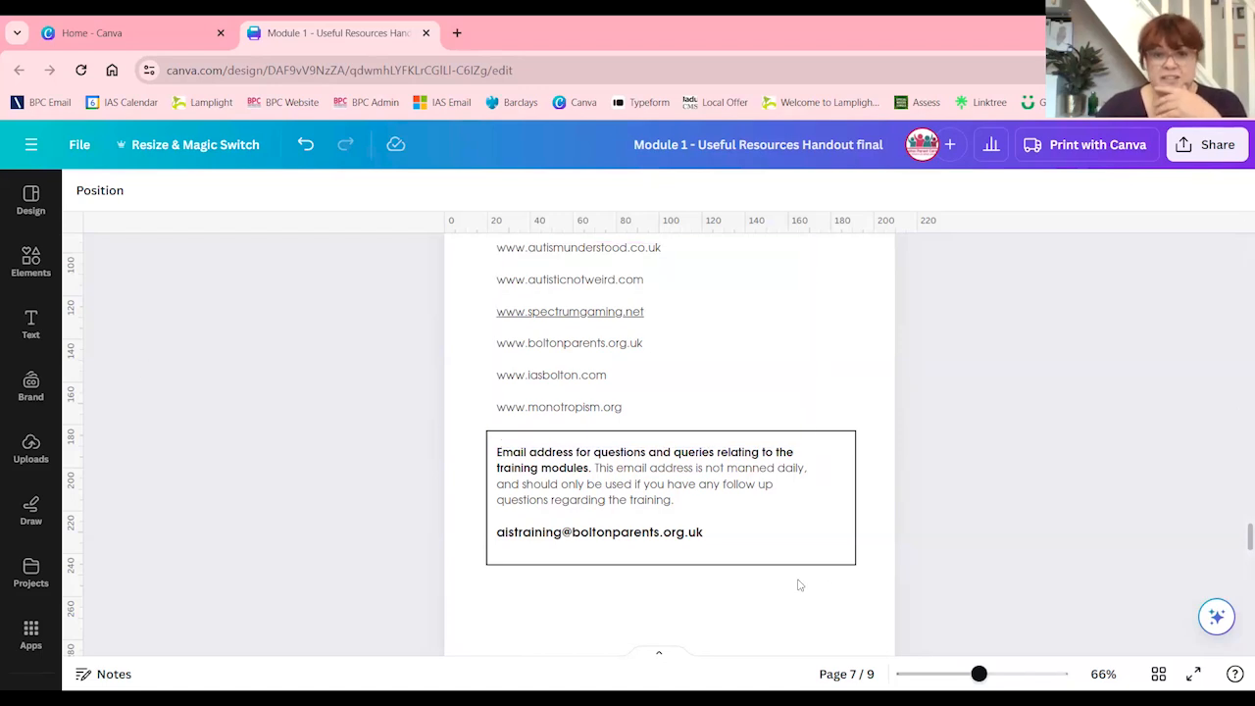
scroll(688, 583, "down", 5)
scroll(677, 549, "down", 7)
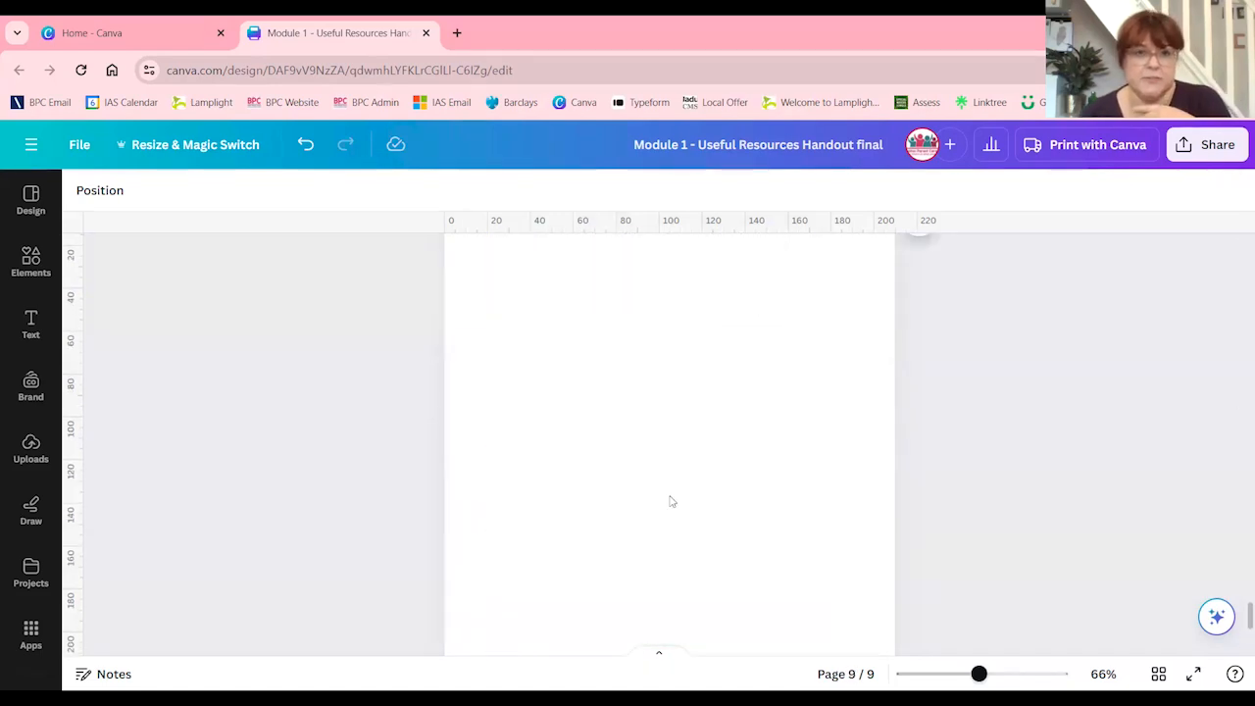
left_click(636, 519)
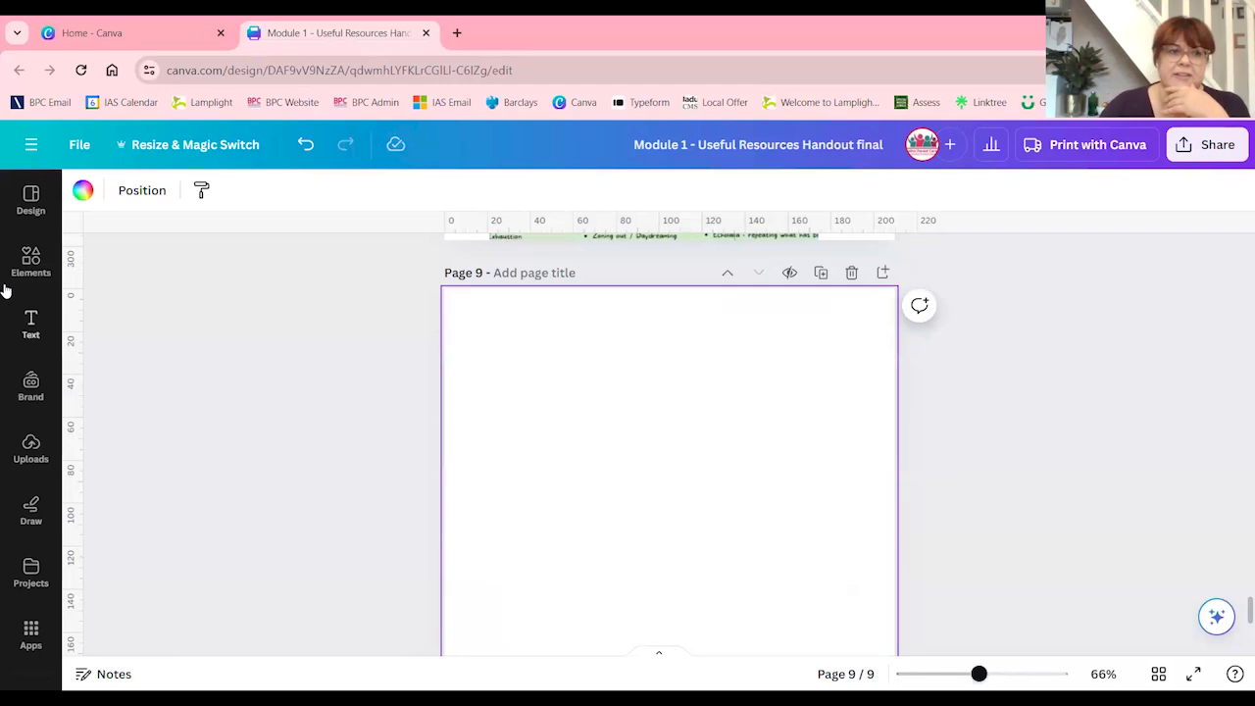
left_click(29, 267)
left_click(167, 200)
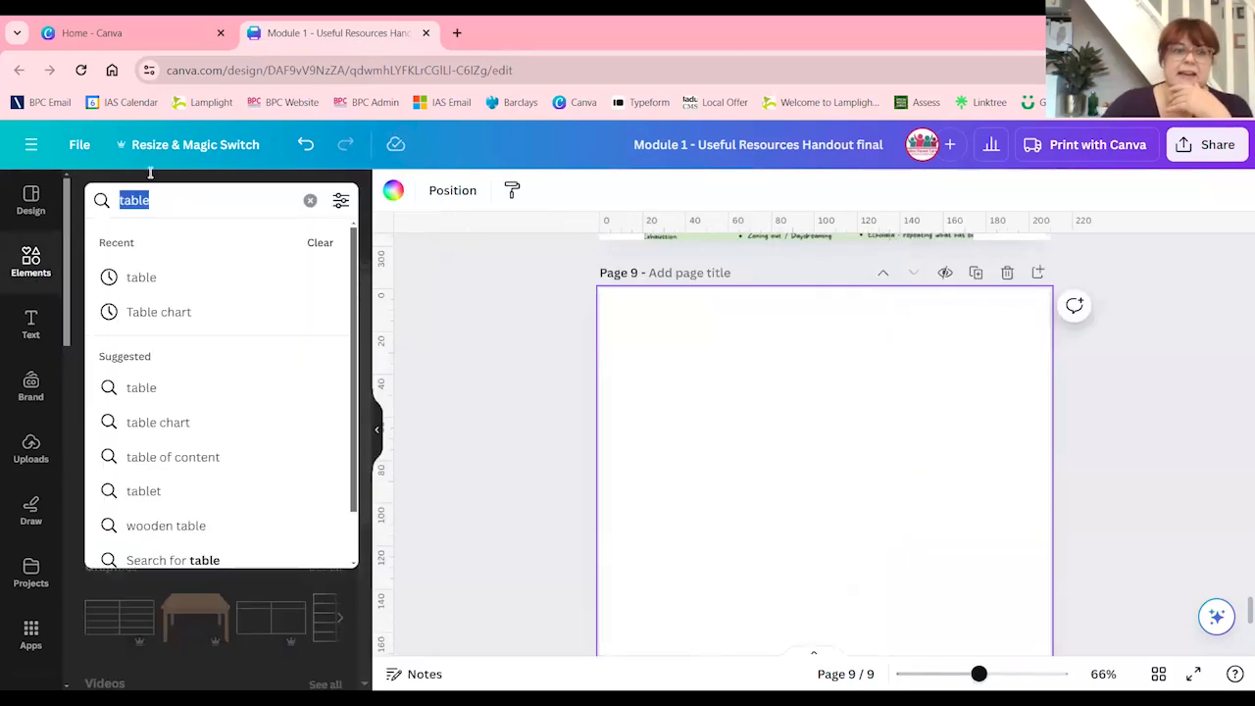
type("chart")
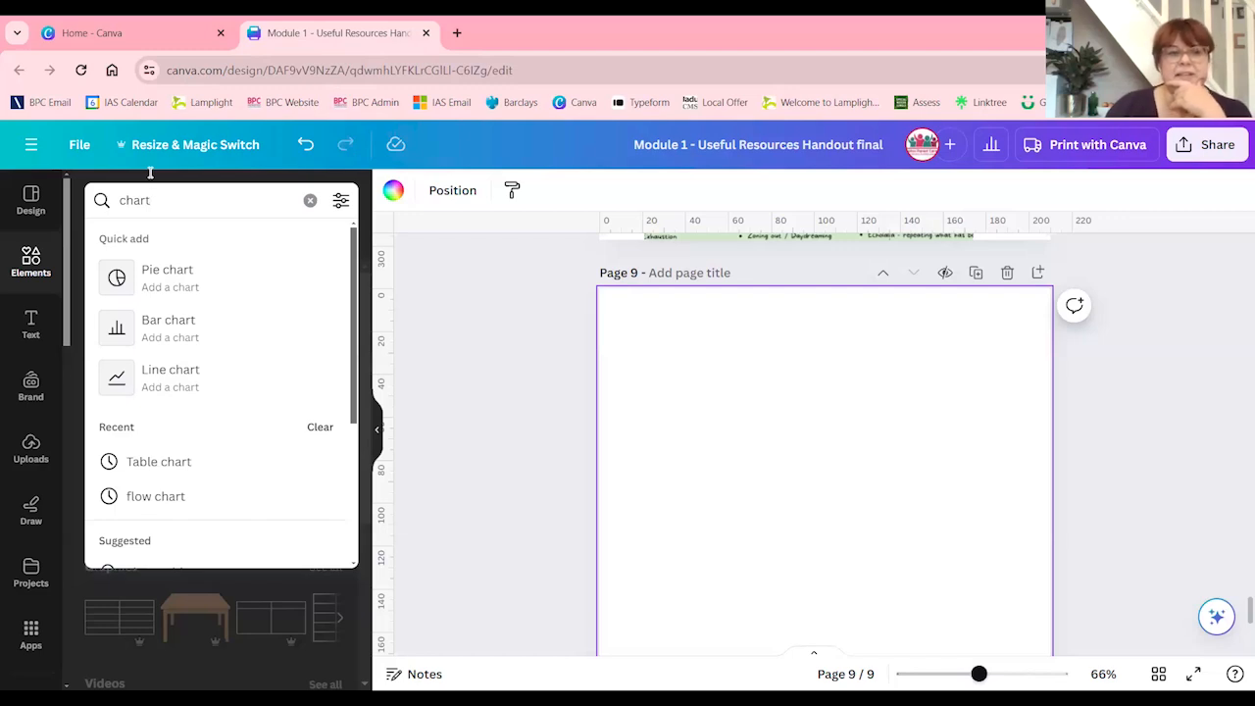
left_click(177, 274)
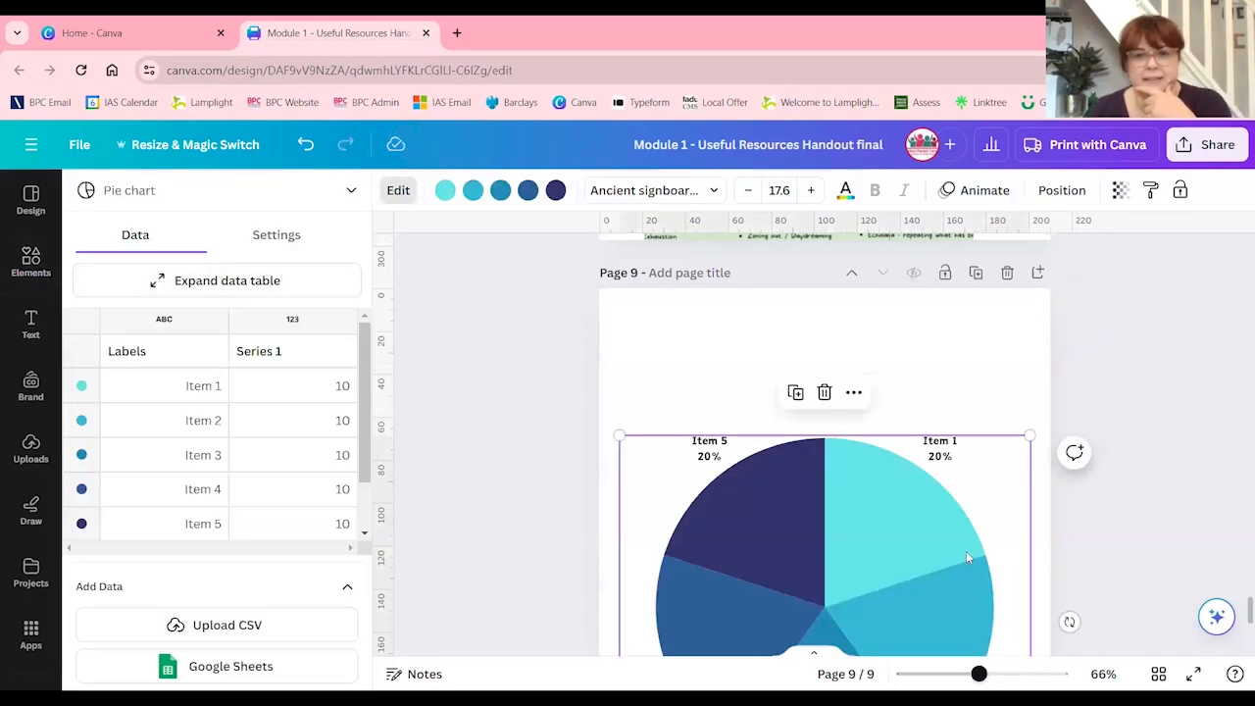
scroll(899, 540, "down", 1)
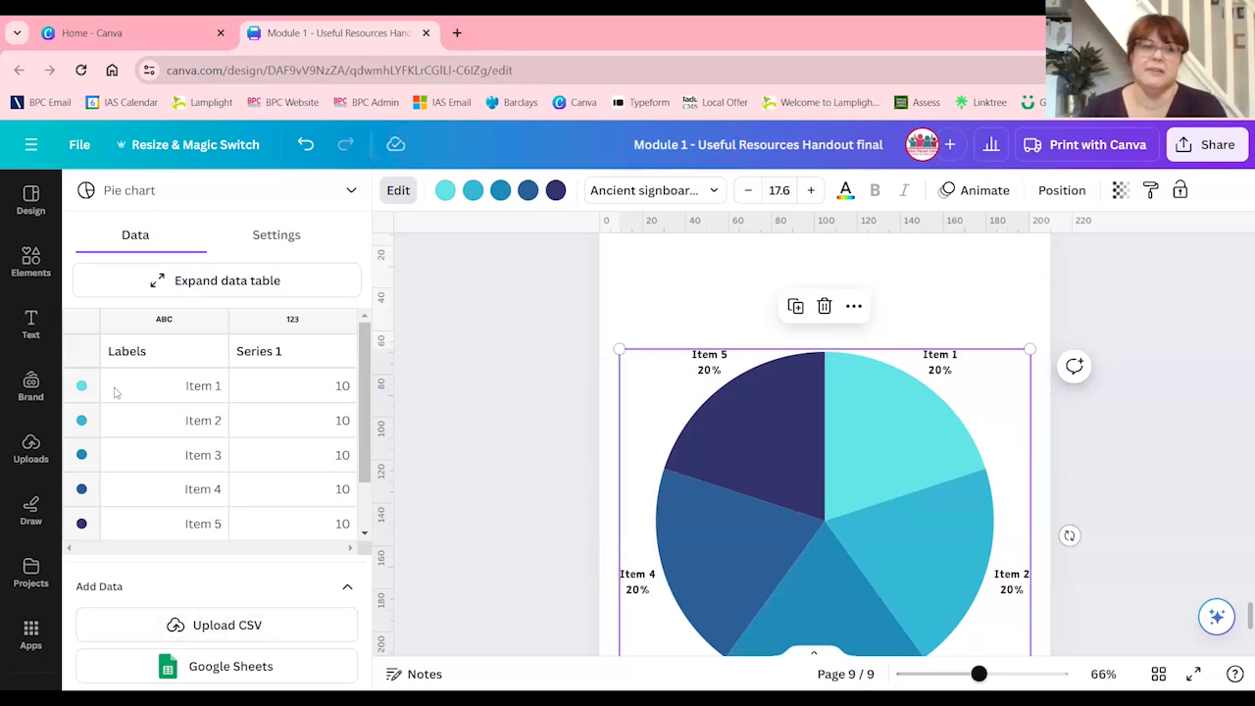
Rename the pie chart's first two data labels to Chocolate and Crisps
left_click(143, 390)
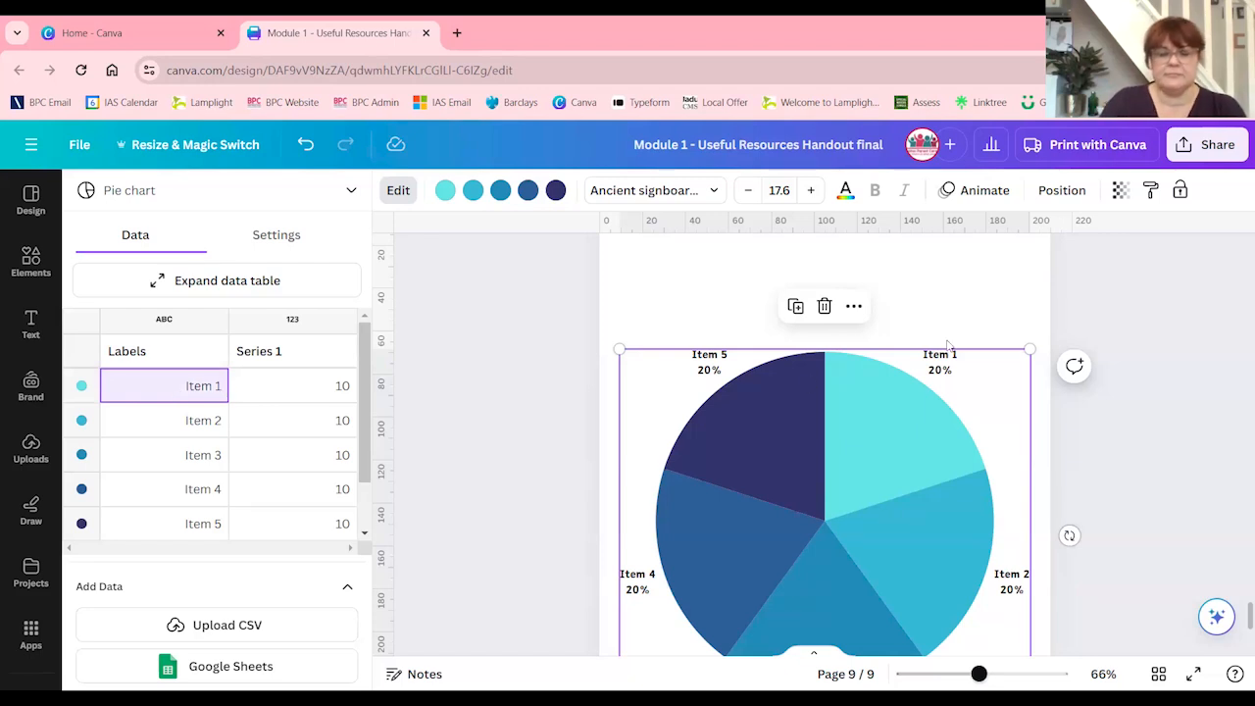
type("Chocolate")
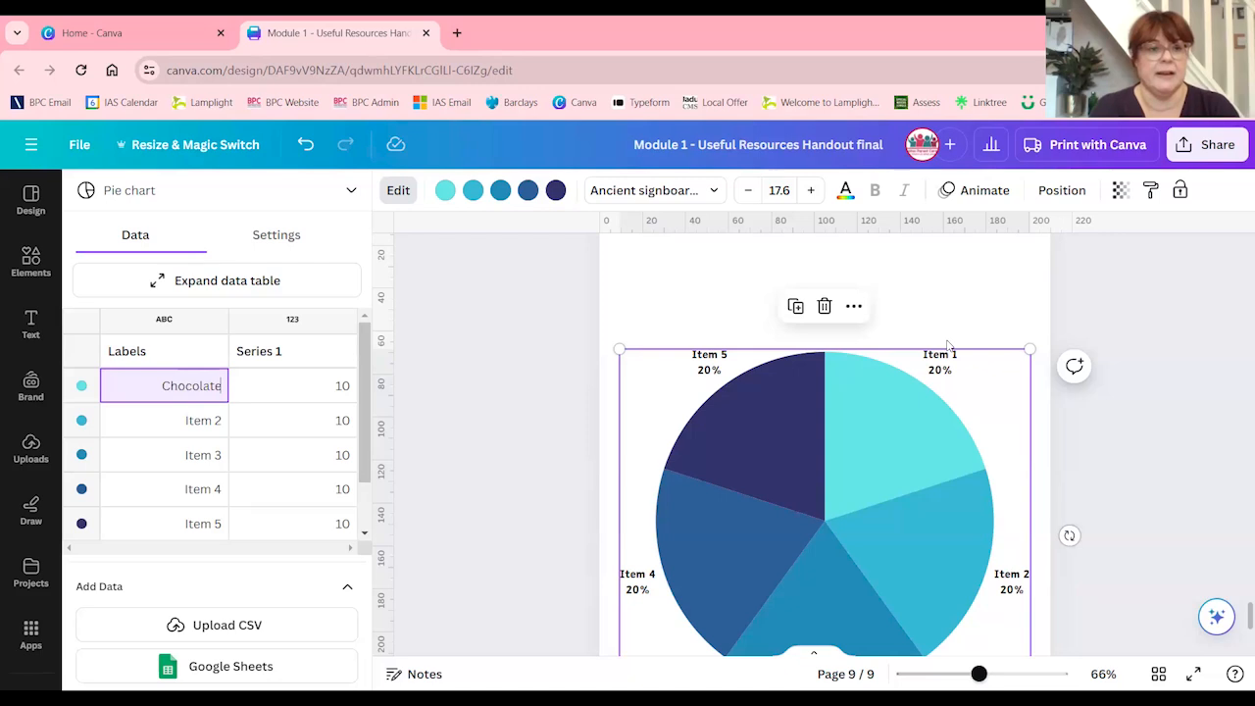
left_click(199, 419)
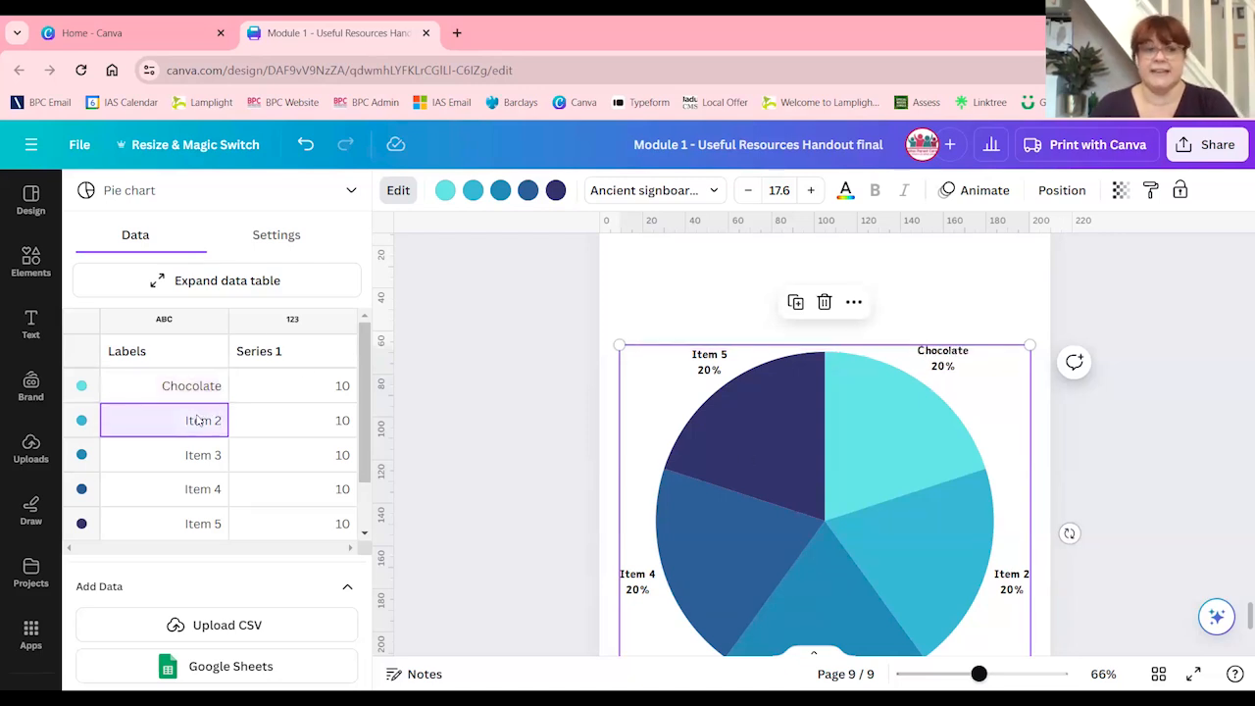
left_click_drag(218, 420, 178, 412)
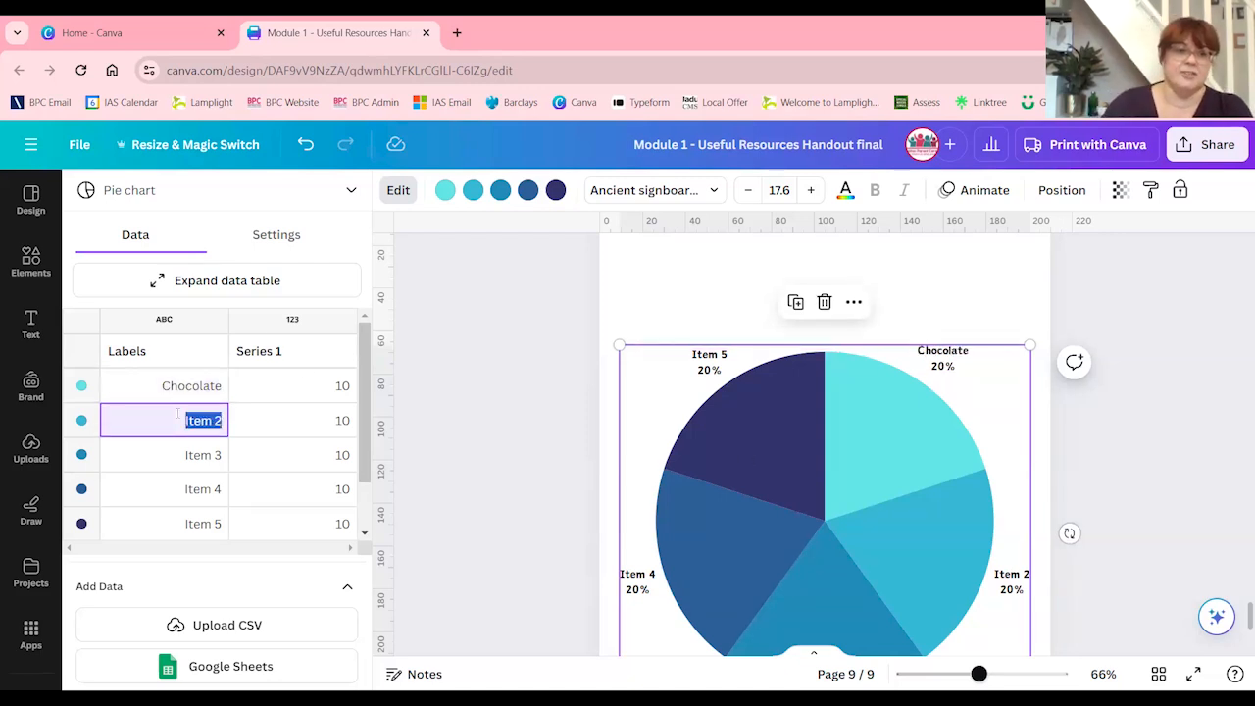
type("Crisps")
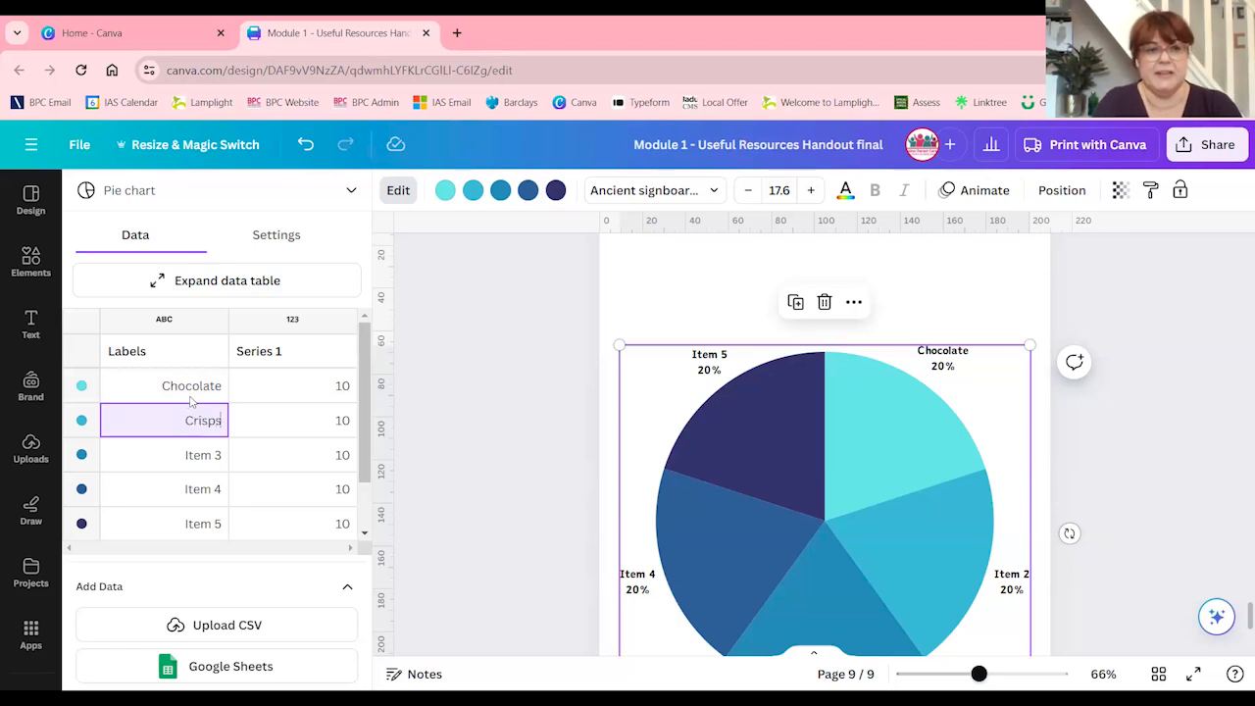
Rename the pie chart's third data label to Apple
left_click(176, 469)
left_click_drag(186, 459, 238, 467)
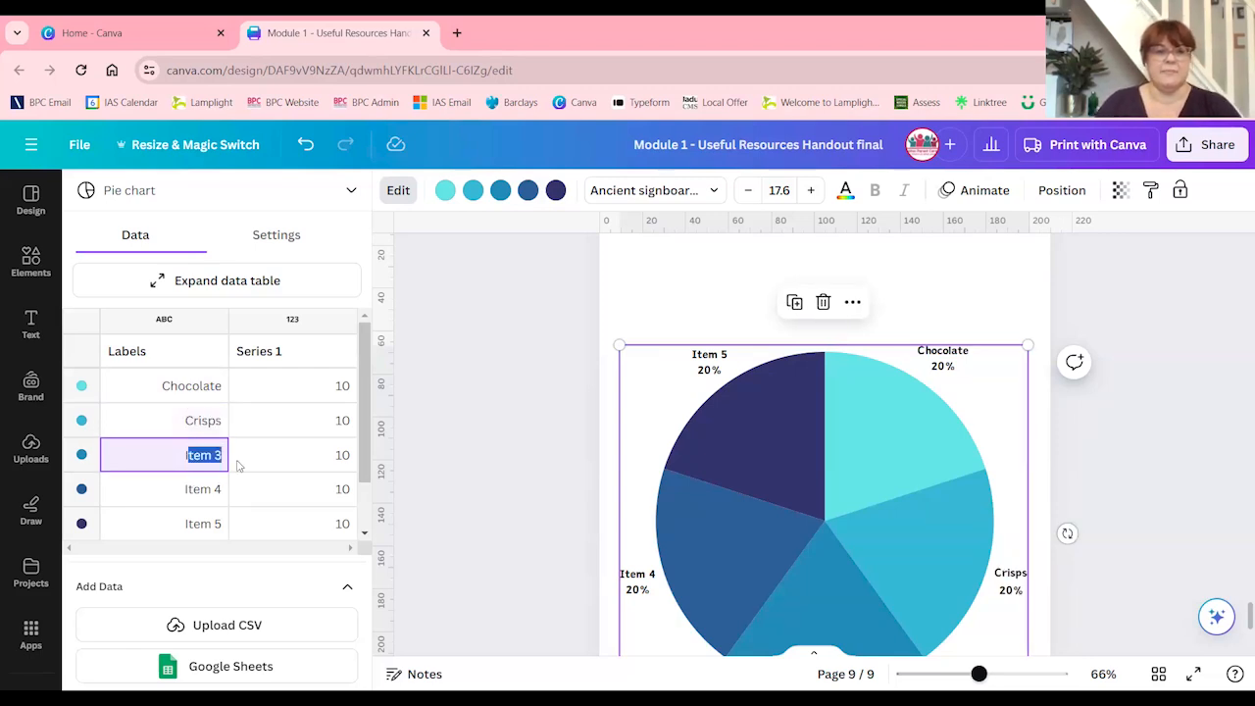
key("BackSpace")
type("Aple")
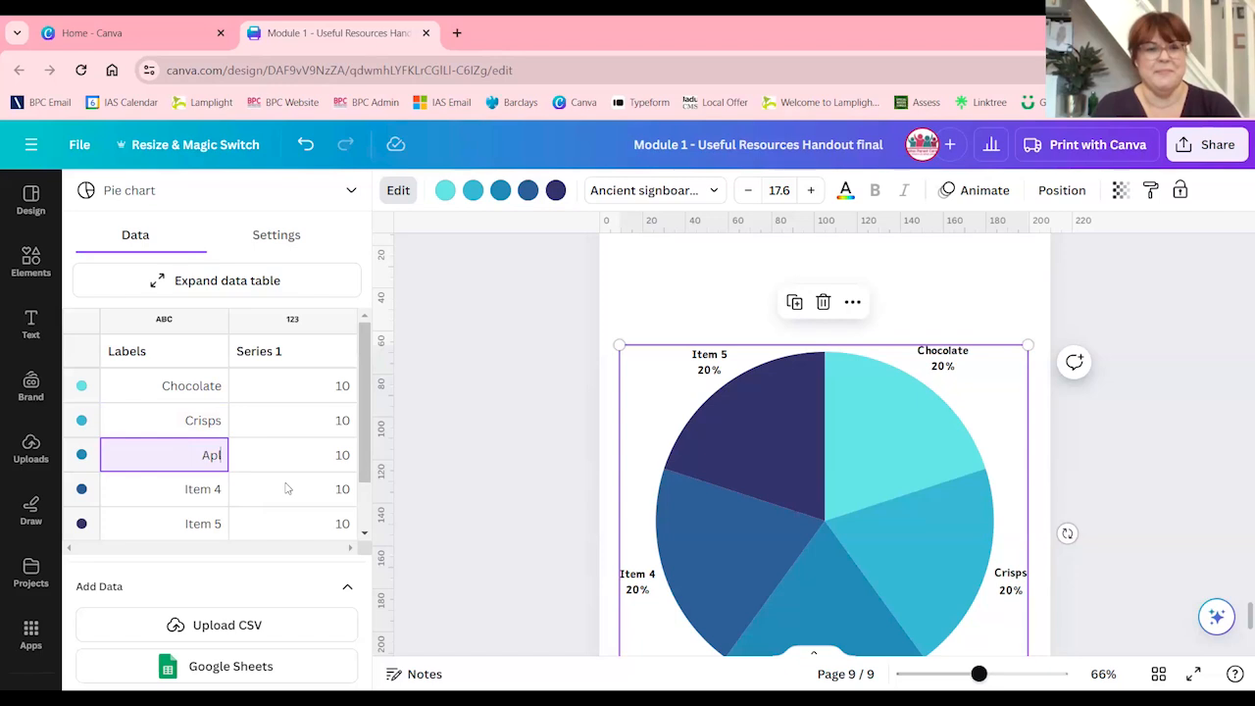
key("BackSpace")
key("BackSpace")
type("ple")
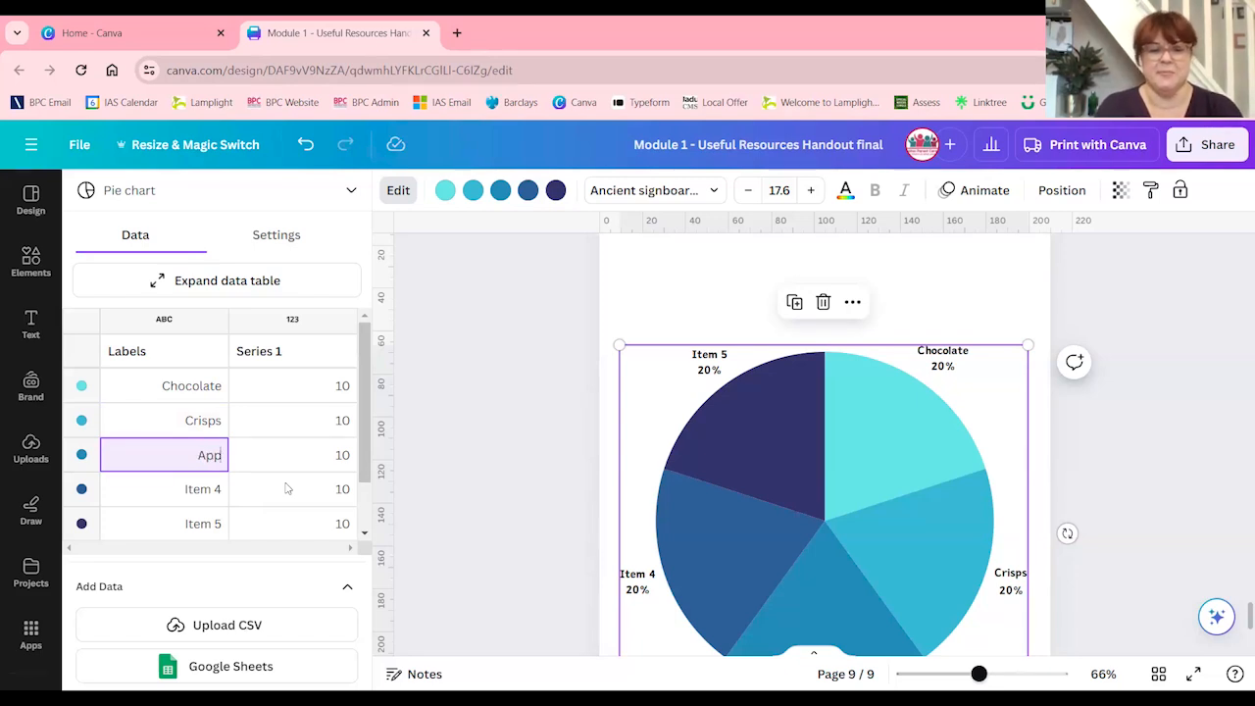
left_click(208, 493)
Set the pie chart's Series 1 values to 15 for Chocolate and 8 for Apple
left_click(311, 386)
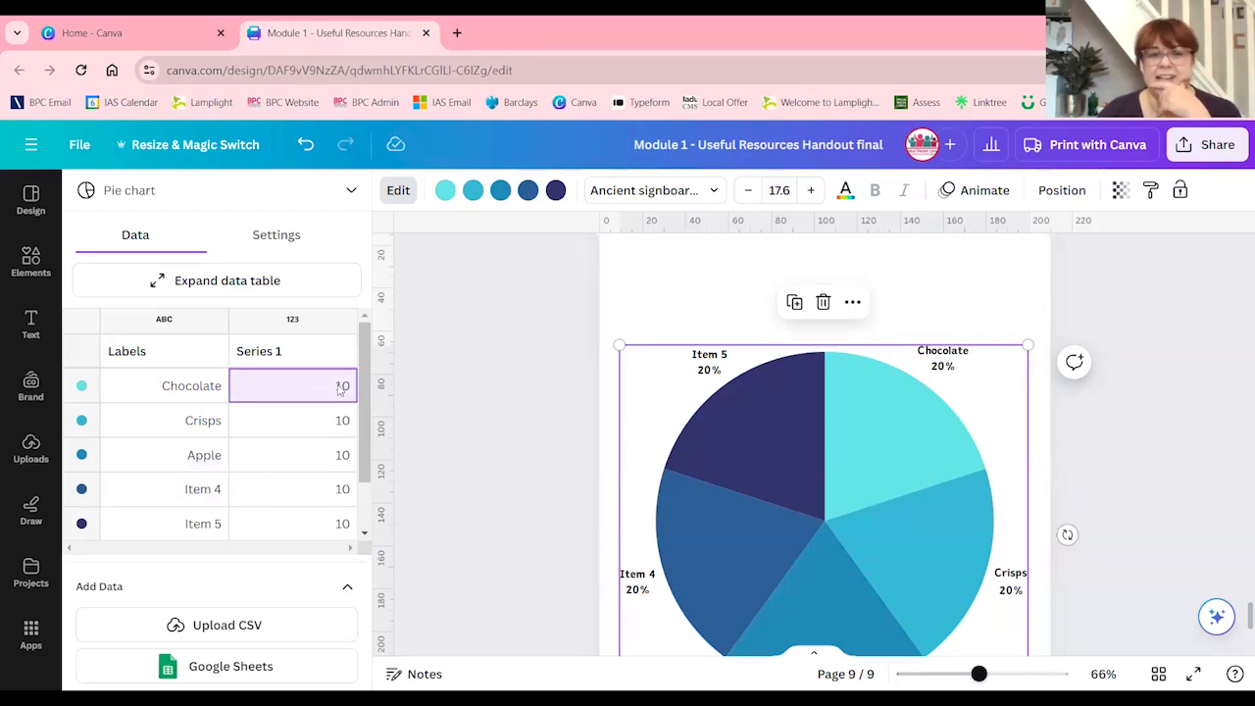
type("15")
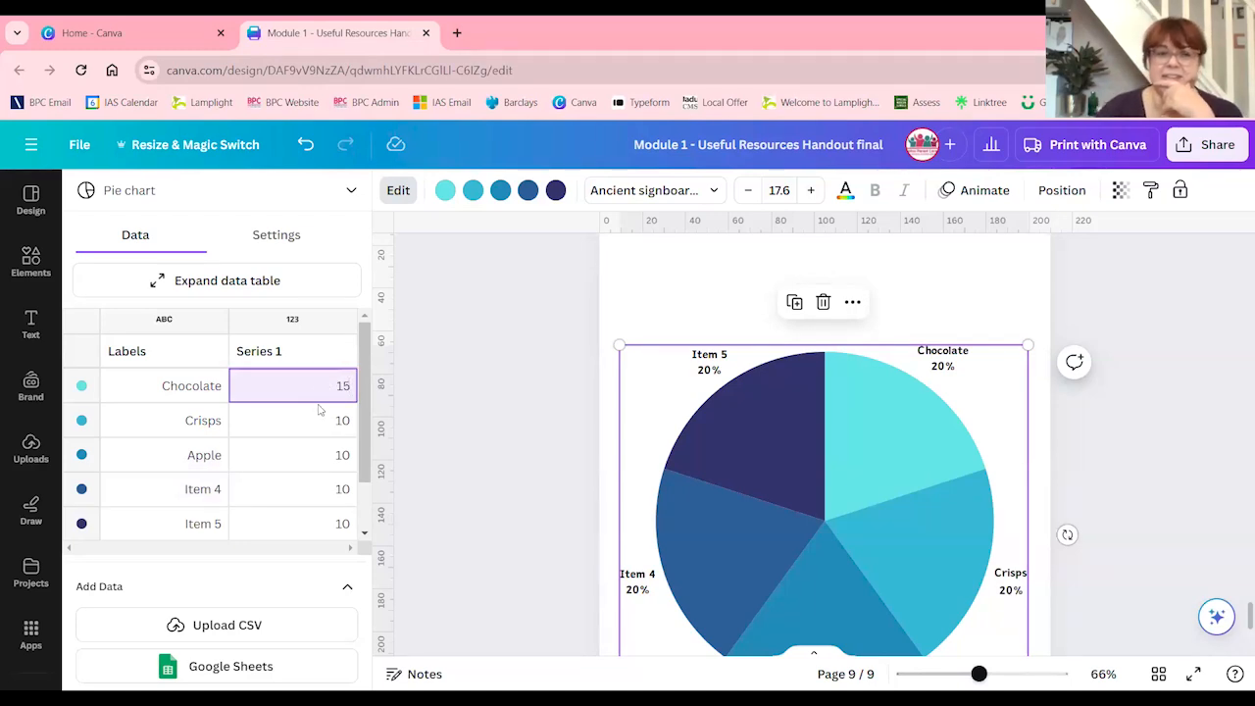
left_click(339, 422)
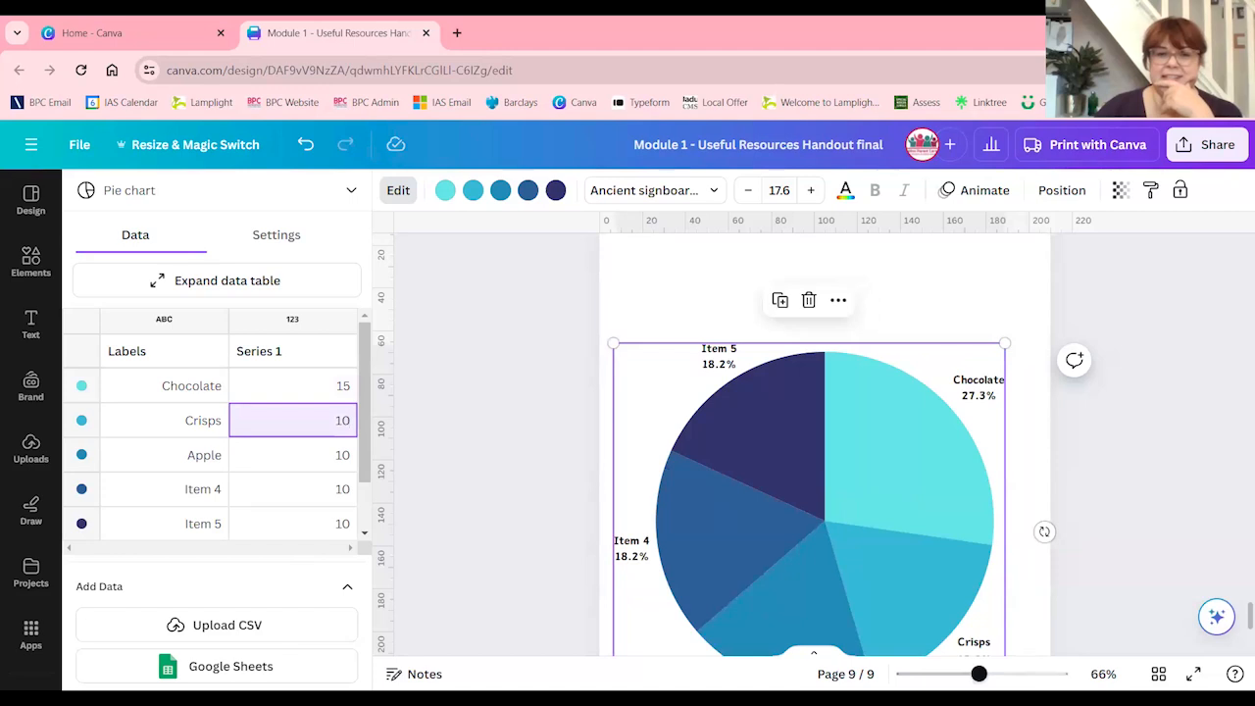
key("Return")
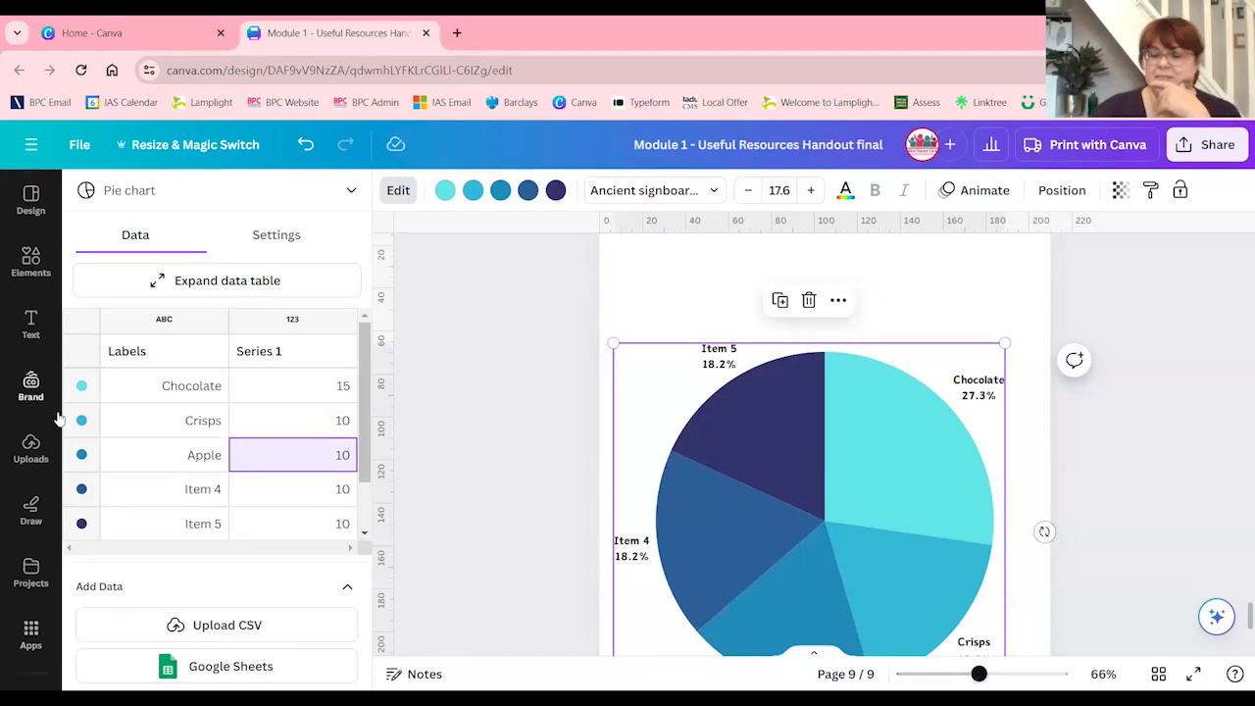
type("8")
left_click(320, 495)
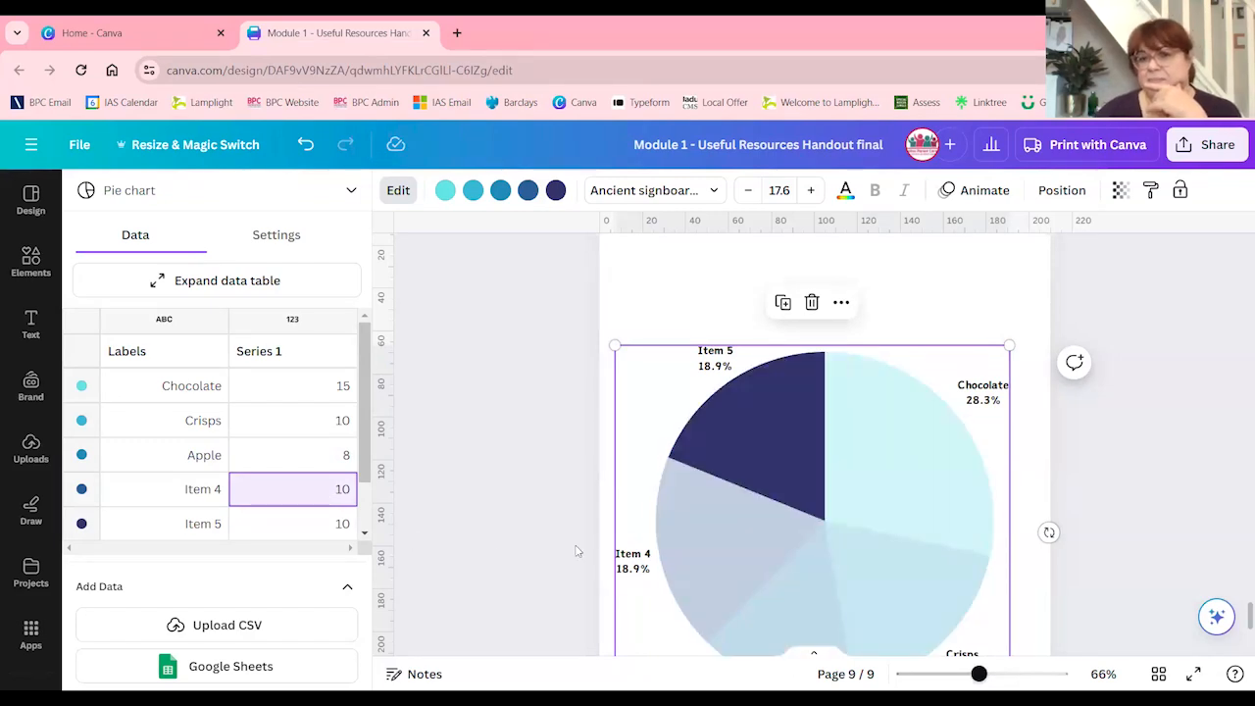
left_click(467, 444)
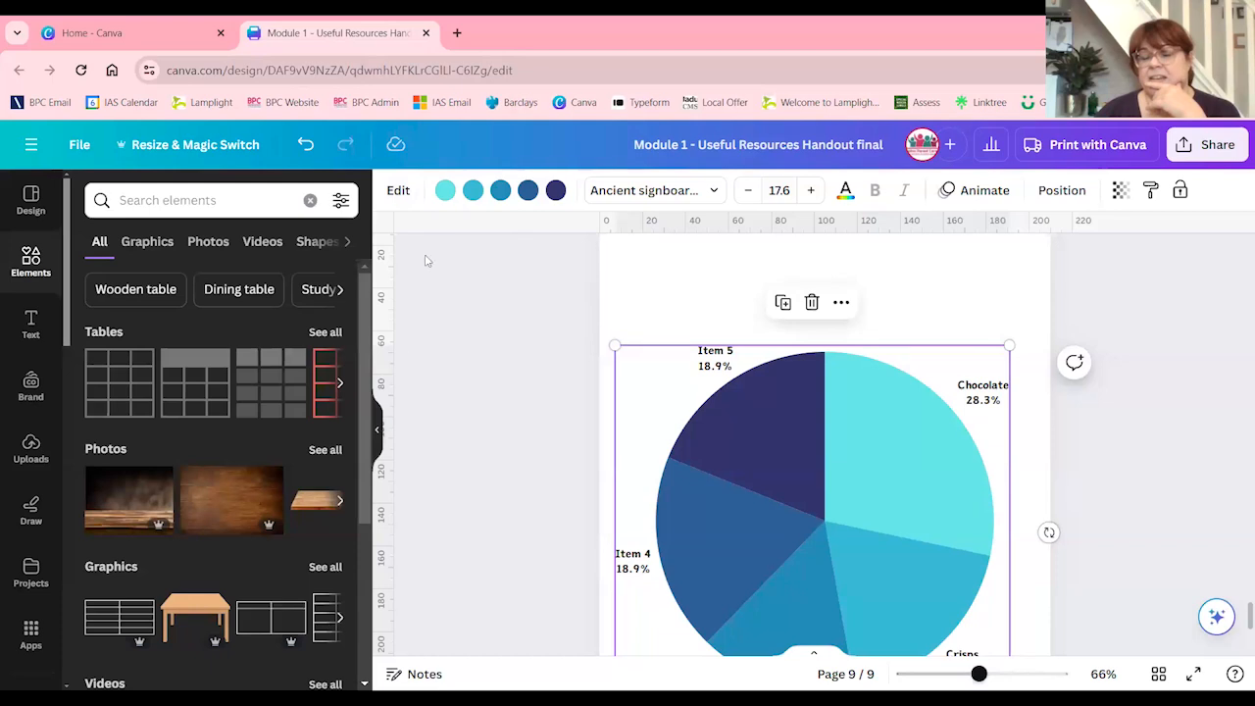
Recolour the Item 5 slice bright pink and the Item 4 slice teal using the Bolton Parent Carers brand colours
left_click(377, 428)
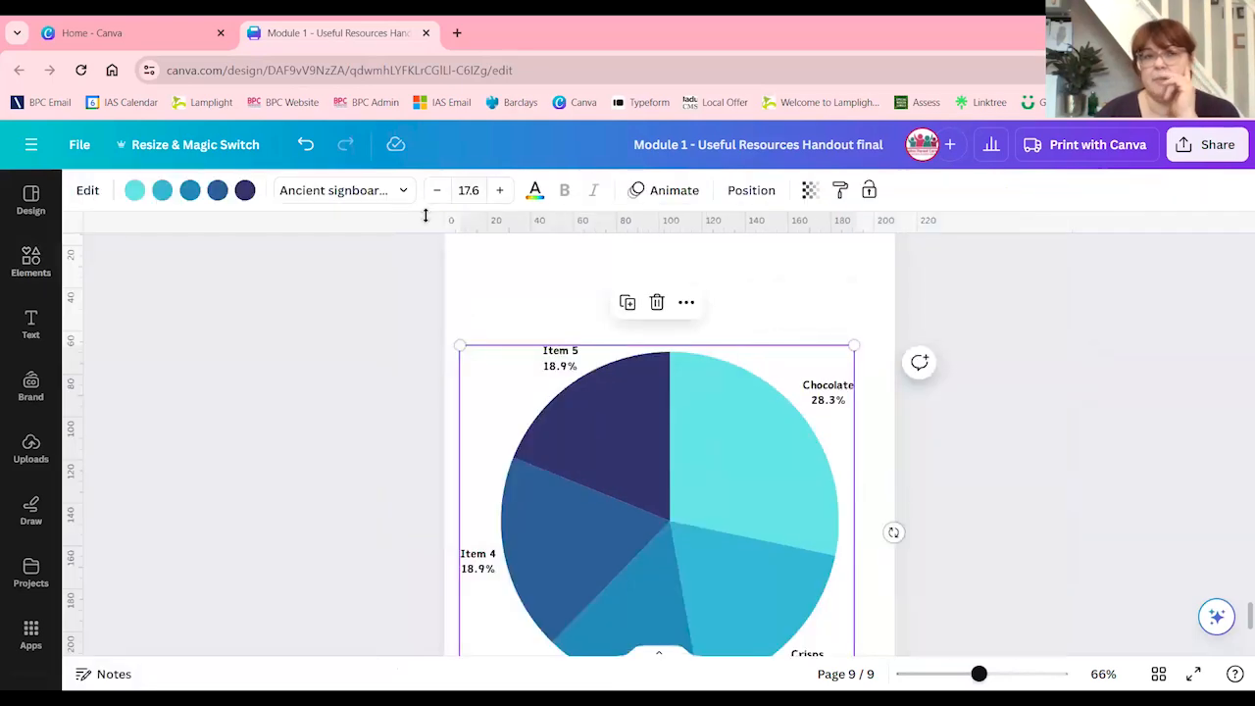
left_click(247, 190)
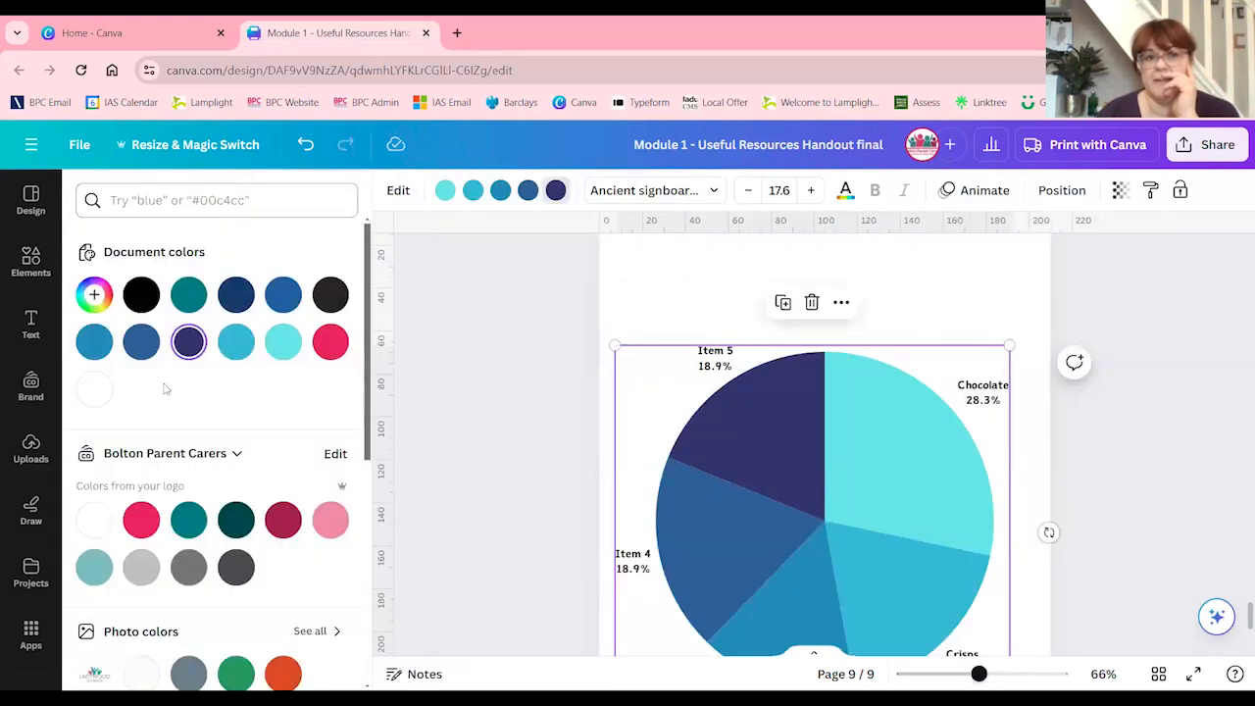
left_click(141, 520)
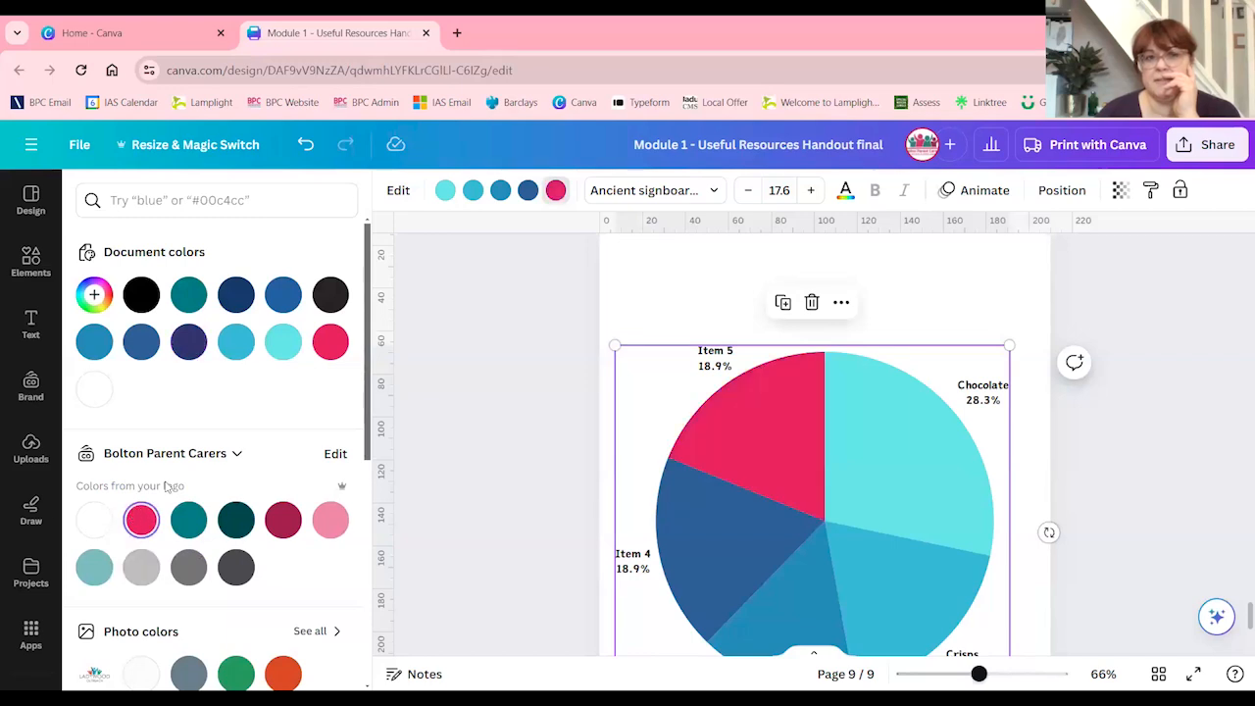
left_click(843, 478)
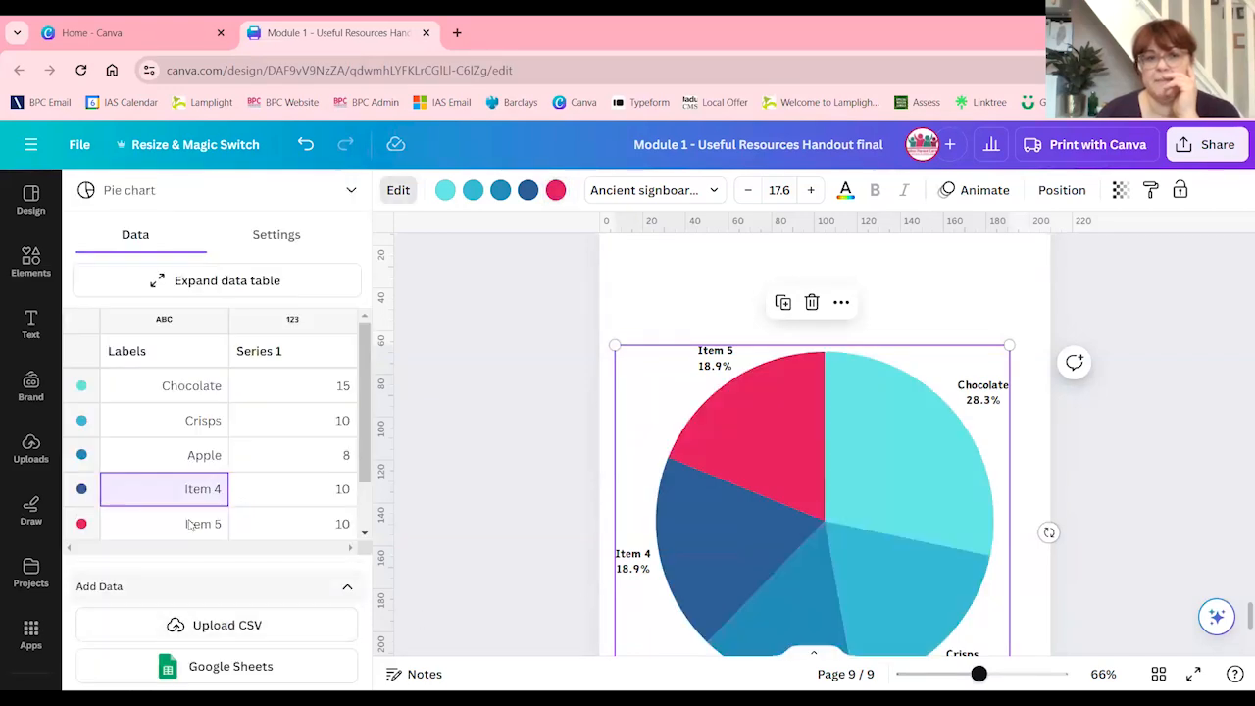
left_click(528, 190)
left_click(188, 472)
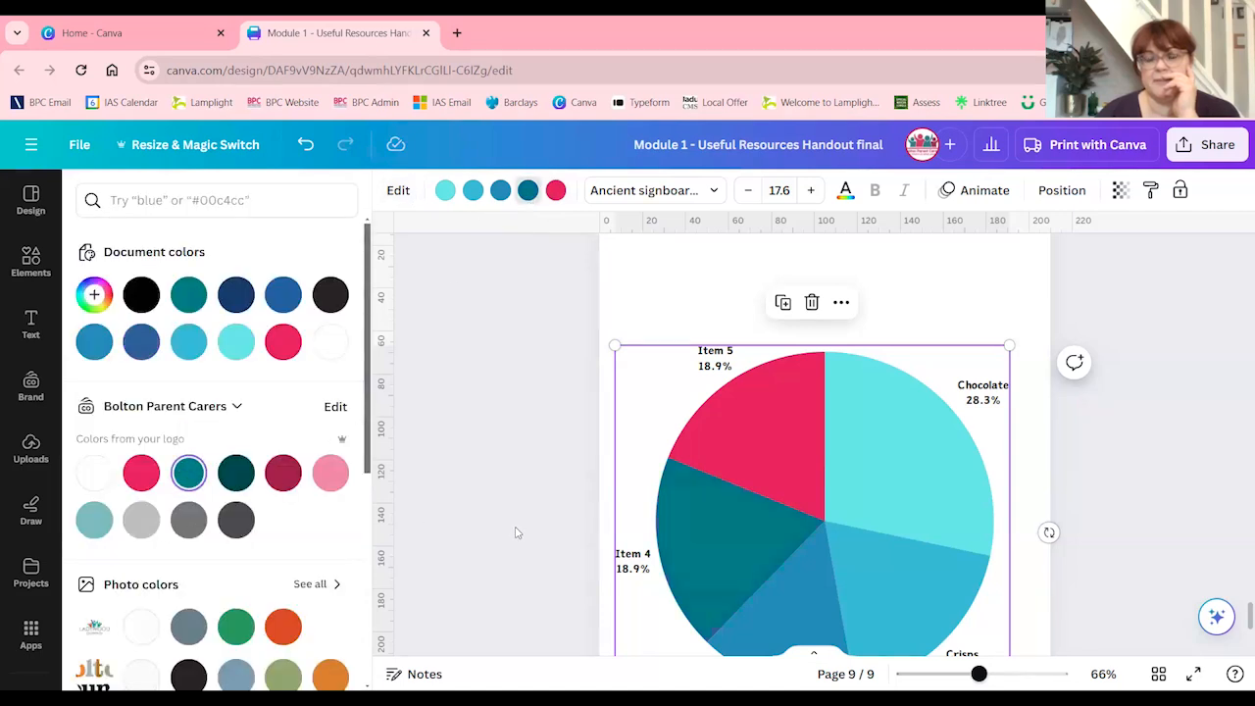
Recolour the Apple slice light grey and the Crisps slice light pink #ee8aa5 from the brand colours
left_click(814, 591)
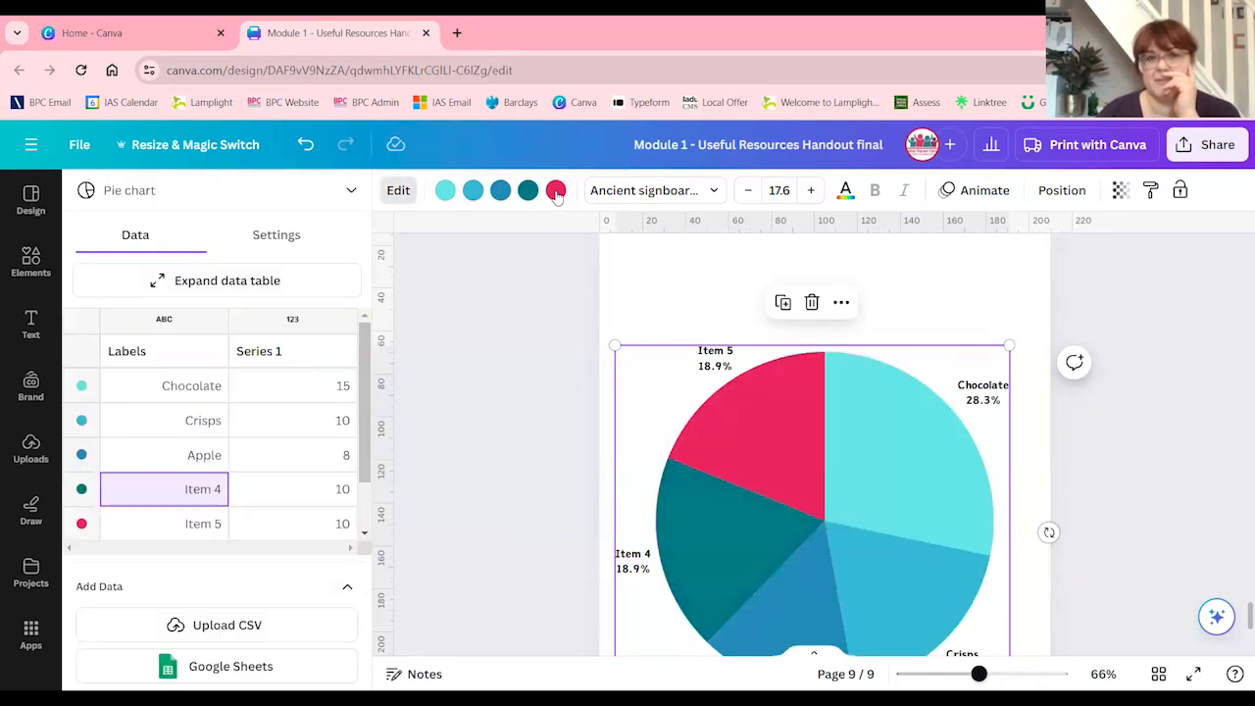
left_click(500, 190)
left_click(147, 520)
left_click(433, 459)
left_click(703, 569)
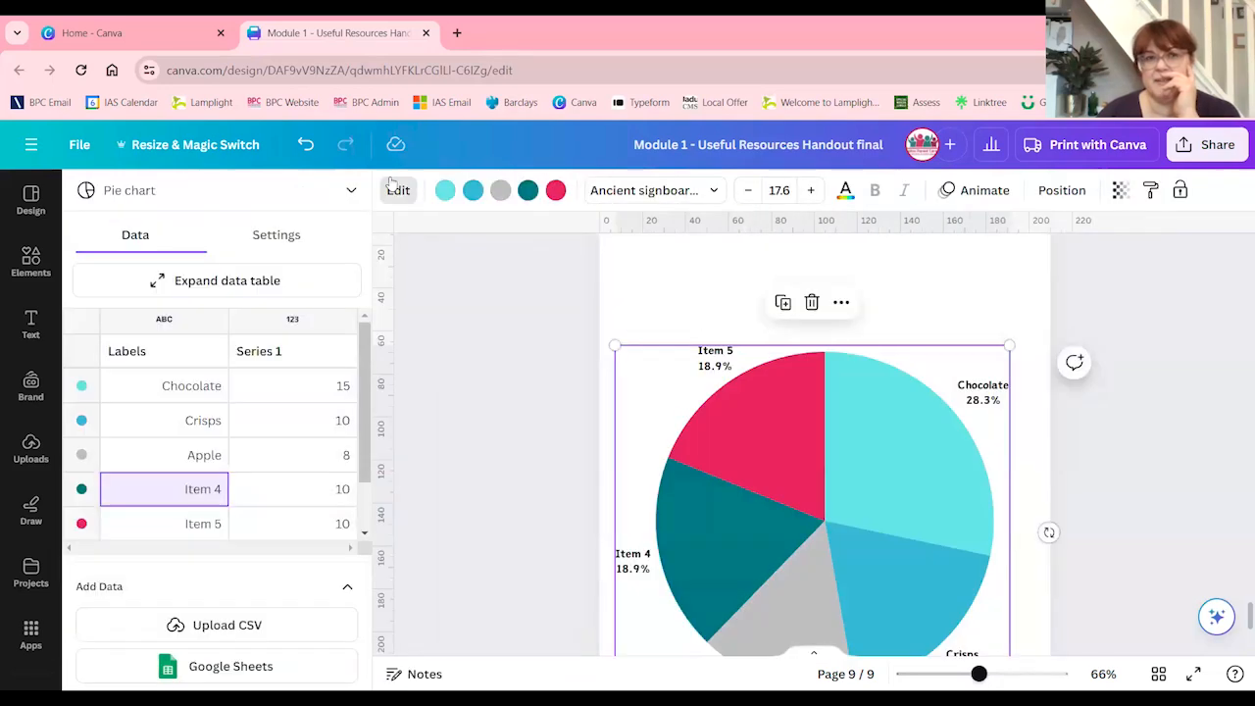
left_click(473, 190)
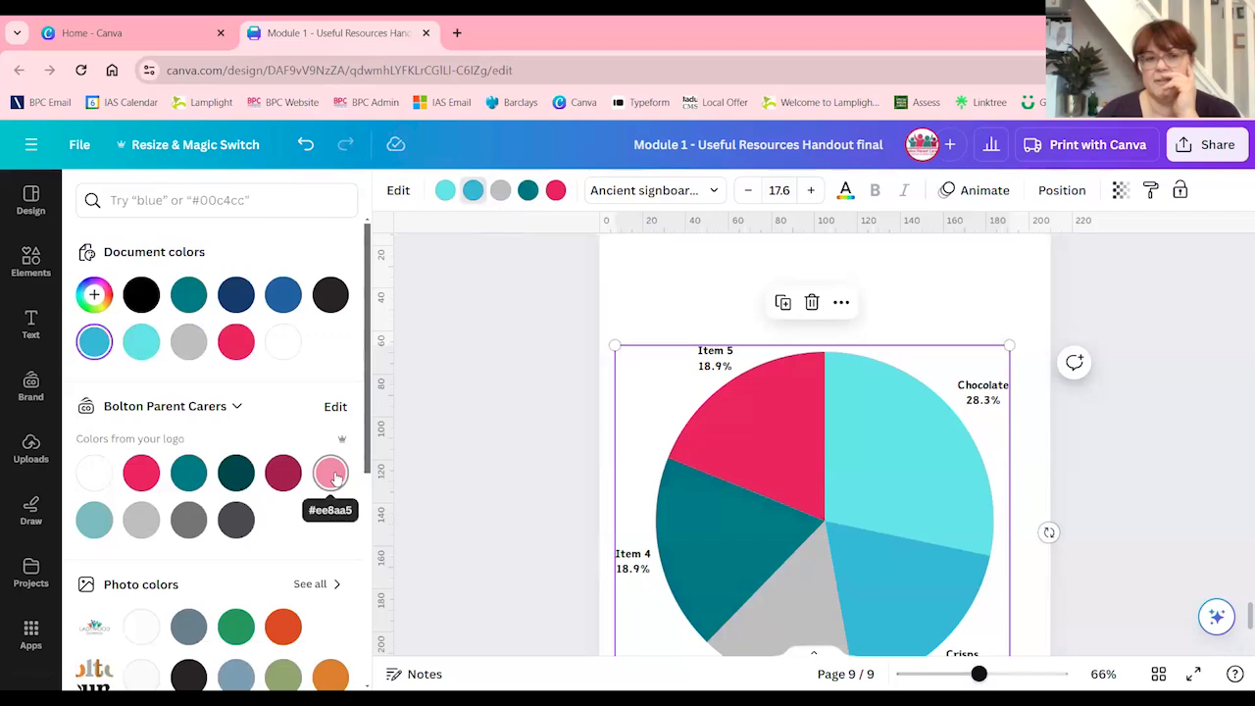
left_click(332, 474)
left_click(935, 479)
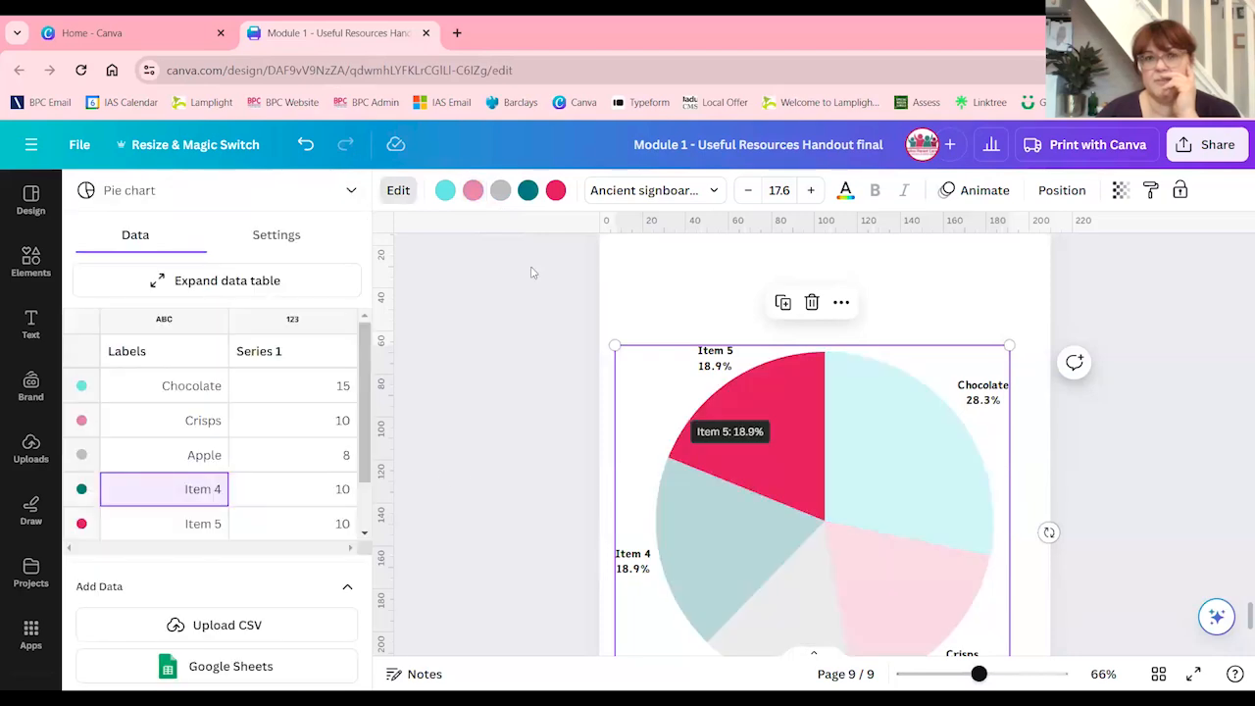
Recolour the Chocolate slice with the brand's mid-dark grey and check the whole pie chart
left_click(444, 190)
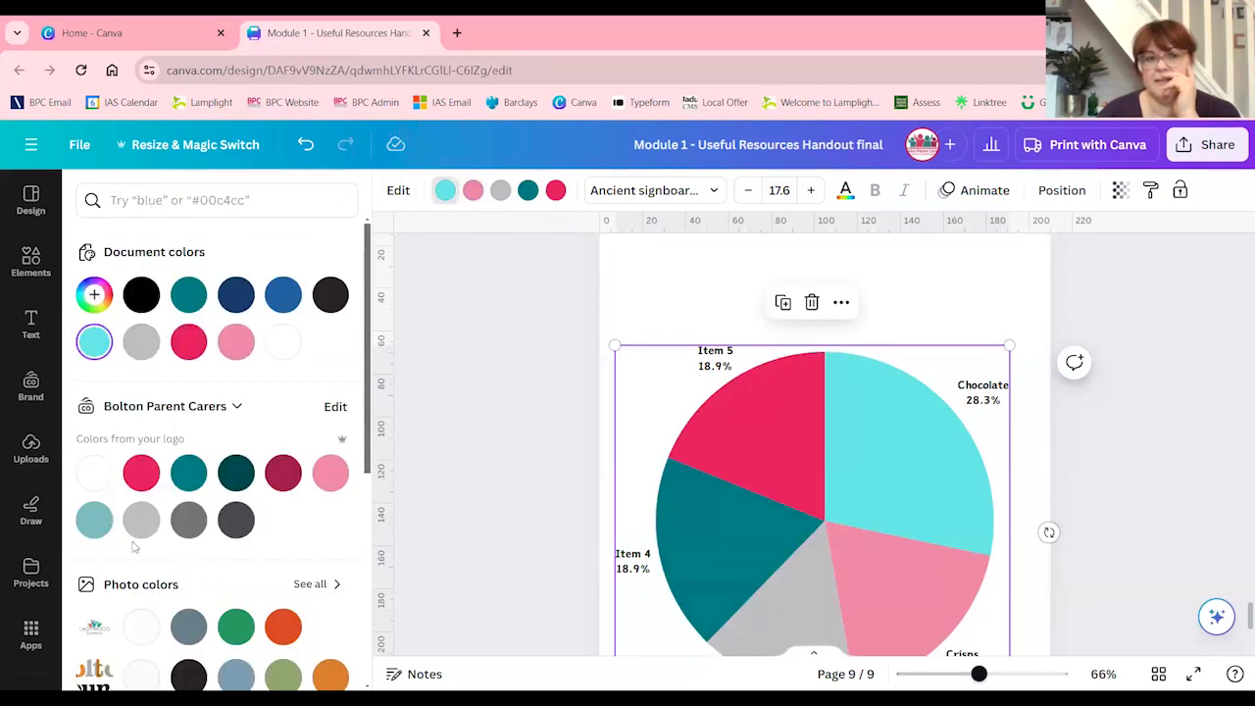
left_click(188, 520)
left_click(873, 568)
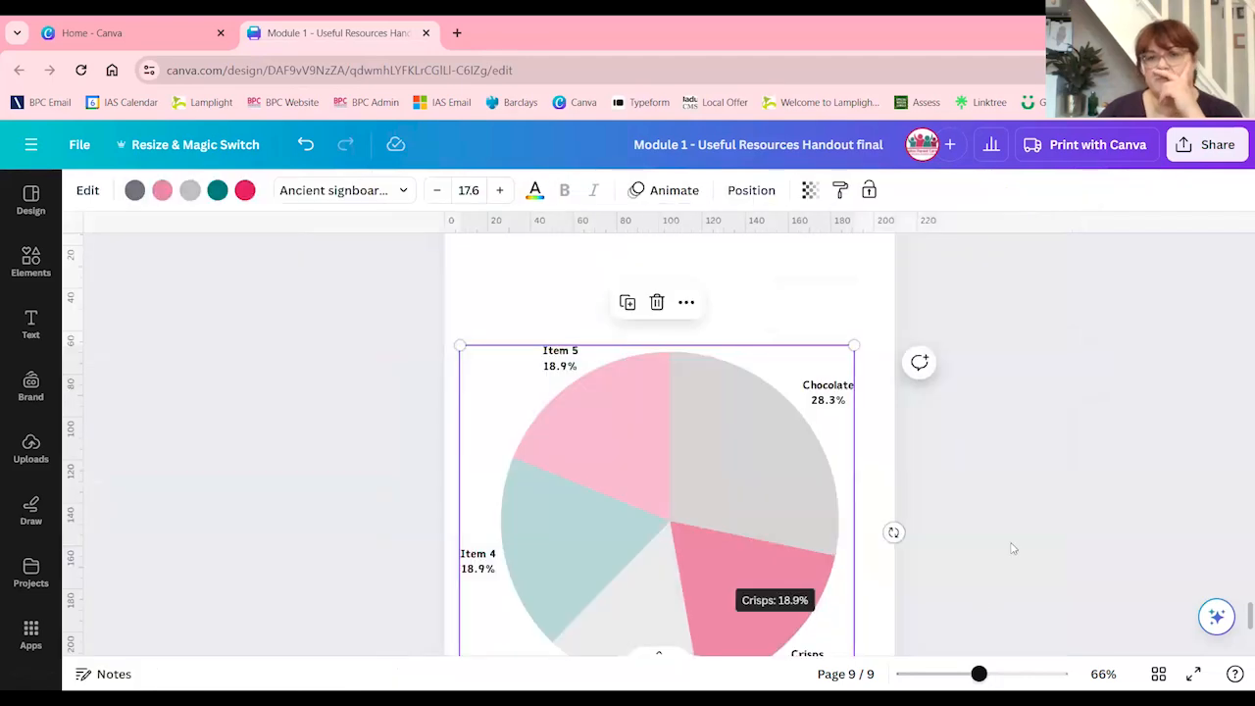
scroll(664, 454, "down", 2)
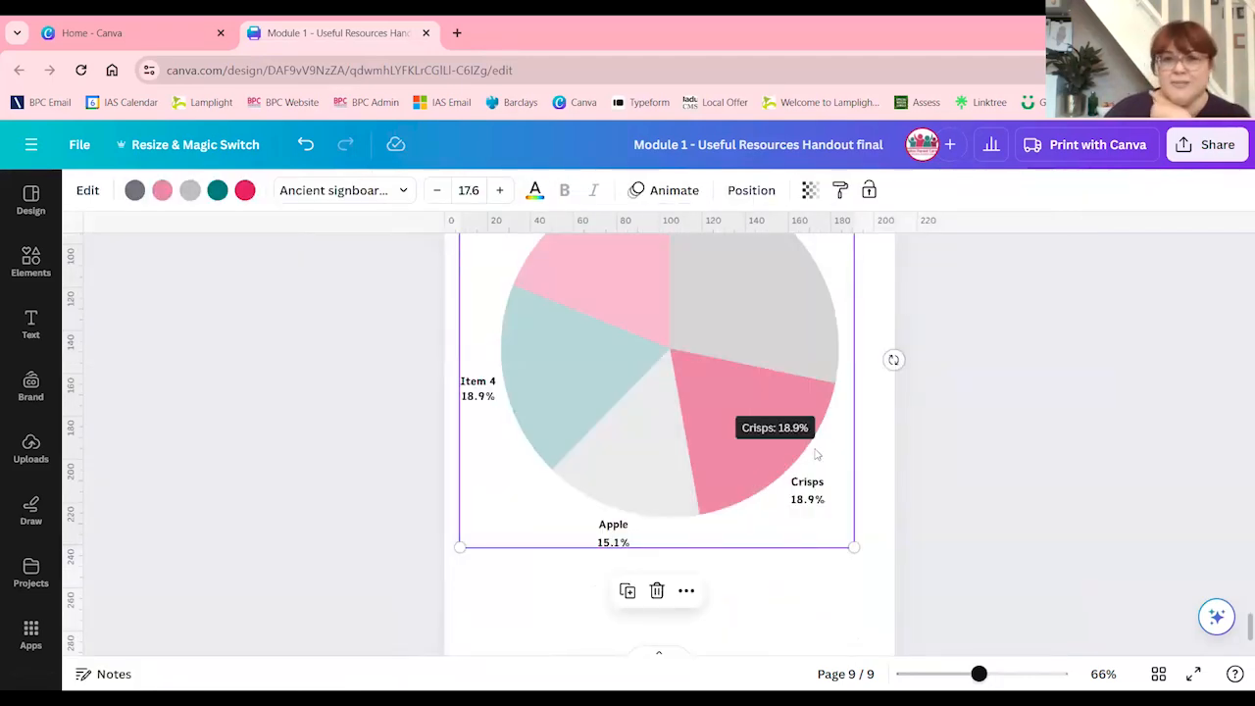
scroll(863, 654, "up", 2)
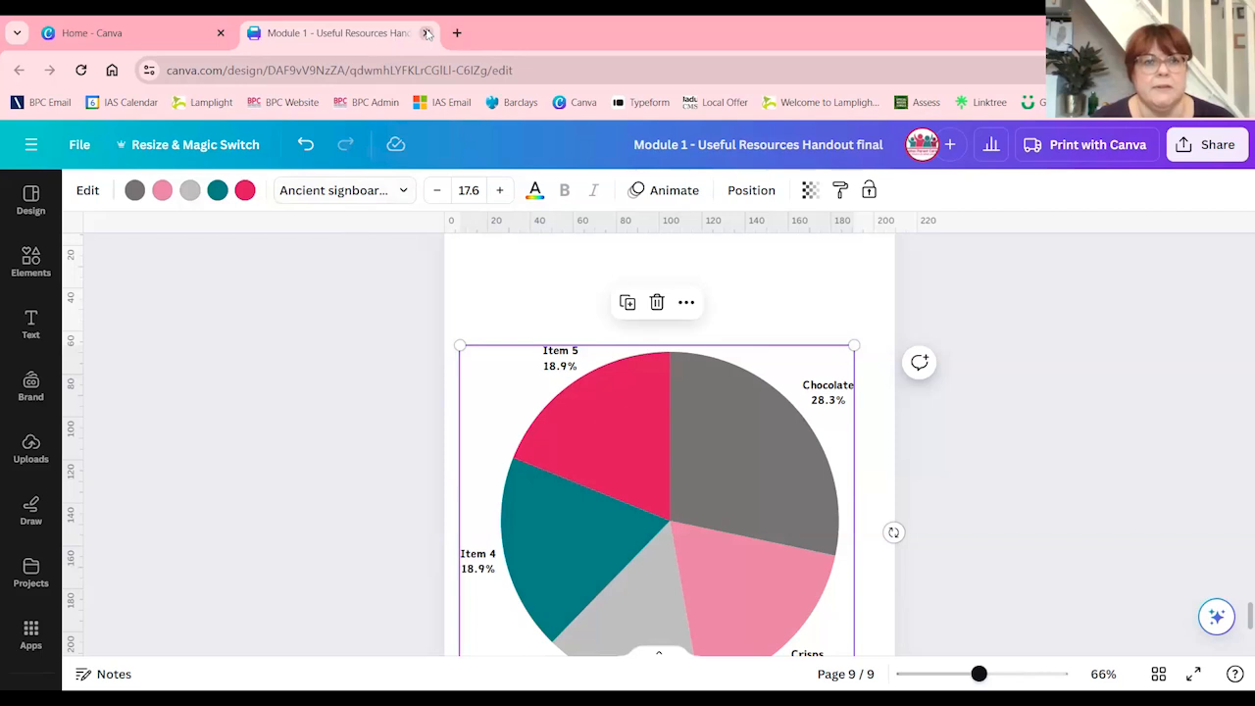
Close the resources handout and create a new blank A4 flyer (210 × 297 mm) from the home page
mouse_move(605, 458)
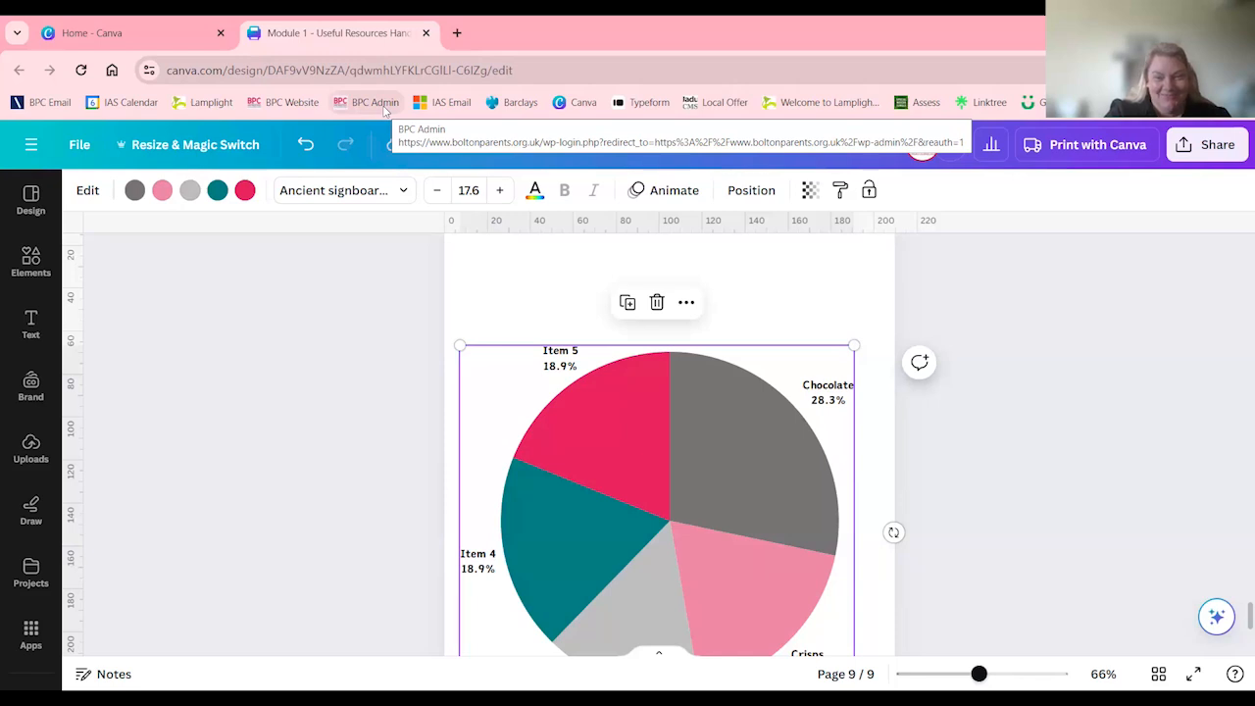
left_click(426, 34)
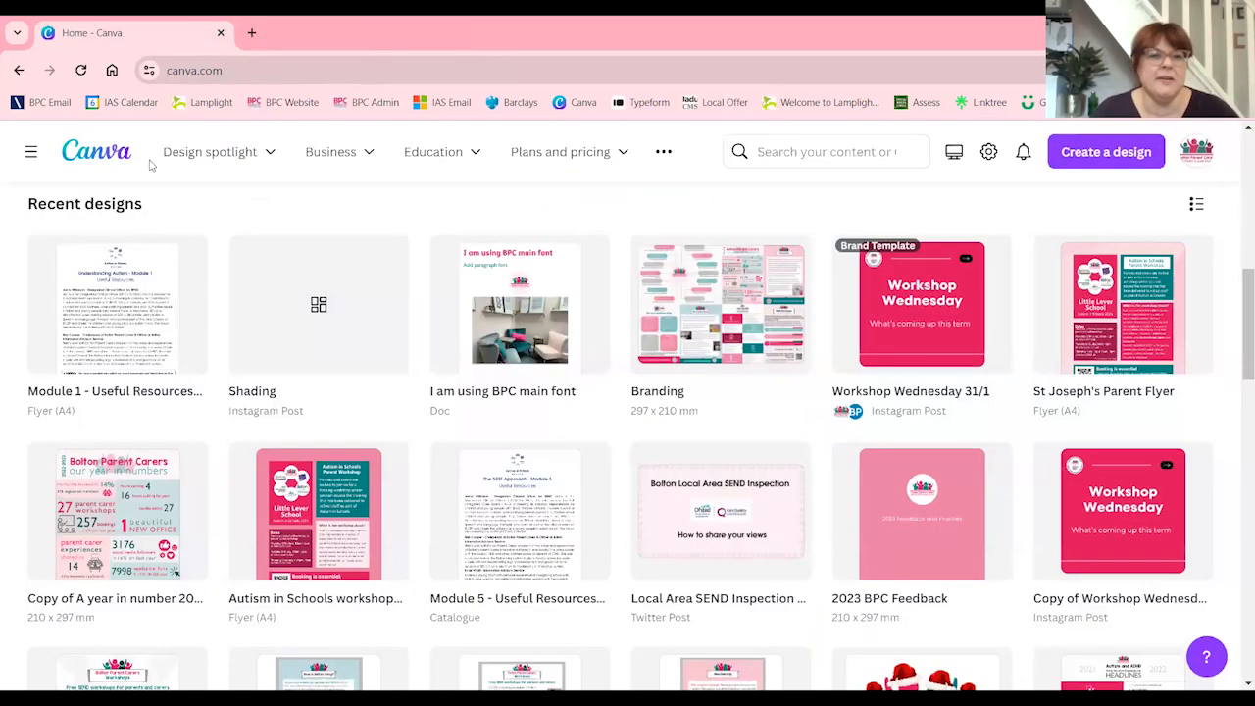
scroll(580, 593, "up", 2)
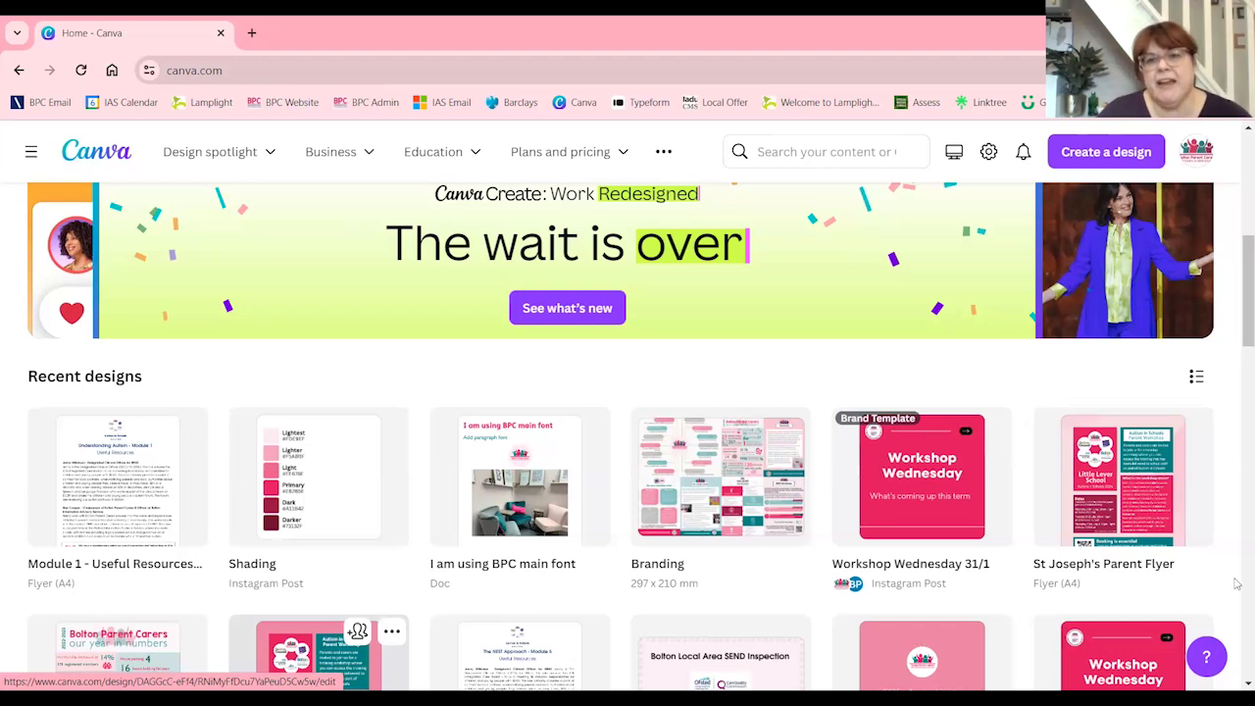
left_click(1085, 167)
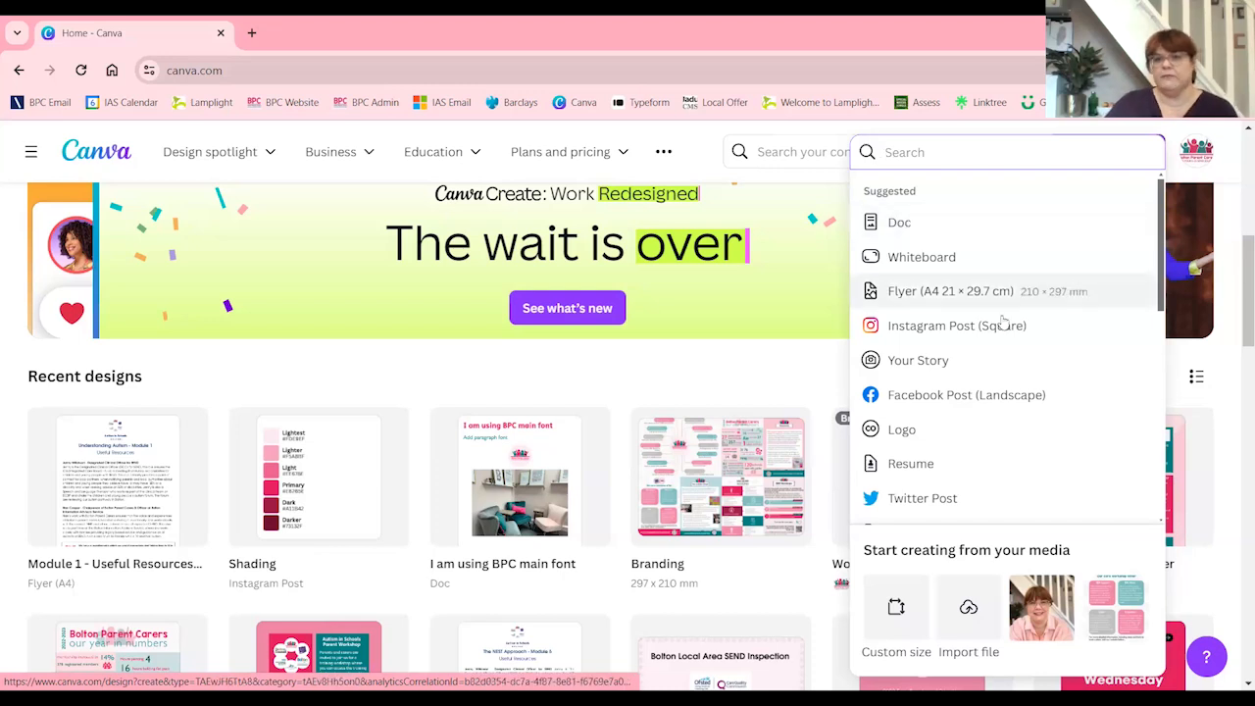
left_click(953, 291)
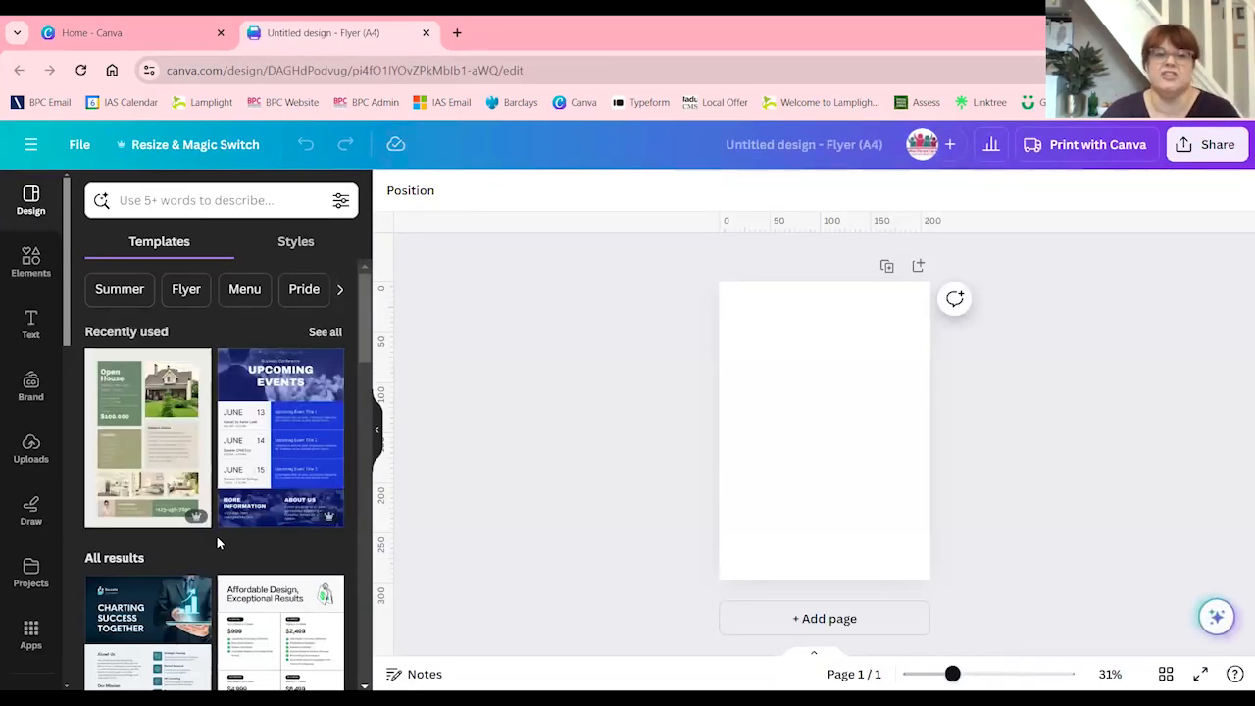
Browse the A4 flyer templates, from the recently used designs down through all results, and return to the start of the list
scroll(216, 536, "down", 5)
scroll(214, 549, "up", 5)
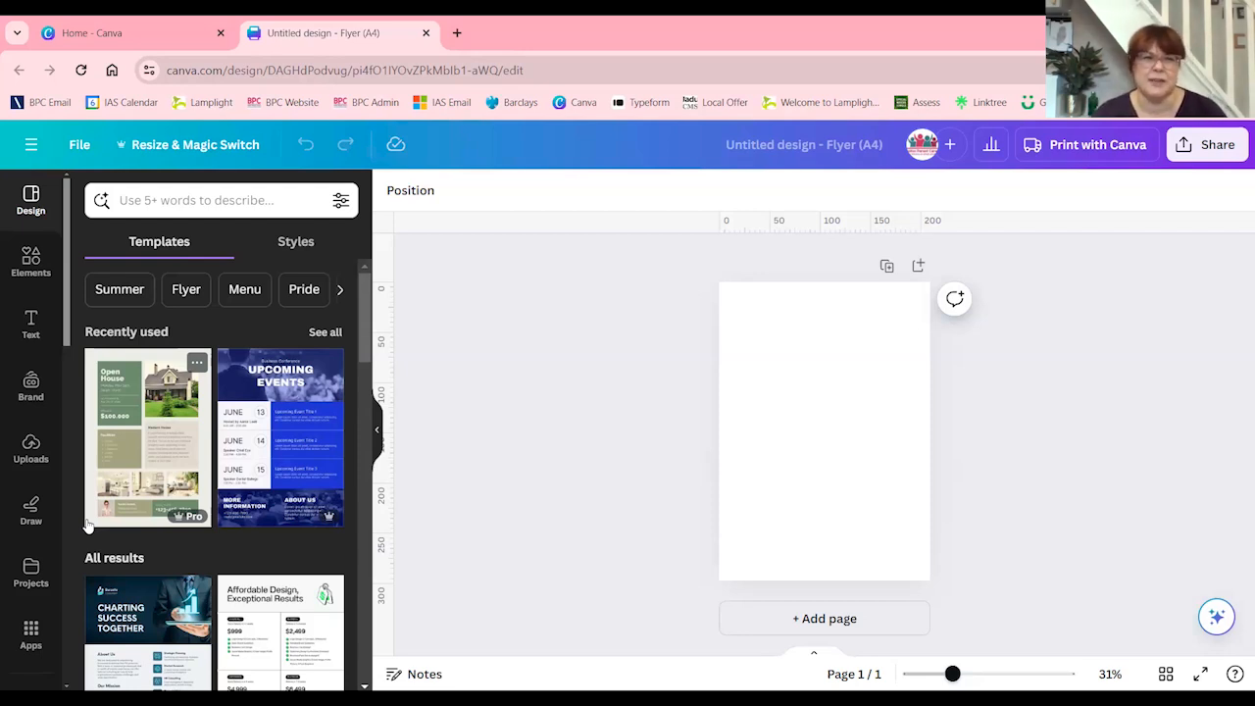
scroll(209, 574, "down", 3)
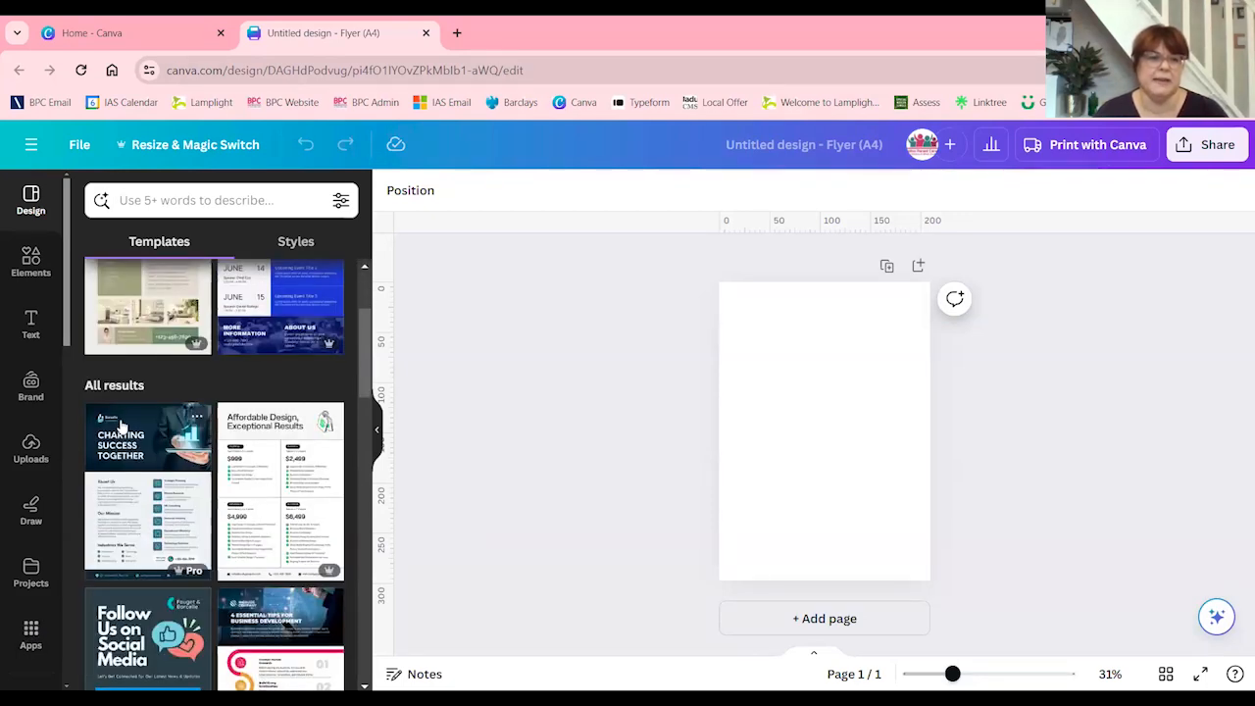
scroll(137, 460, "down", 3)
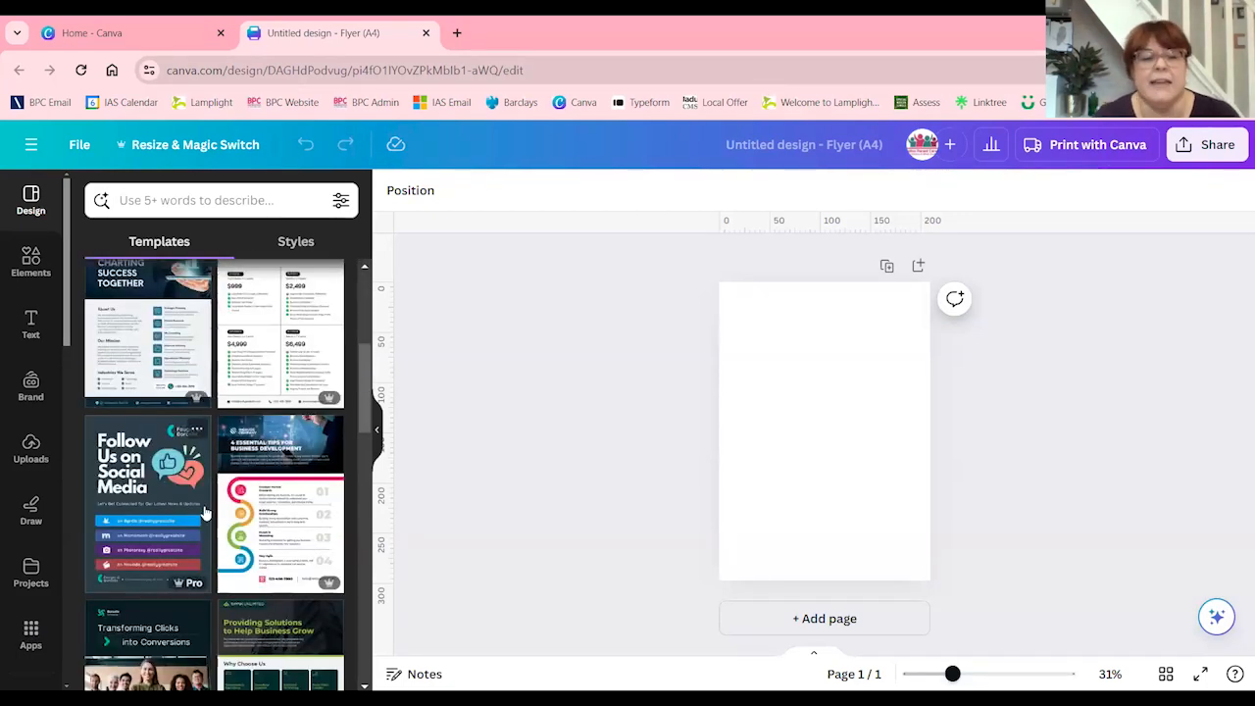
scroll(234, 583, "down", 3)
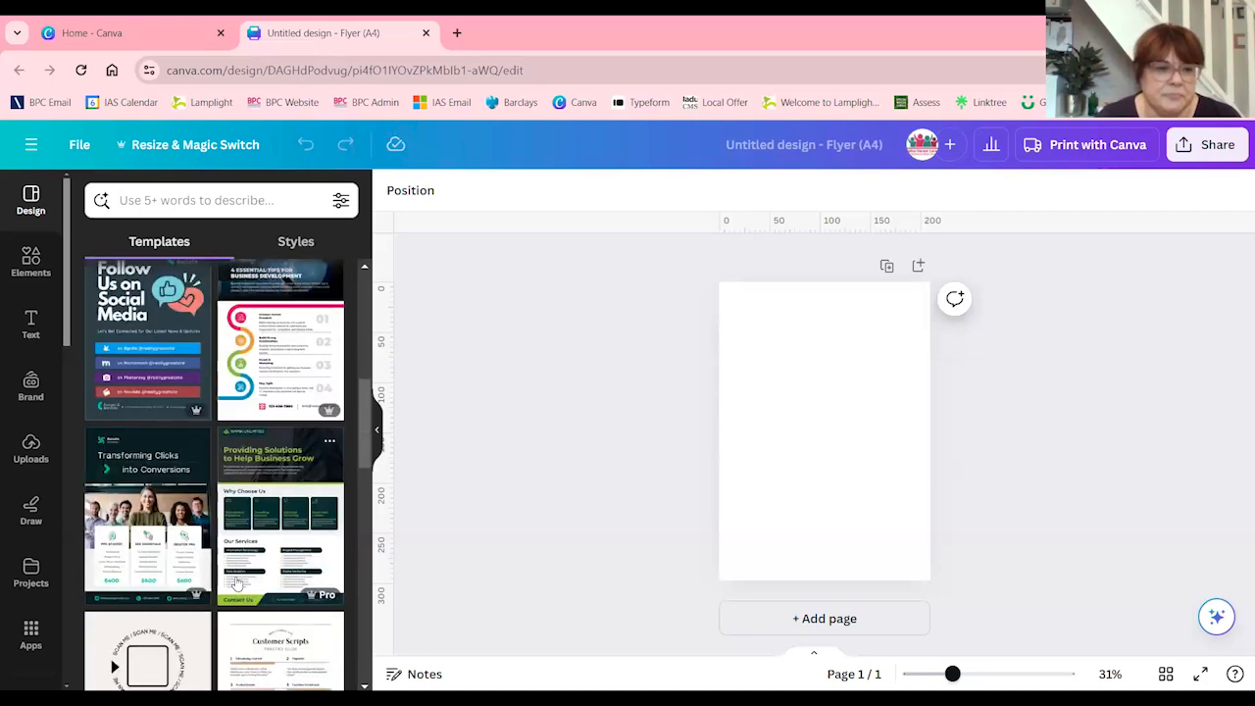
scroll(233, 542, "down", 8)
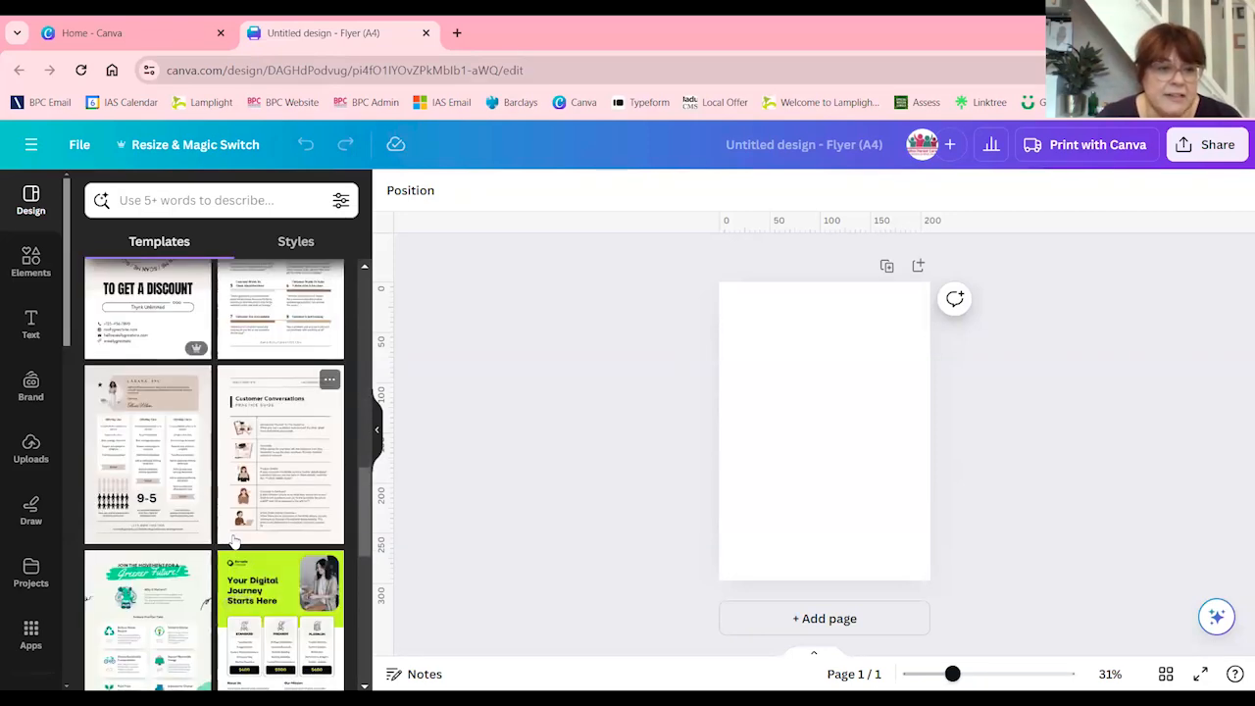
scroll(224, 474, "down", 5)
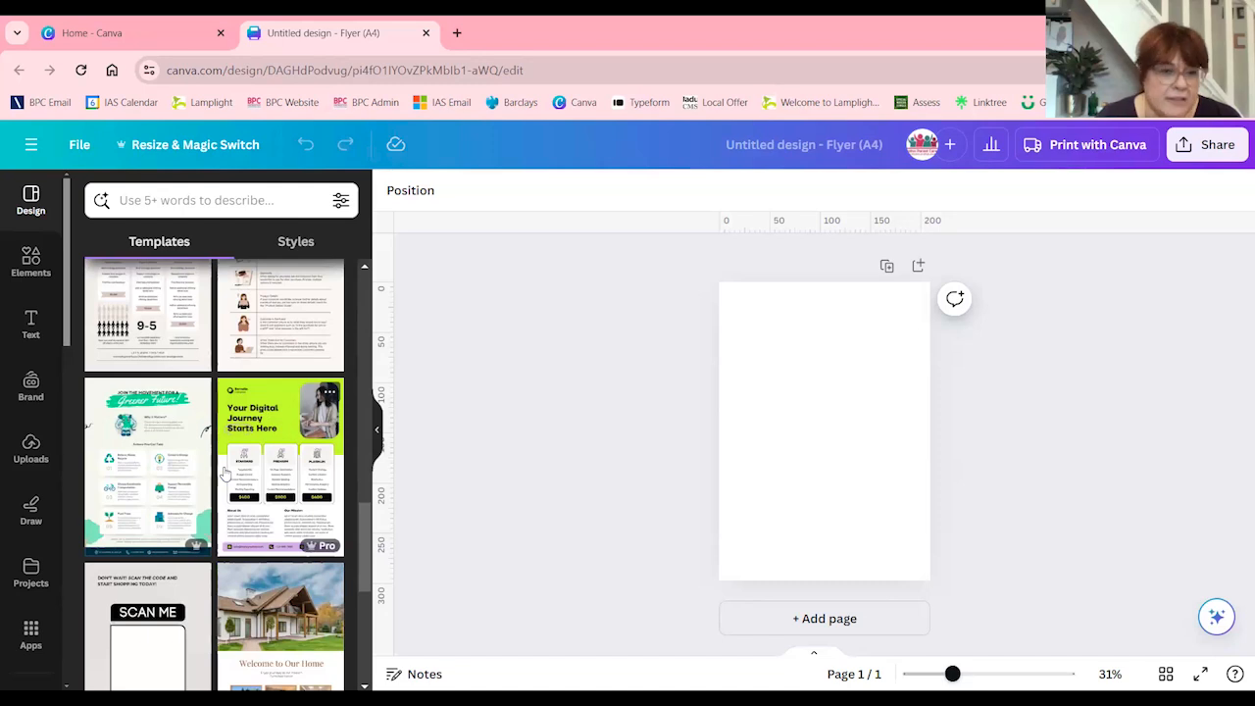
scroll(224, 474, "down", 2)
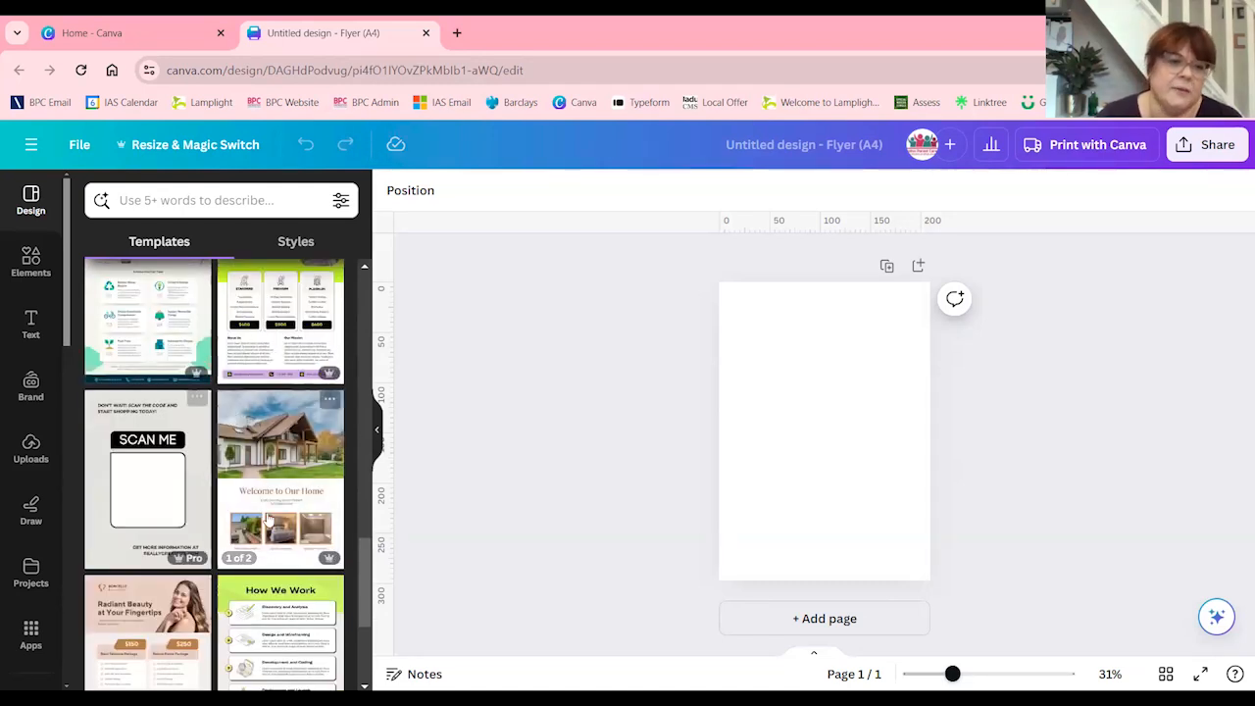
scroll(219, 545, "down", 2)
scroll(219, 545, "down", 5)
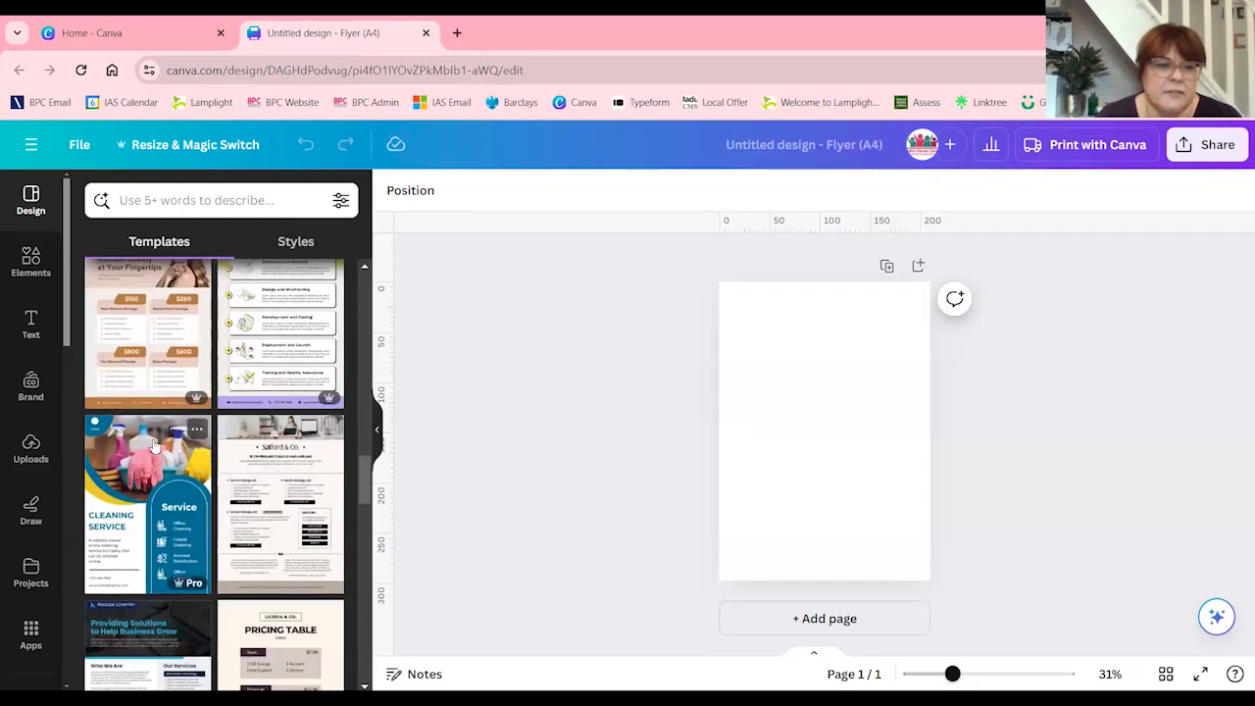
scroll(202, 553, "up", 15)
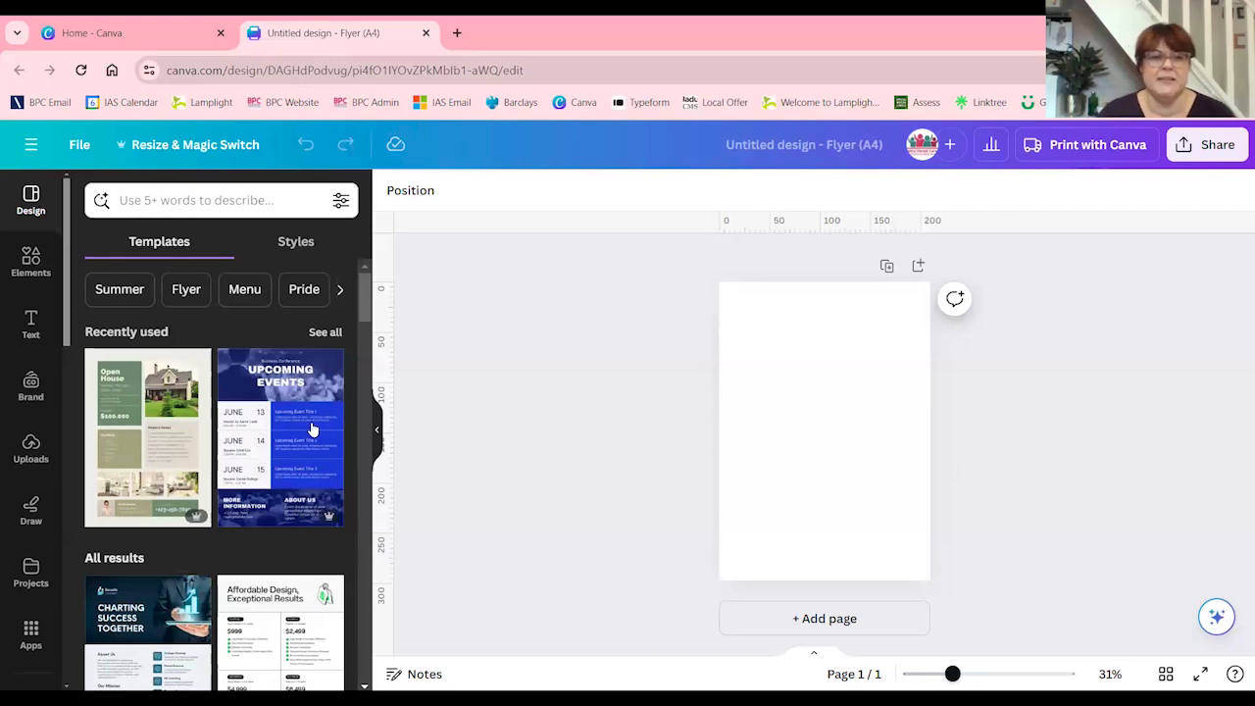
Apply the recently used green Open House template to the blank flyer and enlarge the page view to 48%
left_click(140, 453)
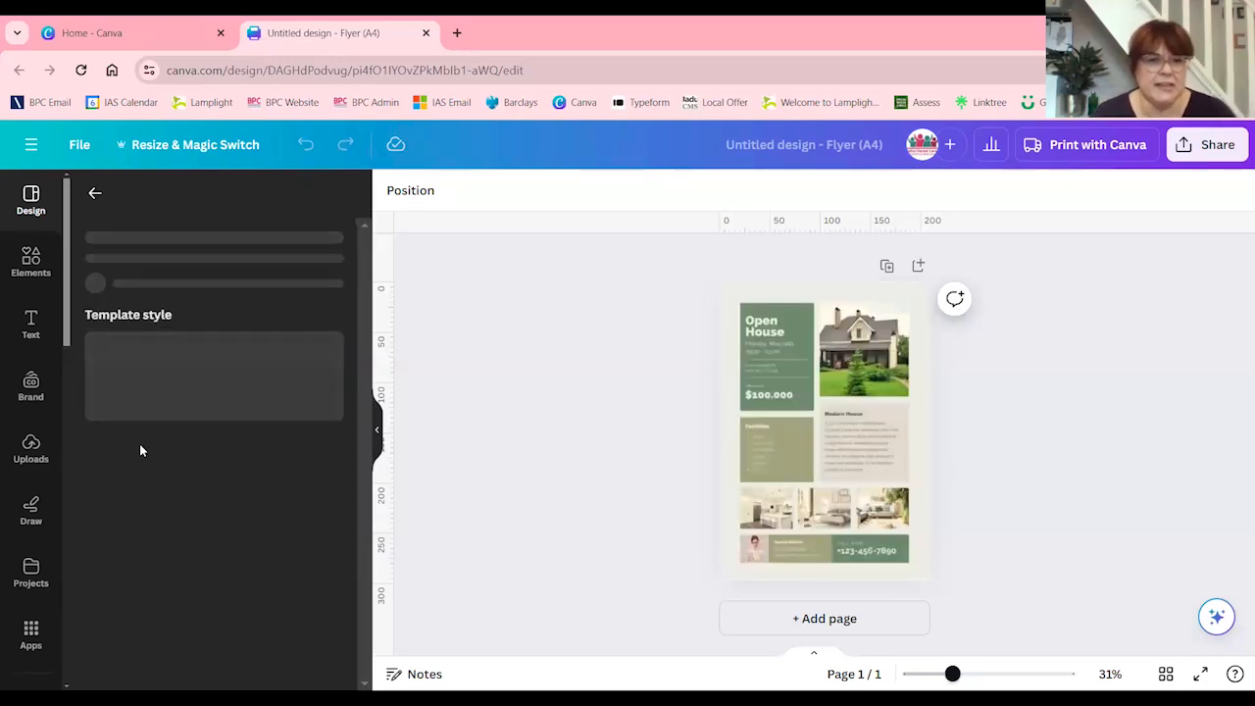
left_click(376, 431)
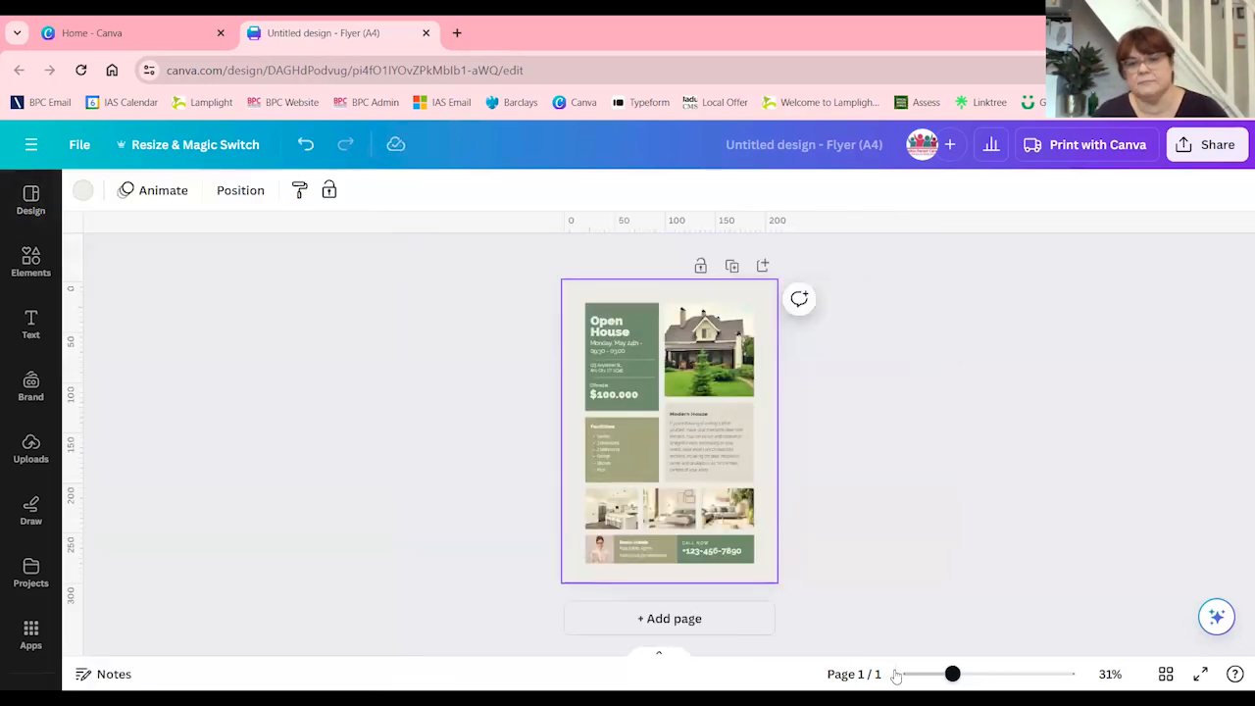
left_click_drag(952, 673, 971, 673)
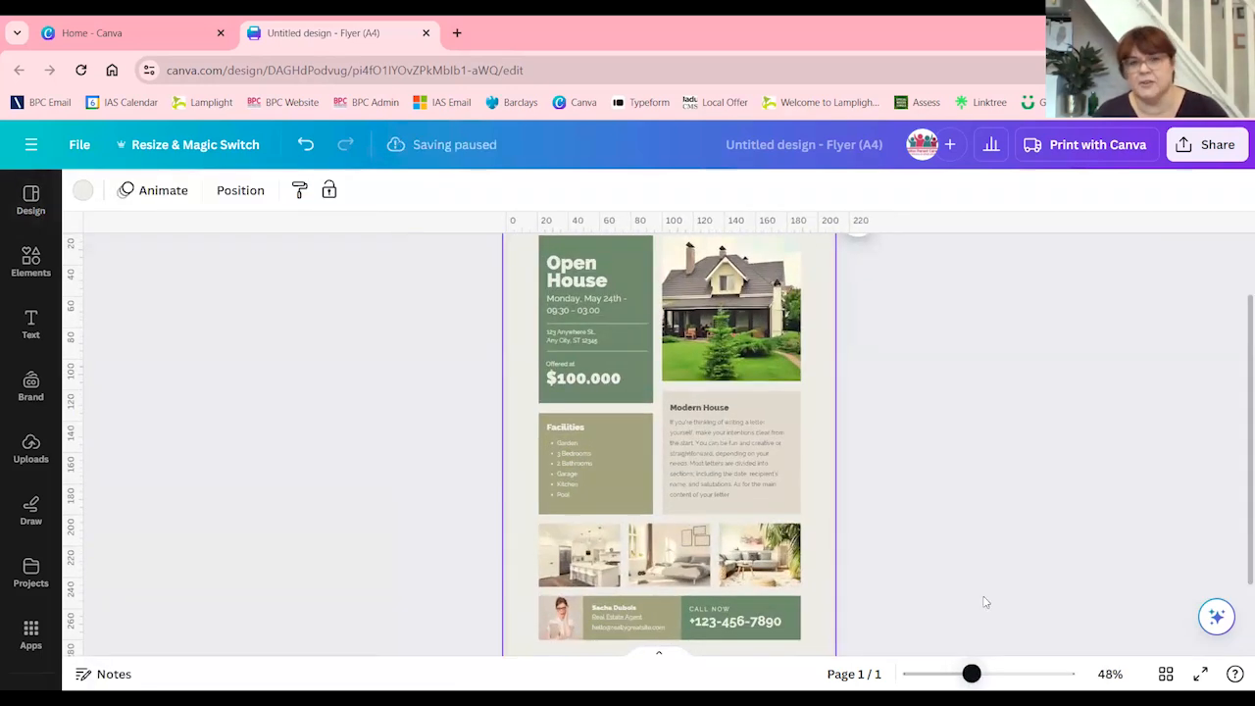
scroll(976, 533, "down", 2)
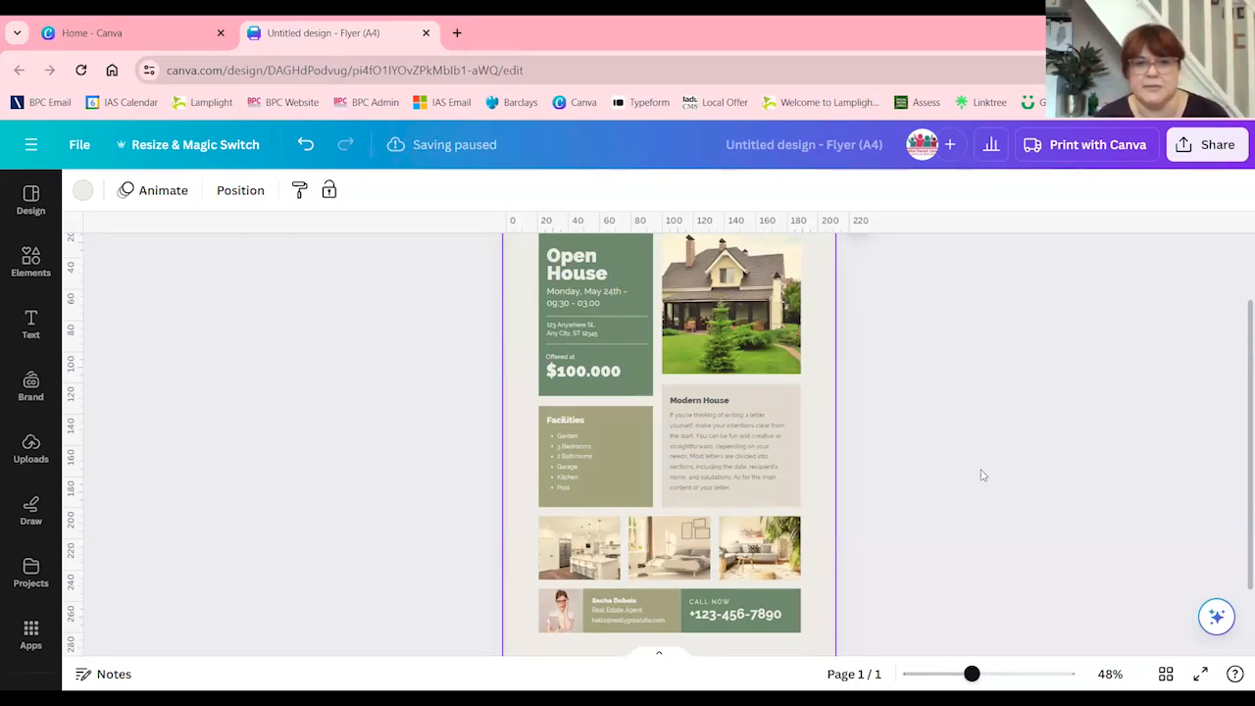
left_click(1022, 488)
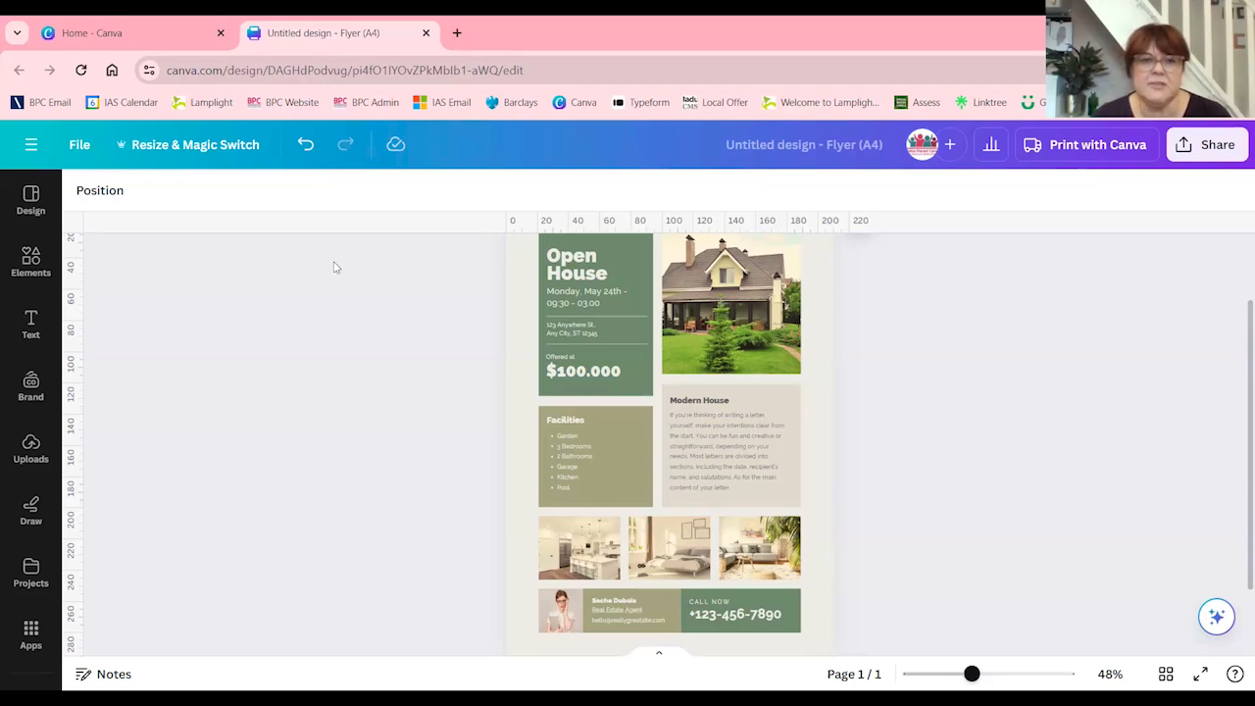
Examine the template's editable parts by selecting its coloured boxes, house photo, address text, Modern House paragraph and Facilities list in turn
left_click(553, 245)
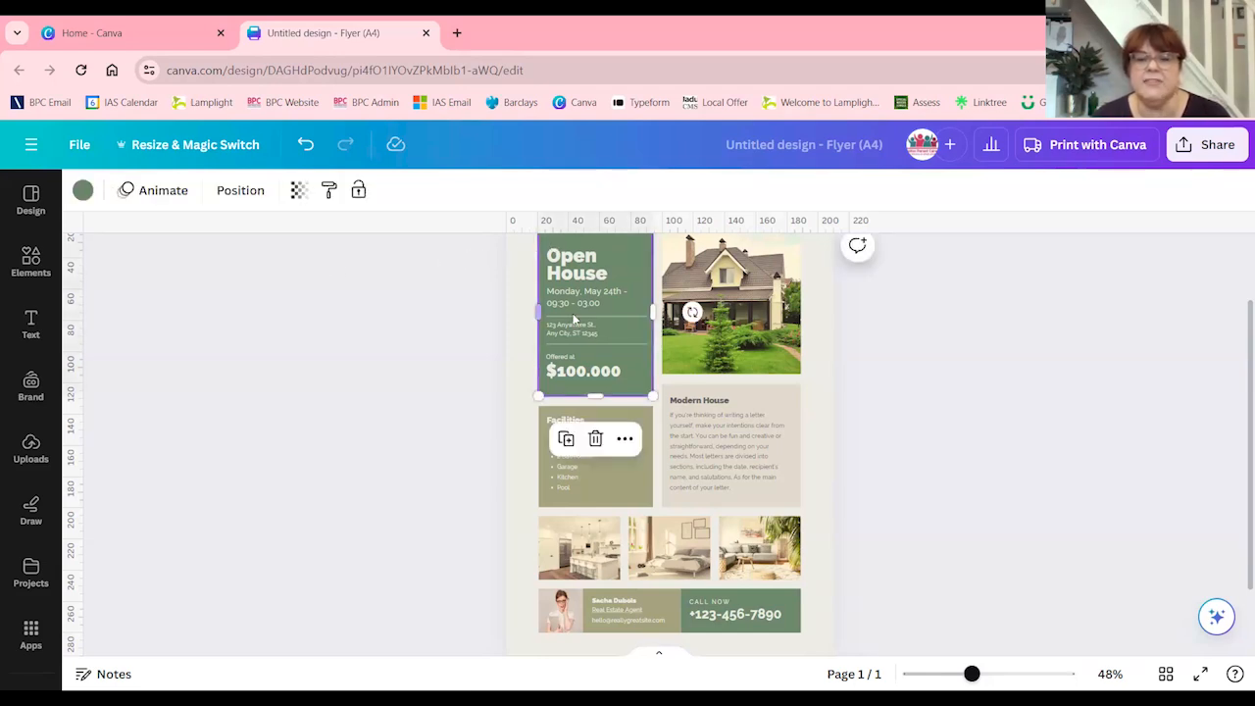
left_click(790, 400)
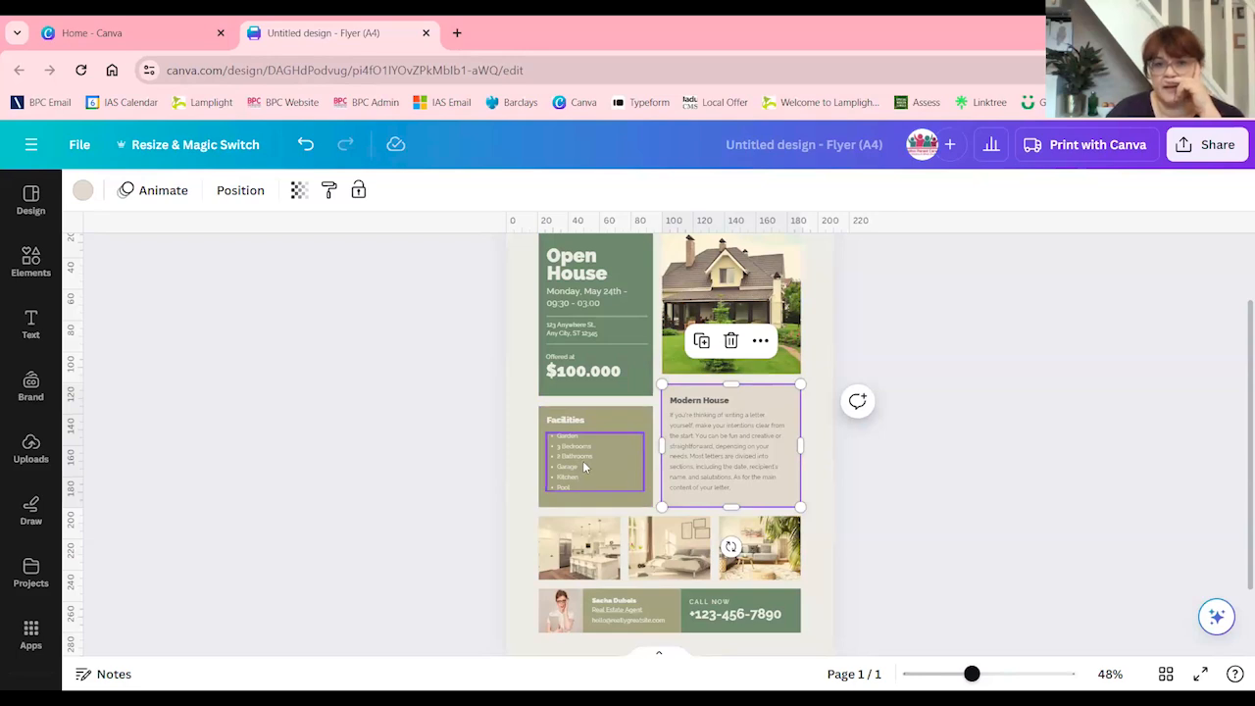
left_click(706, 304)
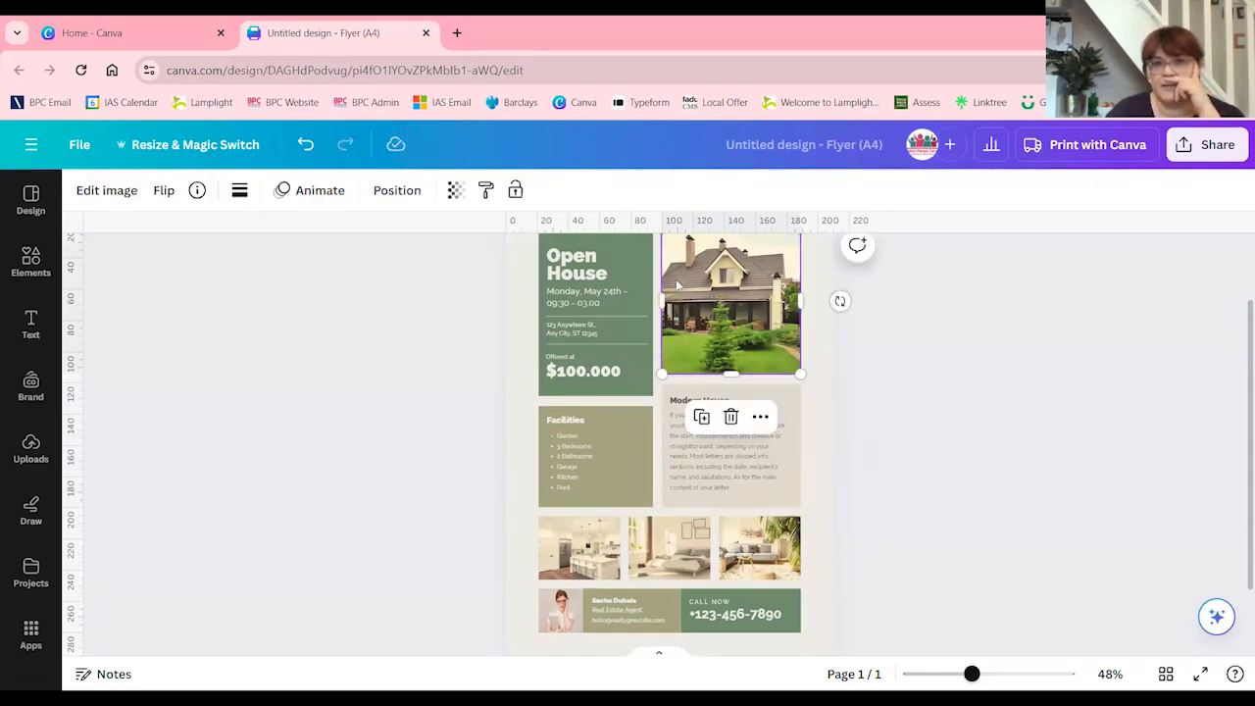
left_click(644, 255)
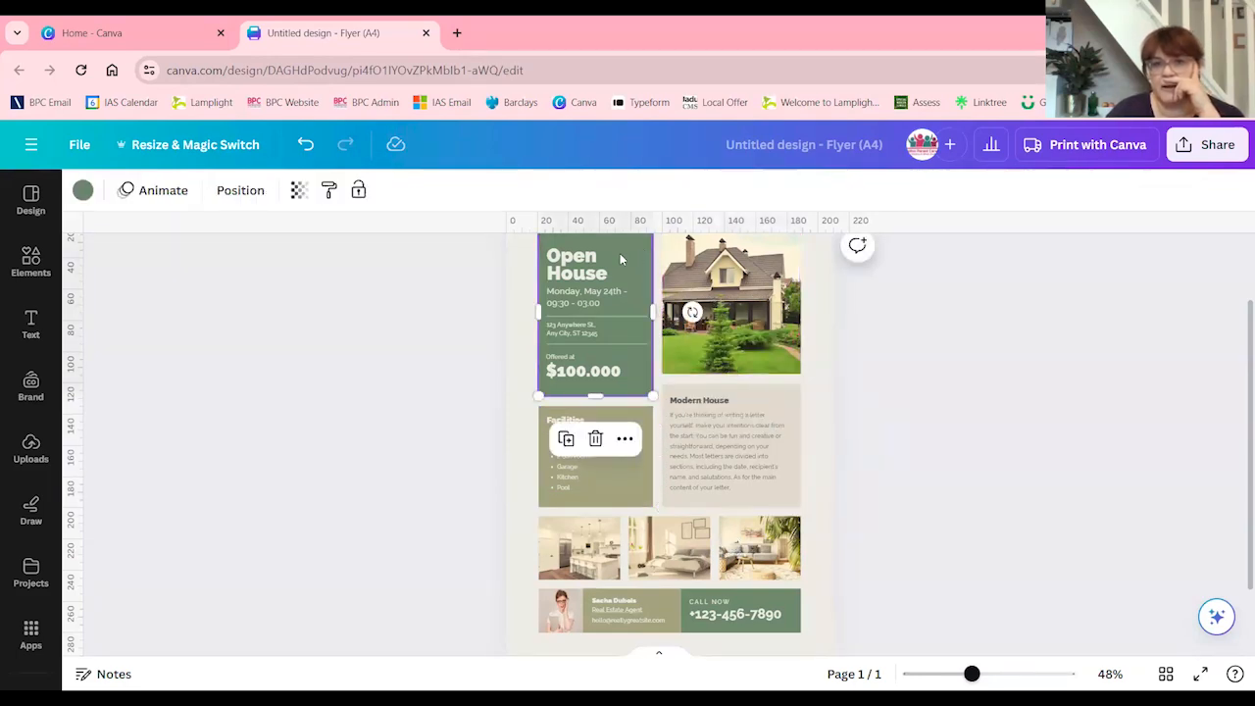
left_click(586, 332)
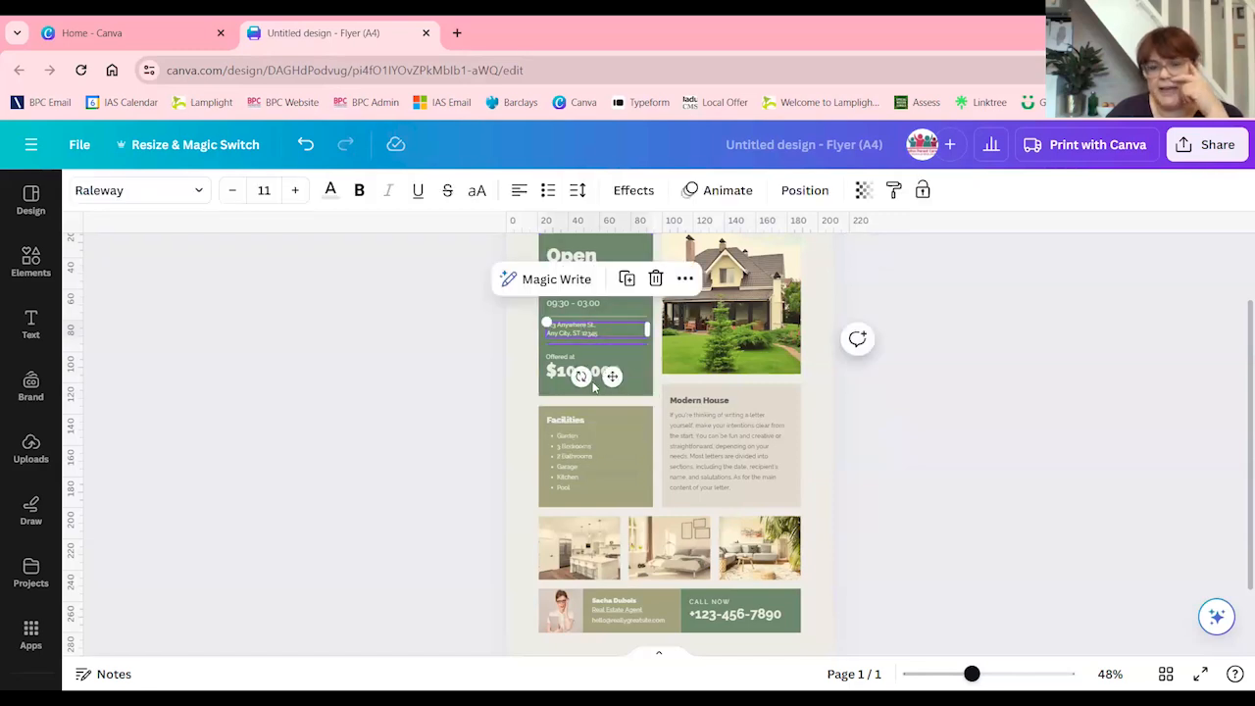
left_click(686, 436)
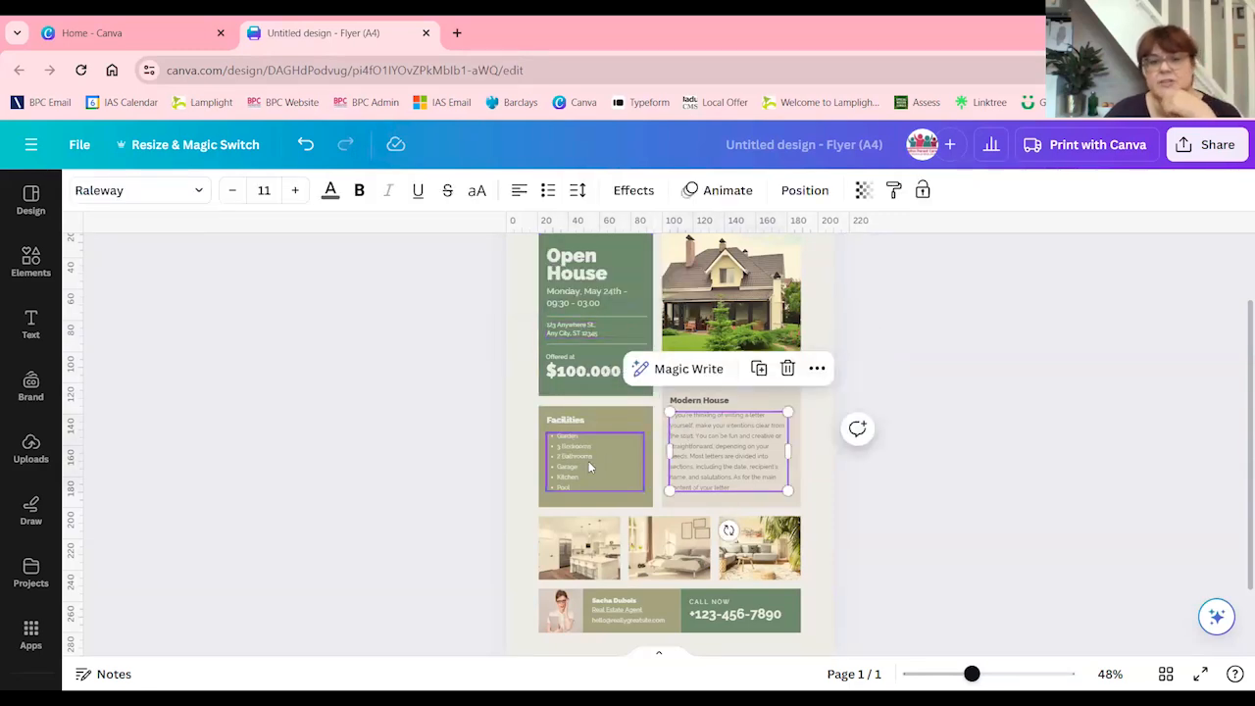
left_click(589, 461)
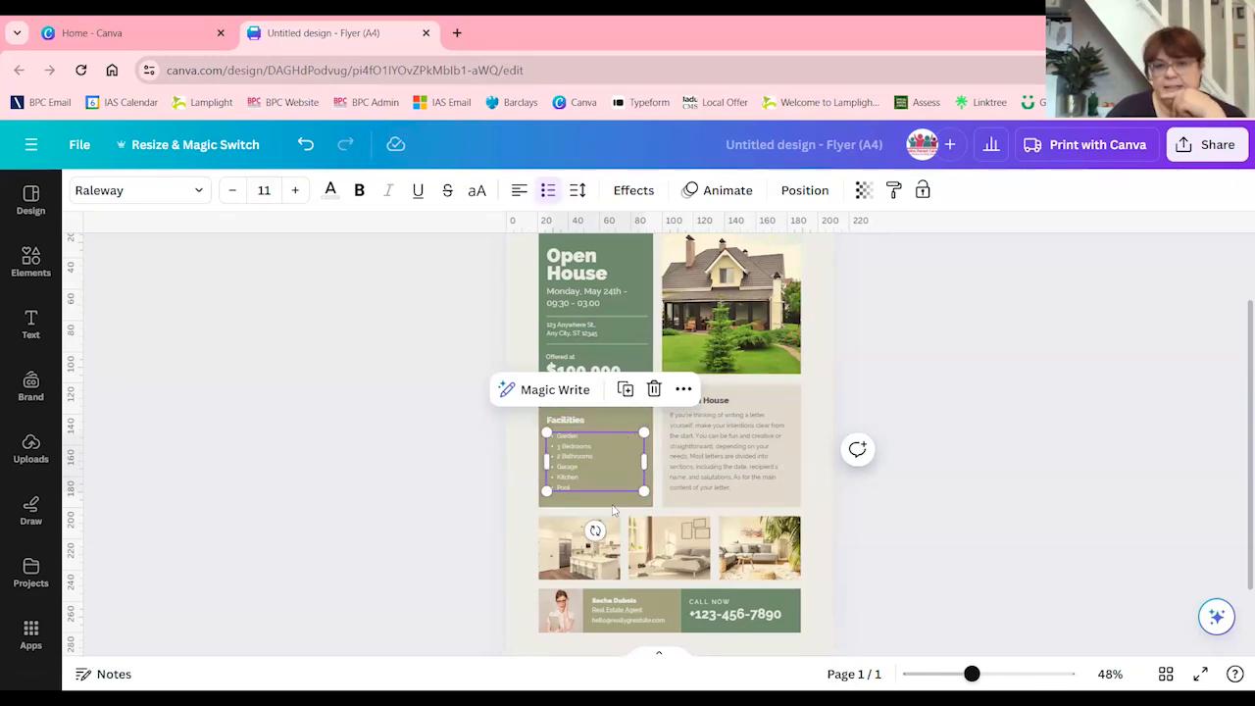
left_click(963, 418)
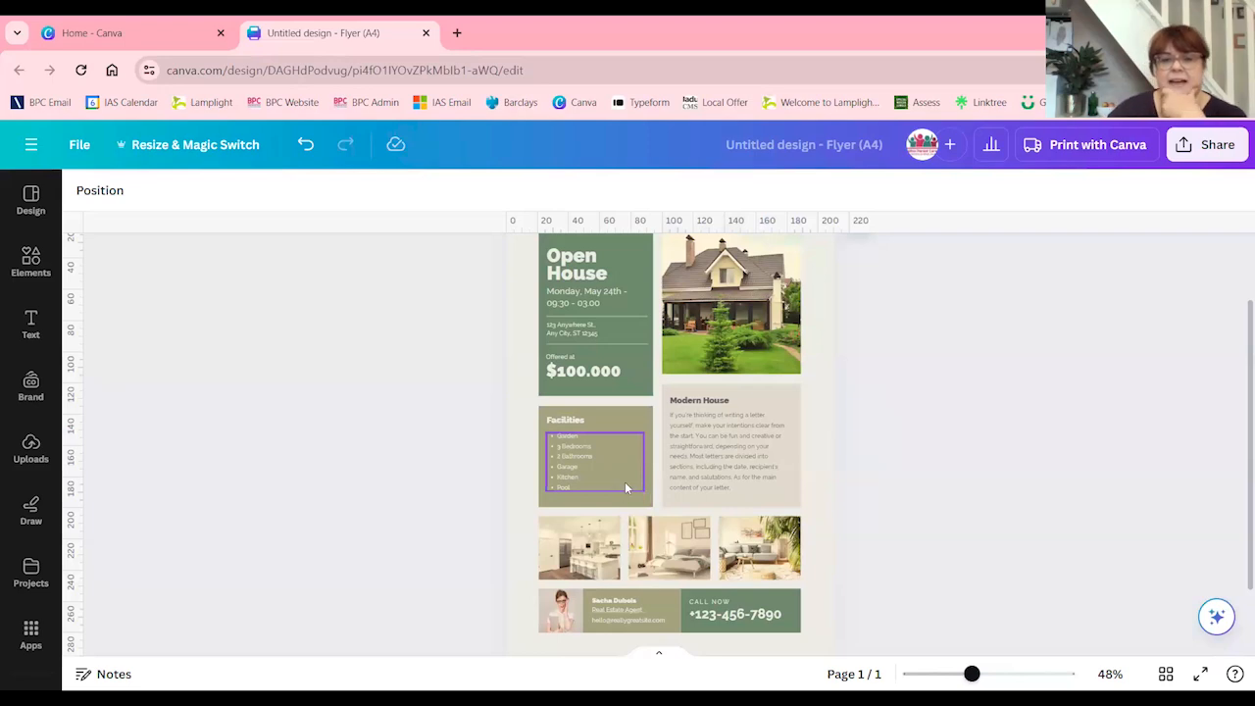
mouse_move(593, 476)
left_mouse_down()
mouse_move(798, 381)
mouse_move(554, 419)
mouse_move(594, 473)
left_mouse_up()
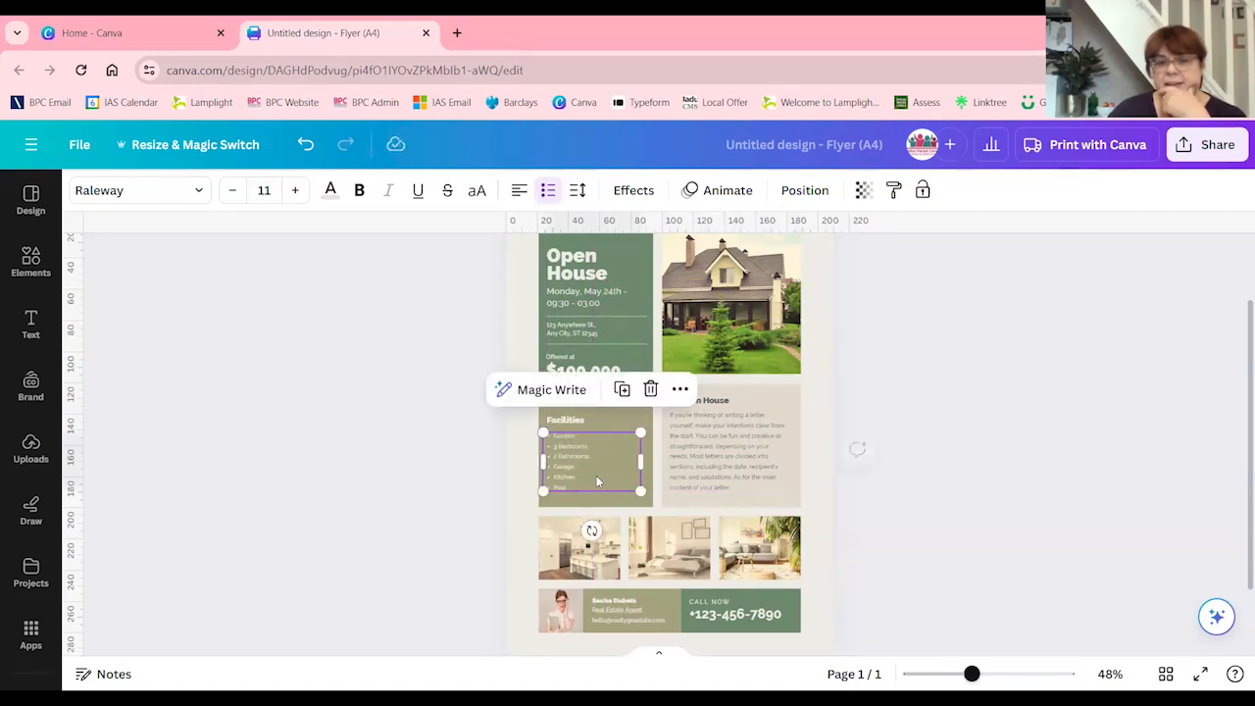
Recolour the green Open House box with the Bolton Parent Carers bright pink brand colour #e6265e
scroll(622, 388, "up", 2)
left_click(598, 318)
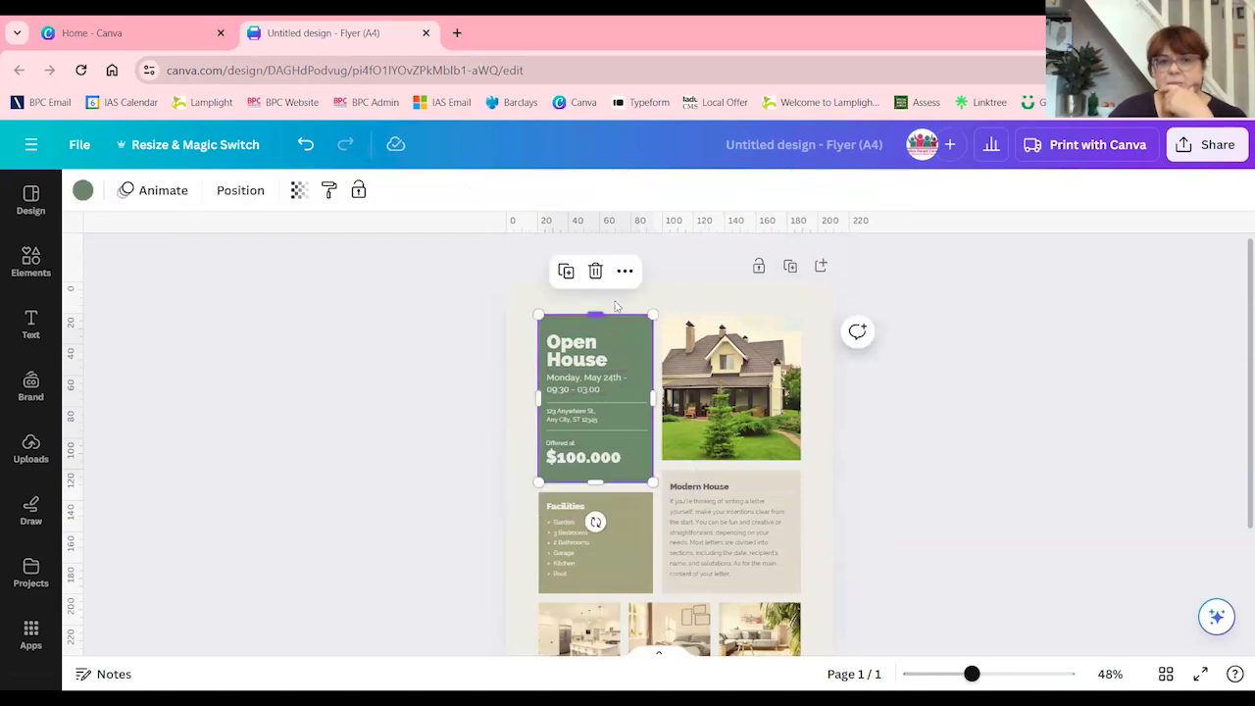
left_click(82, 190)
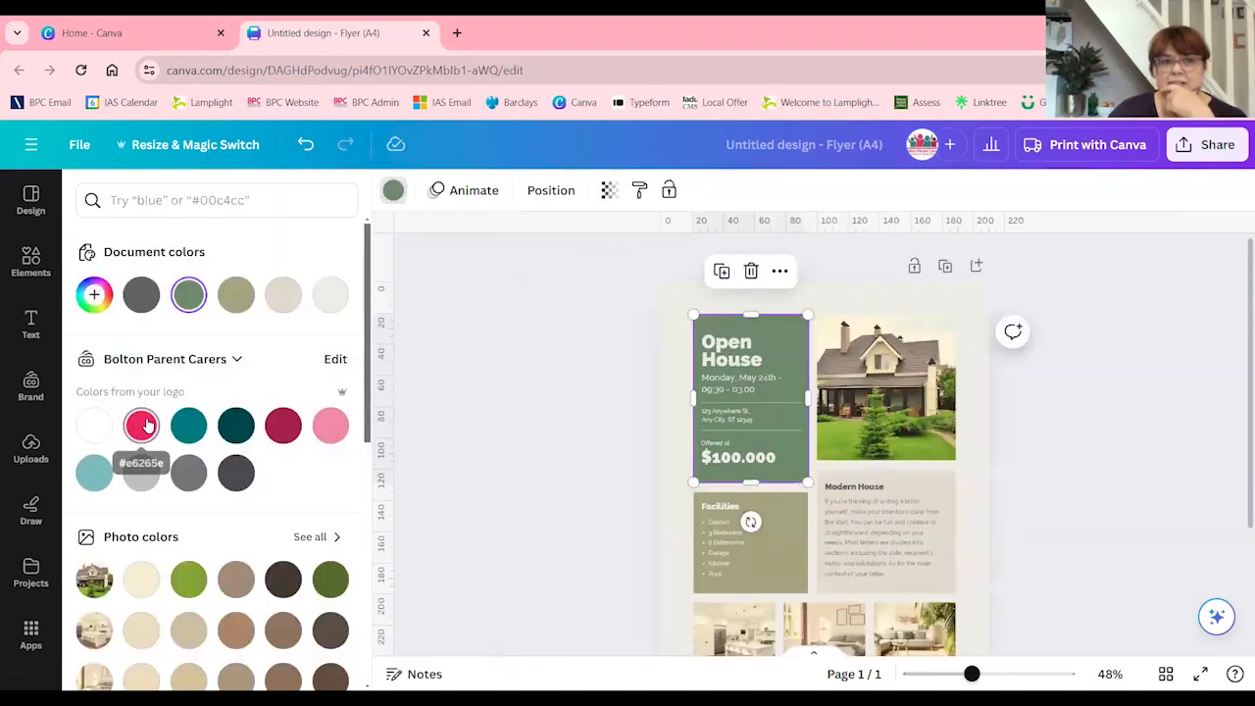
left_click(142, 423)
left_click(763, 367)
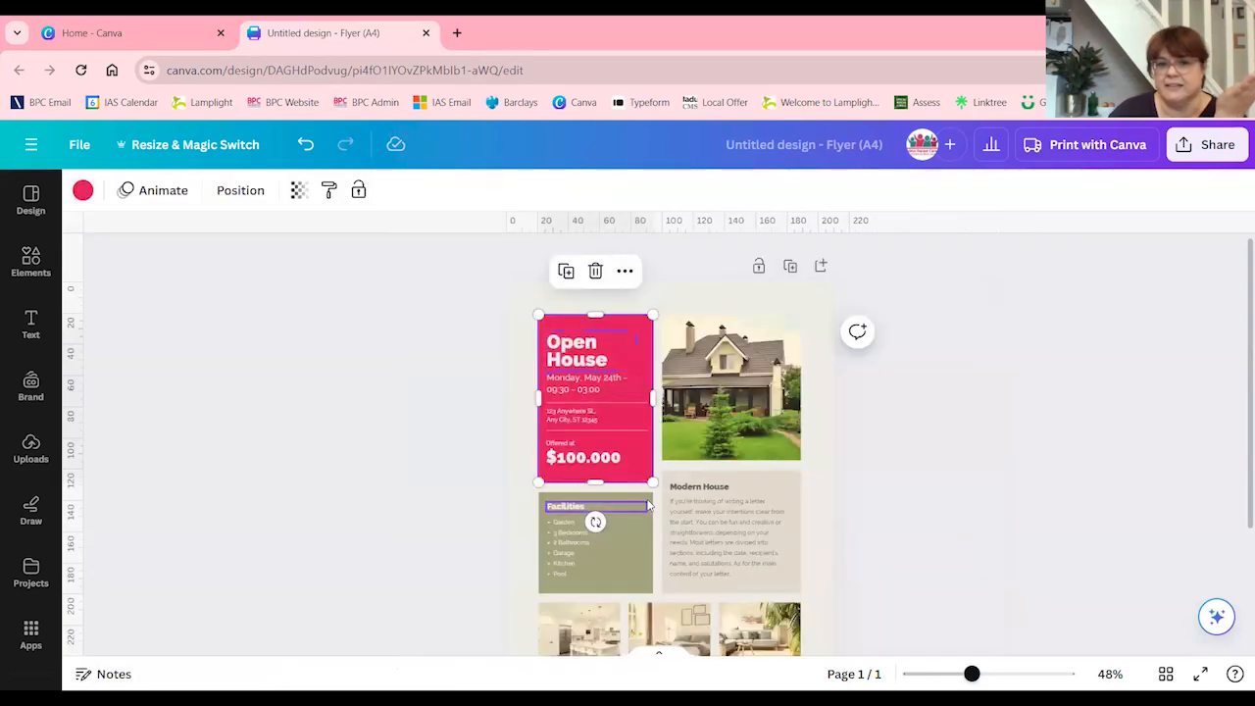
Recolour the olive Facilities box with the Bolton Parent Carers teal brand colour
left_click(640, 508)
left_click(82, 191)
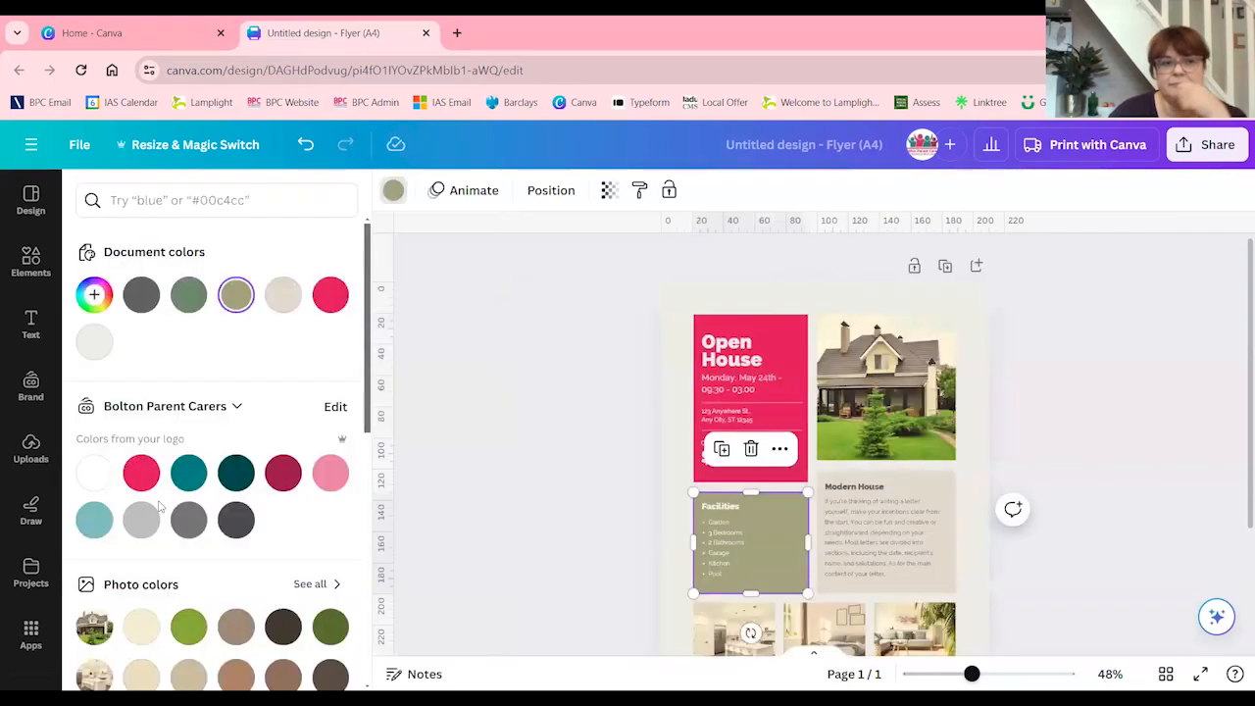
left_click(188, 472)
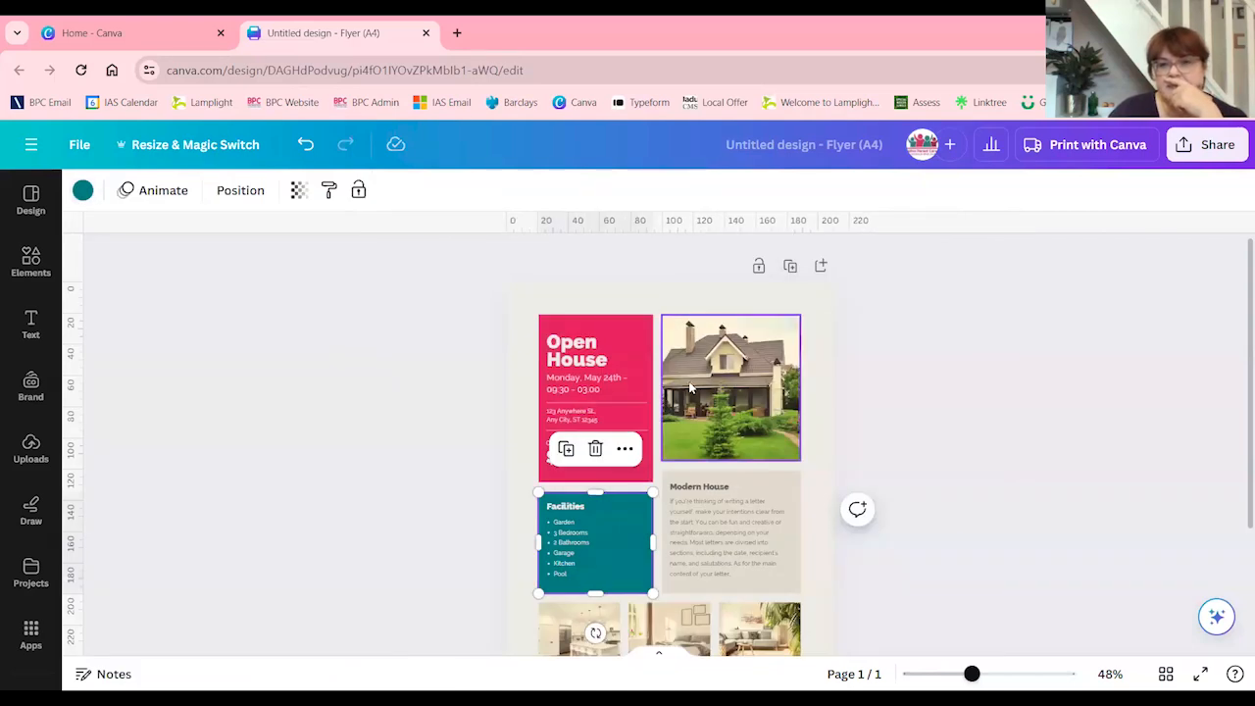
Replace the large house photo with the round Bolton Parent Carers logo, sized and positioned to fill the photo's space
left_click(784, 387)
key("Delete")
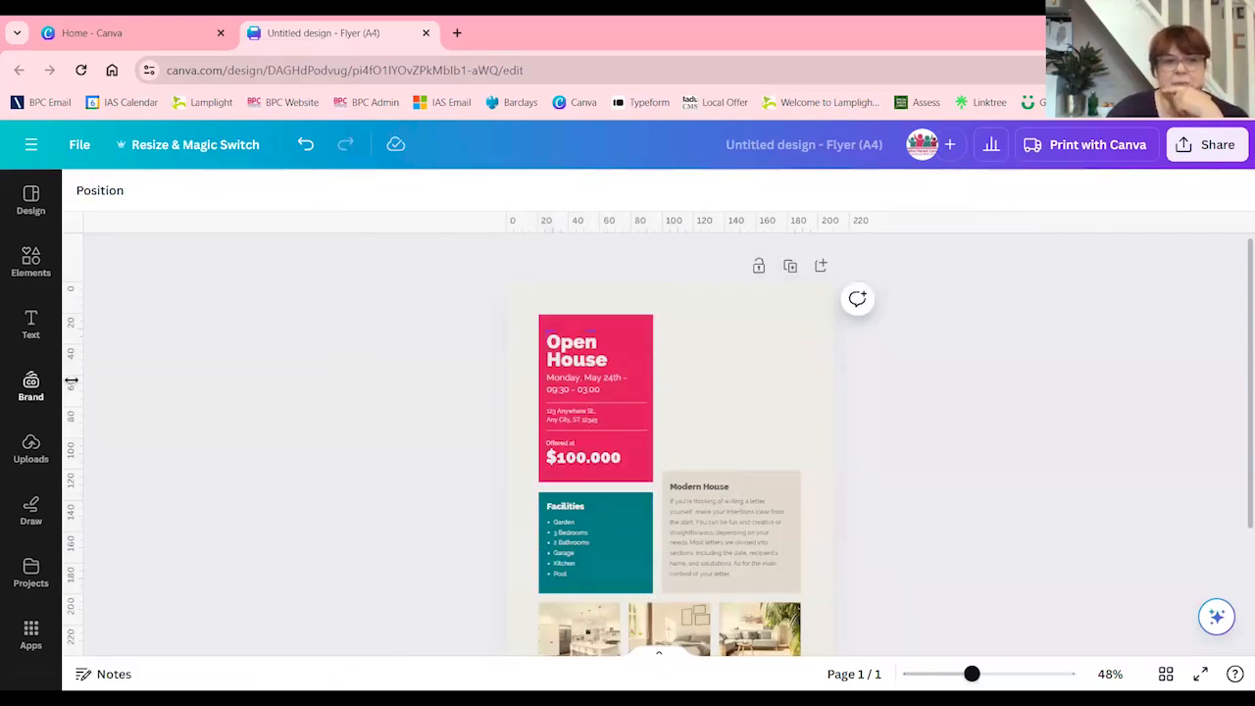
left_click(30, 386)
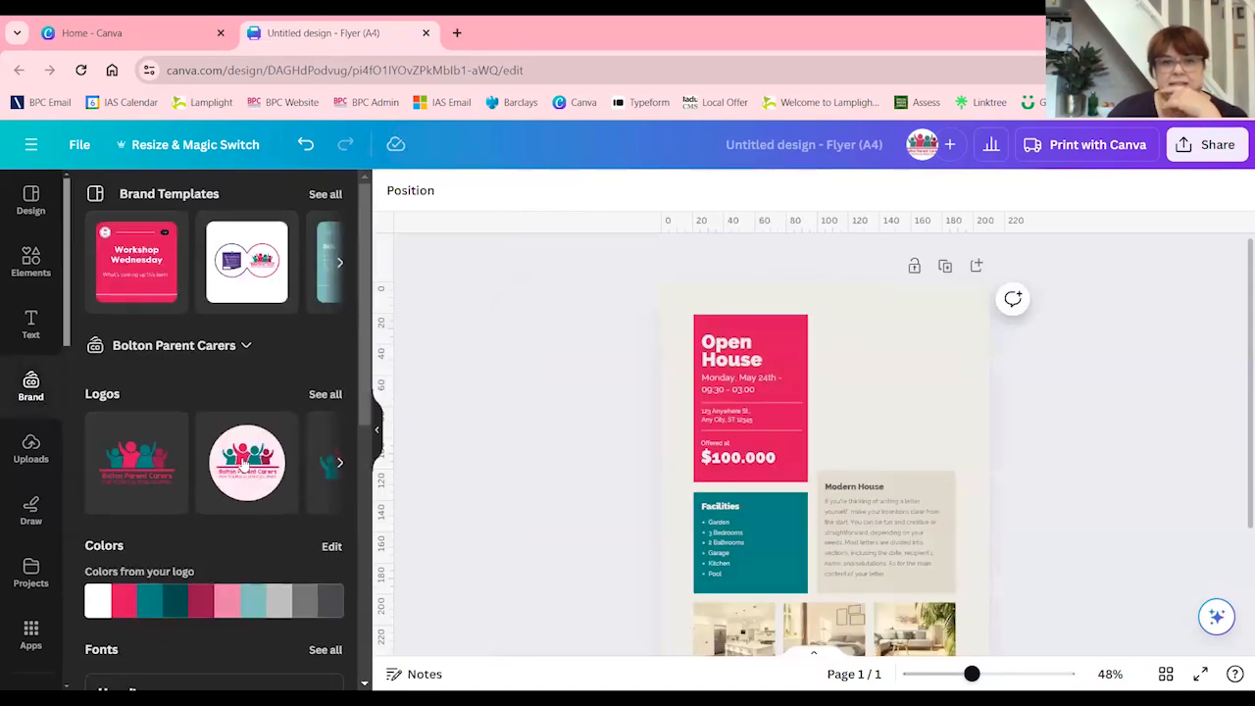
left_click(240, 465)
left_click_drag(849, 486, 925, 357)
left_click_drag(989, 300, 968, 321)
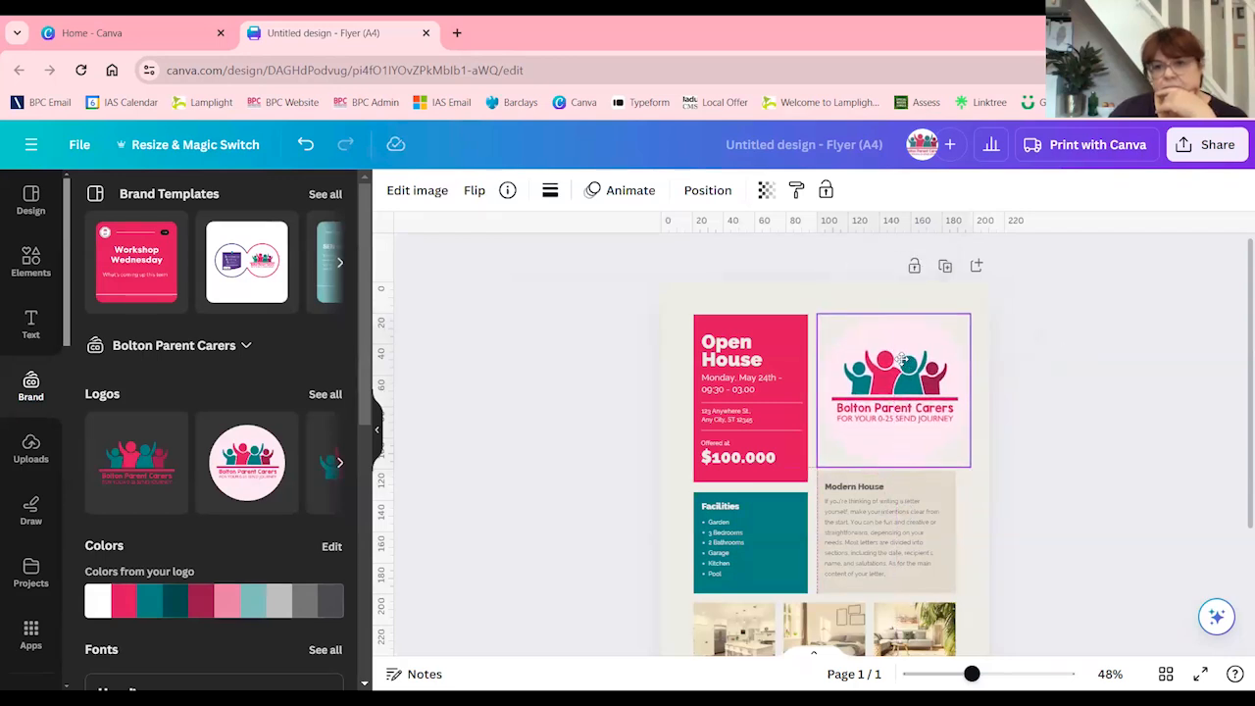
left_click(1076, 423)
Recolour the beige Modern House box with the light pink brand colour and look over the flyer
scroll(1062, 517, "down", 3)
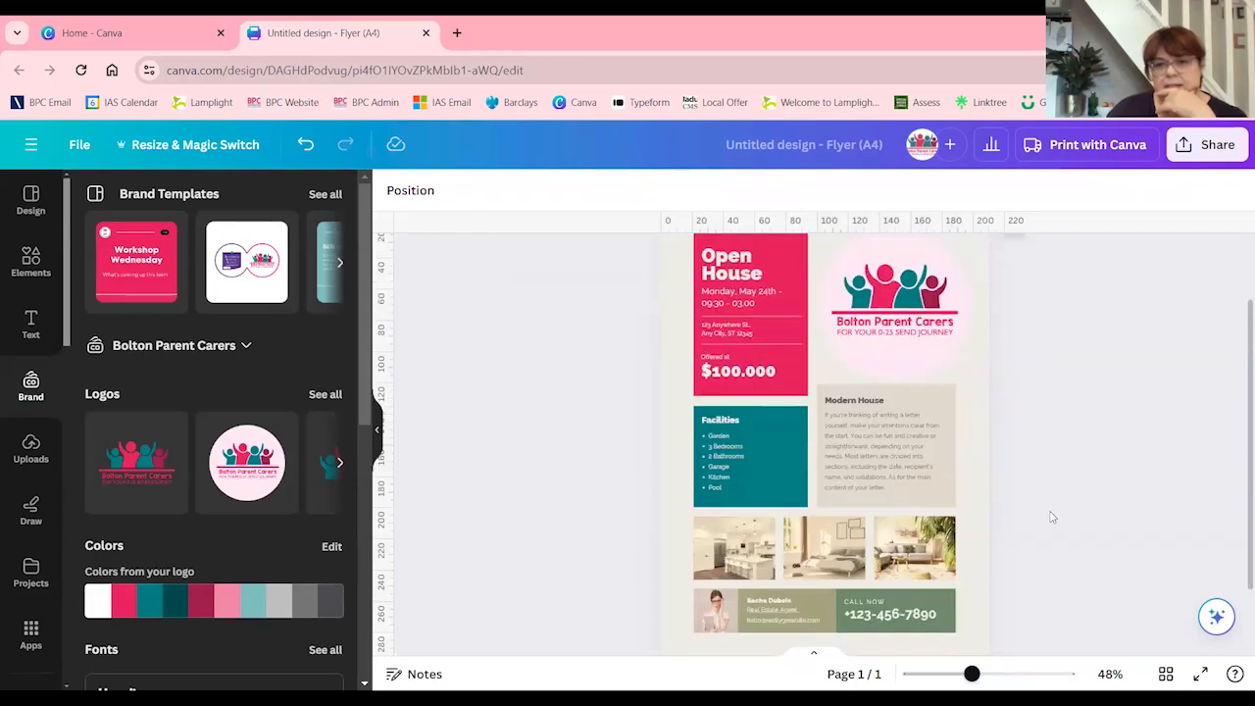
scroll(774, 500, "up", 2)
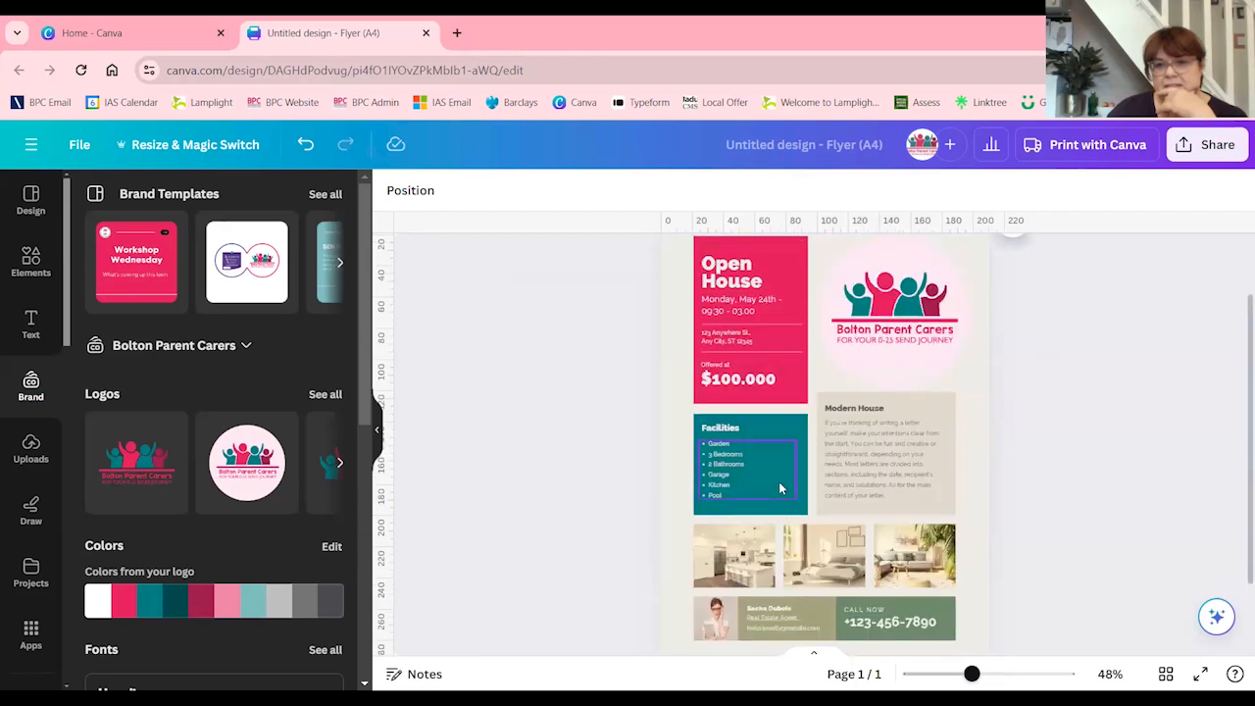
left_click(937, 459)
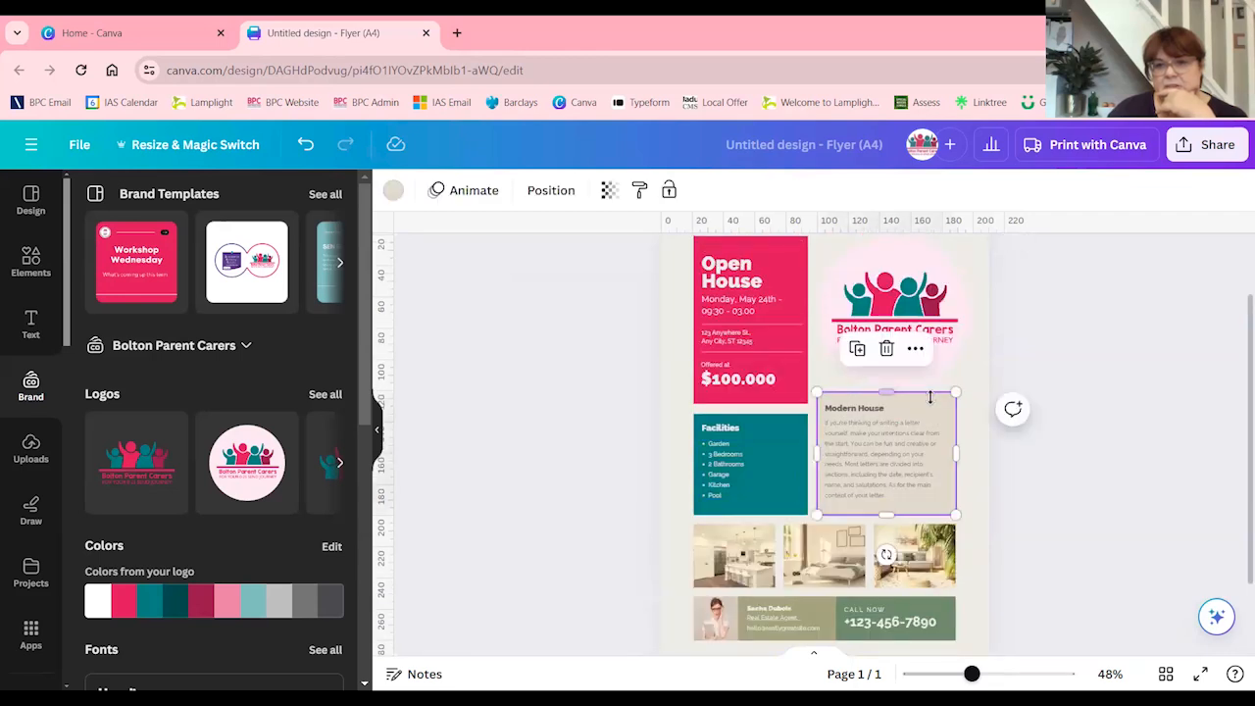
left_click(392, 190)
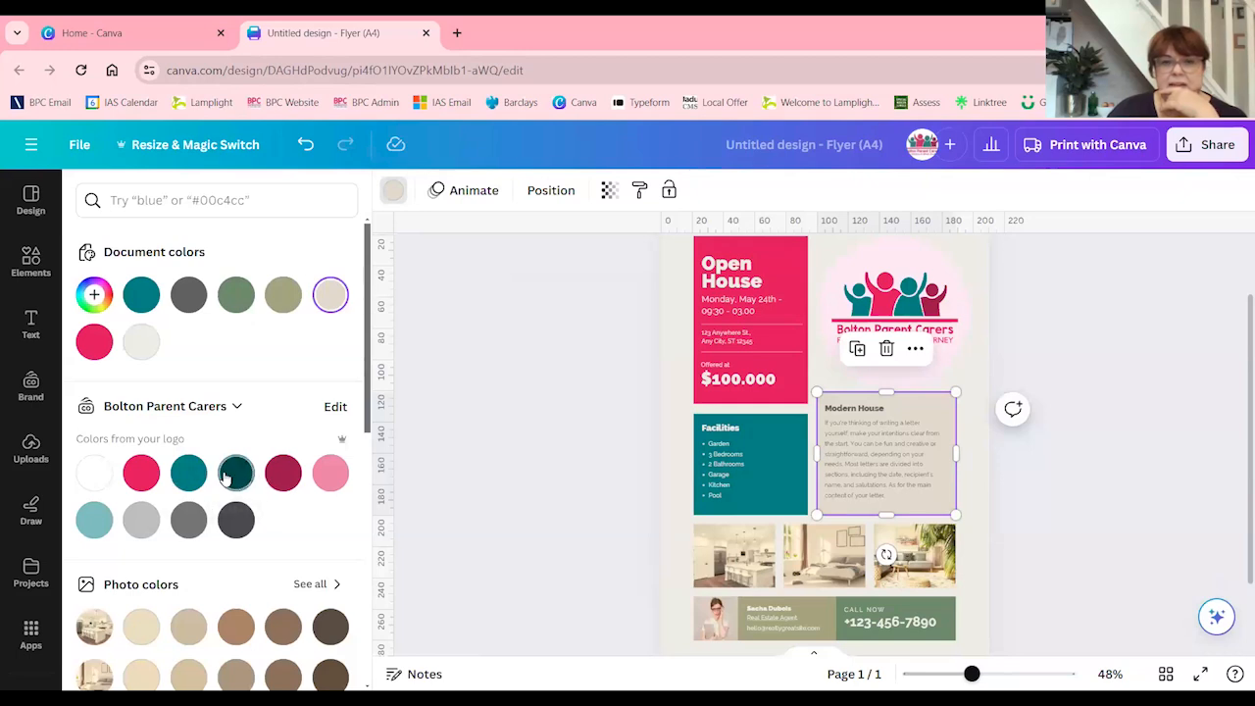
left_click(330, 473)
left_click(522, 409)
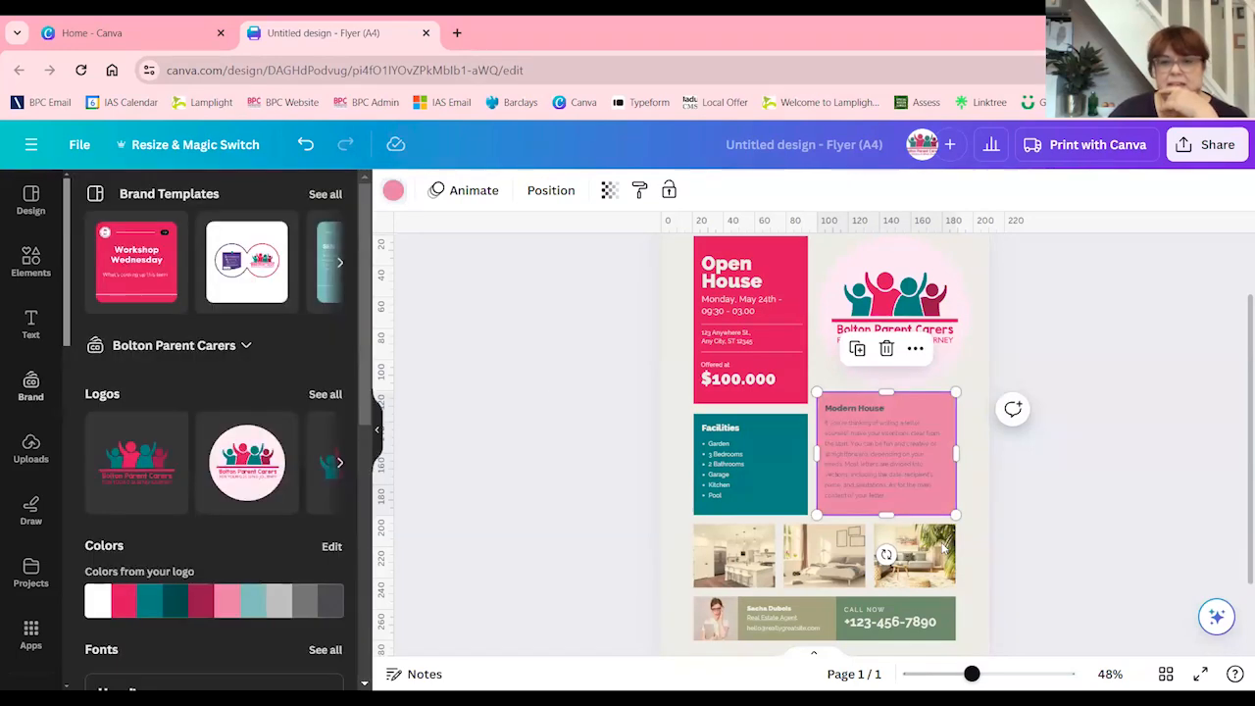
scroll(610, 426, "up", 1)
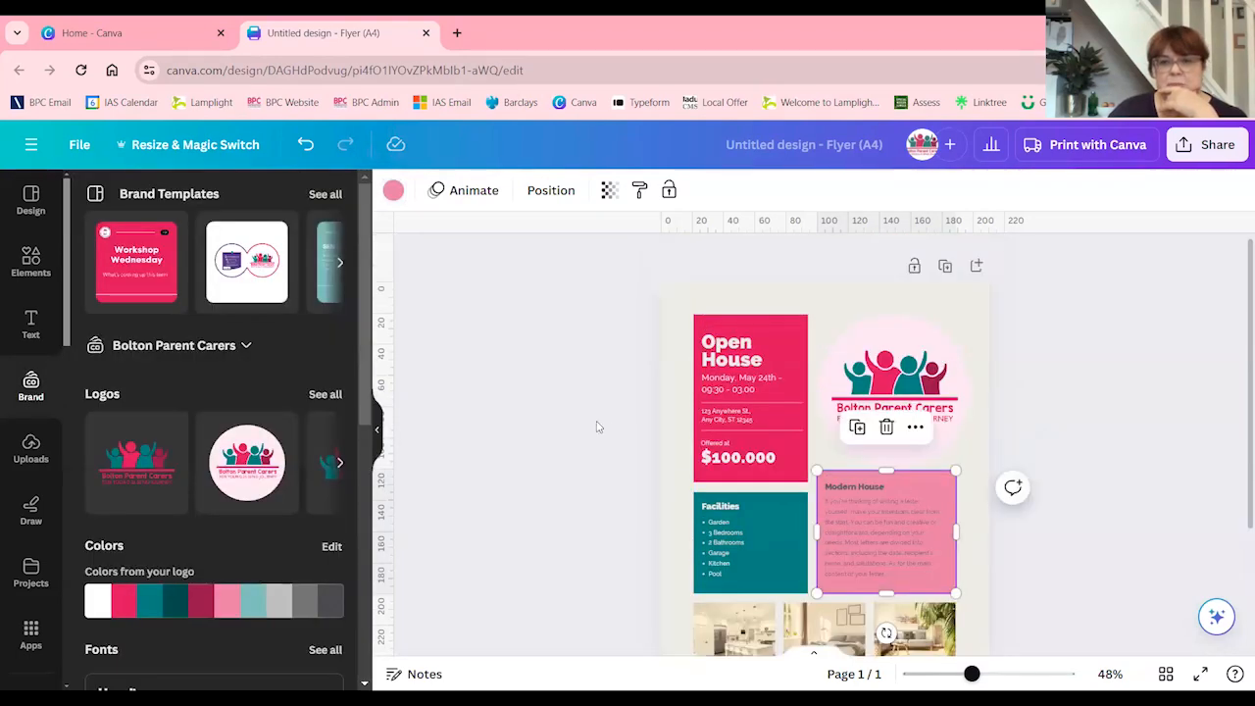
scroll(686, 462, "down", 1)
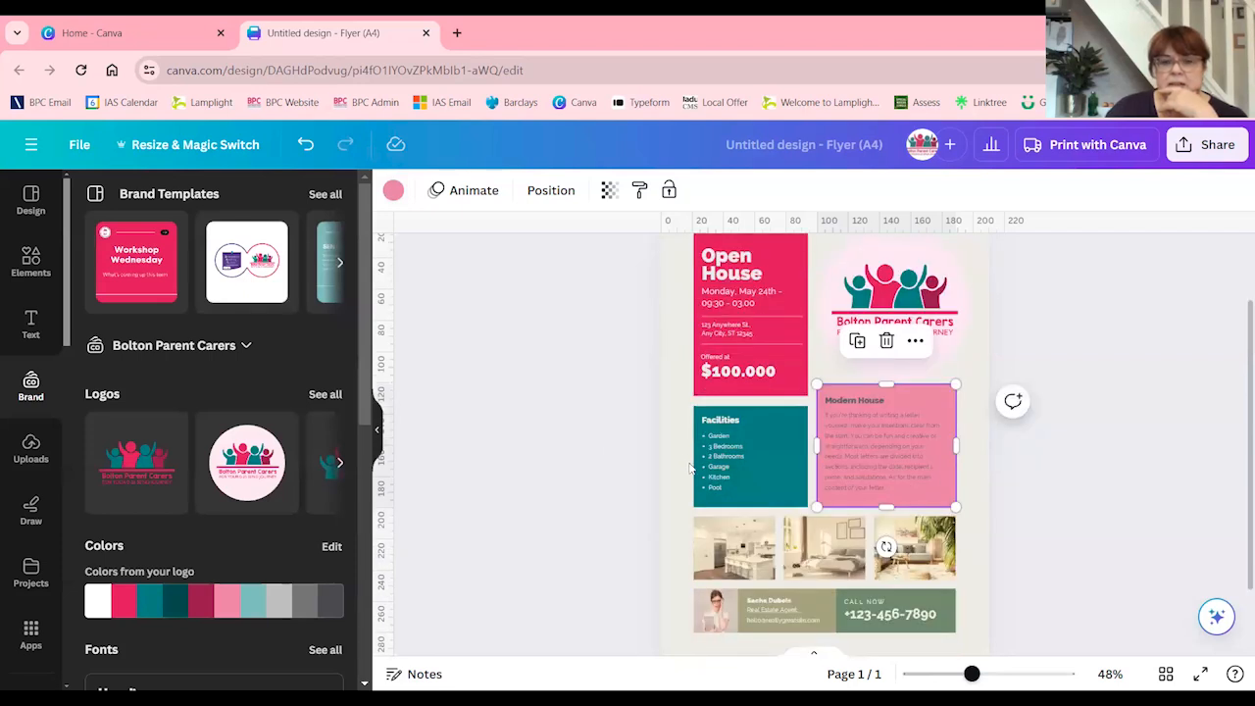
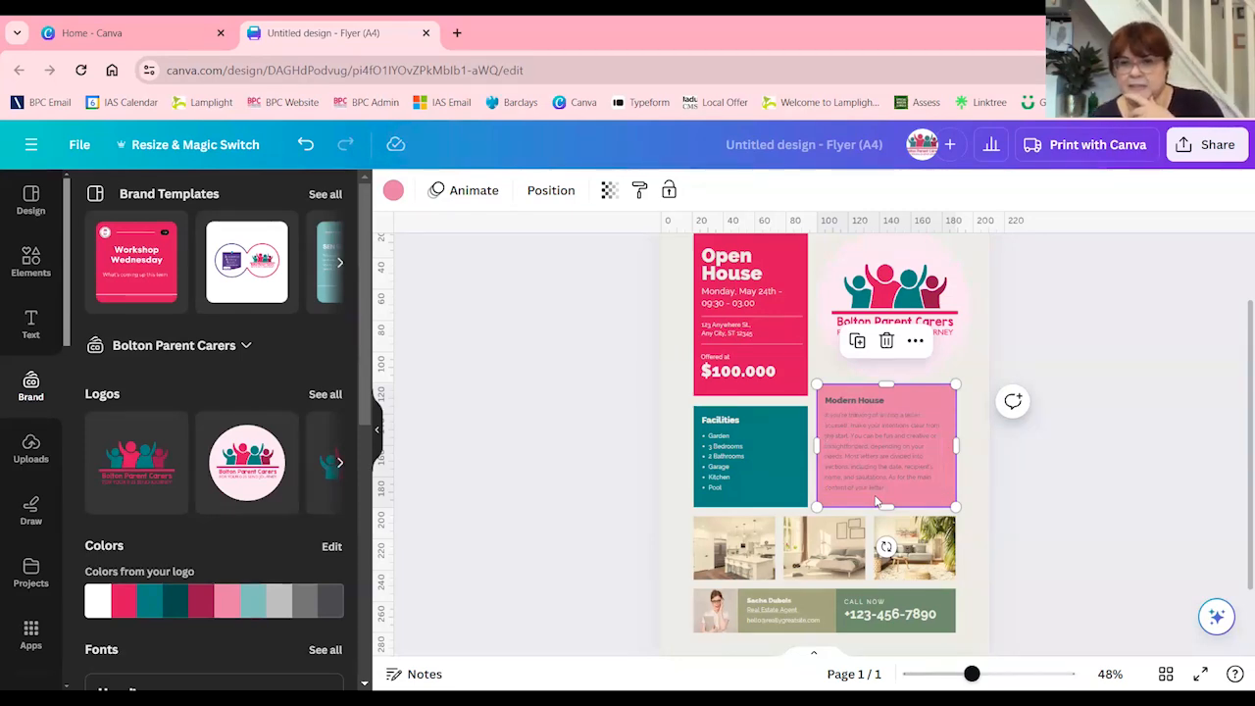
Recolour the flyer's page background with the dark teal Bolton Parent Carers brand colour
scroll(882, 485, "down", 1)
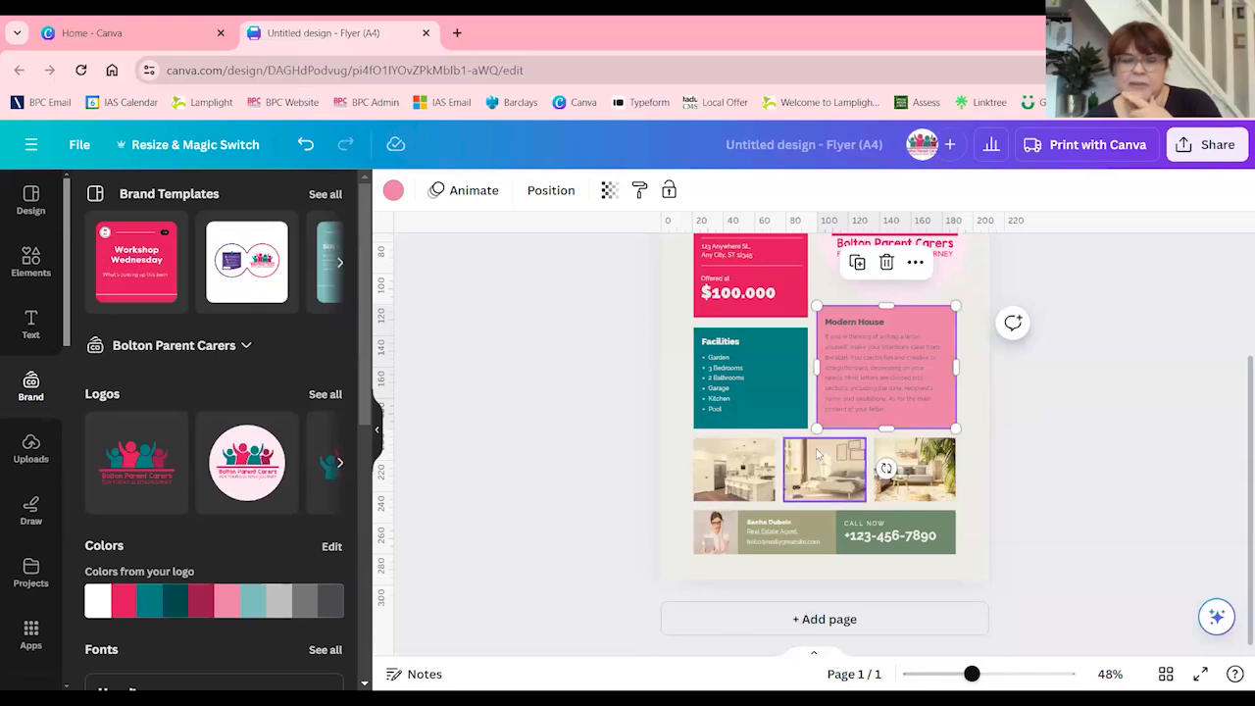
scroll(686, 442, "up", 2)
left_click(674, 298)
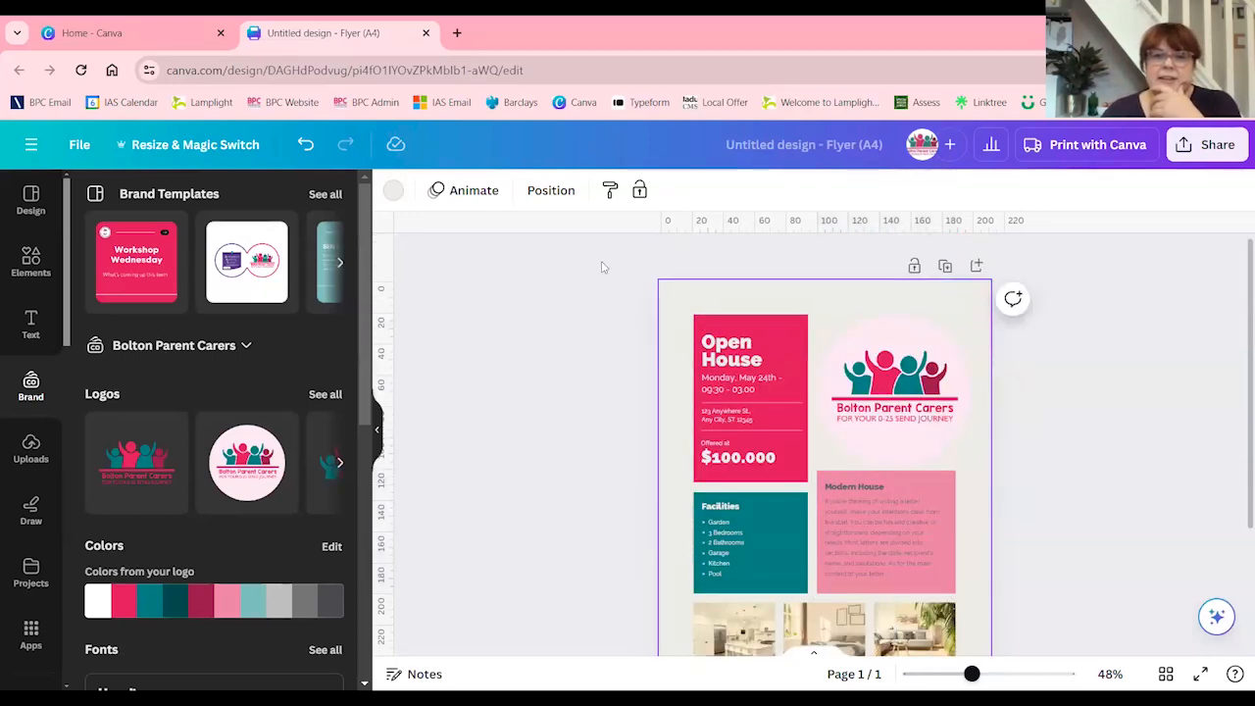
left_click(392, 190)
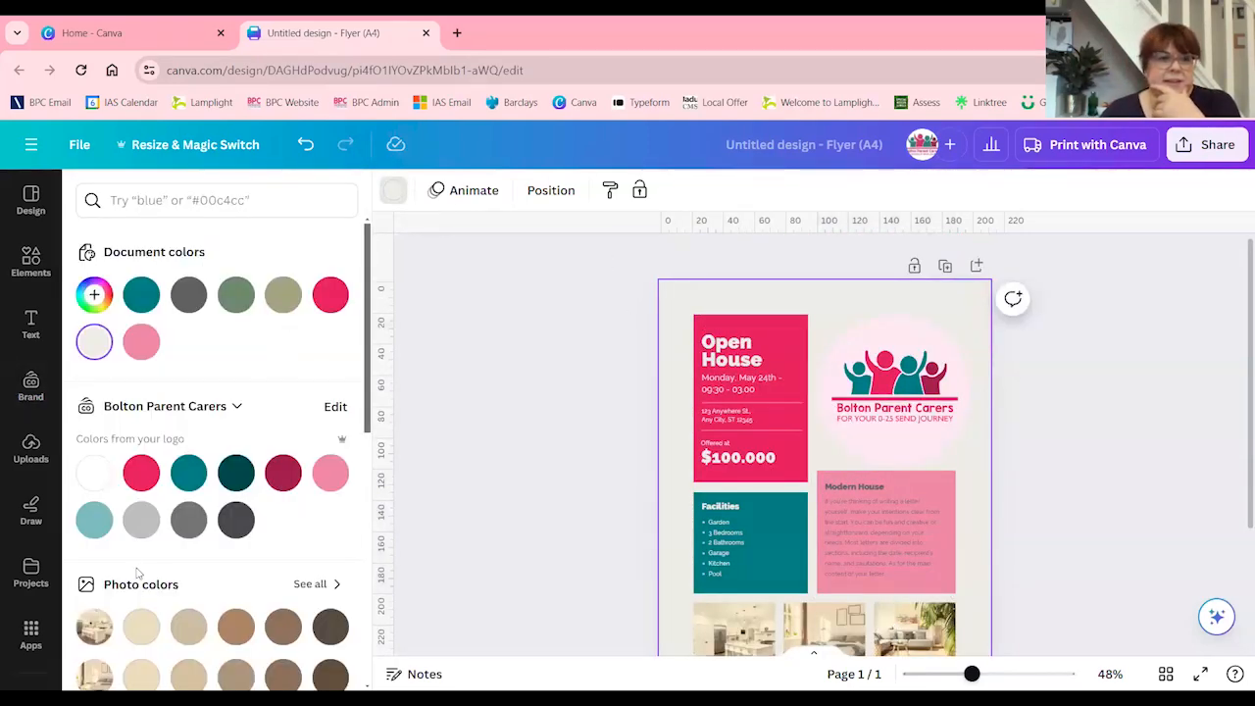
left_click(235, 473)
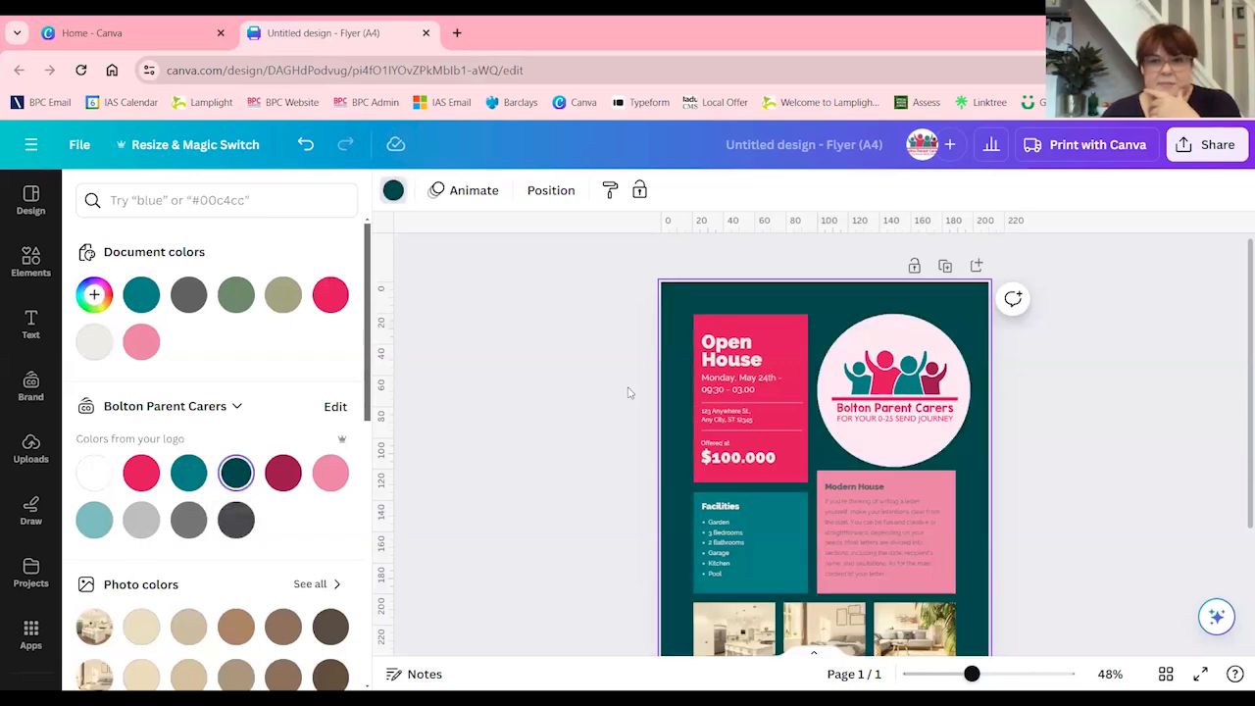
left_click(549, 460)
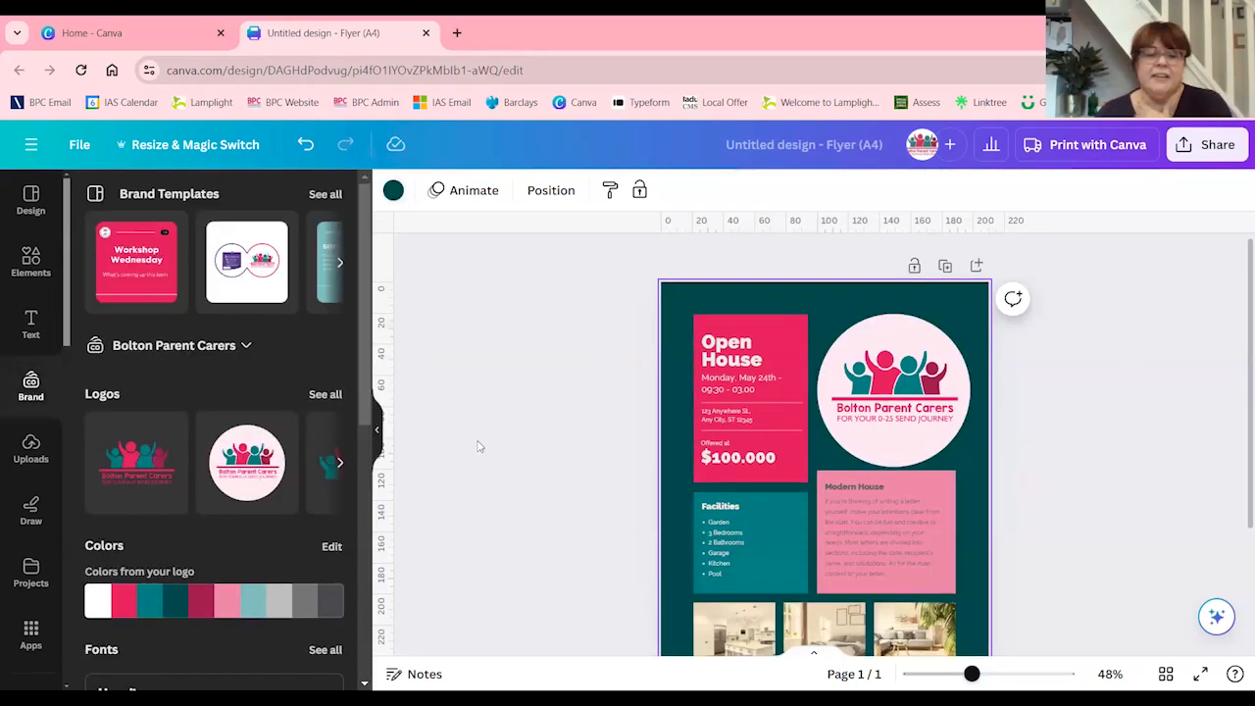
Shrink the round Bolton Parent Carers logo so its width matches the Modern House box below it
left_click(888, 373)
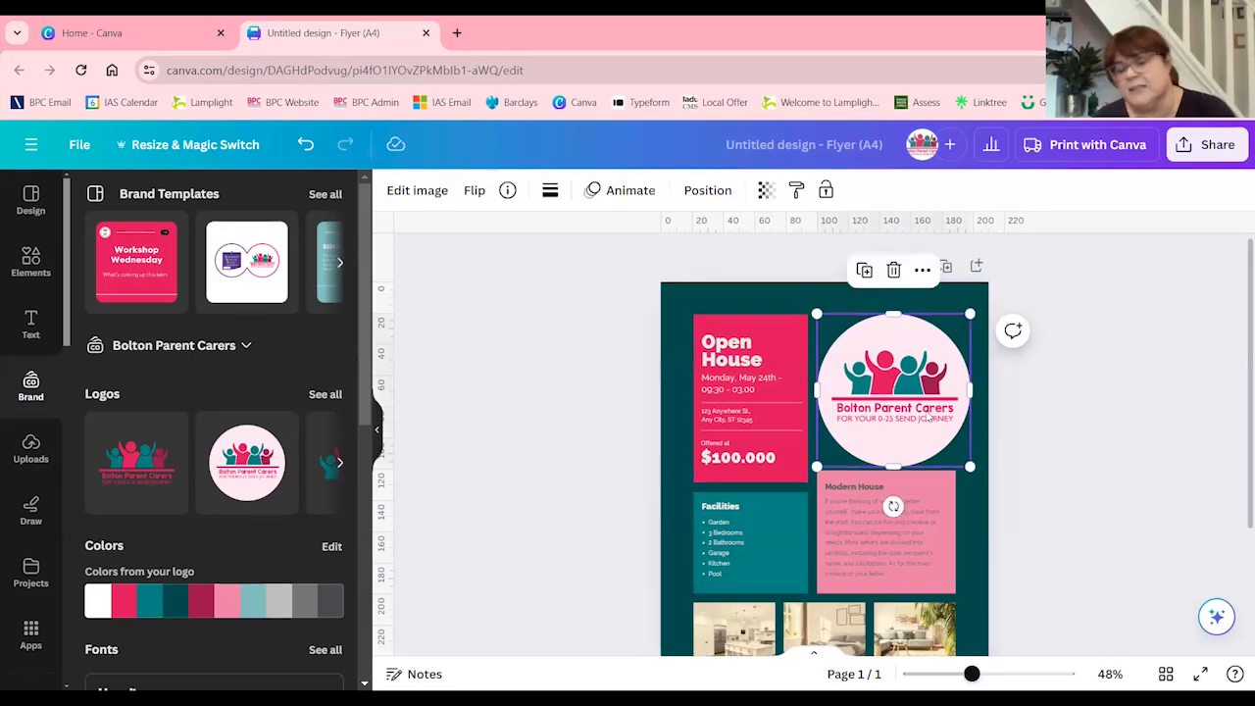
mouse_move(969, 467)
left_mouse_down()
mouse_move(957, 448)
mouse_move(979, 474)
mouse_move(959, 451)
left_mouse_up()
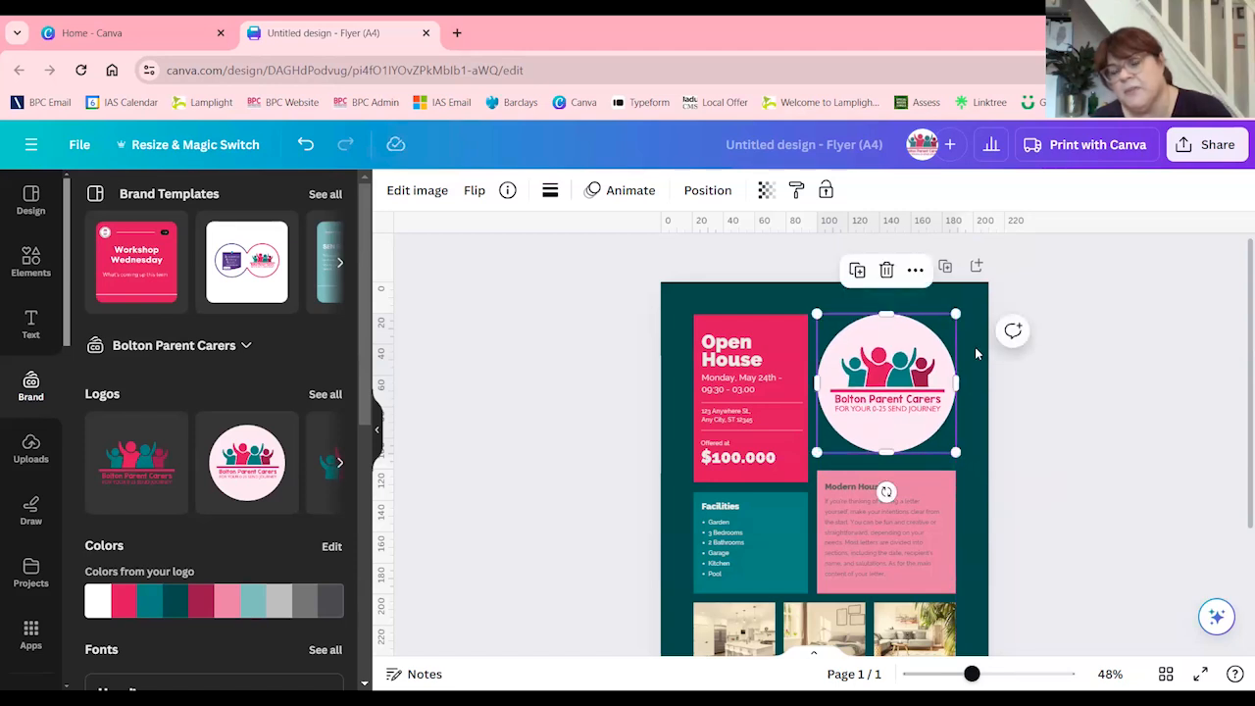
left_click(975, 347)
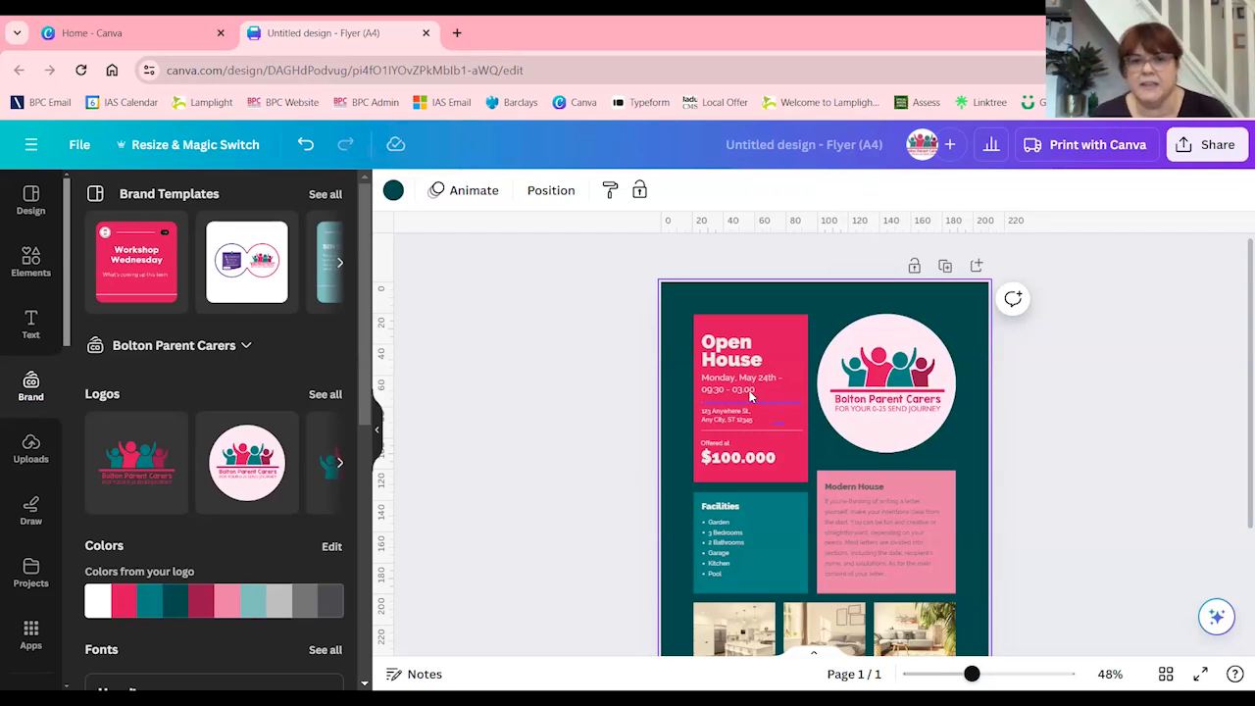
Change the Open House heading's font to FS Me and nudge the heading slightly within its pink box
left_click(745, 353)
left_click(452, 196)
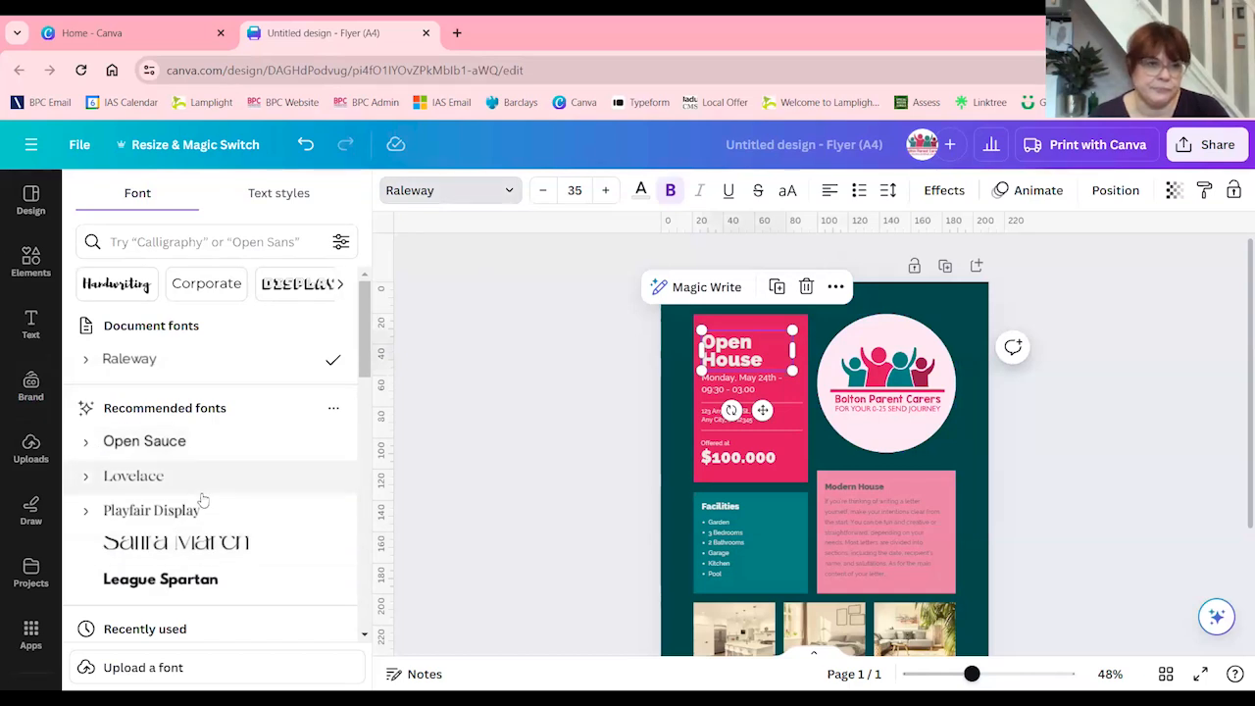
scroll(203, 500, "down", 3)
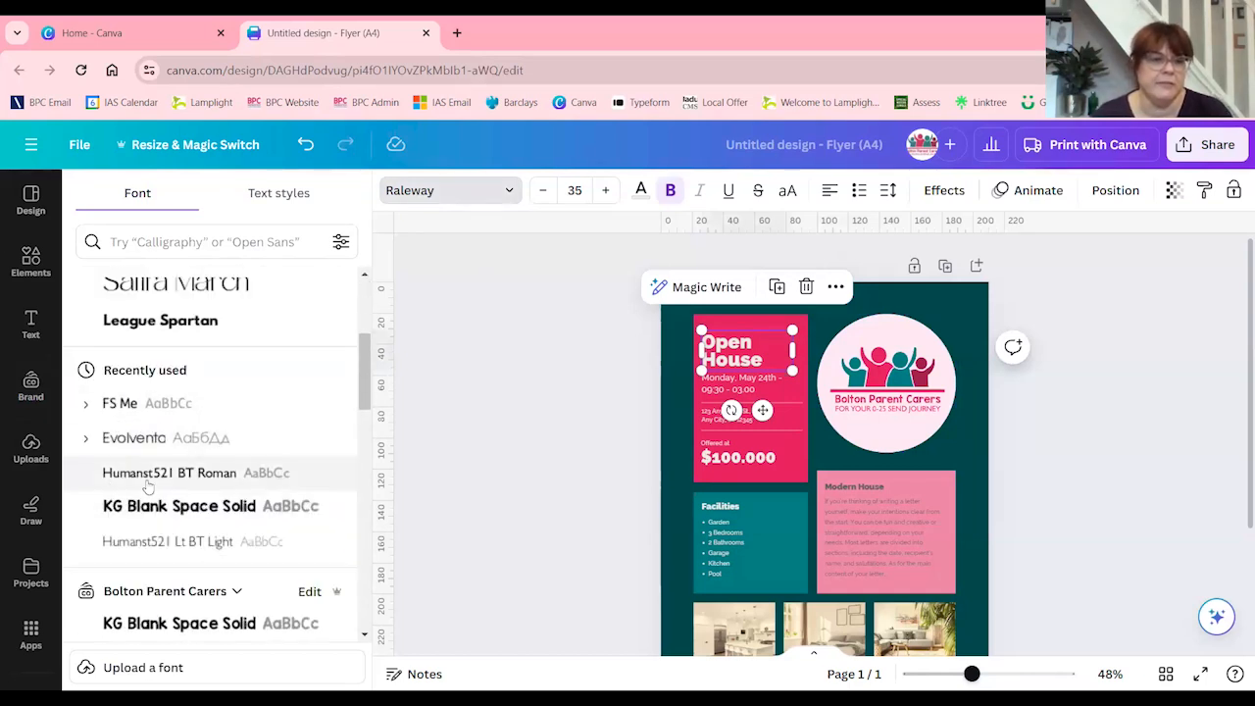
left_click(130, 405)
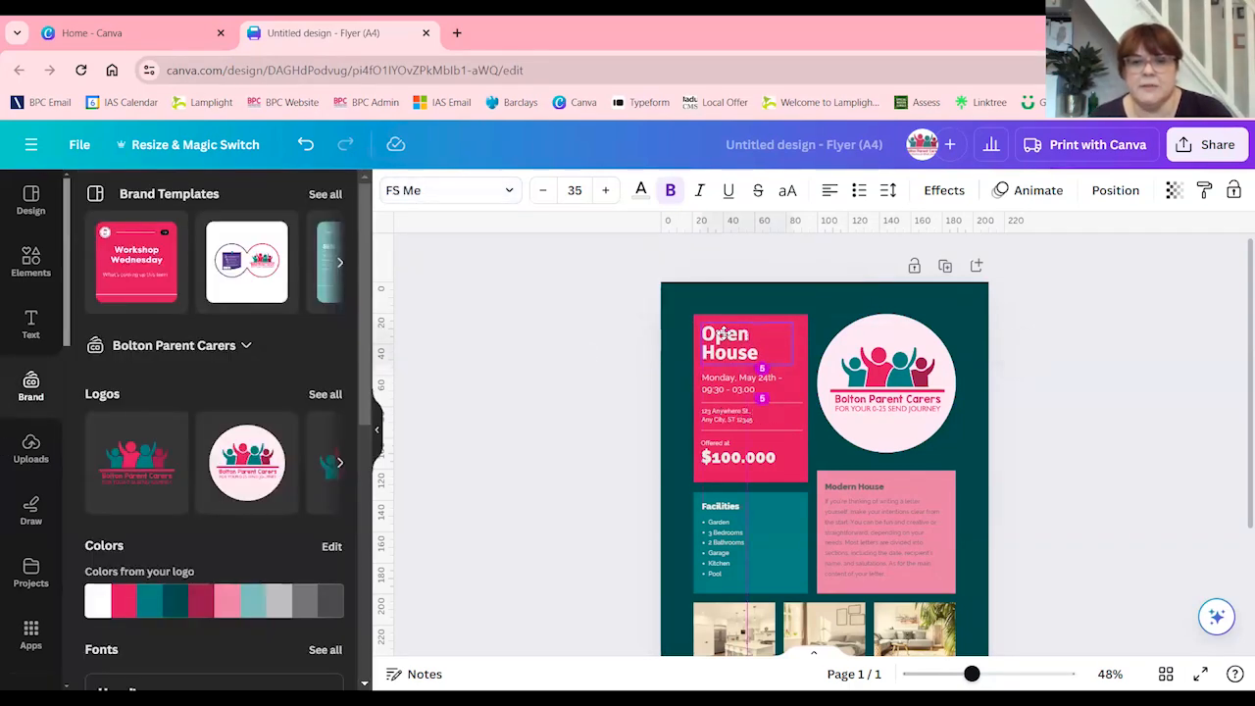
left_click(609, 426)
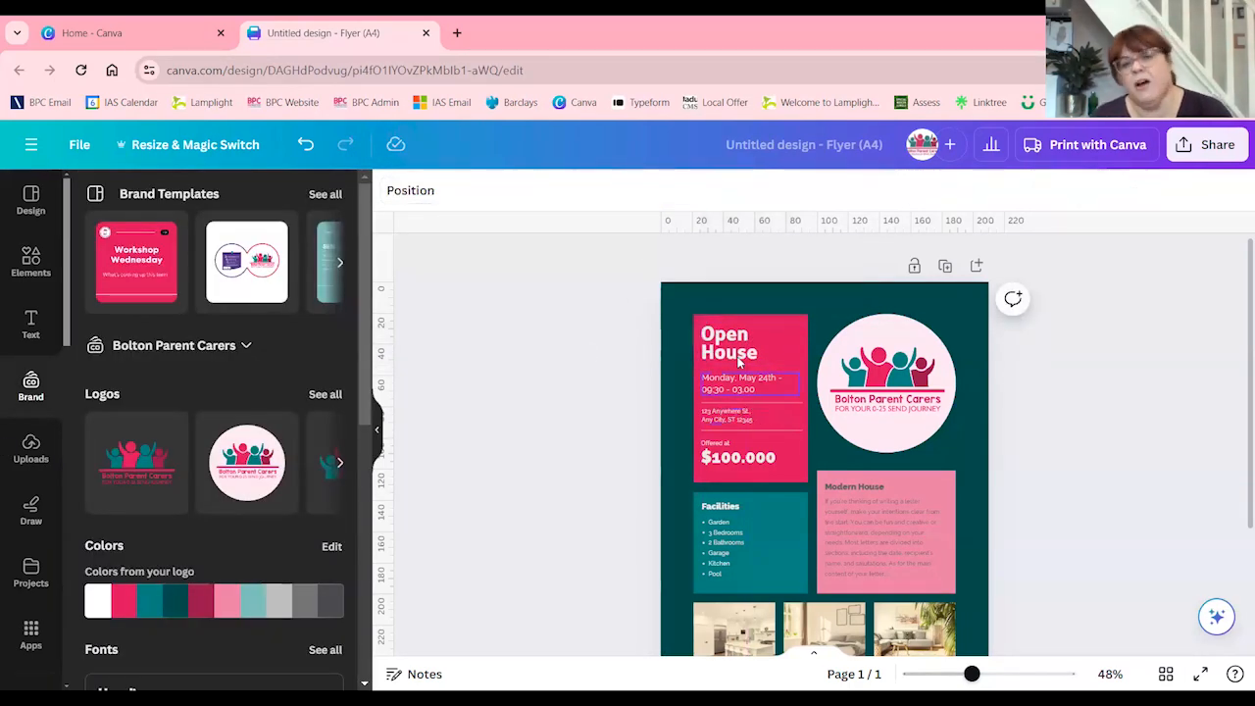
left_click(734, 359)
left_click_drag(731, 361, 733, 362)
left_click(614, 375)
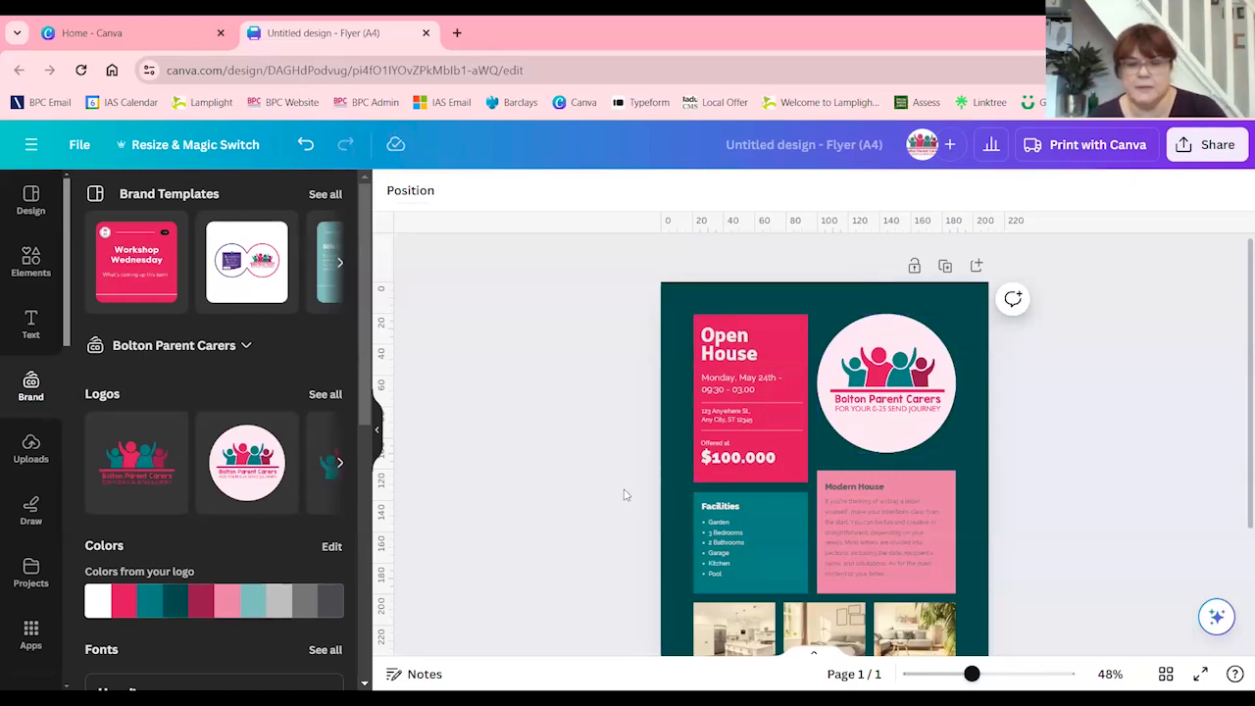
Change the font of the paragraph under Modern House to the brand font Humanst521 BT Roman
left_click(871, 538)
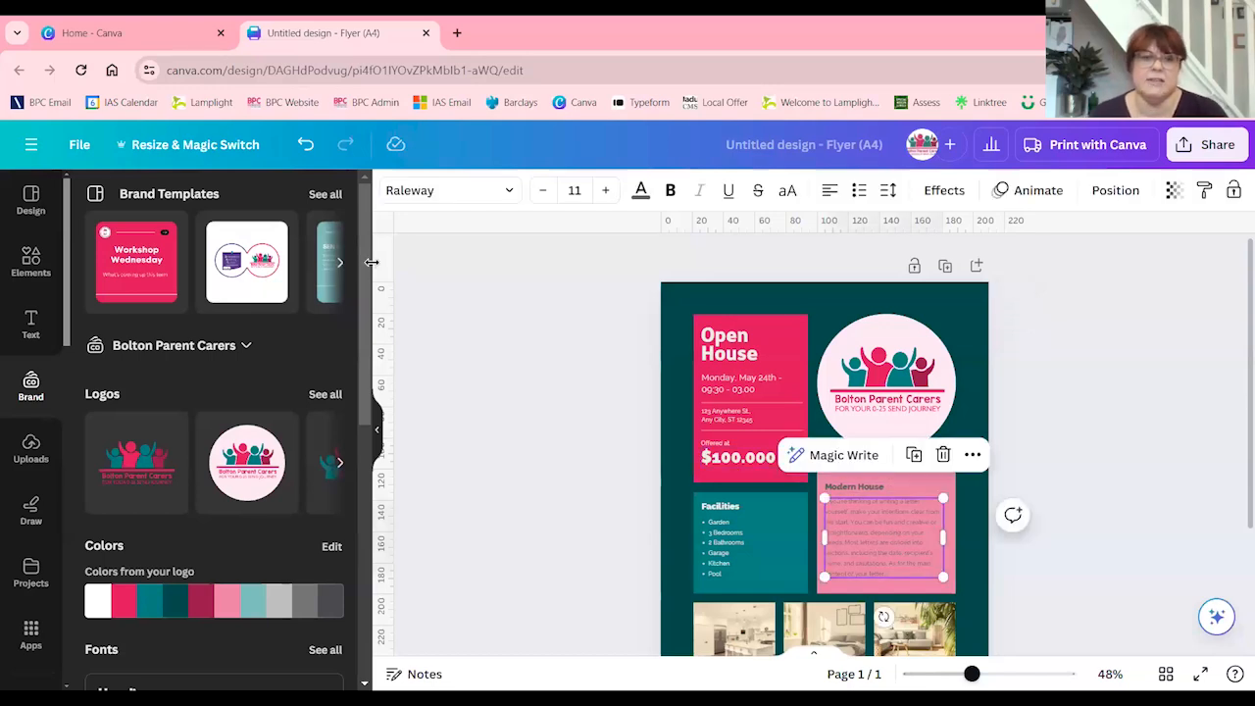
left_click(446, 196)
scroll(118, 505, "down", 2)
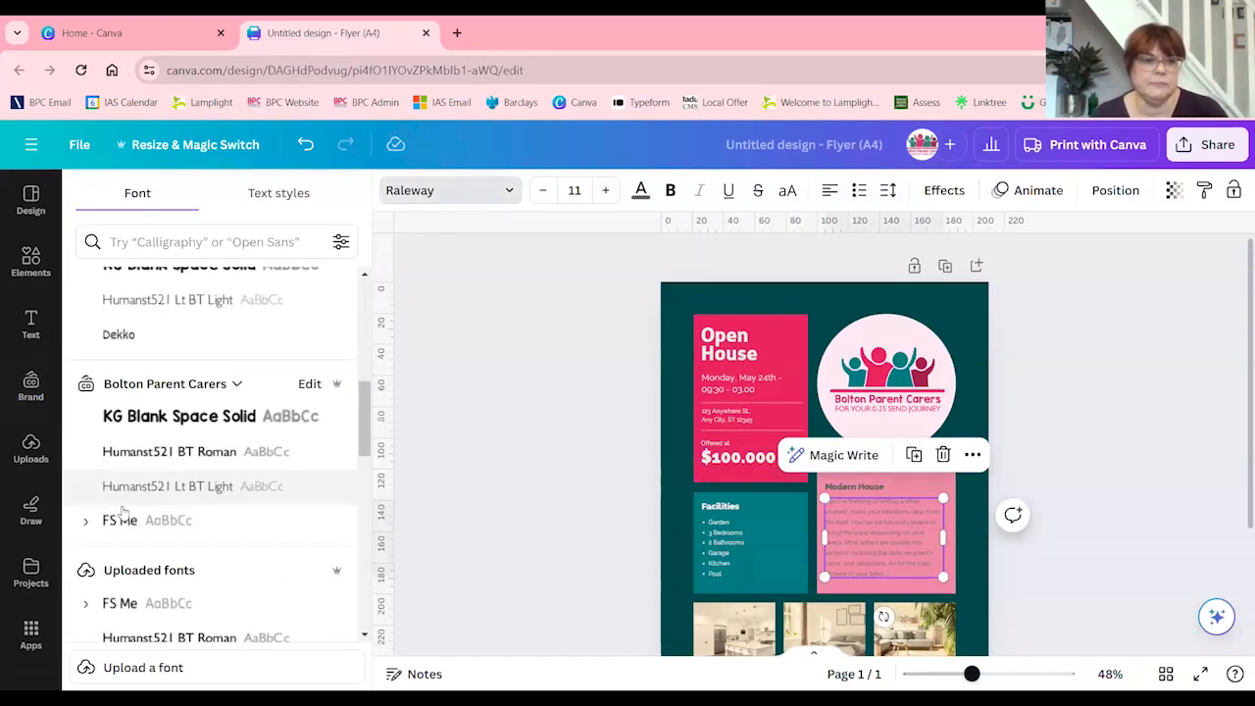
left_click(169, 451)
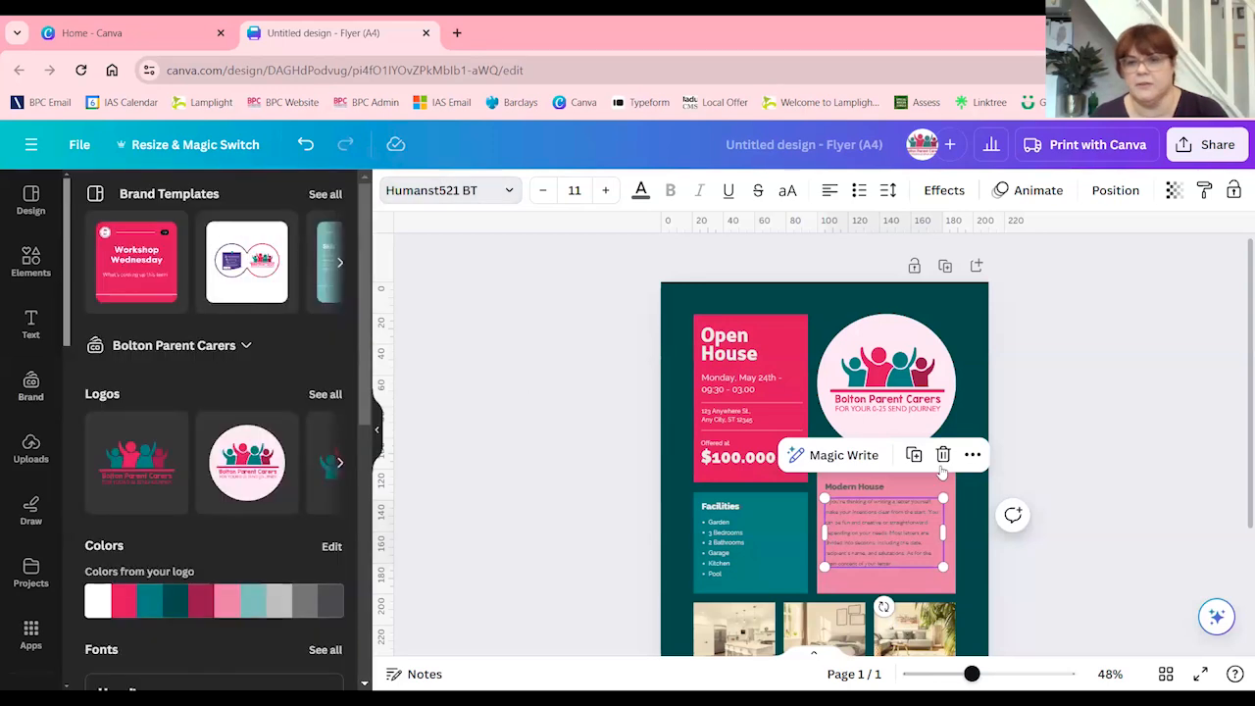
Increase the Modern House paragraph's font size to 15 and widen its text box slightly
left_click(903, 510)
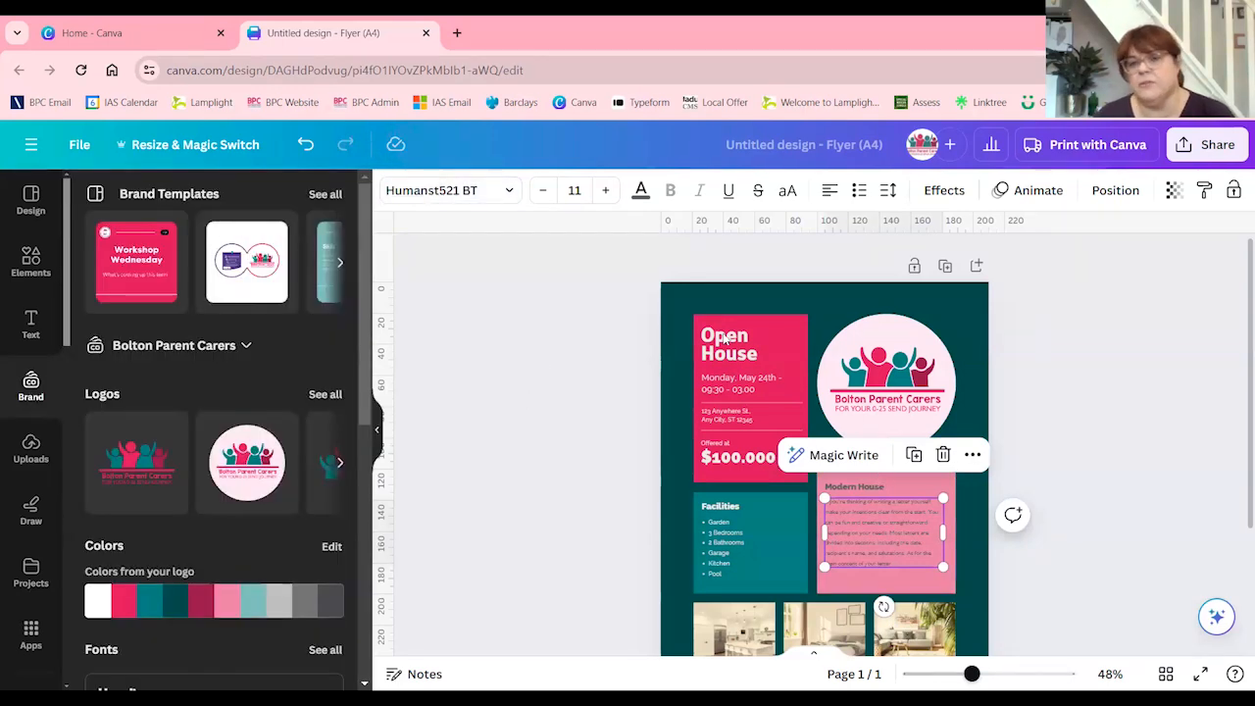
left_click(604, 189)
left_click(604, 189)
left_click(604, 189)
left_click(604, 189)
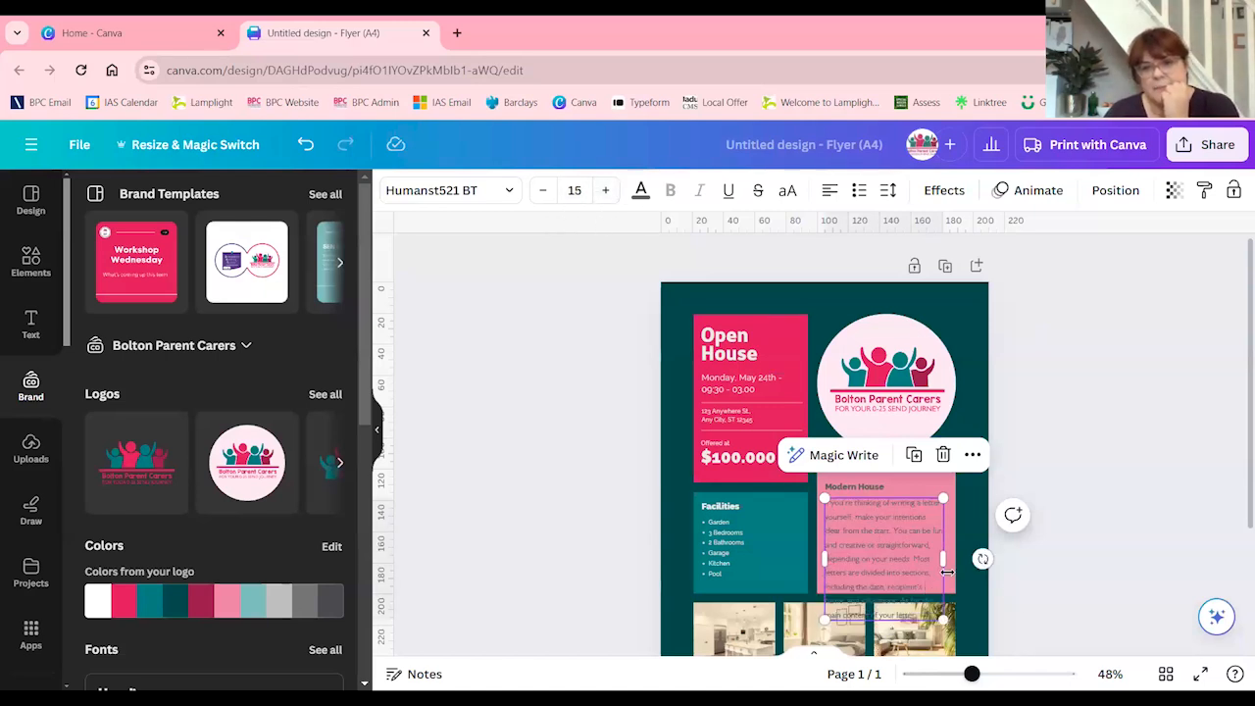
mouse_move(951, 557)
left_mouse_down()
mouse_move(1006, 557)
mouse_move(948, 558)
left_mouse_up()
left_click(911, 560)
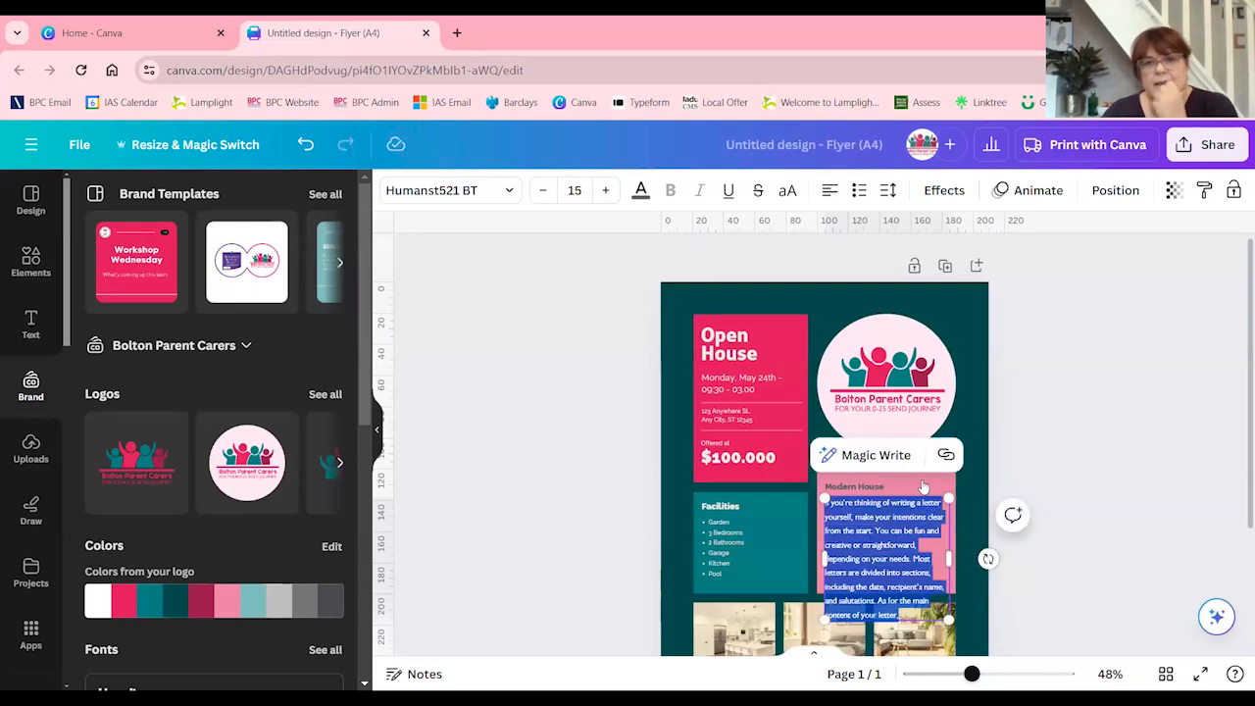
left_click(974, 293)
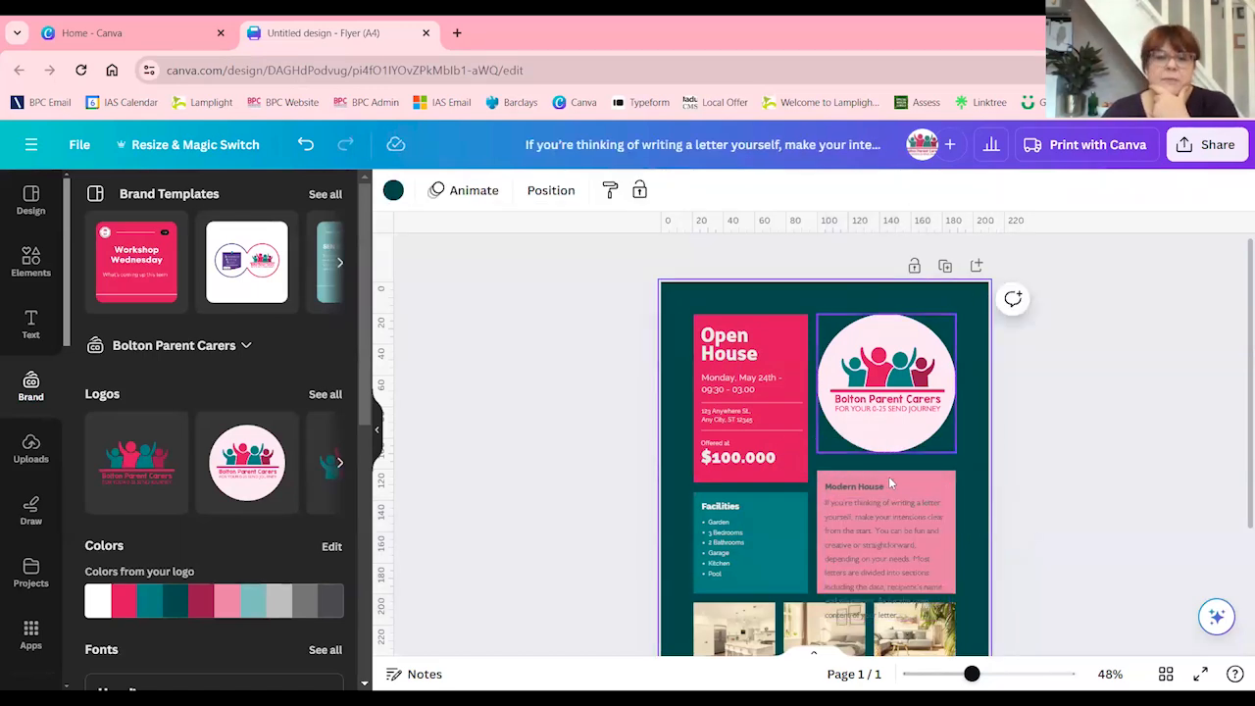
left_click(888, 510)
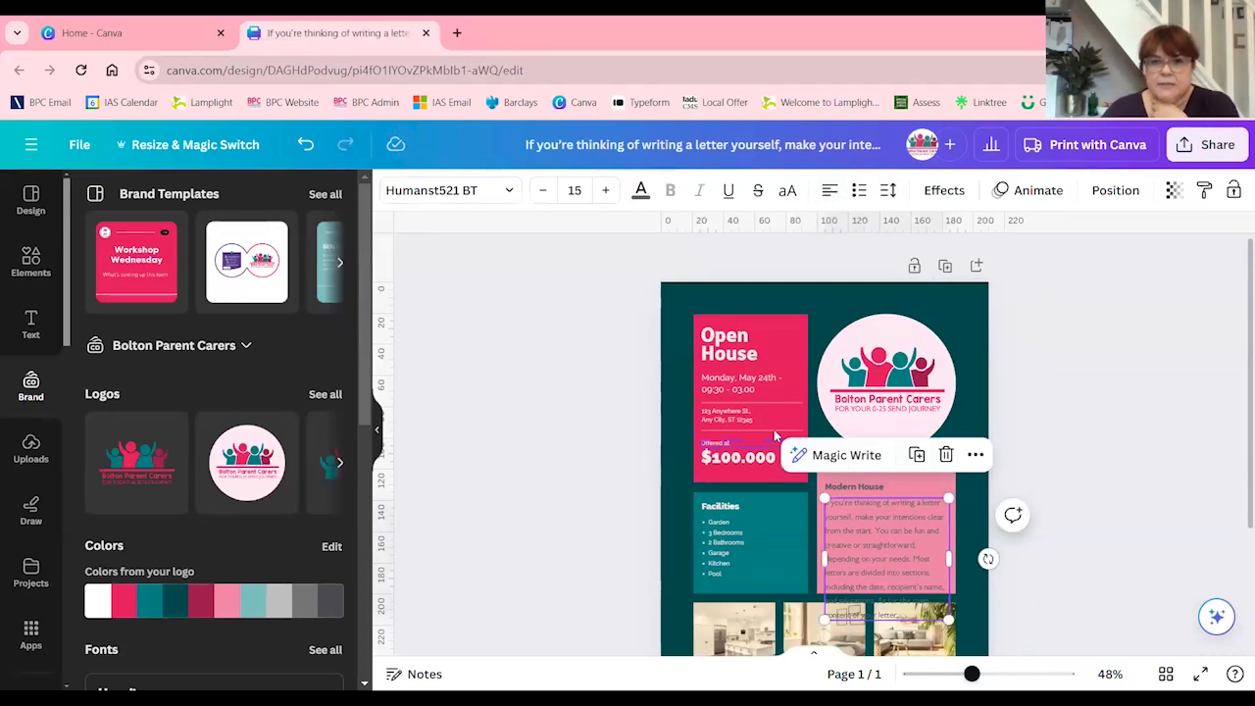
Cycle the Open House heading through the text alignment options and back to left alignment
left_click(744, 343)
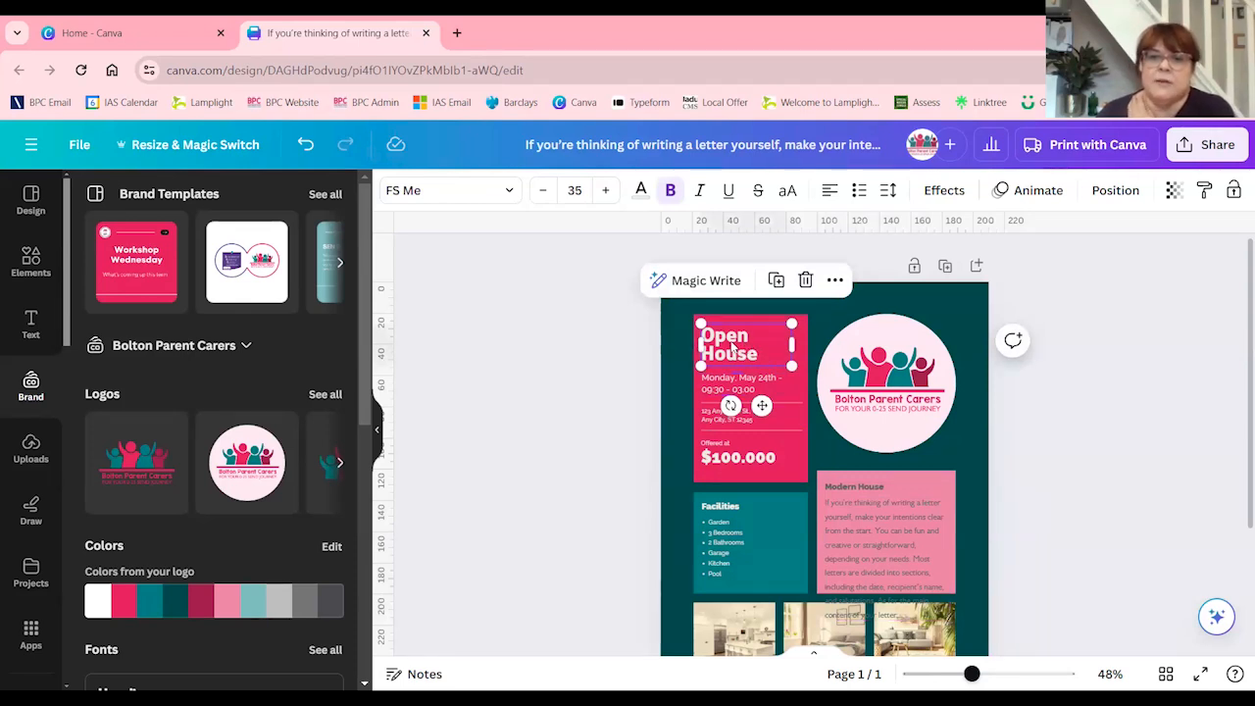
left_click(830, 196)
left_click(831, 197)
left_click(830, 196)
left_click(831, 196)
left_click(831, 194)
left_click(831, 194)
left_click(831, 194)
left_click(831, 194)
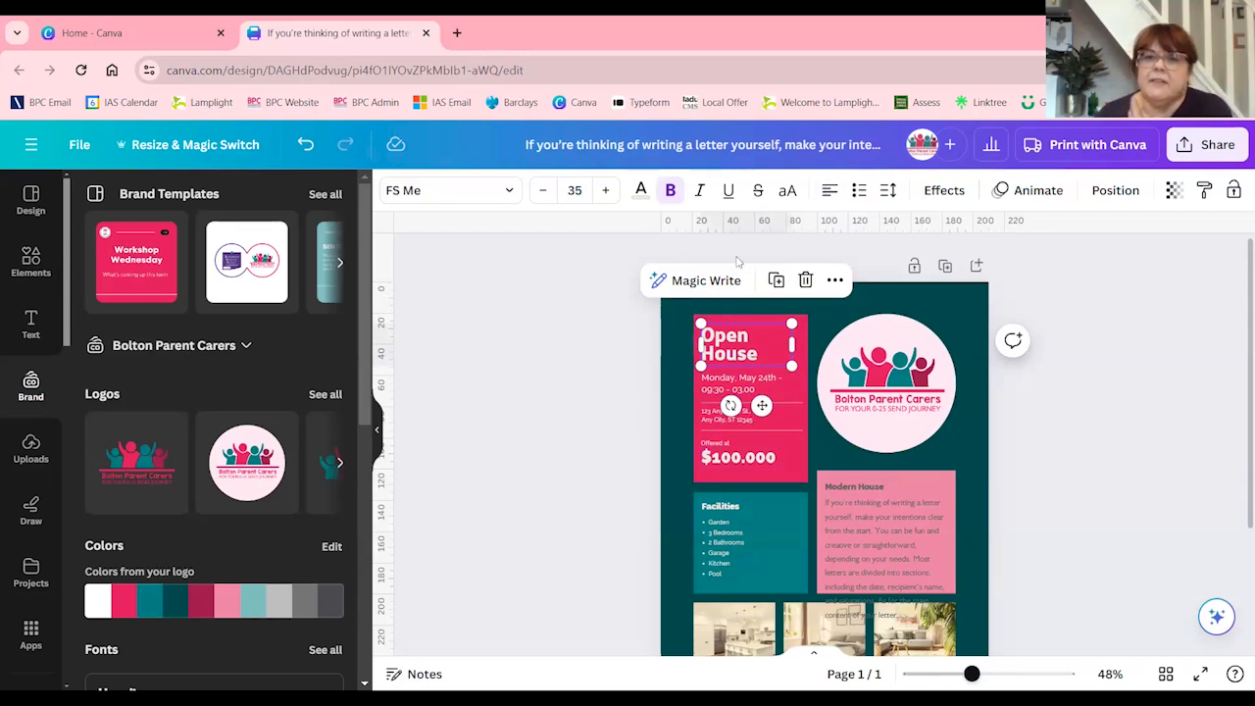
Set the Open House heading's line spacing to 1.15 and letter spacing to 14, and move it up slightly in its box
left_click(890, 192)
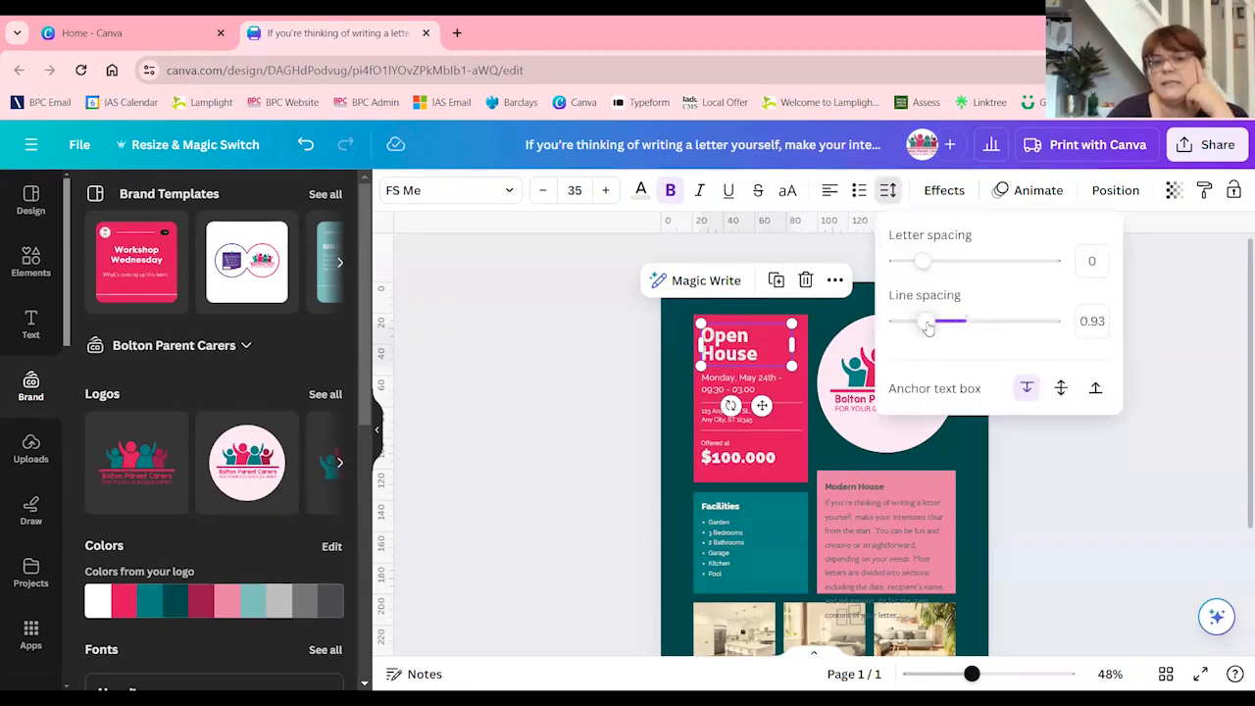
mouse_move(926, 327)
left_mouse_down()
mouse_move(1025, 321)
mouse_move(944, 317)
left_mouse_up()
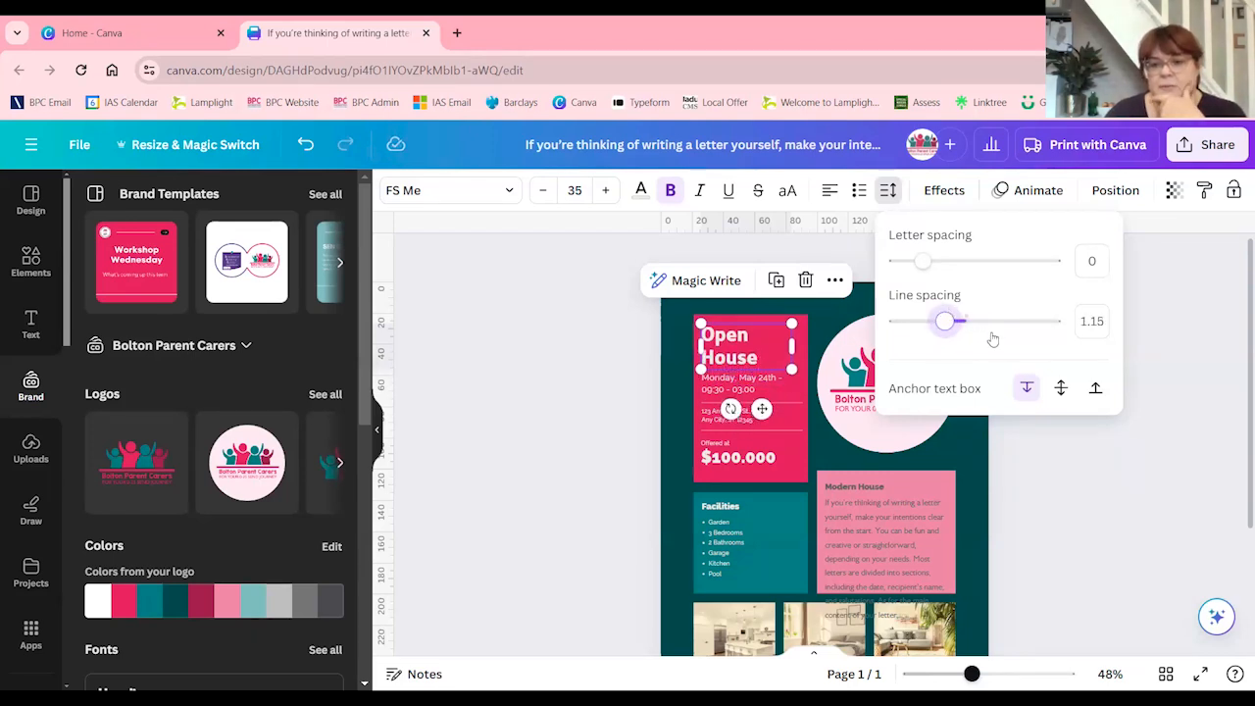
mouse_move(923, 261)
left_mouse_down()
mouse_move(986, 260)
mouse_move(931, 265)
left_mouse_up()
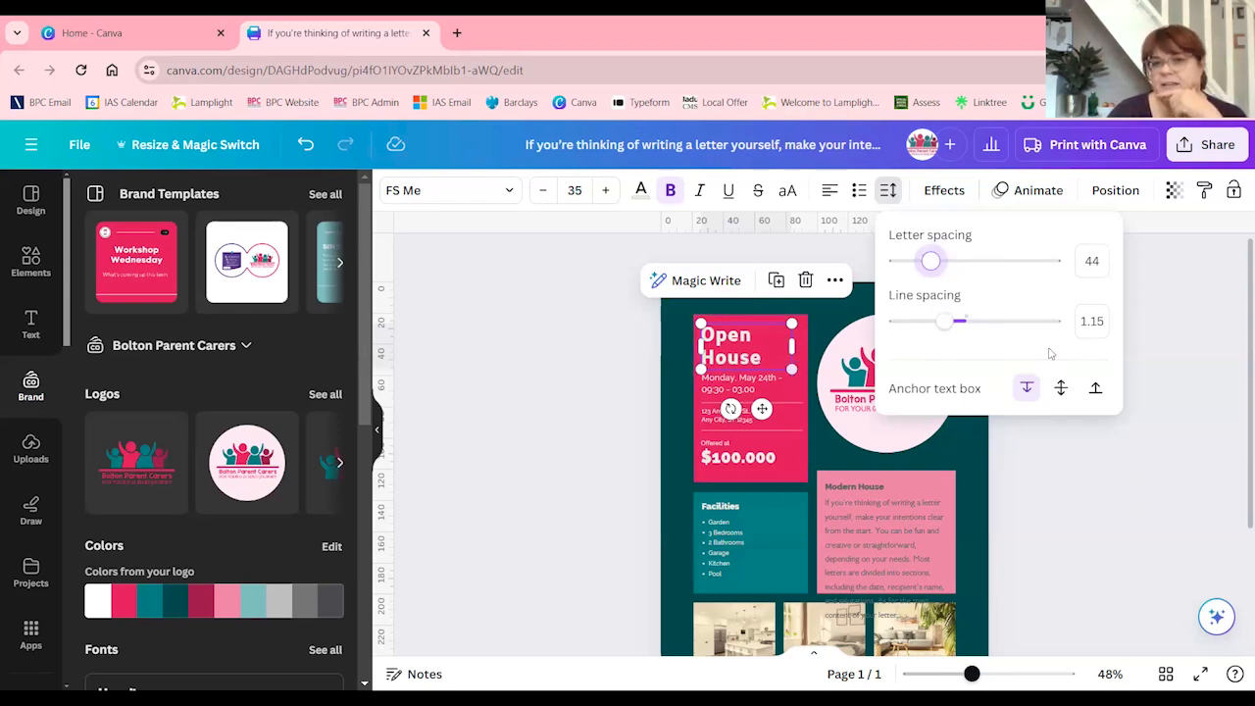
left_click_drag(931, 262, 925, 261)
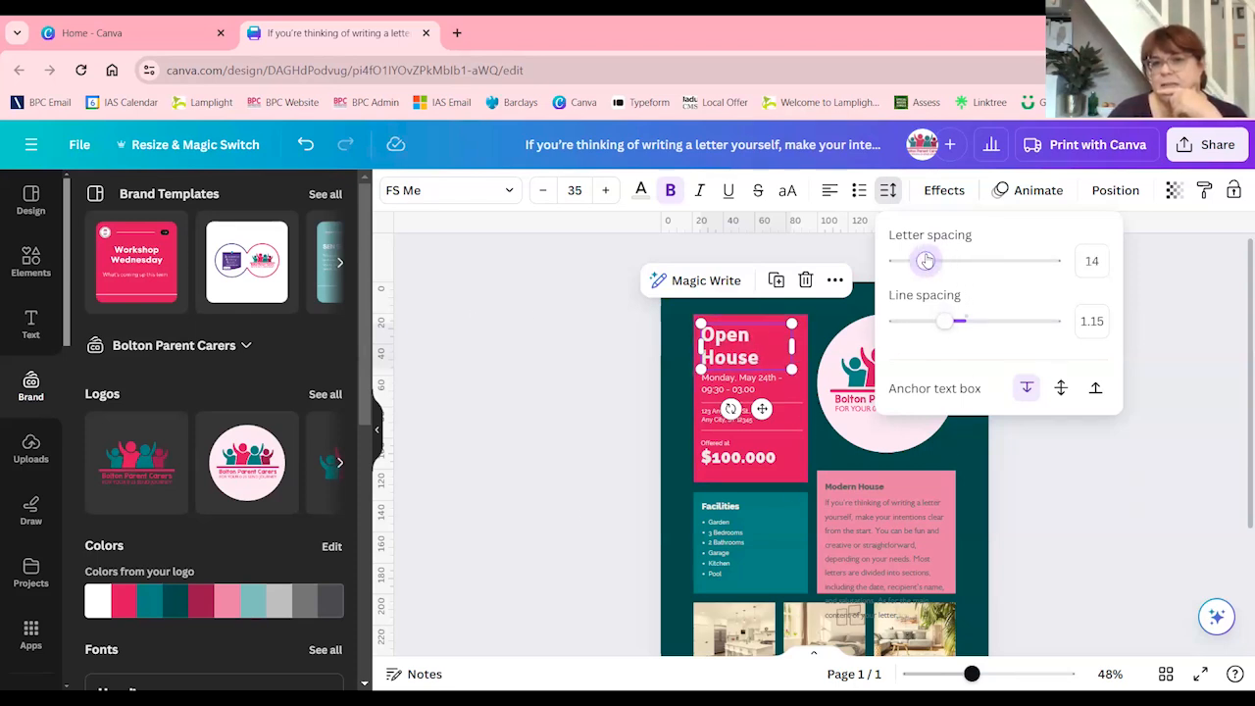
left_click(889, 192)
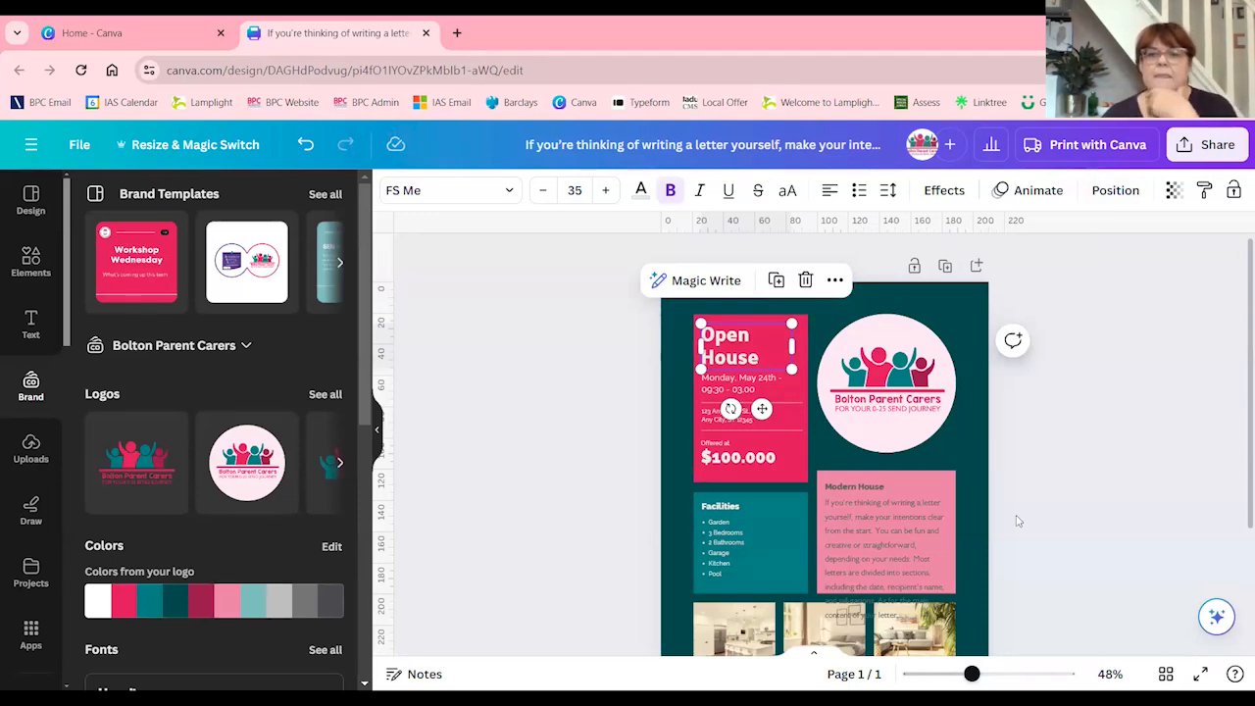
left_click_drag(751, 358, 747, 344)
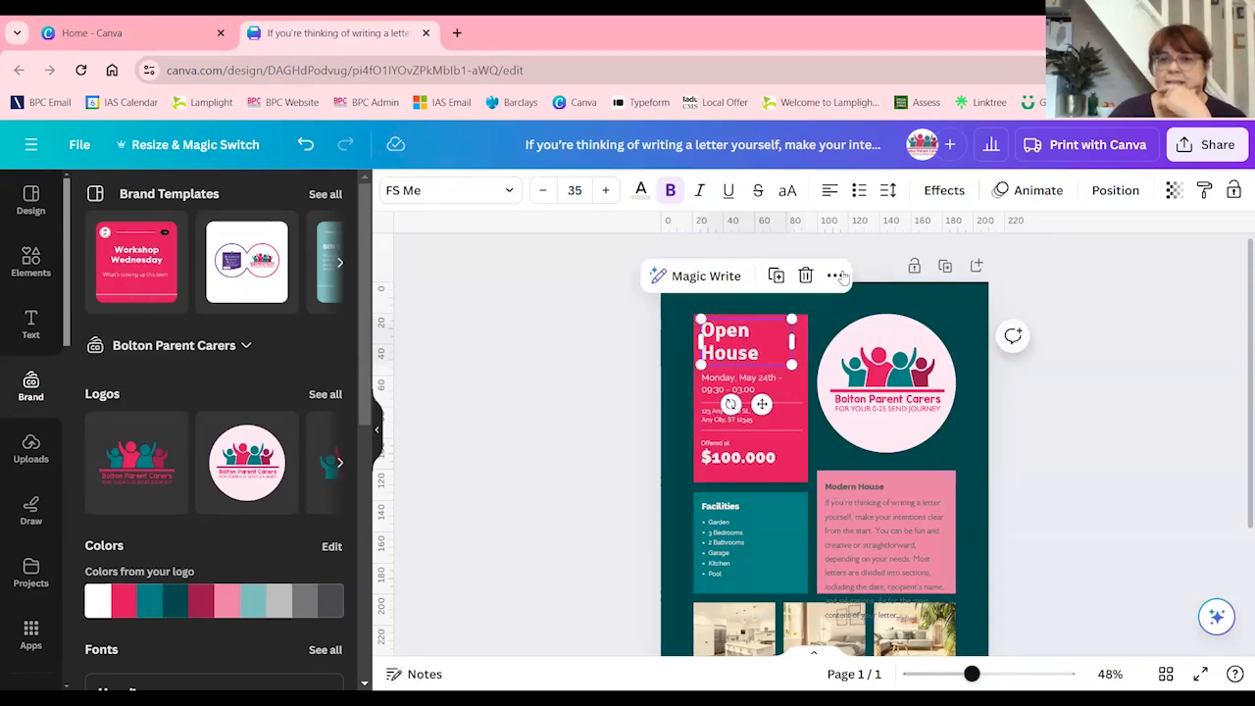
Move the Open House heading across the Facilities and Modern House boxes and send it one layer backward
left_click(1114, 190)
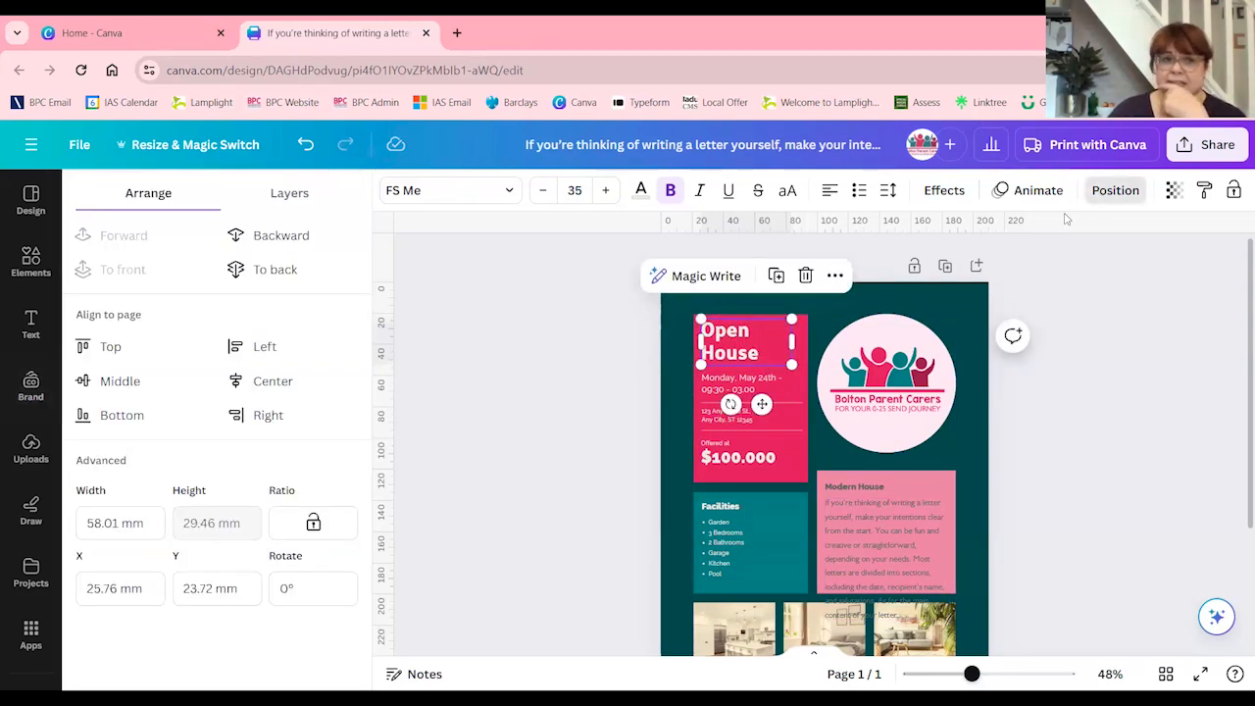
left_click(297, 194)
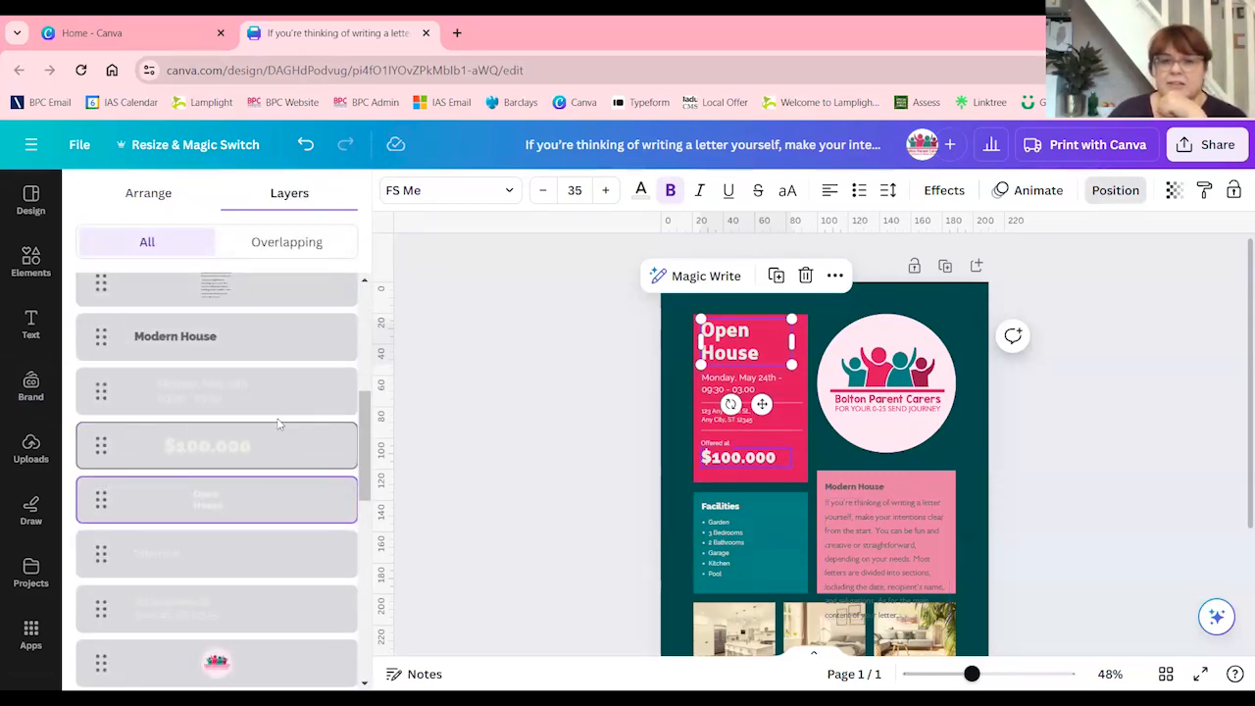
scroll(242, 451, "up", 3)
scroll(241, 439, "up", 1)
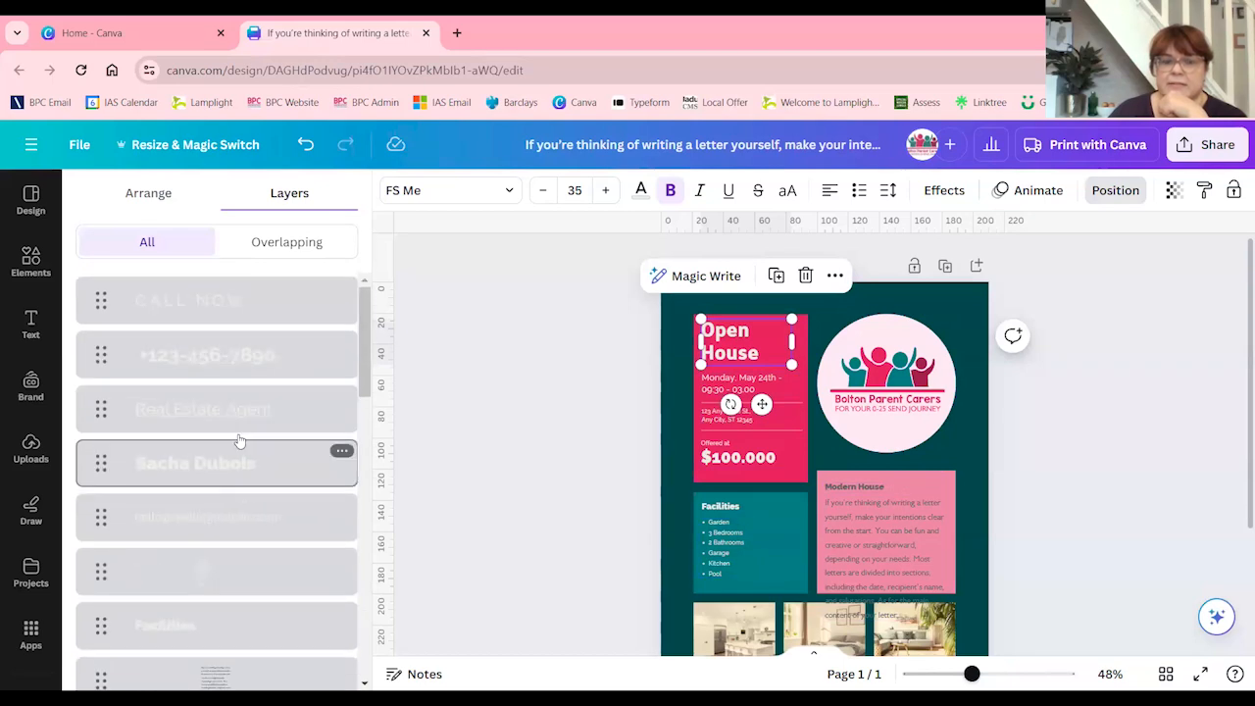
left_click(148, 195)
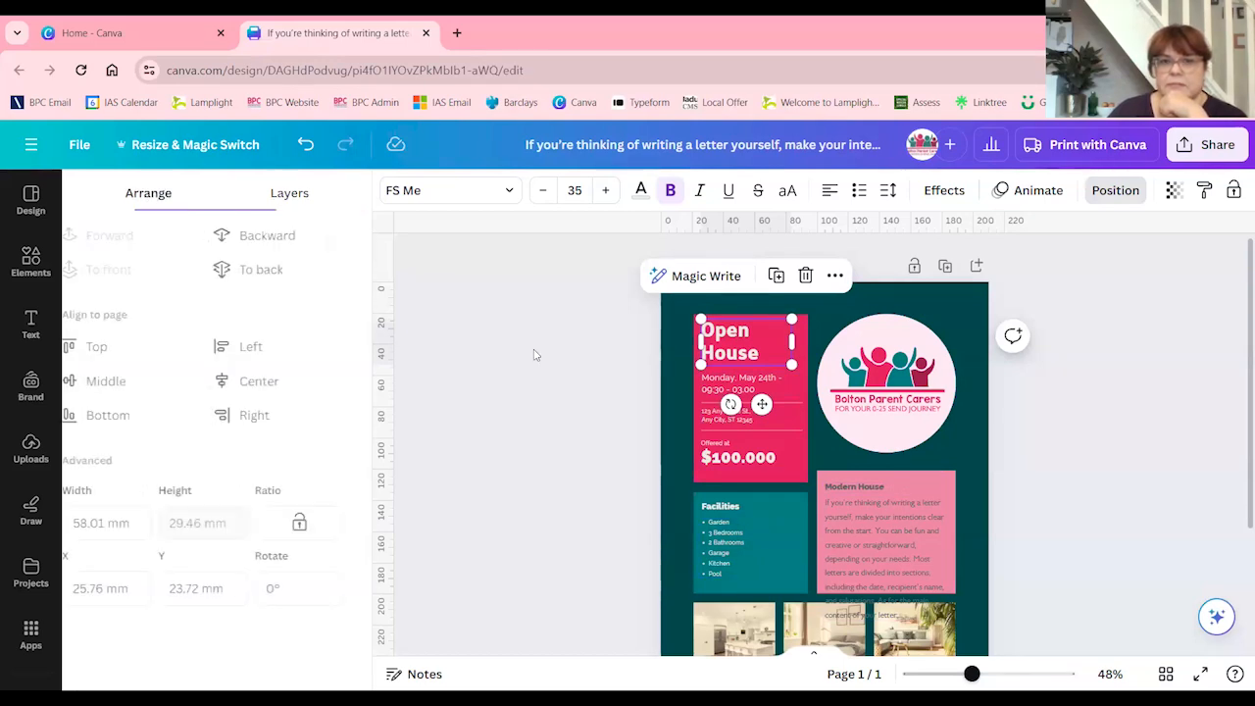
left_click_drag(736, 348, 793, 503)
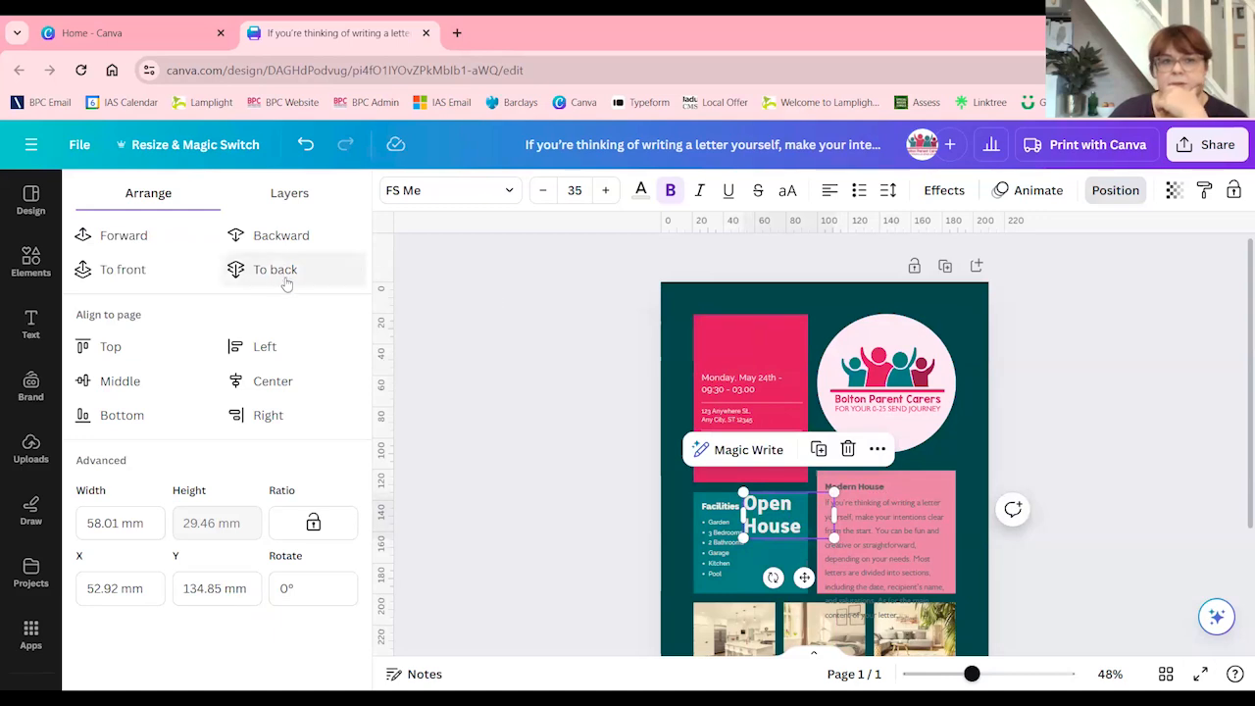
left_click(277, 236)
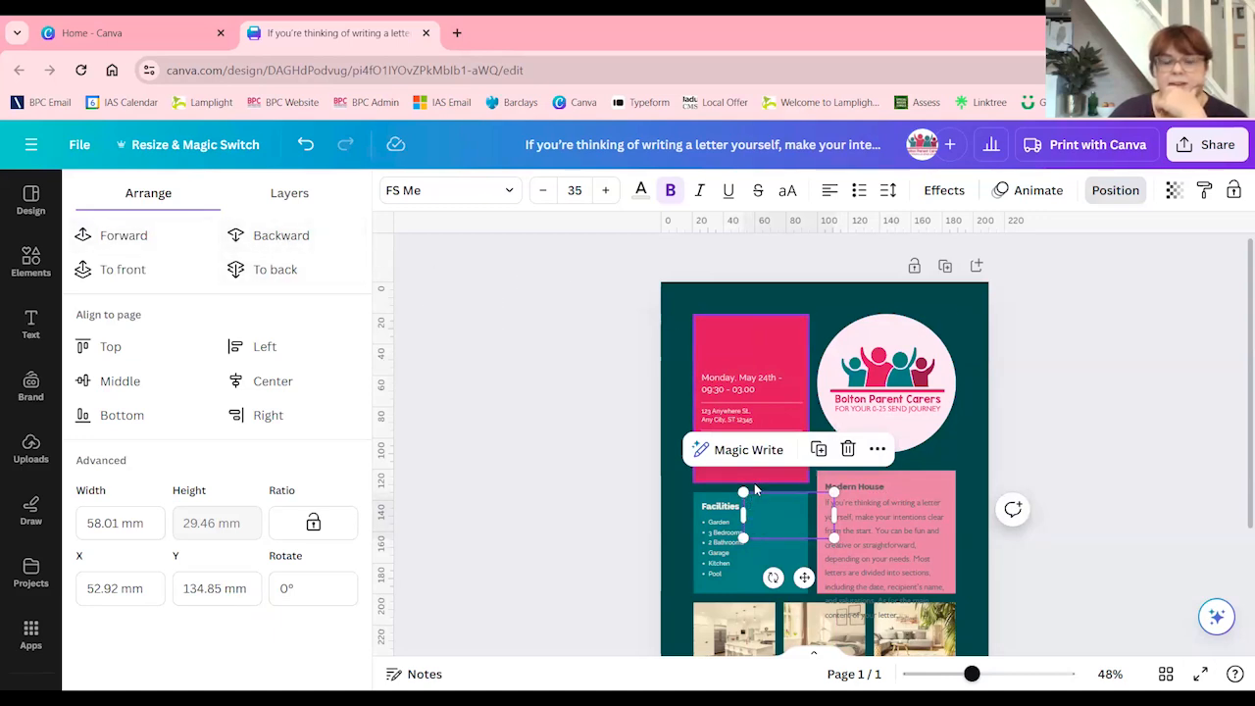
Move the Open House heading back to the upper part of the pink date panel, above the event date
left_click_drag(781, 508, 735, 339)
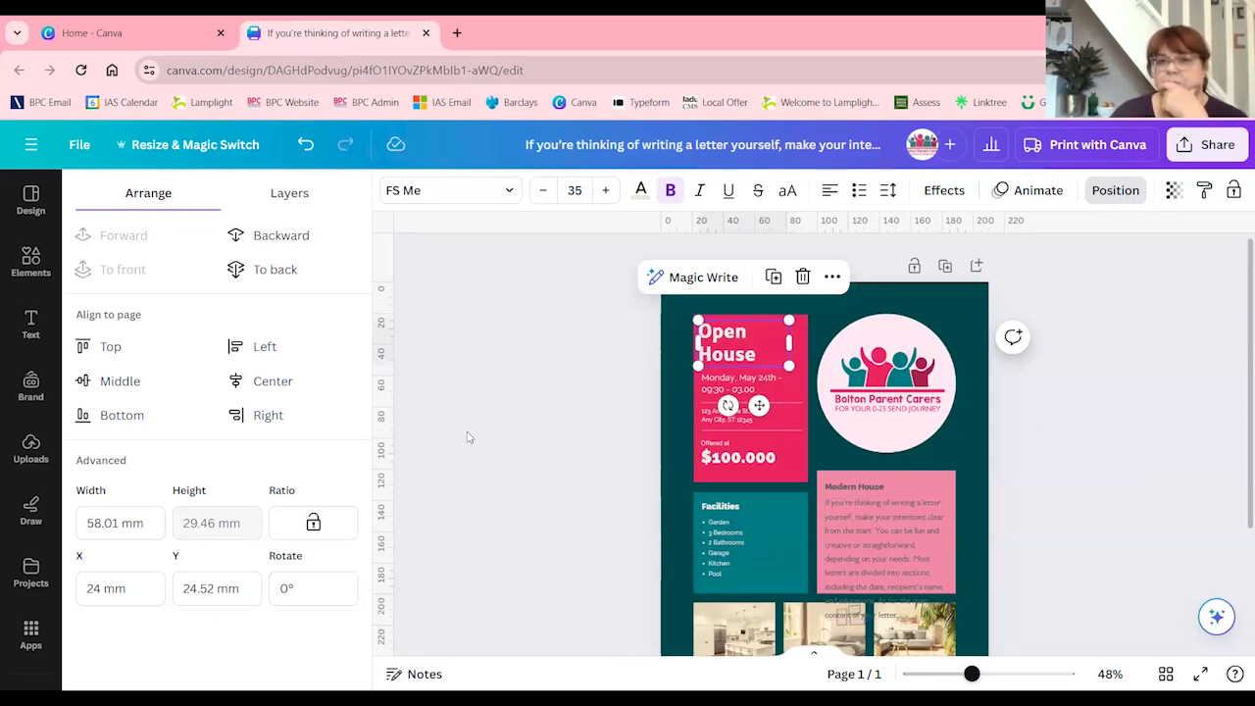
left_click(1110, 200)
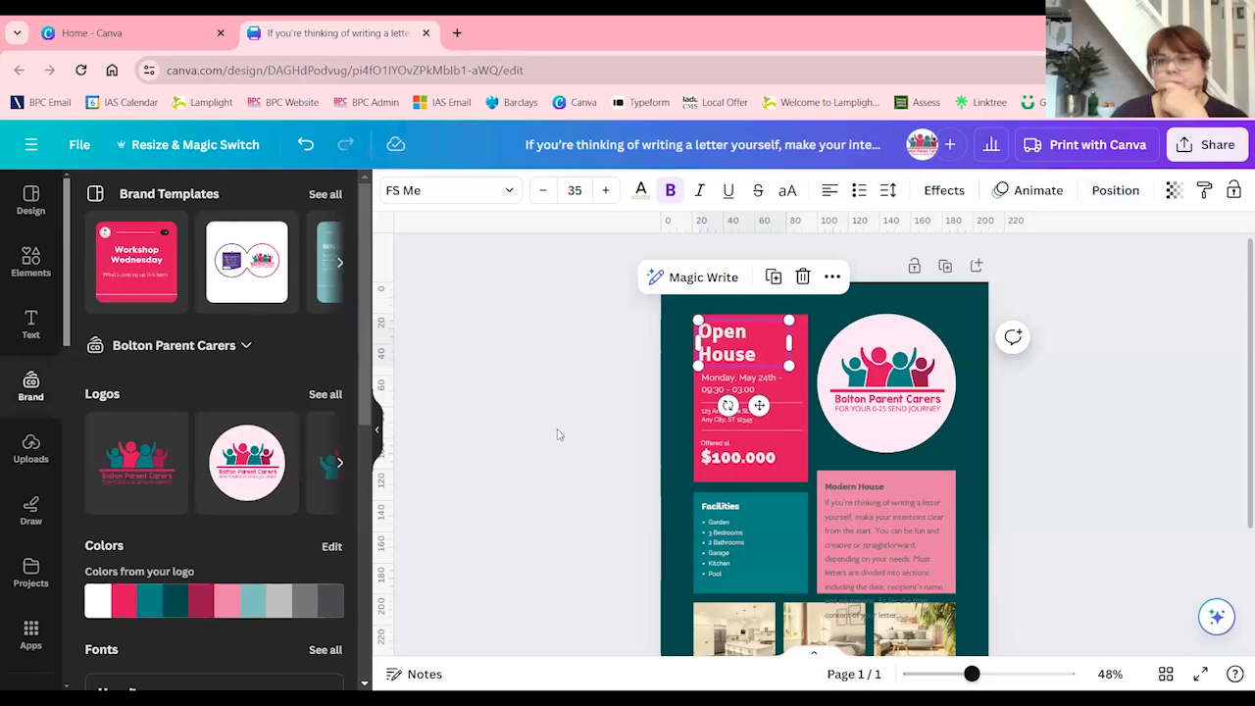
double_click(729, 347)
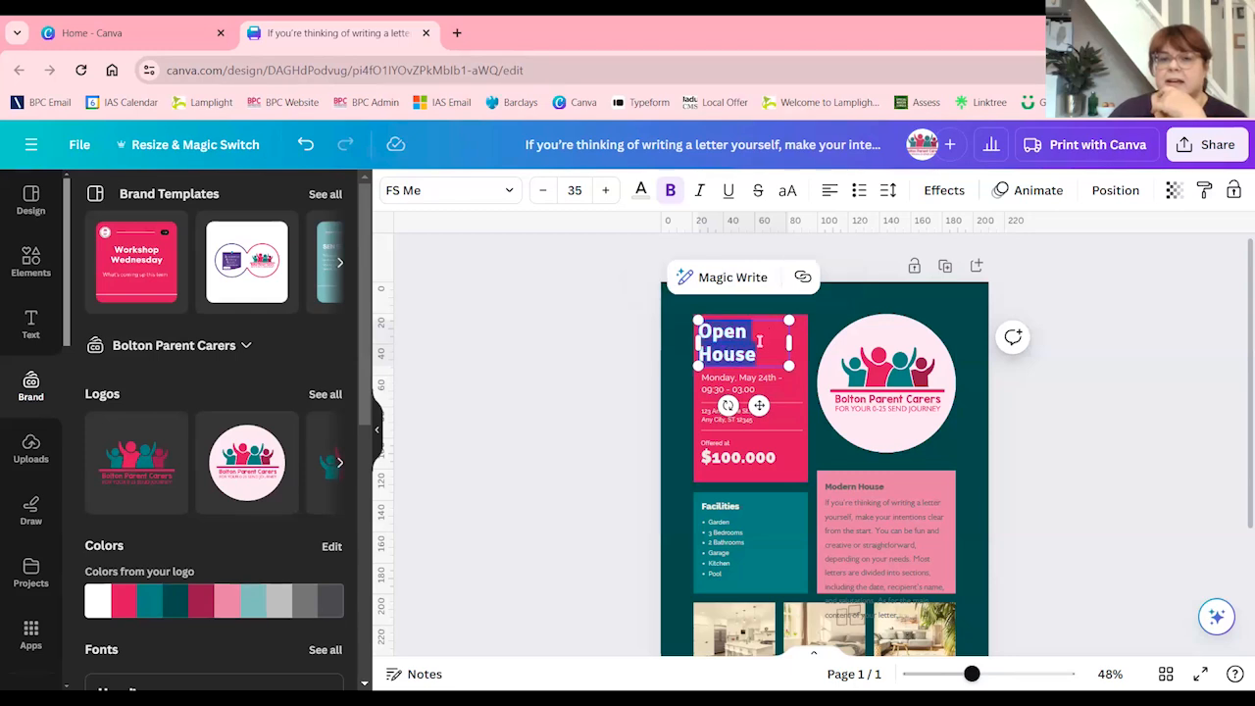
left_click(628, 359)
Copy the Open House heading's text style onto the Modern House heading
left_click(761, 337)
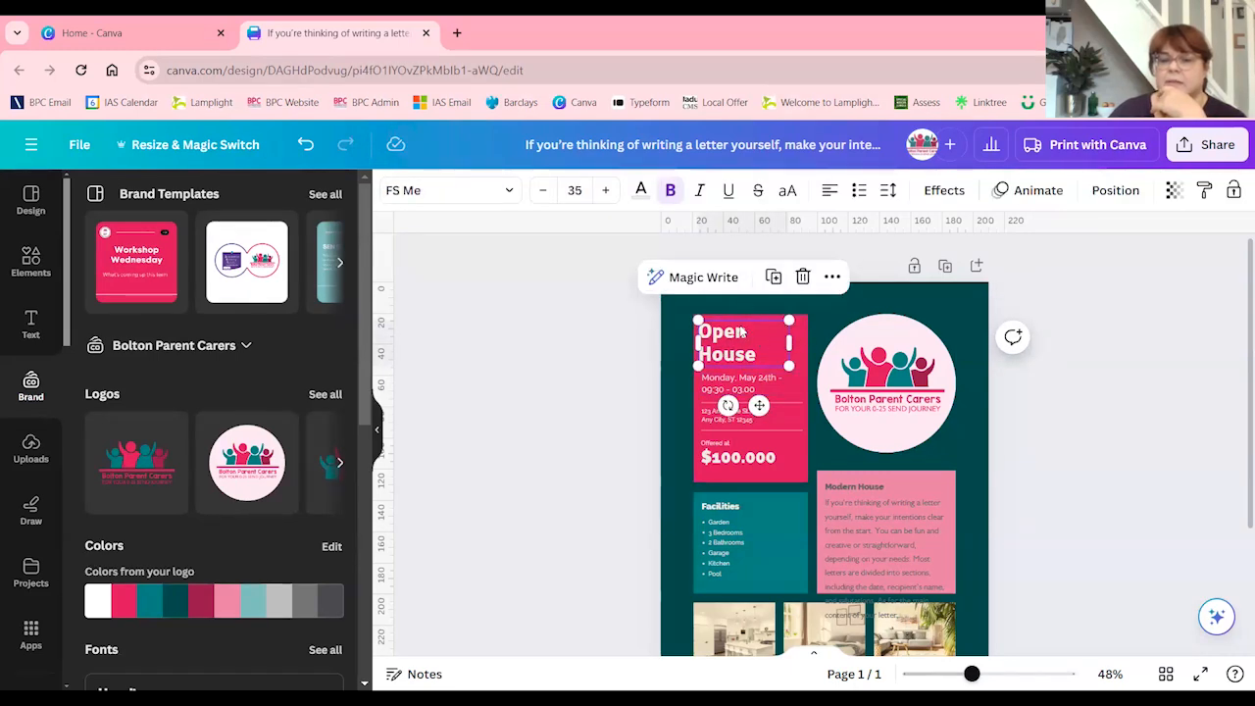
left_click(1205, 190)
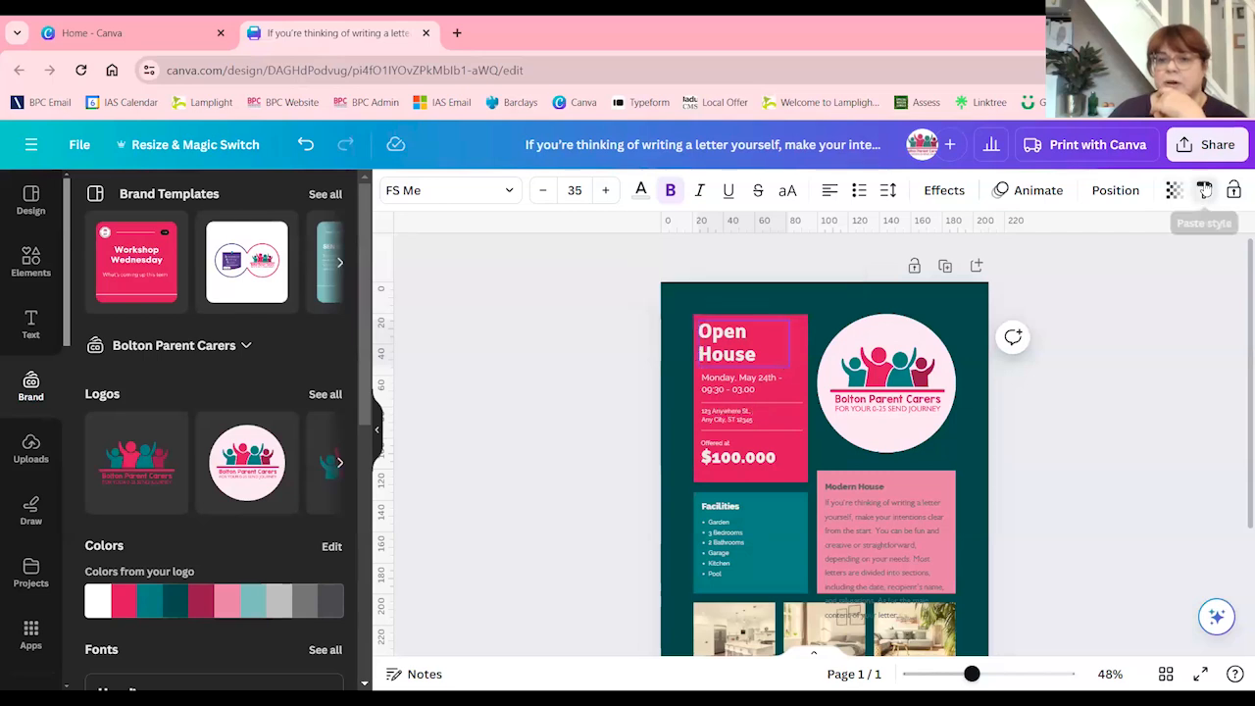
left_click(850, 487)
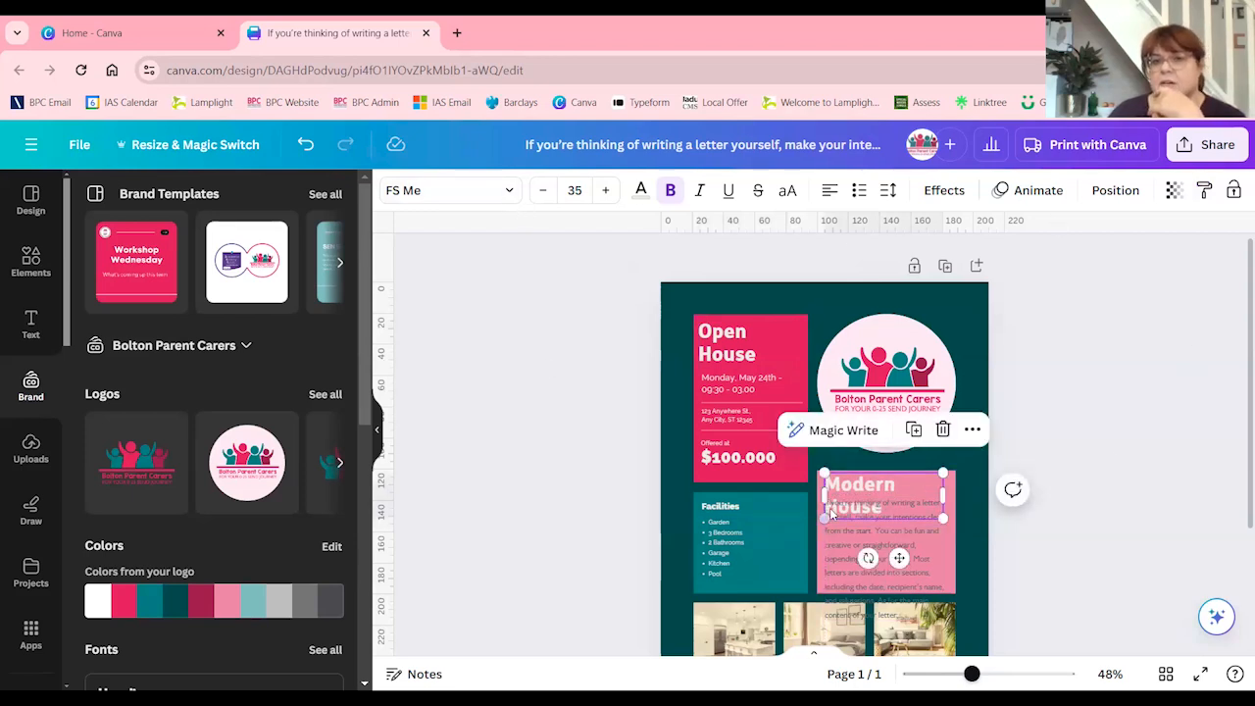
left_click(544, 325)
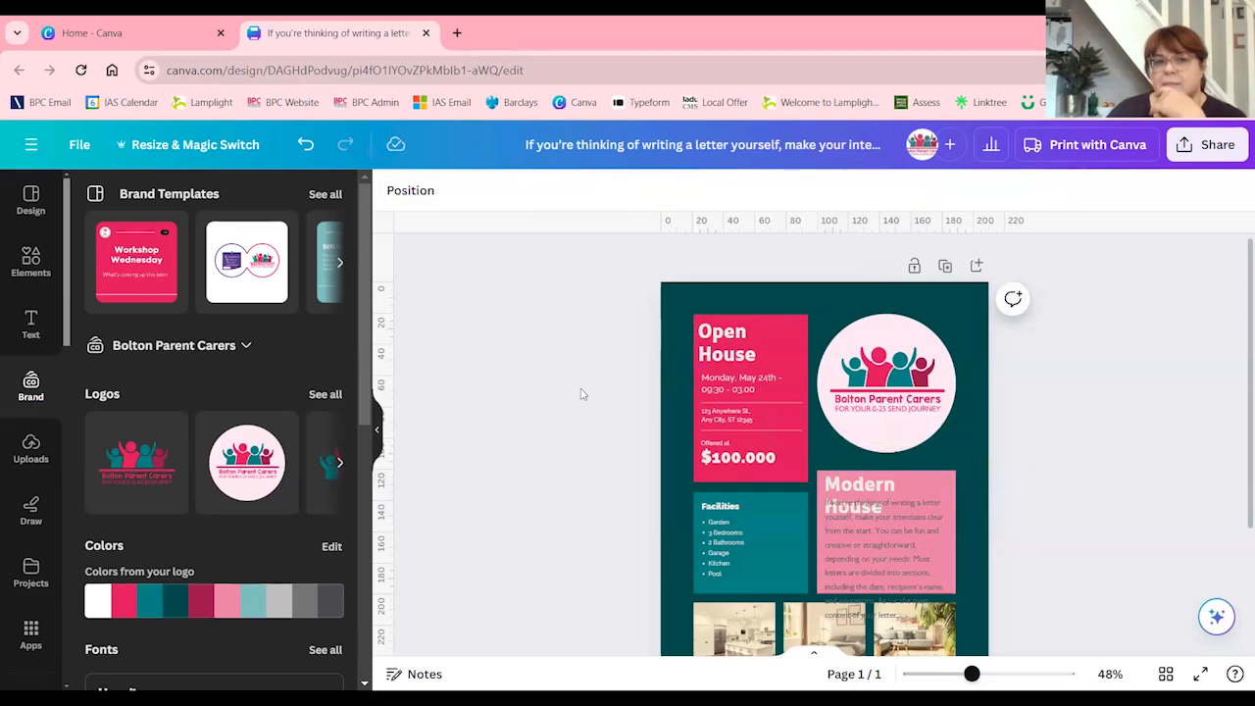
Toggle the Modern House heading between uppercase and normal letter case, ending on its normal case
left_click(850, 492)
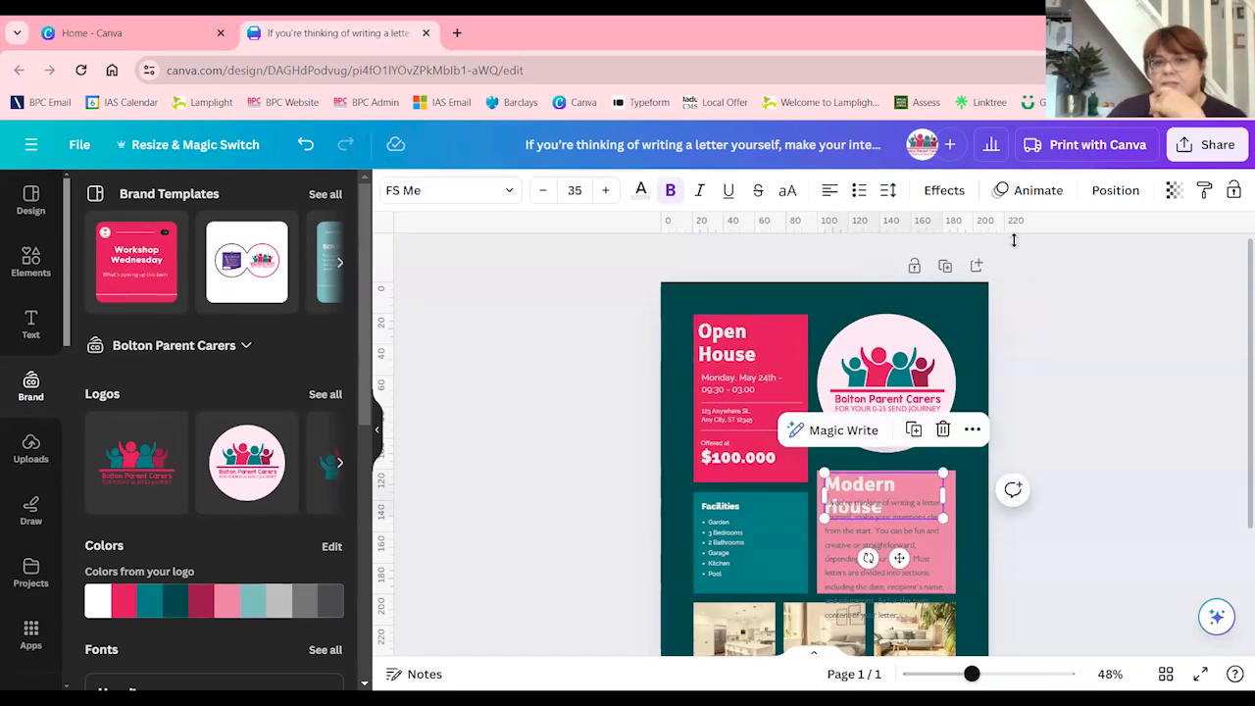
left_click(788, 192)
left_click(788, 192)
left_click(788, 193)
left_click(788, 192)
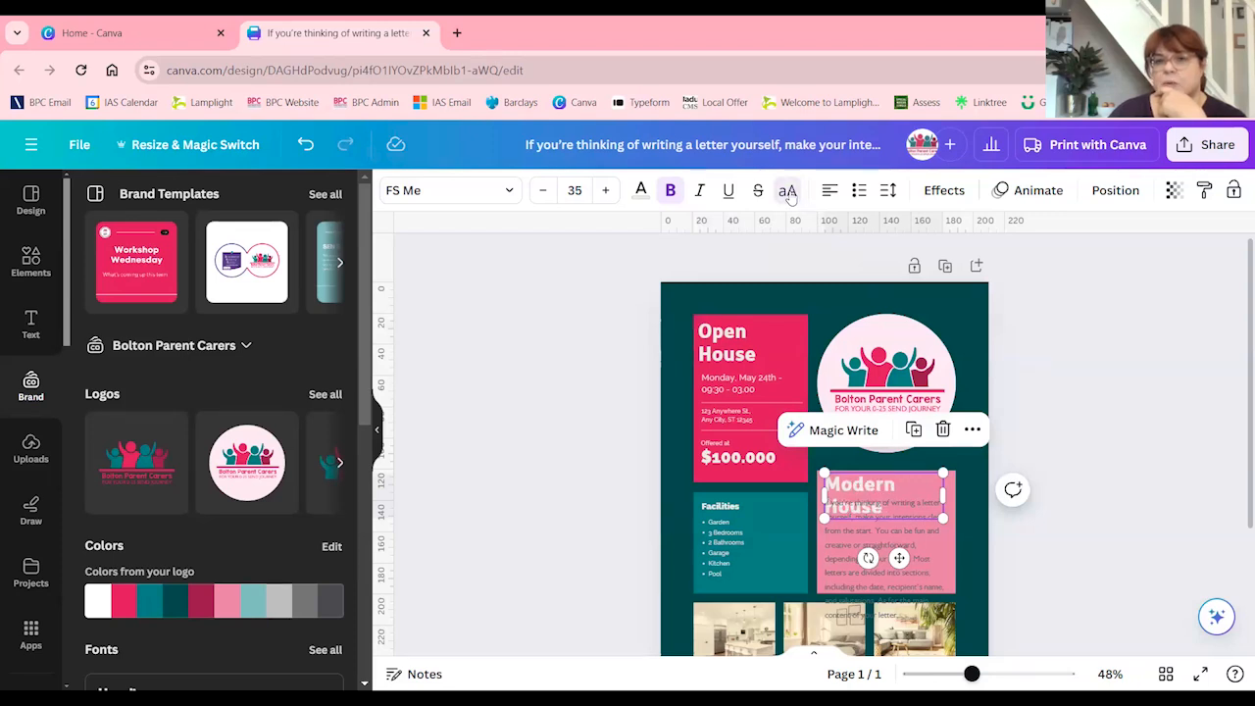
left_click(596, 312)
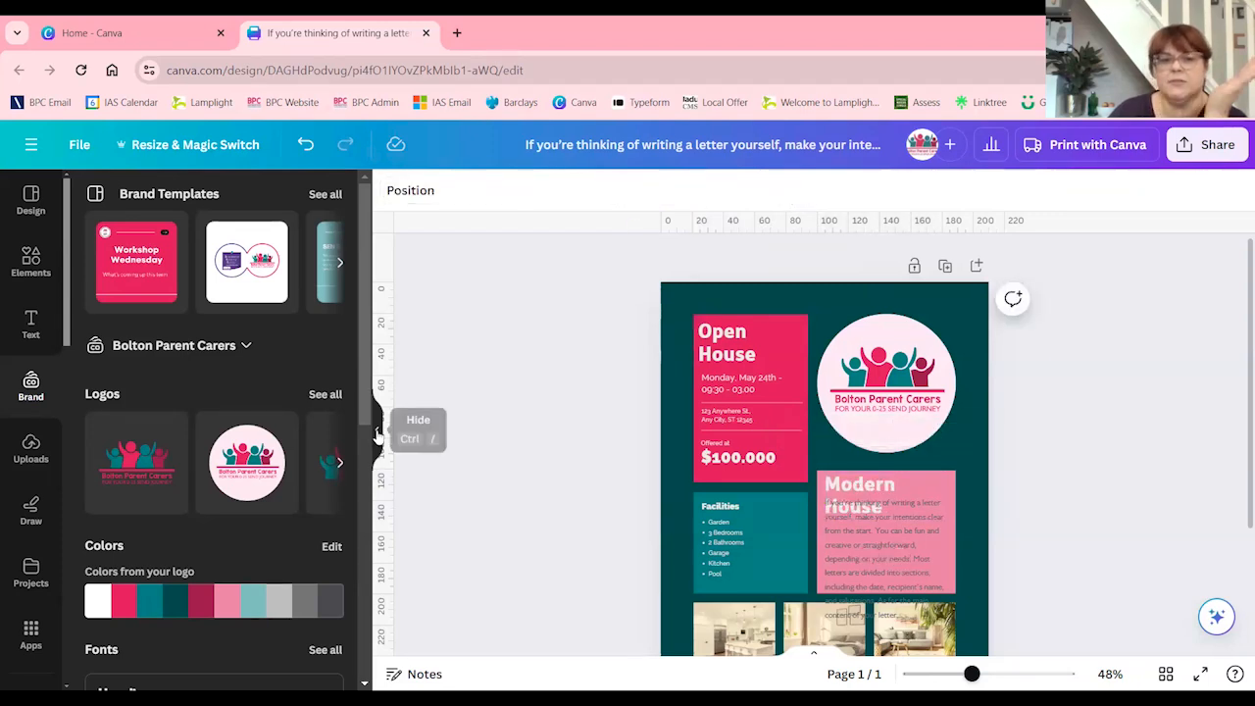
Close the Open House flyer and open the "Autism in Schools workshops end of first part" flyer, dismissing the print offer and enlarging the page view
left_click(379, 438)
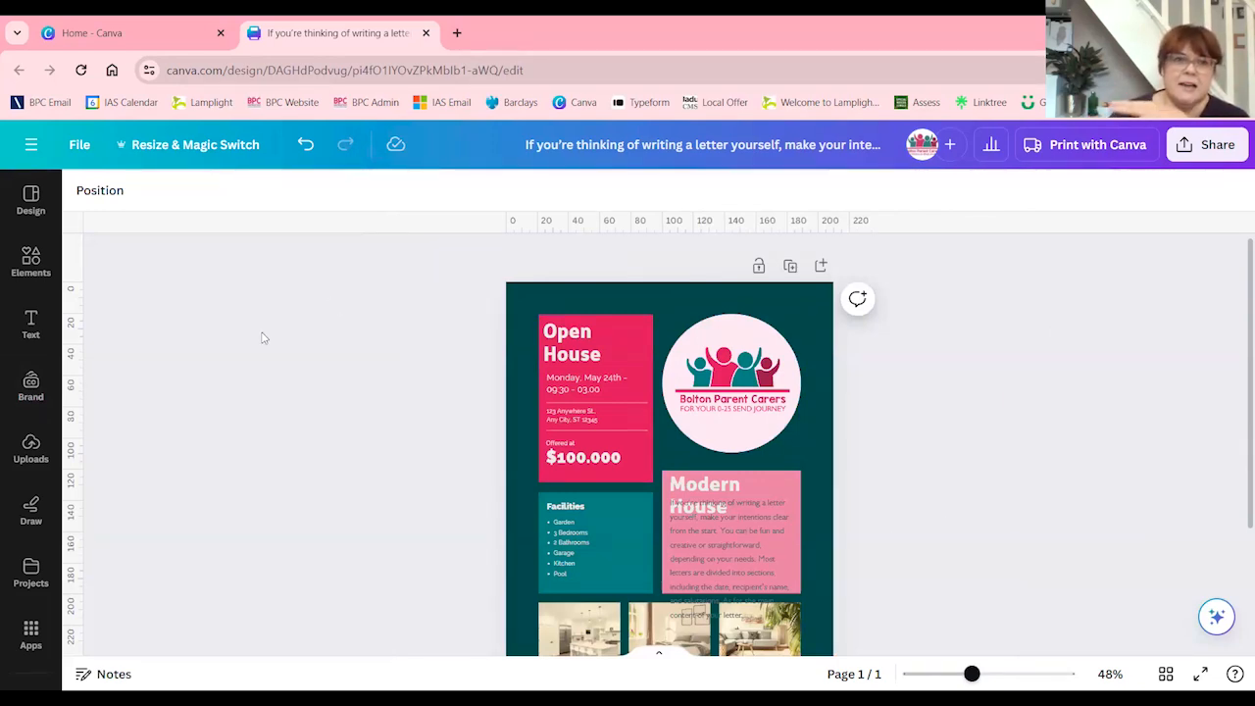
left_click(426, 32)
scroll(432, 471, "down", 1)
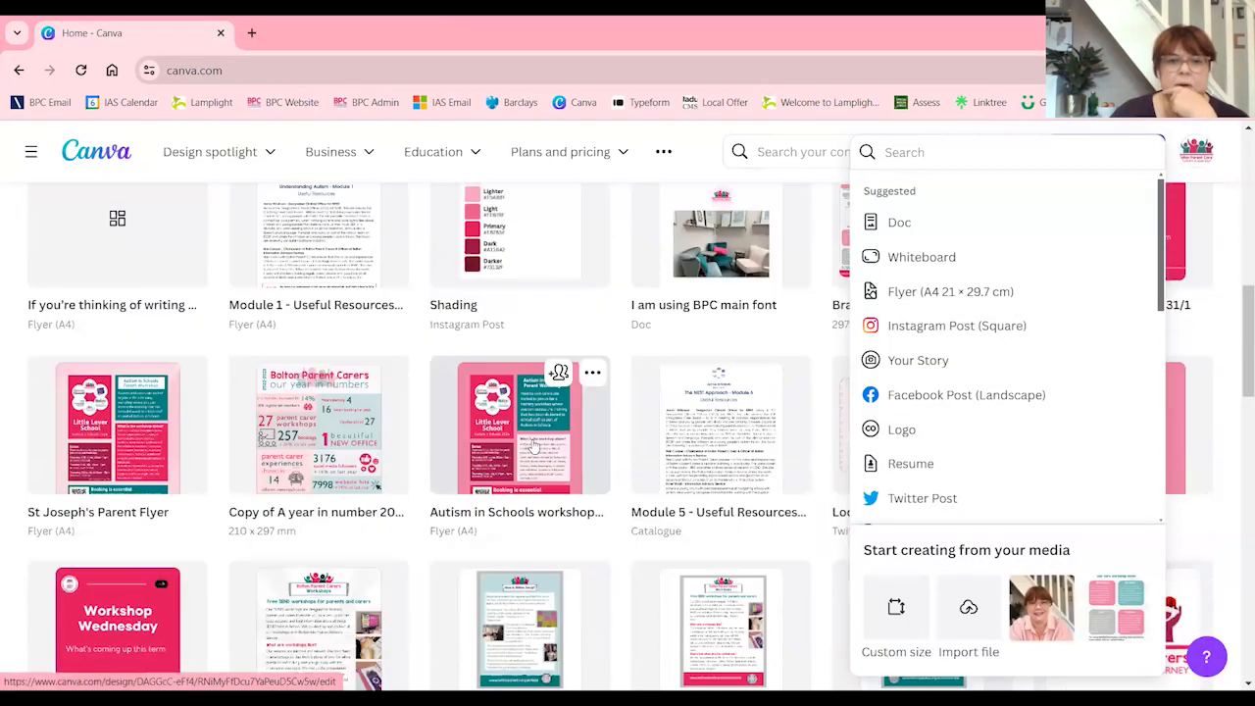
left_click(530, 442)
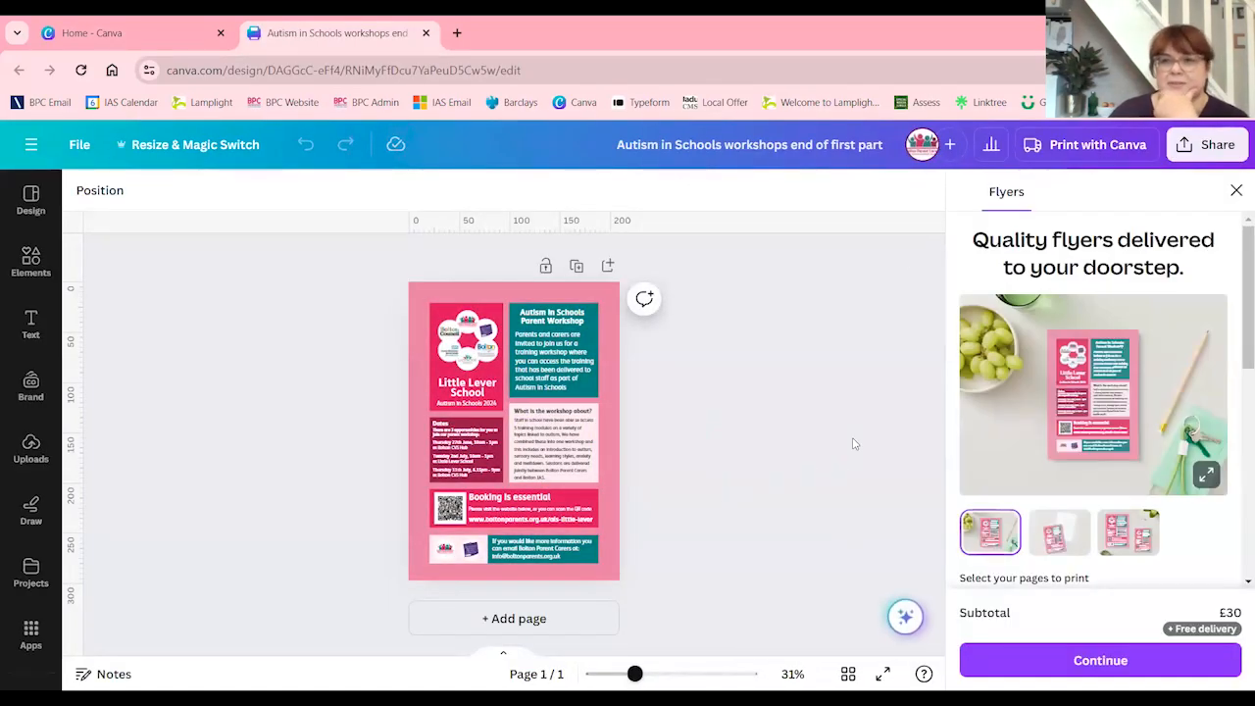
left_click(1236, 190)
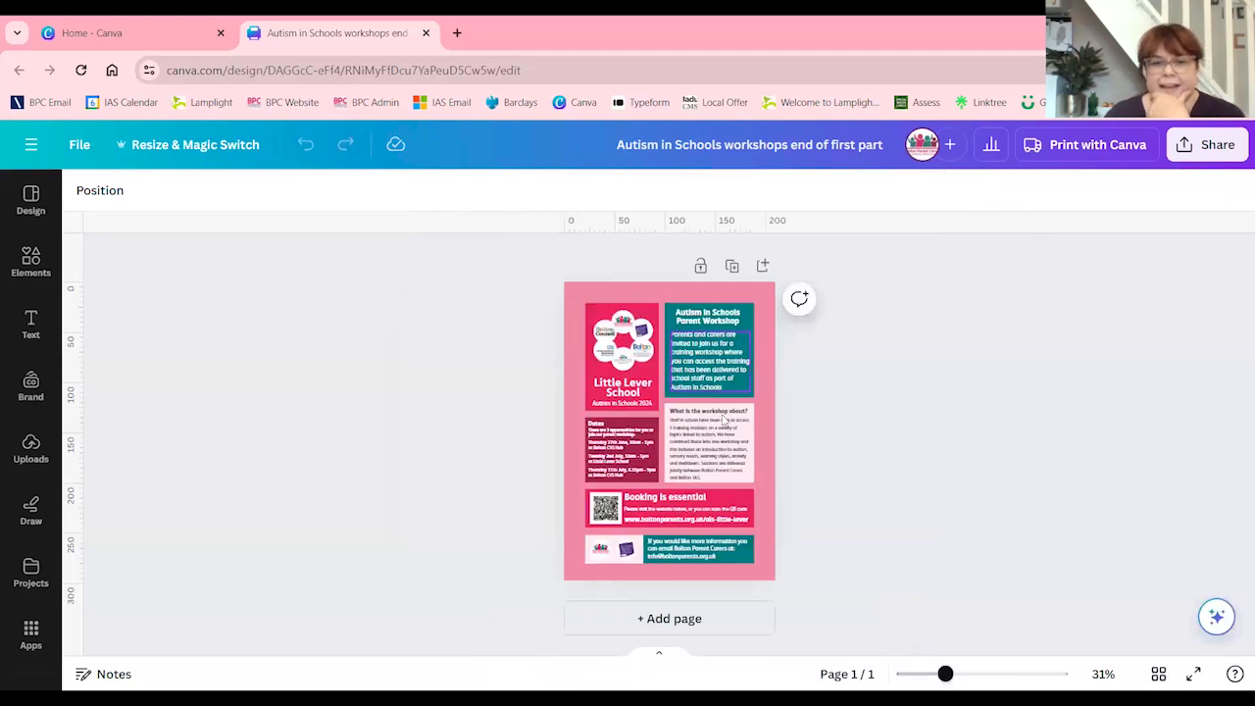
left_click_drag(945, 674, 955, 673)
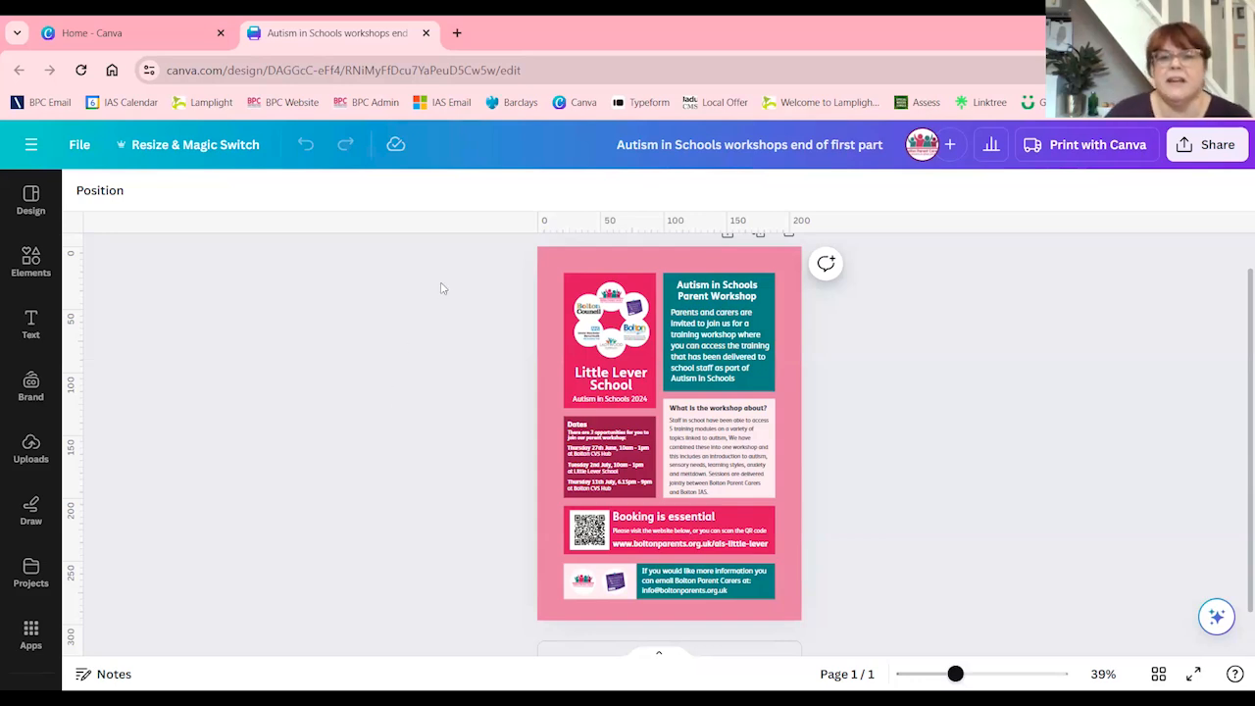
Search the design elements for "background"
left_click(554, 257)
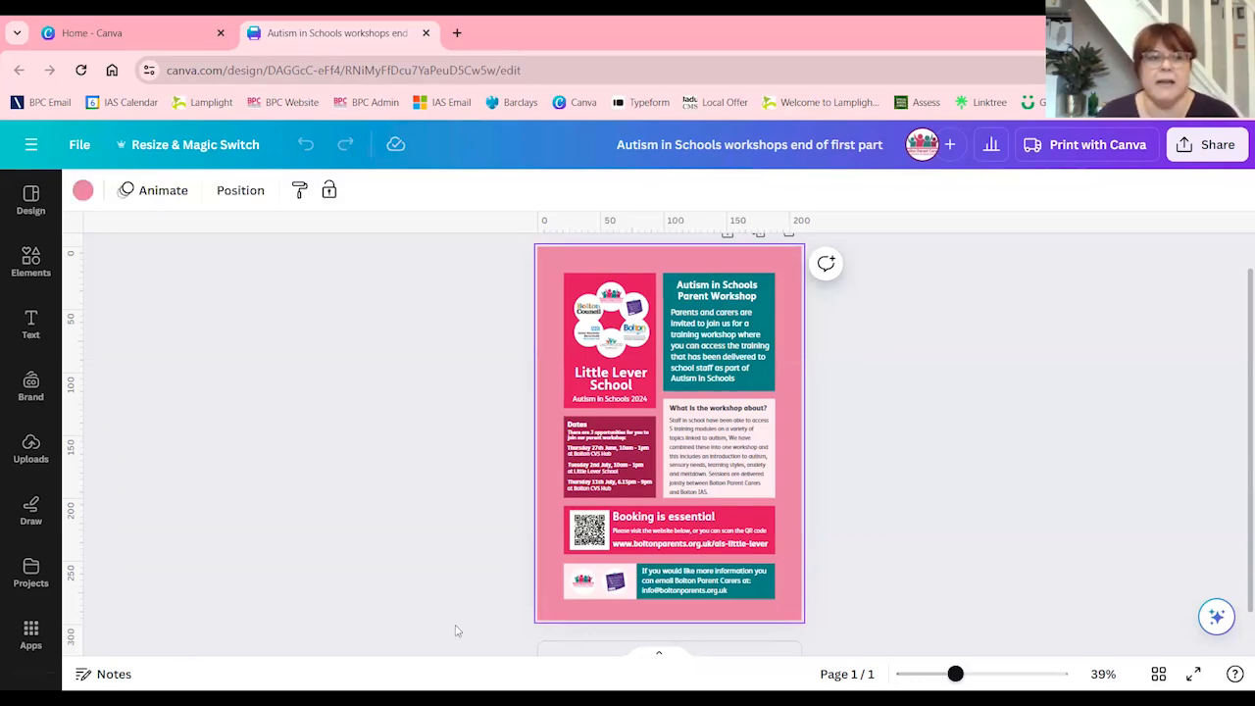
left_click(32, 260)
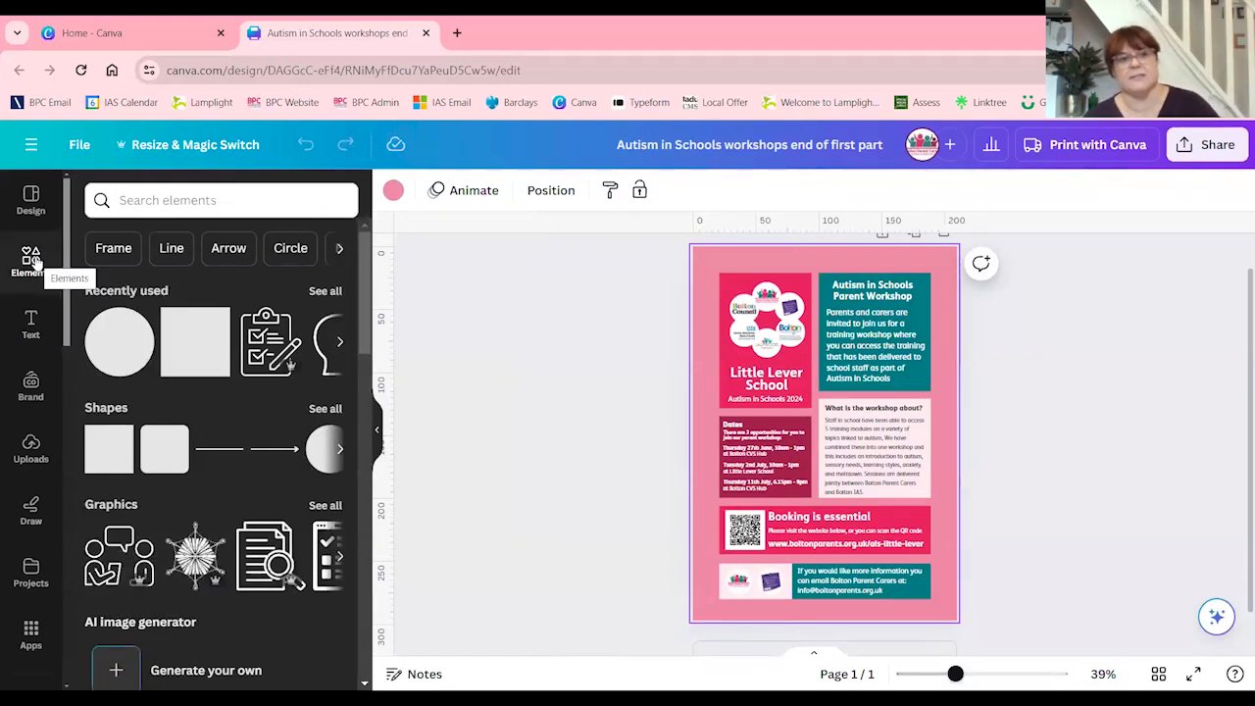
left_click(244, 198)
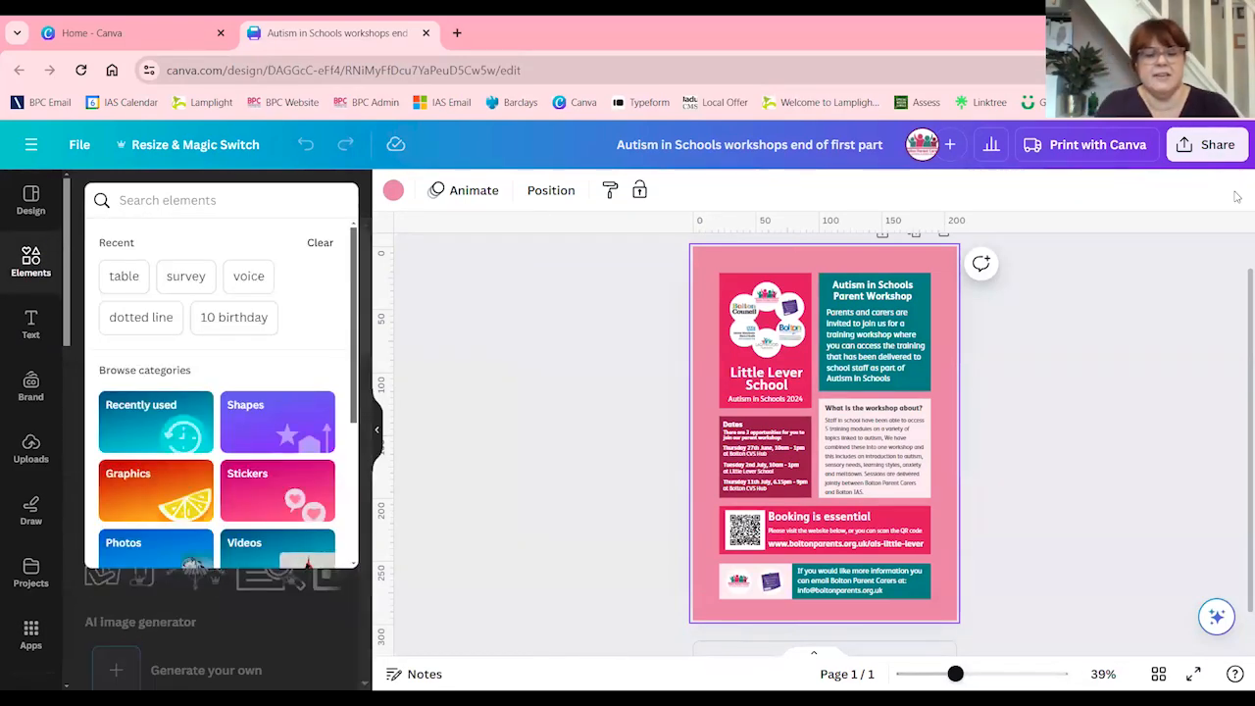
type("backgroun")
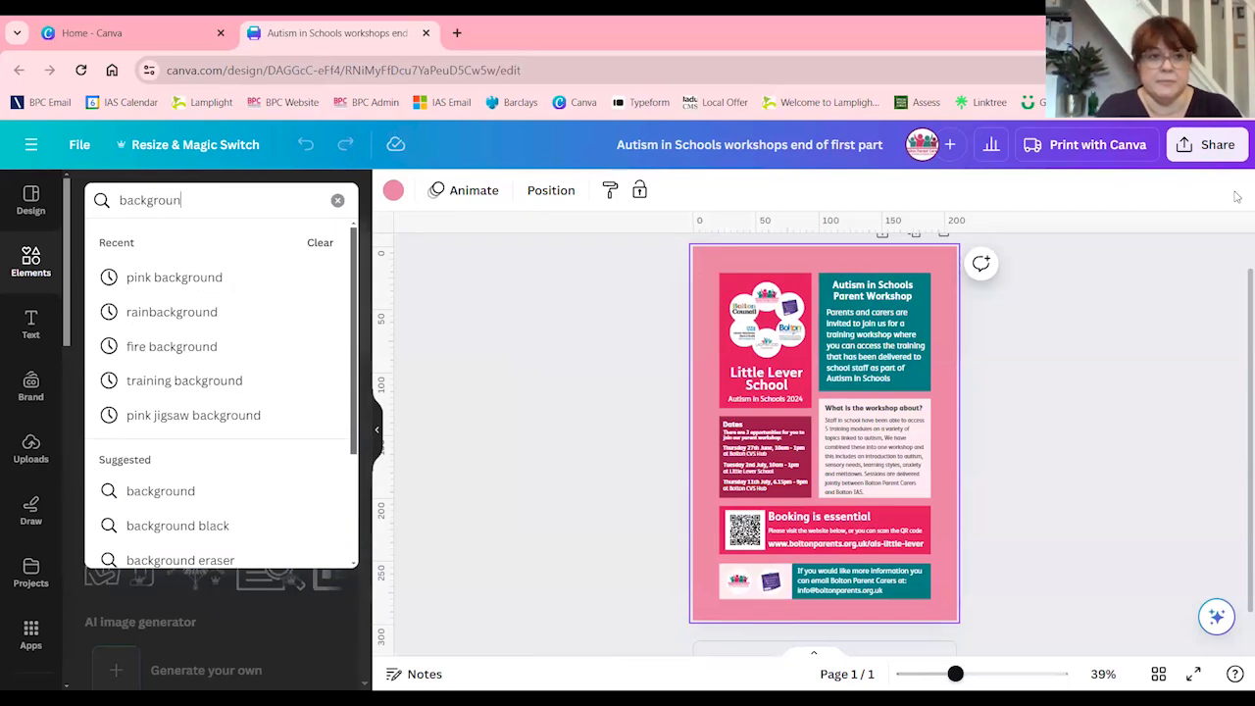
type("d")
key("Return")
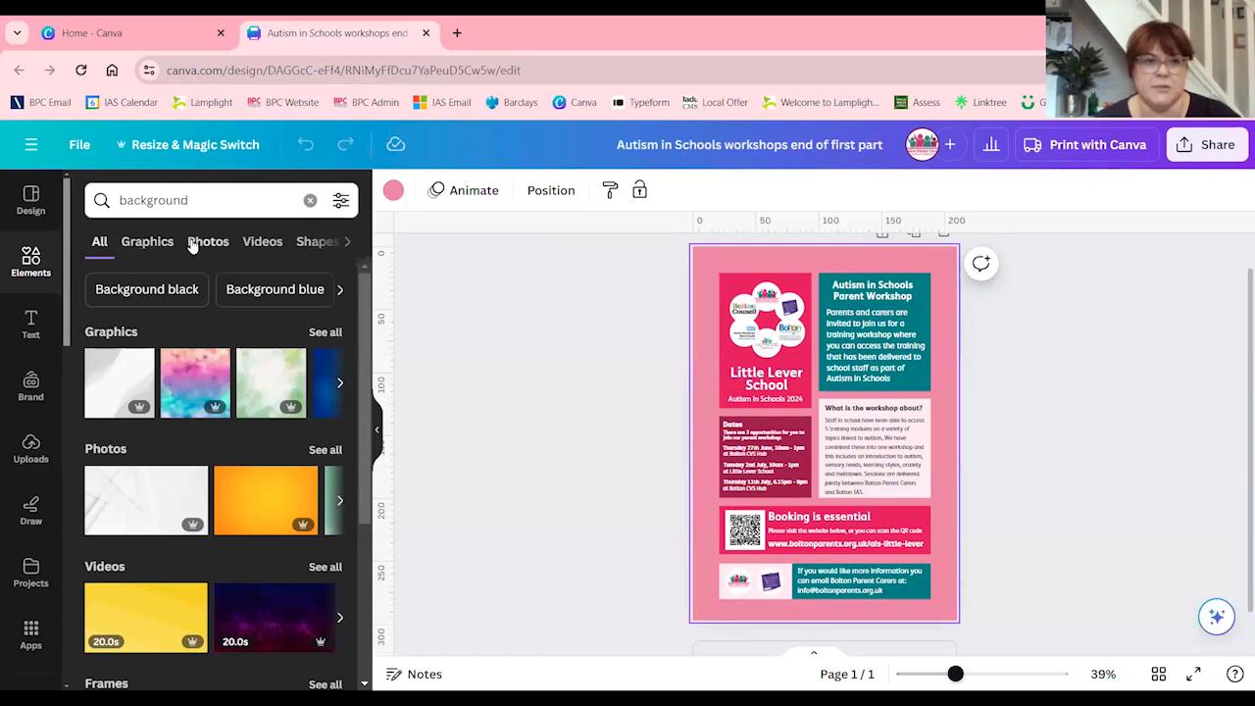
Limit the search to graphics and place the yellow wavy background graphic across the whole flyer page
left_click(145, 245)
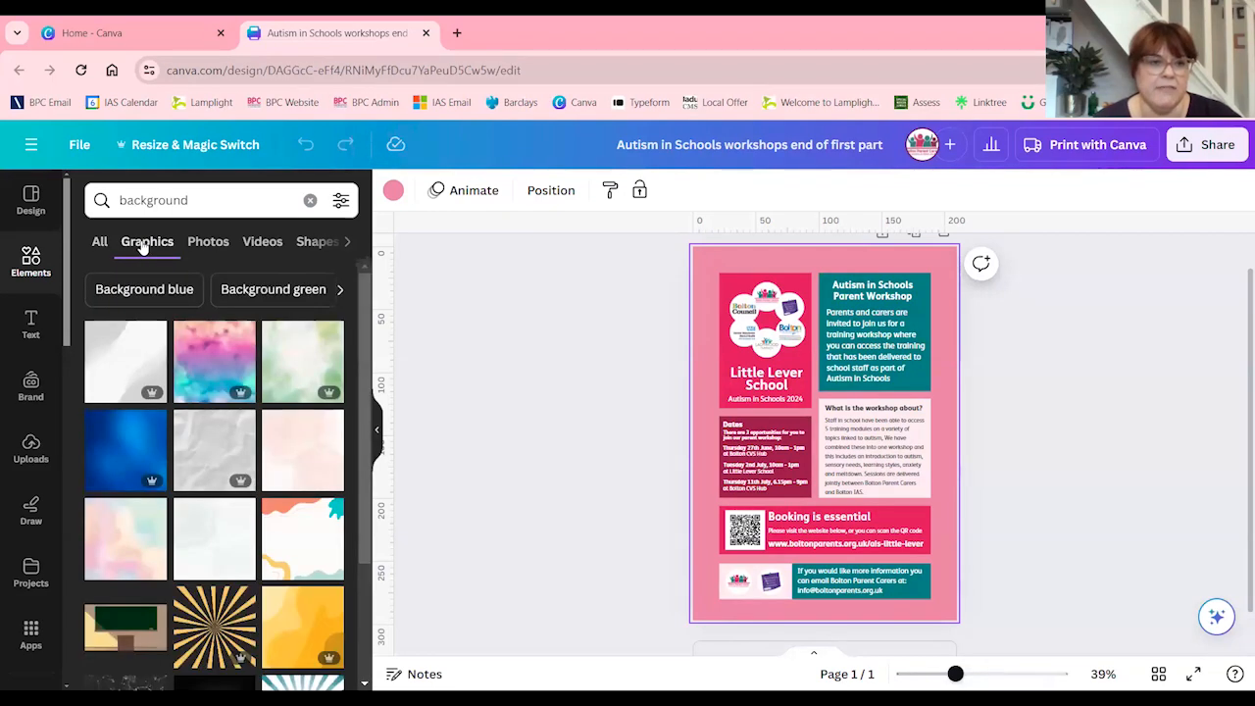
scroll(171, 559, "down", 1)
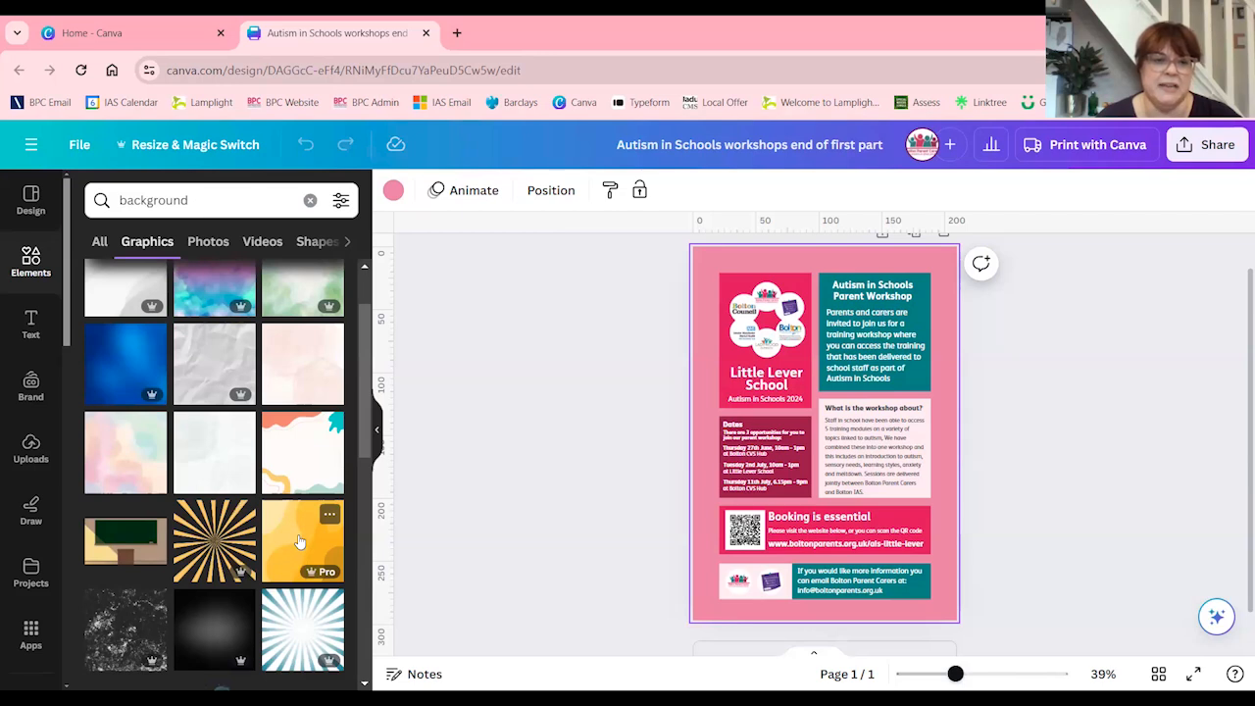
left_click_drag(299, 541, 703, 390)
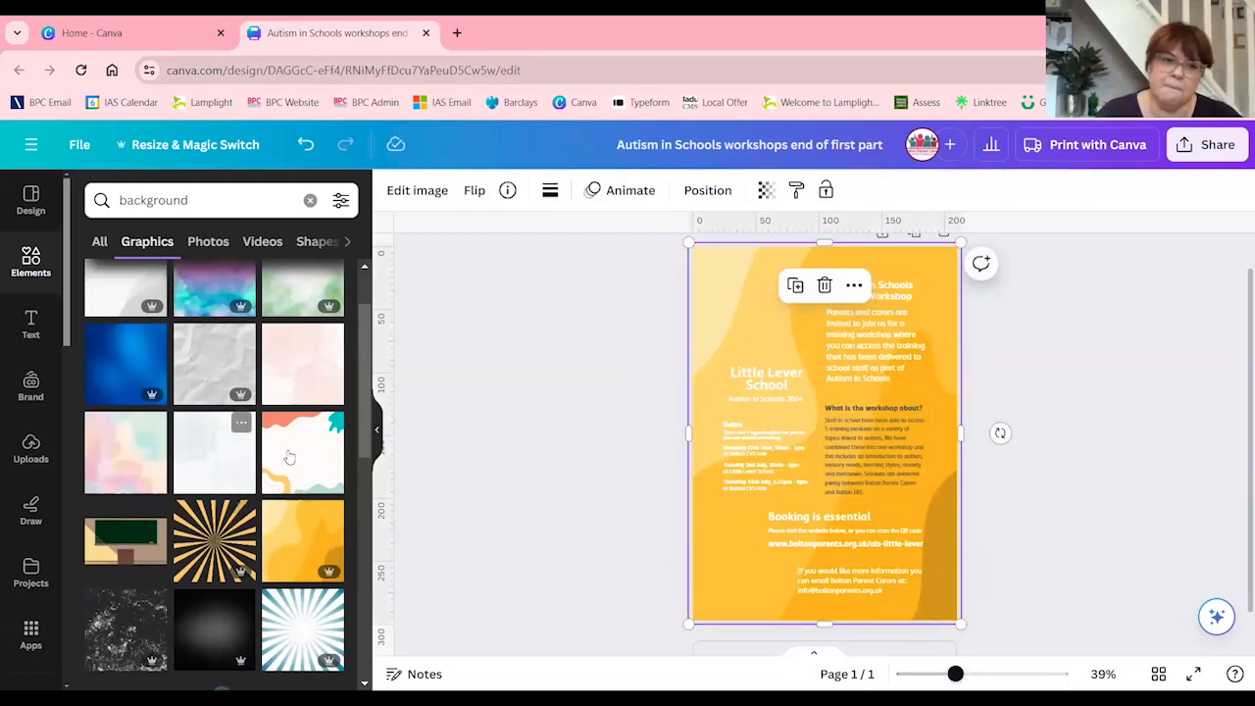
left_click(376, 428)
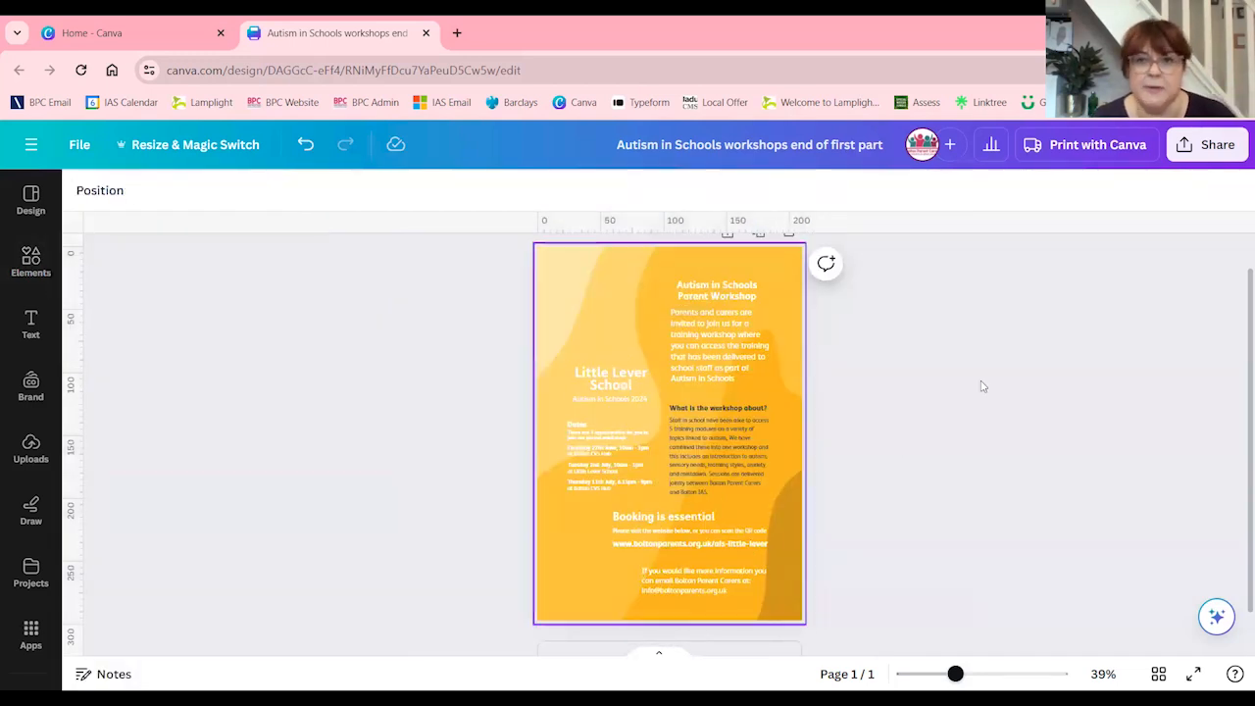
Send the yellow wavy background graphic to the back, behind the flyer's text, logos and coloured boxes
left_click(607, 284)
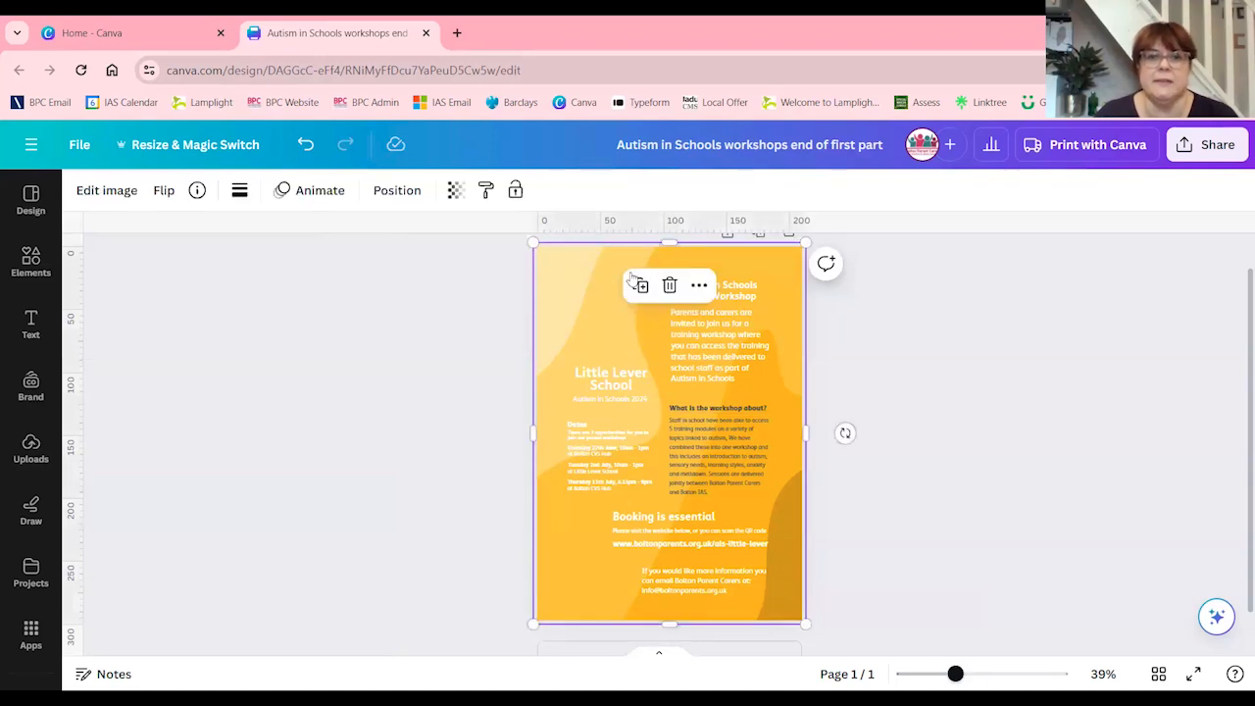
left_click(400, 190)
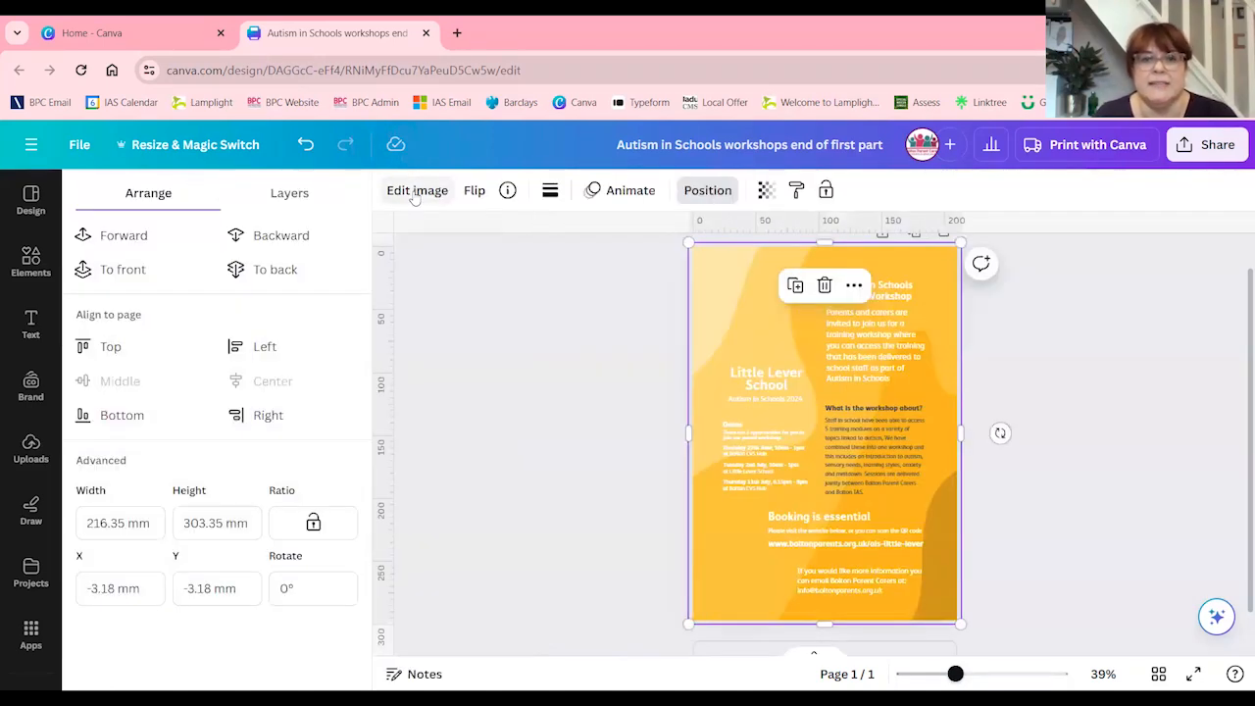
left_click(252, 270)
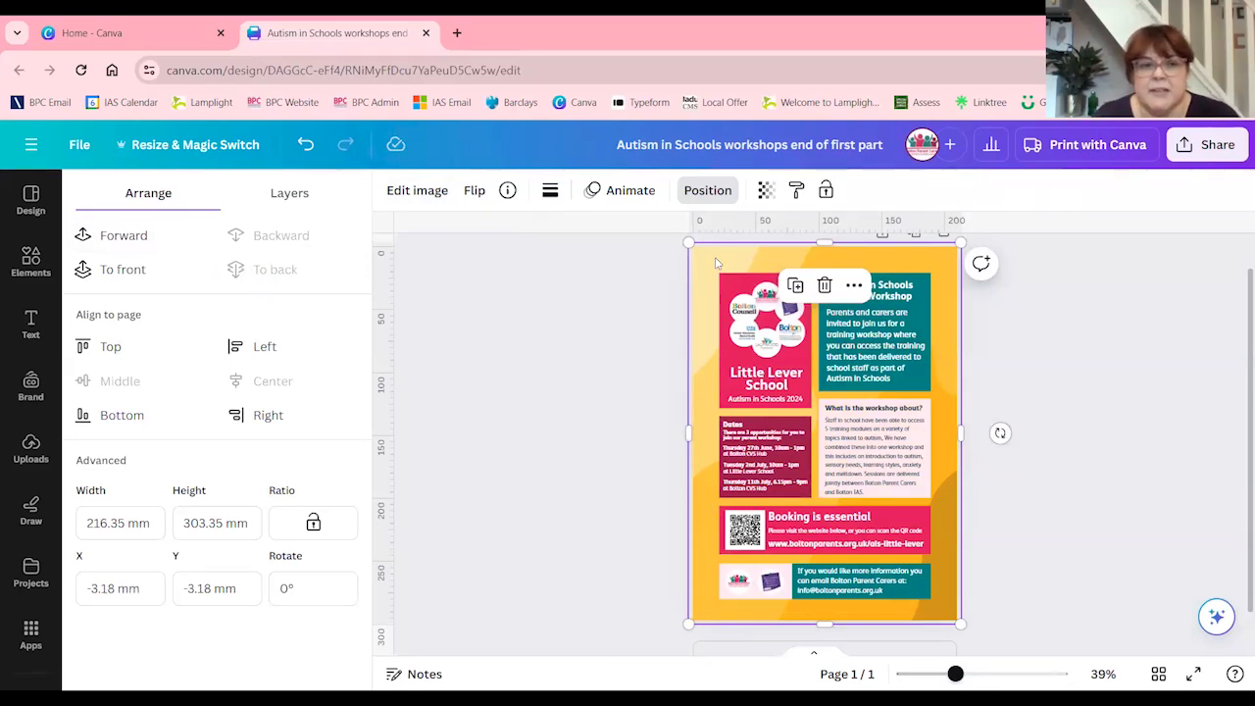
Apply the Color Pop filter Poster to the wavy background graphic, and replace it with the X-Pro + filter
left_click(410, 189)
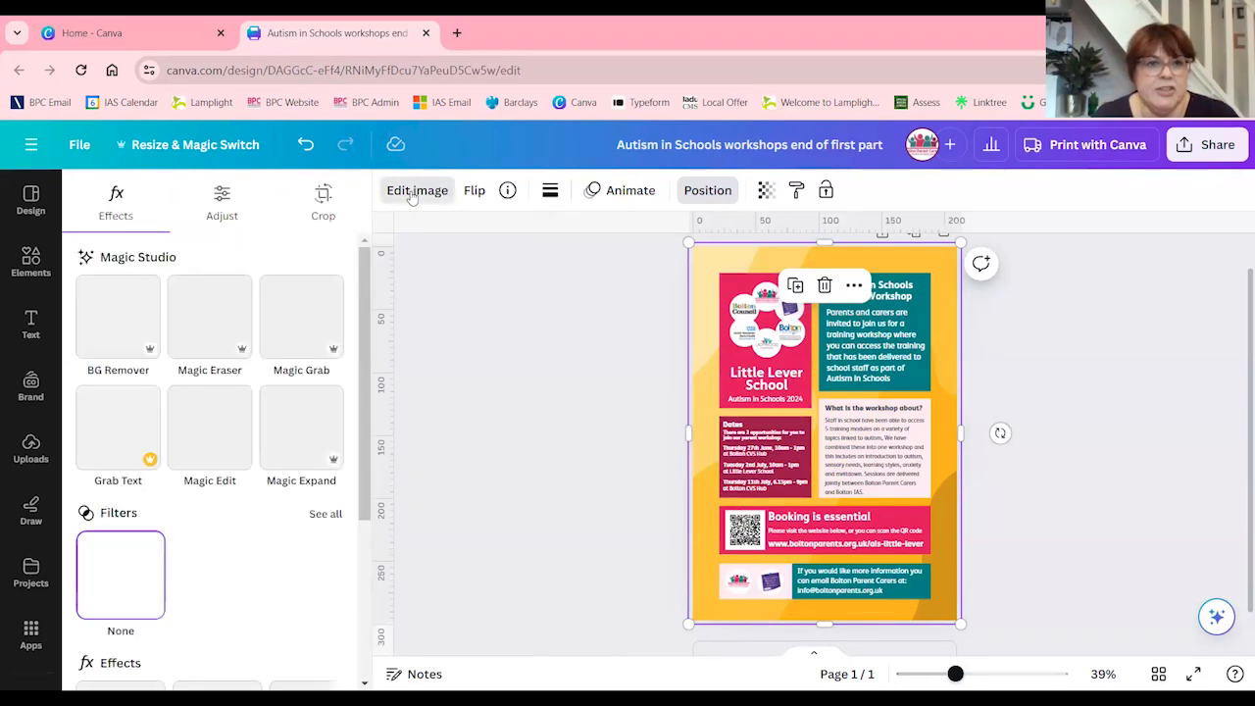
scroll(137, 569, "down", 3)
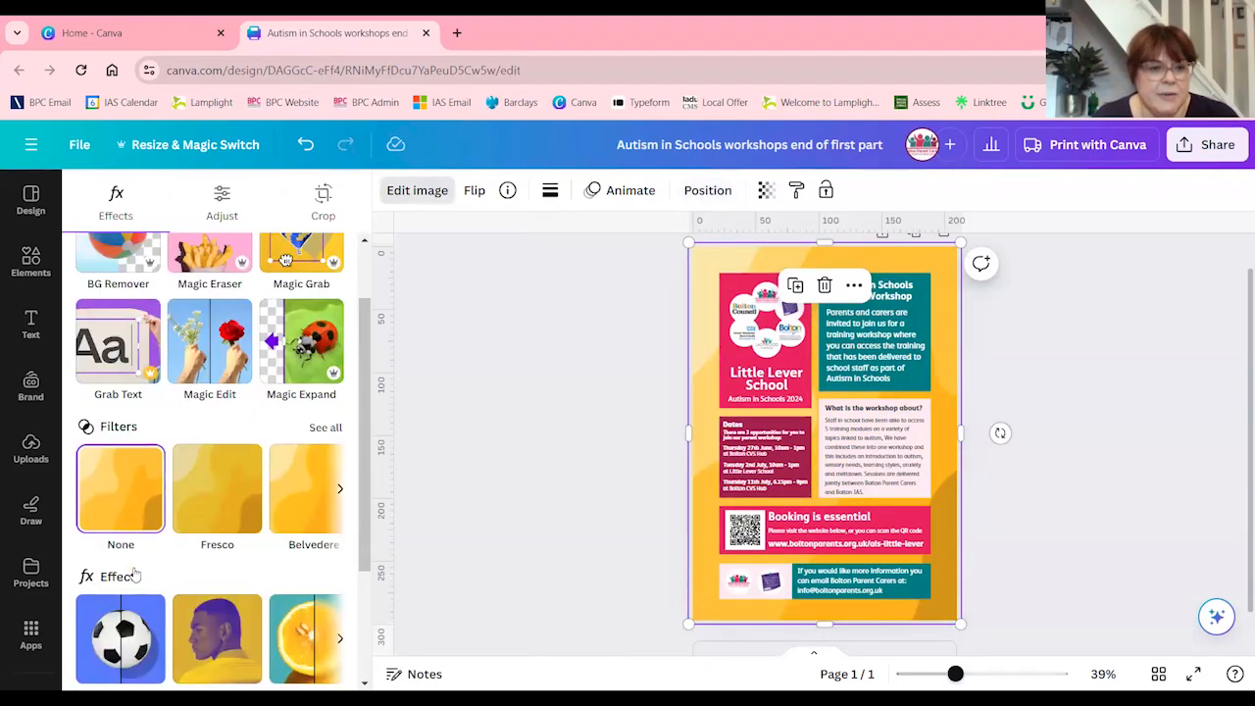
scroll(134, 575, "up", 3)
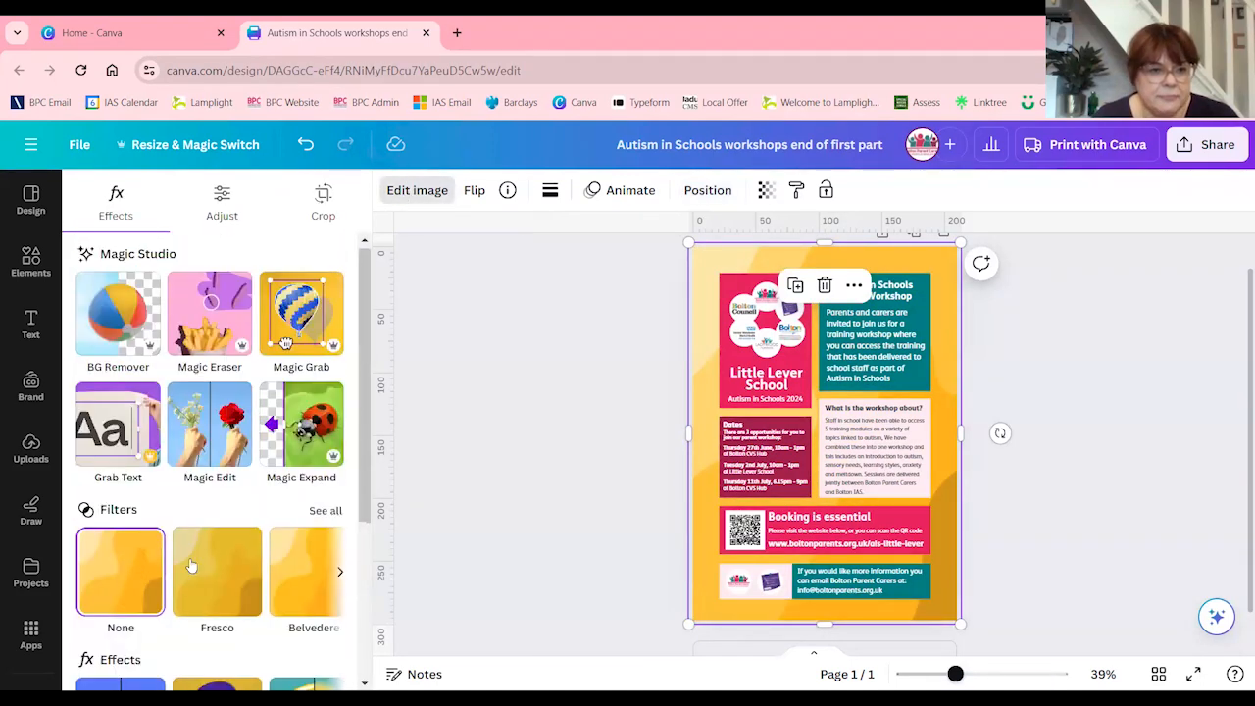
left_click(320, 511)
scroll(237, 582, "down", 4)
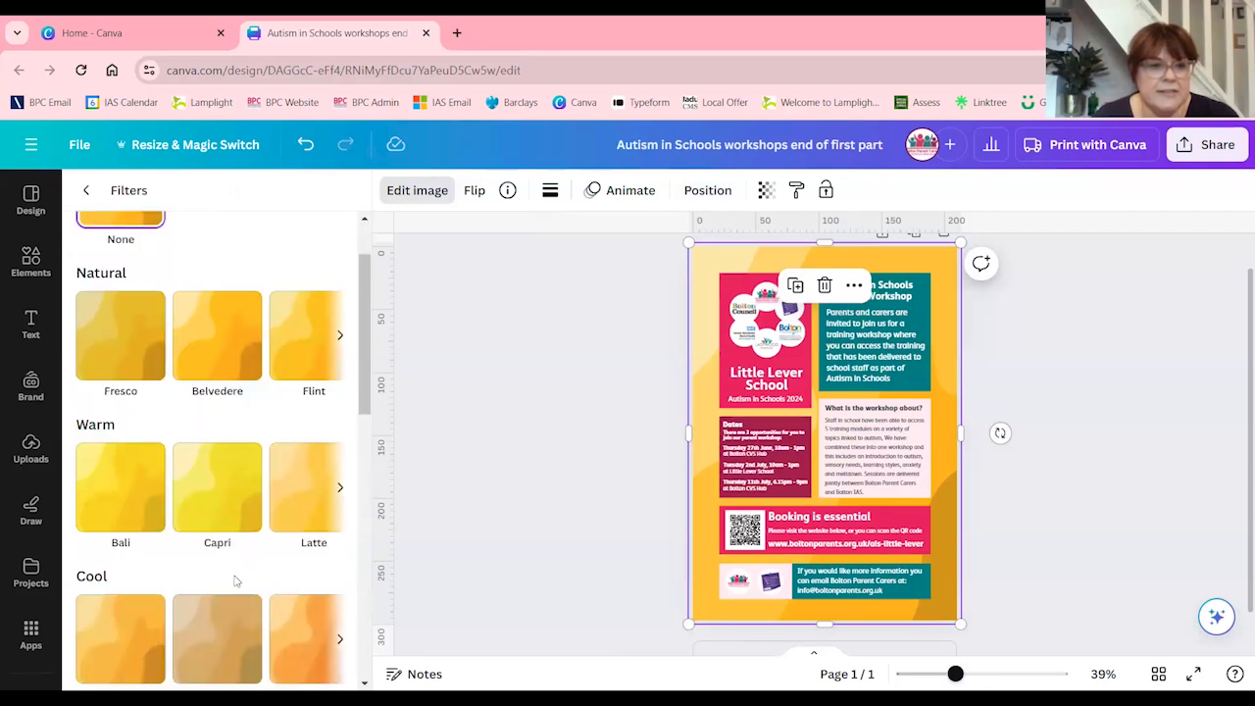
scroll(236, 583, "down", 5)
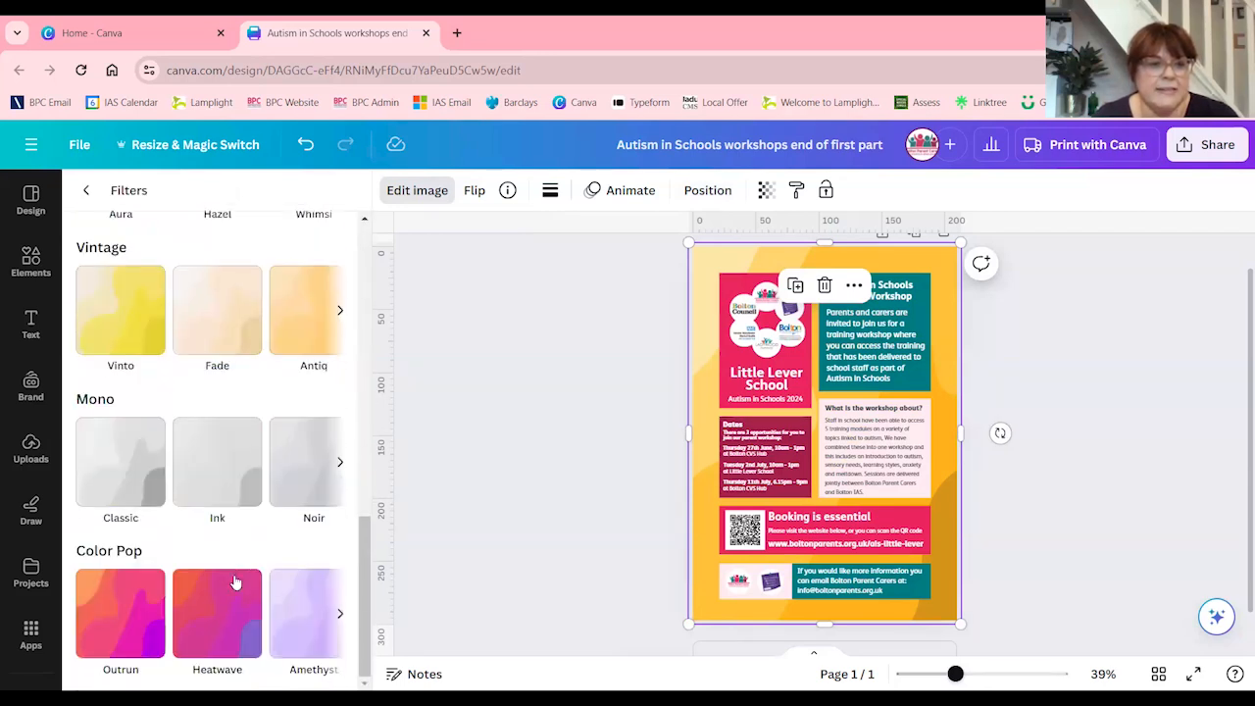
left_click(339, 614)
left_click(339, 614)
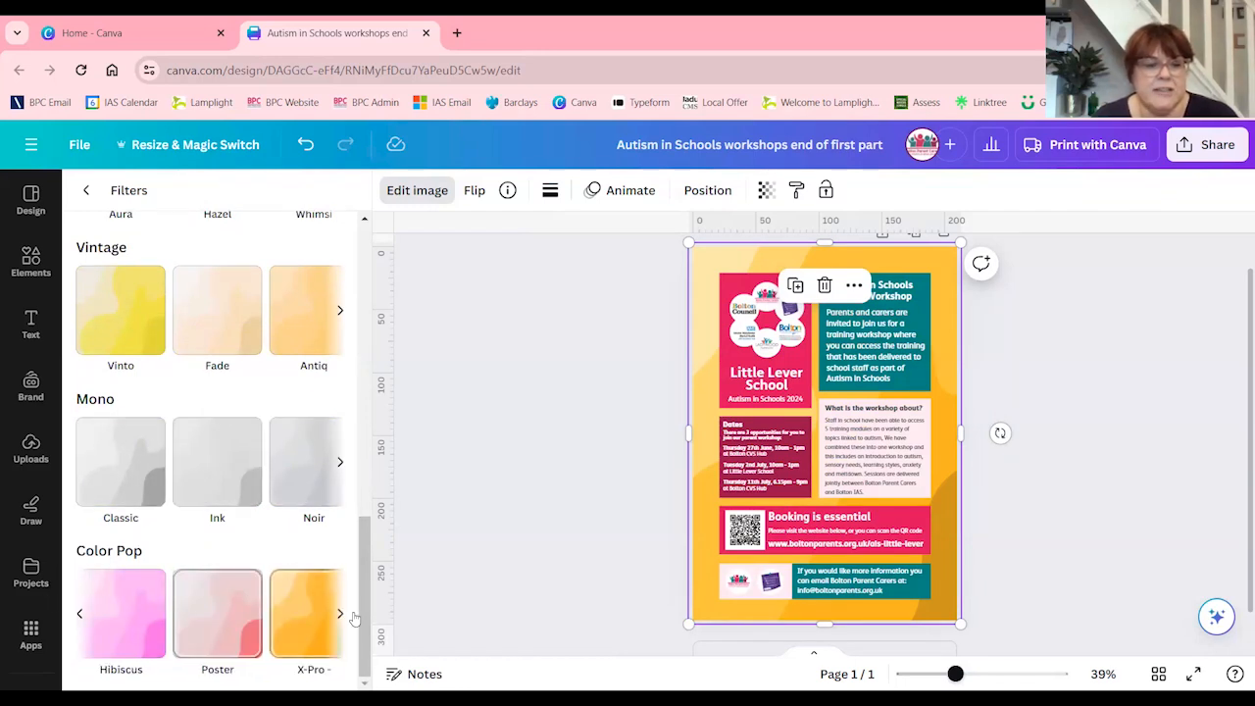
left_click(220, 625)
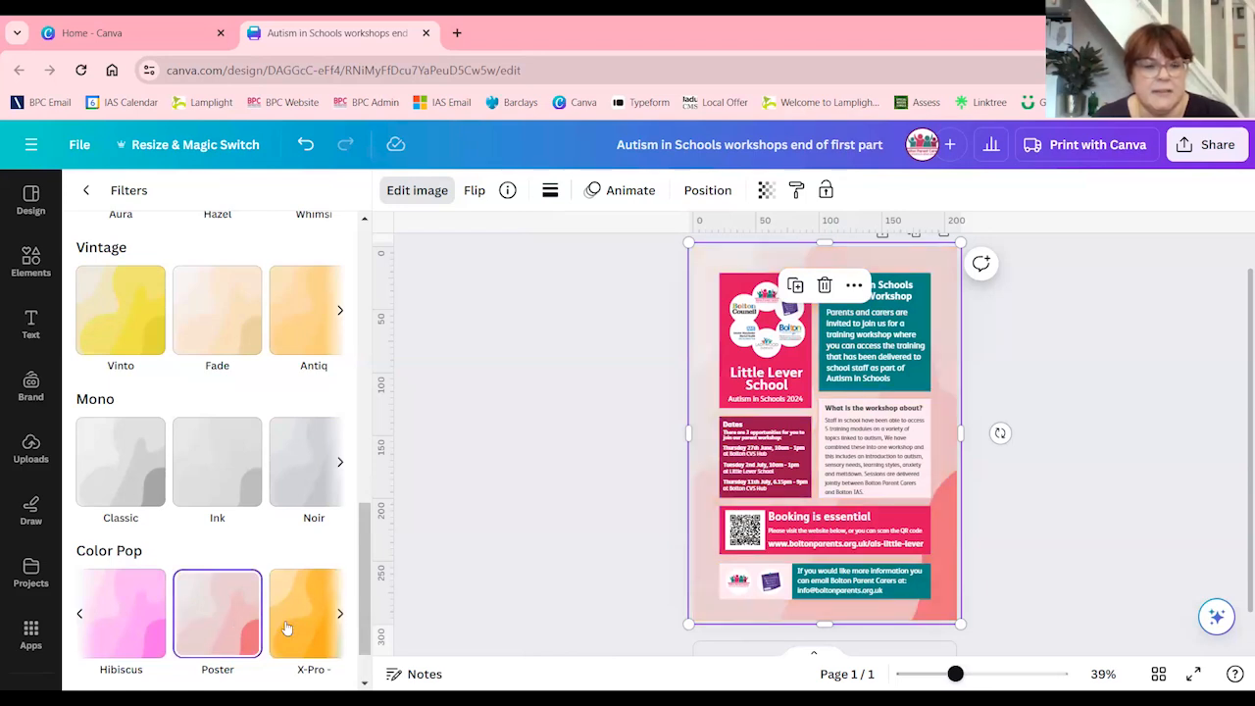
left_click(339, 613)
left_click(343, 620)
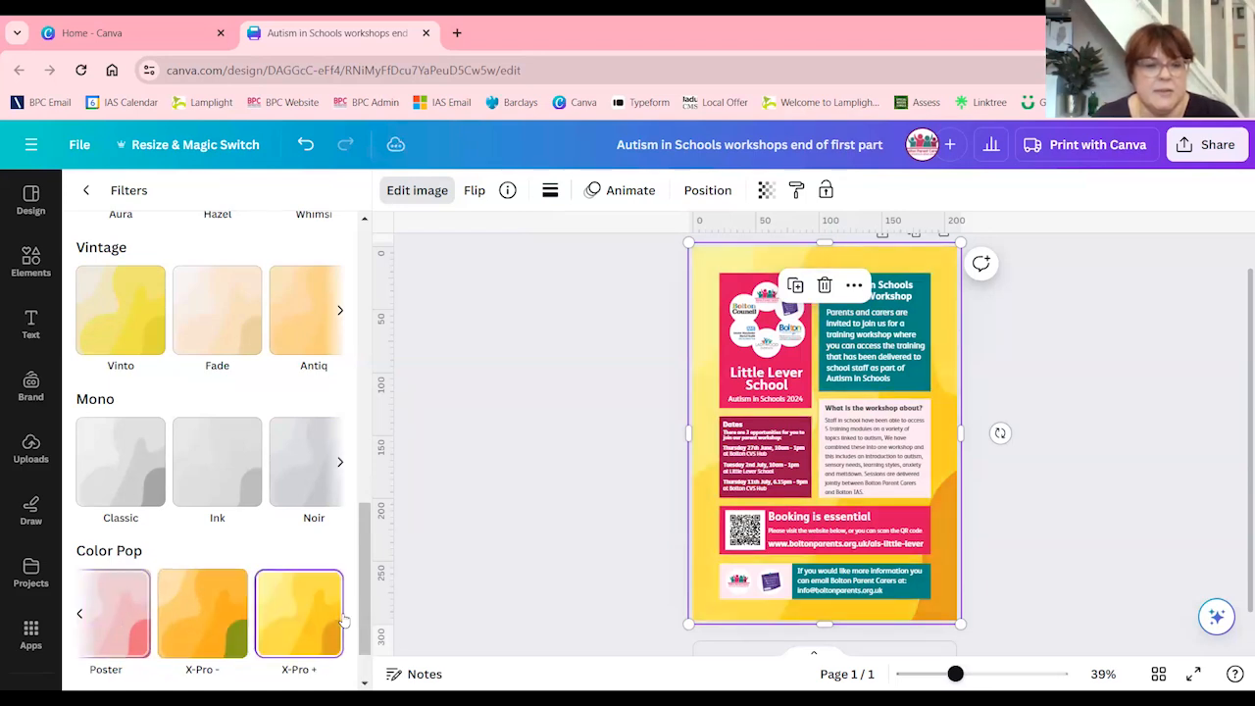
Switch the wavy background graphic's filter to Poster from the Color Pop group, and deselect the graphic
left_click(131, 628)
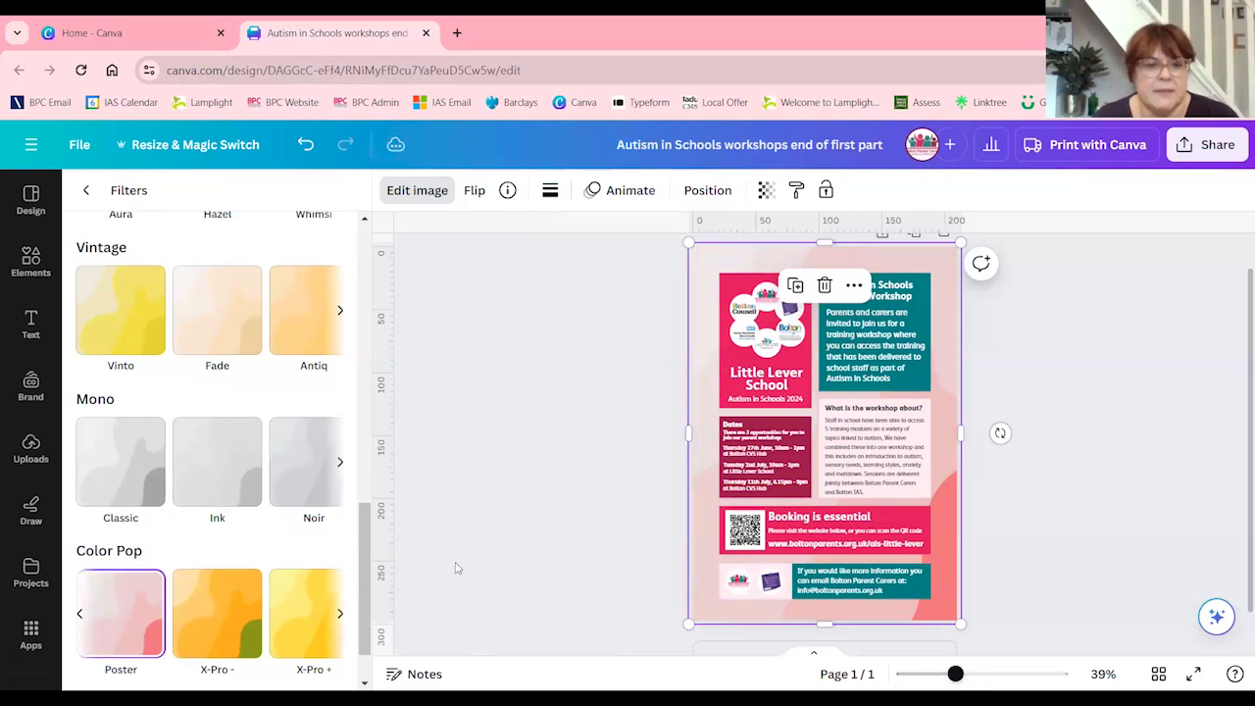
left_click(1021, 566)
left_click(1130, 507)
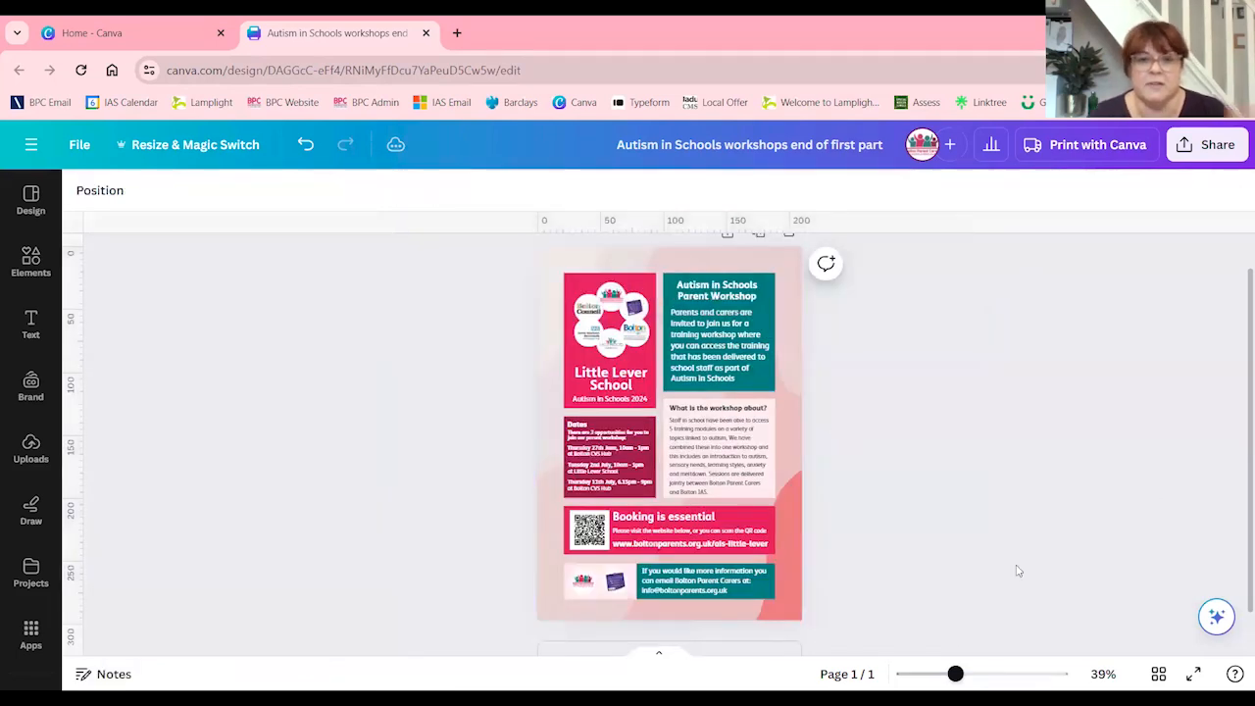
left_click(794, 343)
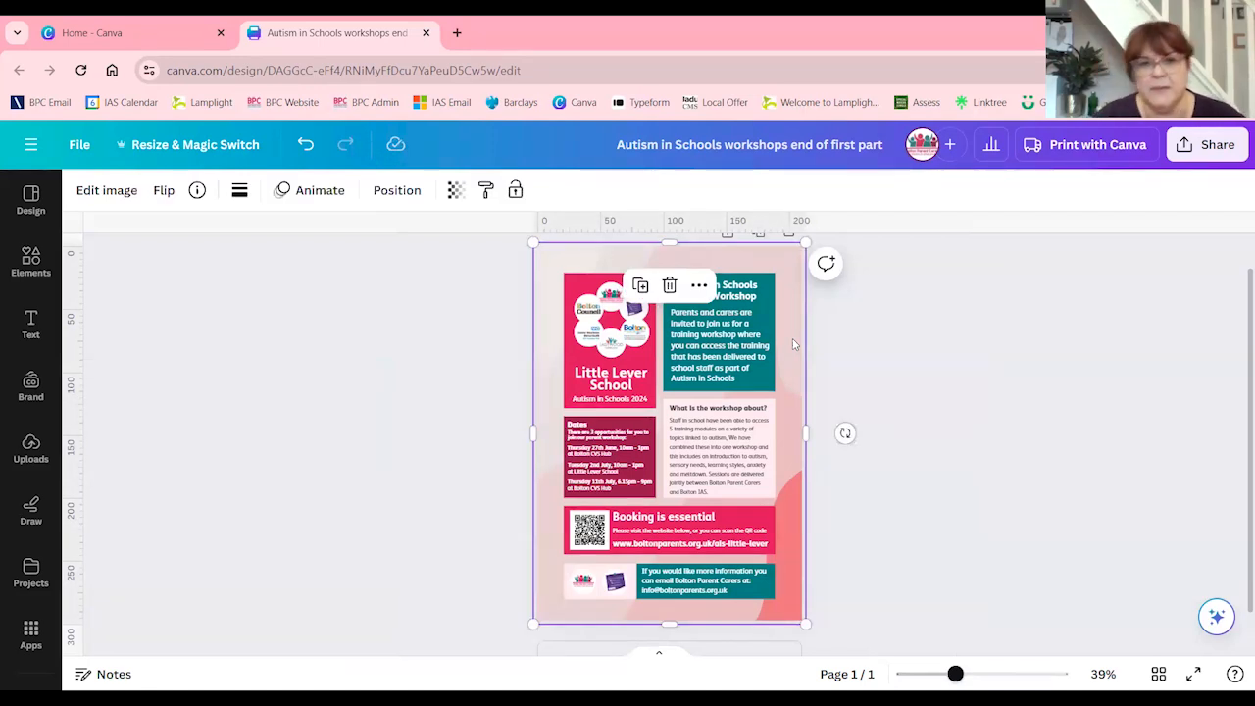
left_click(1079, 374)
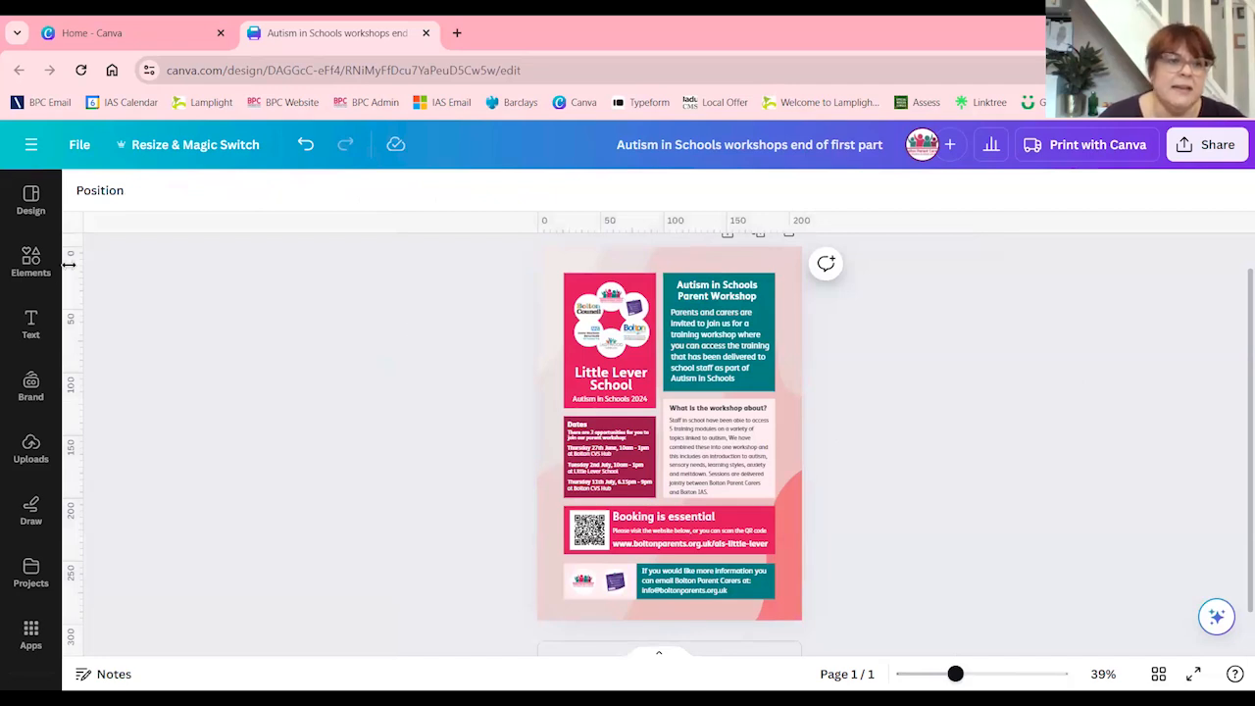
Search the elements for "square" and add a pink square stretched over the whole flyer page, about 210 x 300 mm
left_click(32, 270)
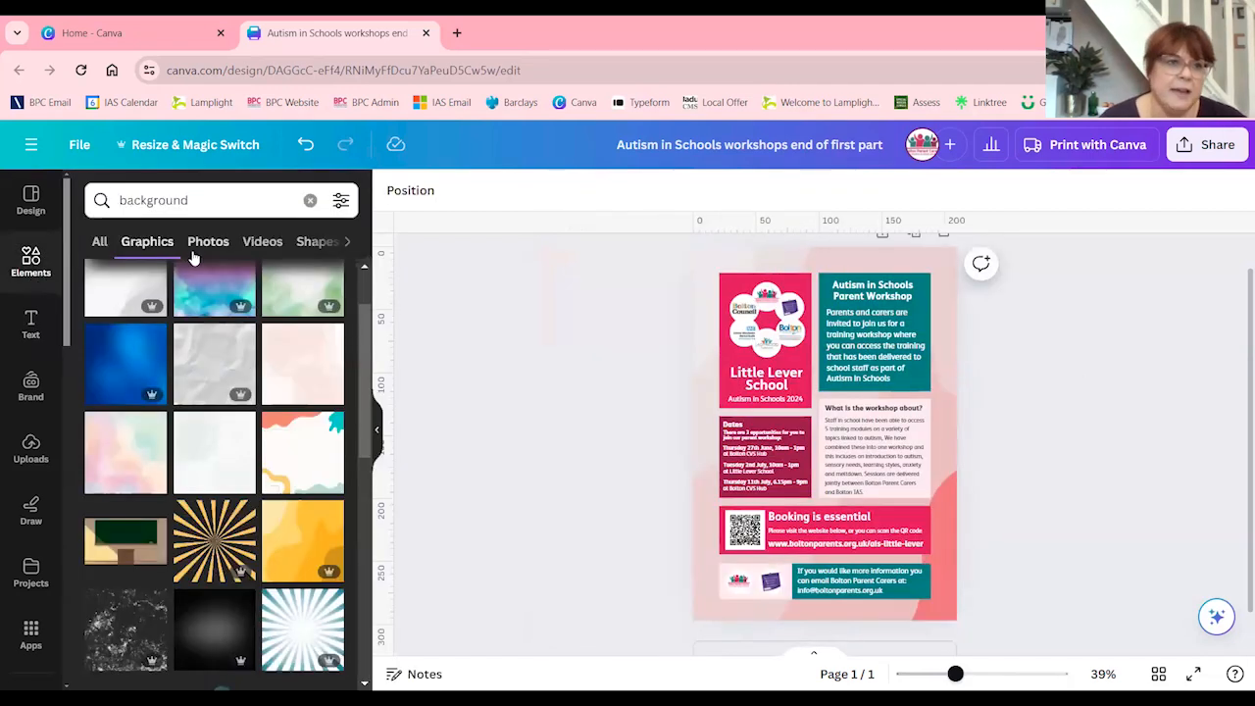
left_click(309, 200)
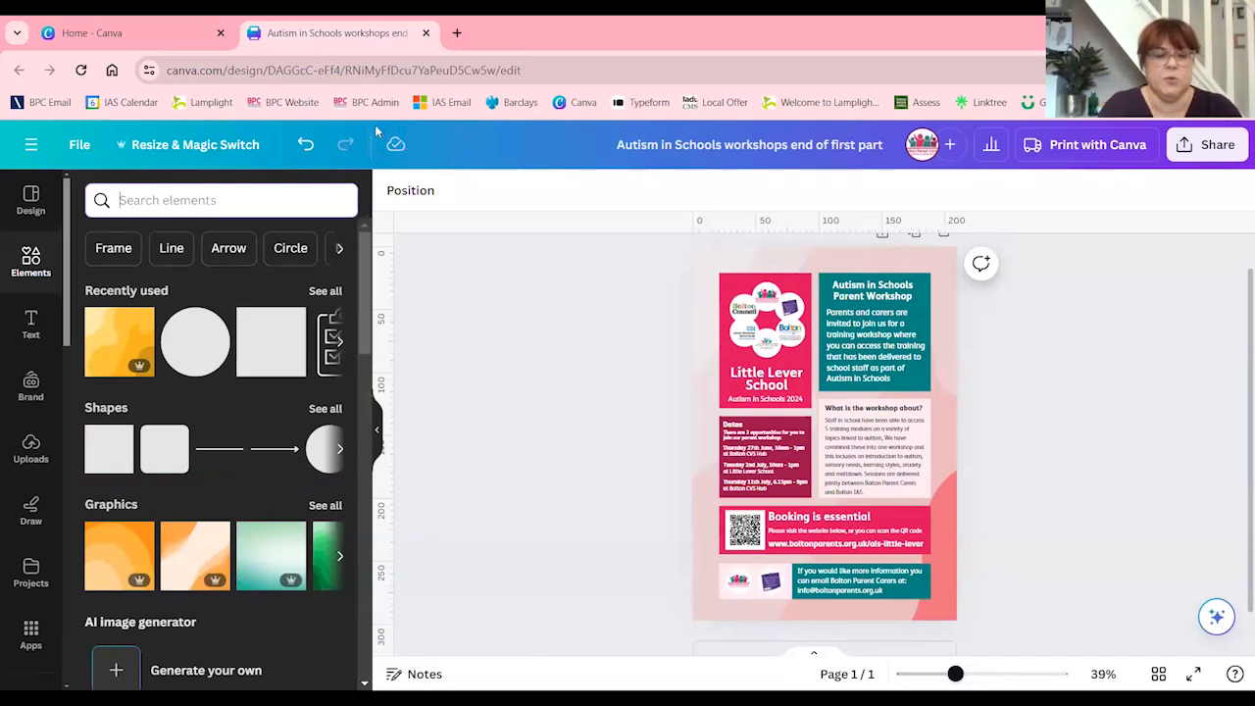
type("square")
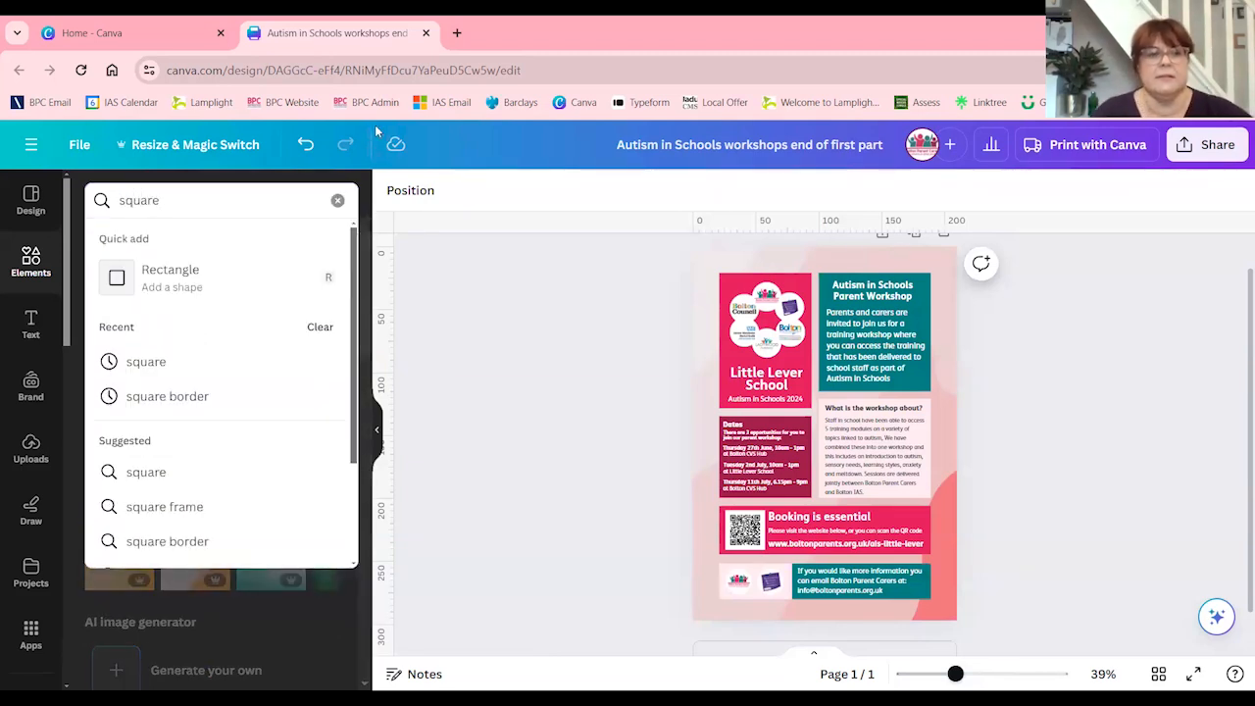
left_click(140, 472)
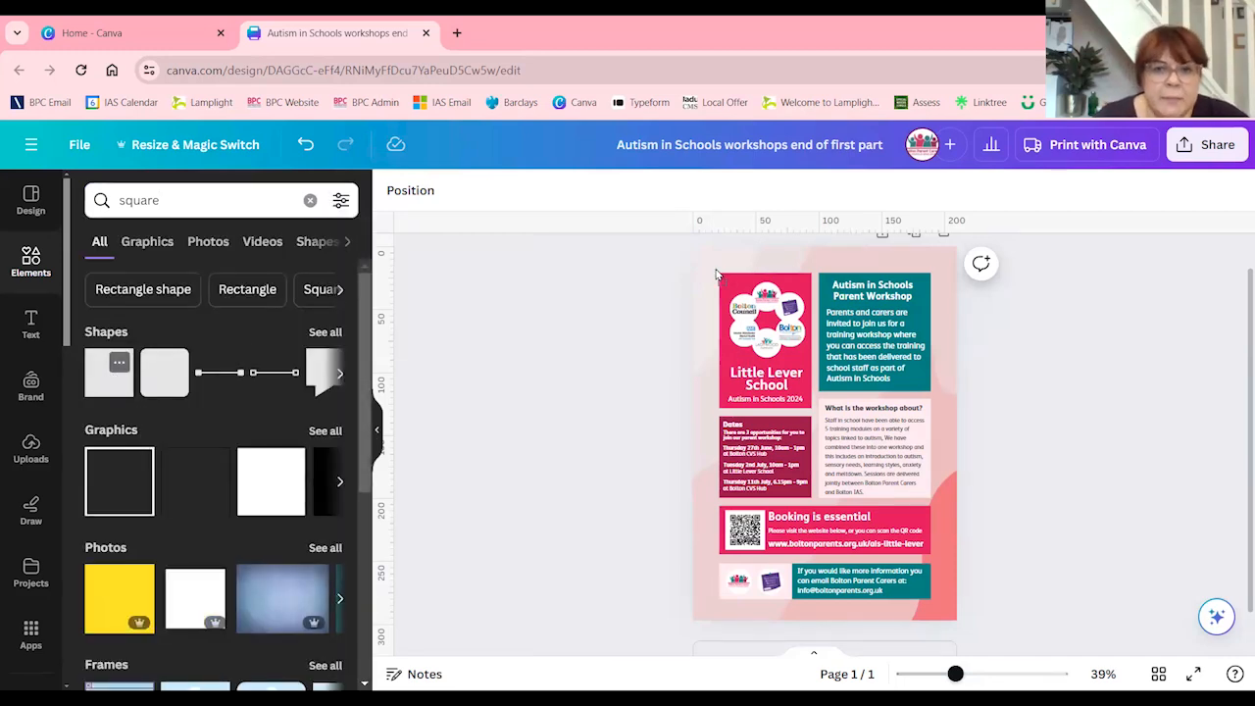
left_click_drag(717, 275, 952, 286)
left_click_drag(825, 325, 792, 622)
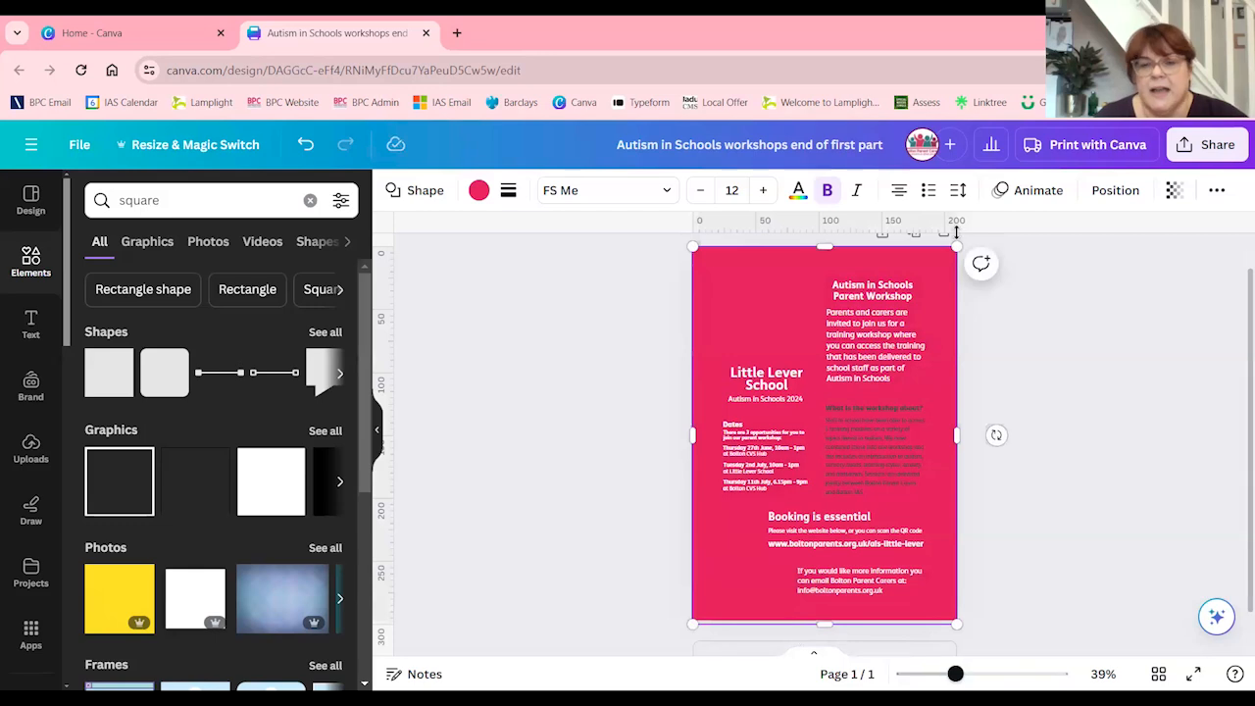
Move the full-page pink square backward through the layers until it sits directly above the wavy background graphic
left_click(1121, 197)
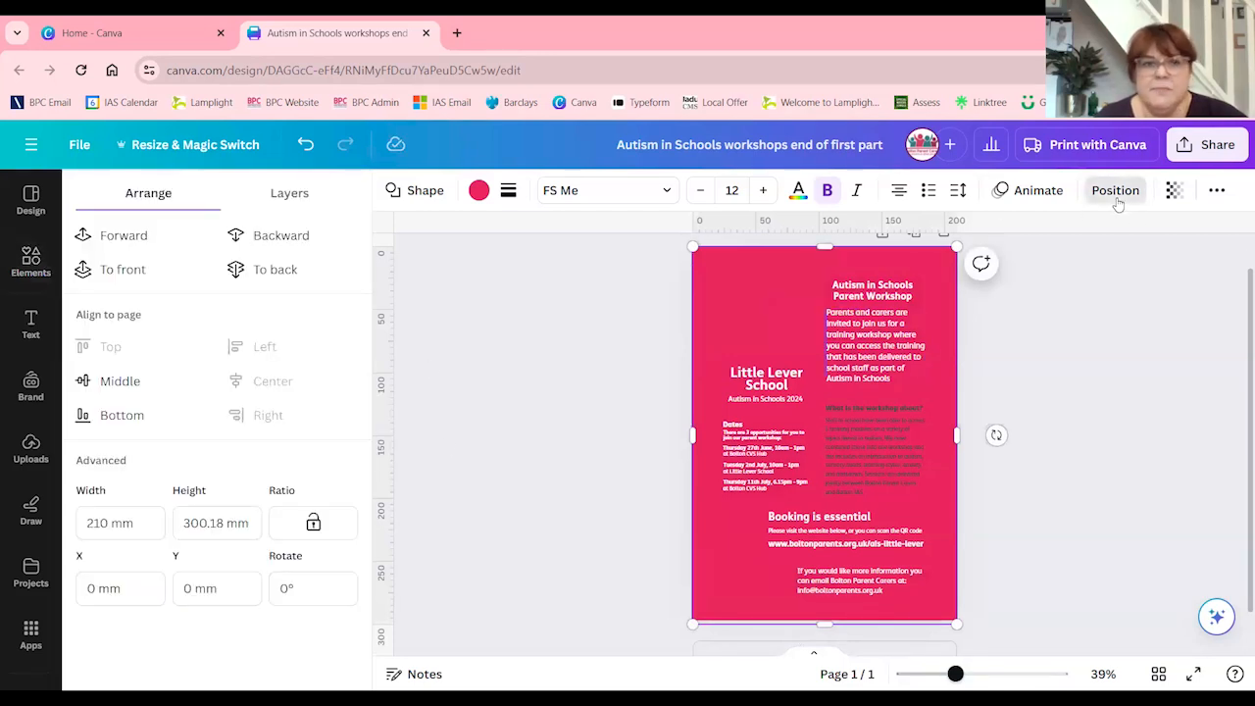
left_click(279, 244)
left_click(279, 244)
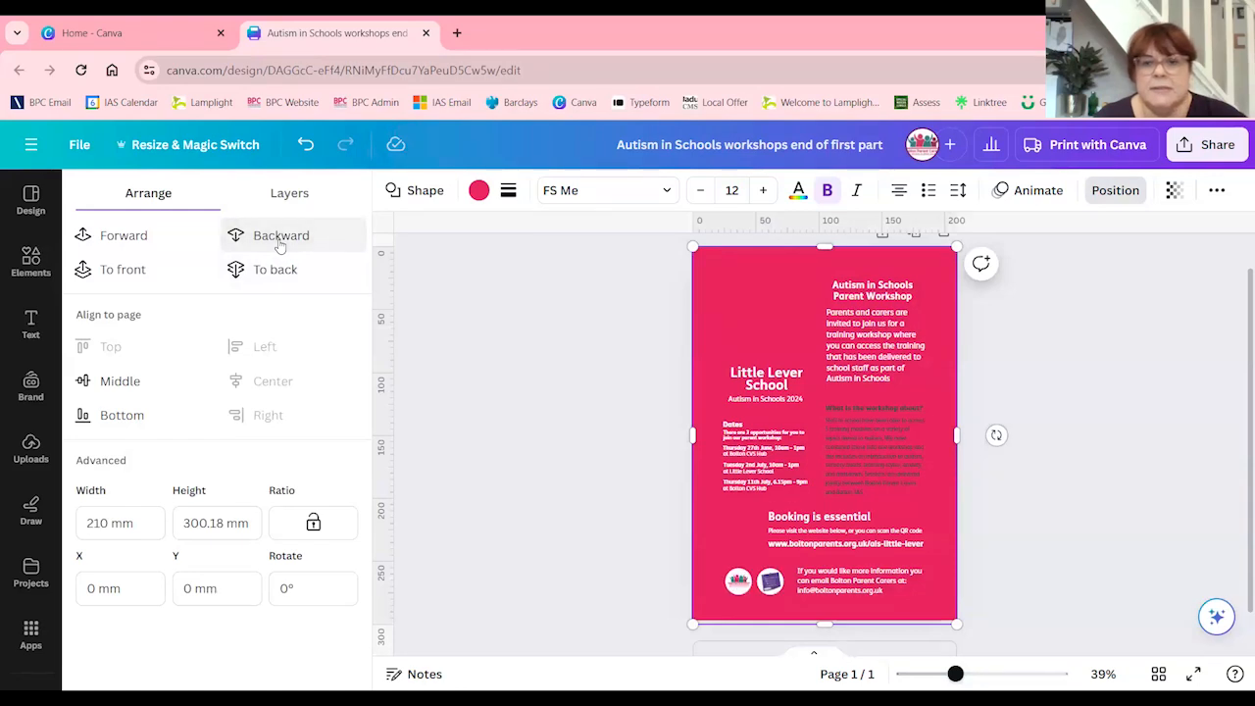
left_click(280, 244)
left_click(280, 244)
left_click(280, 244)
left_click(279, 244)
left_click(279, 244)
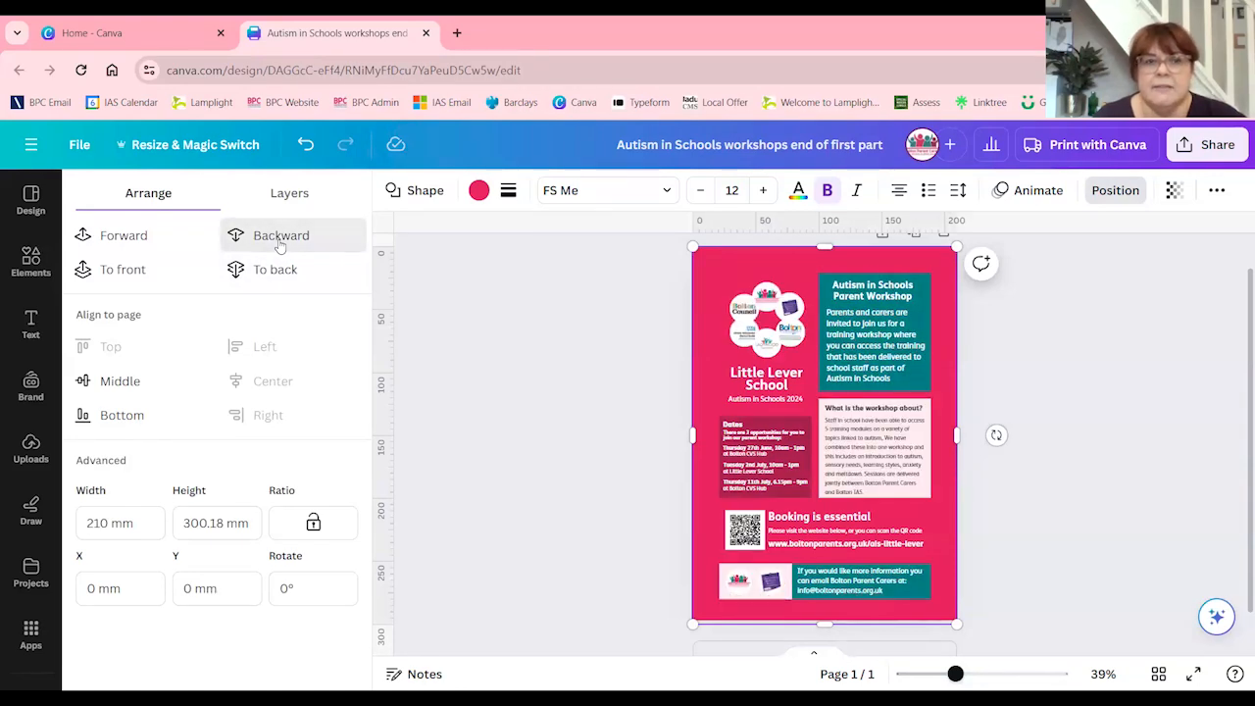
left_click(279, 241)
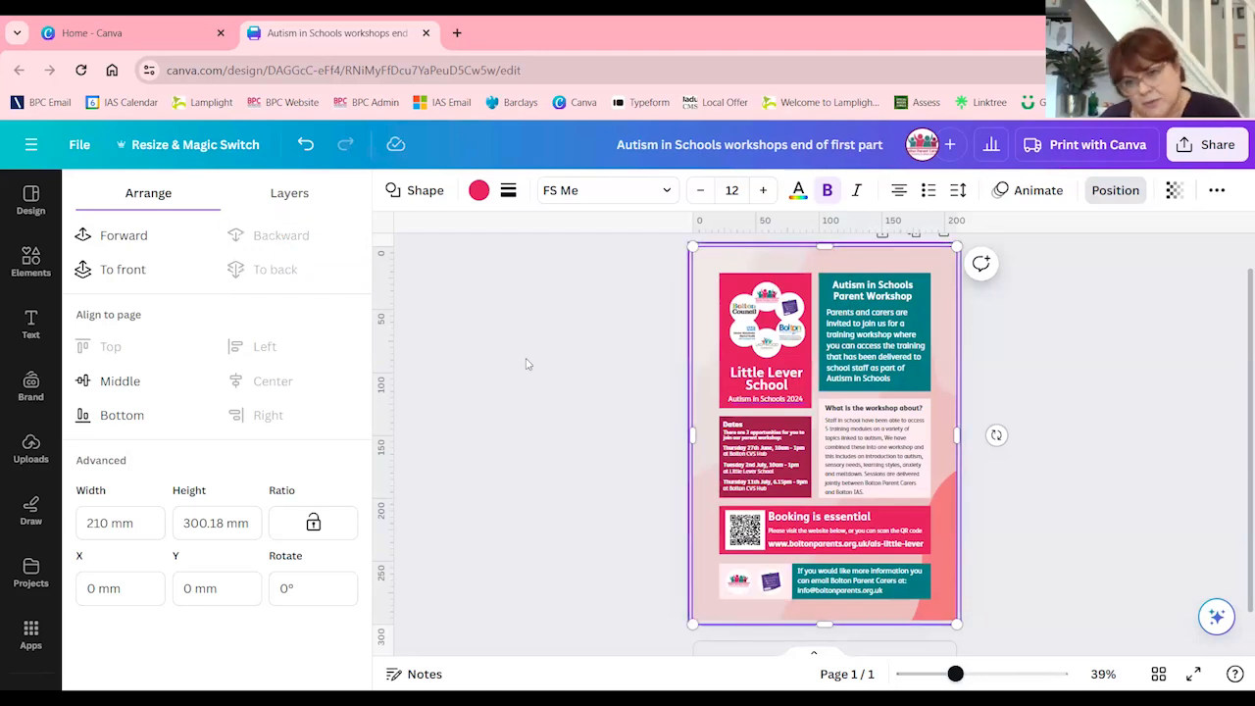
left_click(115, 240)
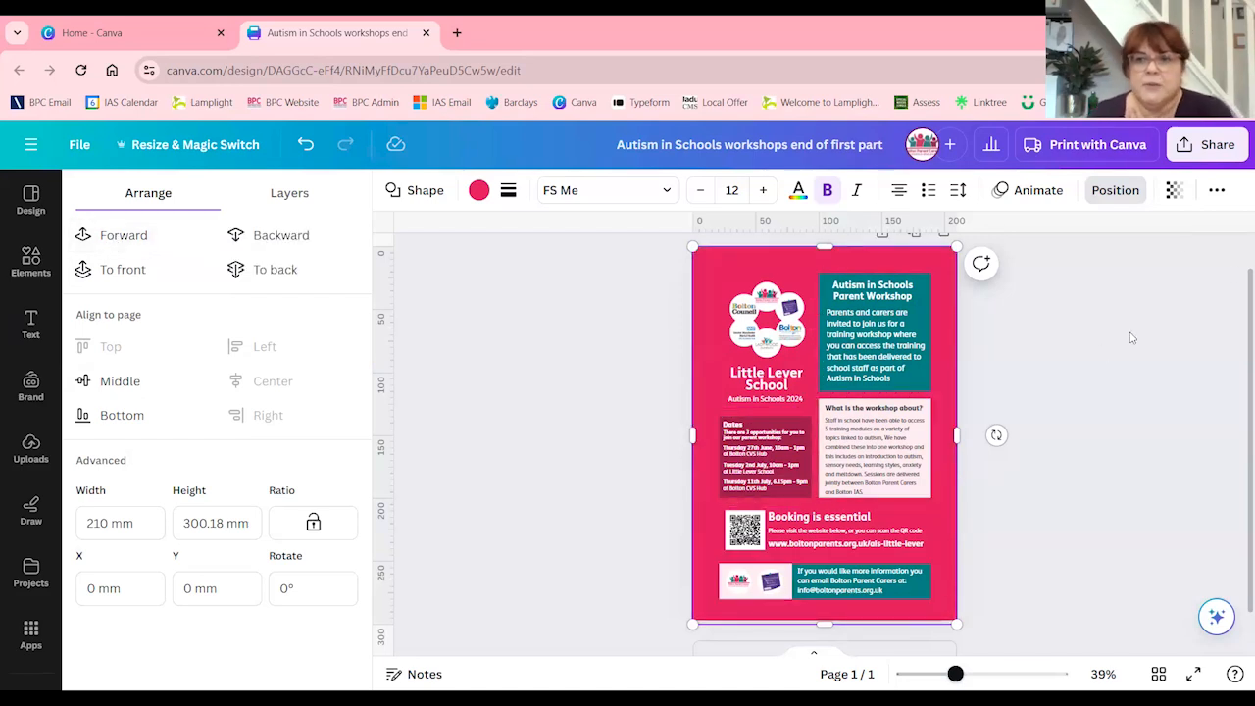
Set the full-page pink square's transparency to 25 so it tints the wavy background, and deselect it
left_click(1174, 190)
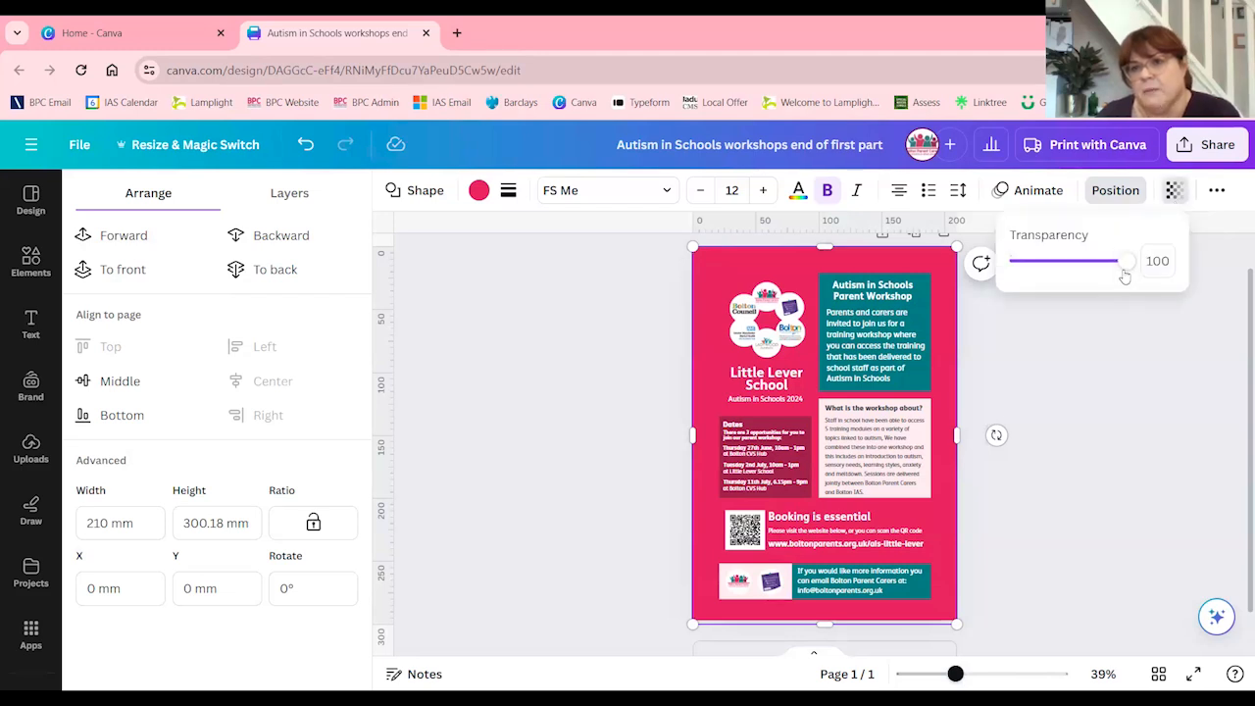
left_click_drag(1129, 261, 1029, 261)
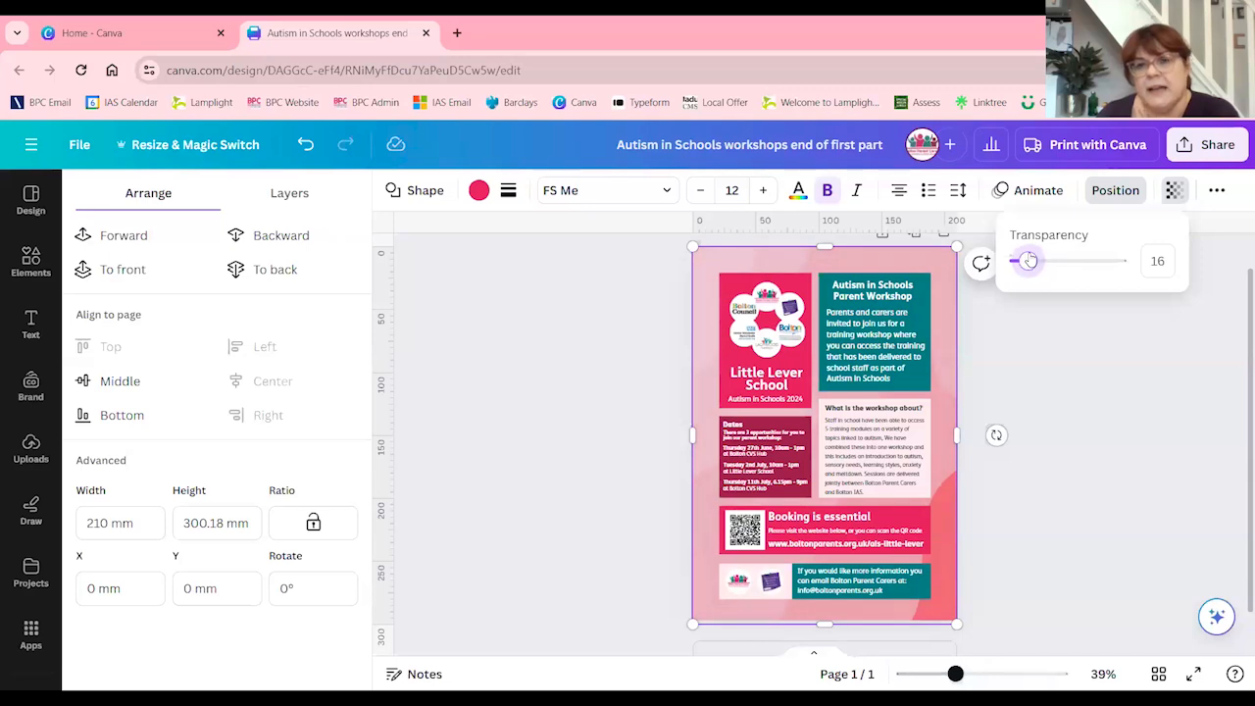
left_click_drag(1028, 262, 1039, 266)
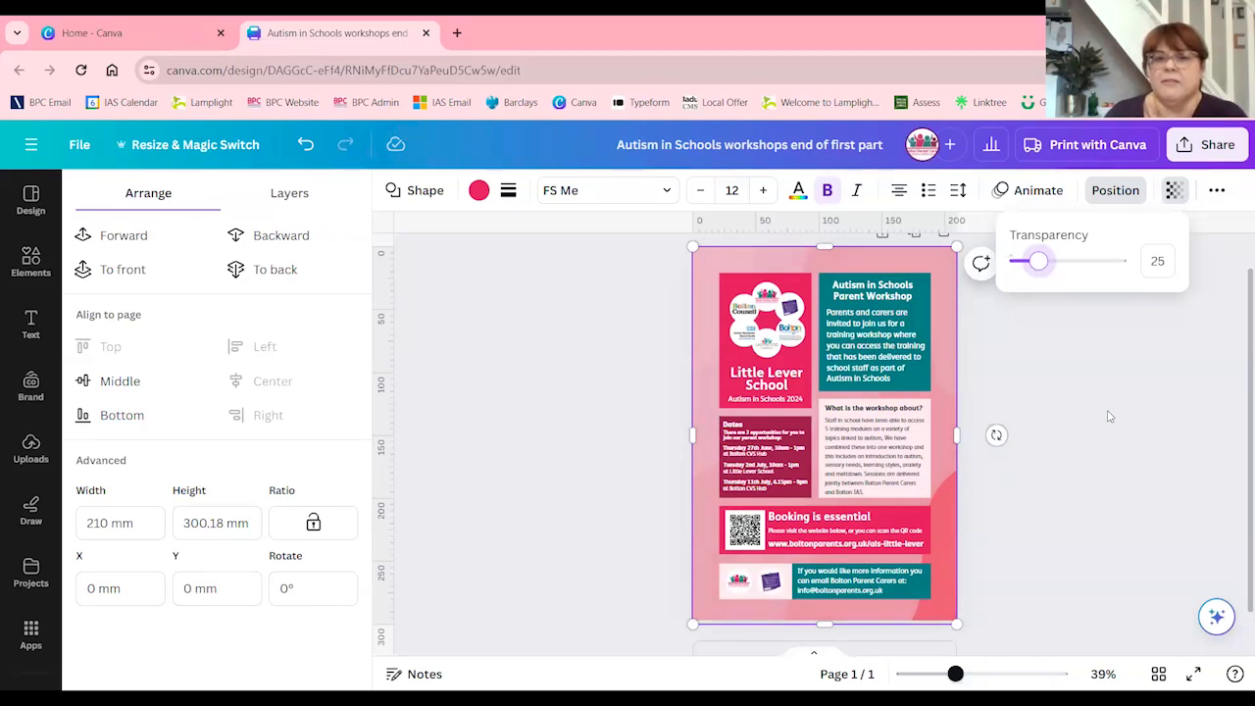
left_click(1059, 490)
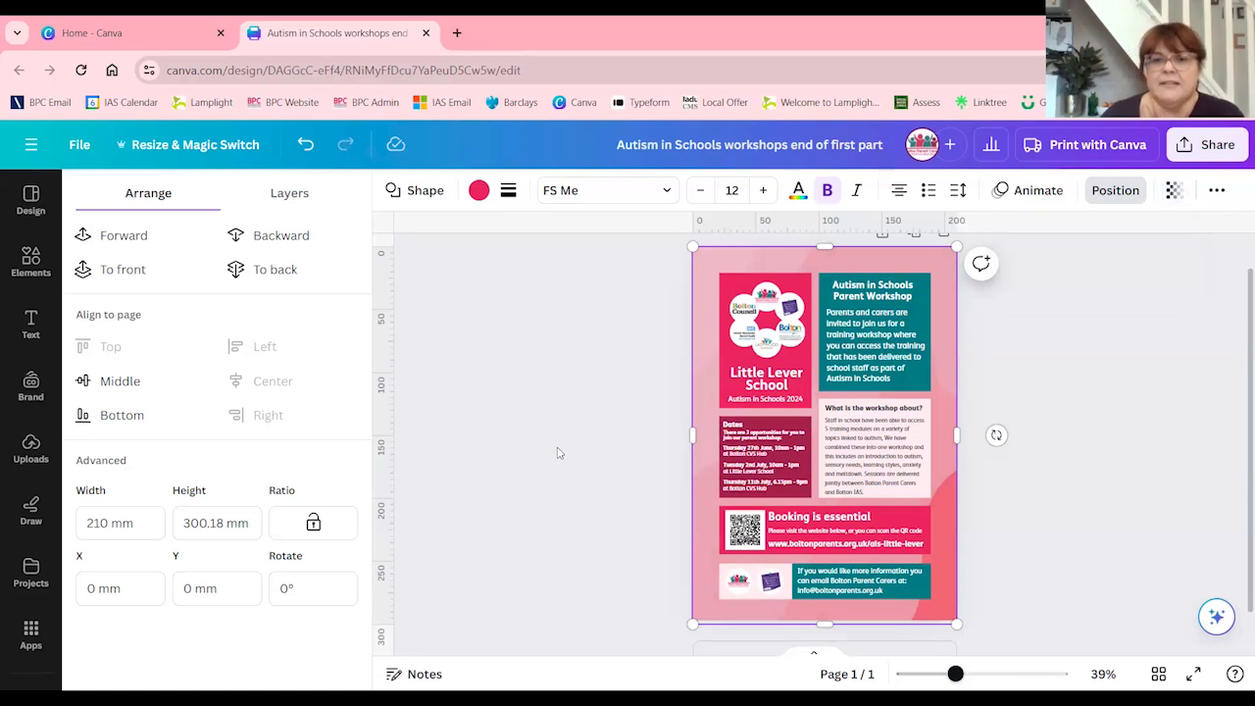
left_click(544, 402)
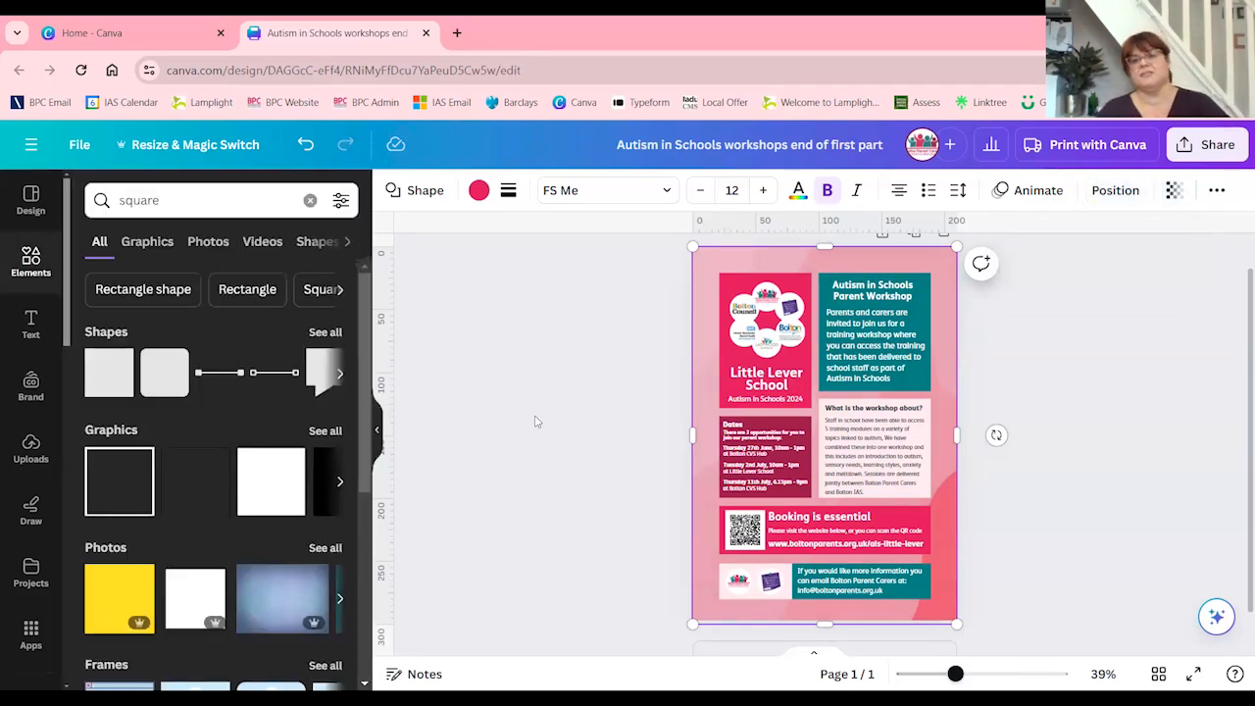
left_click(524, 476)
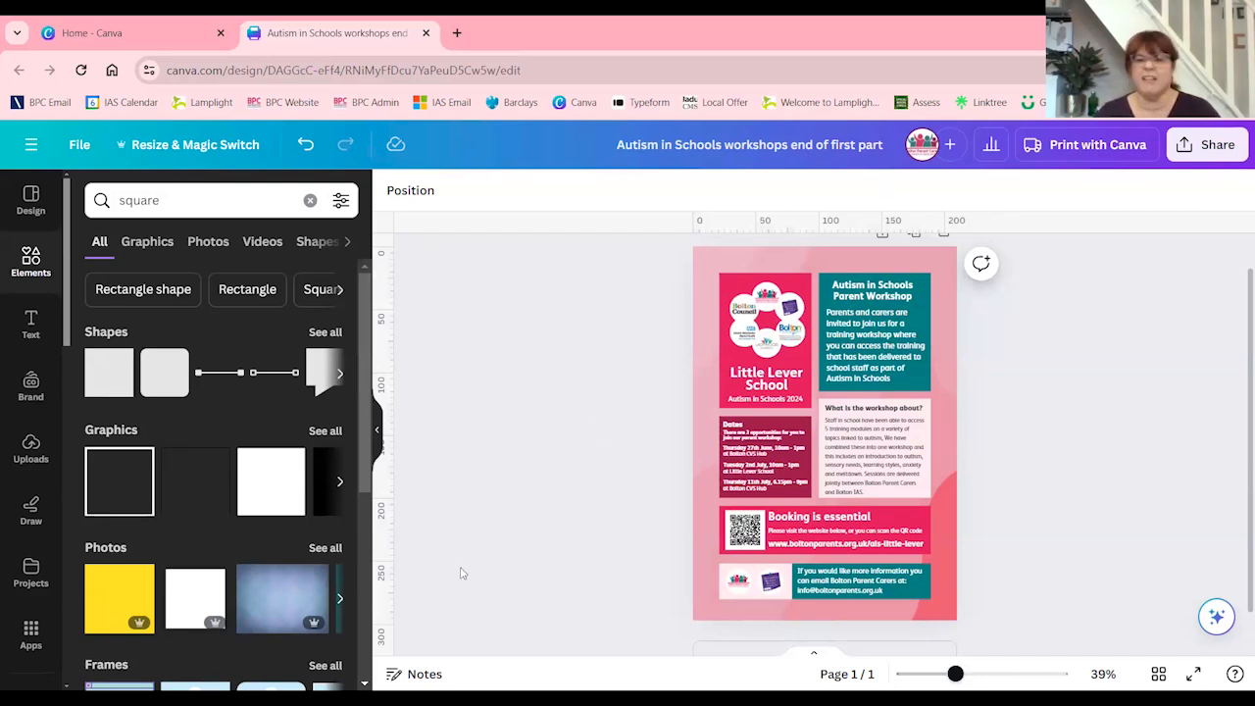
Close the Autism in Schools flyer, open St Joseph's Parent Flyer from the recent designs, and examine its dates, booking and contact sections
left_click(377, 431)
left_click(426, 32)
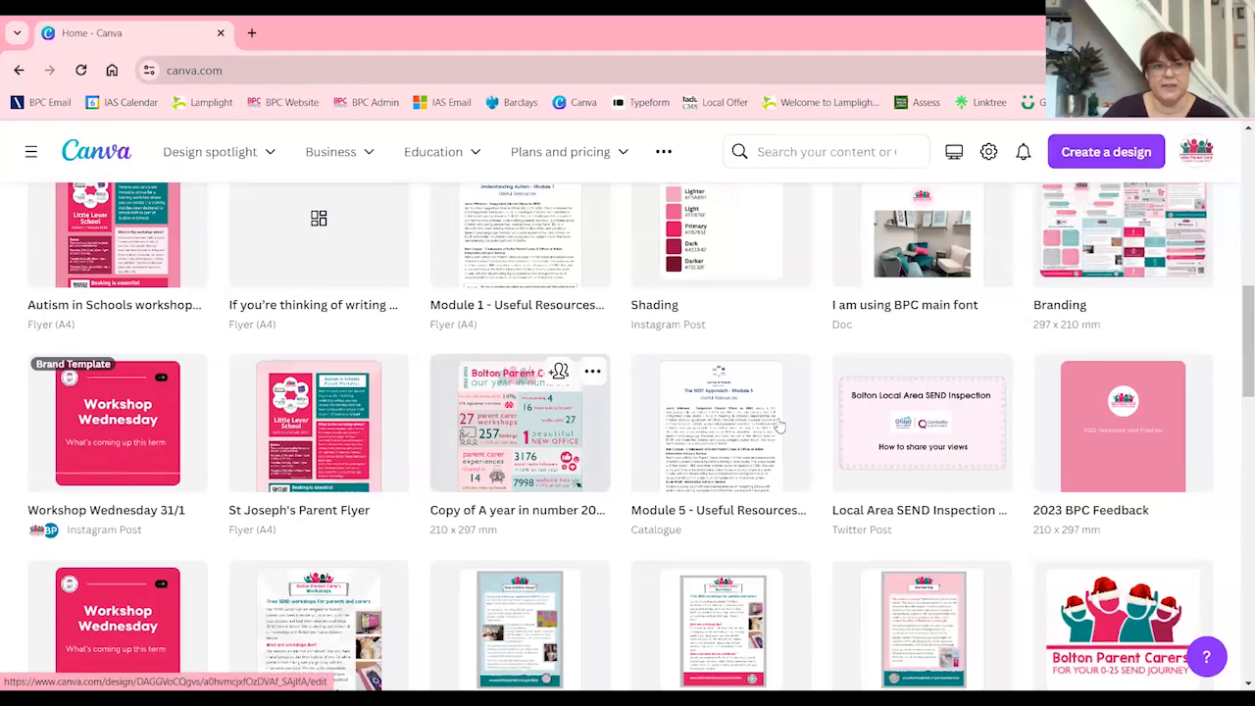
scroll(652, 365, "down", 3)
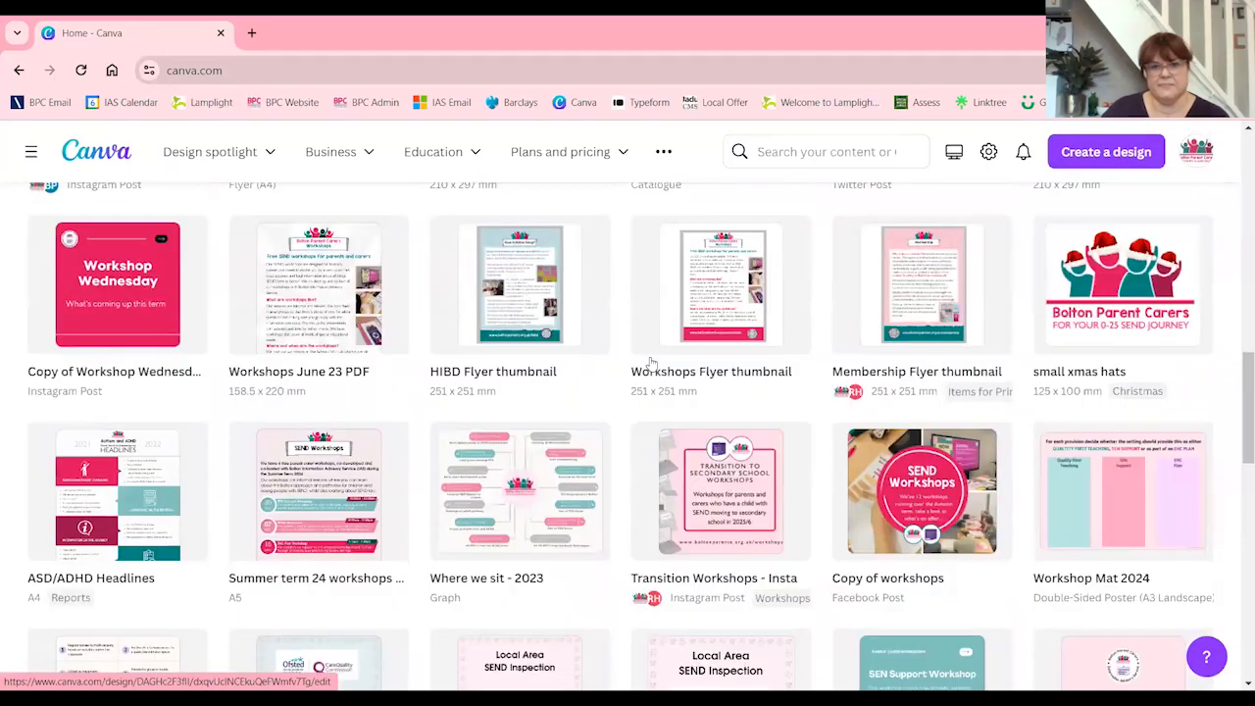
scroll(652, 364, "down", 8)
scroll(652, 365, "up", 5)
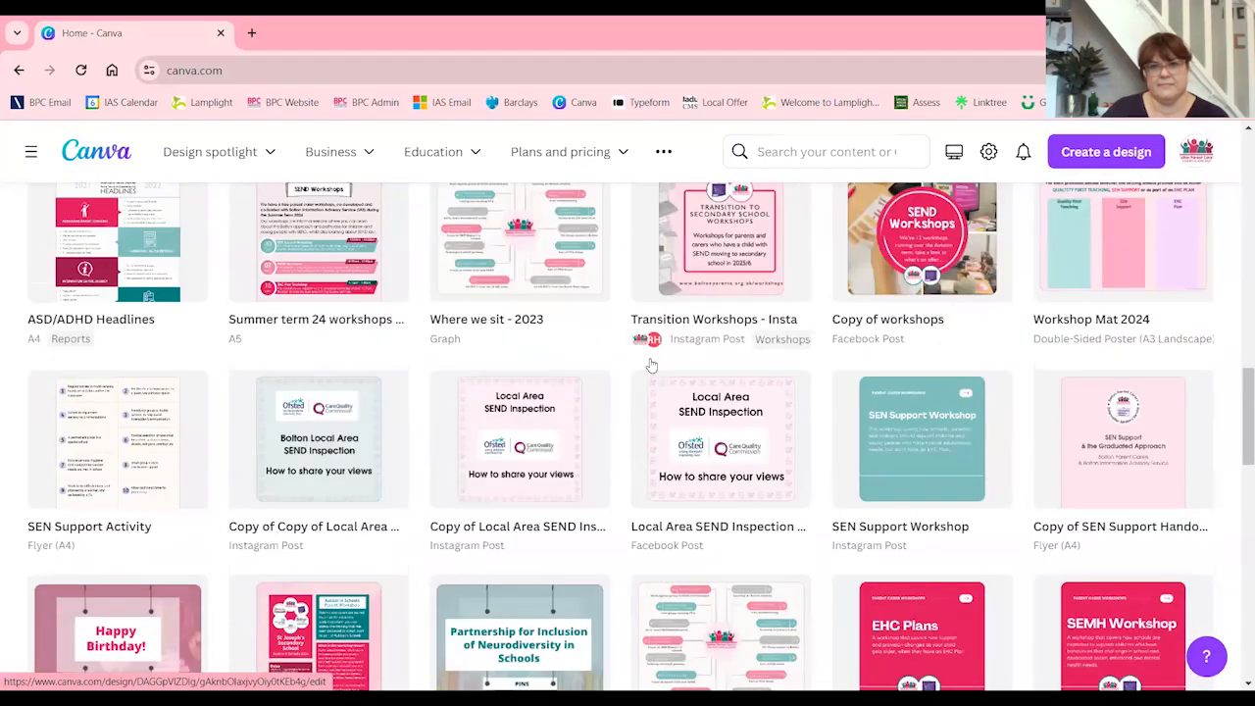
scroll(650, 365, "up", 6)
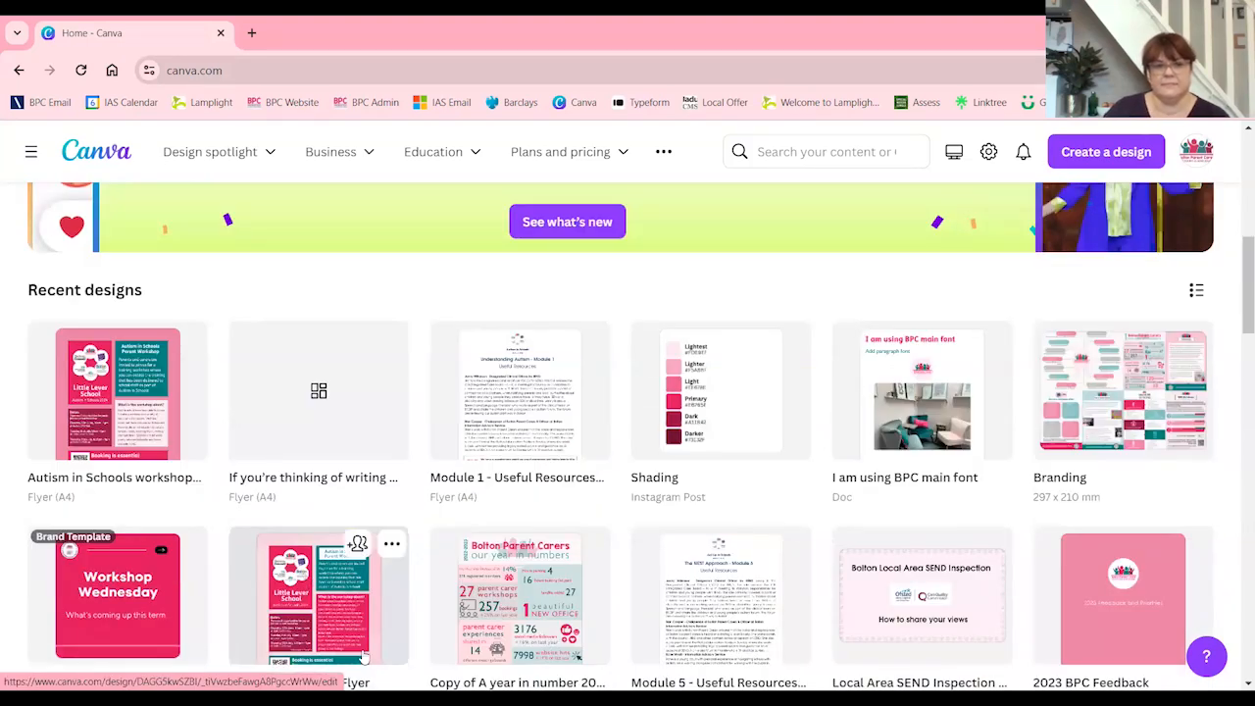
left_click(284, 609)
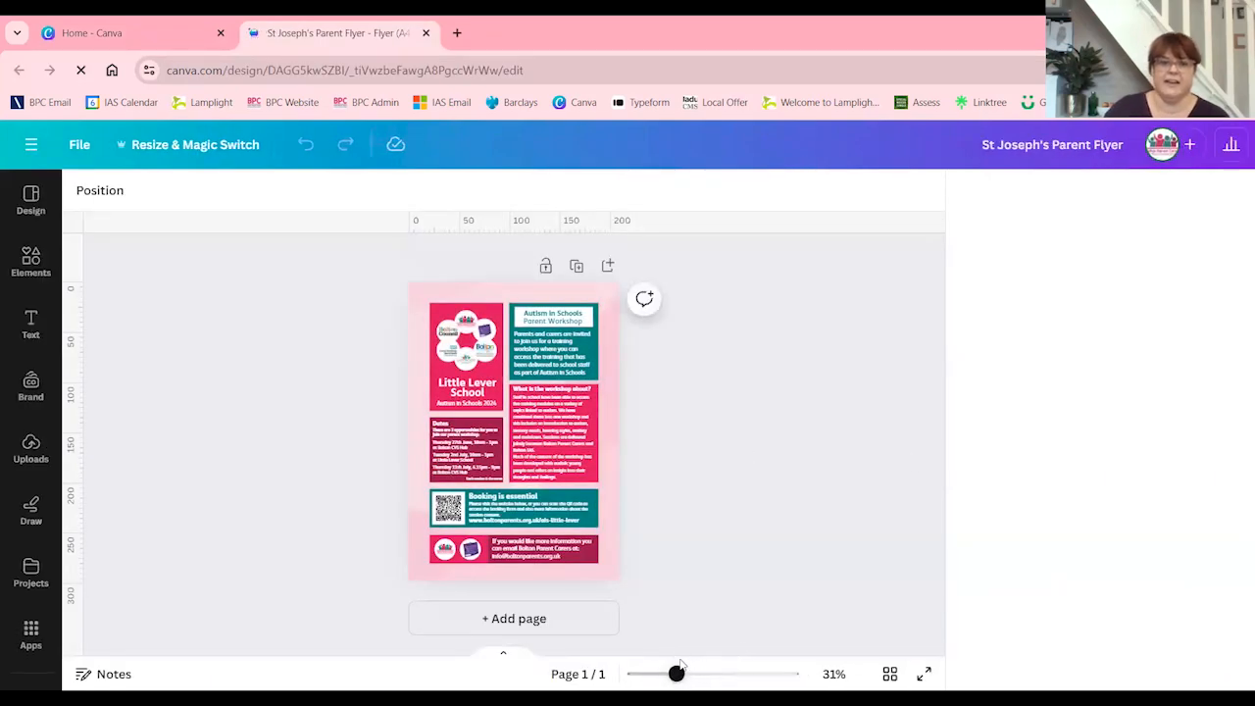
left_click_drag(636, 674, 680, 675)
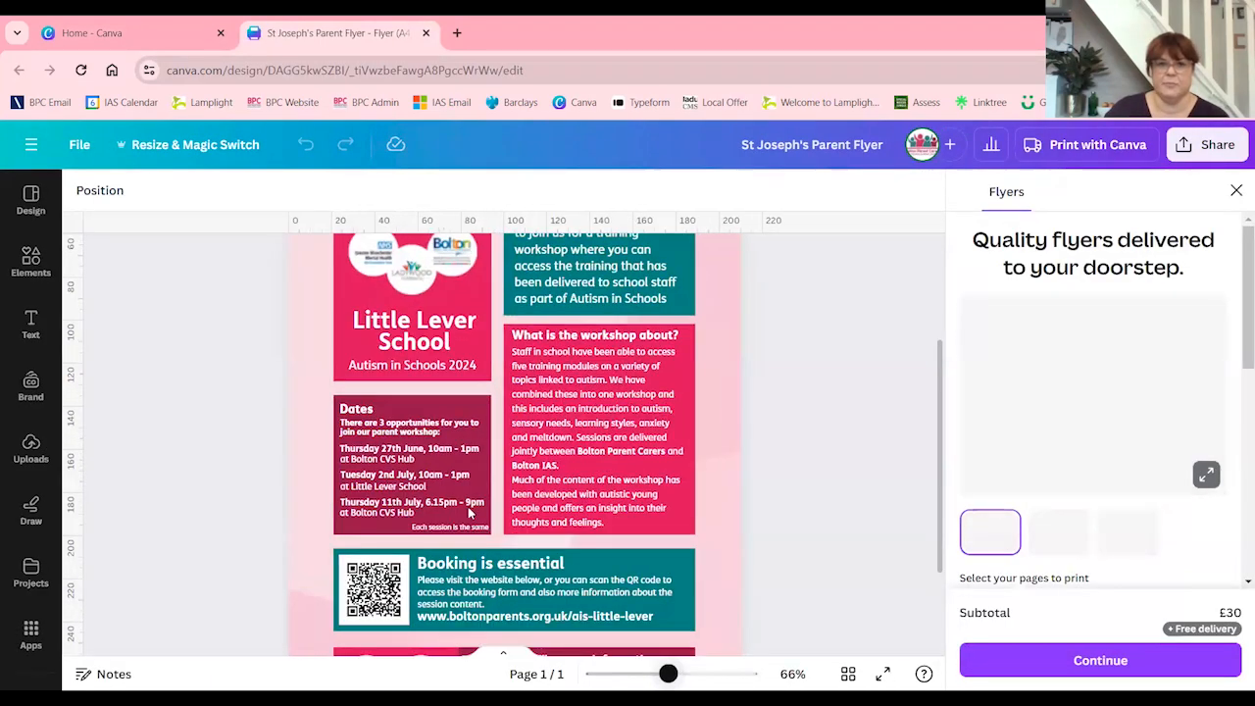
scroll(388, 536, "down", 1)
scroll(388, 537, "down", 2)
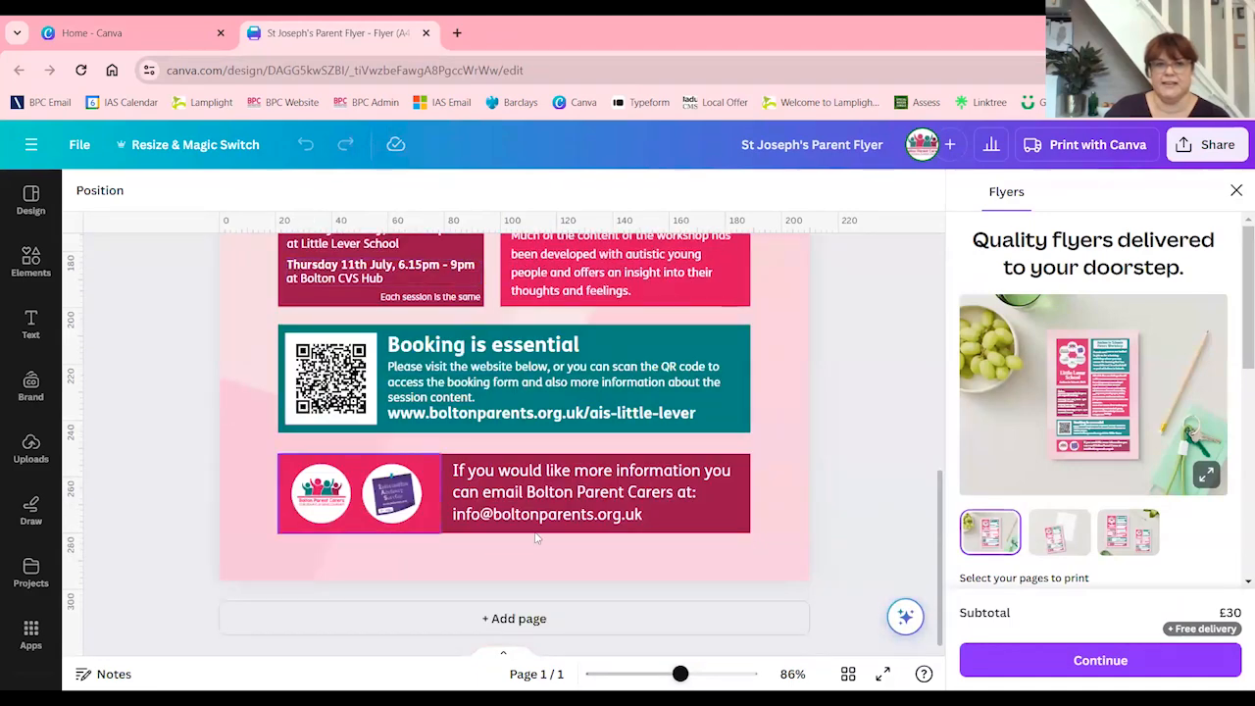
left_click_drag(681, 675, 655, 674)
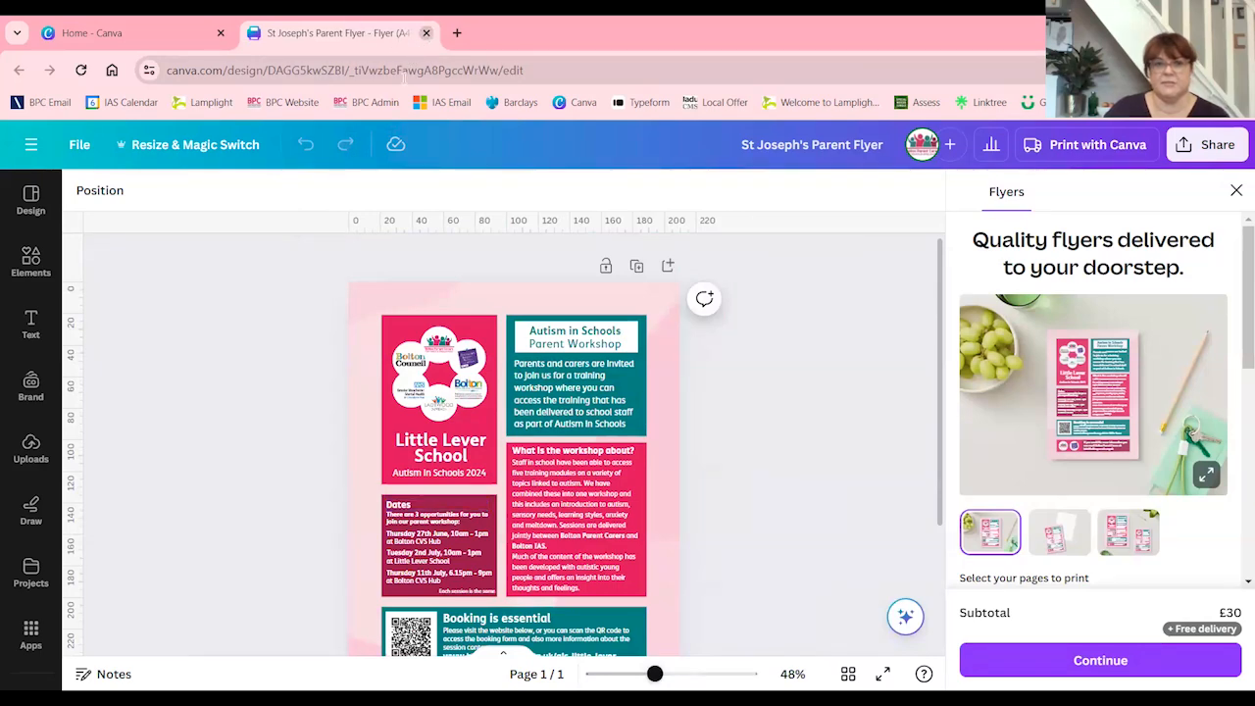
Close St Joseph's Parent Flyer and open the Original AIS vs new design to compare the original Open House template with the branded flyer
left_click(425, 33)
scroll(568, 371, "down", 4)
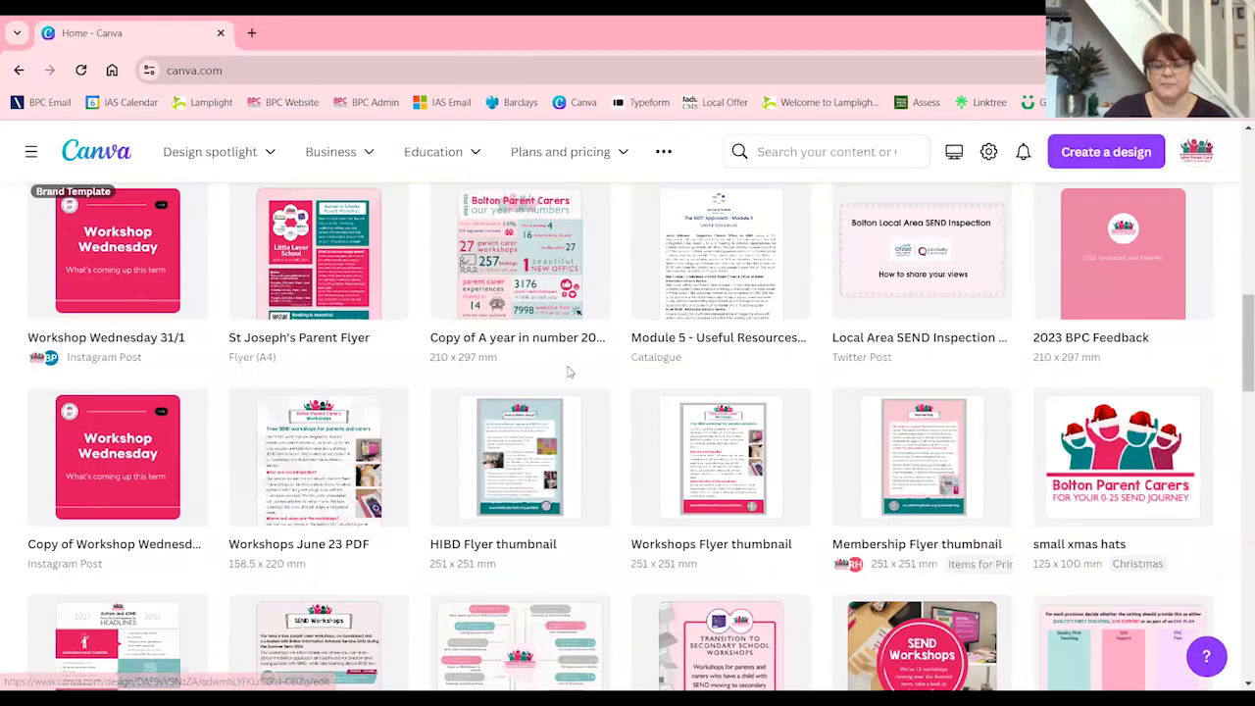
scroll(568, 370, "down", 2)
scroll(568, 370, "down", 2)
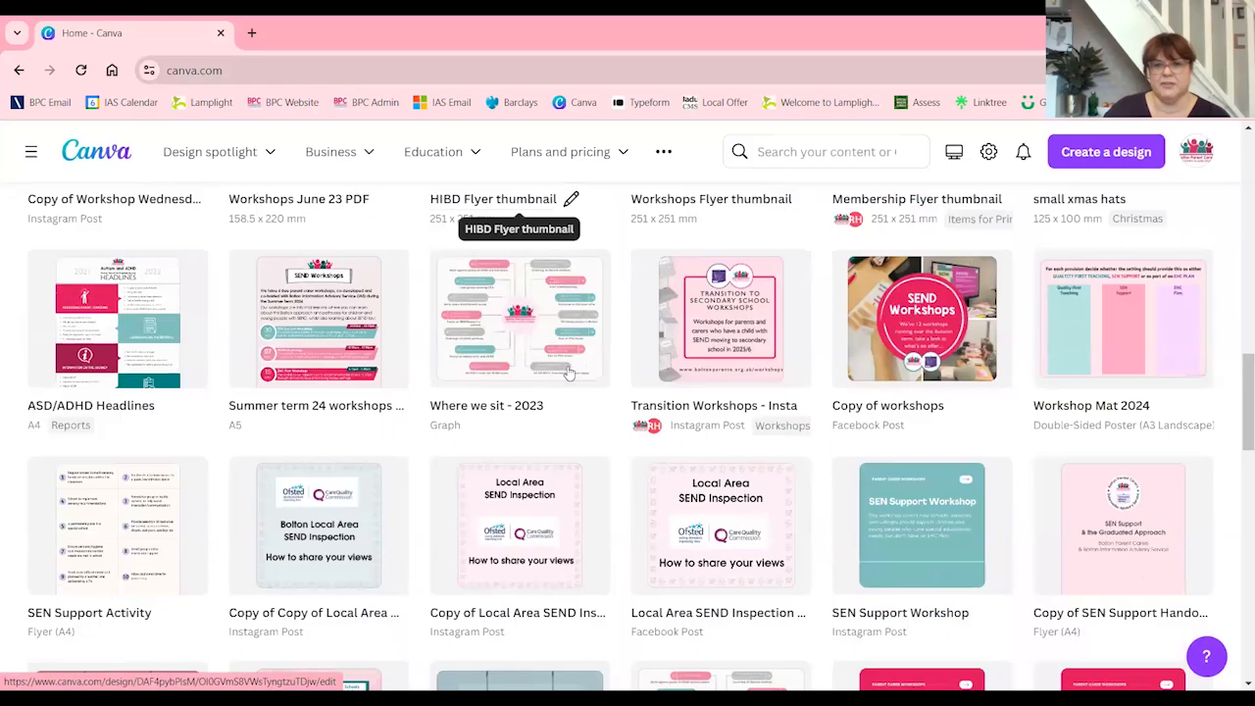
scroll(569, 372, "down", 2)
scroll(568, 374, "down", 1)
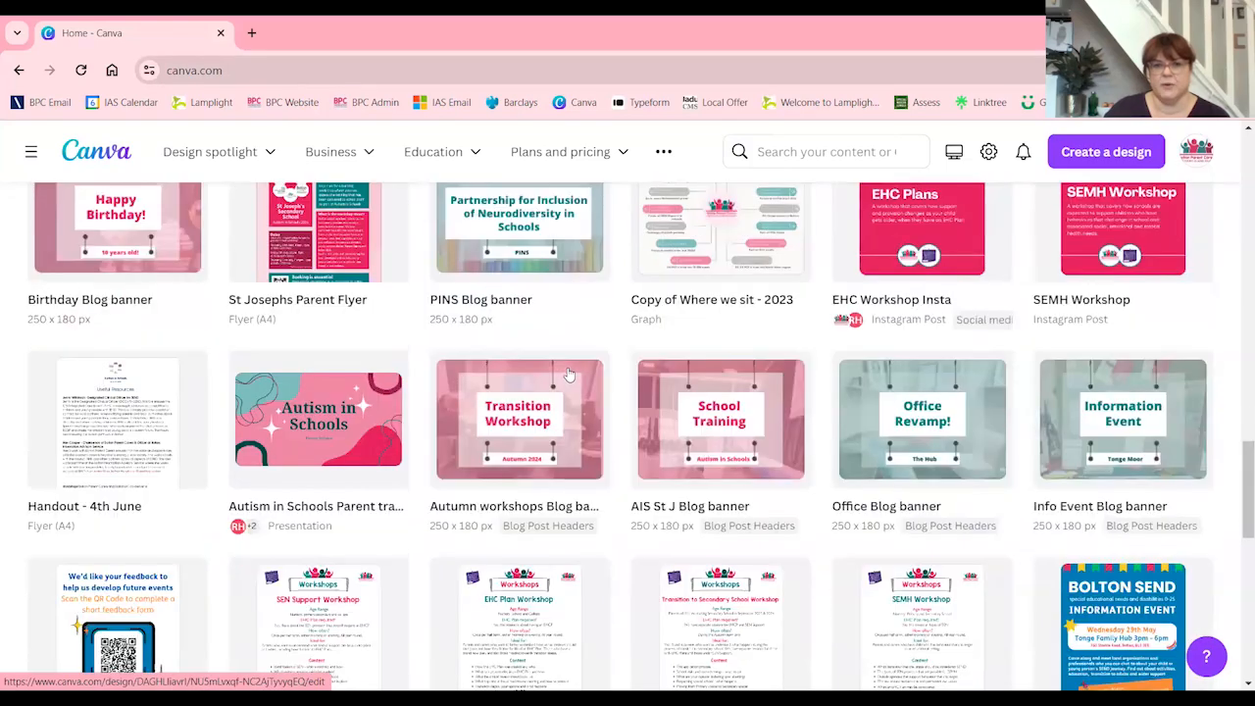
scroll(569, 375, "down", 5)
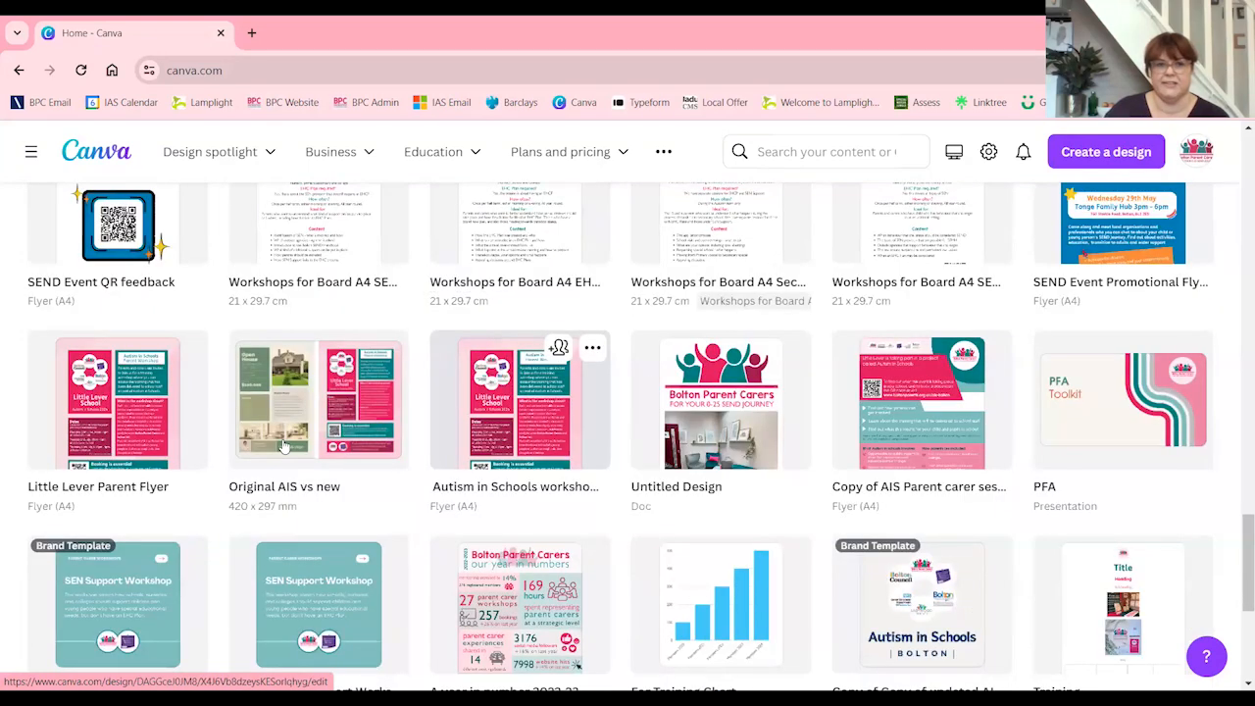
left_click(333, 431)
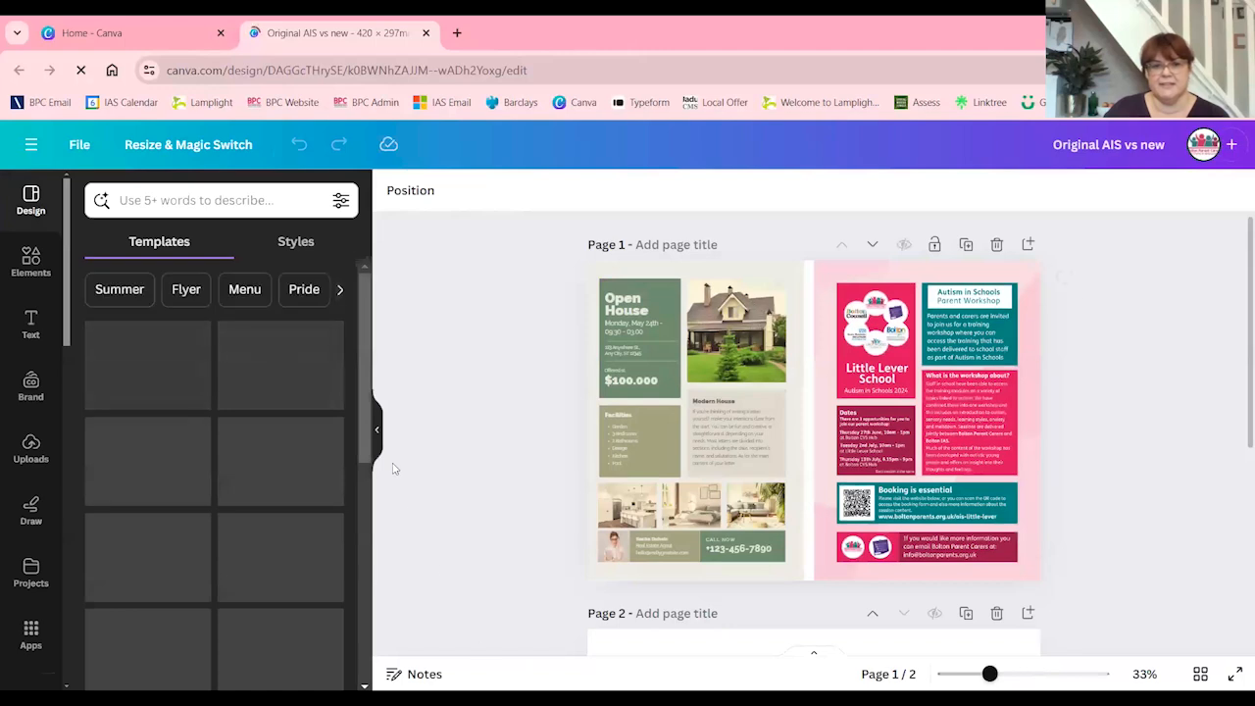
left_click(377, 442)
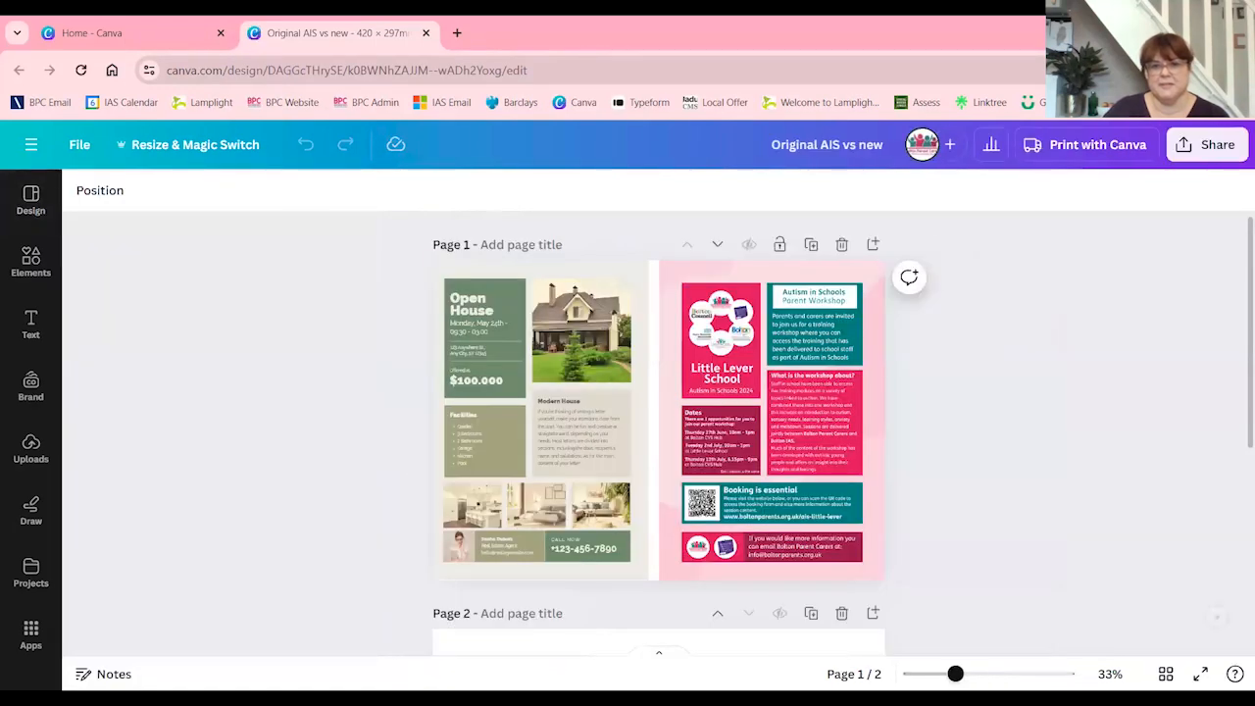
left_click(963, 674)
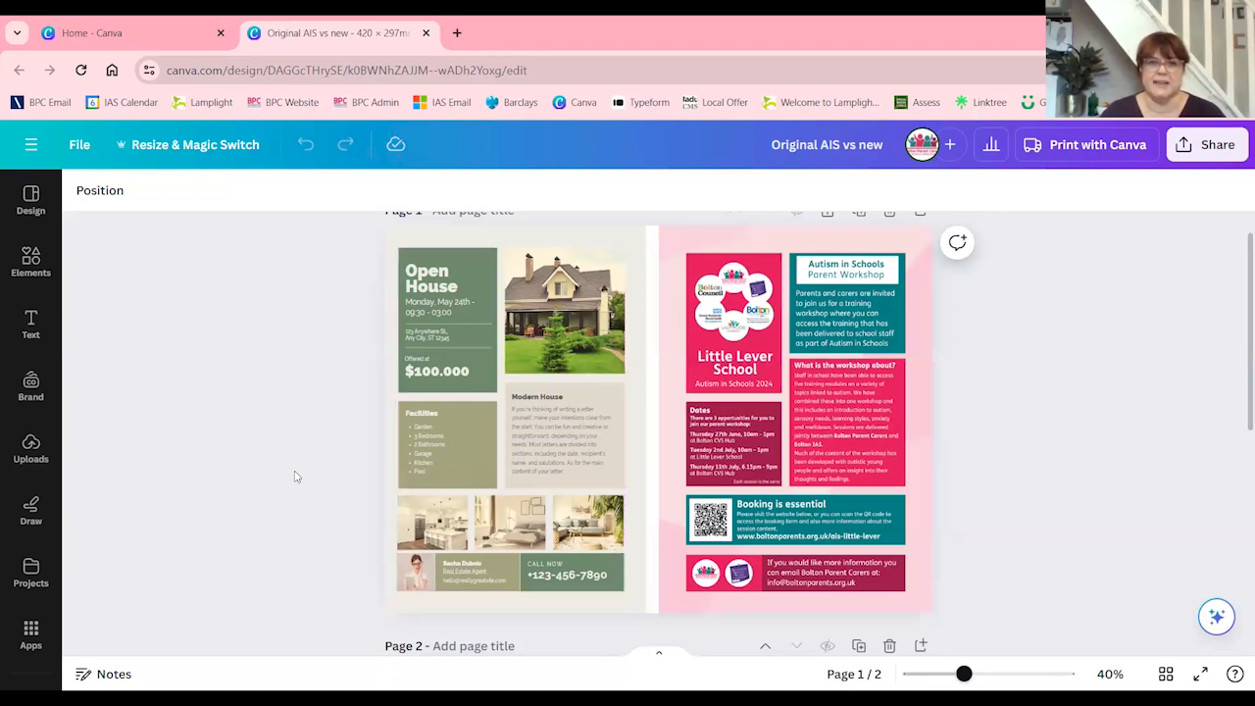
Close the Original AIS vs new design and open A year in number 2022-23 from the recent designs
left_click(426, 33)
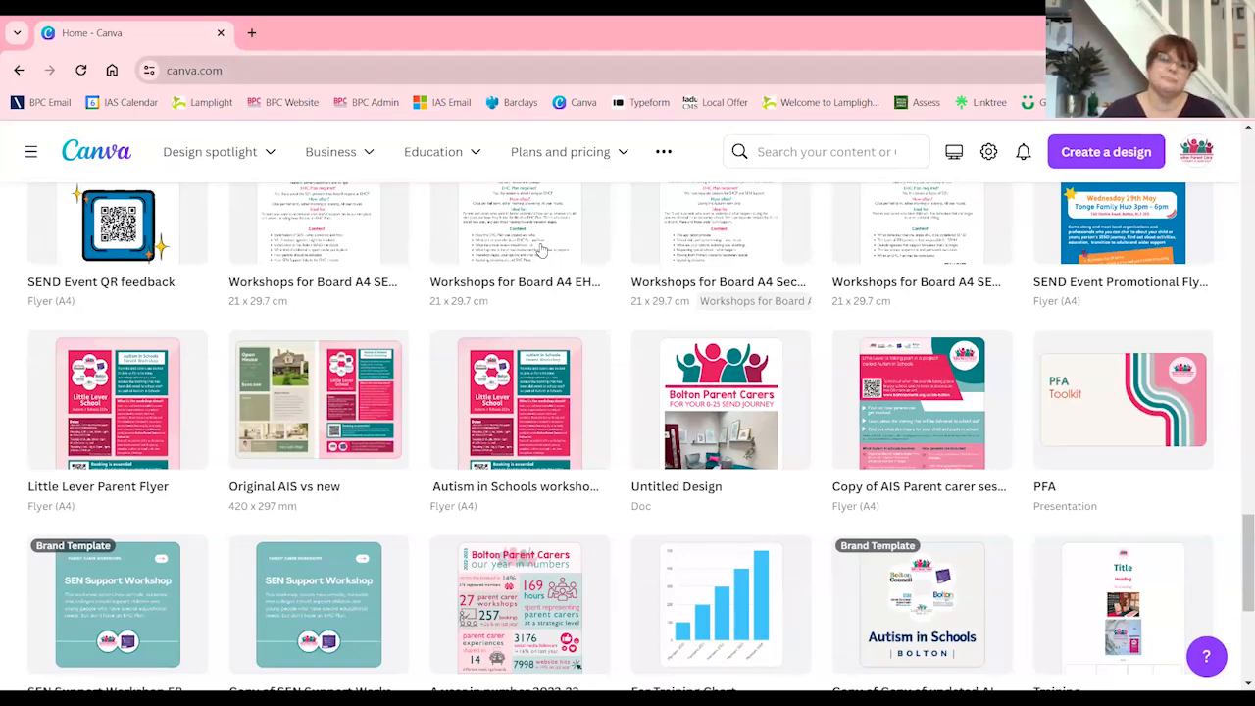
scroll(540, 251, "up", 15)
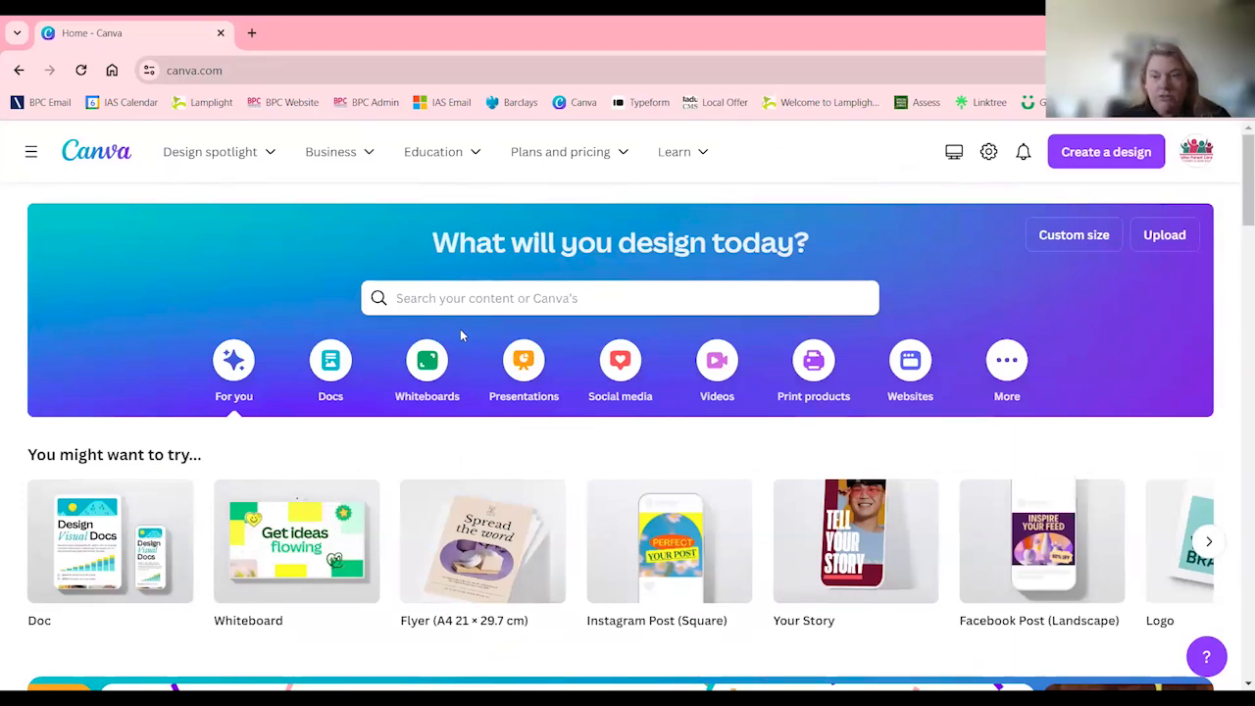
scroll(464, 343, "down", 1)
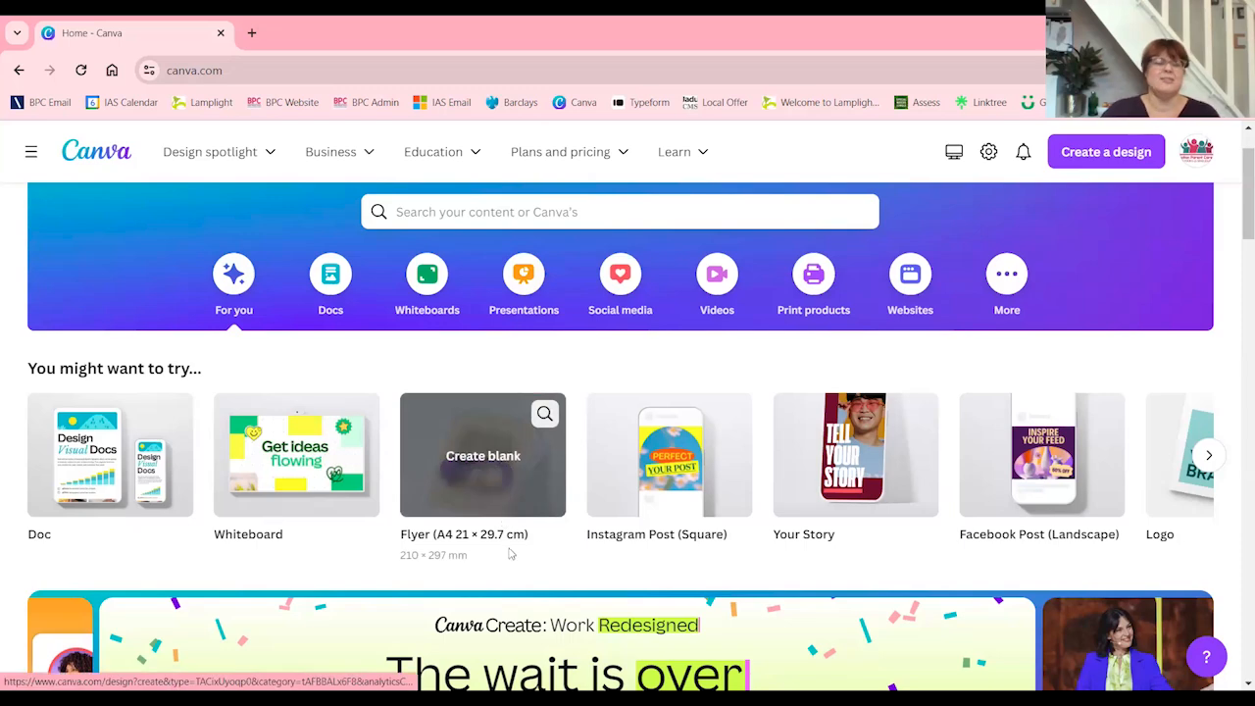
scroll(513, 549, "down", 1)
scroll(514, 549, "down", 3)
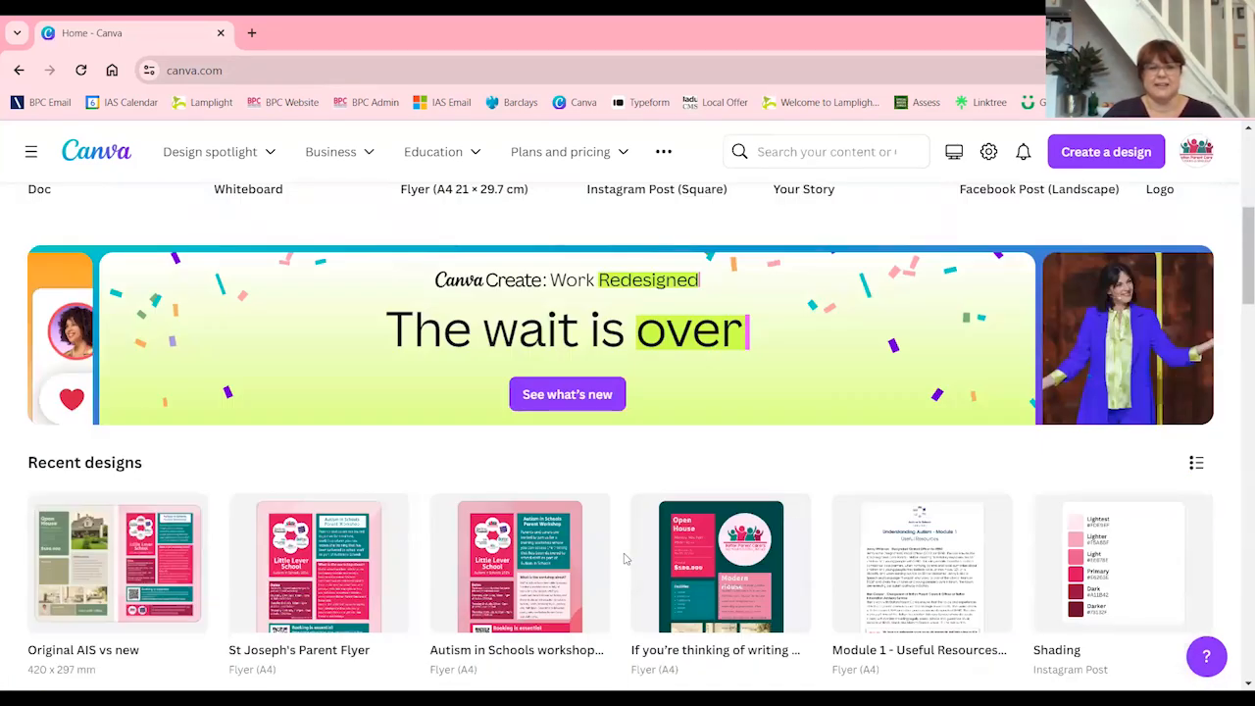
scroll(623, 559, "down", 2)
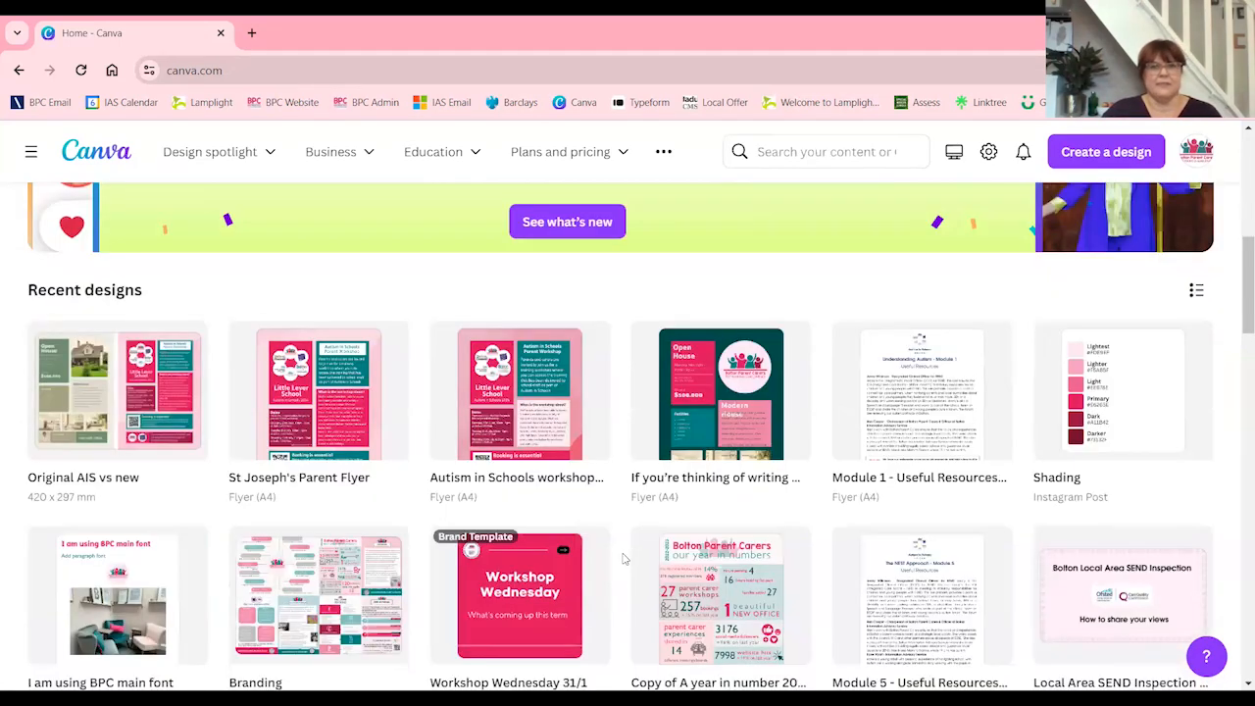
scroll(622, 559, "down", 1)
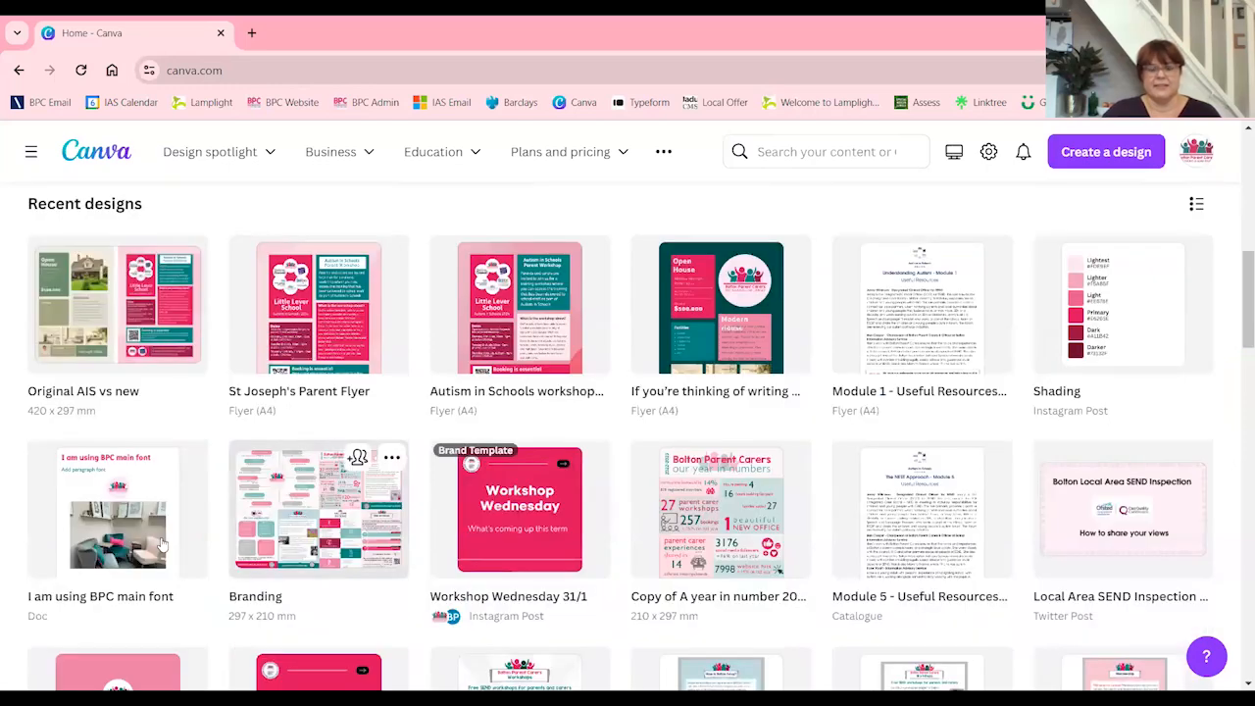
scroll(262, 551, "down", 7)
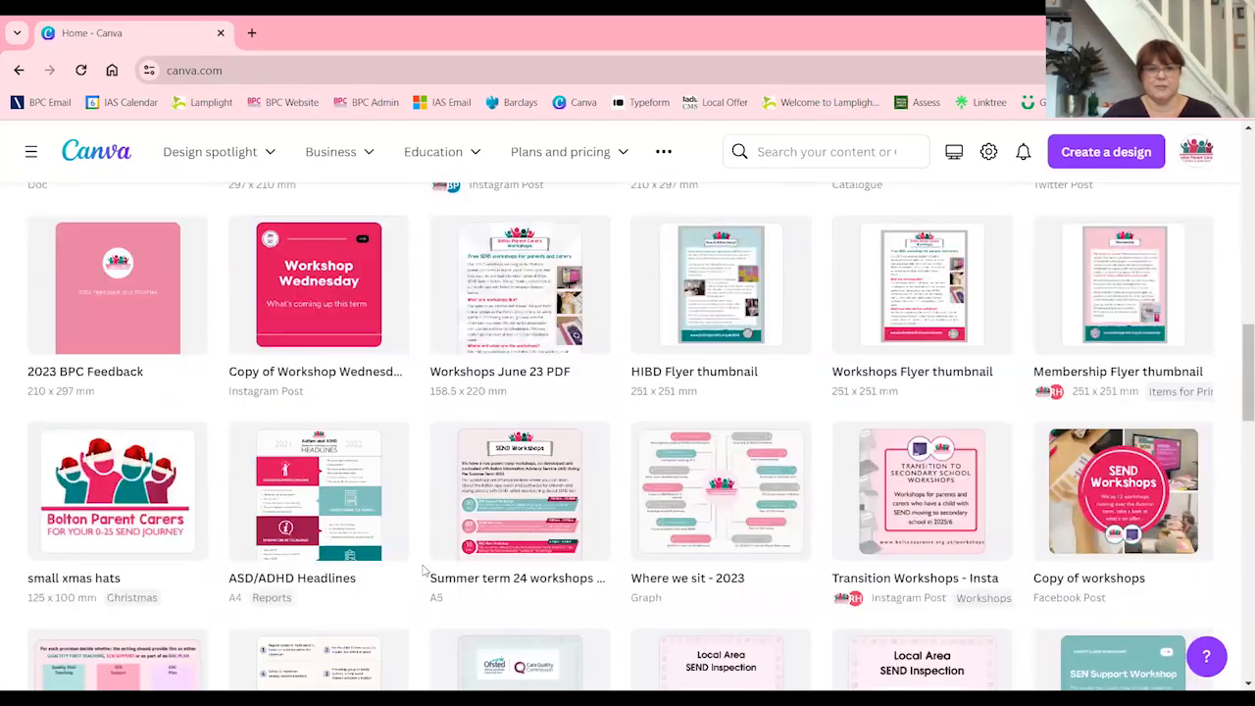
scroll(505, 580, "down", 2)
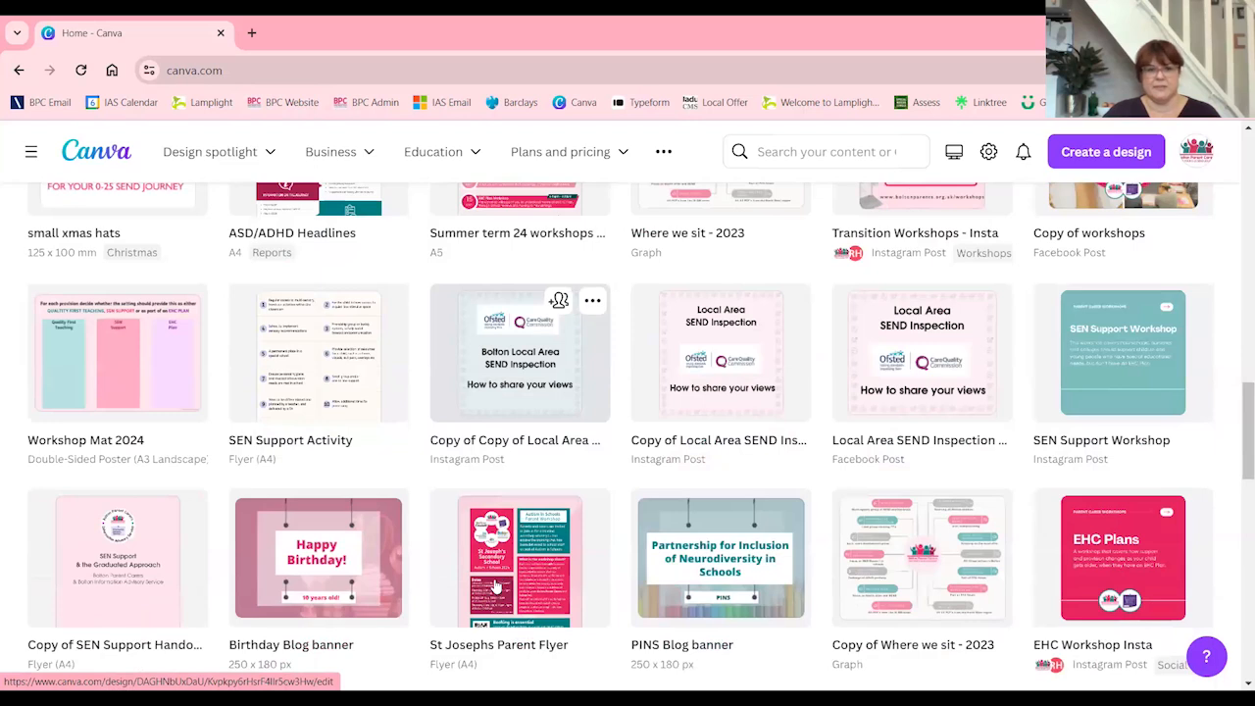
scroll(495, 585, "down", 10)
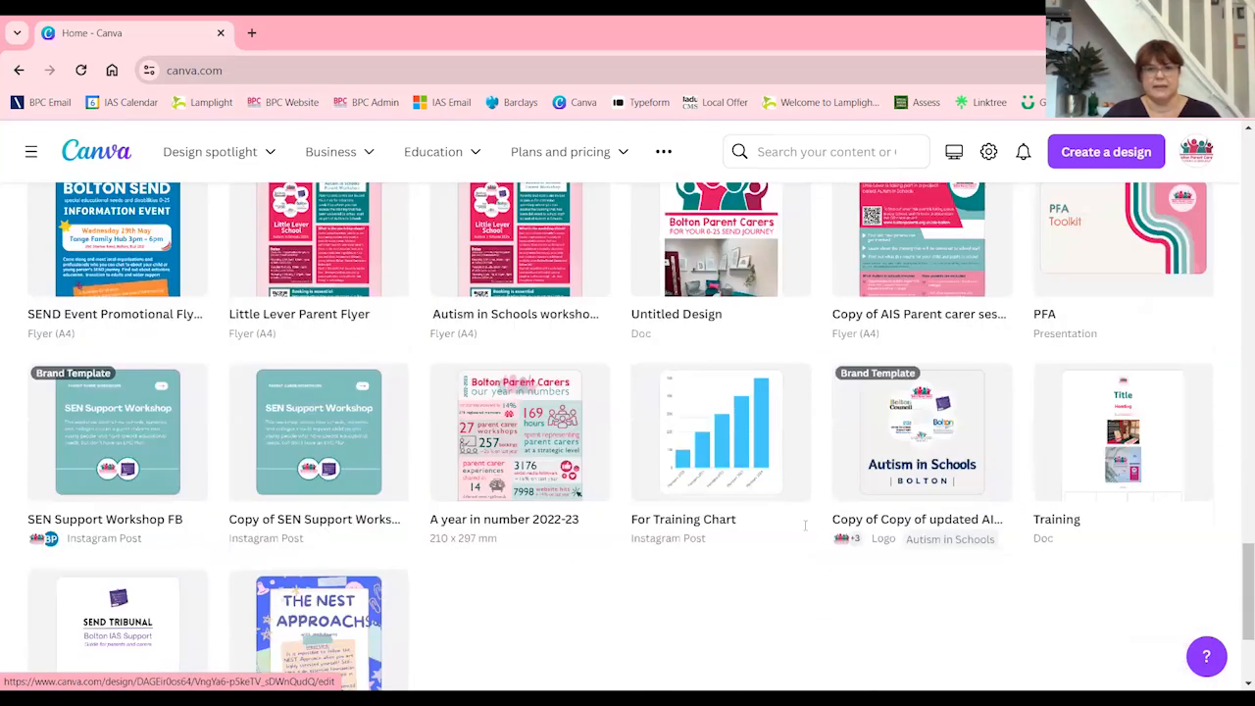
scroll(527, 282, "down", 2)
left_click(527, 281)
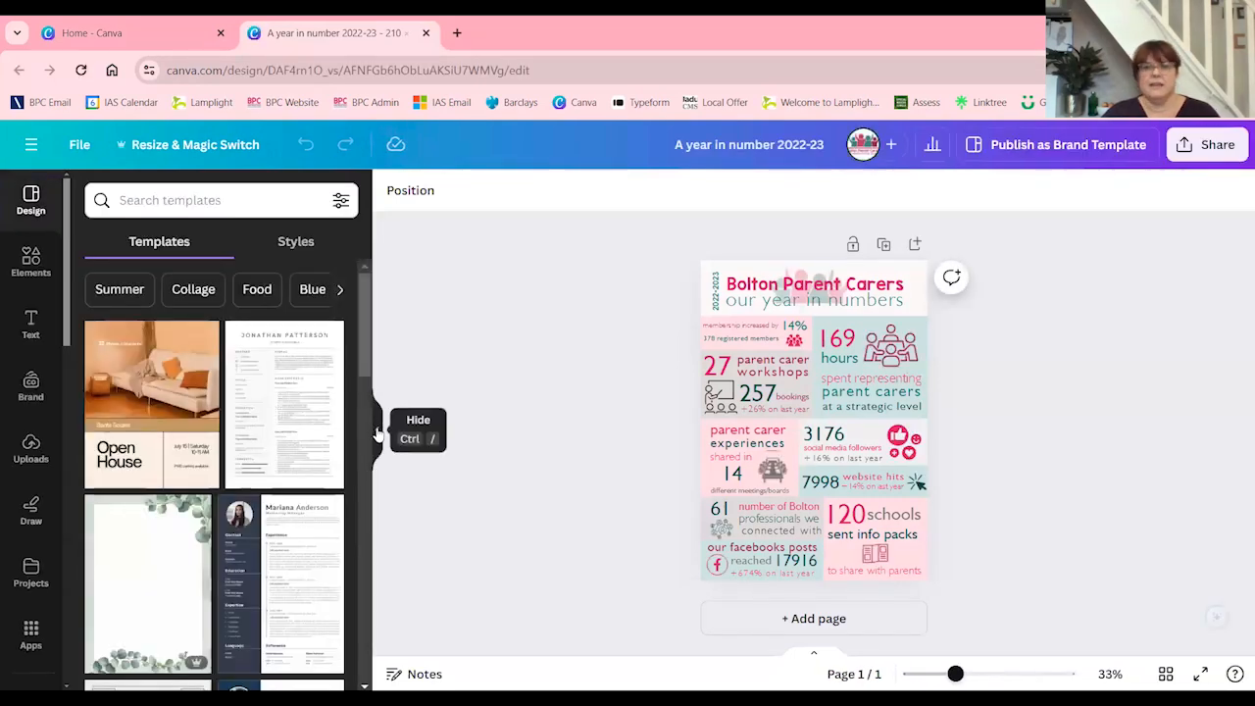
Hide the templates panel, enlarge the year-in-numbers infographic to 40% to examine its statistics, and close the design
left_click(376, 438)
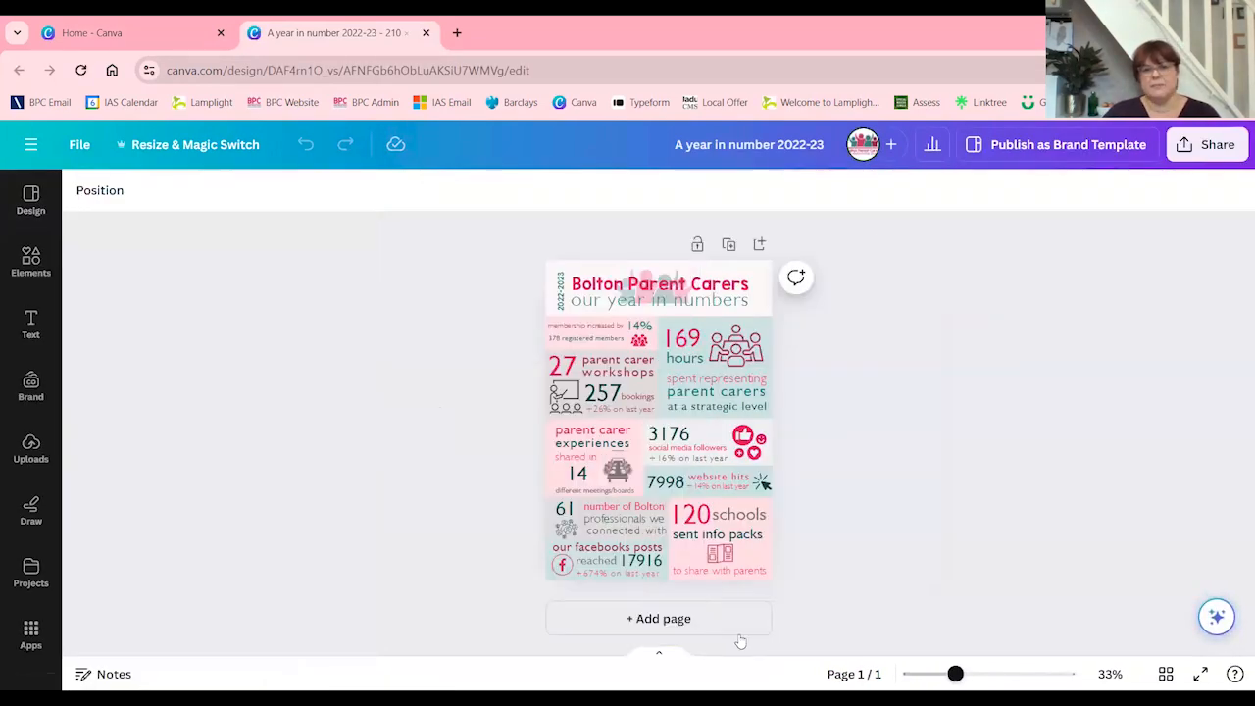
mouse_move(956, 676)
left_mouse_down()
mouse_move(984, 687)
mouse_move(966, 686)
left_mouse_up()
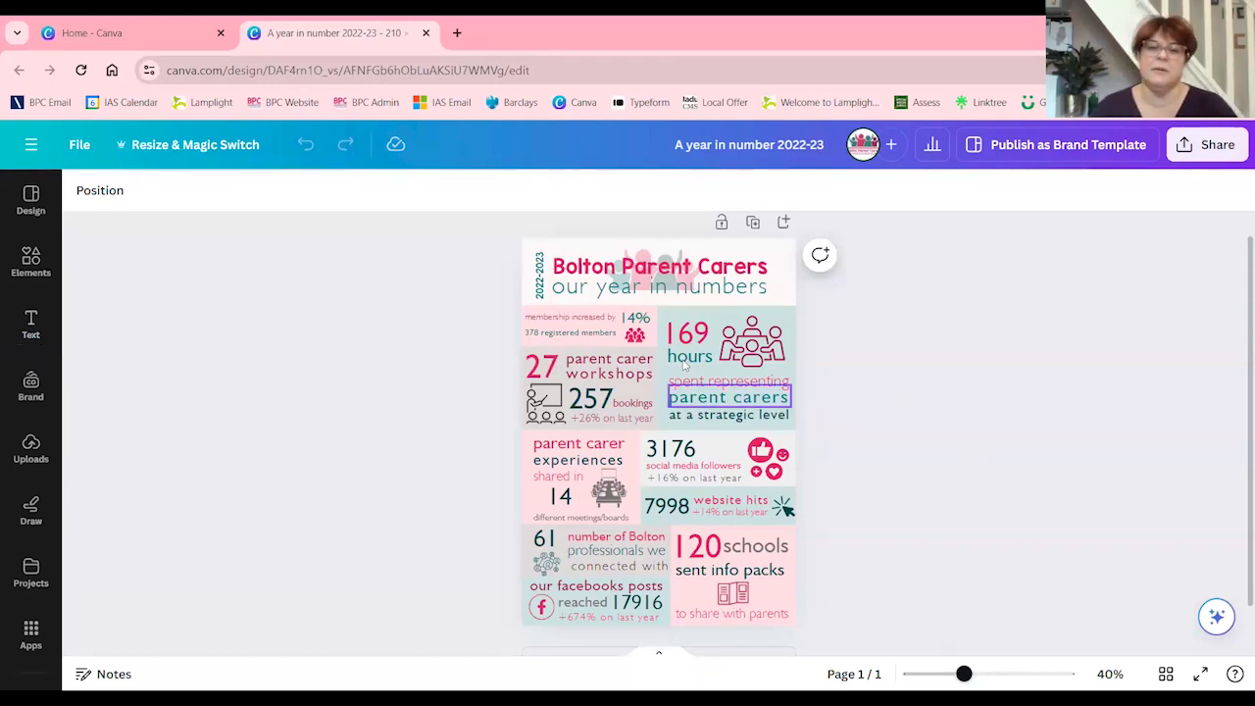
left_click(426, 33)
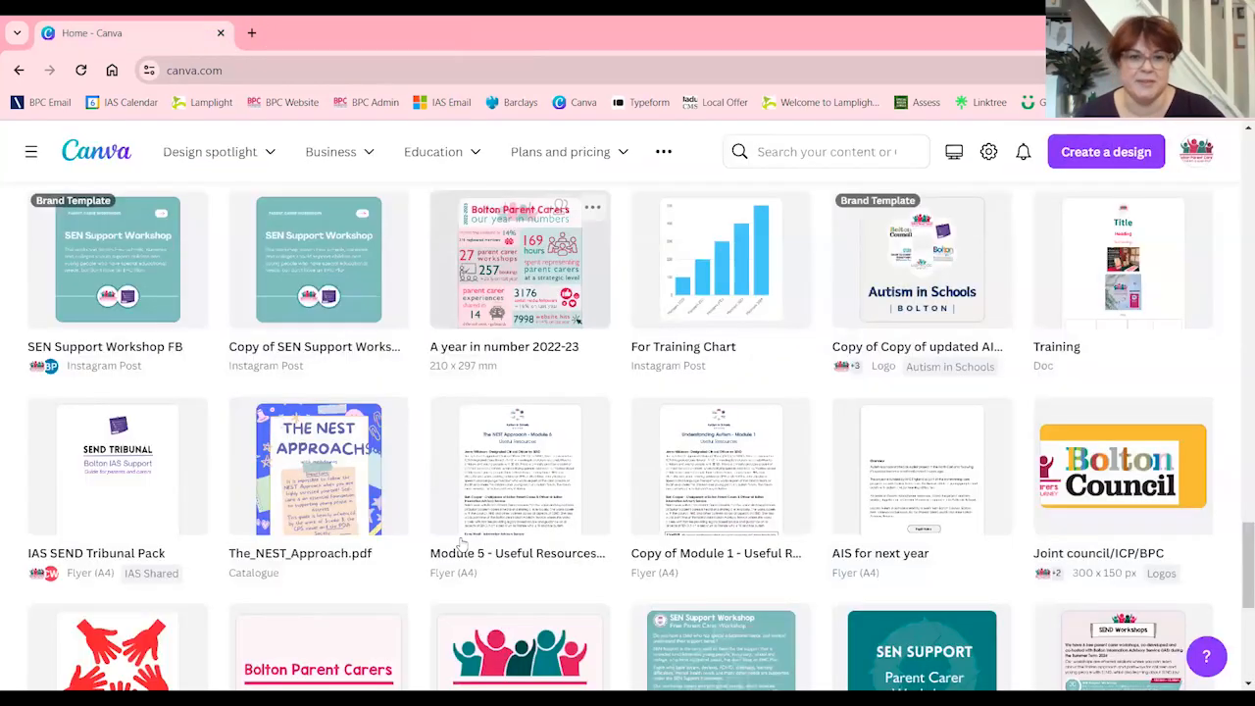
Open Copy of A year in number 2022-23, the version with the new office section, from the recent designs
scroll(461, 544, "up", 20)
scroll(460, 540, "down", 4)
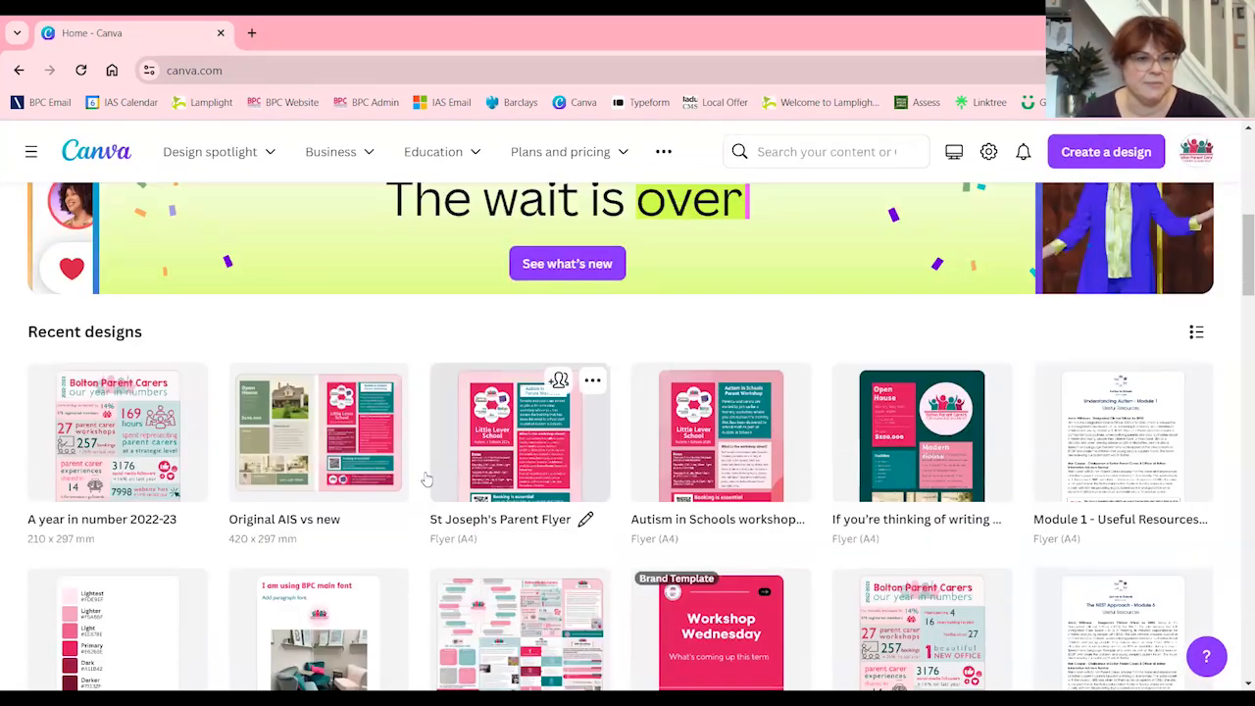
scroll(221, 451, "down", 1)
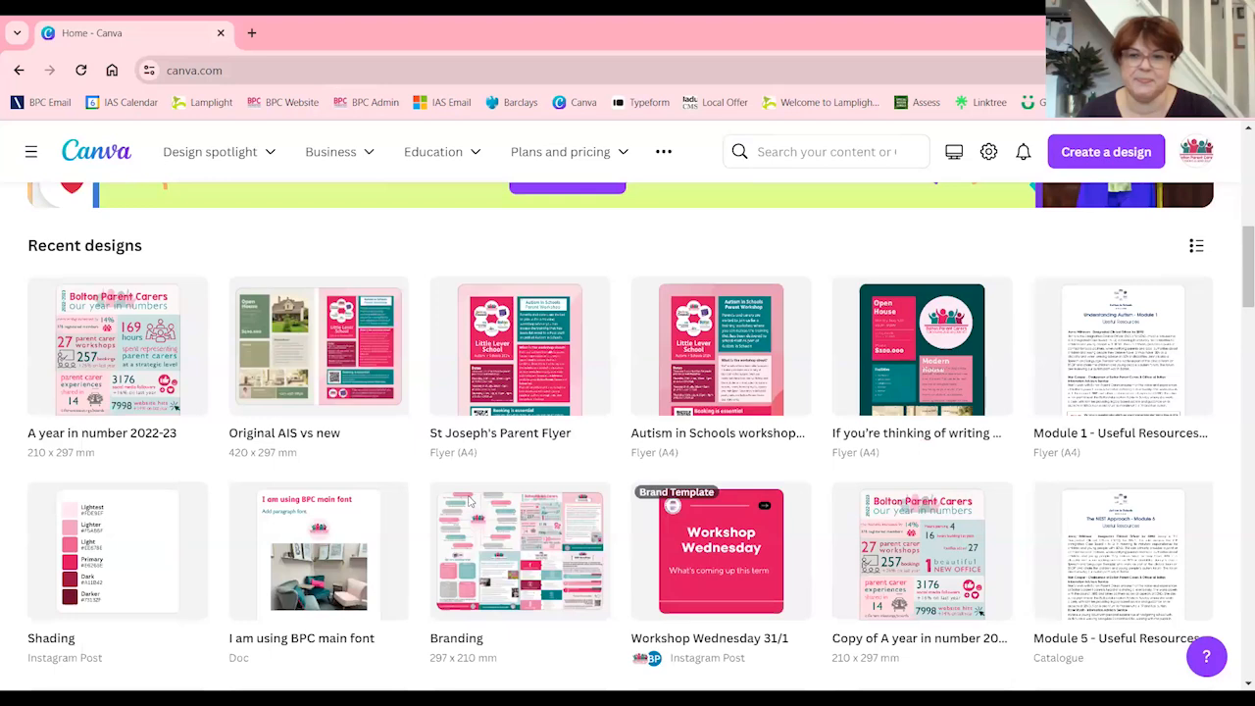
left_click(929, 560)
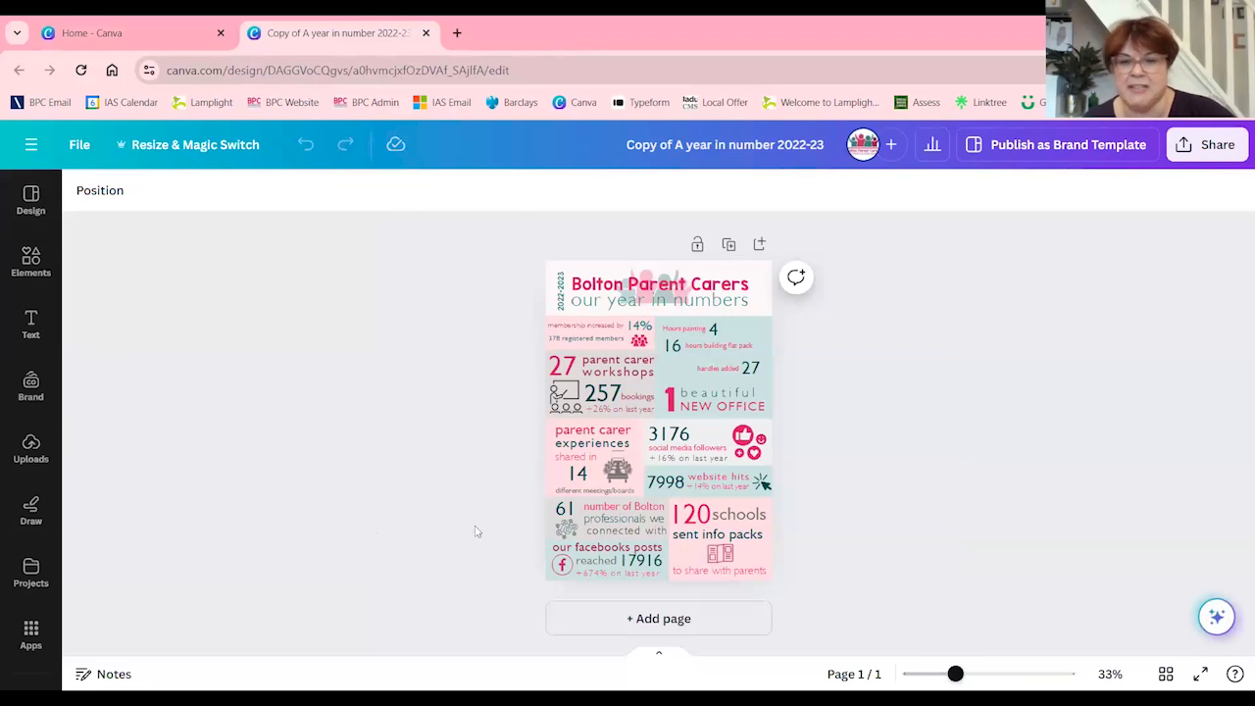
Enlarge the copied infographic to 65% and examine its statistics blocks and new office section
left_click_drag(955, 673, 969, 673)
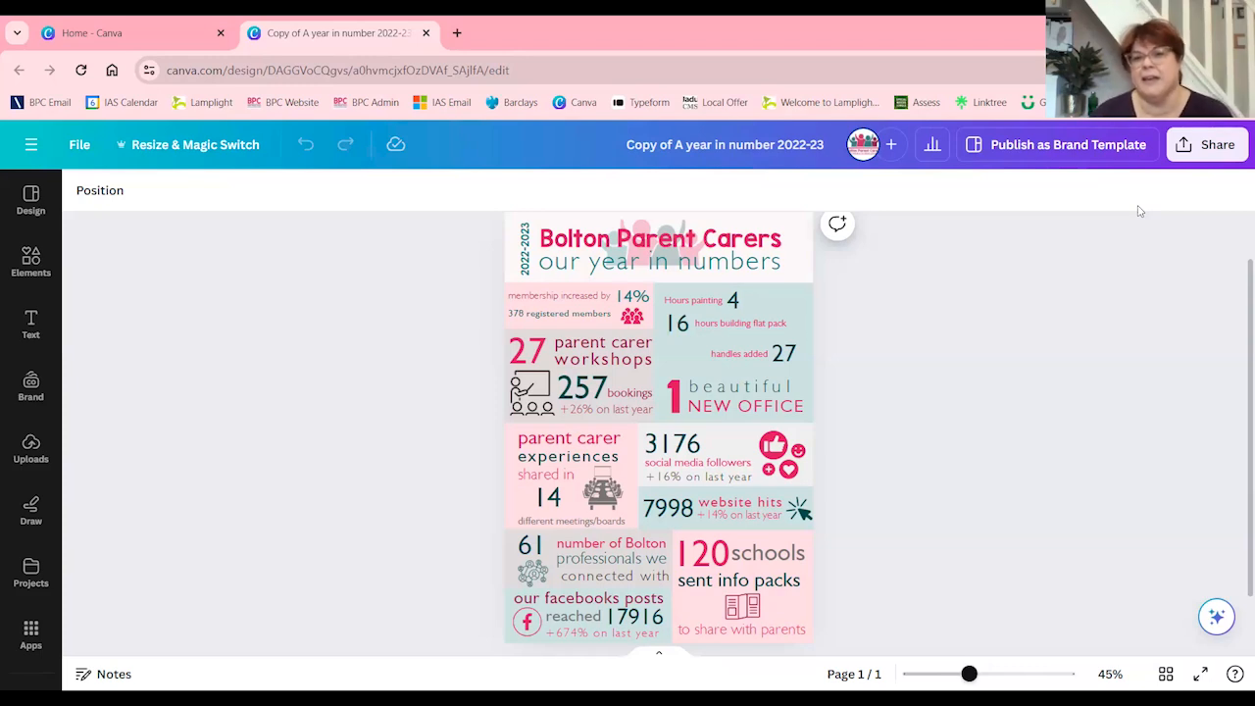
left_click_drag(971, 673, 985, 673)
scroll(937, 448, "down", 2)
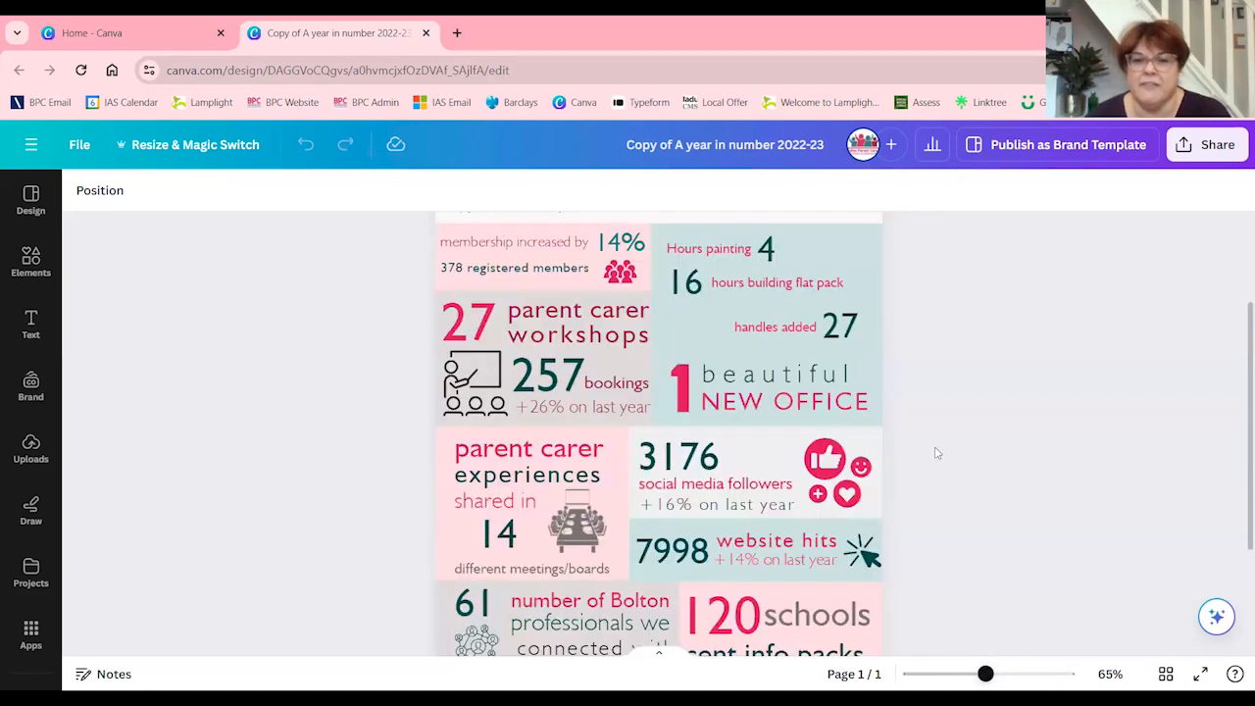
scroll(936, 448, "up", 2)
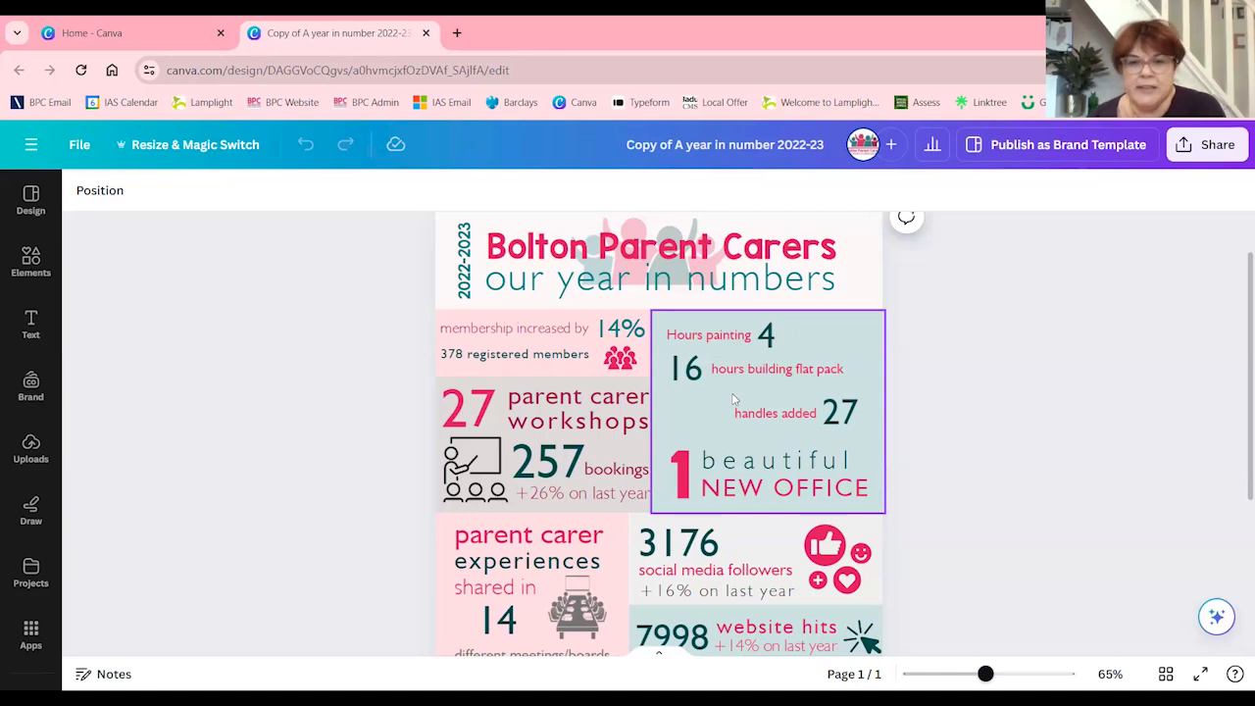
Increase the letter spacing of the word "beautiful" so it spans the width of NEW OFFICE below it
left_click(770, 468)
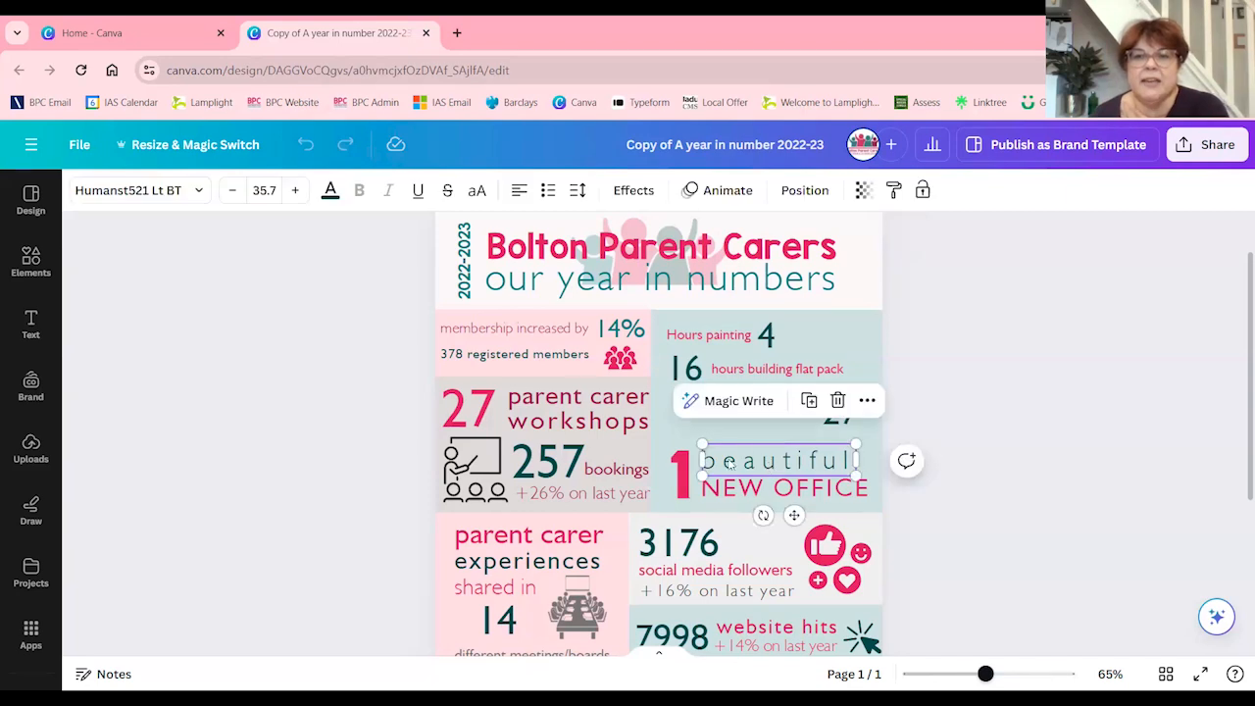
left_click(578, 191)
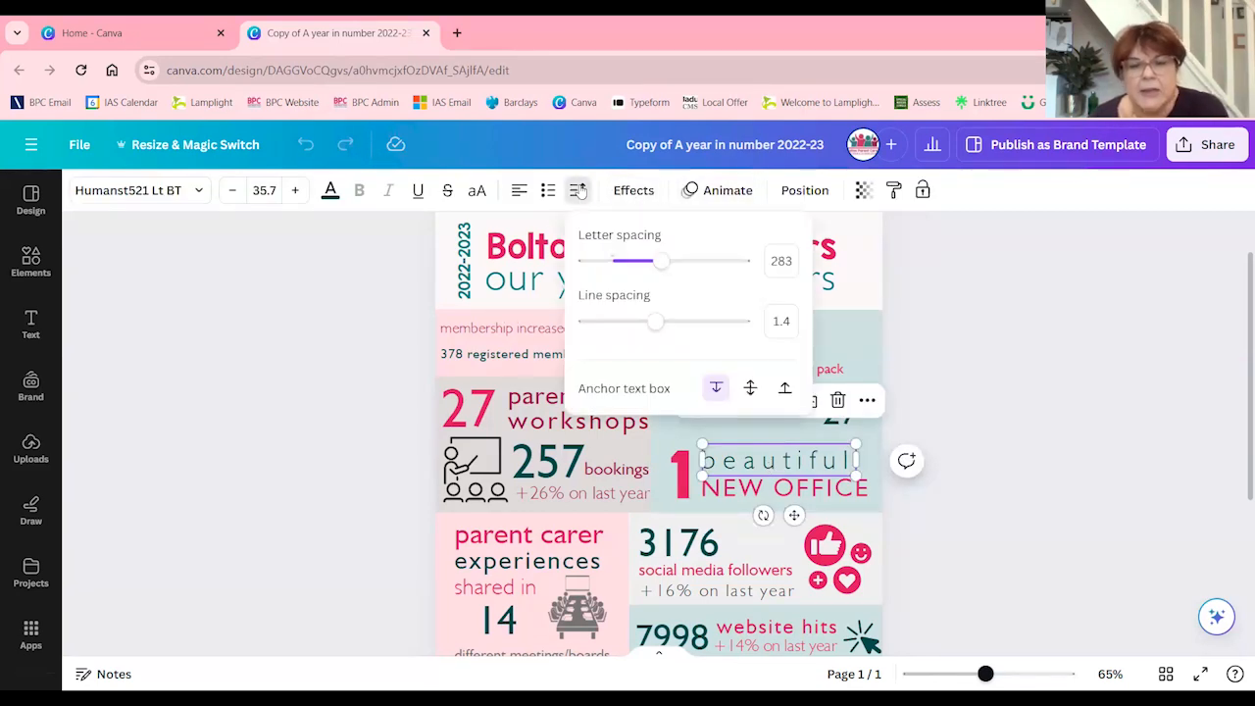
left_click_drag(662, 261, 678, 263)
left_click(981, 395)
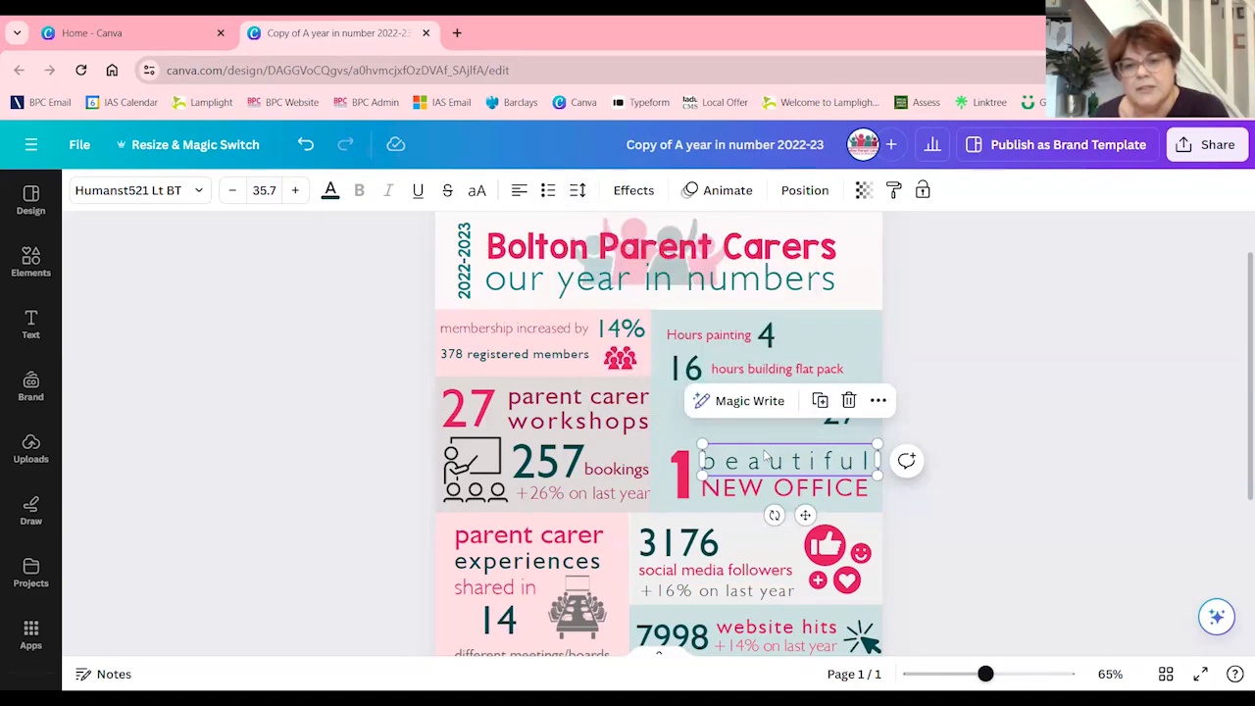
left_click(747, 501)
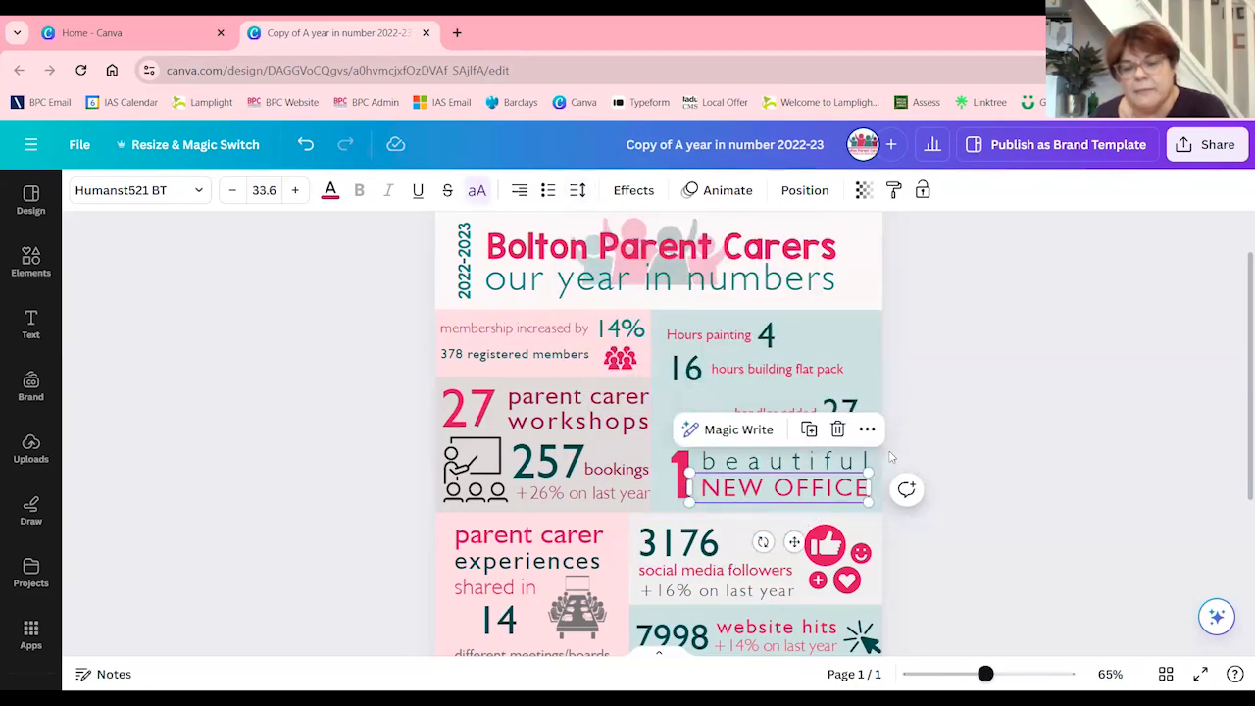
Search the elements library for "paint" and limit the results to graphics
left_click(821, 329)
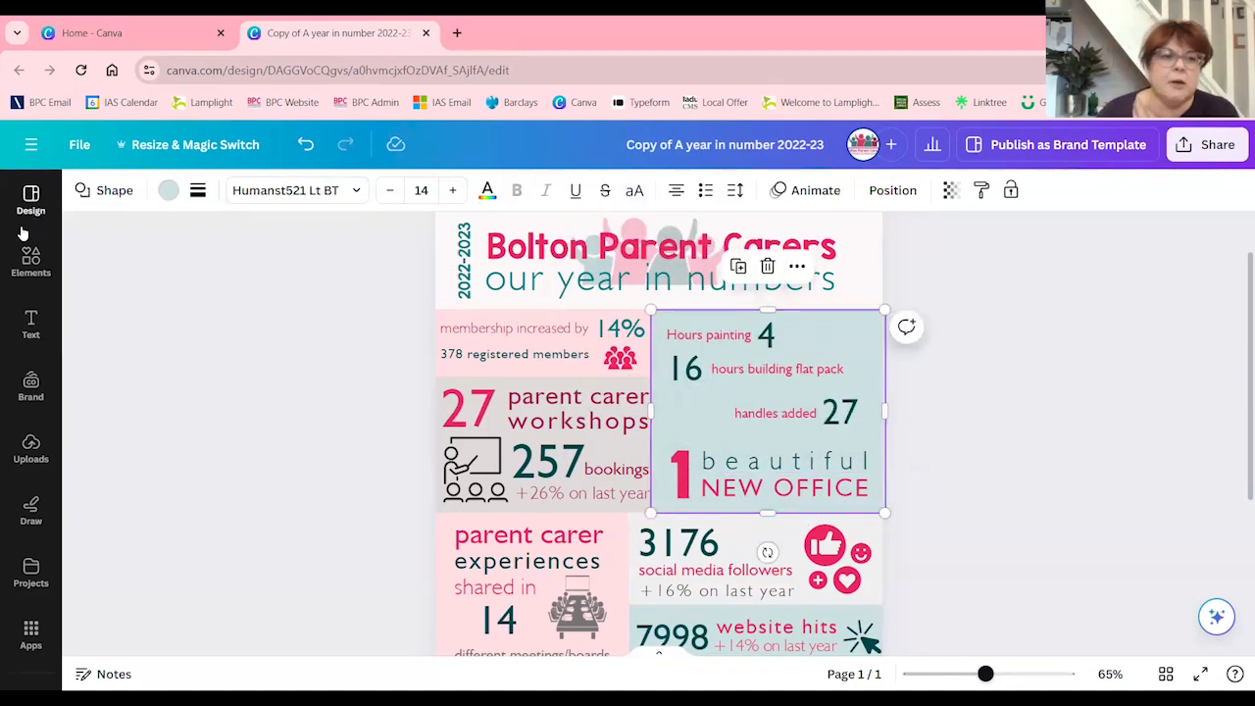
left_click(30, 260)
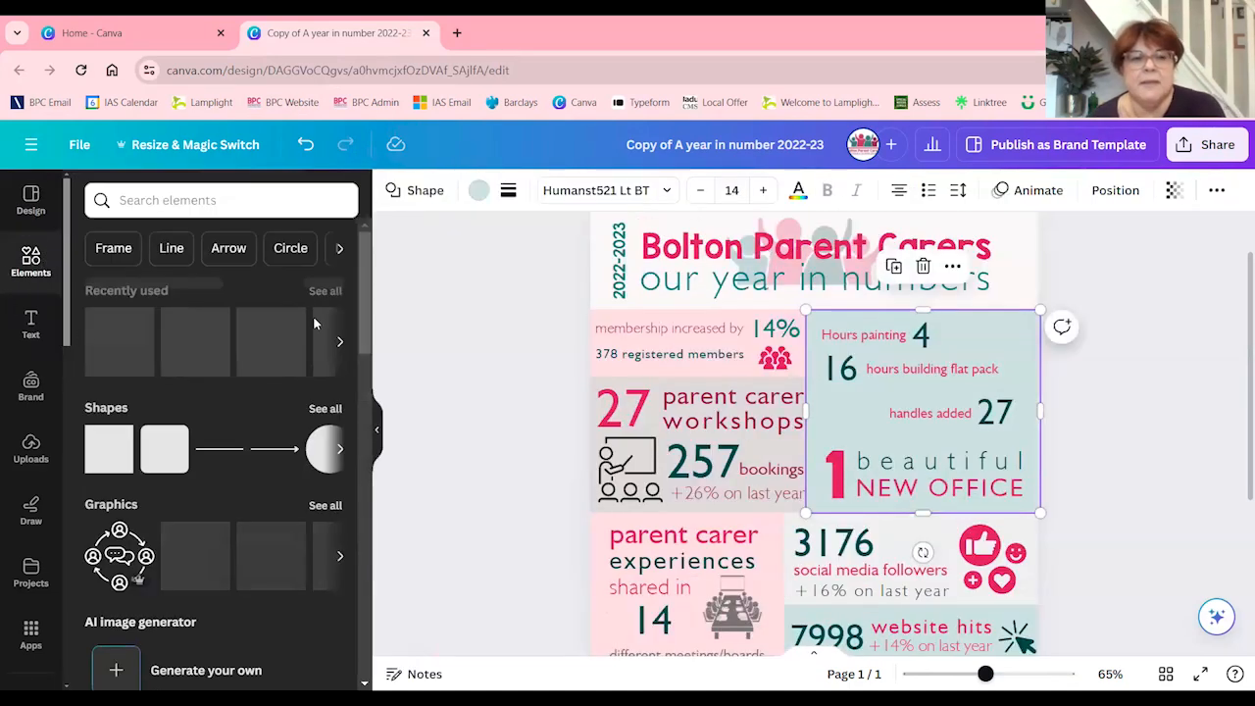
left_click(191, 202)
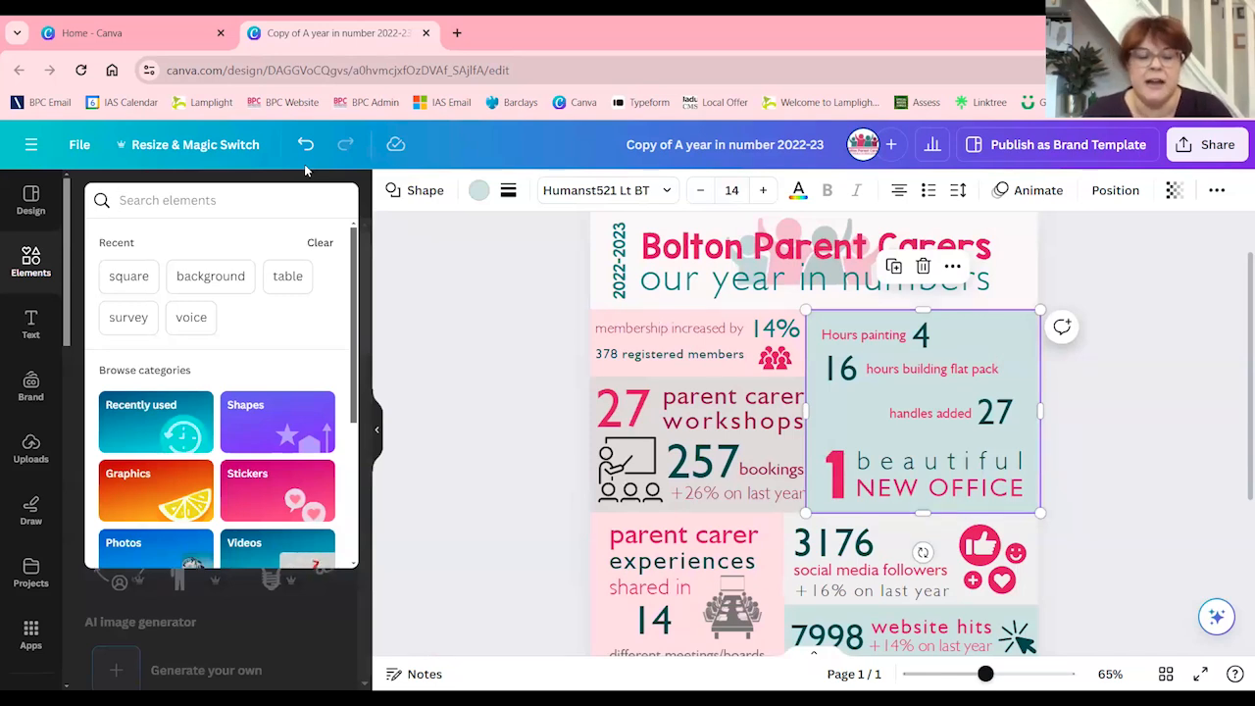
type("paint")
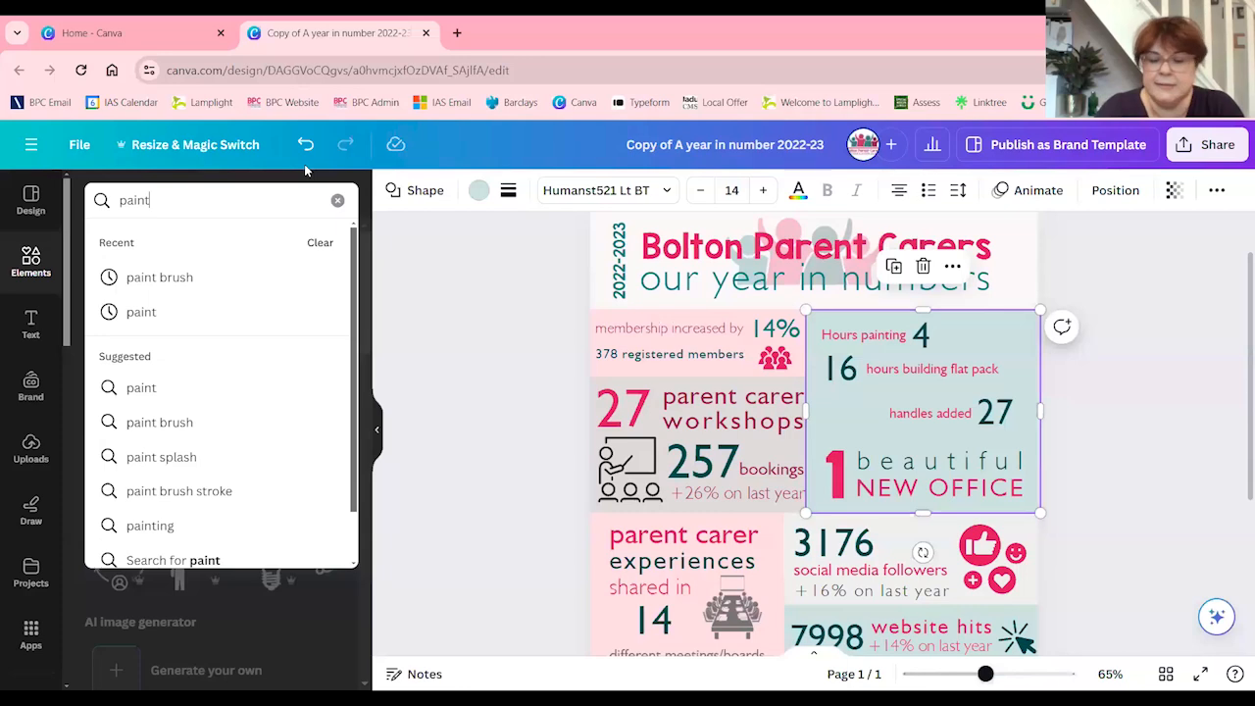
key("Return")
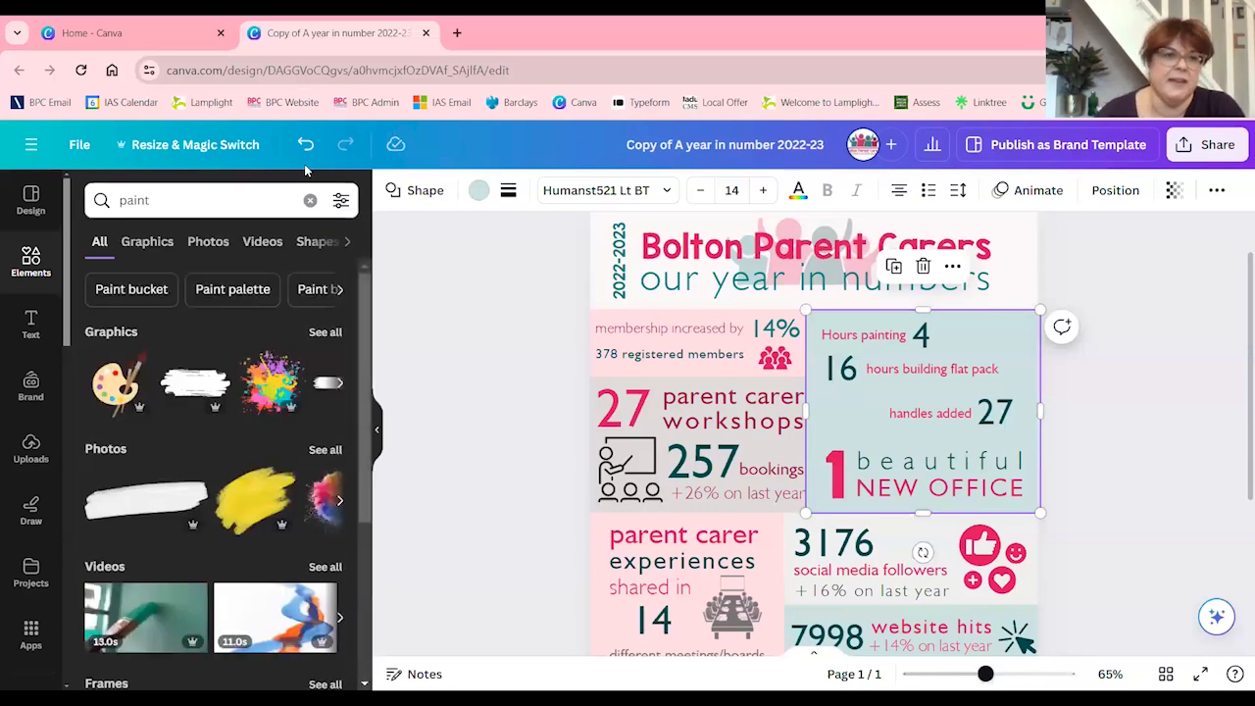
left_click(149, 243)
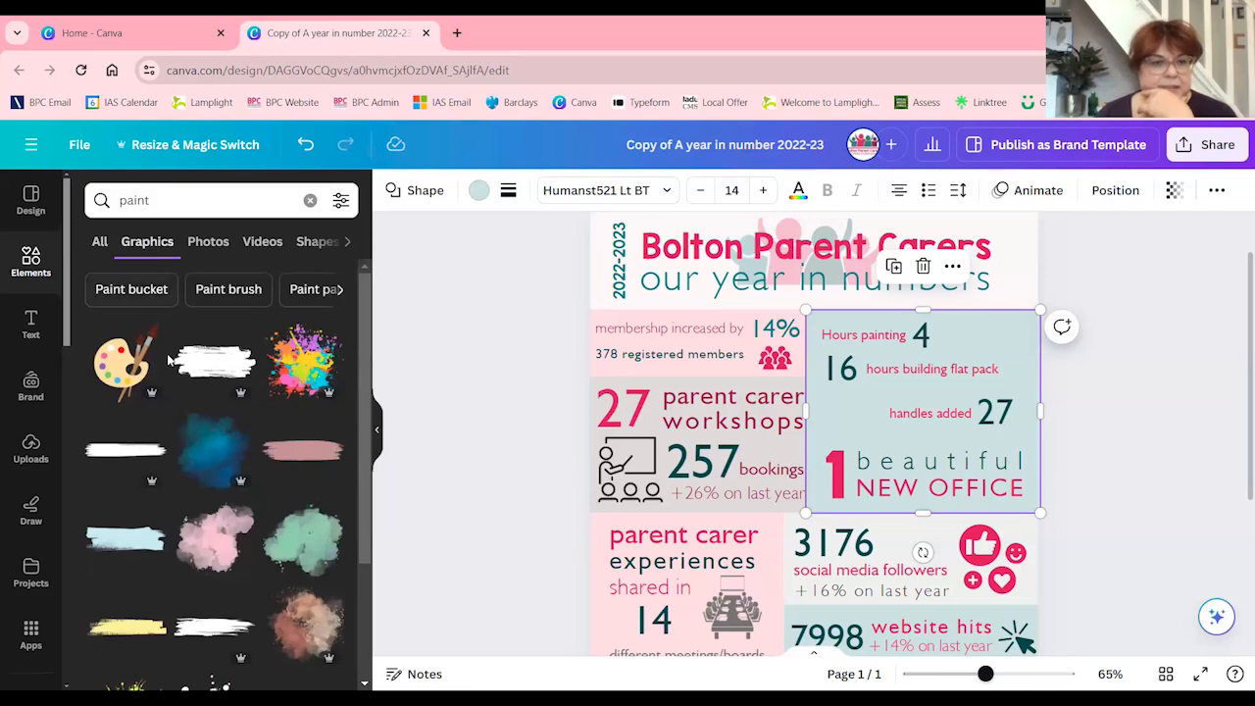
Browse the paint graphics for an illustration that suits the hours painting statistic
scroll(176, 382, "down", 10)
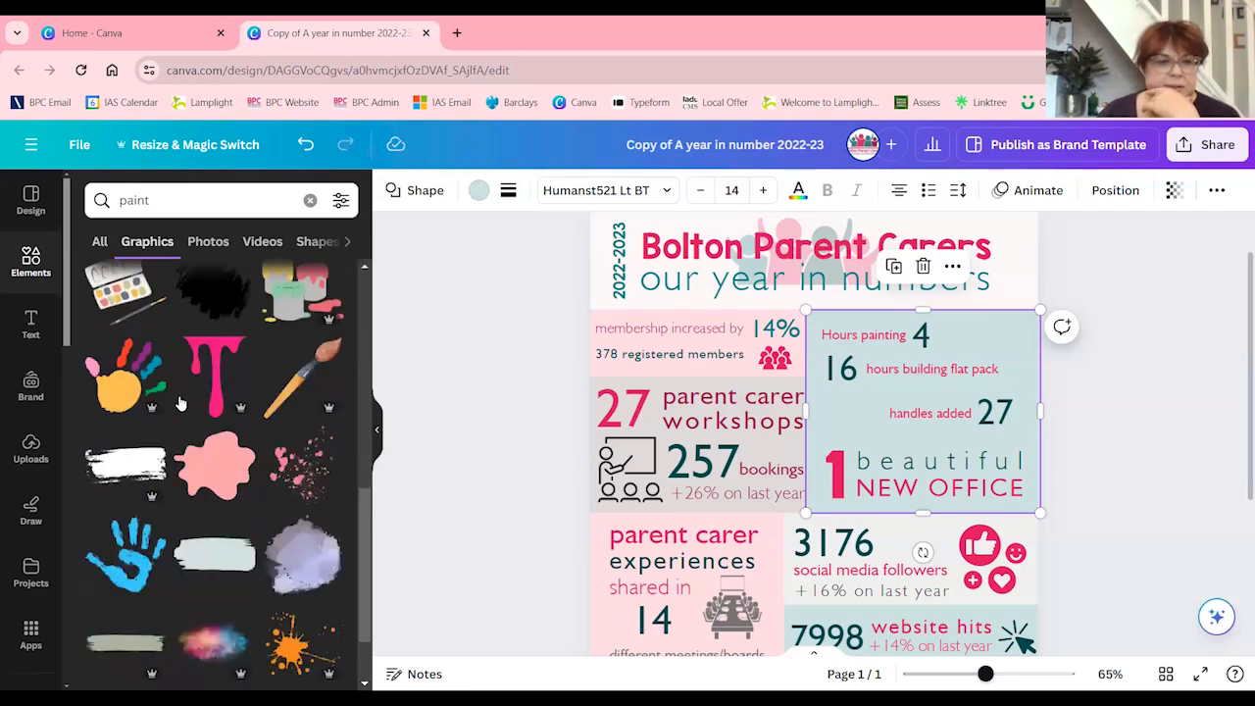
scroll(180, 402, "down", 4)
scroll(181, 402, "down", 10)
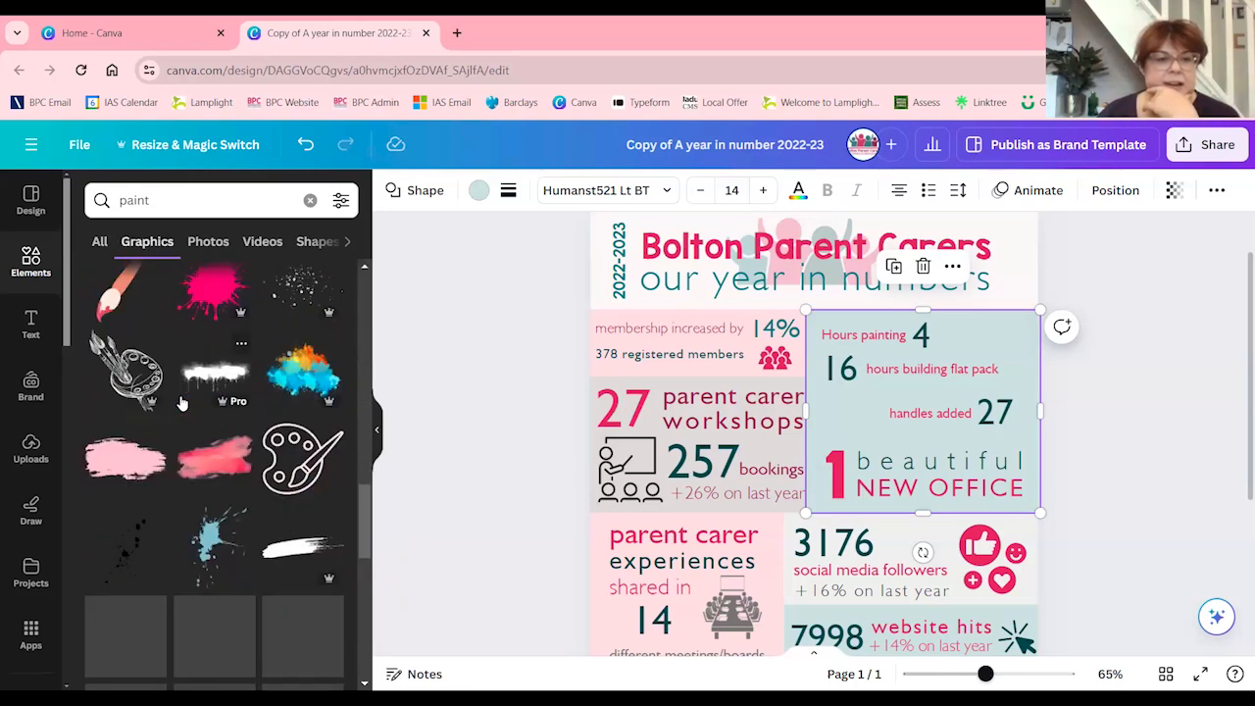
scroll(189, 416, "down", 5)
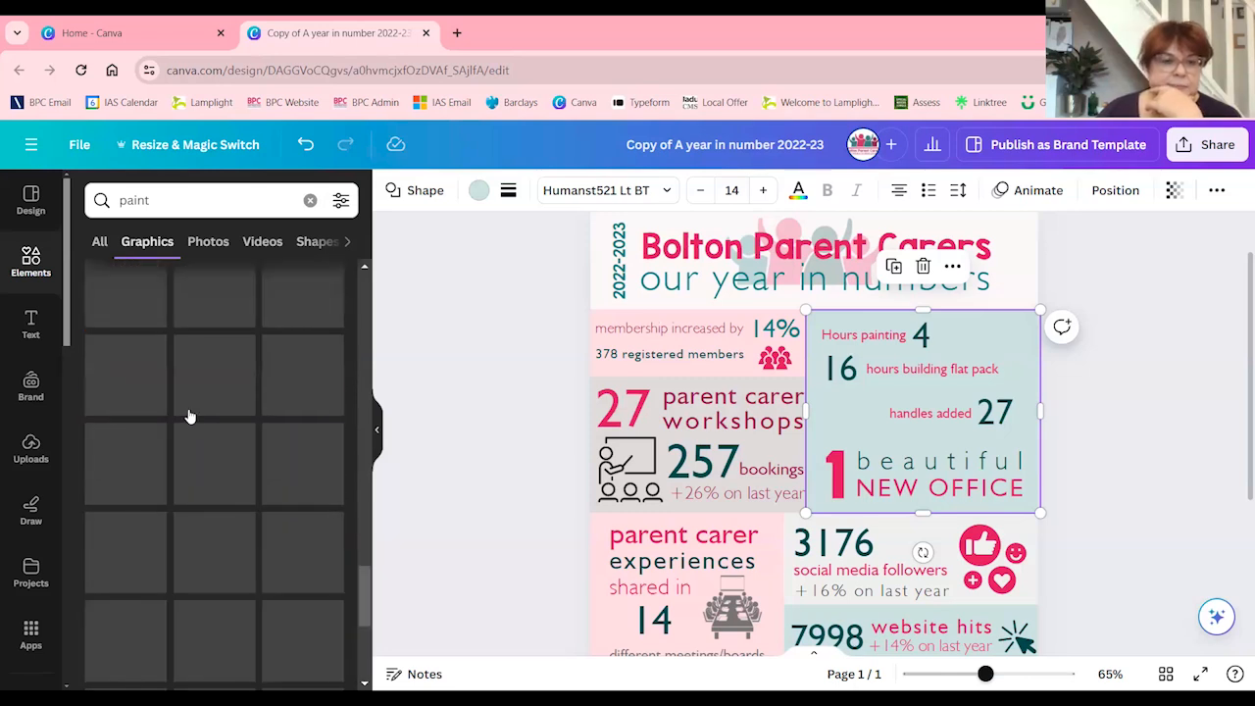
scroll(190, 416, "down", 4)
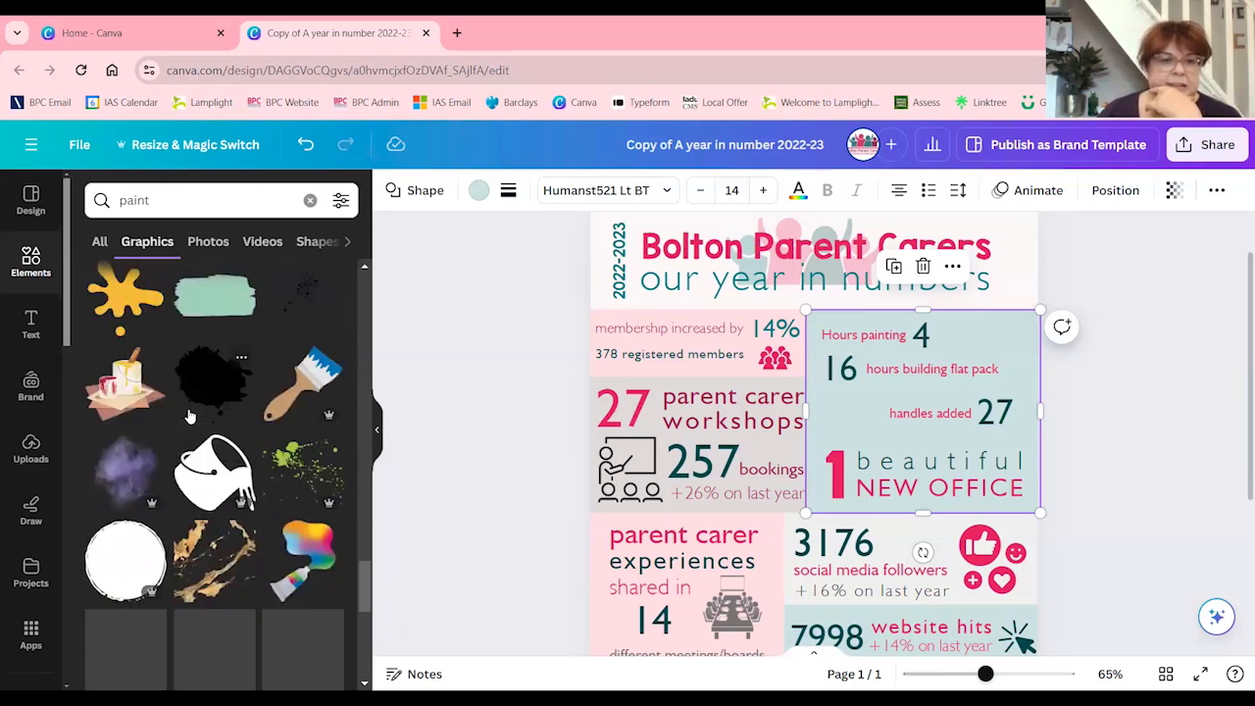
scroll(191, 417, "down", 1)
scroll(191, 417, "up", 2)
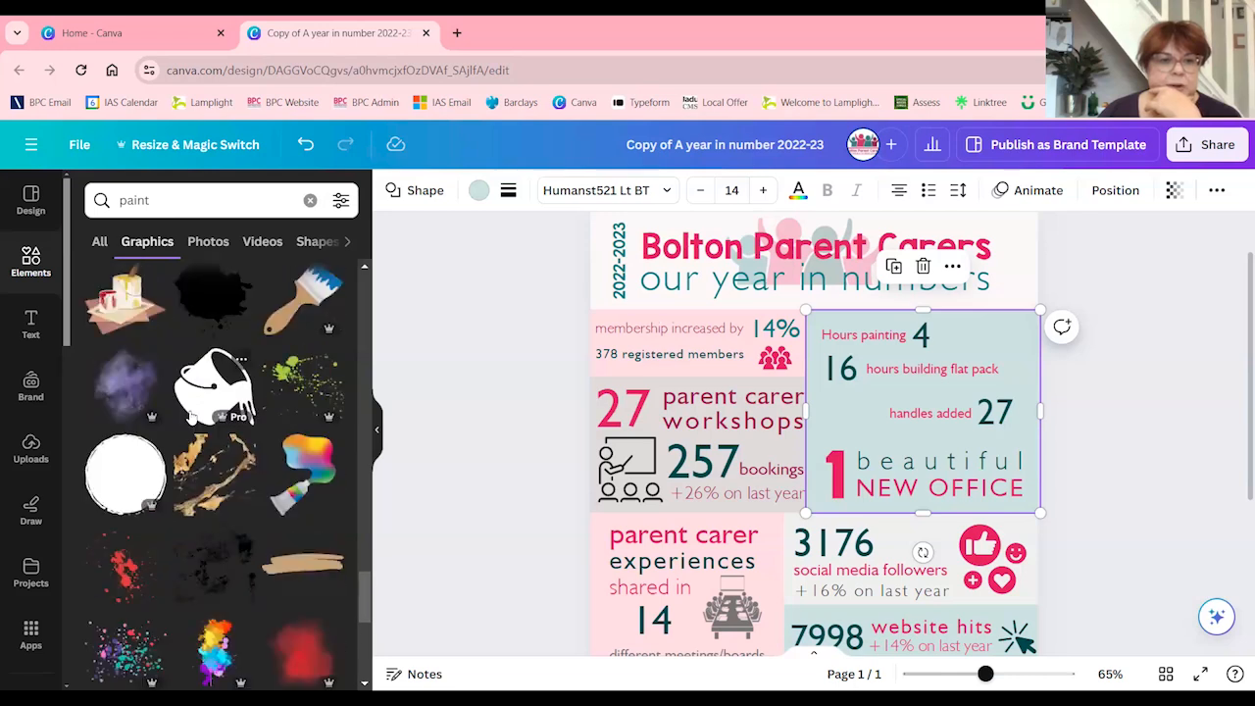
scroll(196, 449, "up", 1)
Refine the graphics search to "paint pot"
left_click(182, 201)
type("pot")
key("Return")
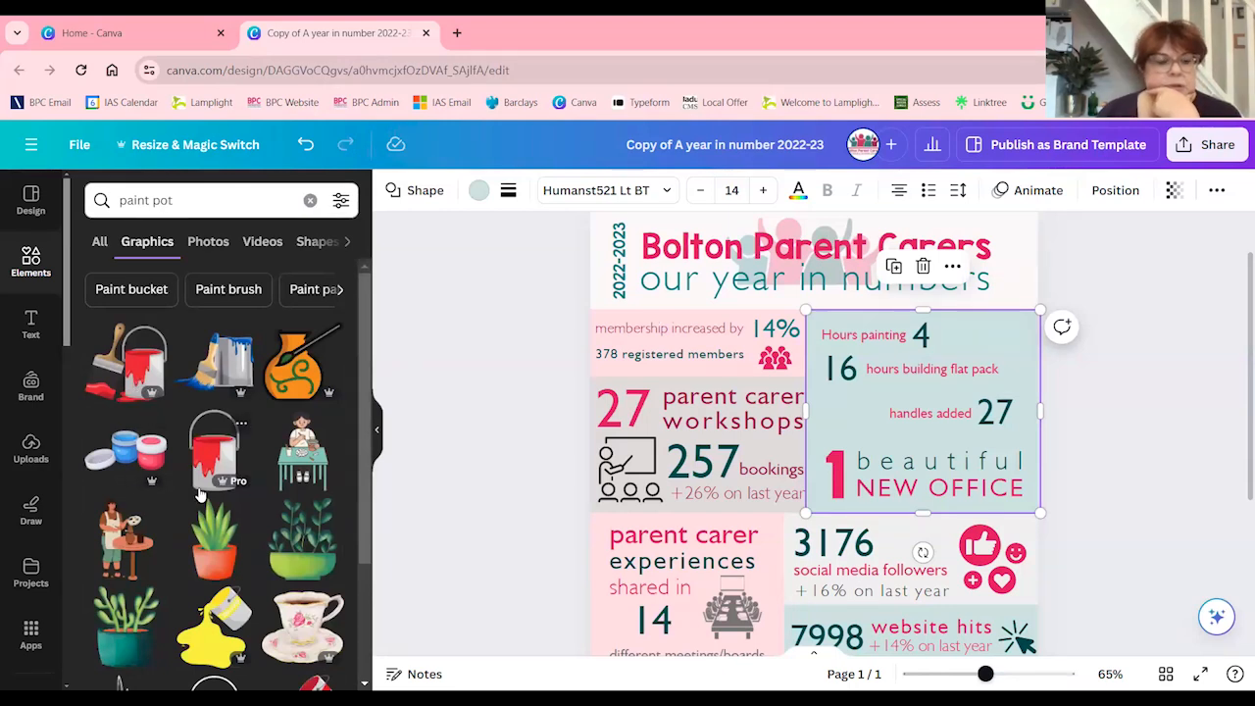
Add the black outline graphic of a tipped, spilling paint pot, shrink it and place it beside the "Hours painting 4" statistic
scroll(199, 496, "down", 2)
scroll(199, 495, "down", 3)
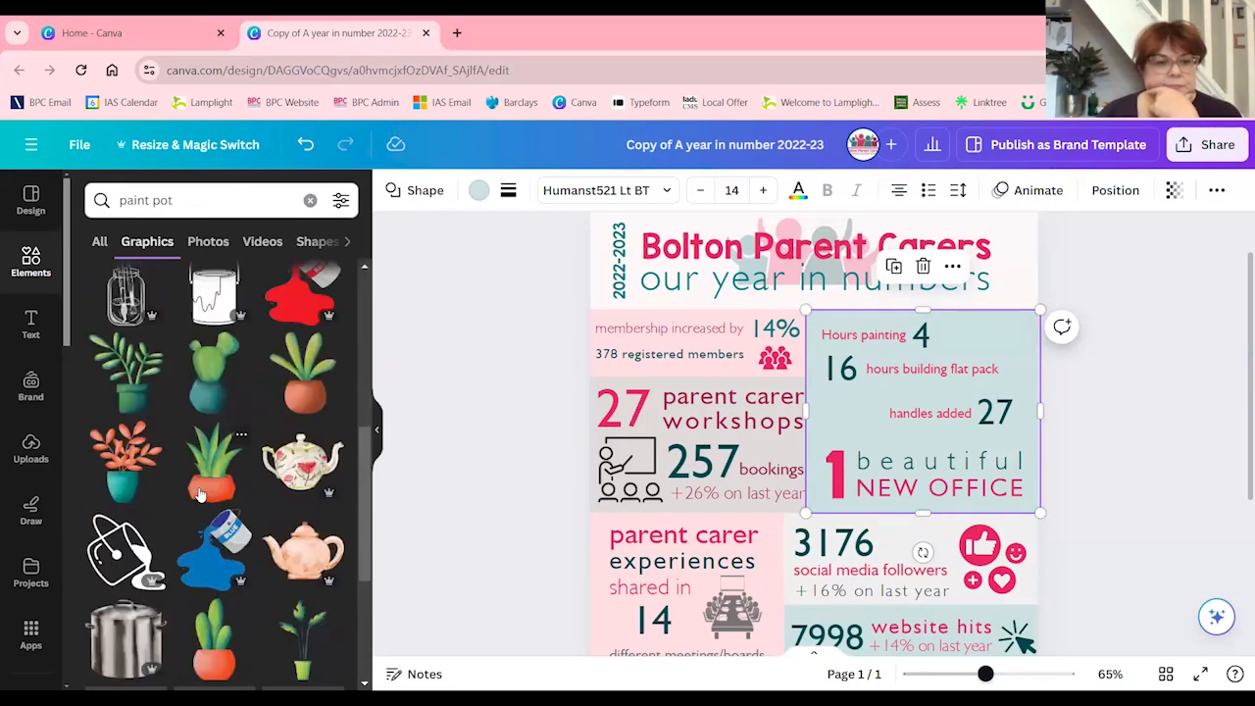
left_click(115, 545)
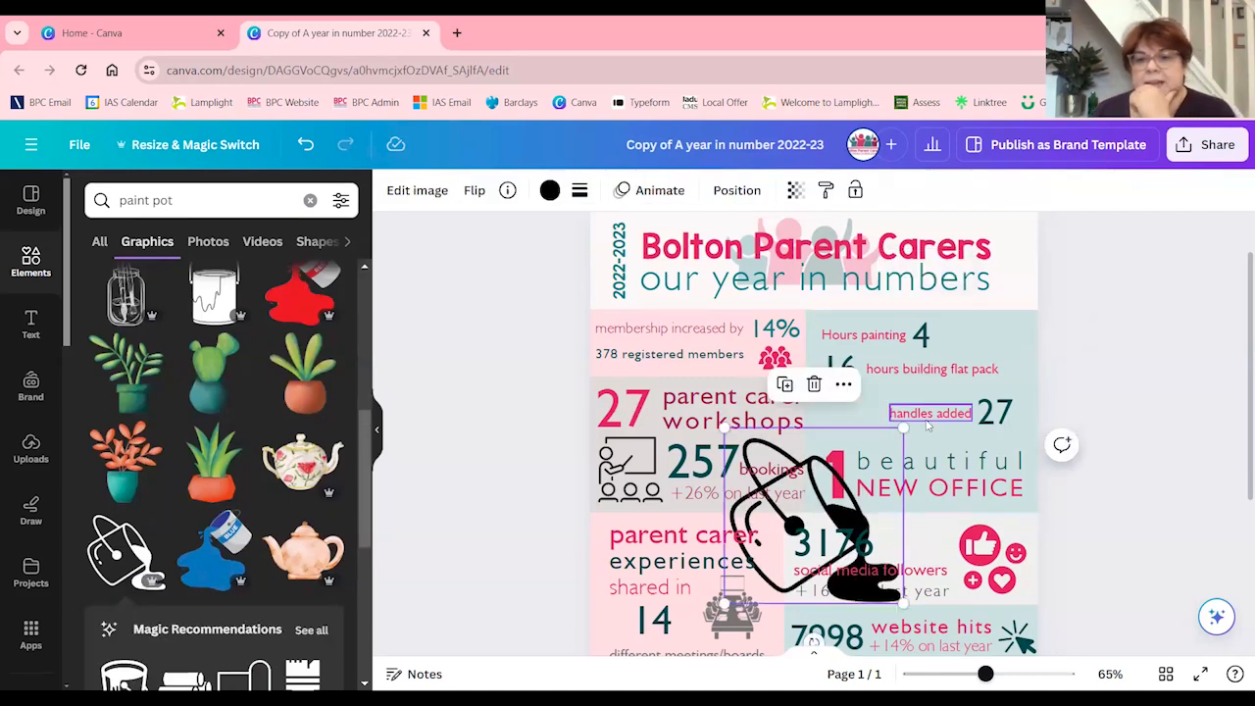
mouse_move(822, 465)
left_mouse_down()
mouse_move(851, 460)
mouse_move(959, 317)
left_mouse_up()
left_click_drag(1040, 454, 960, 375)
left_click_drag(895, 316, 975, 325)
left_click_drag(1042, 287, 1001, 323)
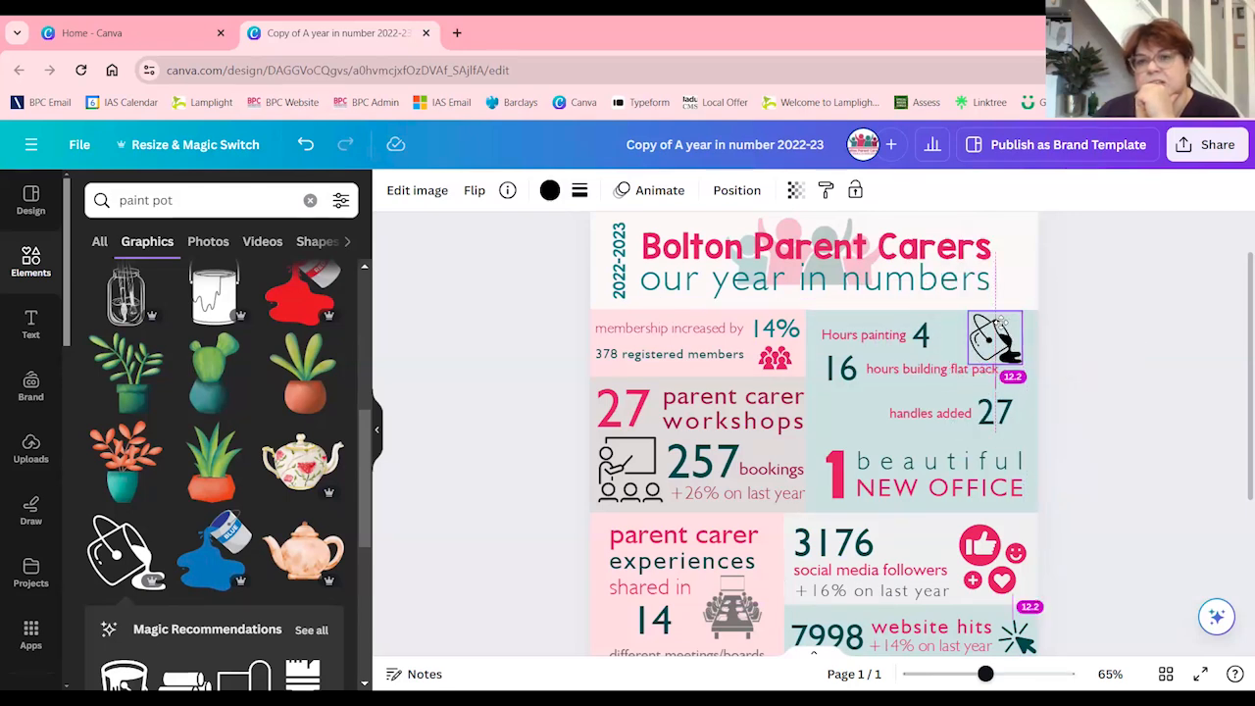
Flip the paint pot graphic horizontally and shift it slightly closer to the 4
left_click(376, 430)
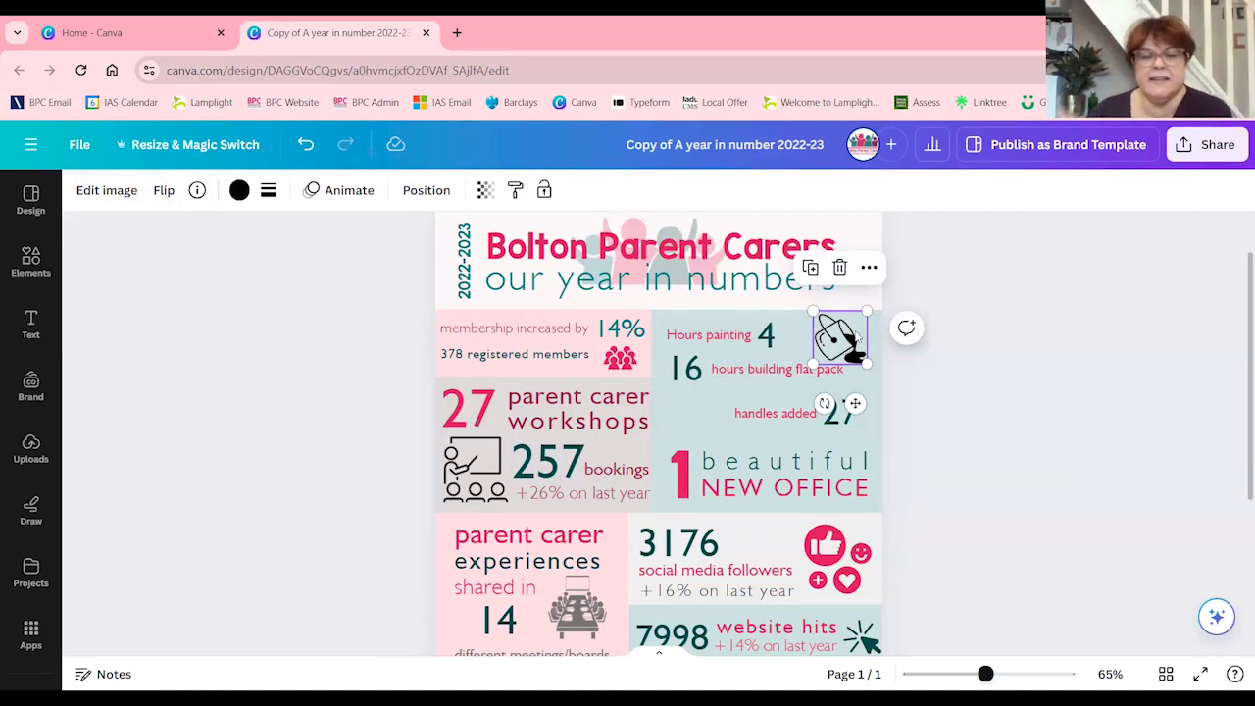
left_click(163, 190)
left_click(220, 235)
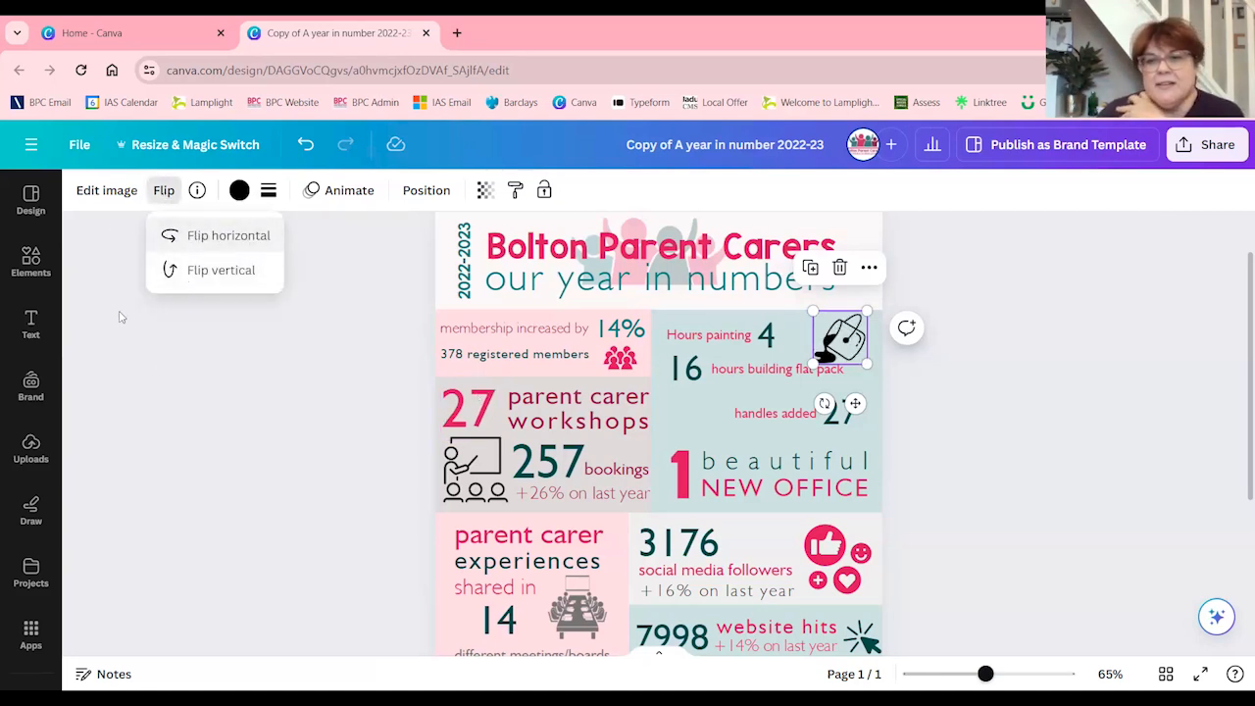
left_click_drag(845, 345, 831, 340)
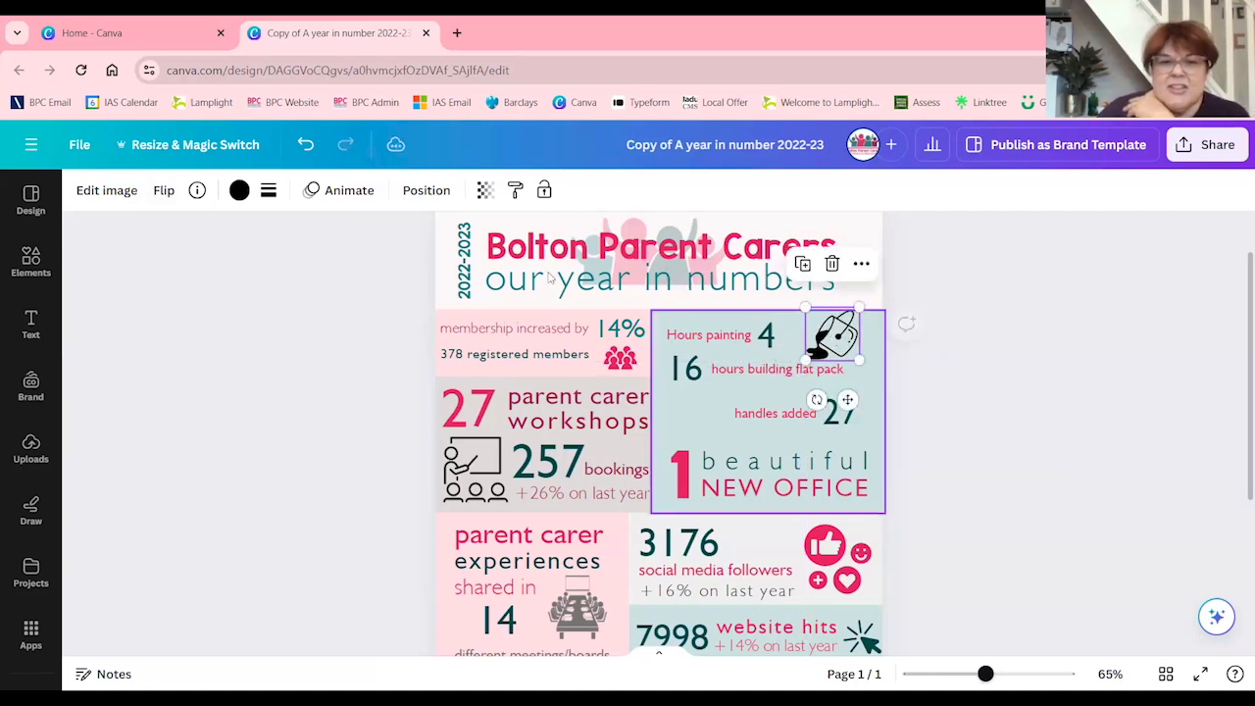
Recolour the paint pot graphic in the dark maroon brand colour and nudge it towards the 4
left_click(238, 190)
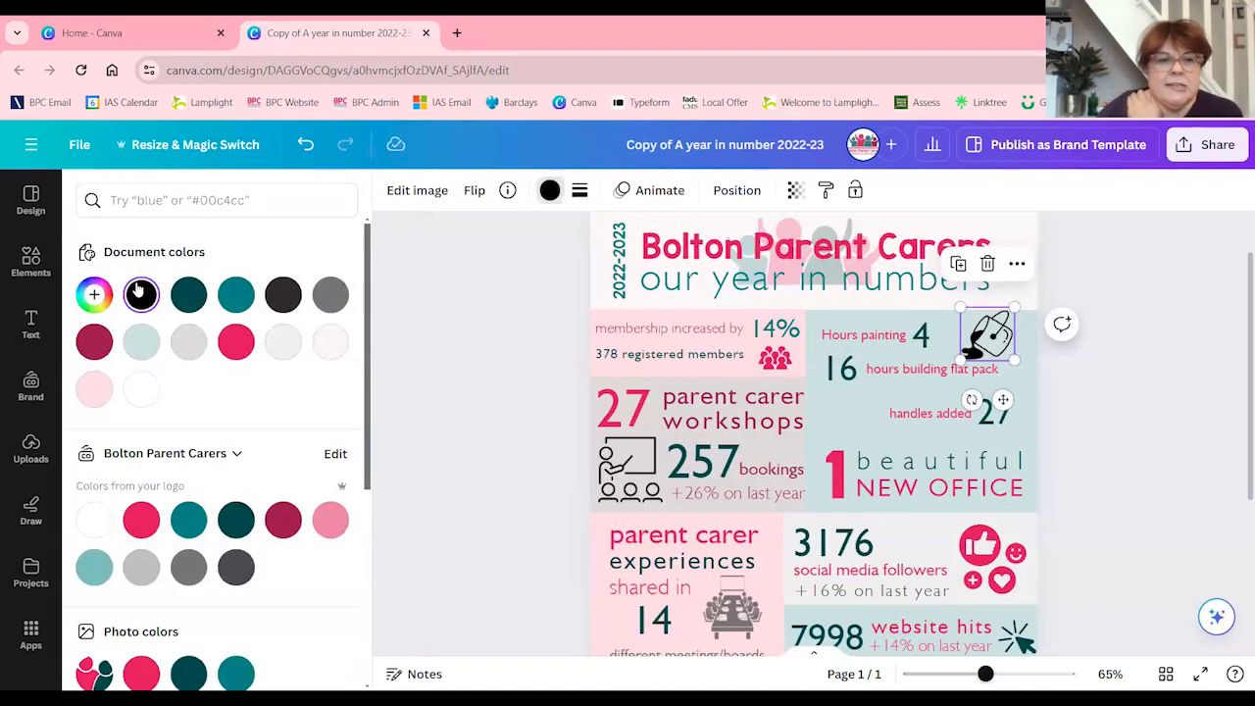
left_click(283, 519)
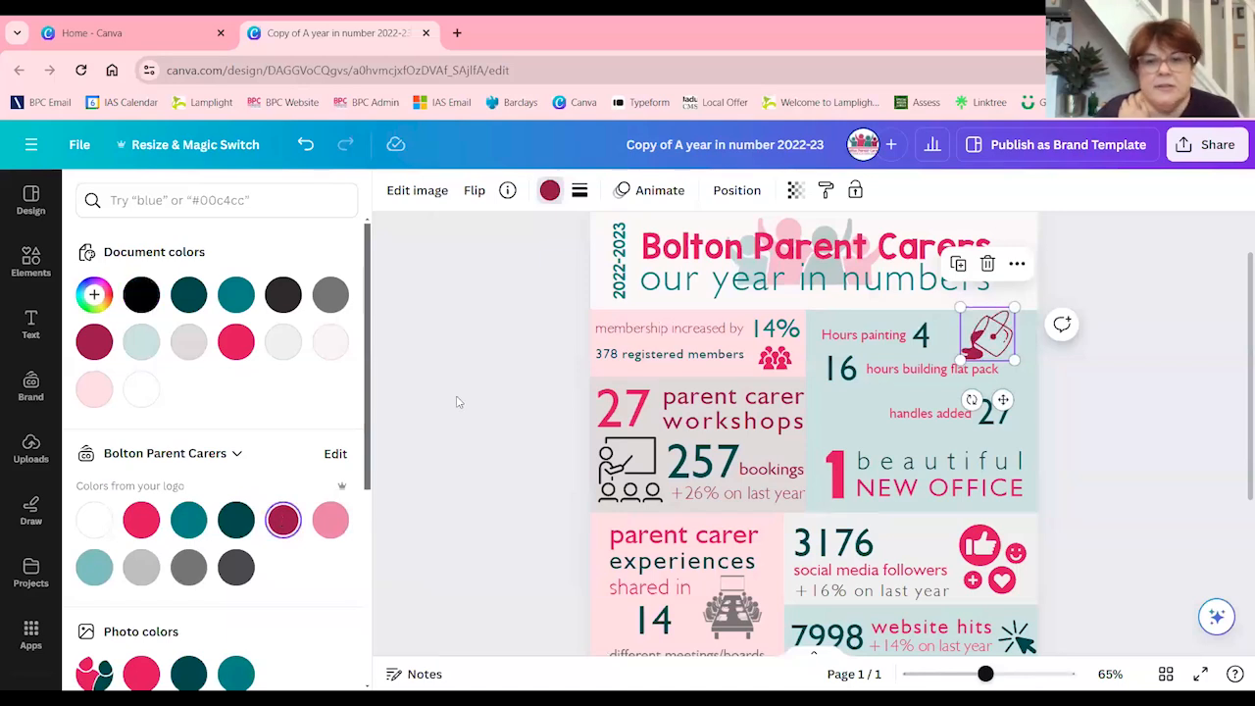
left_click(517, 387)
left_click_drag(835, 339, 827, 340)
left_click(754, 374)
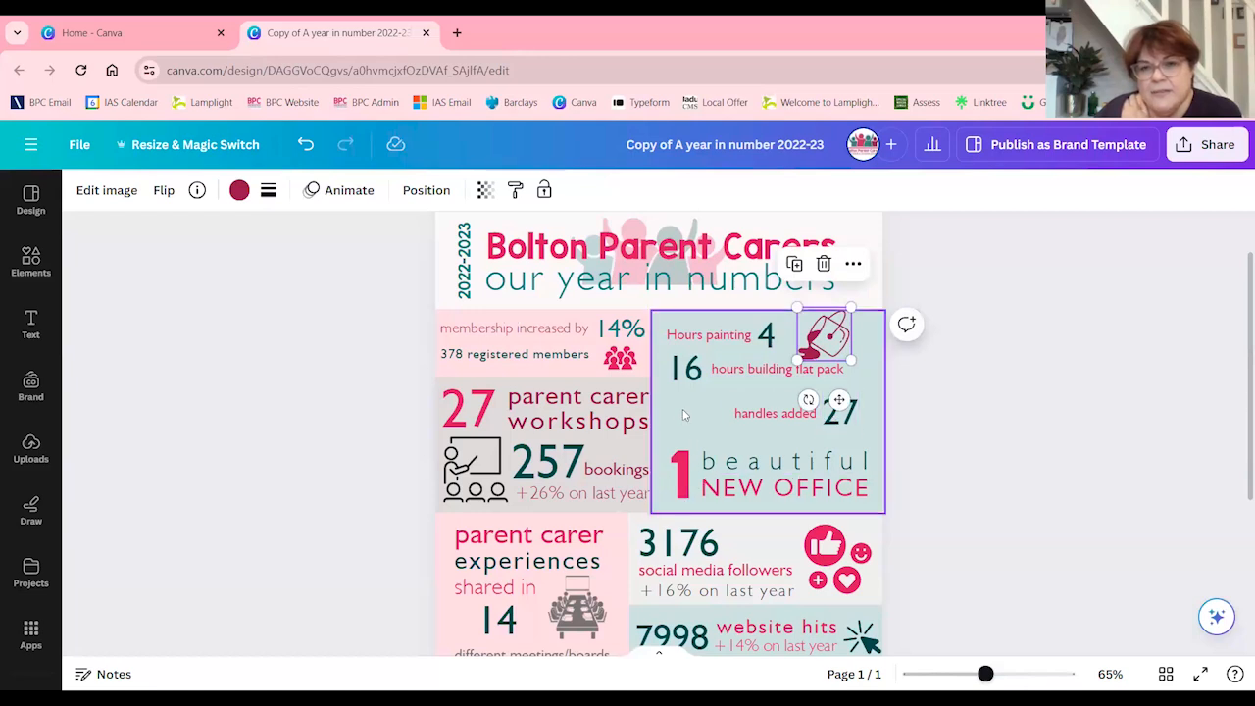
Search the elements library for "ikea" and limit the results to graphics
left_click(30, 267)
left_click(310, 200)
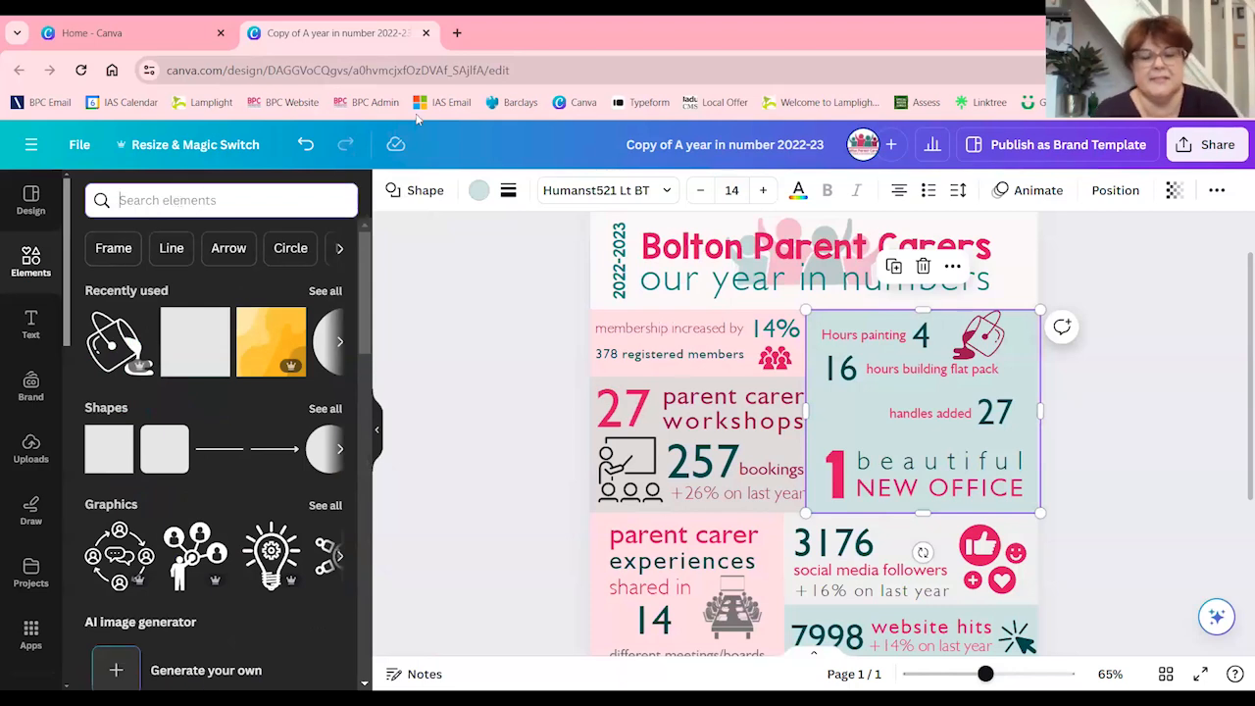
type("ikea")
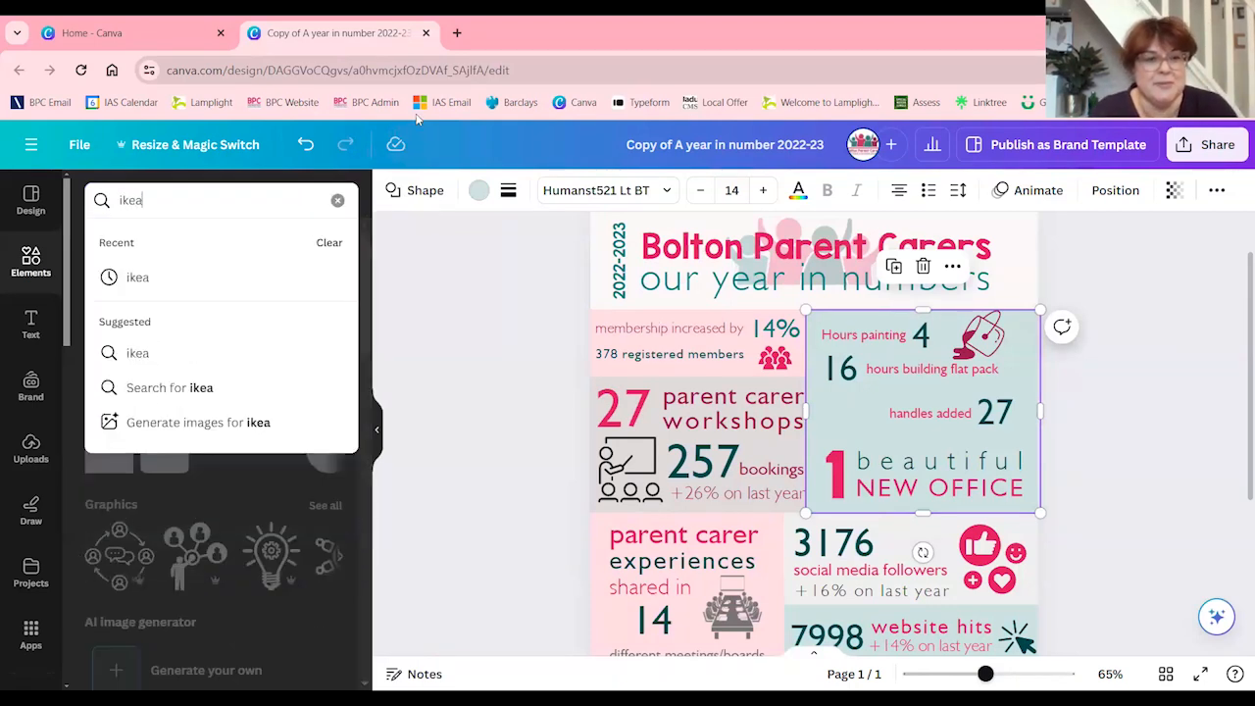
key("Return")
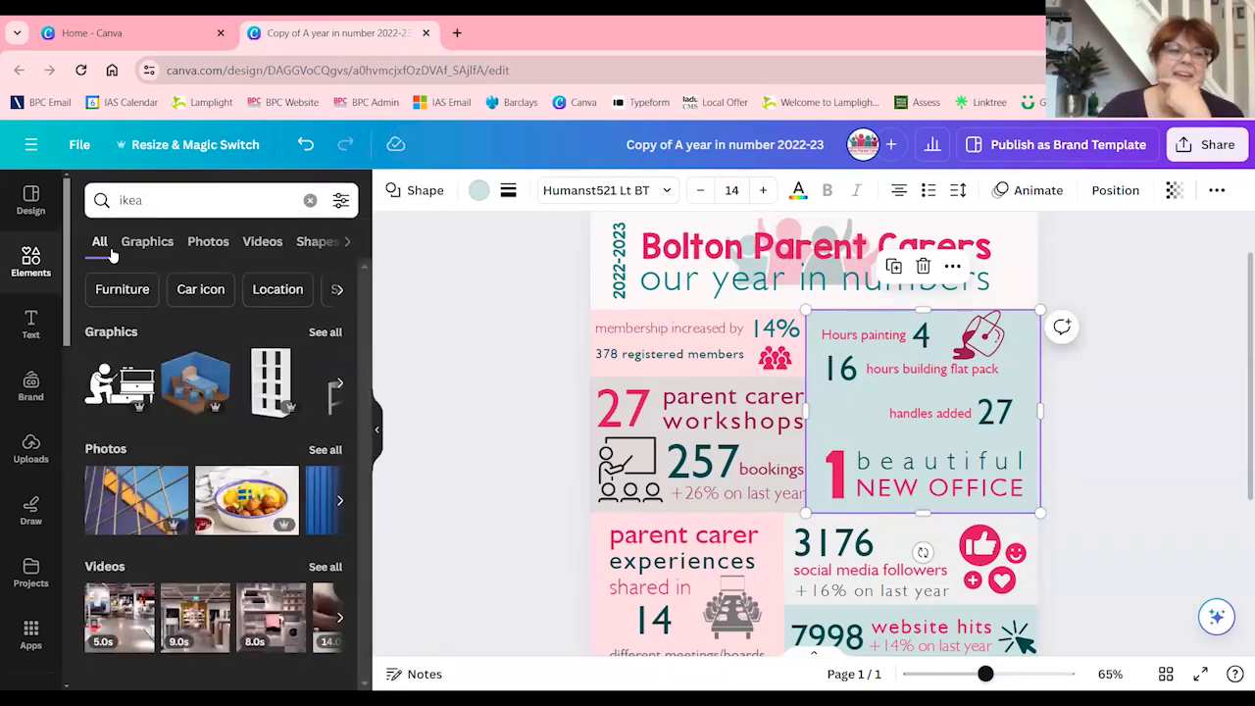
left_click(147, 241)
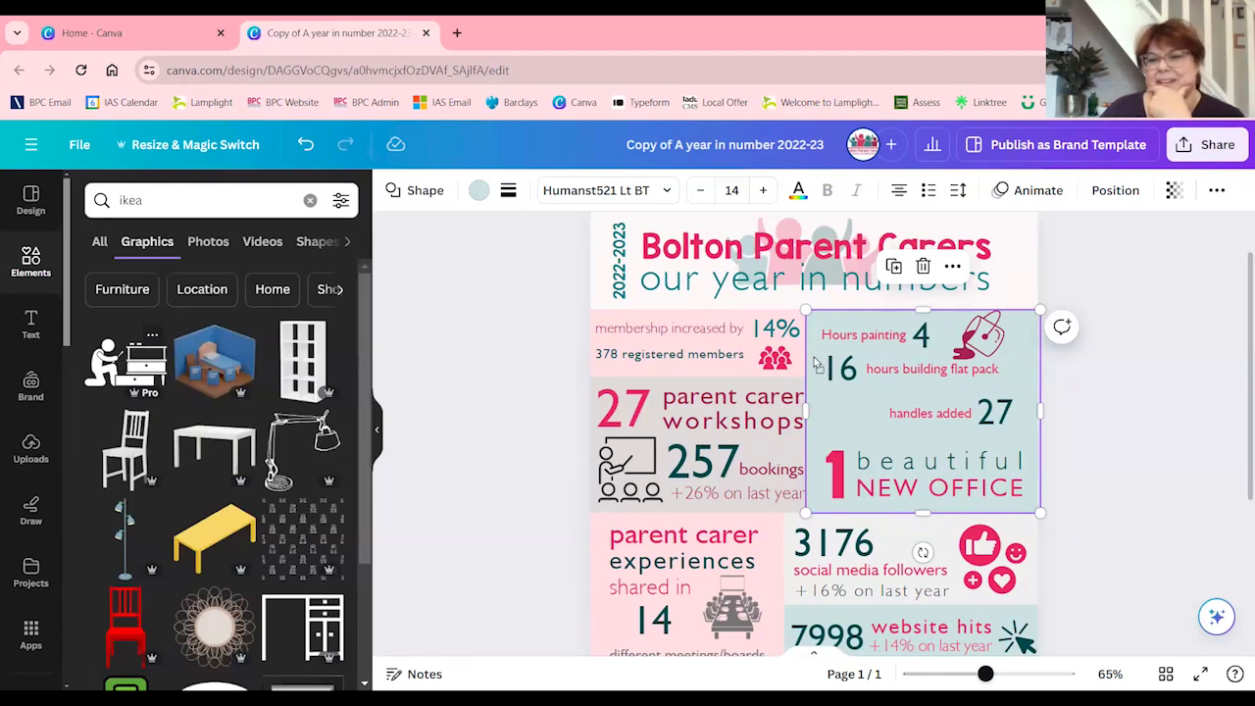
Place the graphic of a person assembling drawers in front of "handles added" and colour it brand teal #117b82
left_click_drag(951, 324, 859, 408)
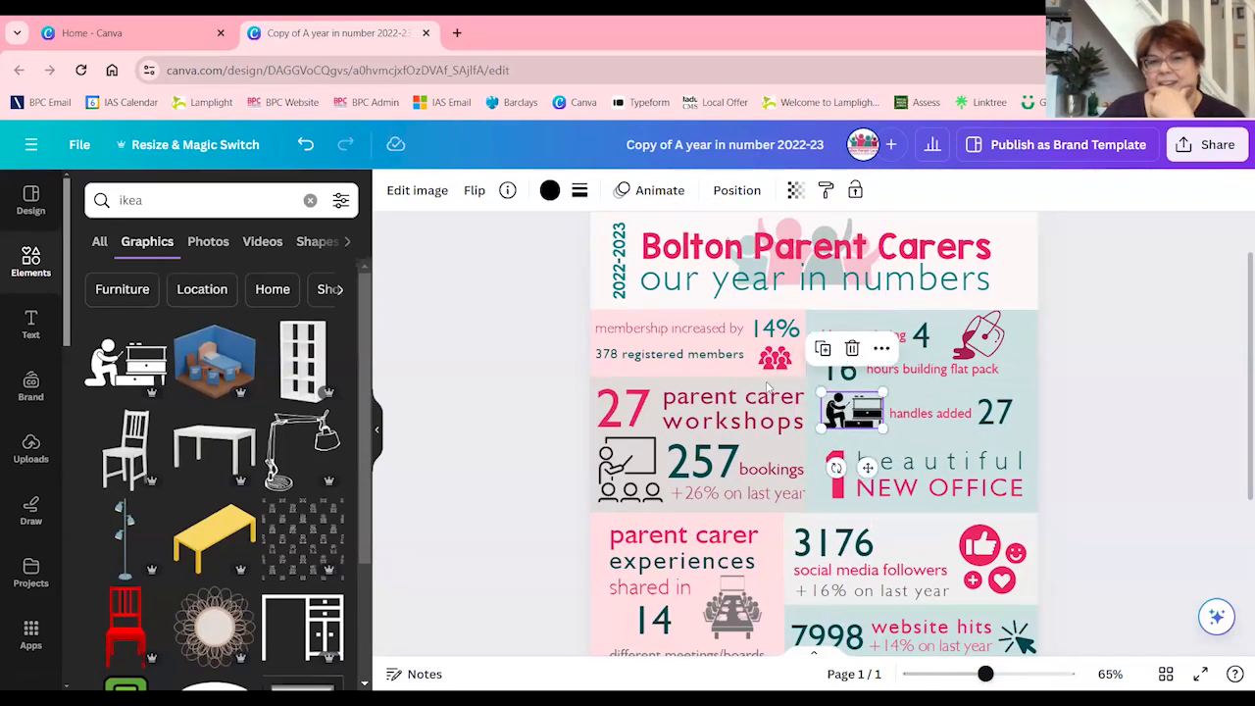
left_click(549, 190)
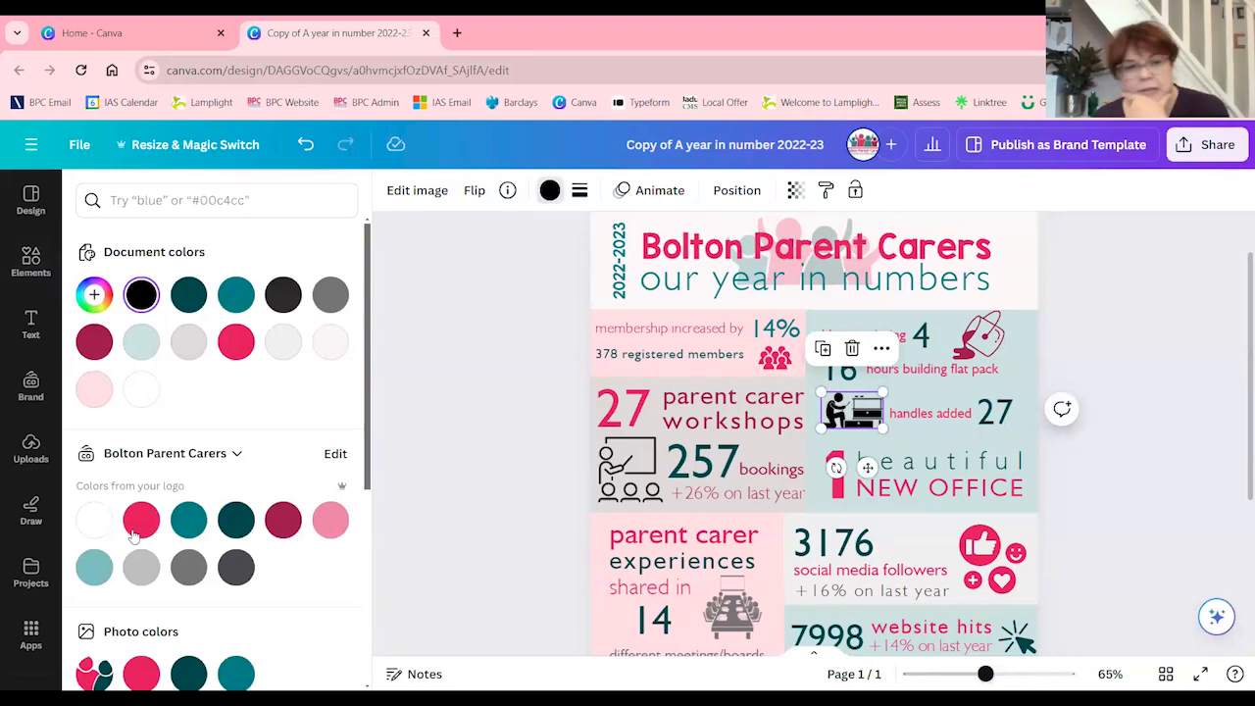
left_click(188, 519)
left_click(463, 316)
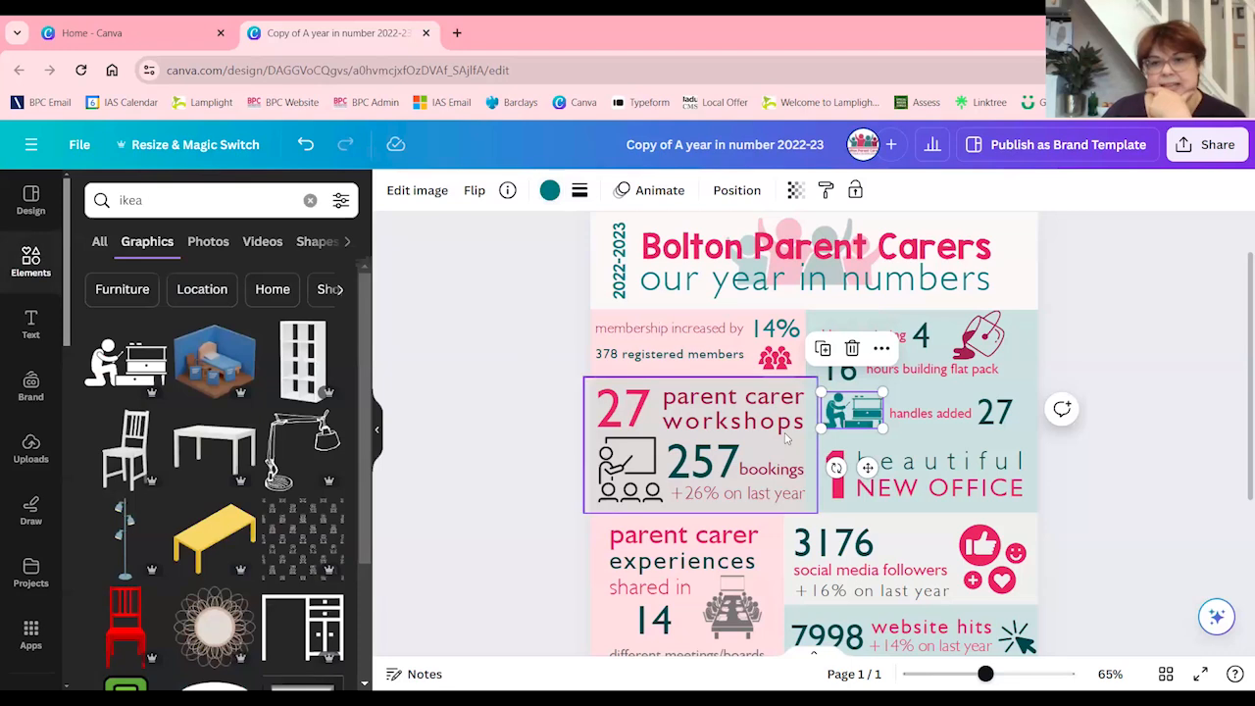
left_click(1116, 549)
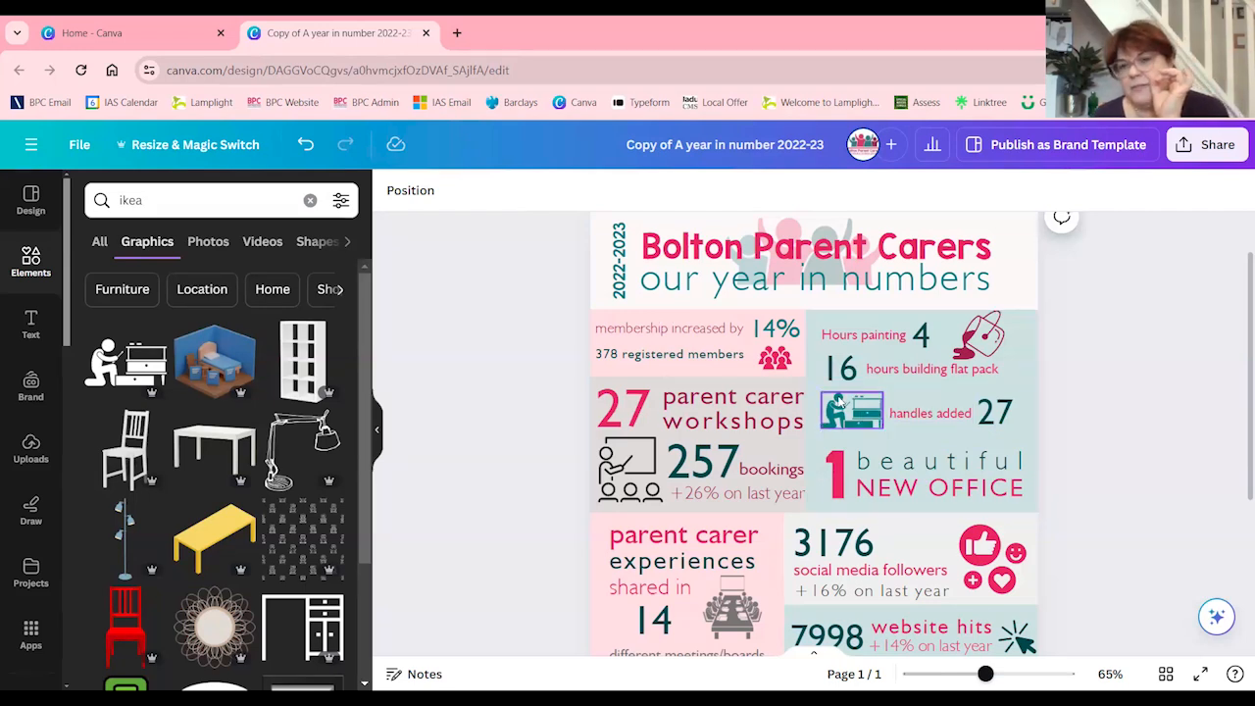
Adjust the spacing of the 16, the "hours building flat pack" caption and the paint pot graphic in the office panel
left_click(849, 371)
mouse_move(849, 370)
left_mouse_down()
mouse_move(843, 284)
mouse_move(742, 453)
mouse_move(932, 417)
mouse_move(843, 349)
mouse_move(848, 366)
left_mouse_up()
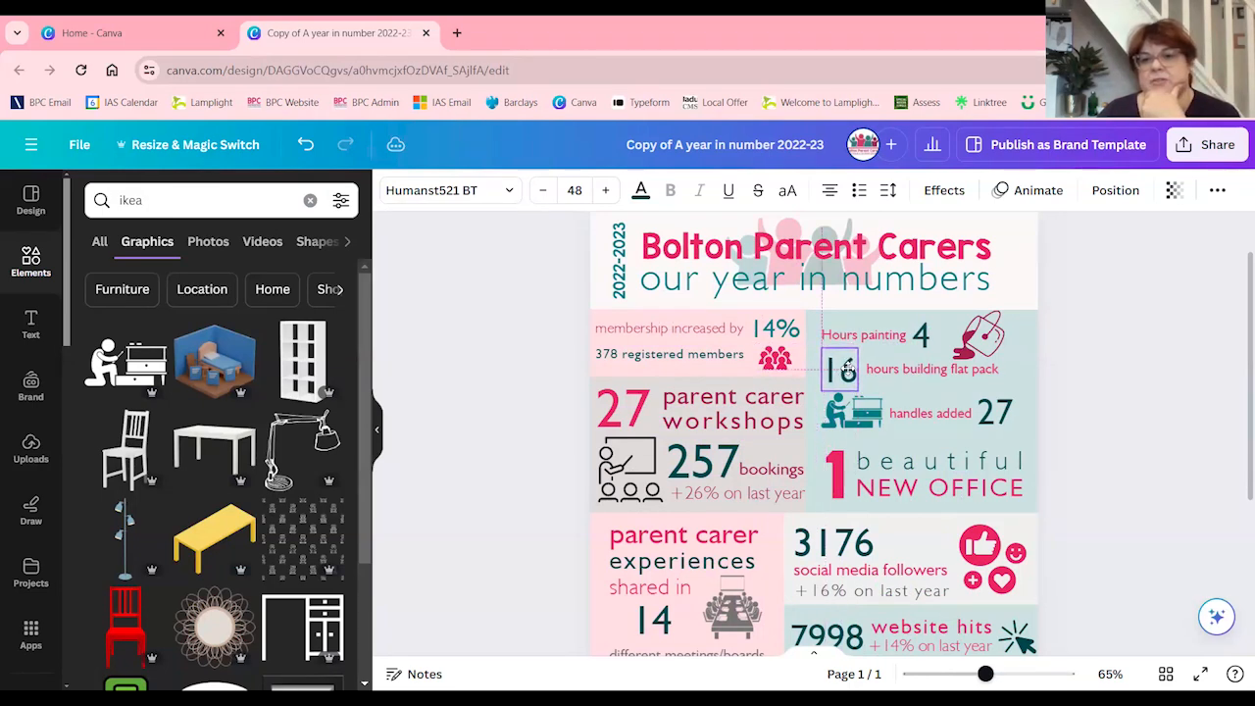
left_click(988, 340)
left_click_drag(991, 344, 958, 380)
left_click(1096, 453)
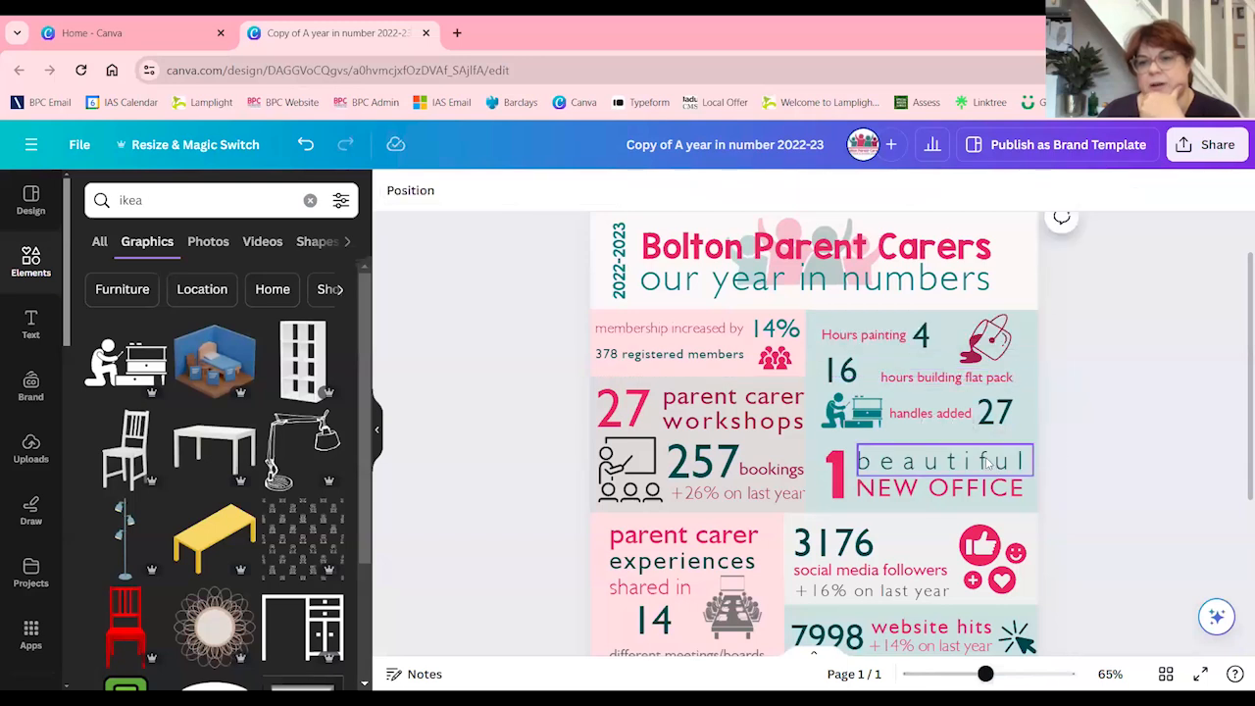
Resize the "beautiful" text box to roughly the width of NEW OFFICE and dismiss the stray comment box
left_click(992, 465)
left_click_drag(1033, 459, 1023, 455)
left_click(1059, 465)
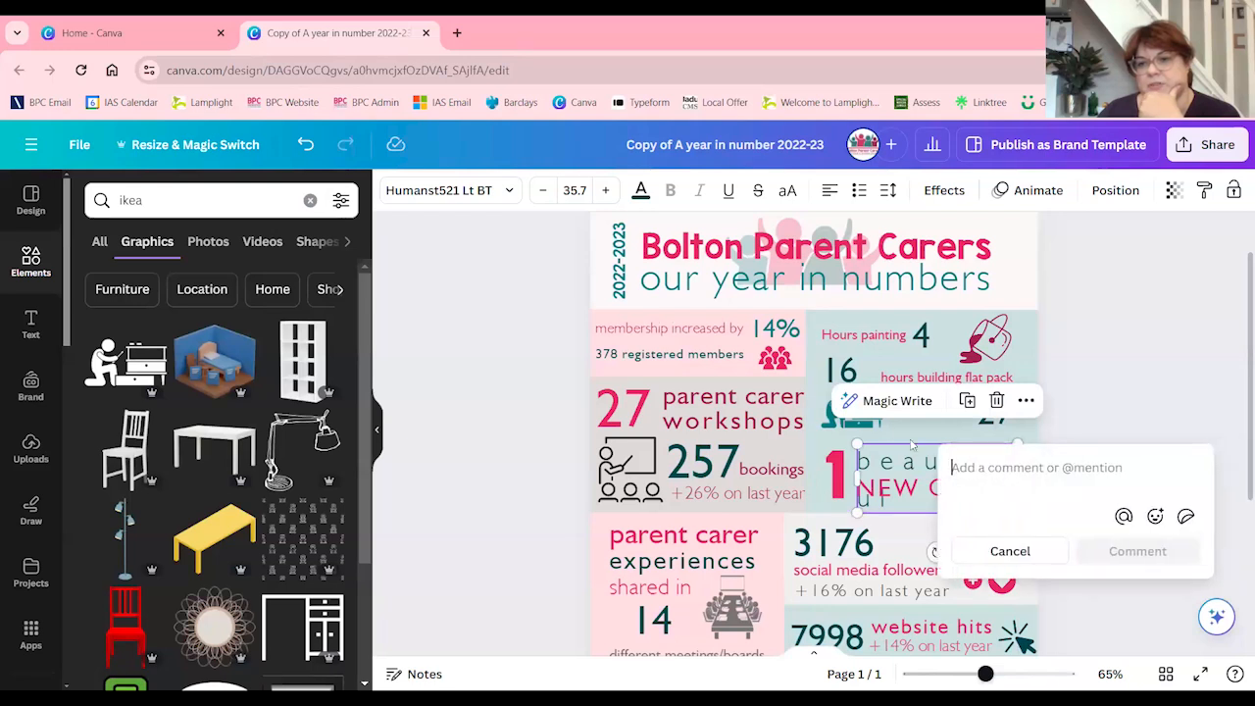
left_click(1164, 322)
left_click(954, 453)
left_click_drag(1020, 483, 1030, 479)
left_click_drag(1032, 479, 1032, 480)
Look over the whole infographic and the general elements library with its shapes, graphics and image generator
scroll(870, 493, "down", 5)
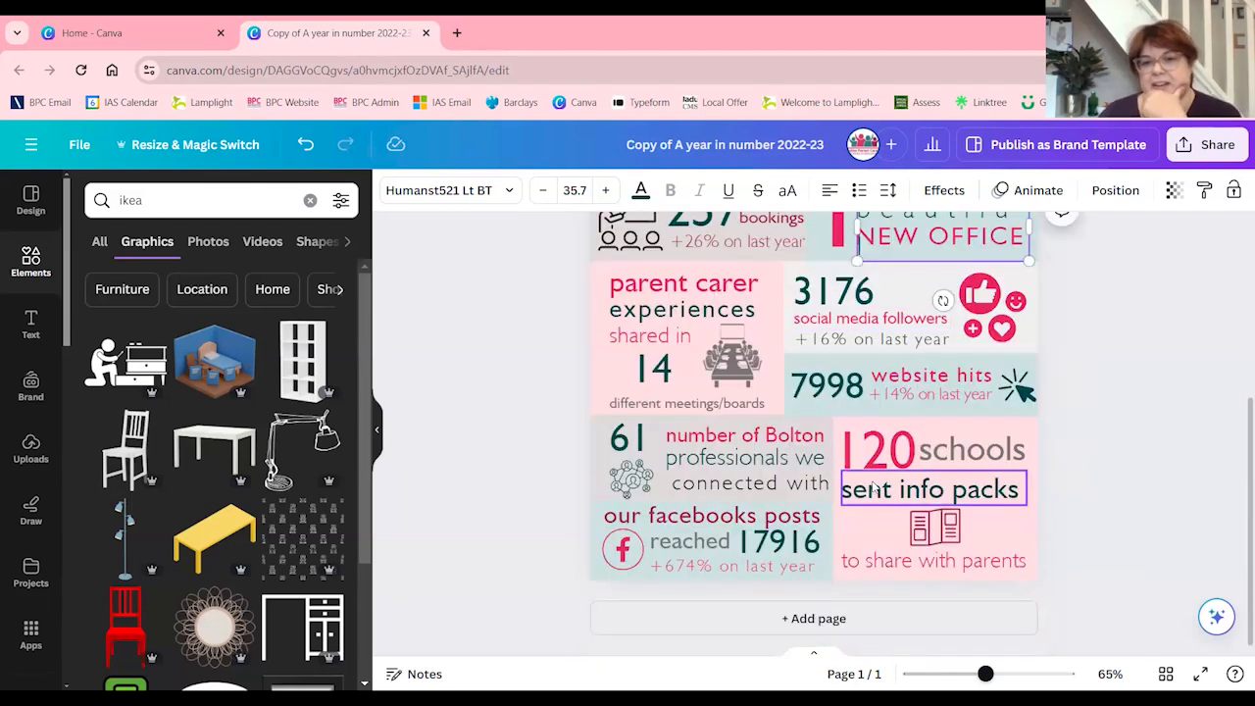
scroll(811, 545, "up", 2)
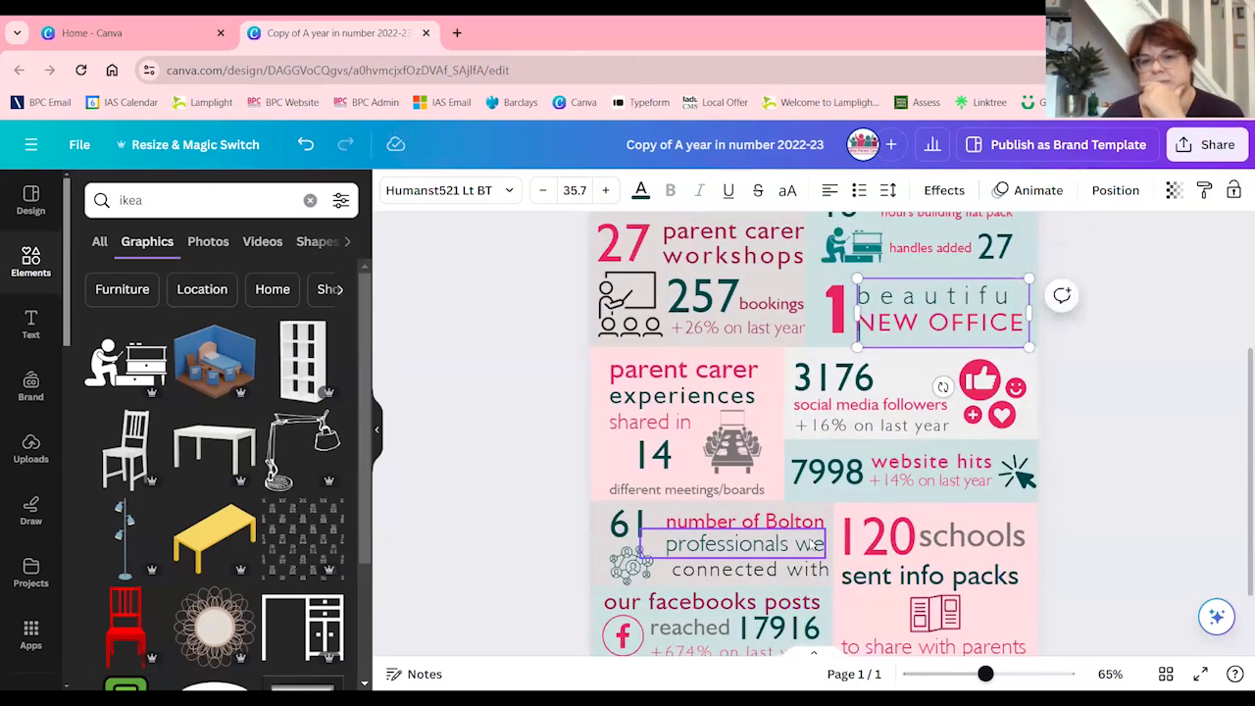
scroll(812, 545, "up", 5)
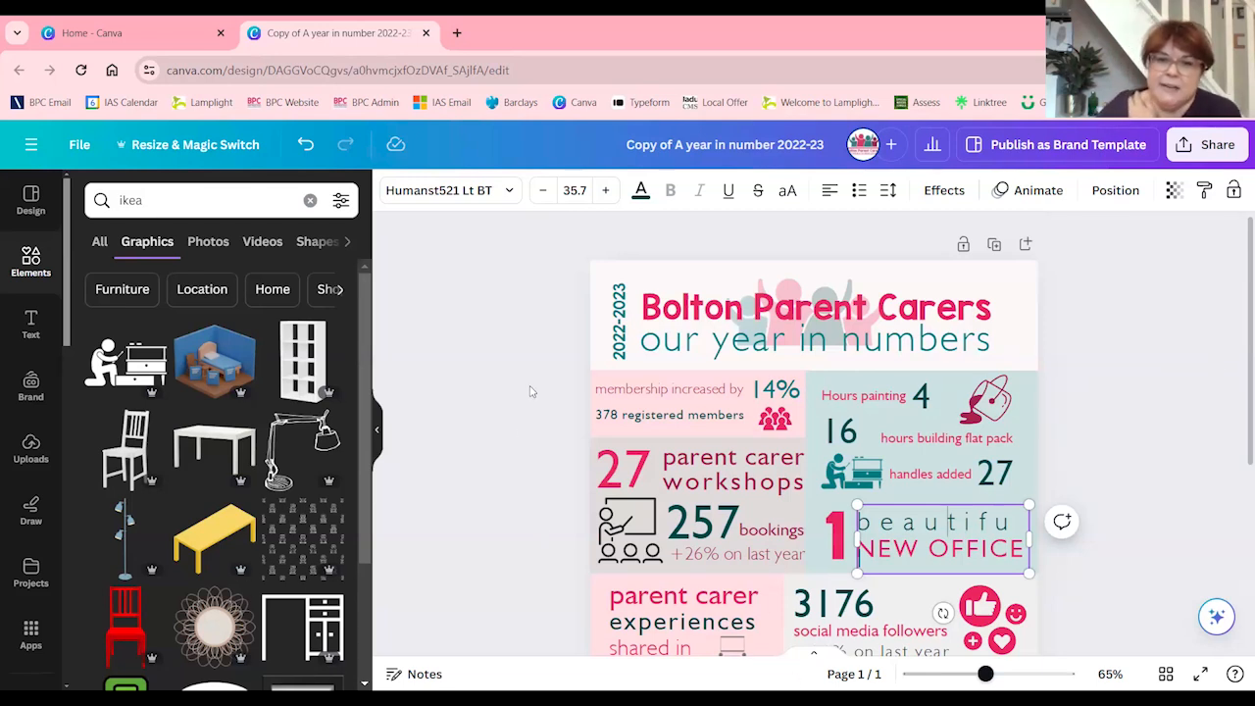
left_click(32, 273)
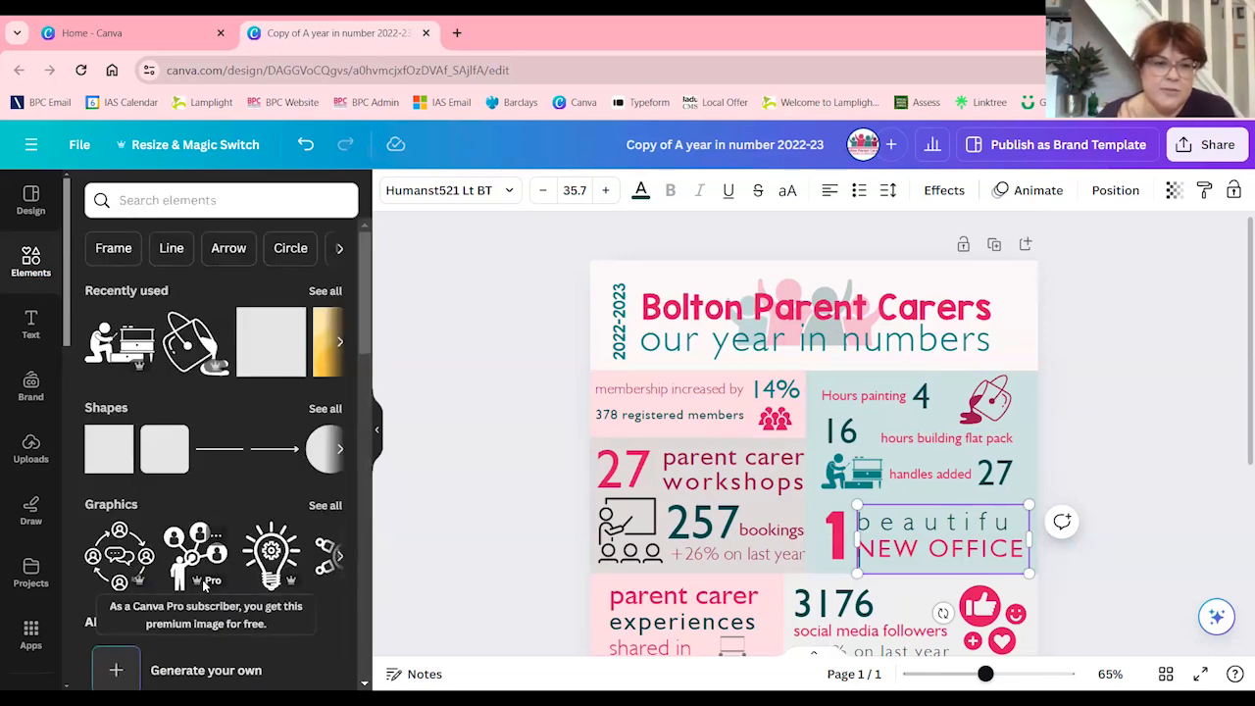
scroll(203, 585, "down", 1)
scroll(836, 589, "down", 1)
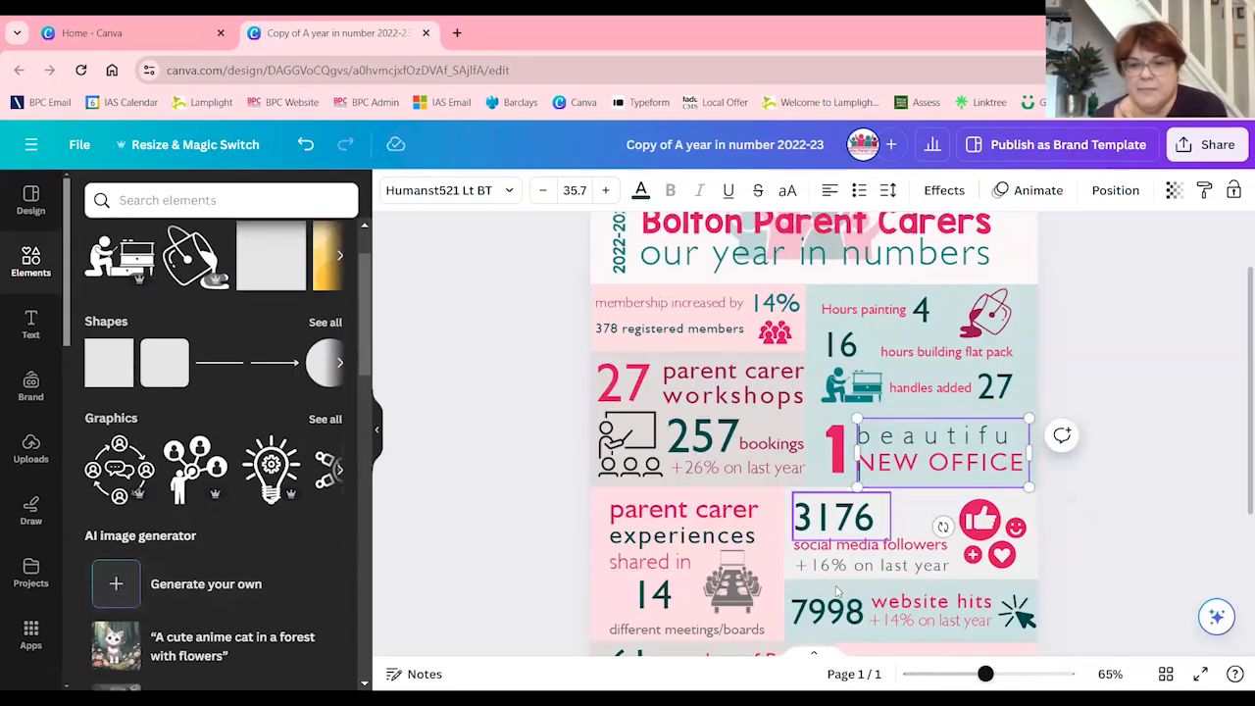
scroll(693, 578, "down", 1)
scroll(694, 579, "up", 2)
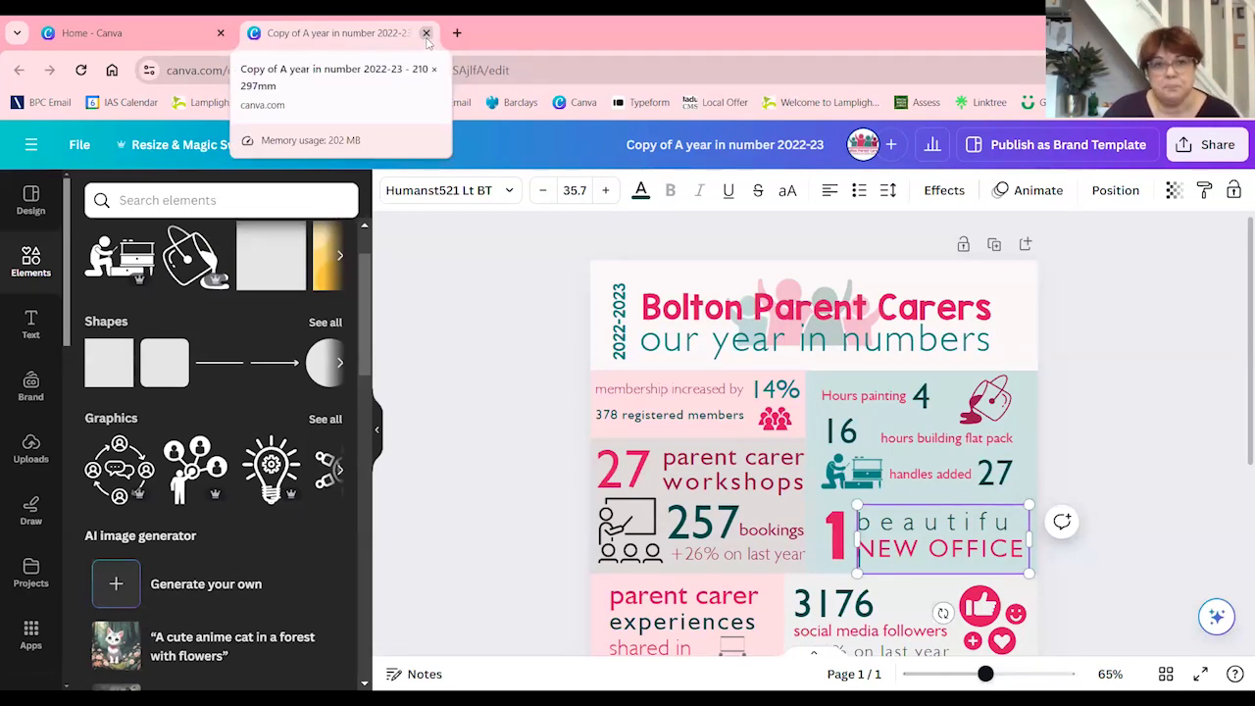
Close the infographic copy and open the Local Area SEND Inspection Twitter design from the recent designs
left_click(426, 33)
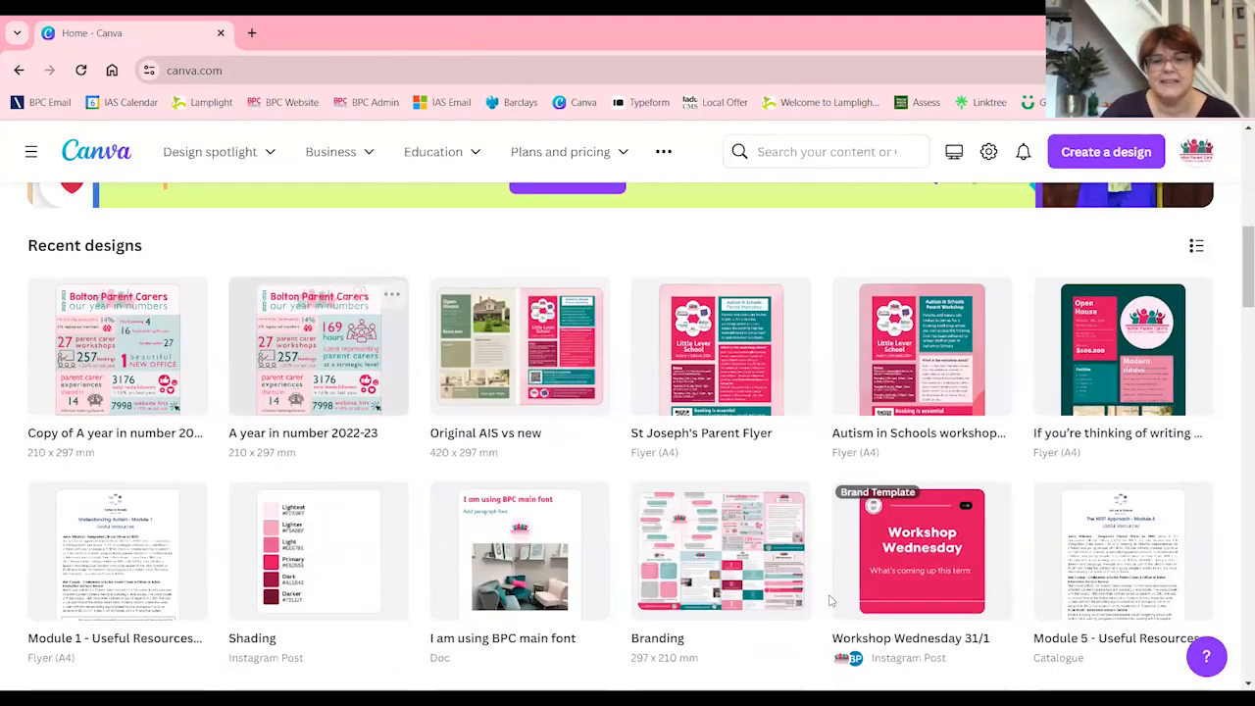
scroll(823, 589, "down", 3)
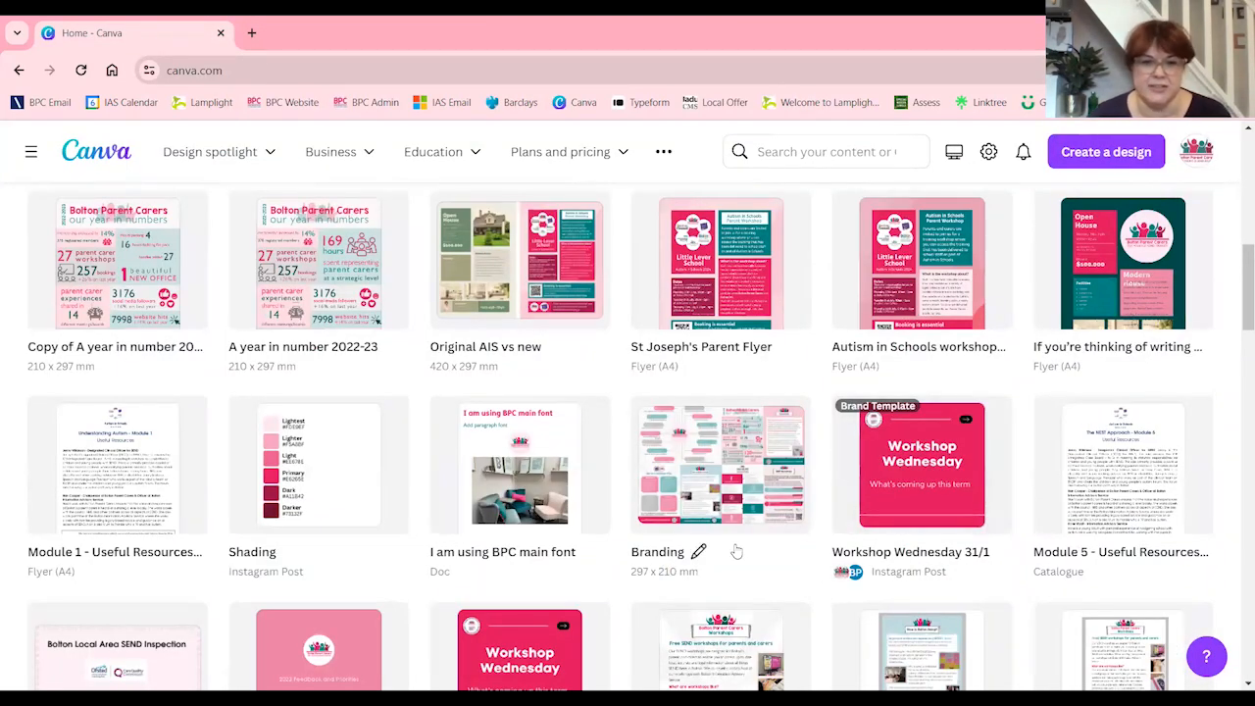
scroll(698, 551, "down", 1)
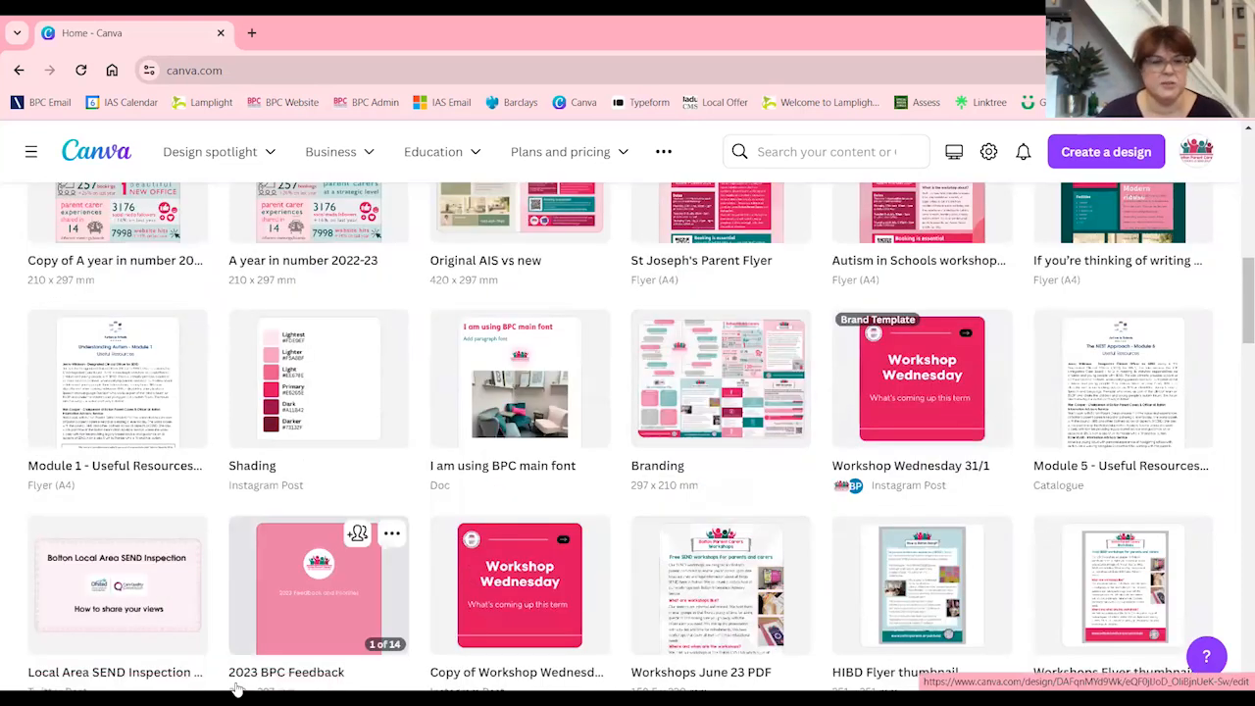
left_click(140, 595)
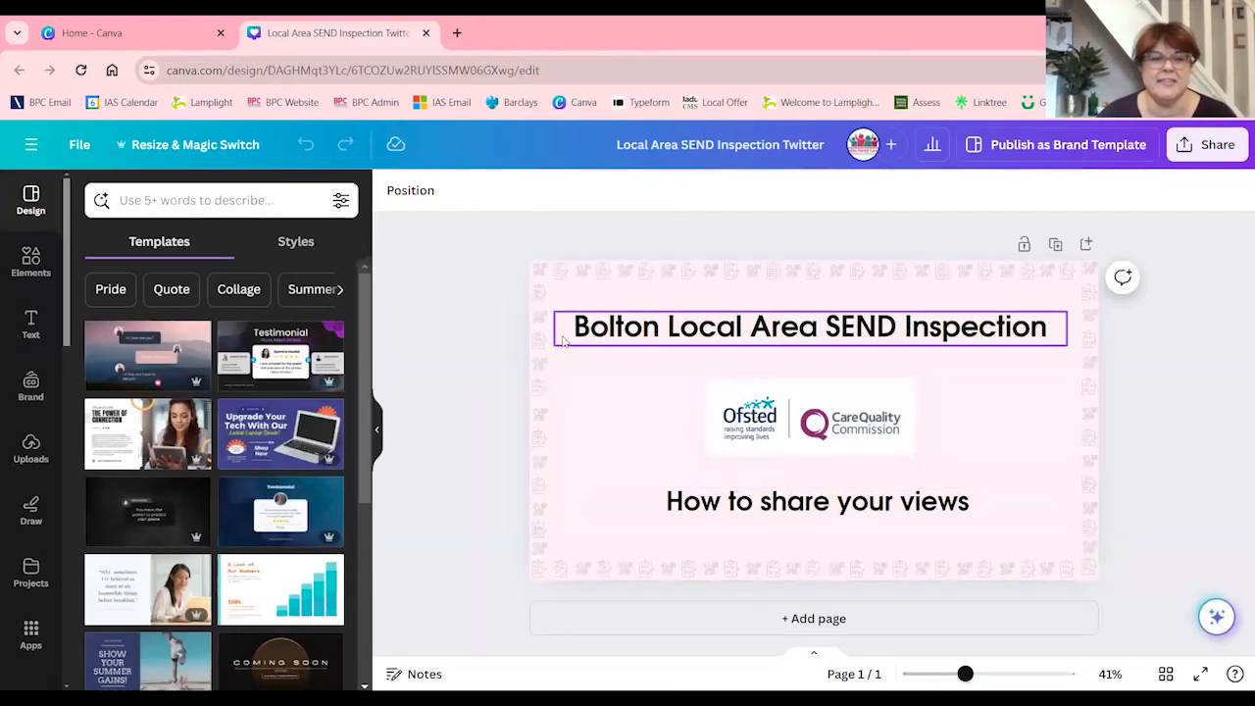
Examine the Twitter design's patterned border group and pale pink background on an uncluttered canvas
left_click(377, 431)
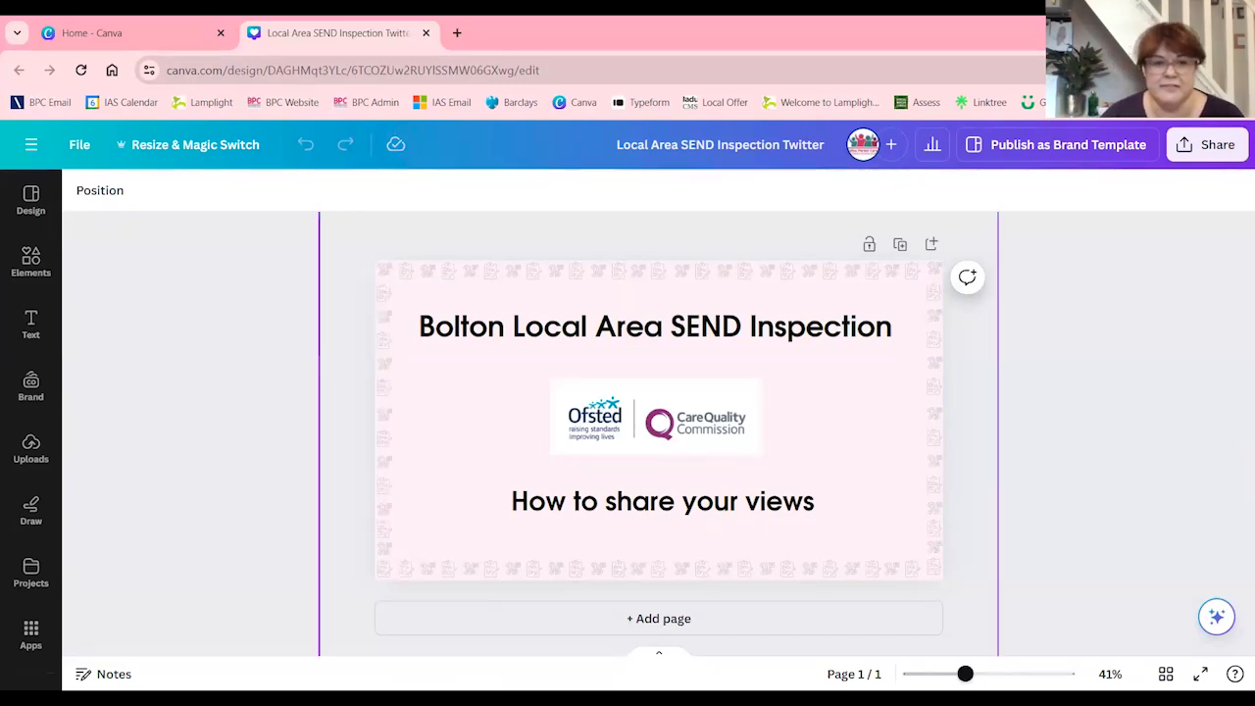
left_click(388, 464)
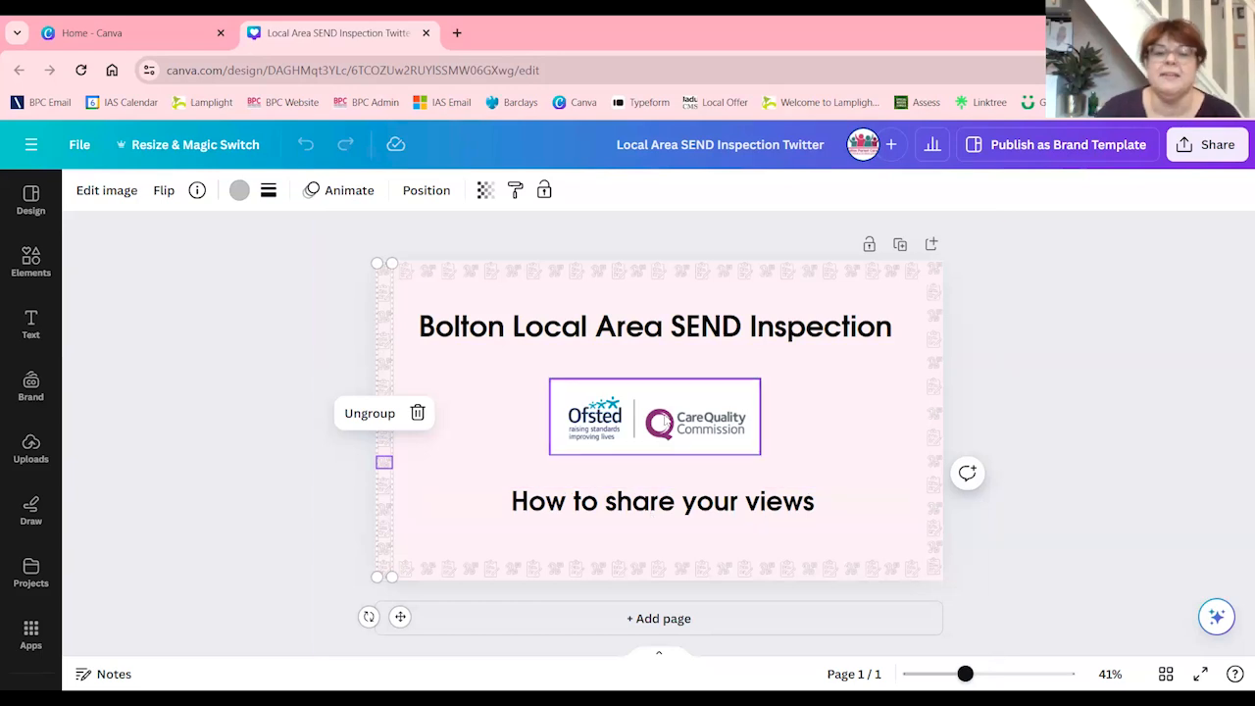
left_click(840, 461)
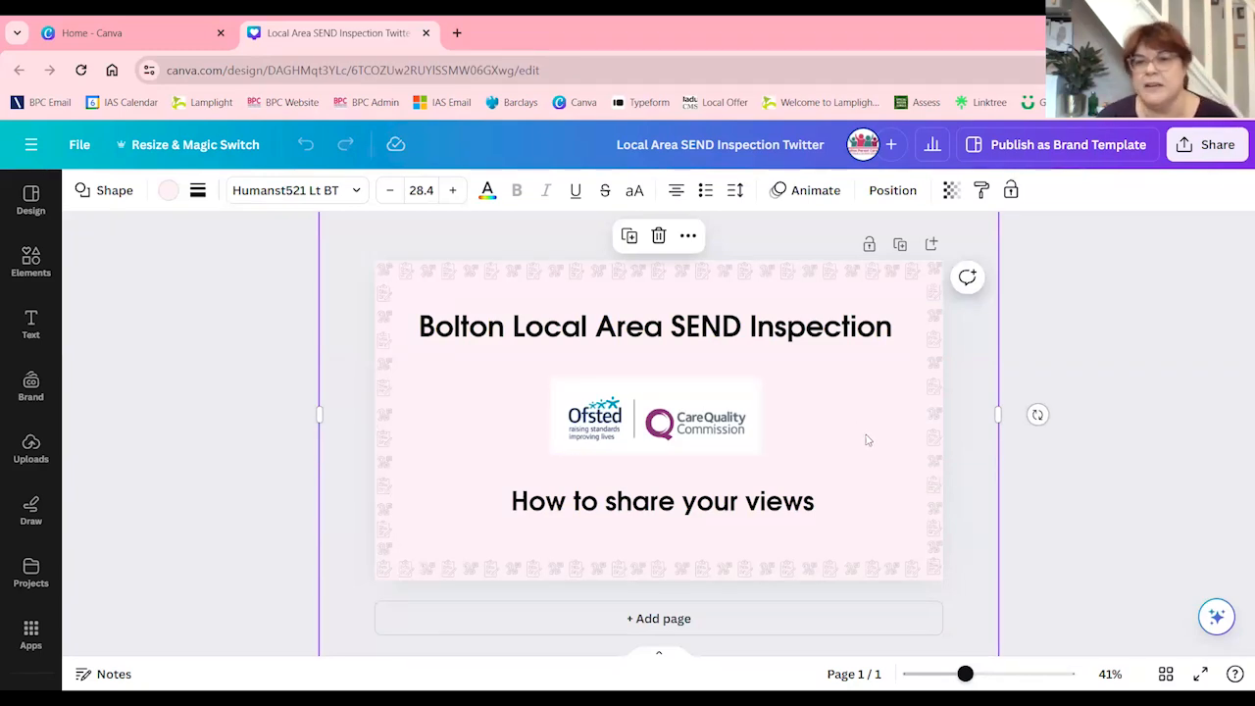
Show the sharing options for publishing the design to Twitter, and close them without posting
left_click(1197, 157)
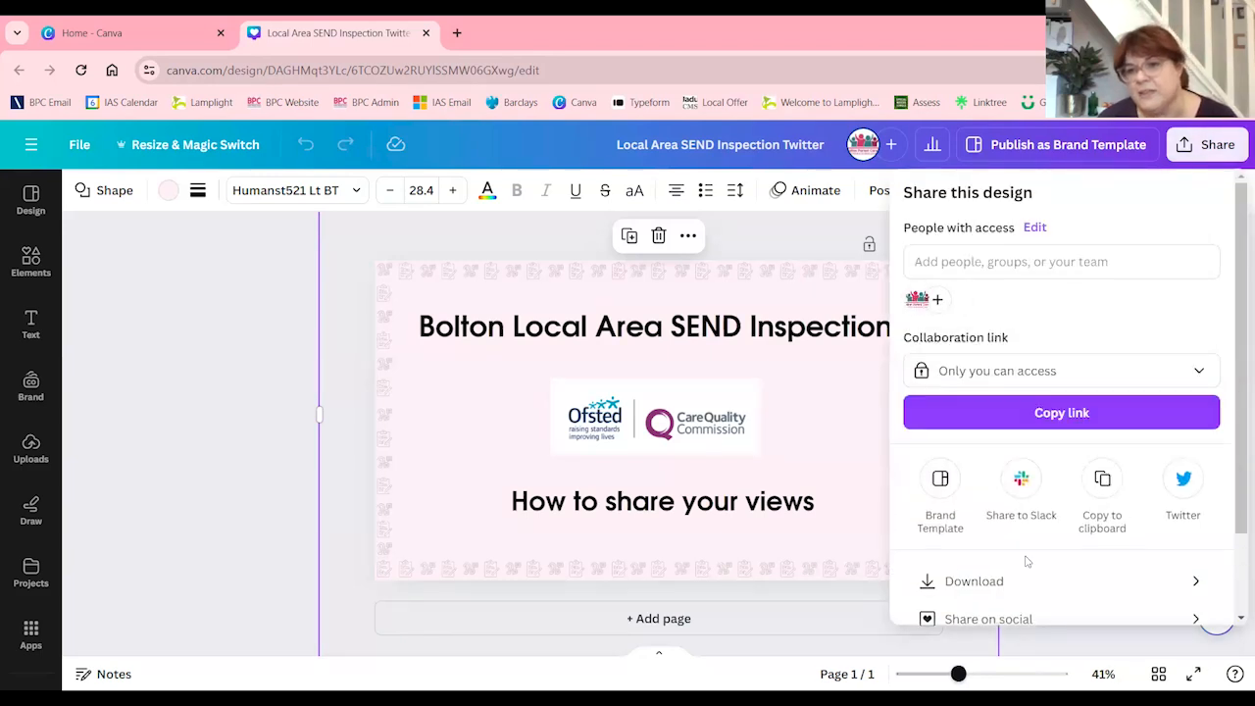
left_click(1188, 479)
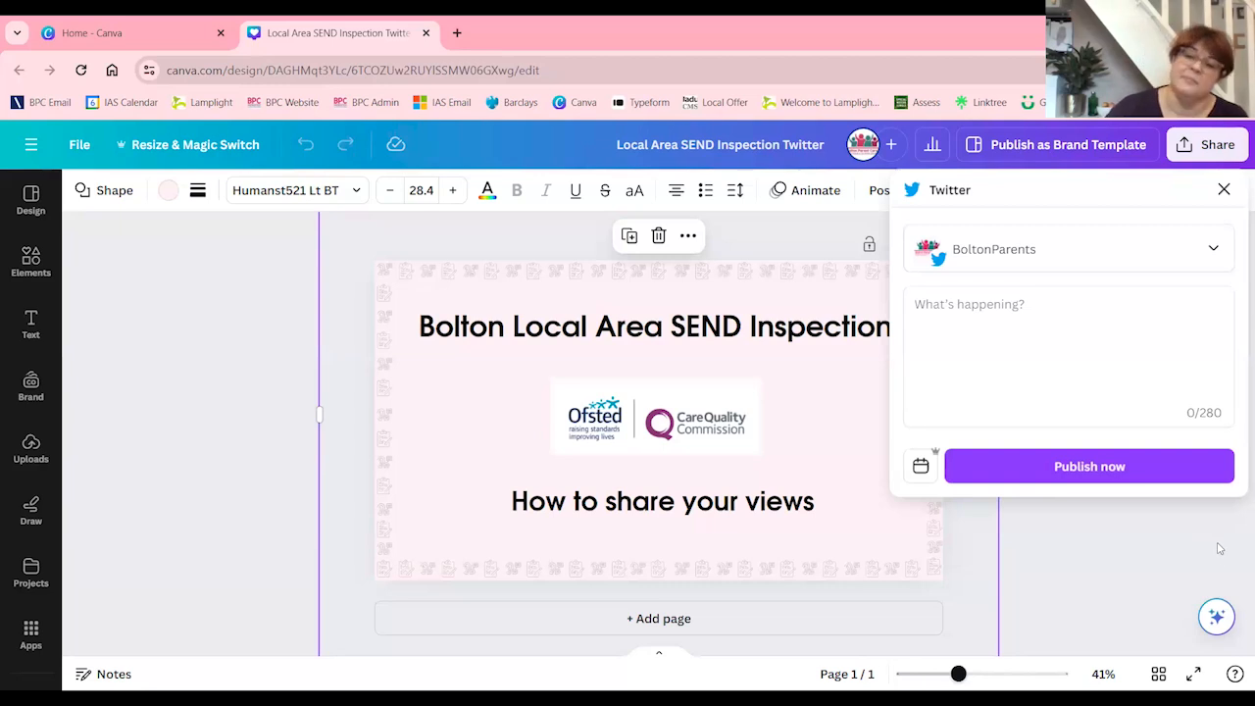
left_click(1052, 529)
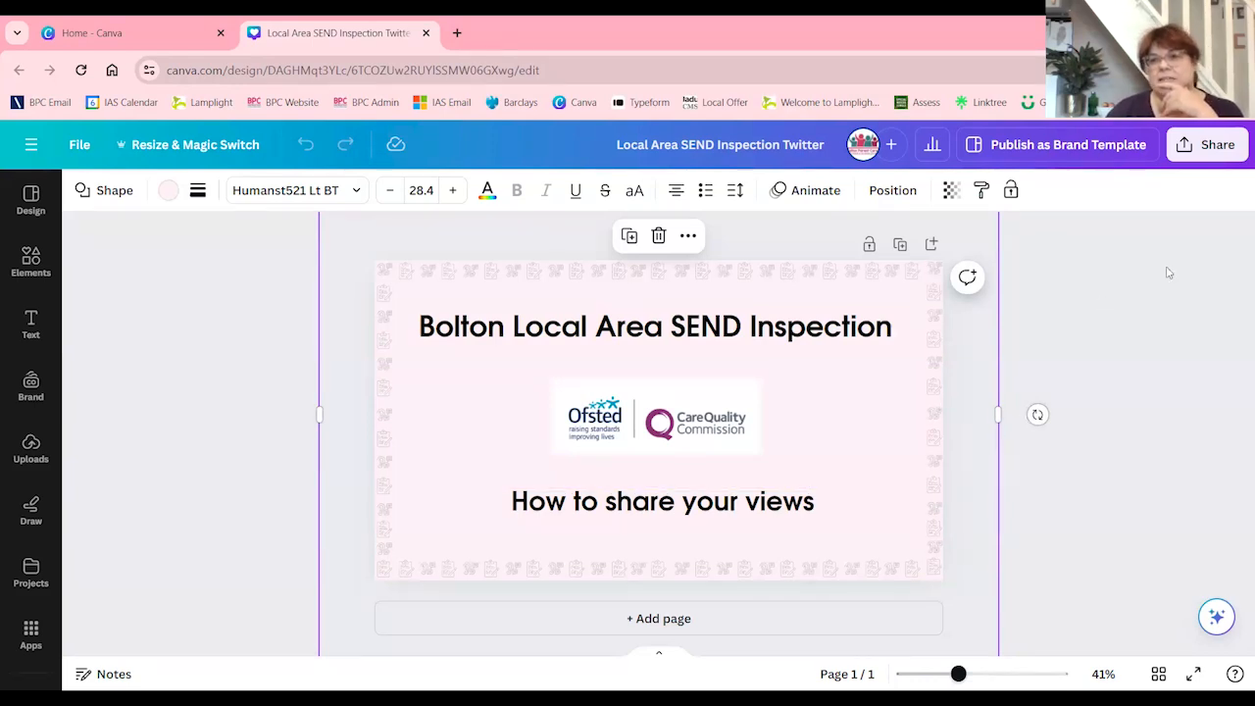
left_click(241, 316)
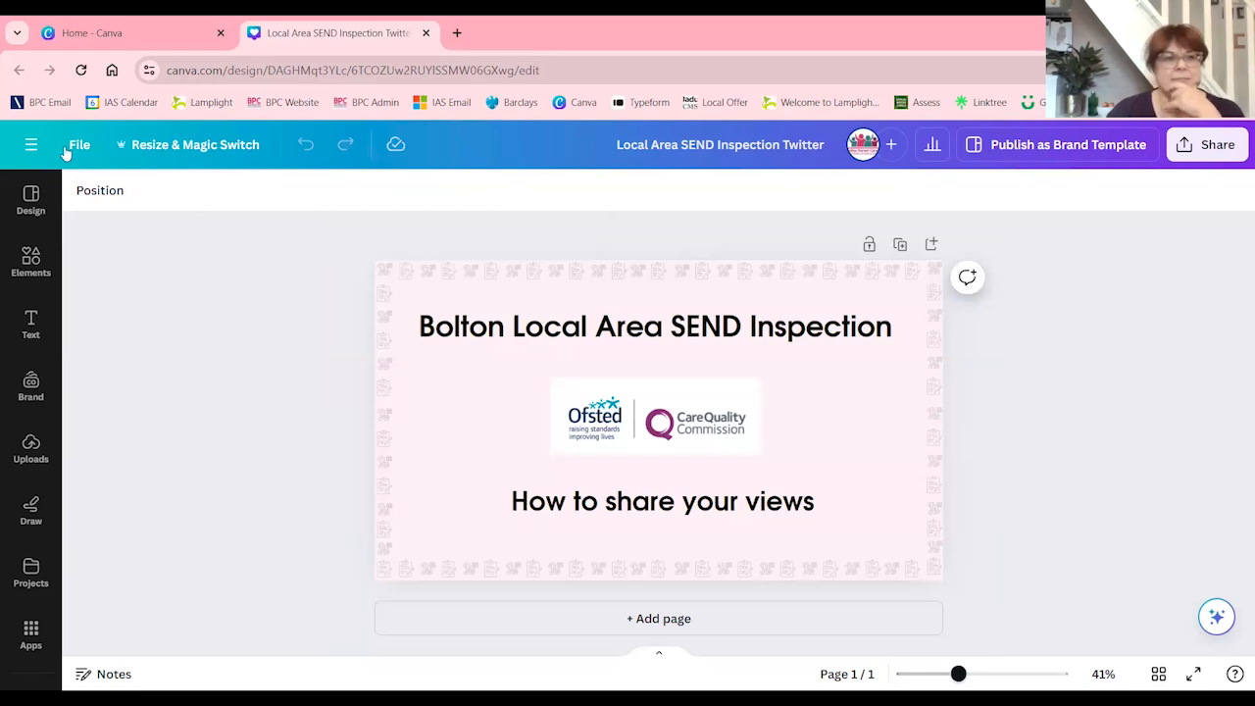
Close the Twitter design and return to the upper part of the home page
left_click(425, 33)
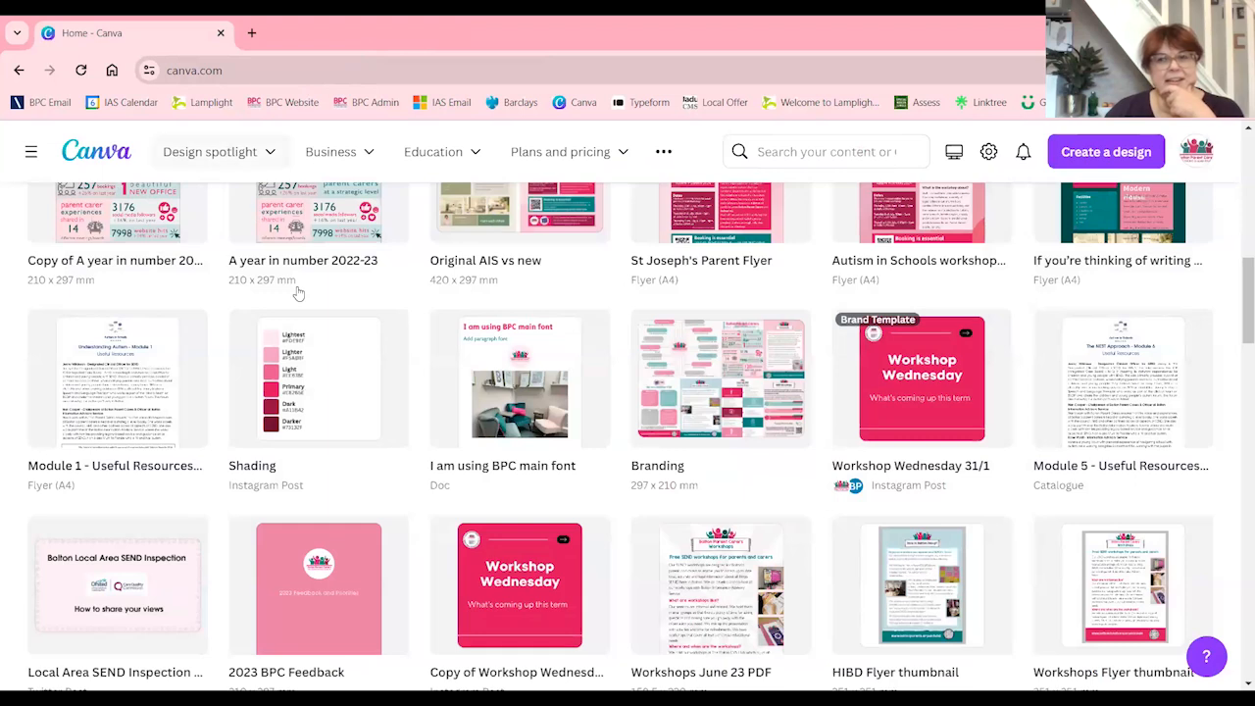
scroll(1024, 670, "up", 10)
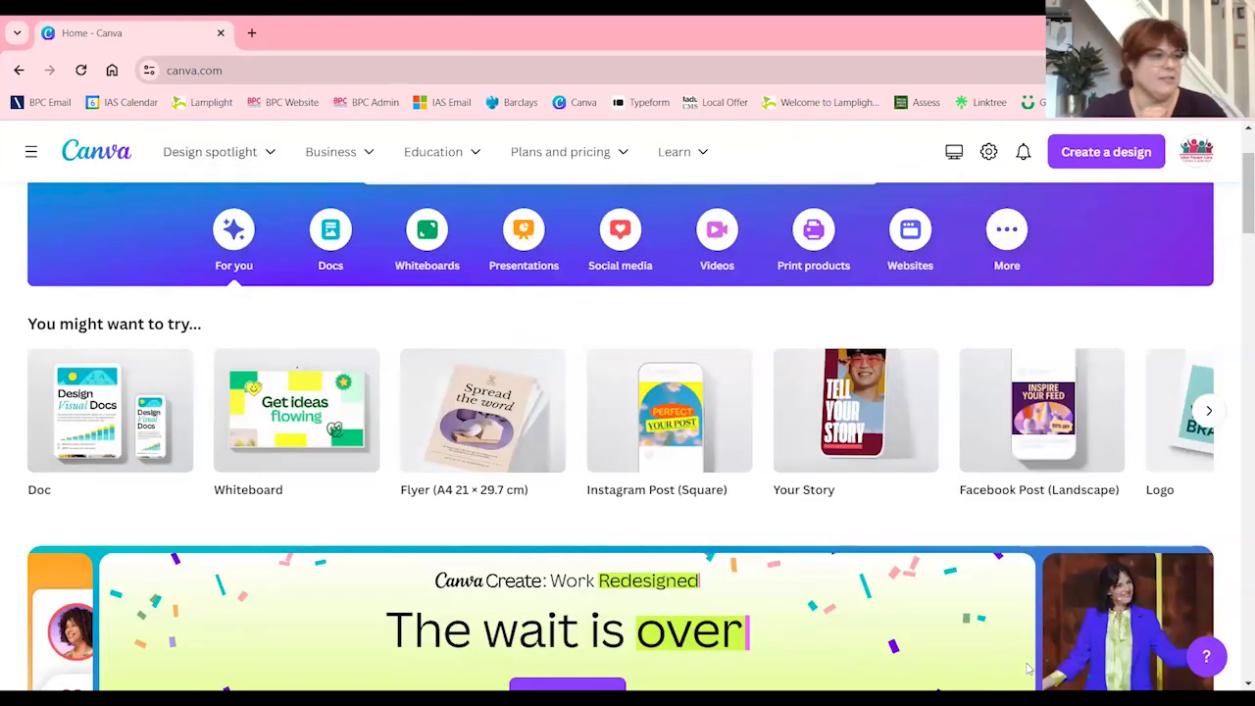